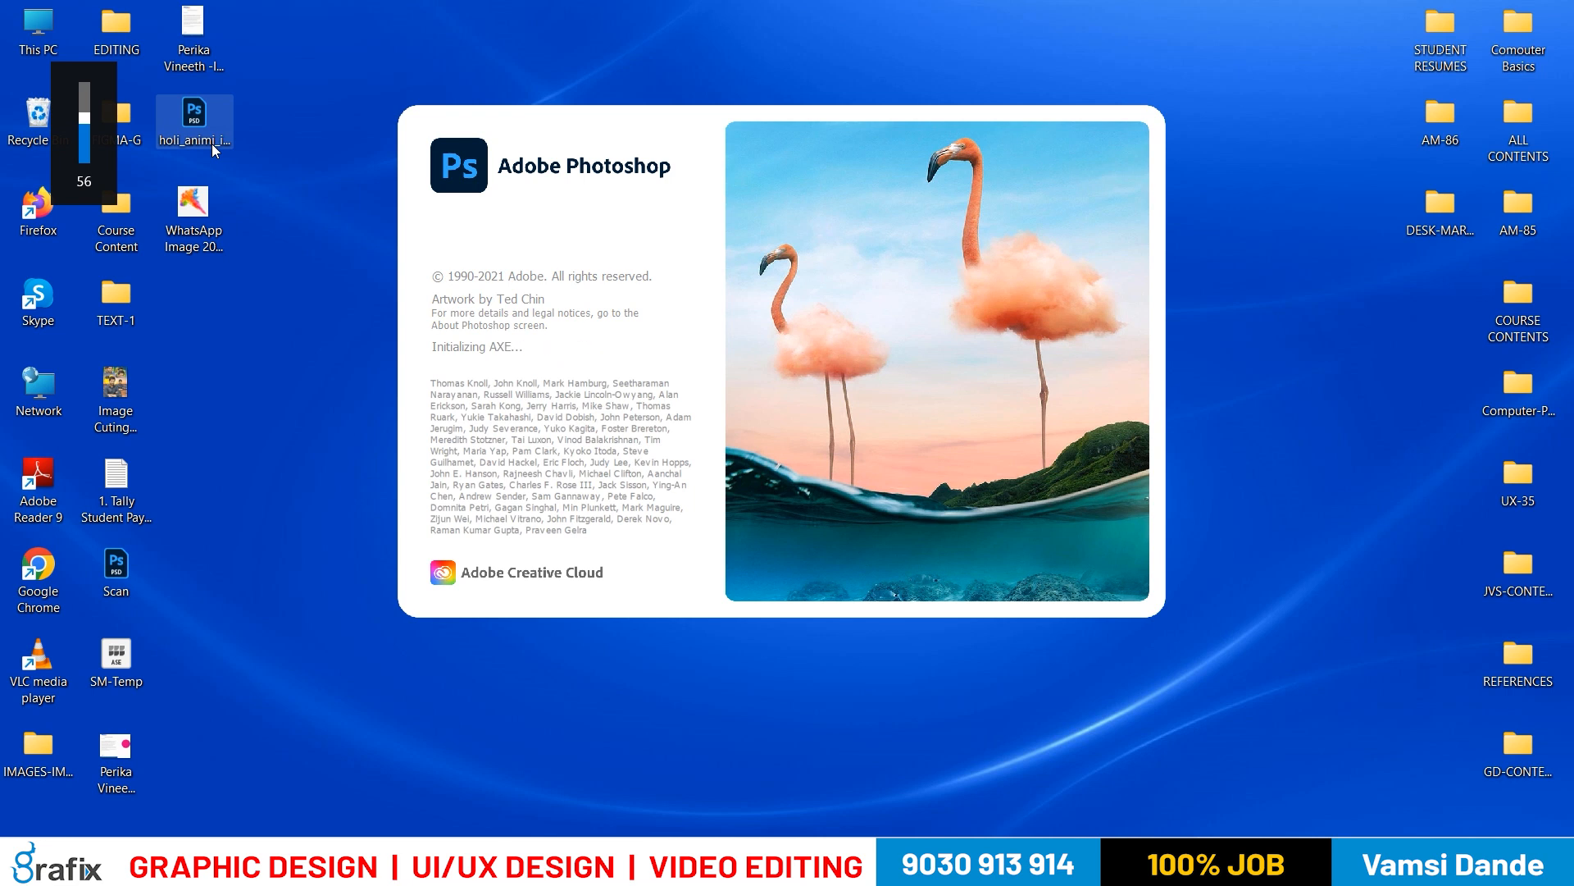
key(XF86AudioRaiseVolume)
key(XF86AudioRaiseVolume)
key(XF86AudioRaiseVolume)
key(XF86AudioRaiseVolume)
key(XF86AudioRaiseVolume)
key(XF86AudioRaiseVolume)
Raise the system audio volume
key(XF86AudioRaiseVolume)
key(XF86AudioRaiseVolume)
key(XF86AudioRaiseVolume)
key(XF86AudioRaiseVolume)
key(XF86AudioRaiseVolume)
key(XF86AudioRaiseVolume)
key(XF86AudioRaiseVolume)
key(XF86AudioRaiseVolume)
key(XF86AudioRaiseVolume)
key(XF86AudioRaiseVolume)
key(XF86AudioRaiseVolume)
key(XF86AudioRaiseVolume)
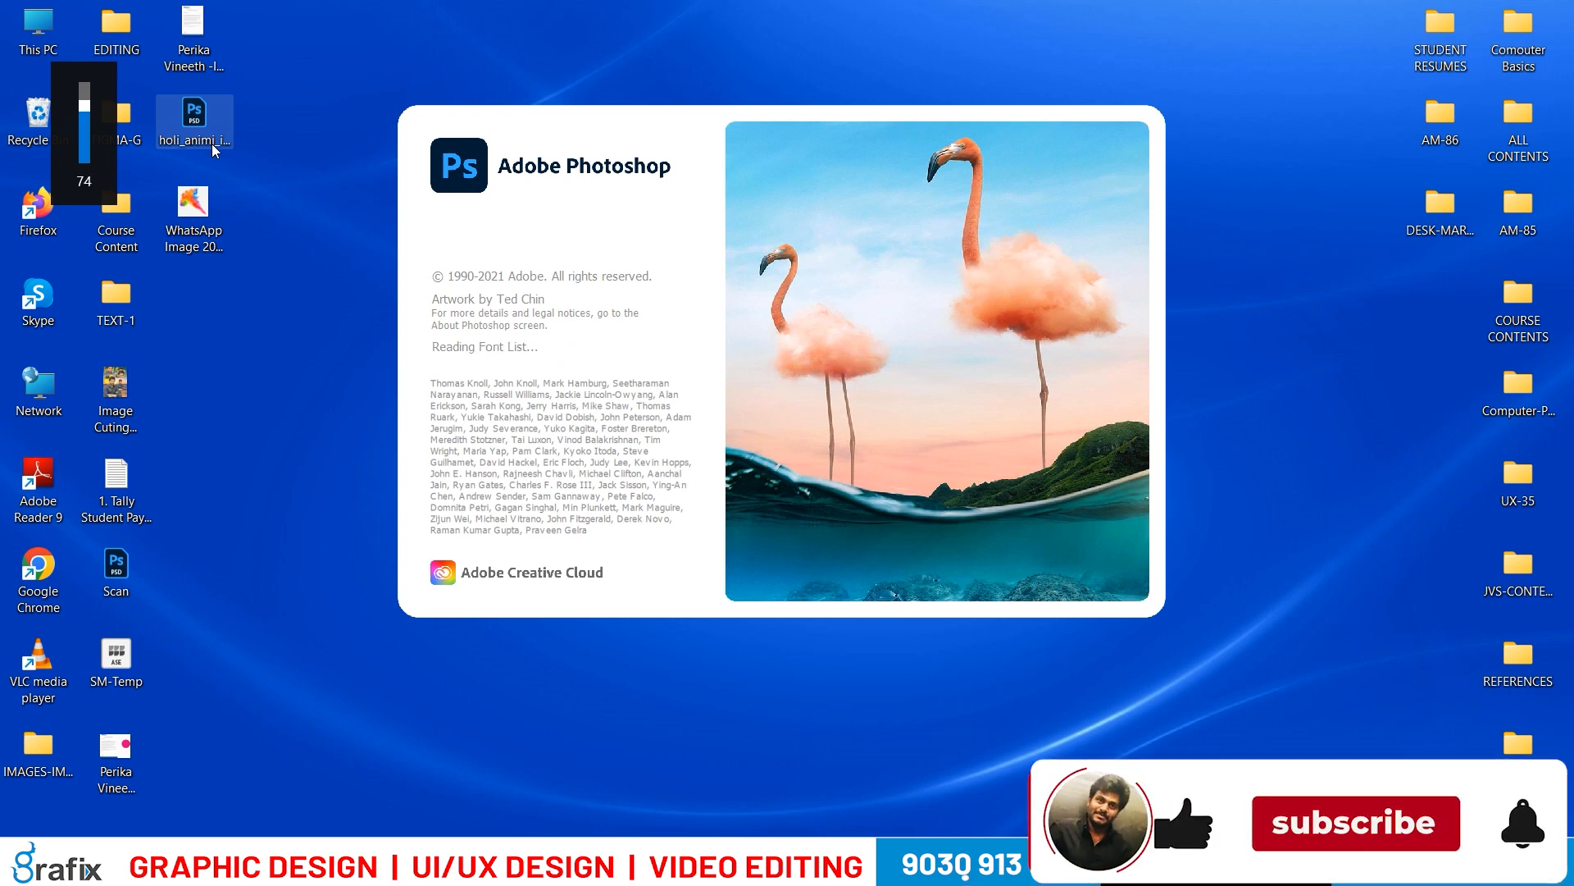
key(XF86AudioRaiseVolume)
key(XF86AudioRaiseVolume)
key(XF86AudioRaiseVolume)
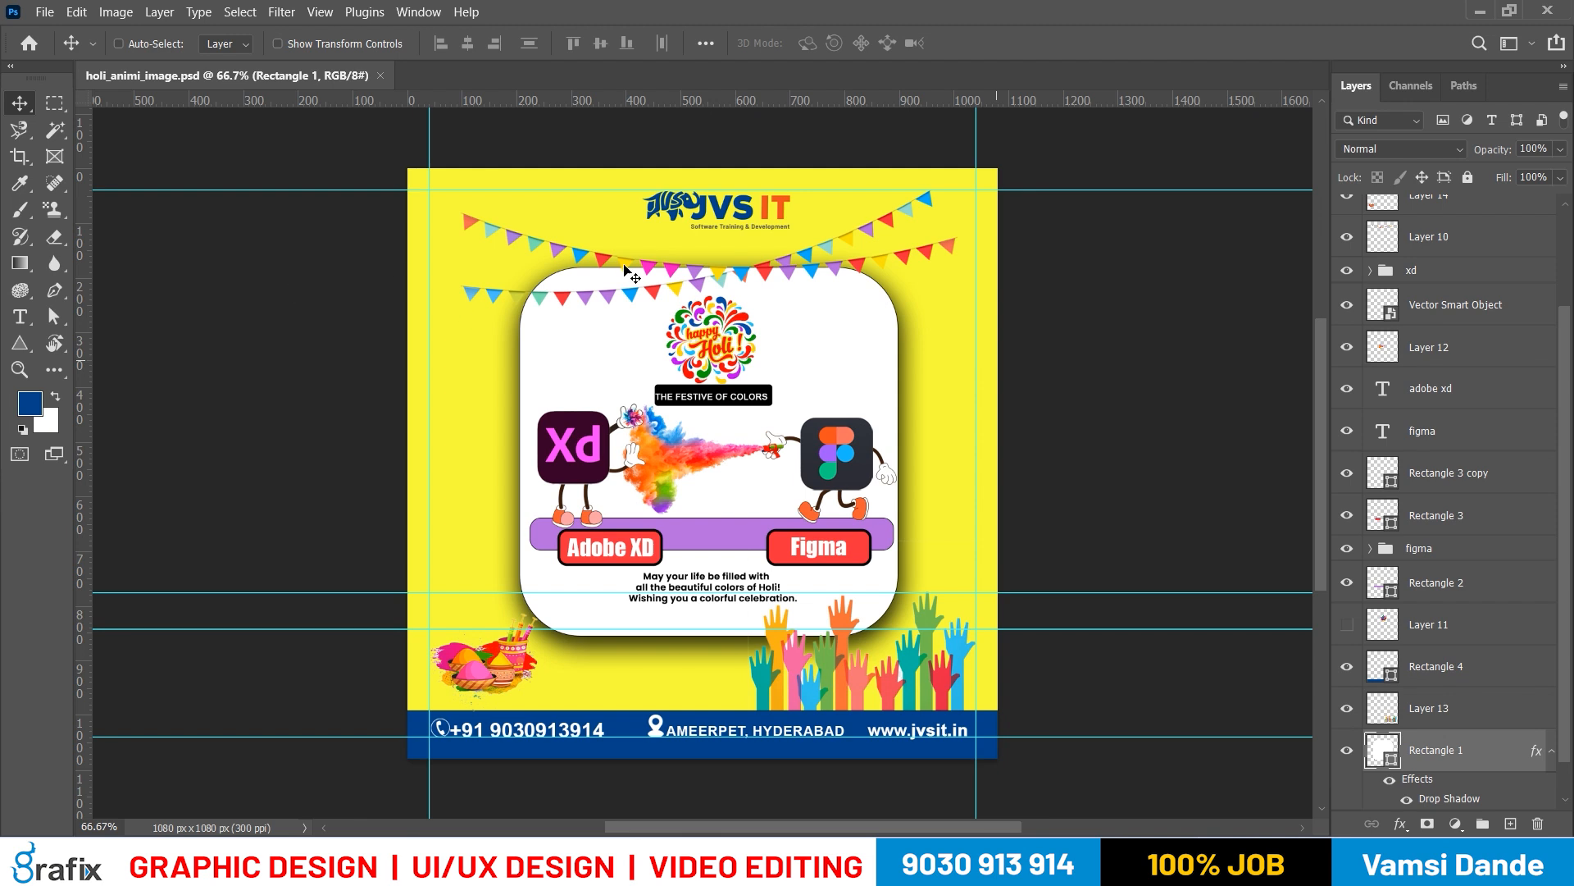
key(Tab)
key(Tab)
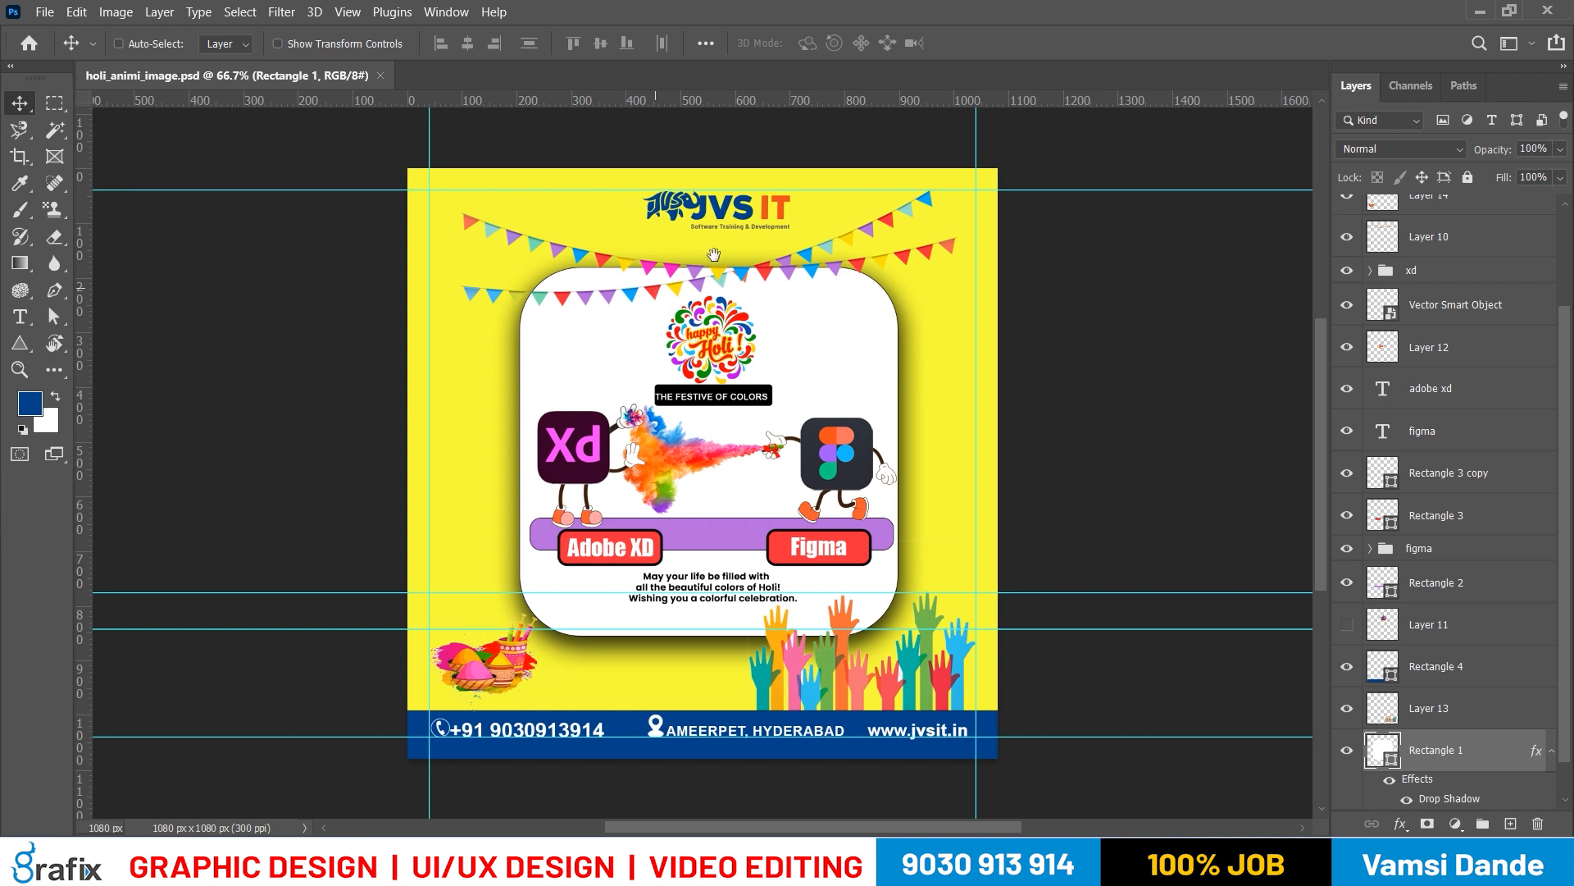
key(ctrl+plus)
key(ctrl+plus)
key(ctrl+plus)
right_click(848, 397)
click(876, 415)
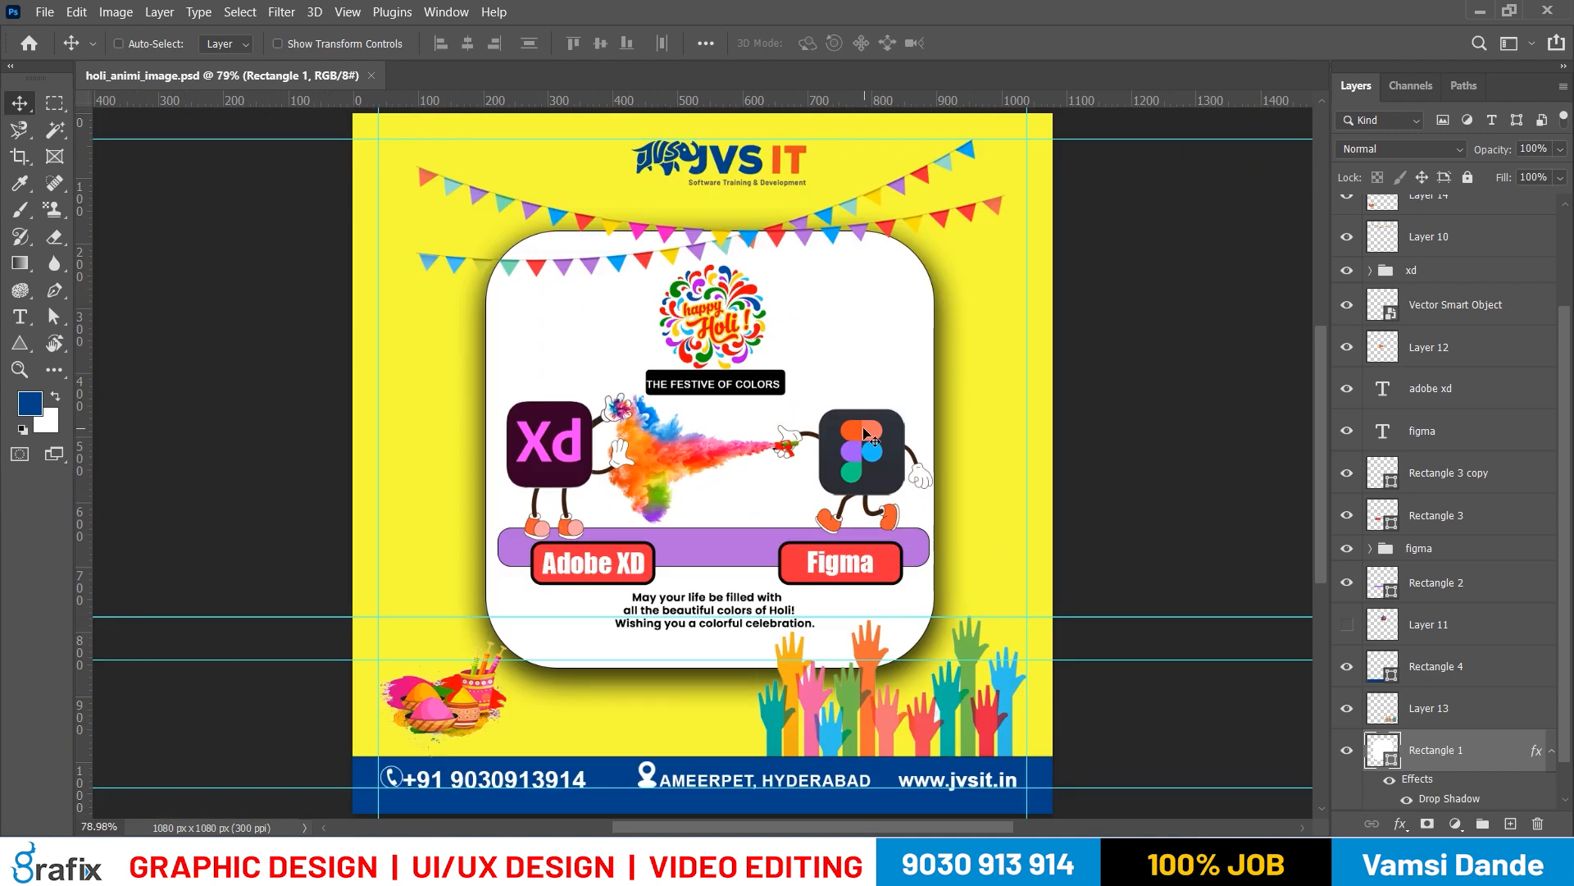
Save a copy of the poster as the JPEG file holi_animi_image at Maximum quality 12
key(ctrl+shift+s)
key(Escape)
key(ctrl+alt+s)
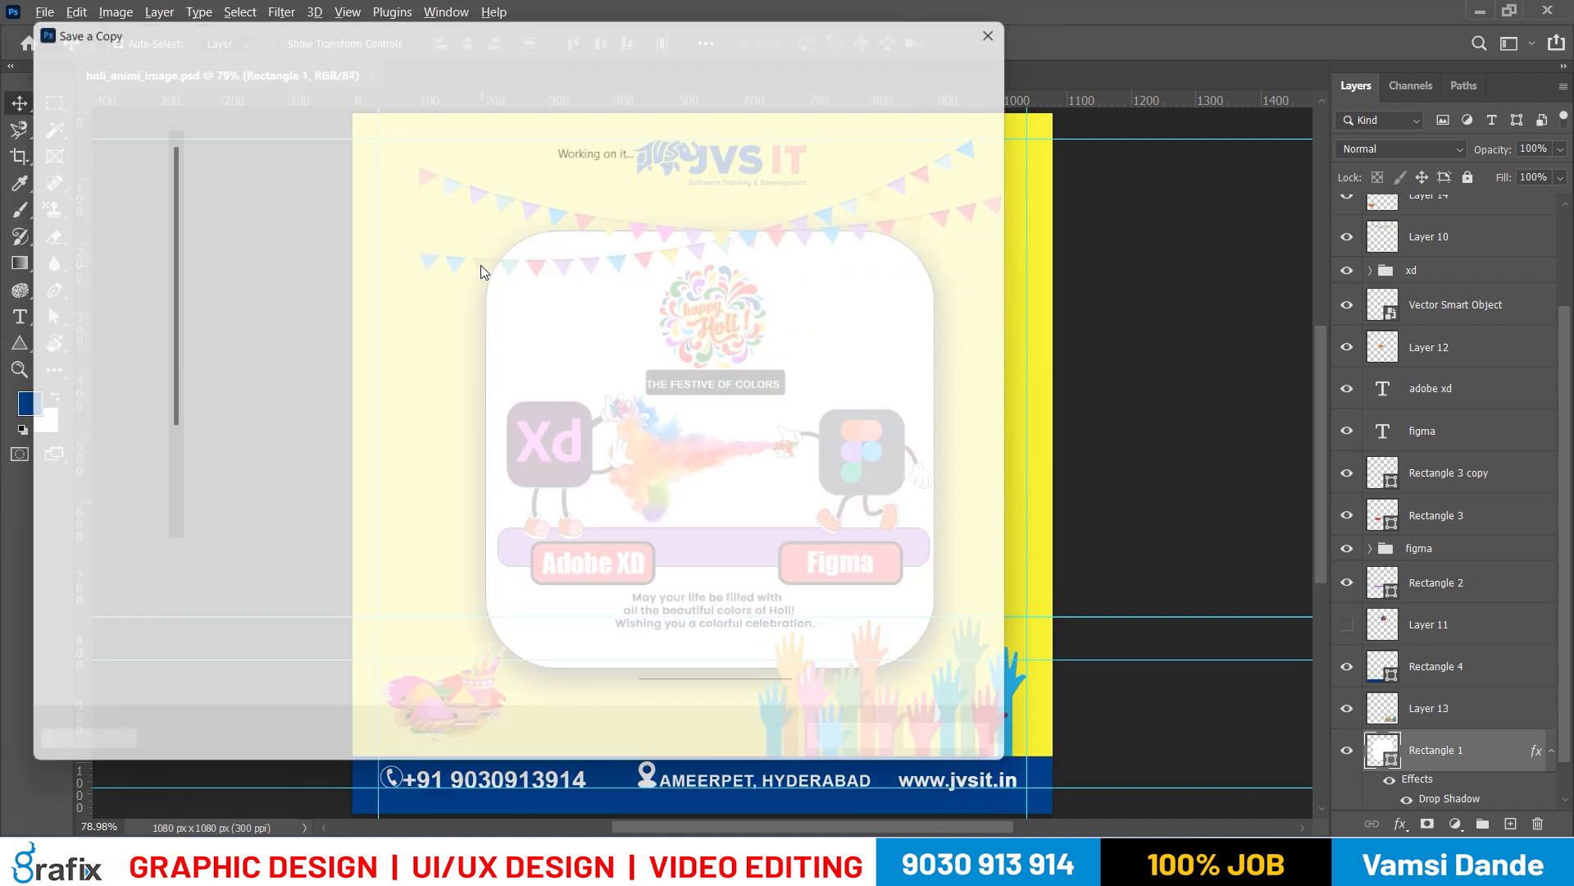
key(j)
key(shift+Tab)
key(End)
key(BackSpace)
key(BackSpace)
key(BackSpace)
key(BackSpace)
key(BackSpace)
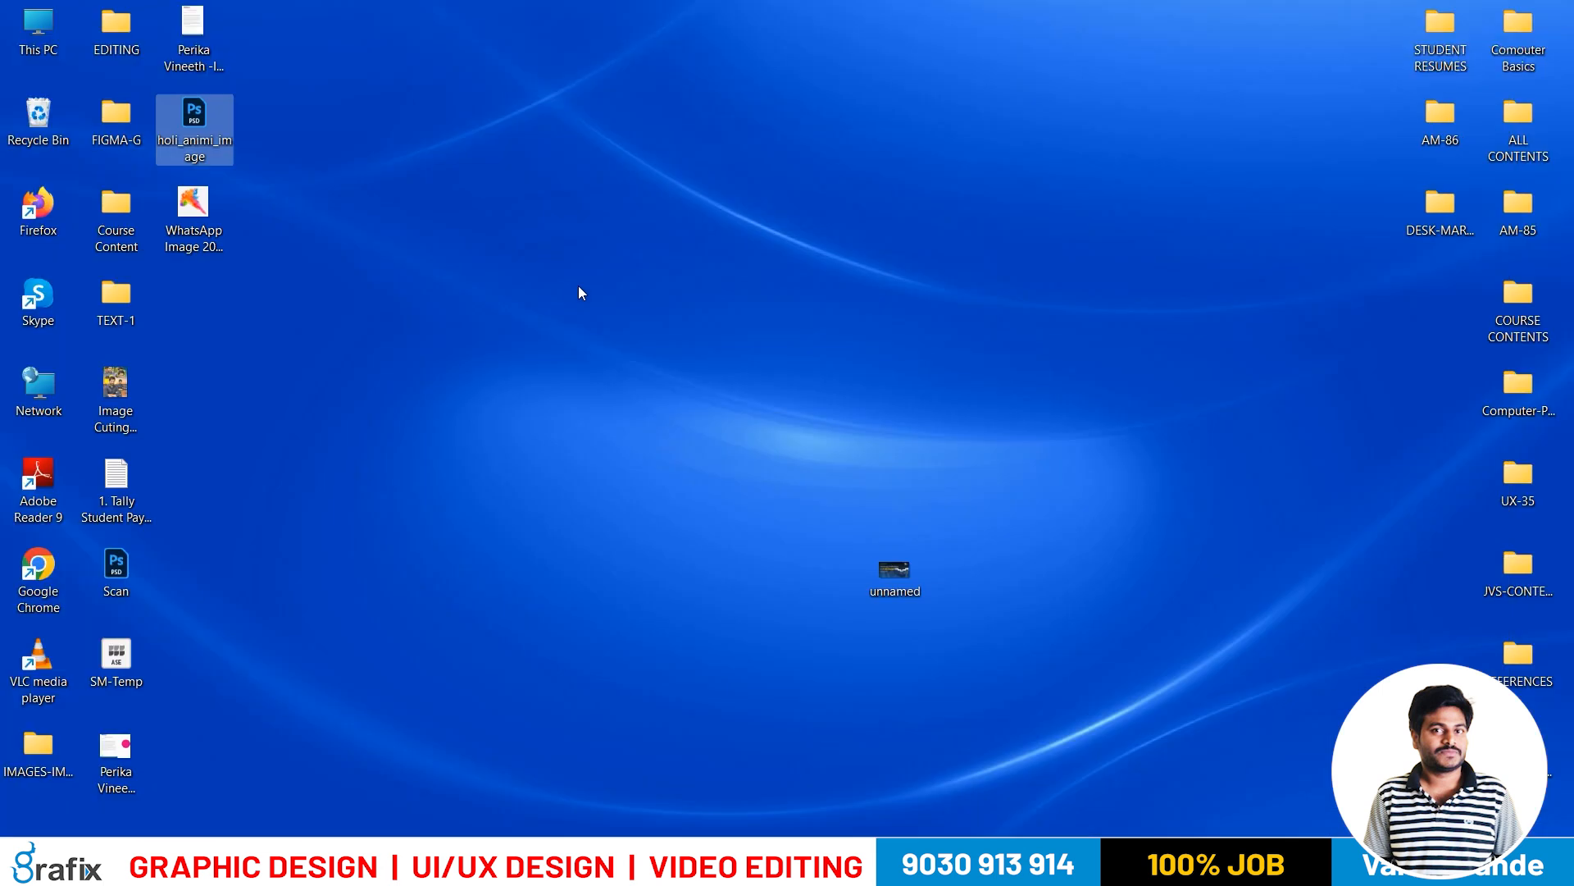
Open the exported holi_animi_image.jpg from the desktop in a maximized image viewer, check it, and return to Photoshop
click(210, 309)
key(Return)
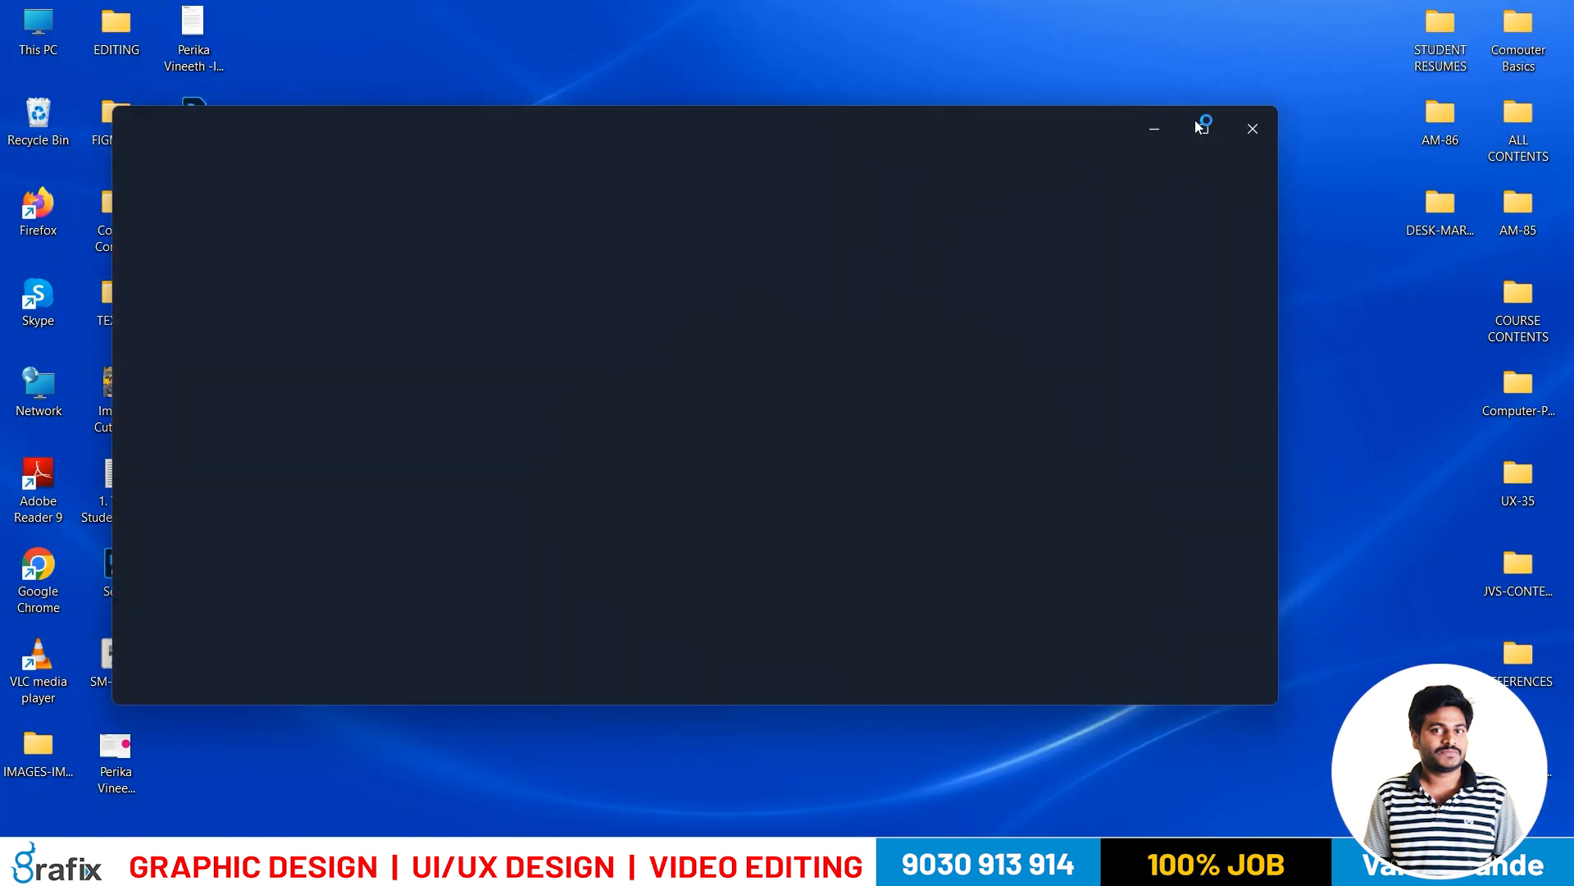
click(1203, 129)
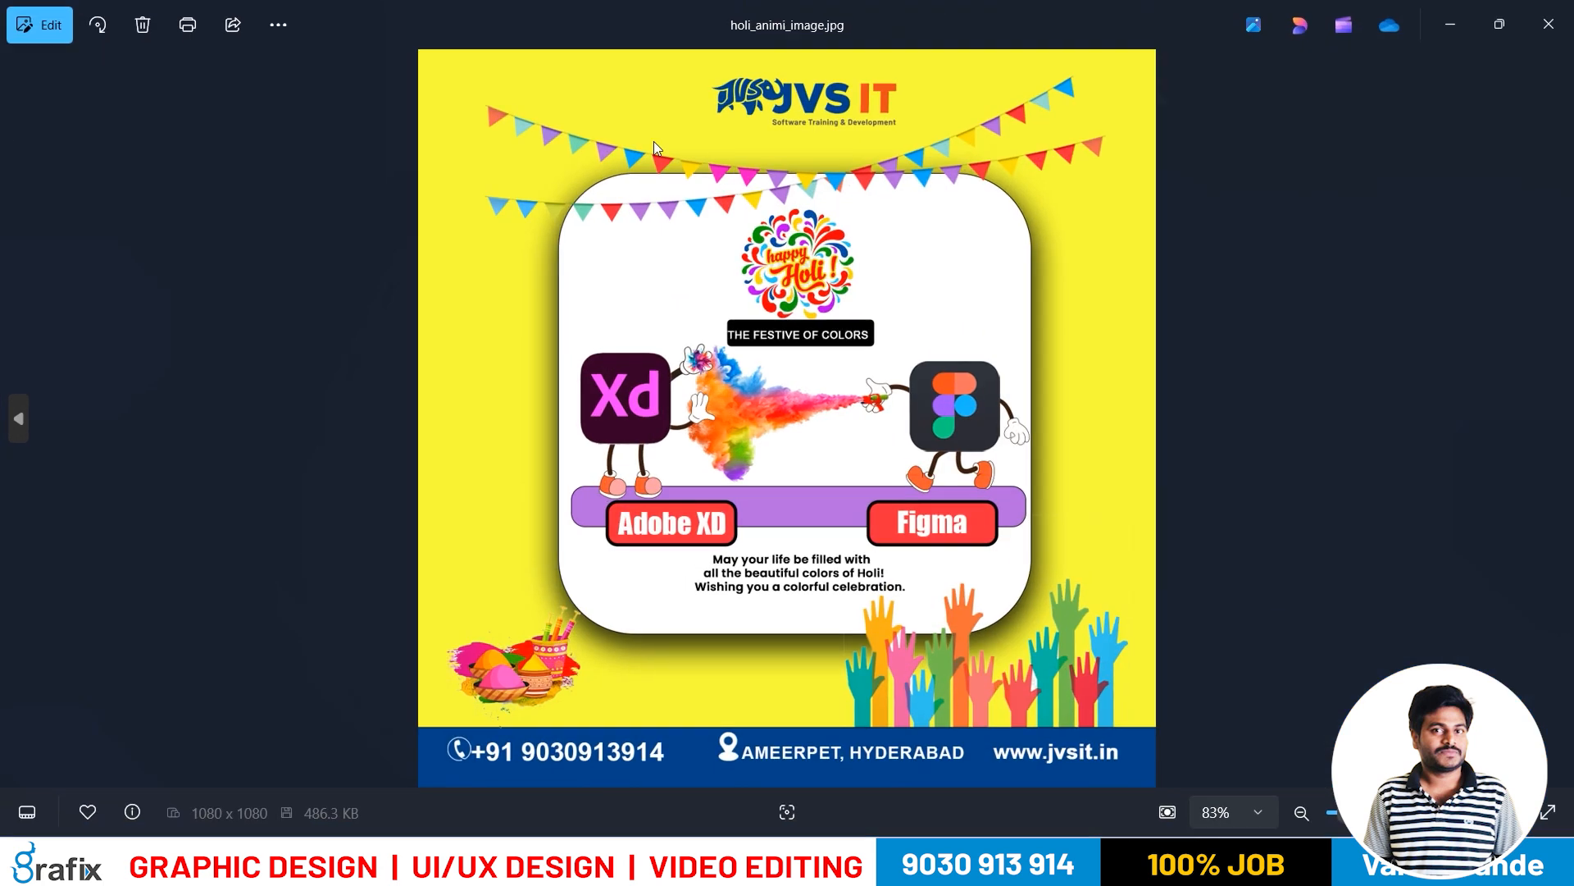
key(alt+Tab)
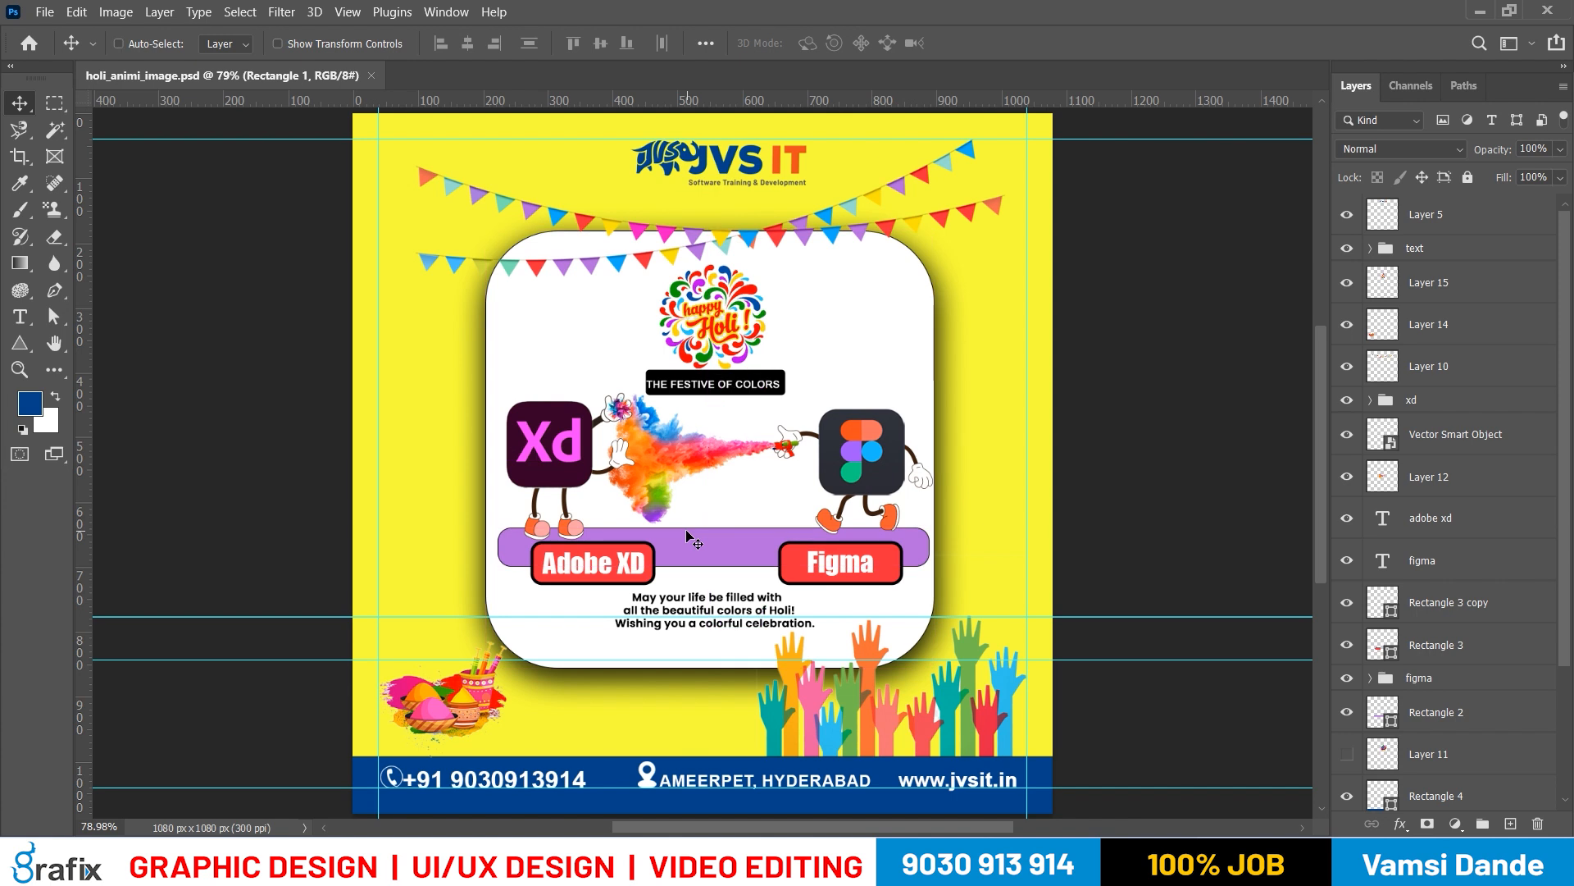
Duplicate the poster document under the name holi_animi_image-Edited
click(116, 11)
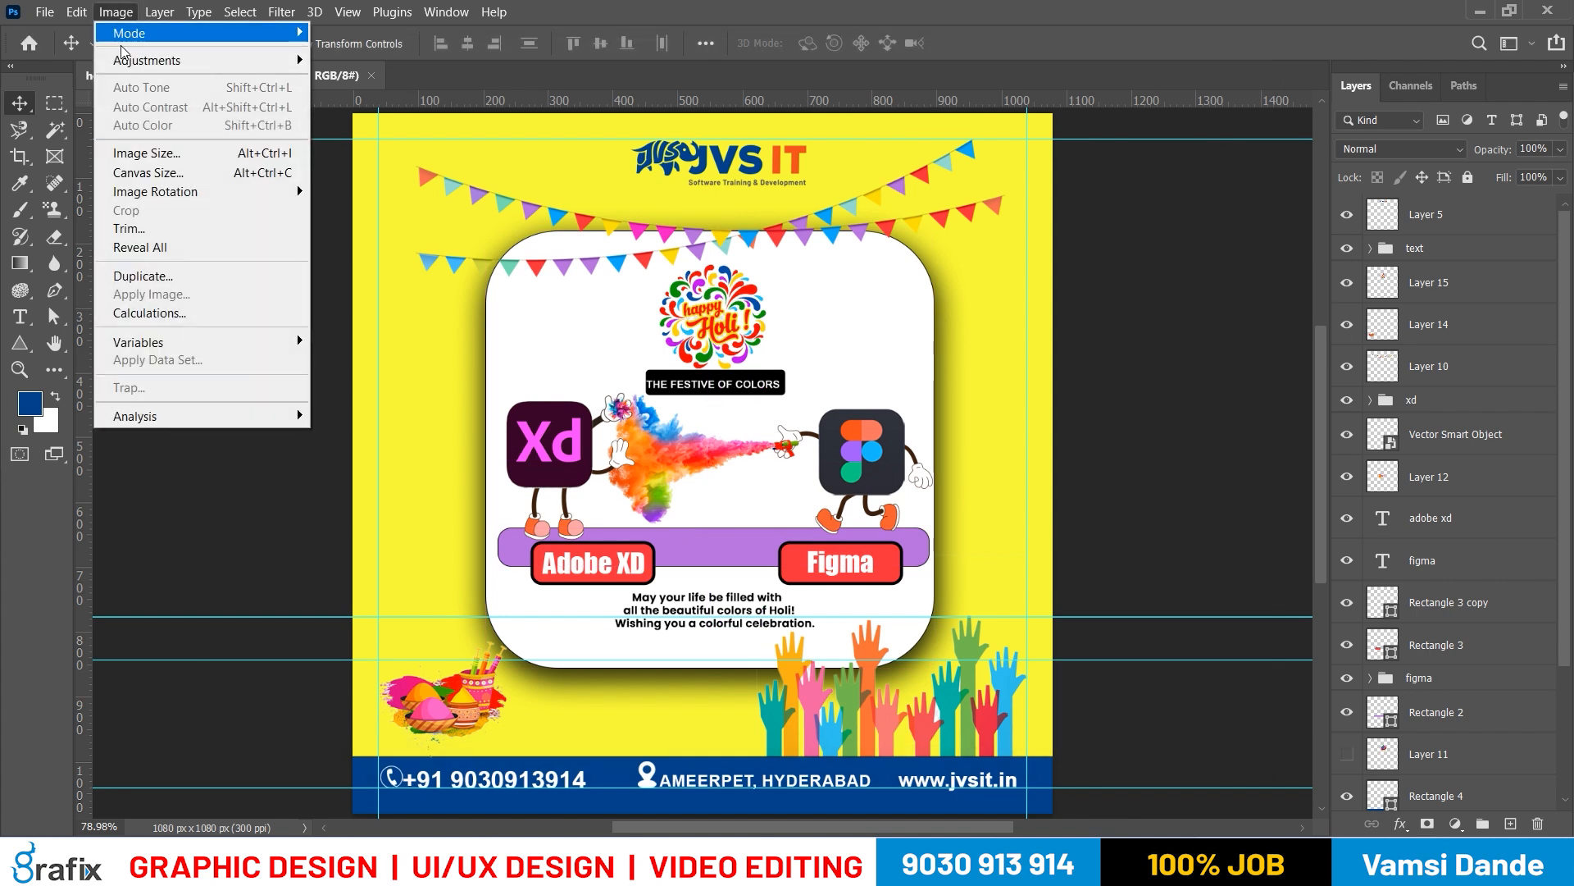
click(152, 276)
key(End)
key(BackSpace)
key(BackSpace)
key(BackSpace)
key(BackSpace)
key(BackSpace)
text(-Edoto)
key(BackSpace)
key(BackSpace)
text(ited)
key(Return)
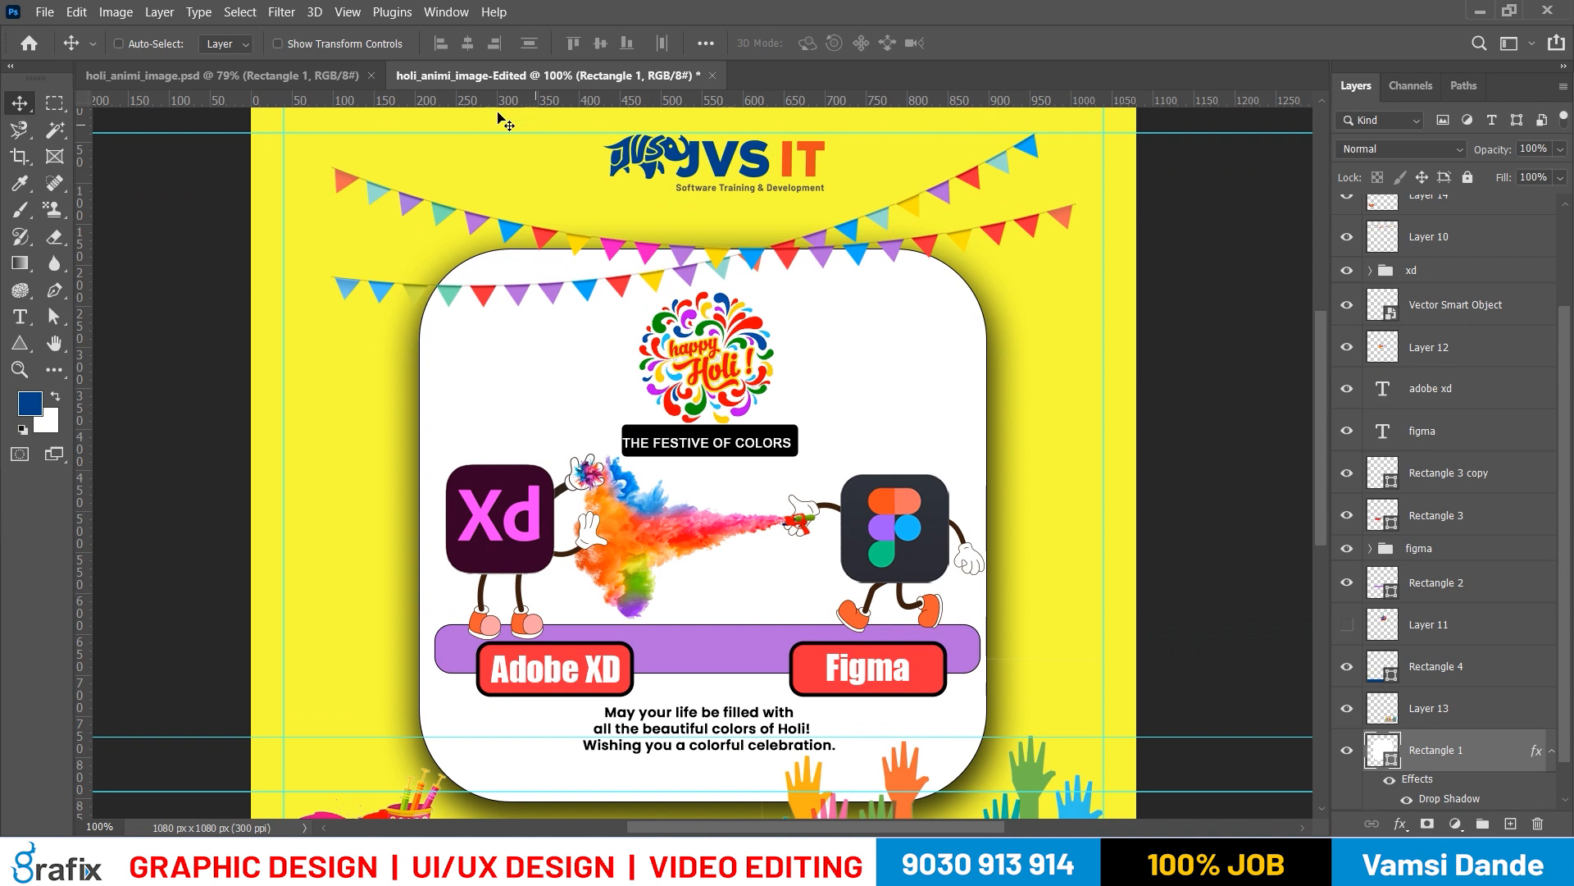
Select Layer 10, the flag bunting across the poster's top, and try nudging it slightly upward
drag(711, 283, 702, 368)
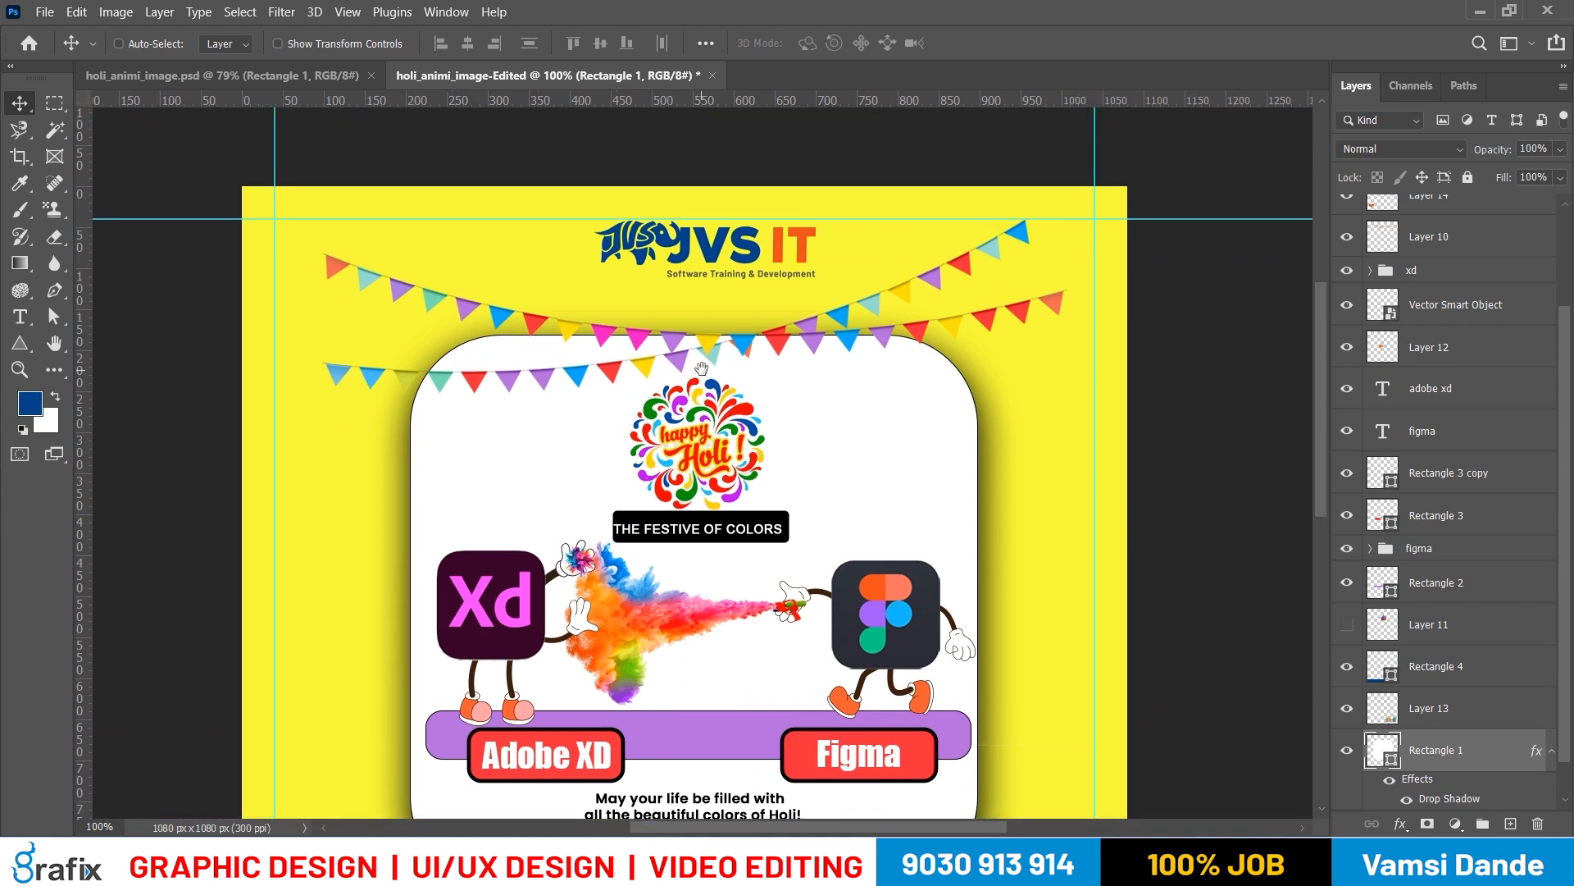
right_click(1023, 233)
click(1033, 241)
mouse_move(1033, 218)
mouse_down()
mouse_move(1033, 185)
mouse_move(1032, 208)
mouse_up()
key(ctrl+z)
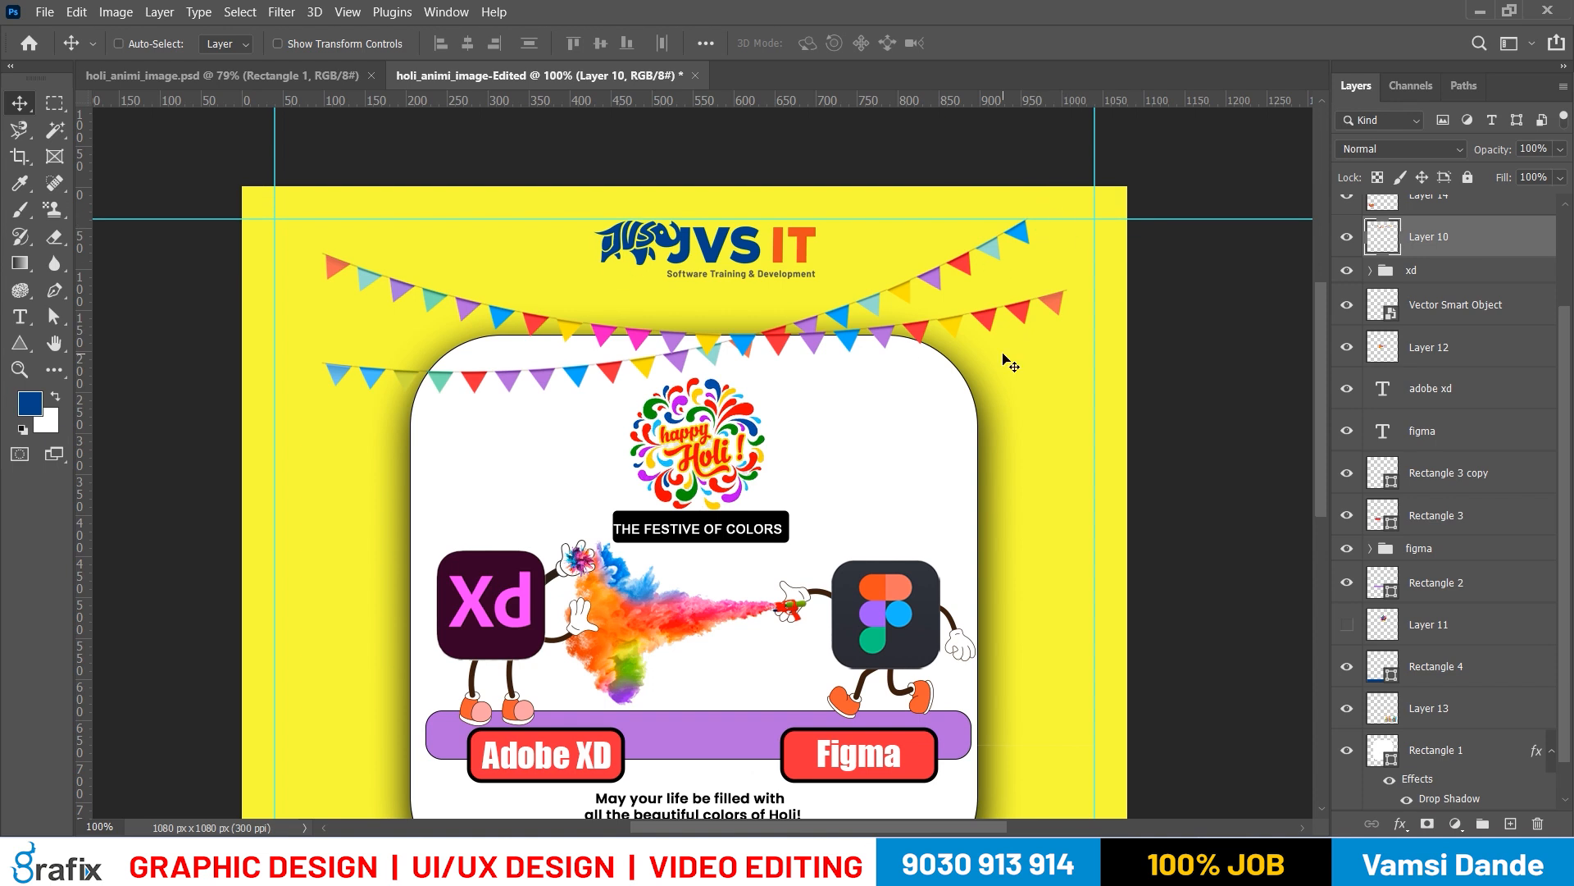
Hide the guides on the edited poster and return to the Move tool
key(ctrl)
key(h)
key(ctrl+semicolon)
key(v)
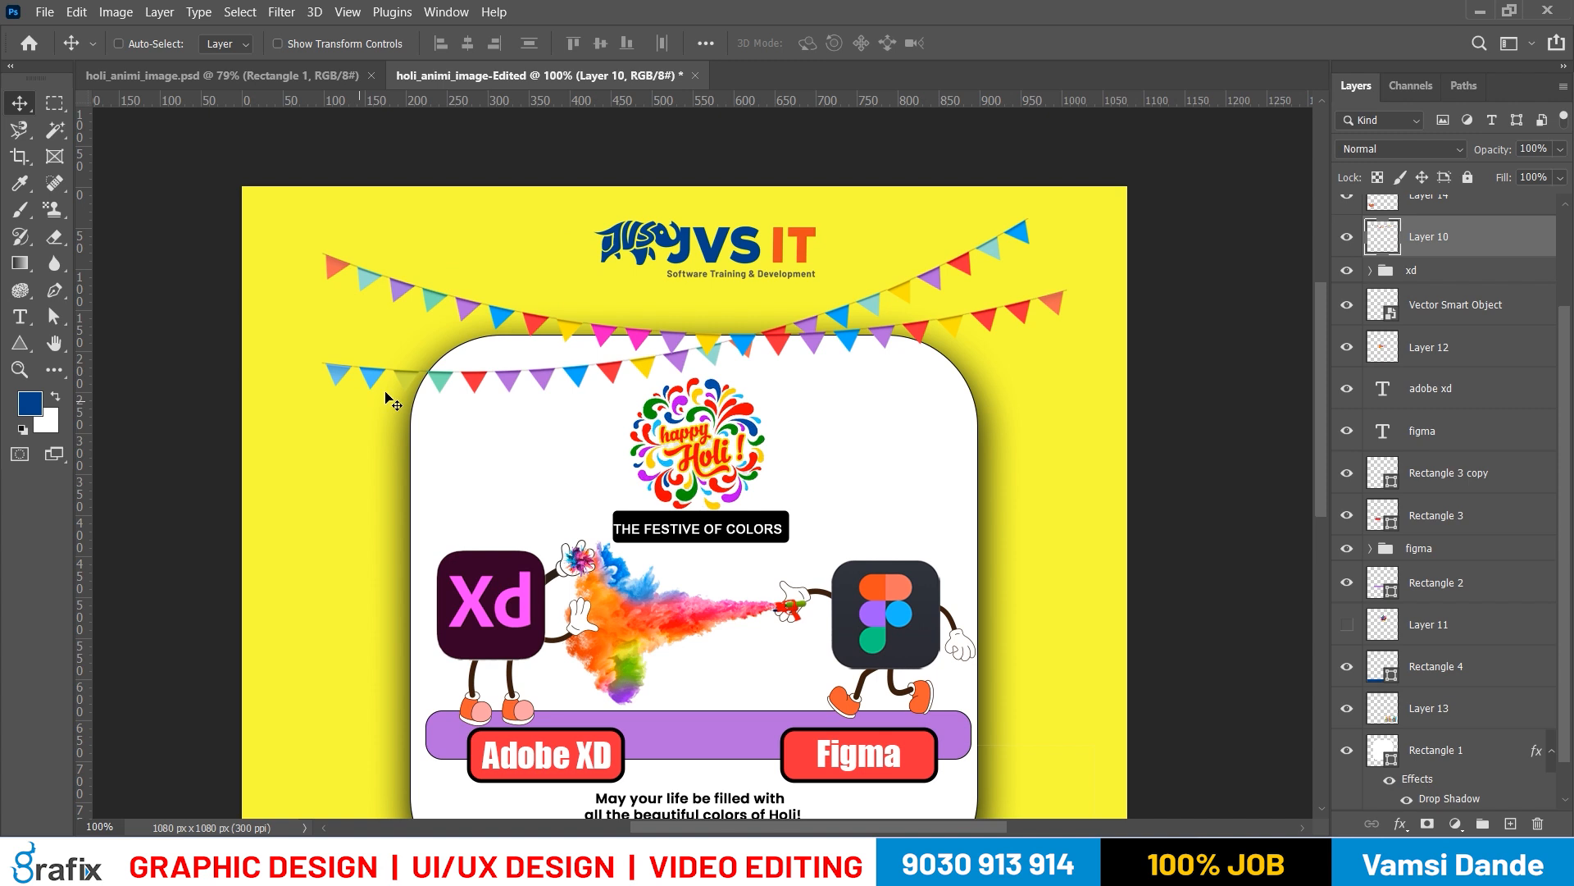
Move the bunting to the poster's left edge and scale it to about 119% width and 103% height
drag(657, 352, 586, 321)
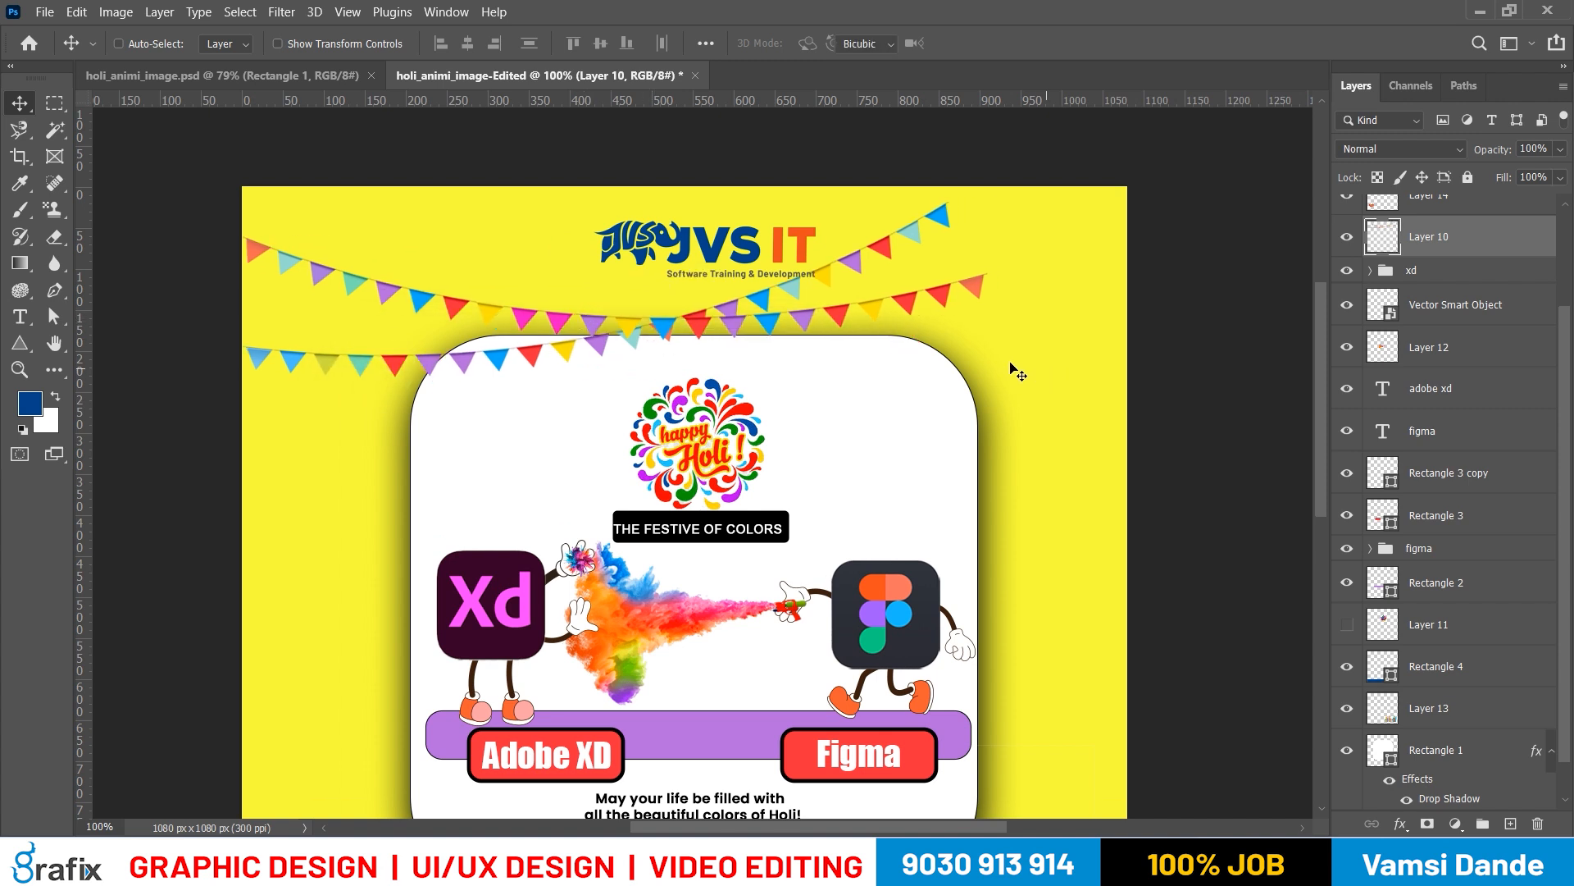
key(ctrl+t)
drag(991, 362, 1135, 353)
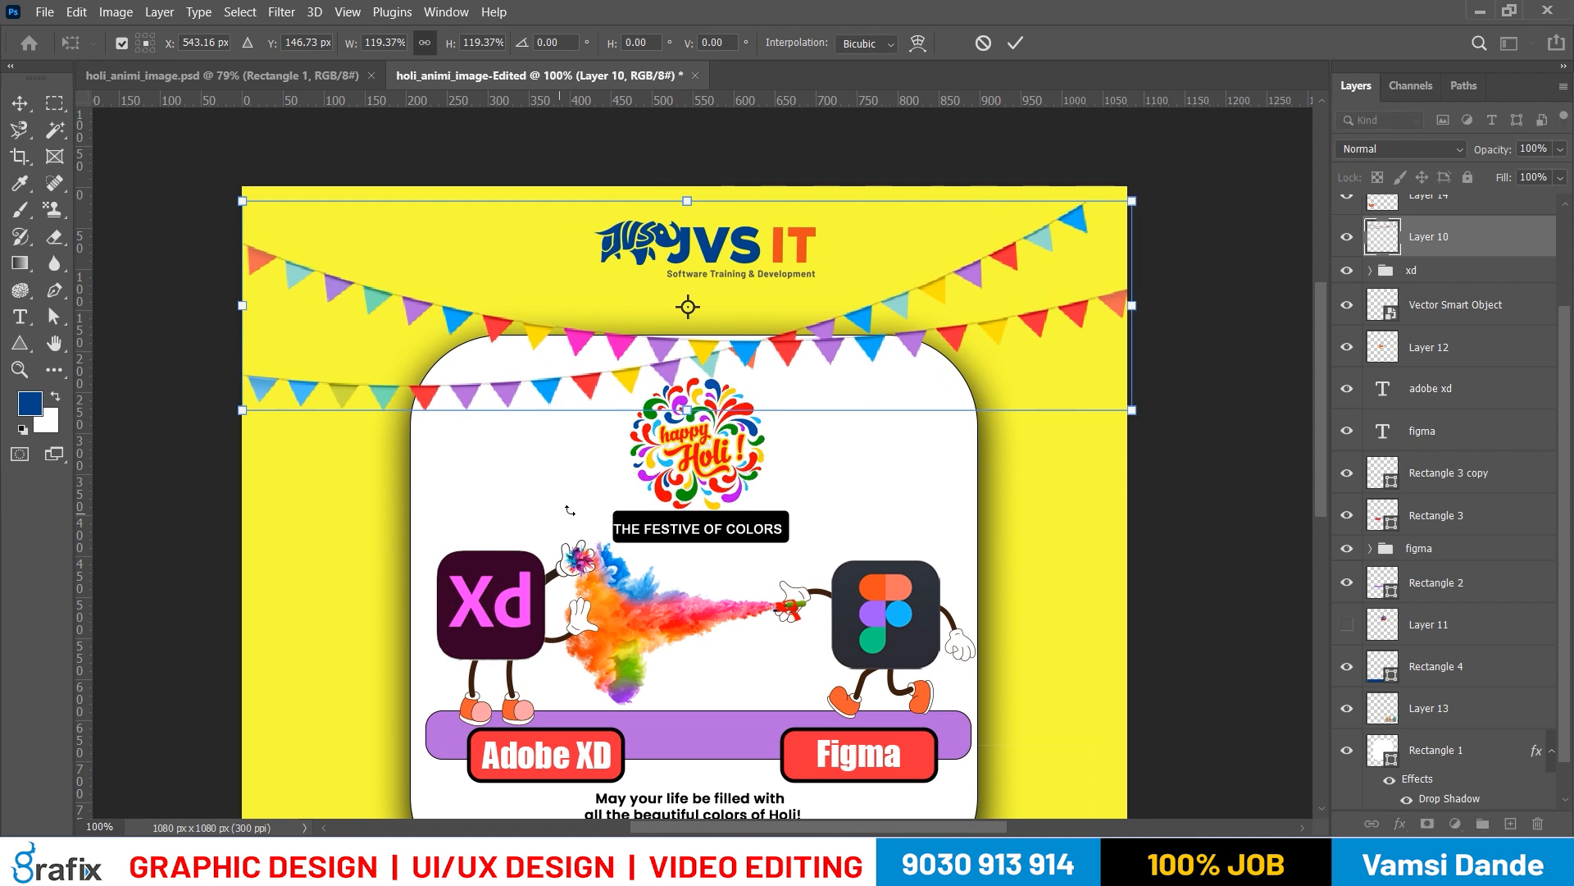
drag(697, 408, 692, 347)
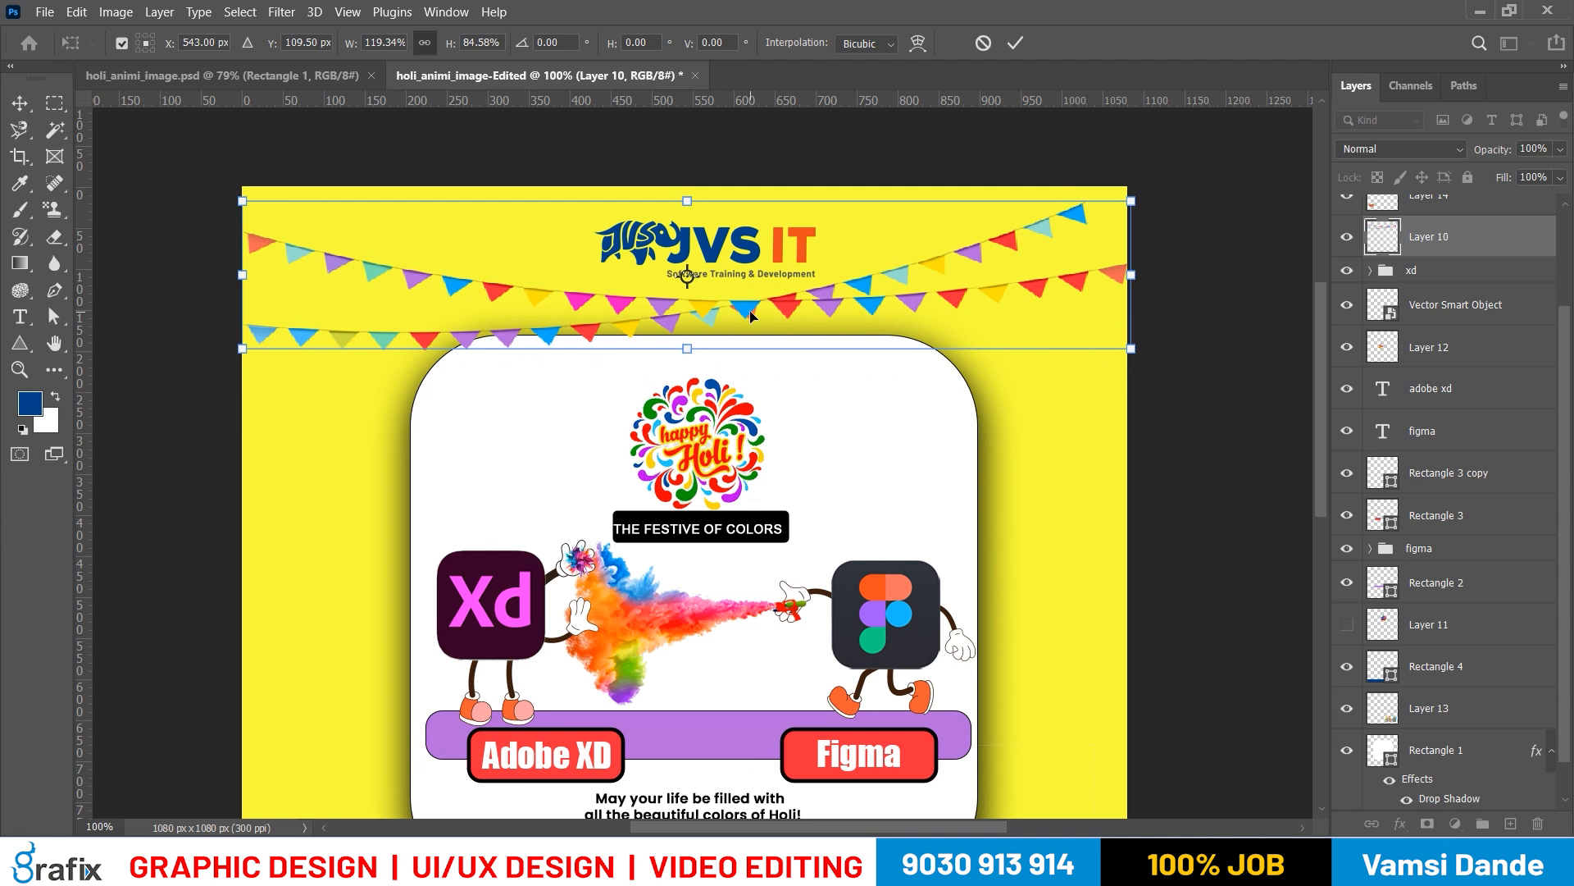
drag(687, 201, 687, 169)
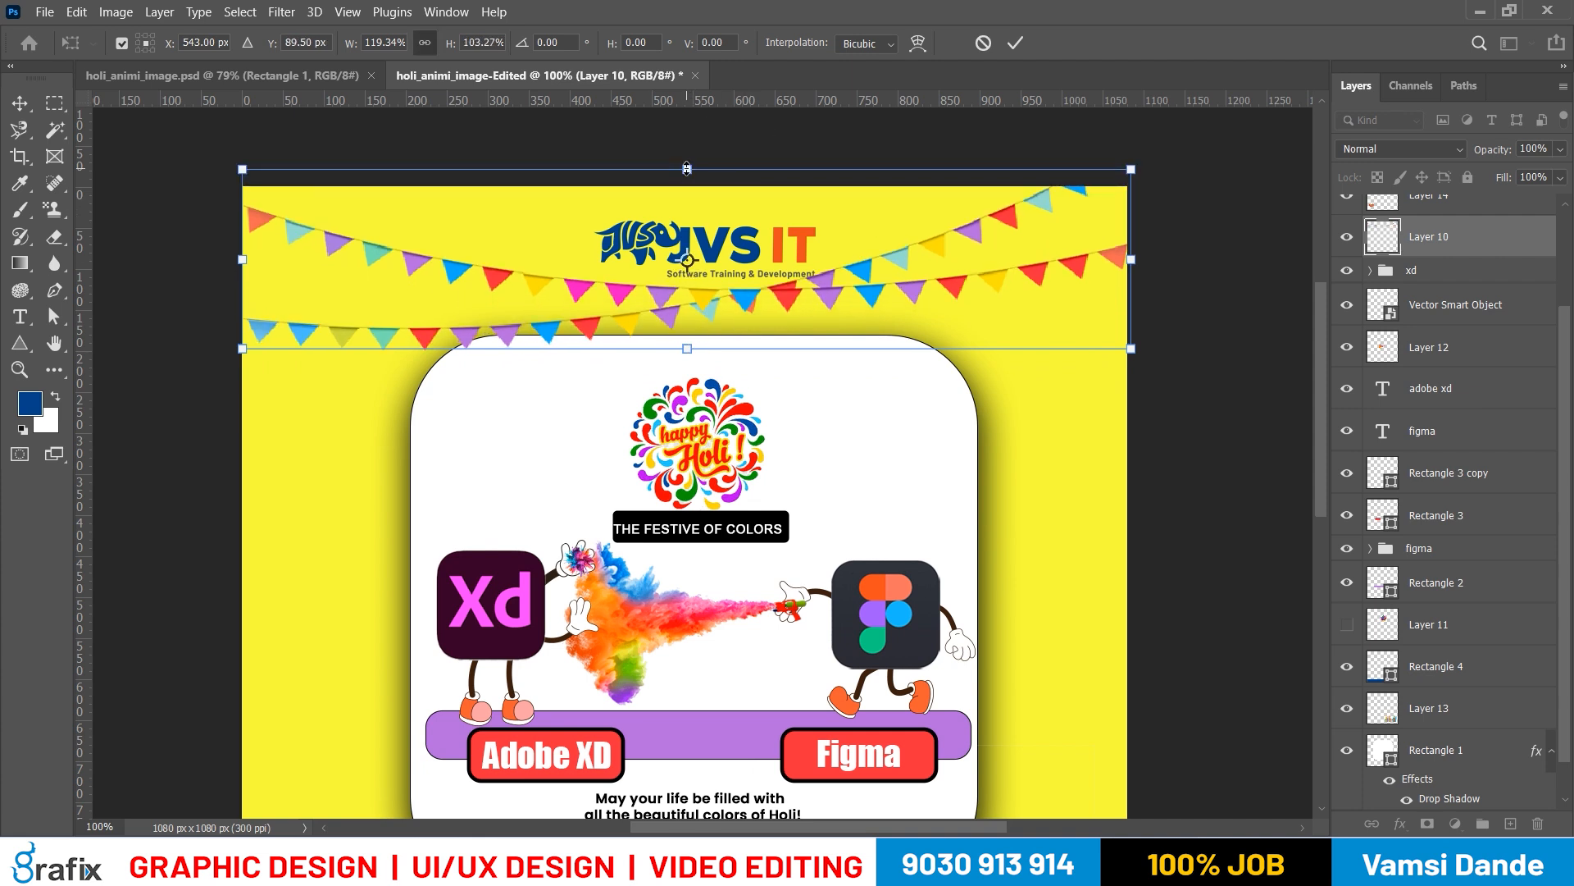
Skew and distort the bunting's corners to fit the poster's upper edge, bringing its height to about 94%, and apply the transform
drag(1132, 172, 1136, 188)
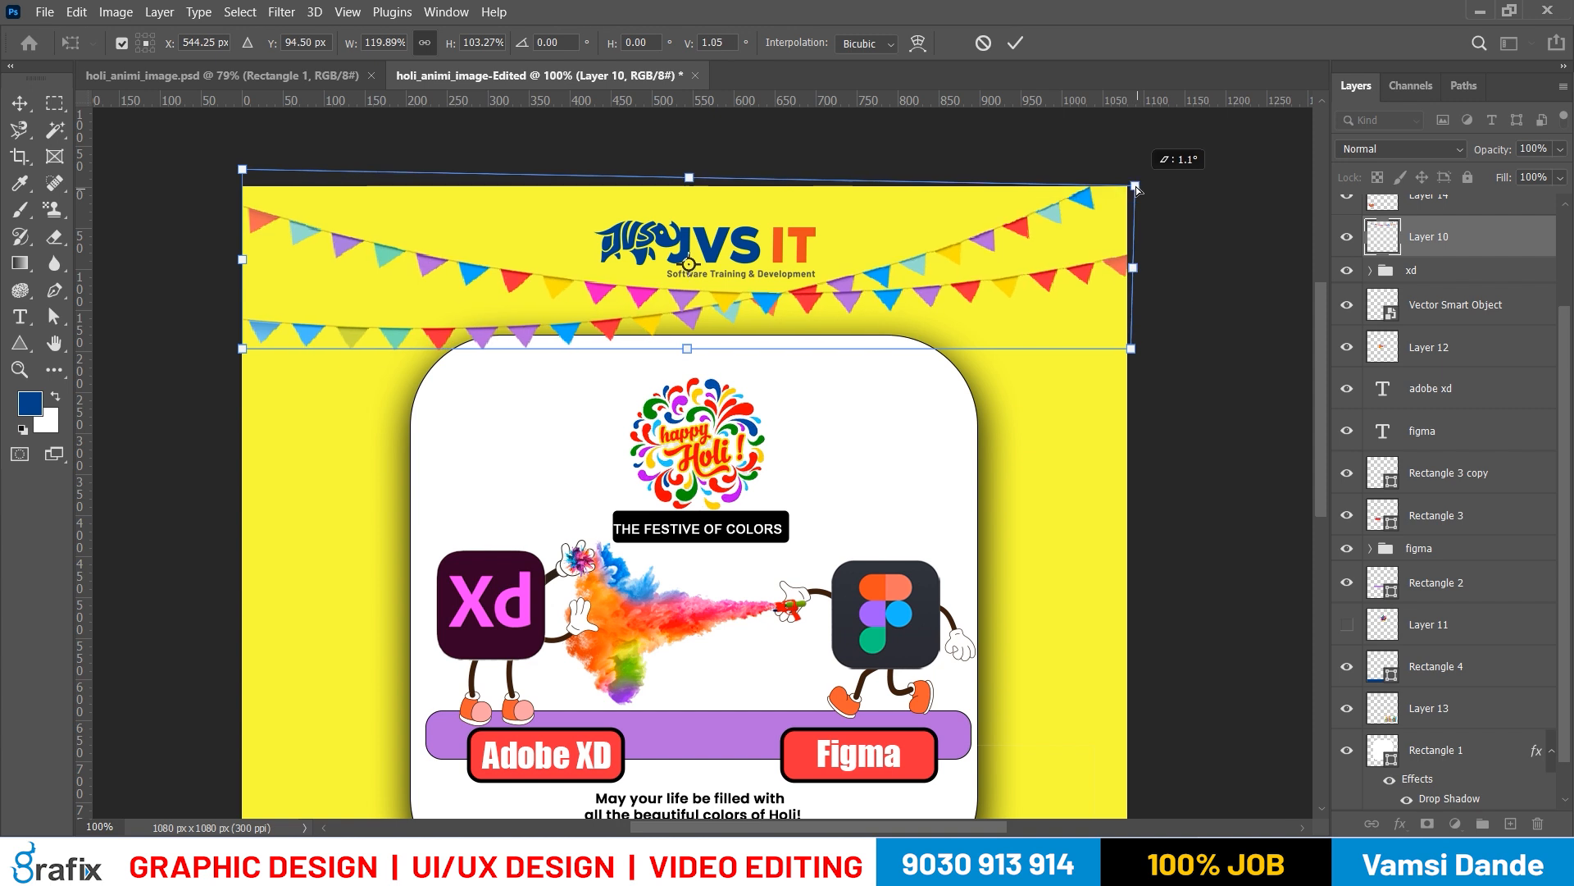
right_click(1082, 205)
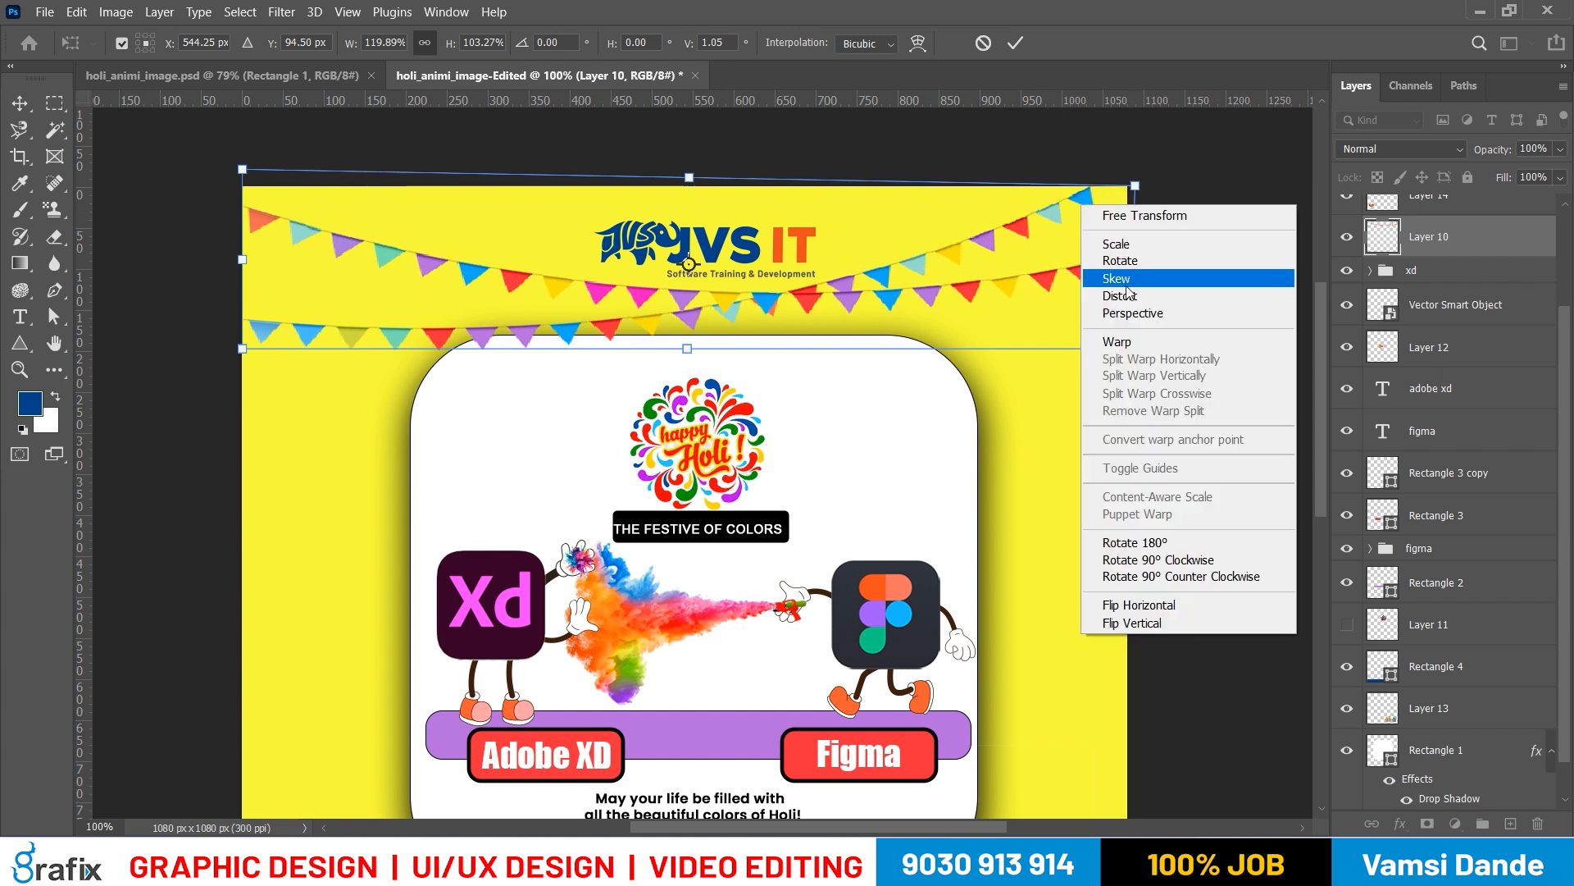
click(1128, 297)
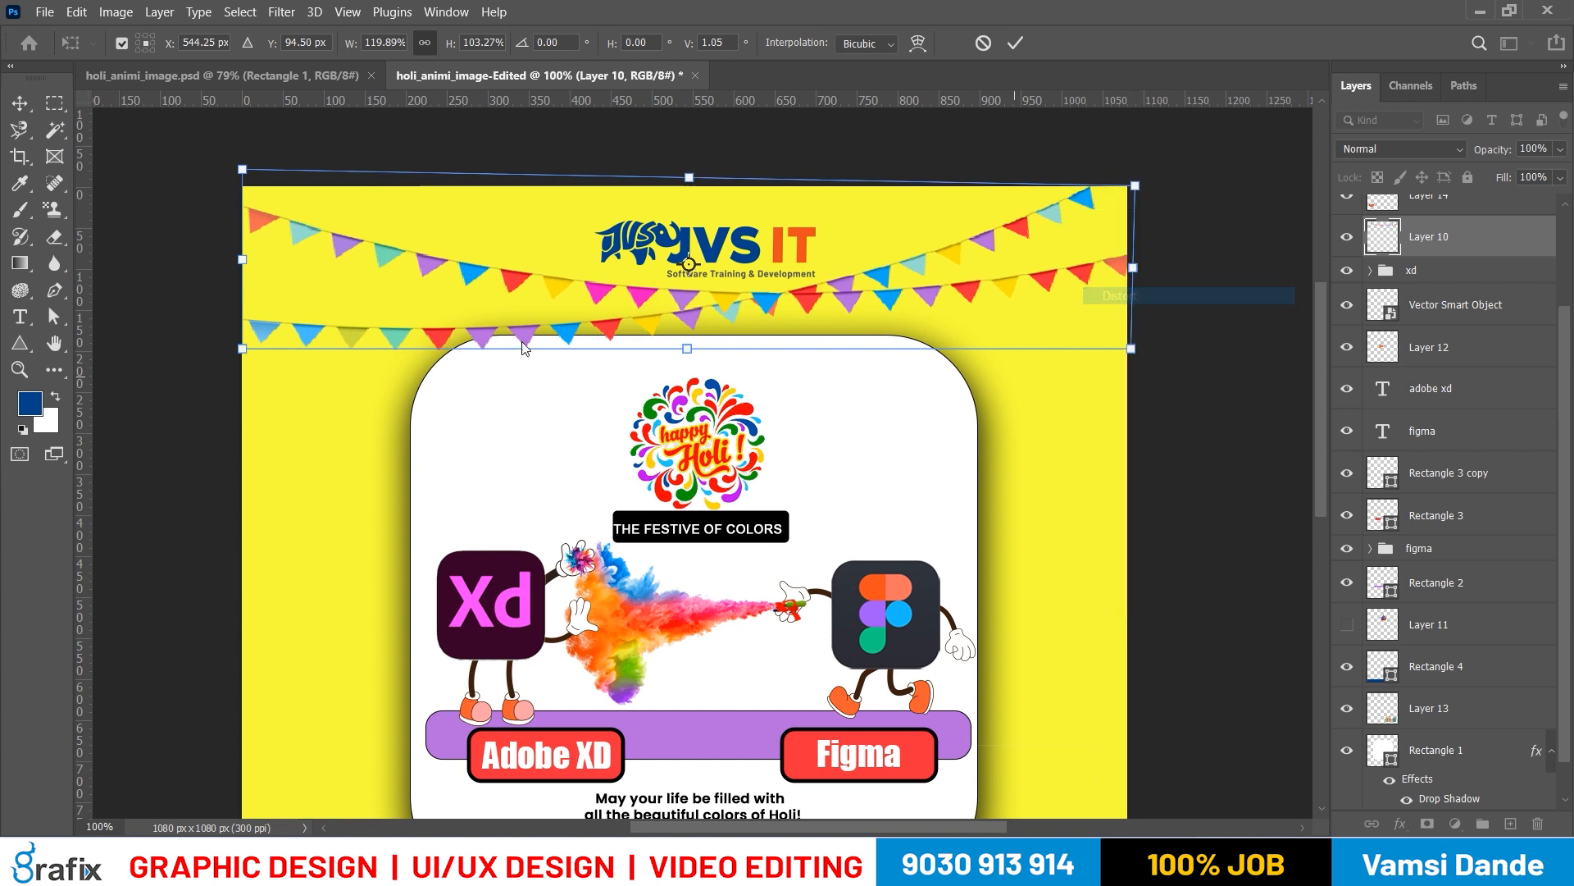
drag(242, 170, 241, 146)
mouse_move(244, 347)
mouse_down()
mouse_move(223, 329)
mouse_move(241, 337)
mouse_up()
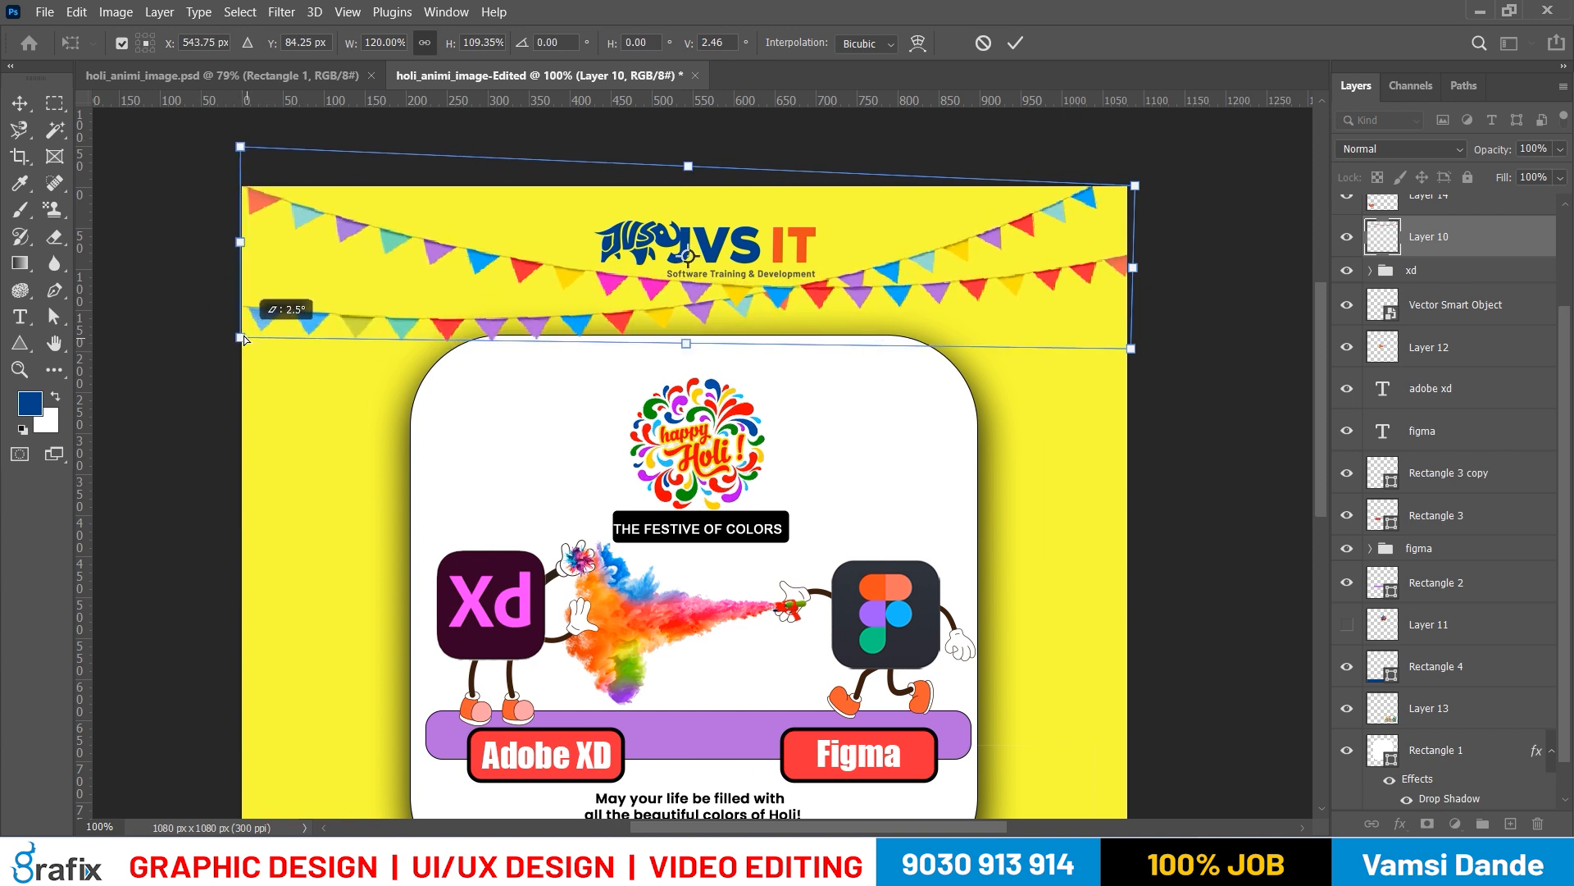
drag(241, 148, 243, 182)
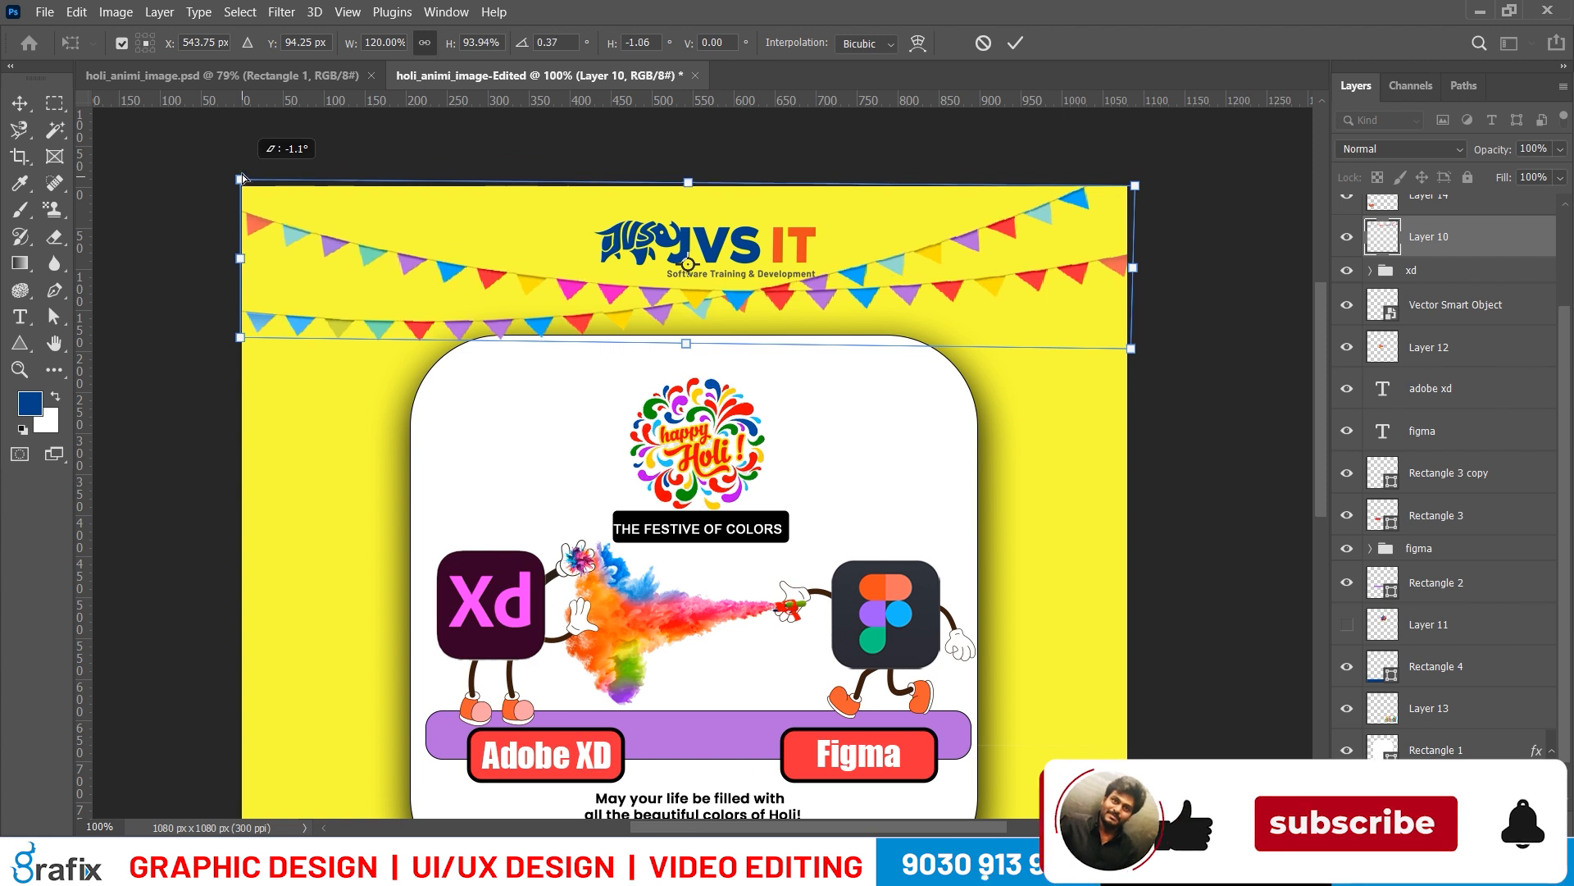
key(Return)
Move the JVS IT logo slightly up above the bunting and try scaling it down a little
drag(697, 247, 691, 231)
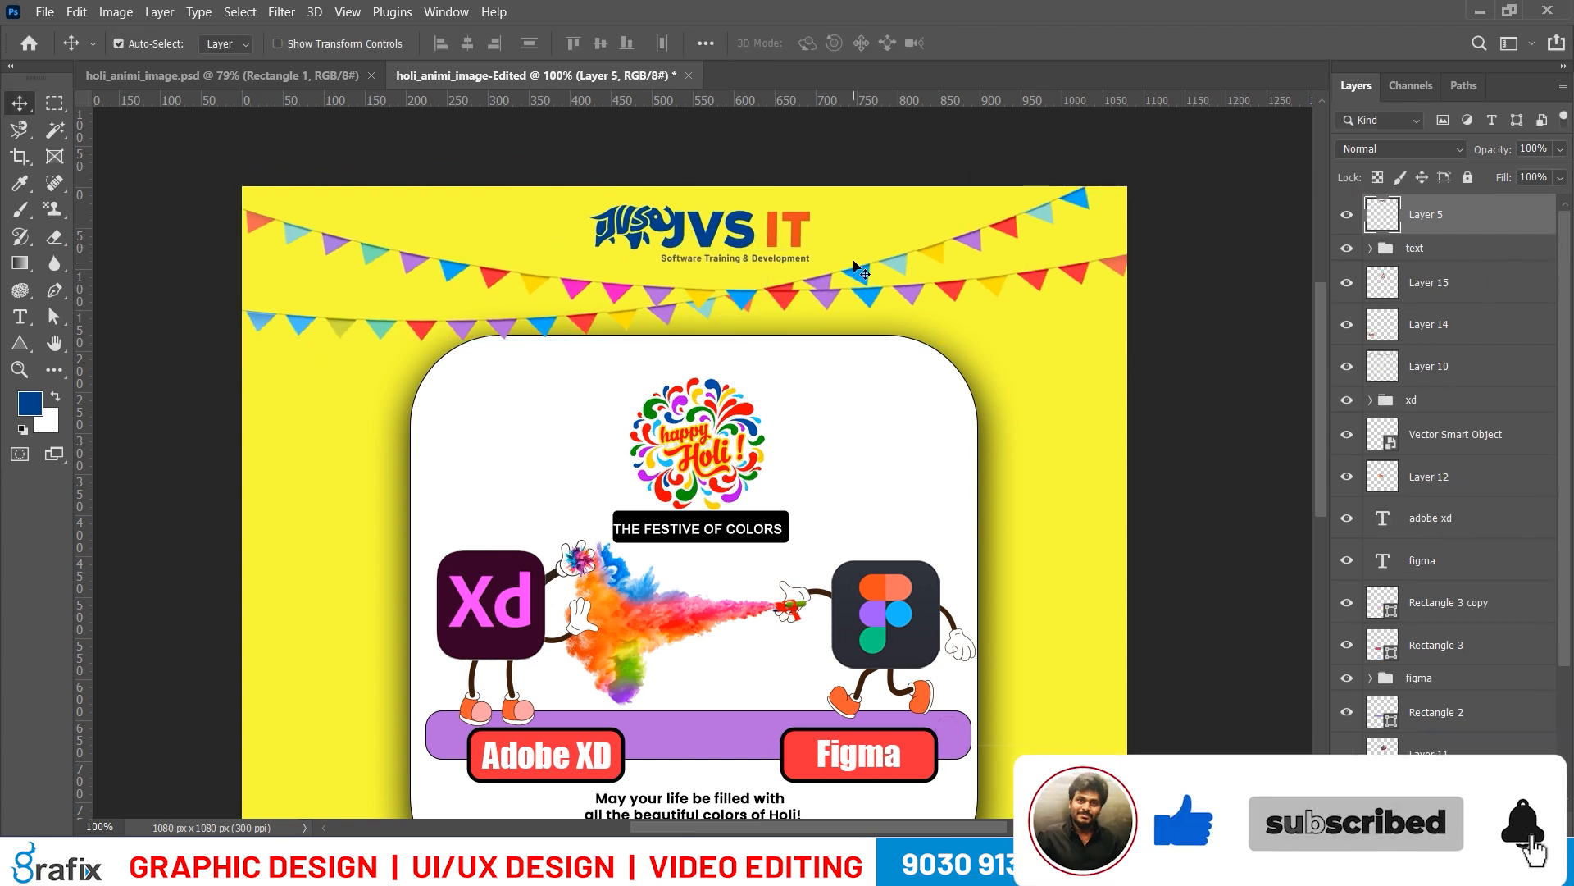
key(ctrl+t)
drag(817, 202, 801, 205)
key(Return)
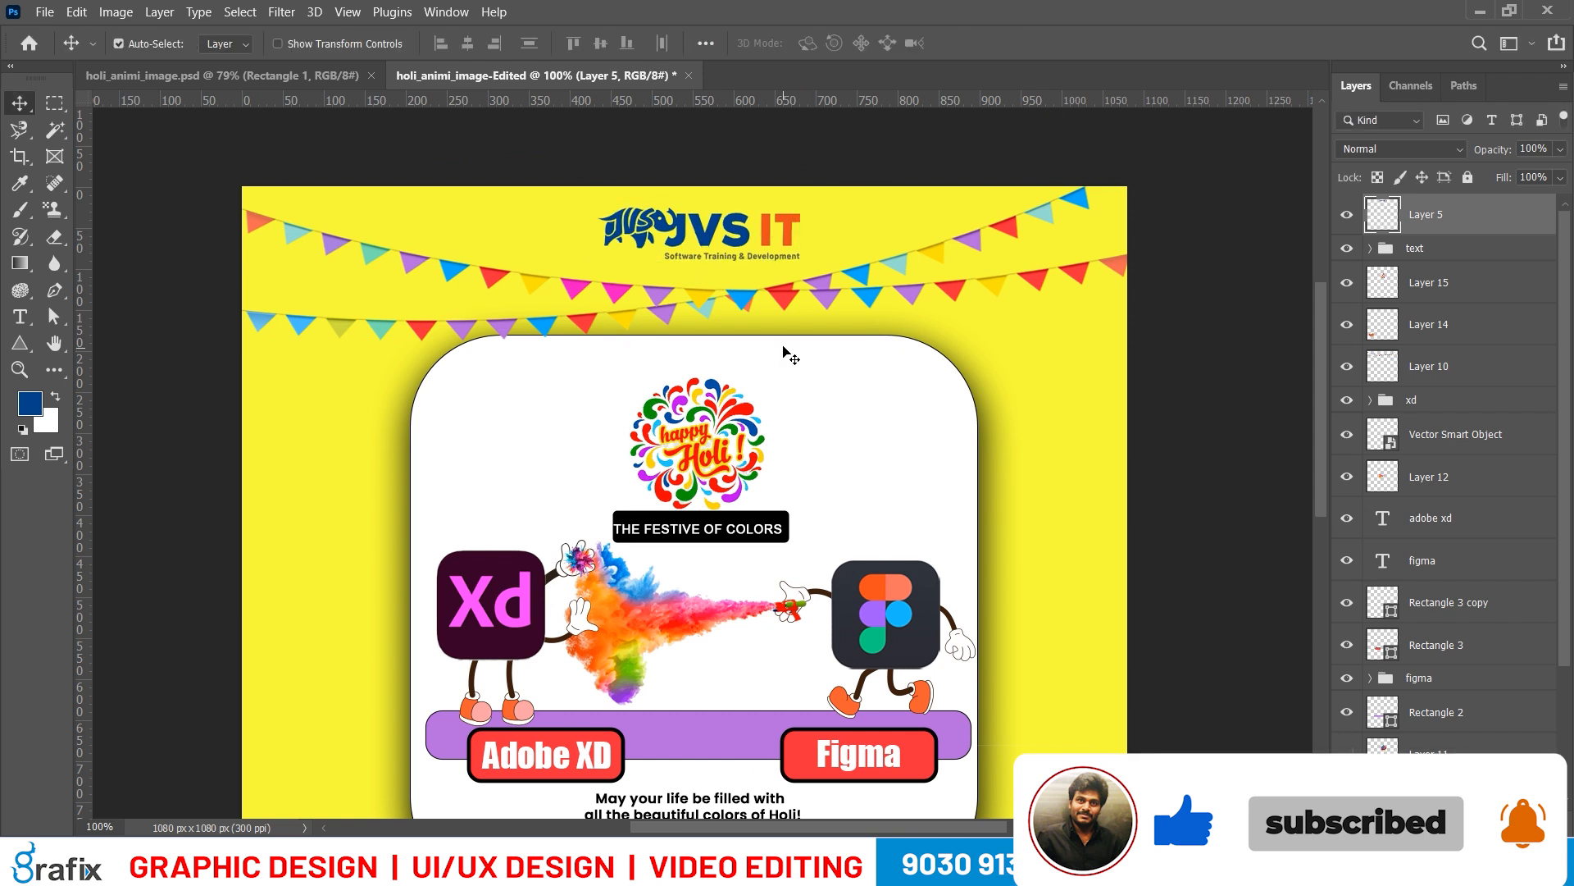
key(ctrl+z)
Try shrinking the JVS IT logo to a very small size and enlarging it again to test its quality
key(ctrl+t)
key(Return)
drag(697, 233, 733, 244)
key(ctrl+z)
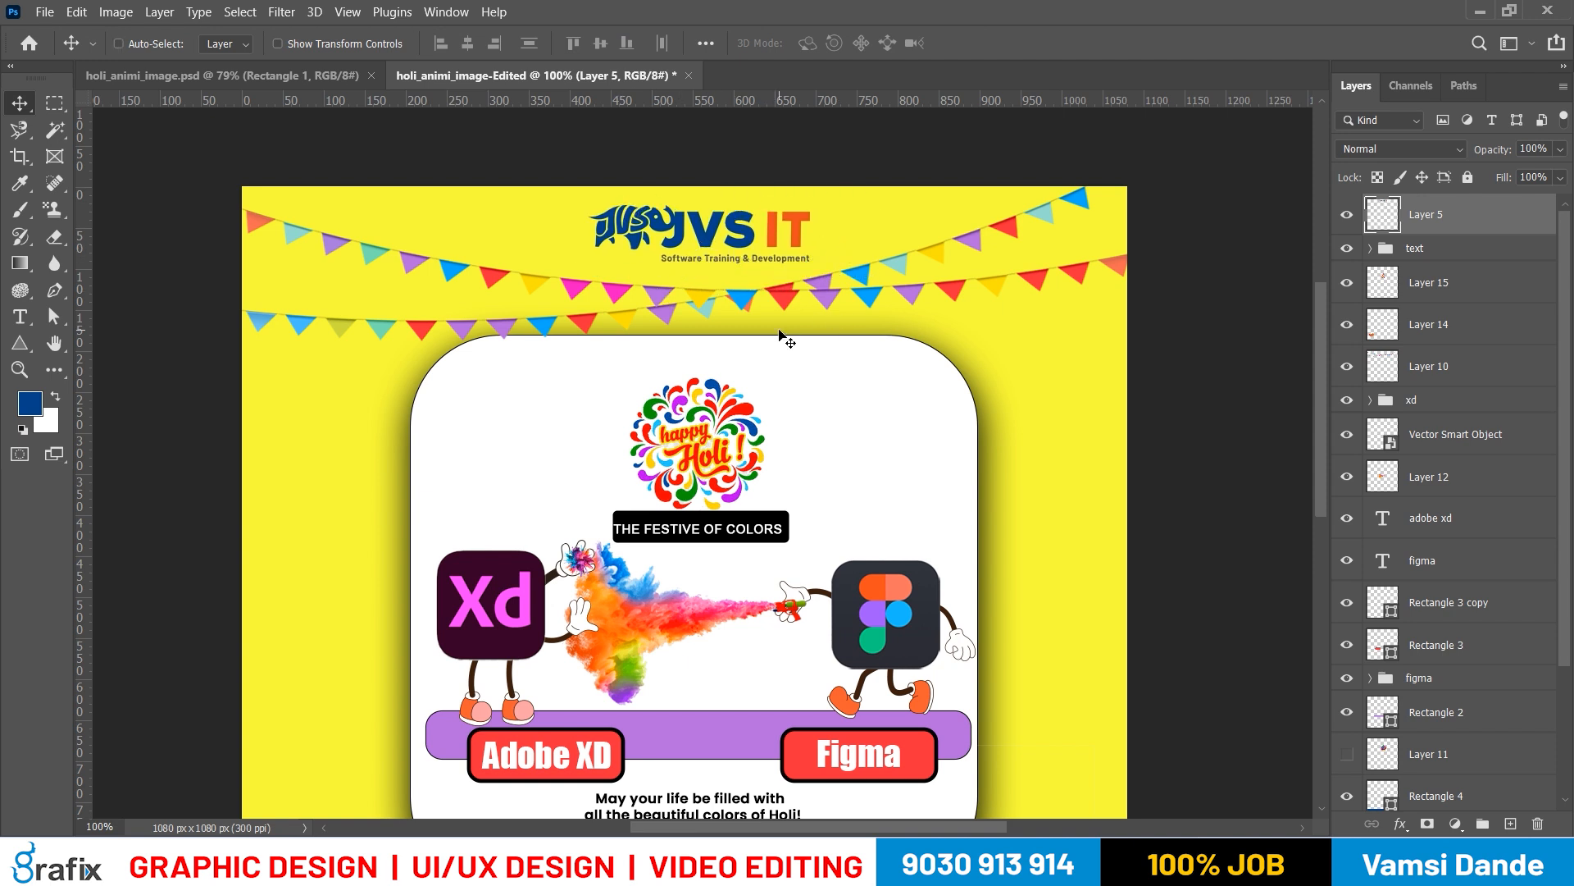
key(ctrl+t)
mouse_move(810, 264)
mouse_down()
mouse_move(723, 238)
mouse_move(815, 268)
mouse_up()
key(Return)
key(ctrl+t)
key(Return)
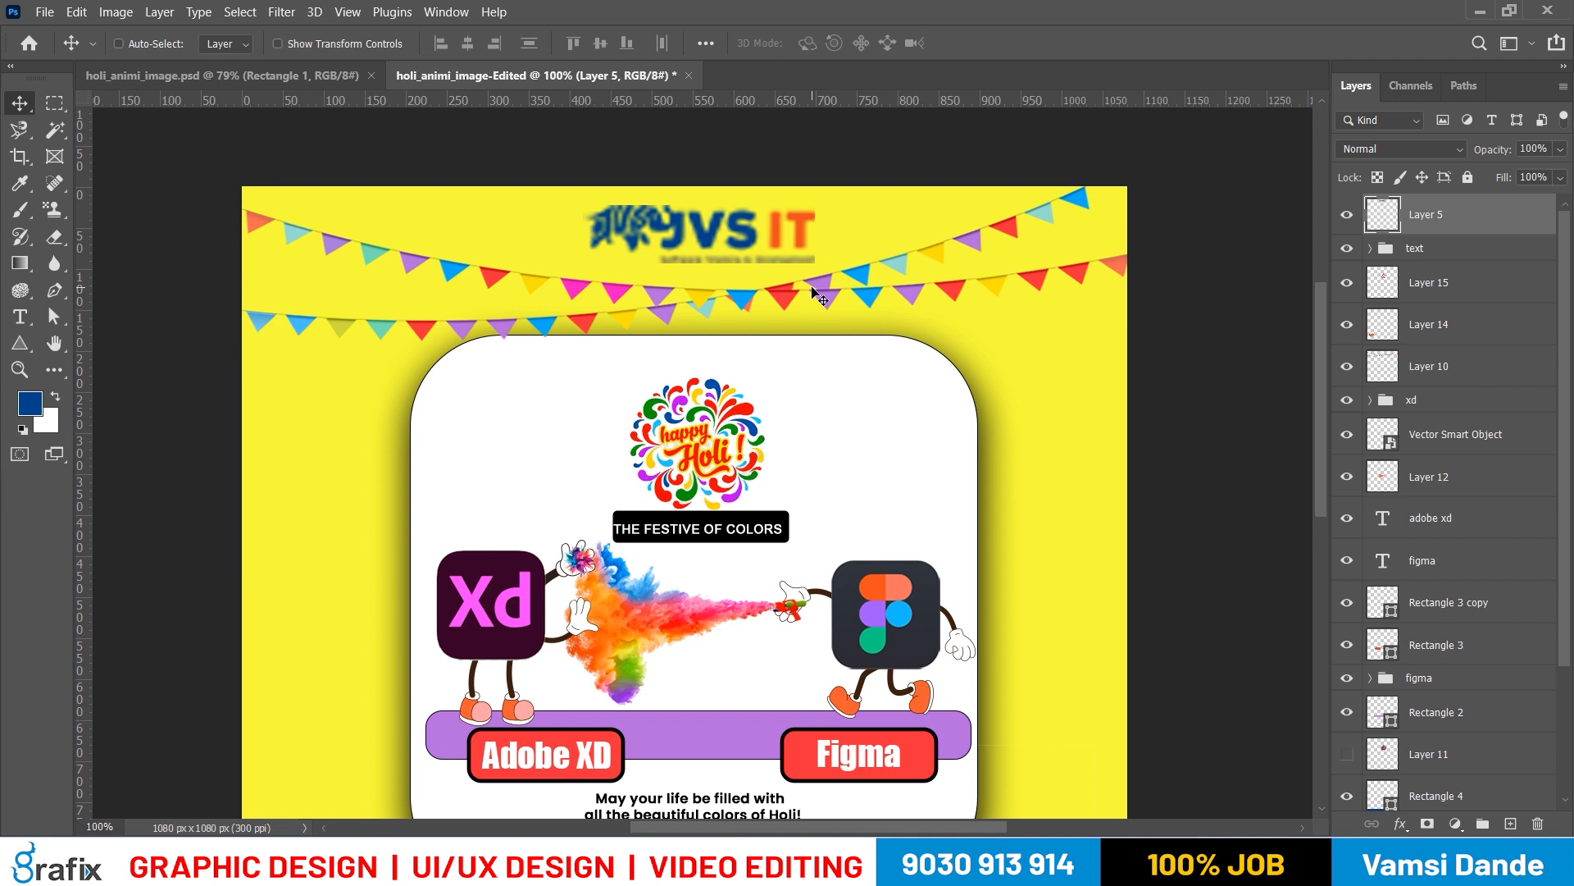
key(ctrl+z)
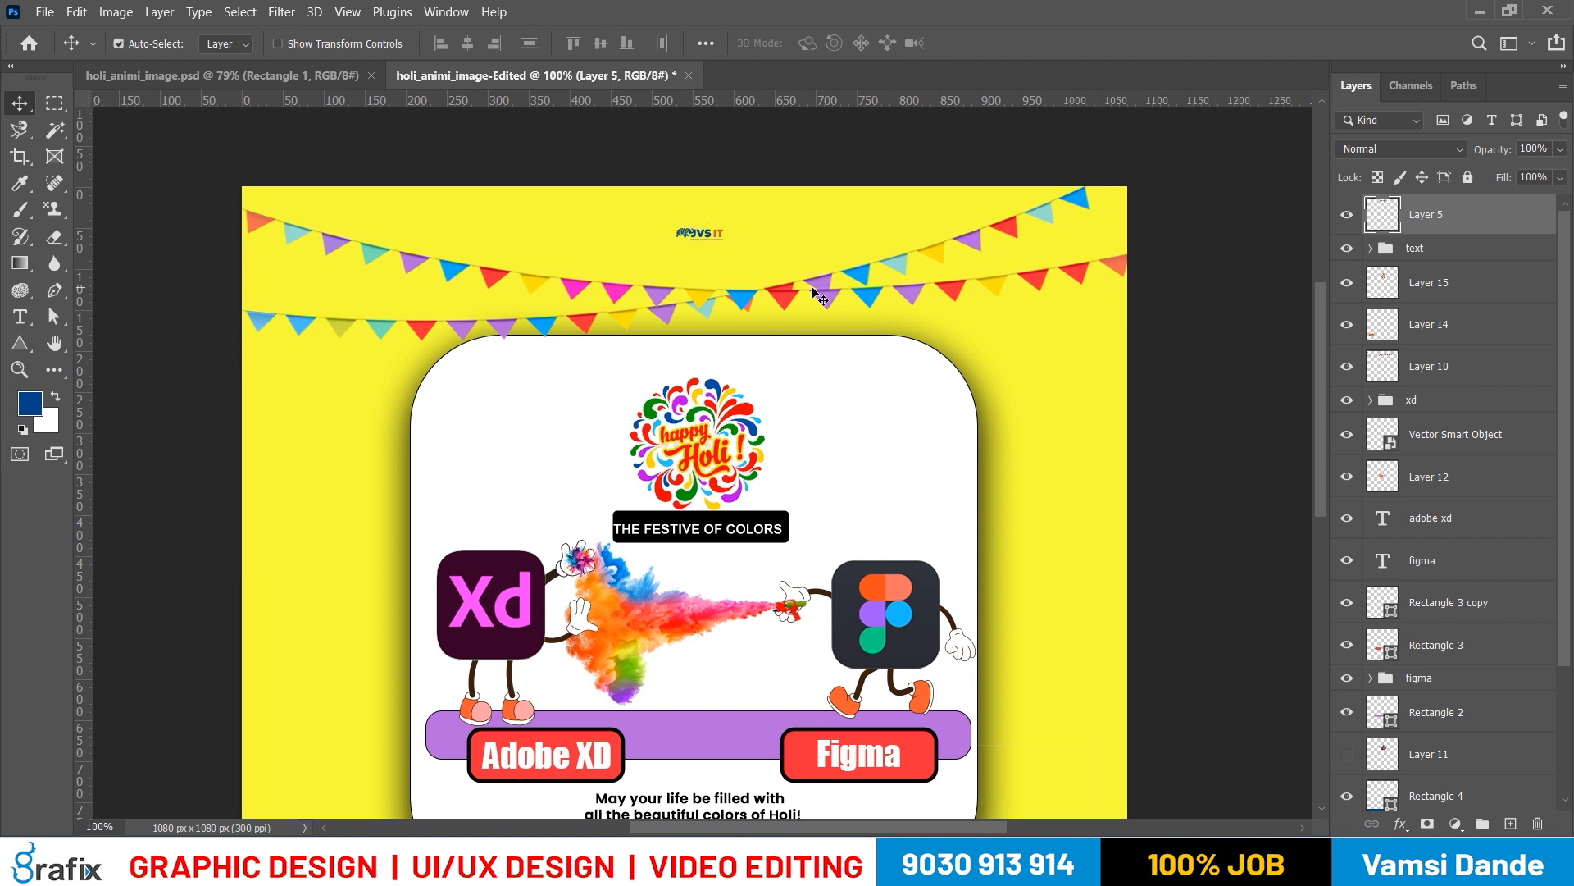
key(ctrl+shift+z)
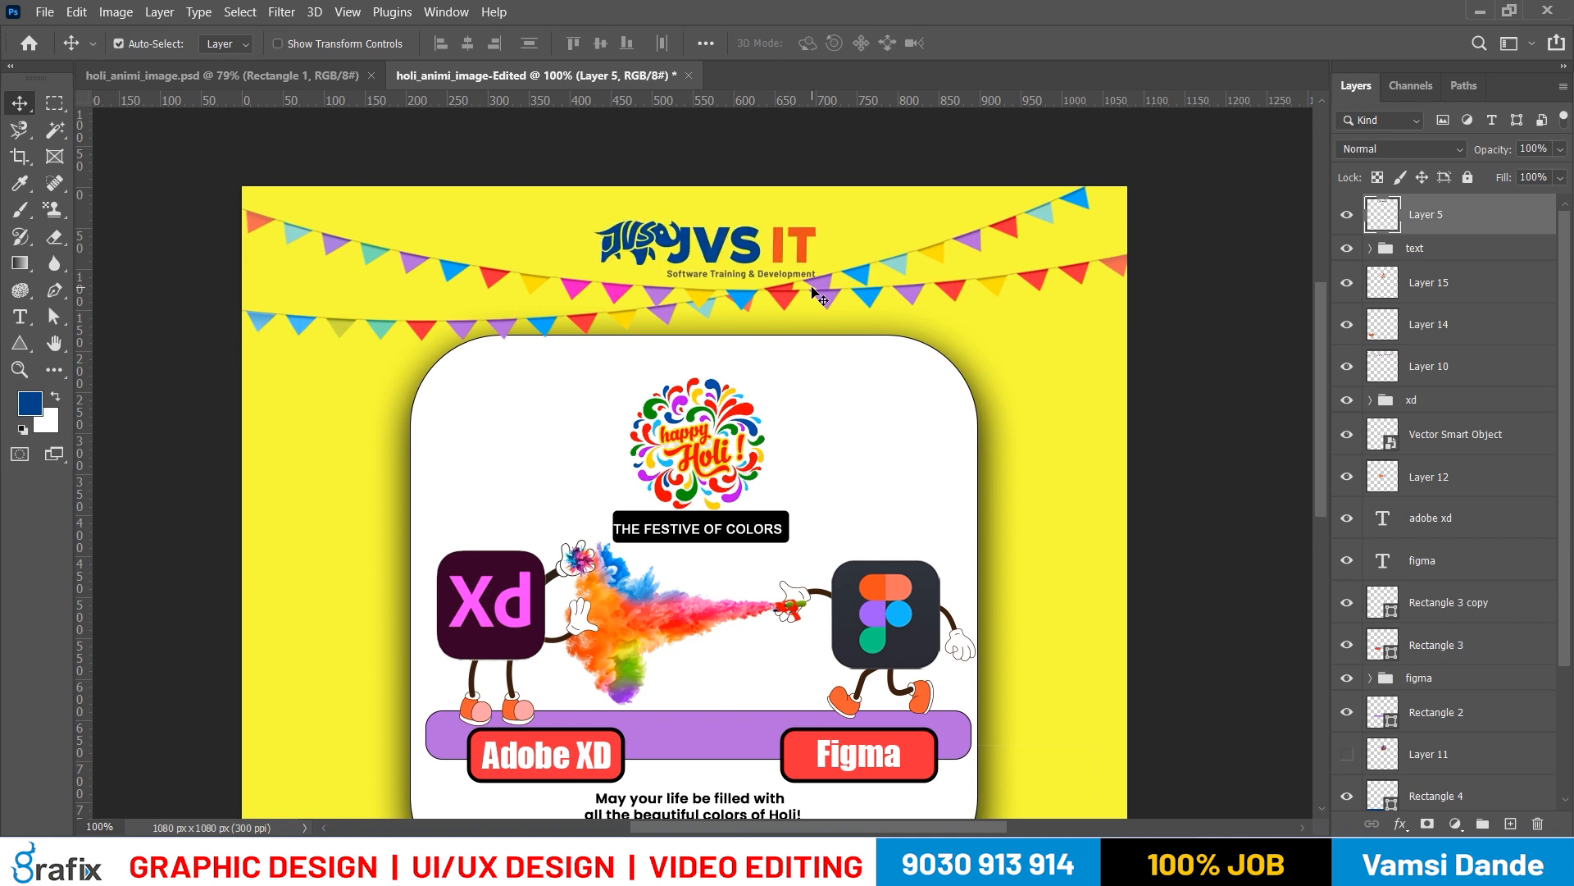
key(ctrl+z)
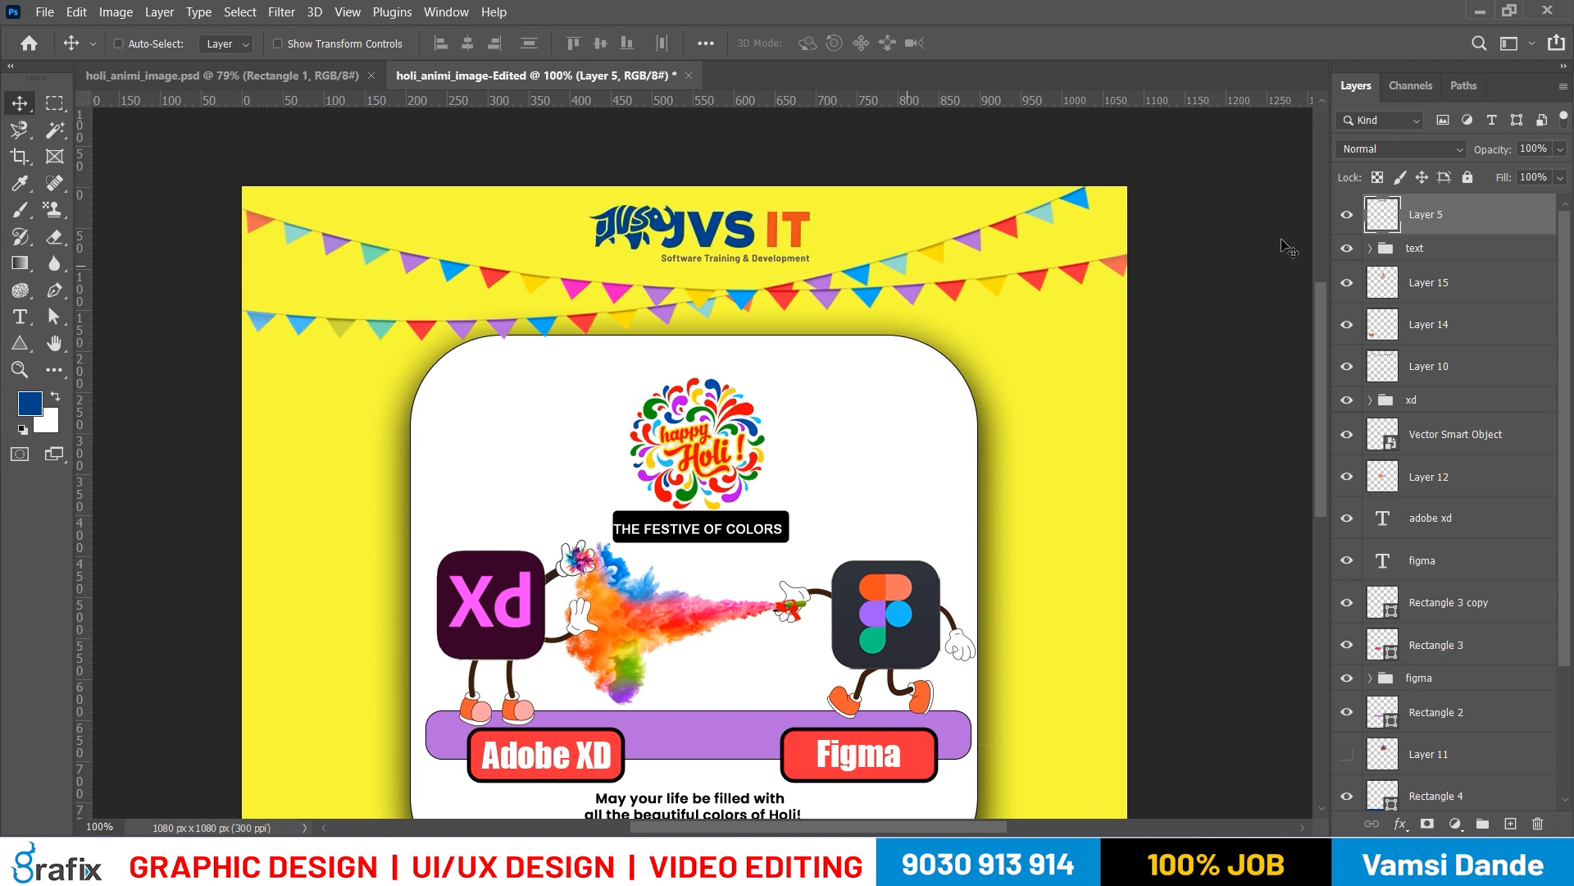
Convert the JVS IT logo layer, Layer 5, to a smart object
right_click(1466, 251)
click(1366, 263)
Rename the bunting layer, Layer 10, to Jvs it Logo
right_click(824, 304)
click(838, 316)
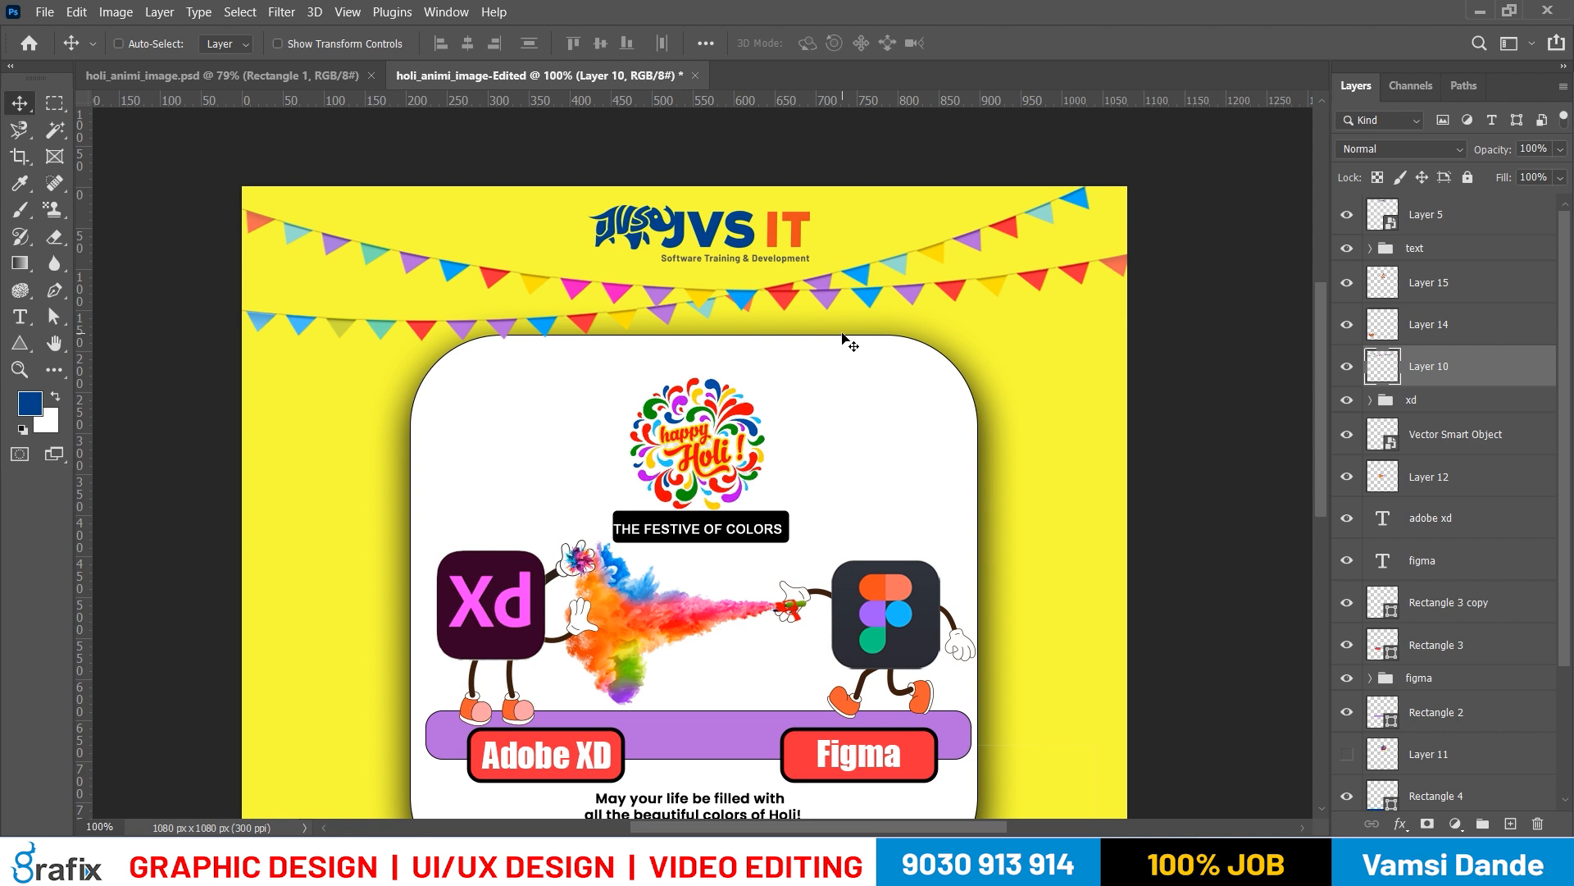
scroll(1475, 483, down, 4)
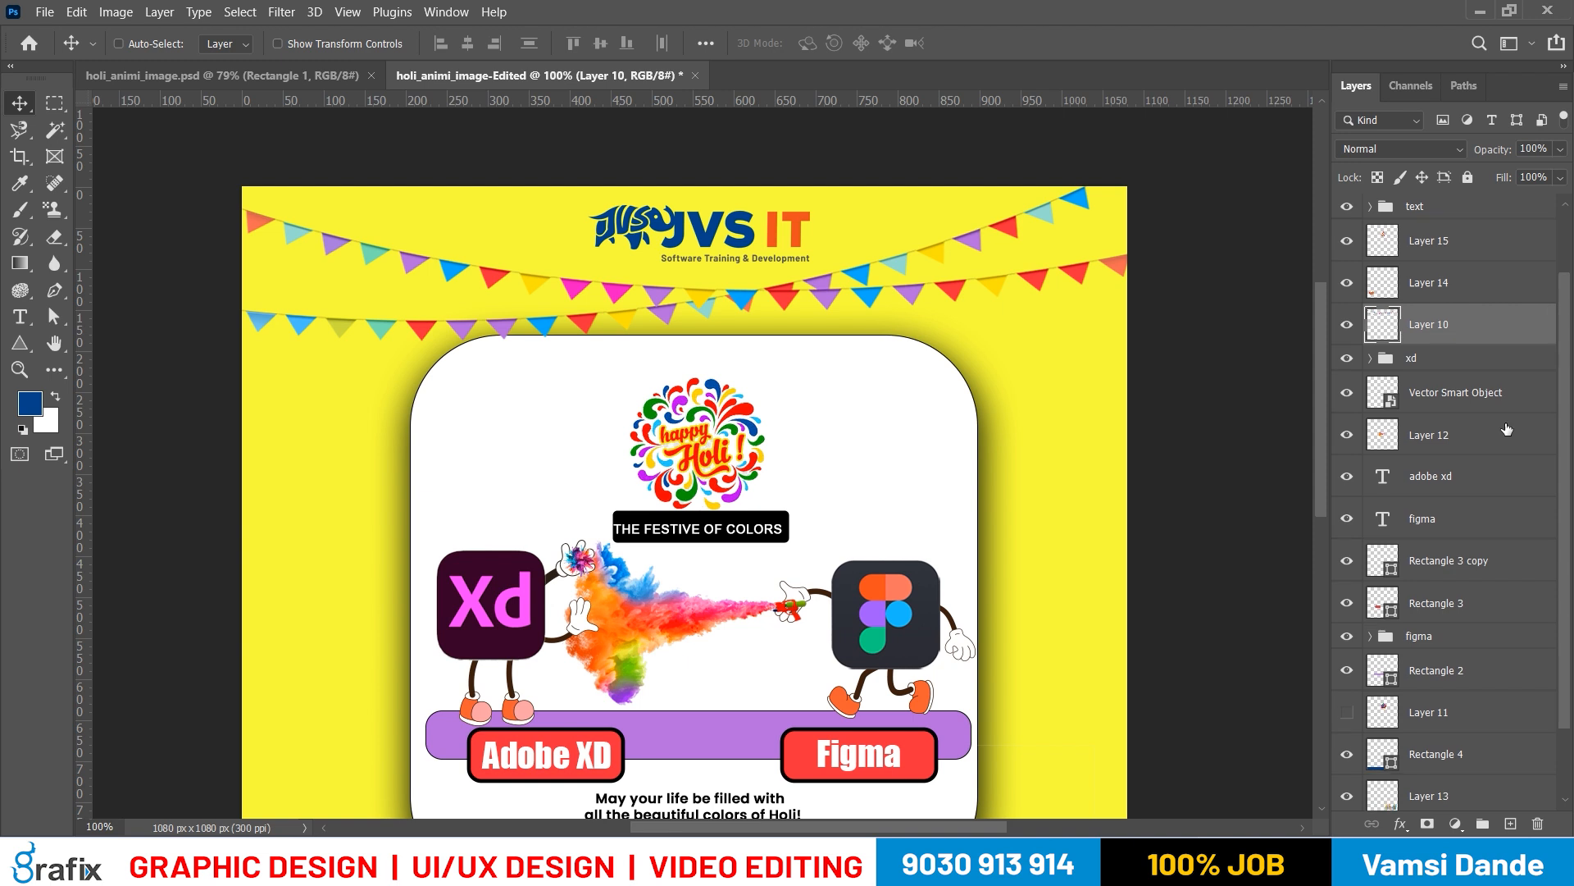
scroll(1475, 487, up, 3)
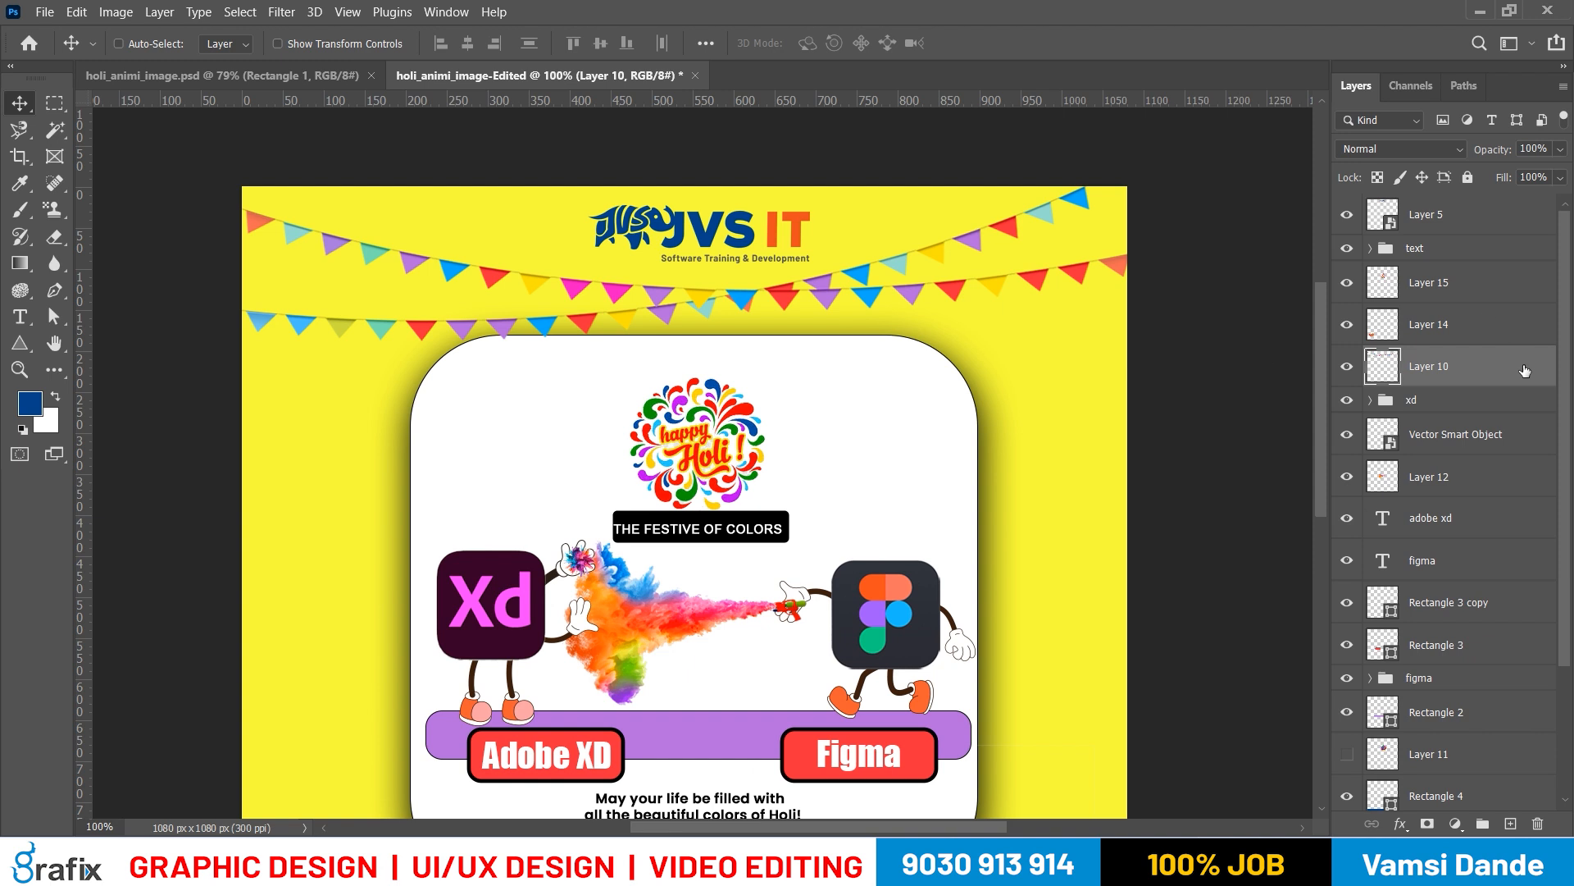
double_click(1448, 365)
text(Loo)
key(Return)
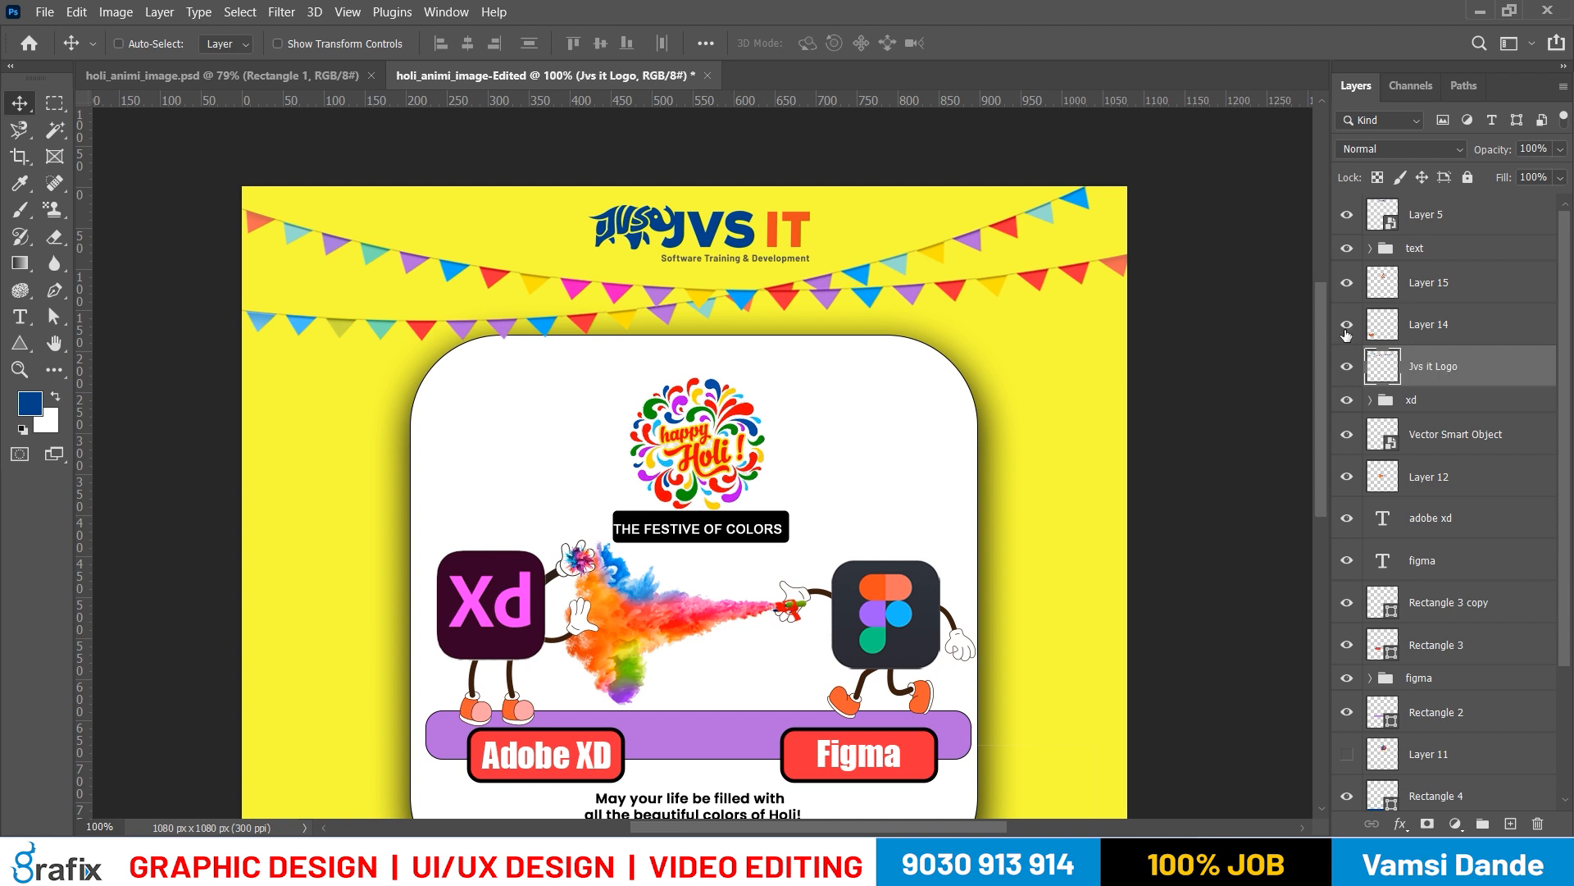
Identify the powder bowls layer, Layer 14, by toggling its visibility and rename it to Color-1
scroll(1118, 343, down, 3)
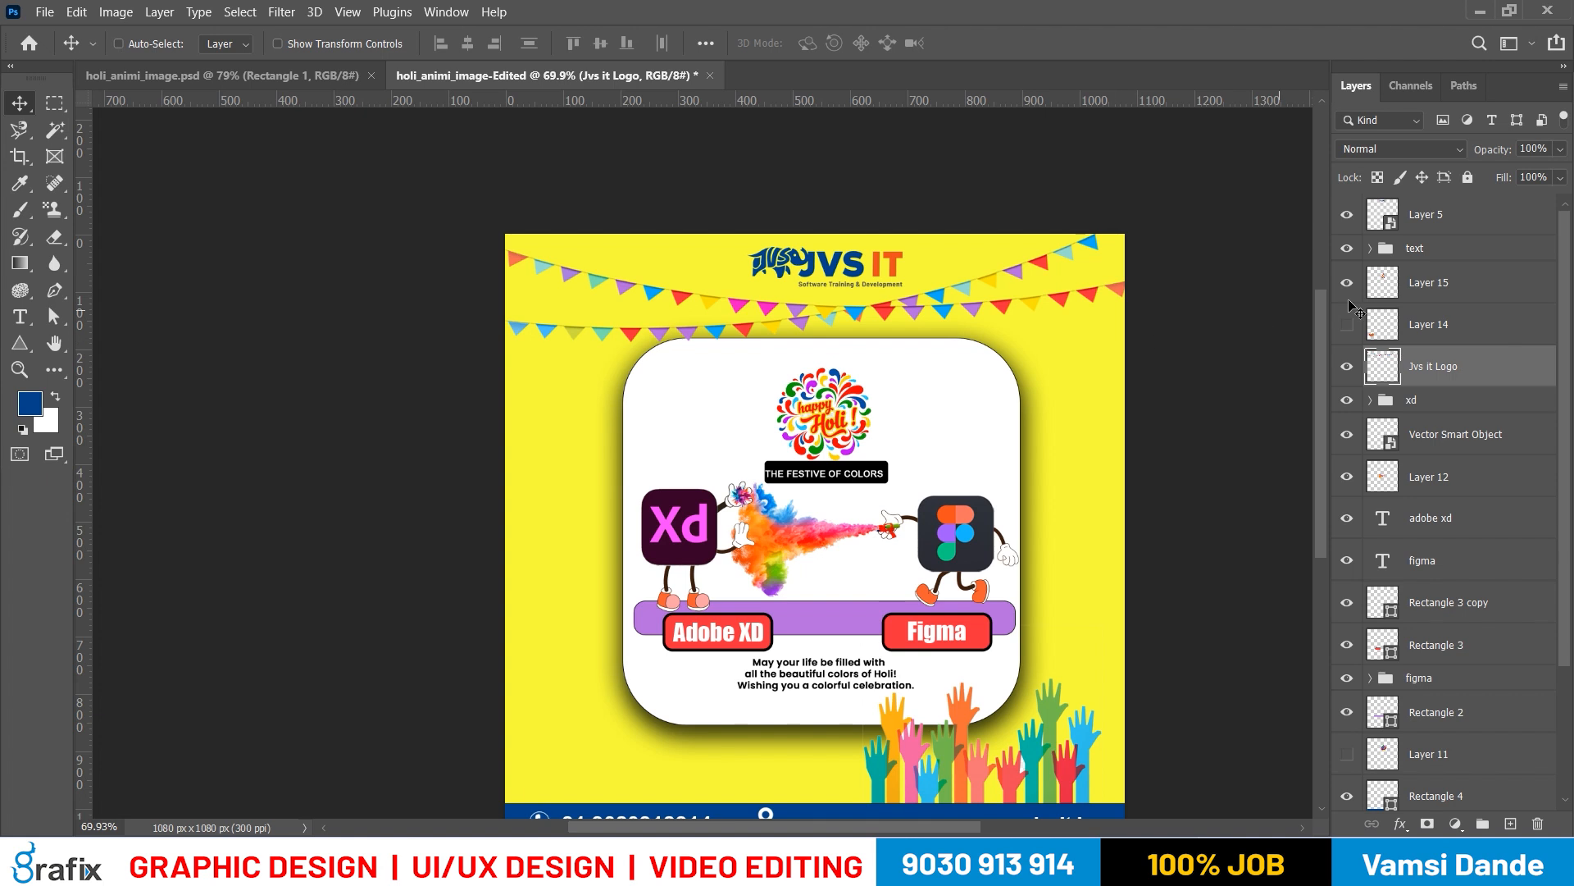
click(1351, 324)
click(1351, 324)
scroll(1279, 556, down, 3)
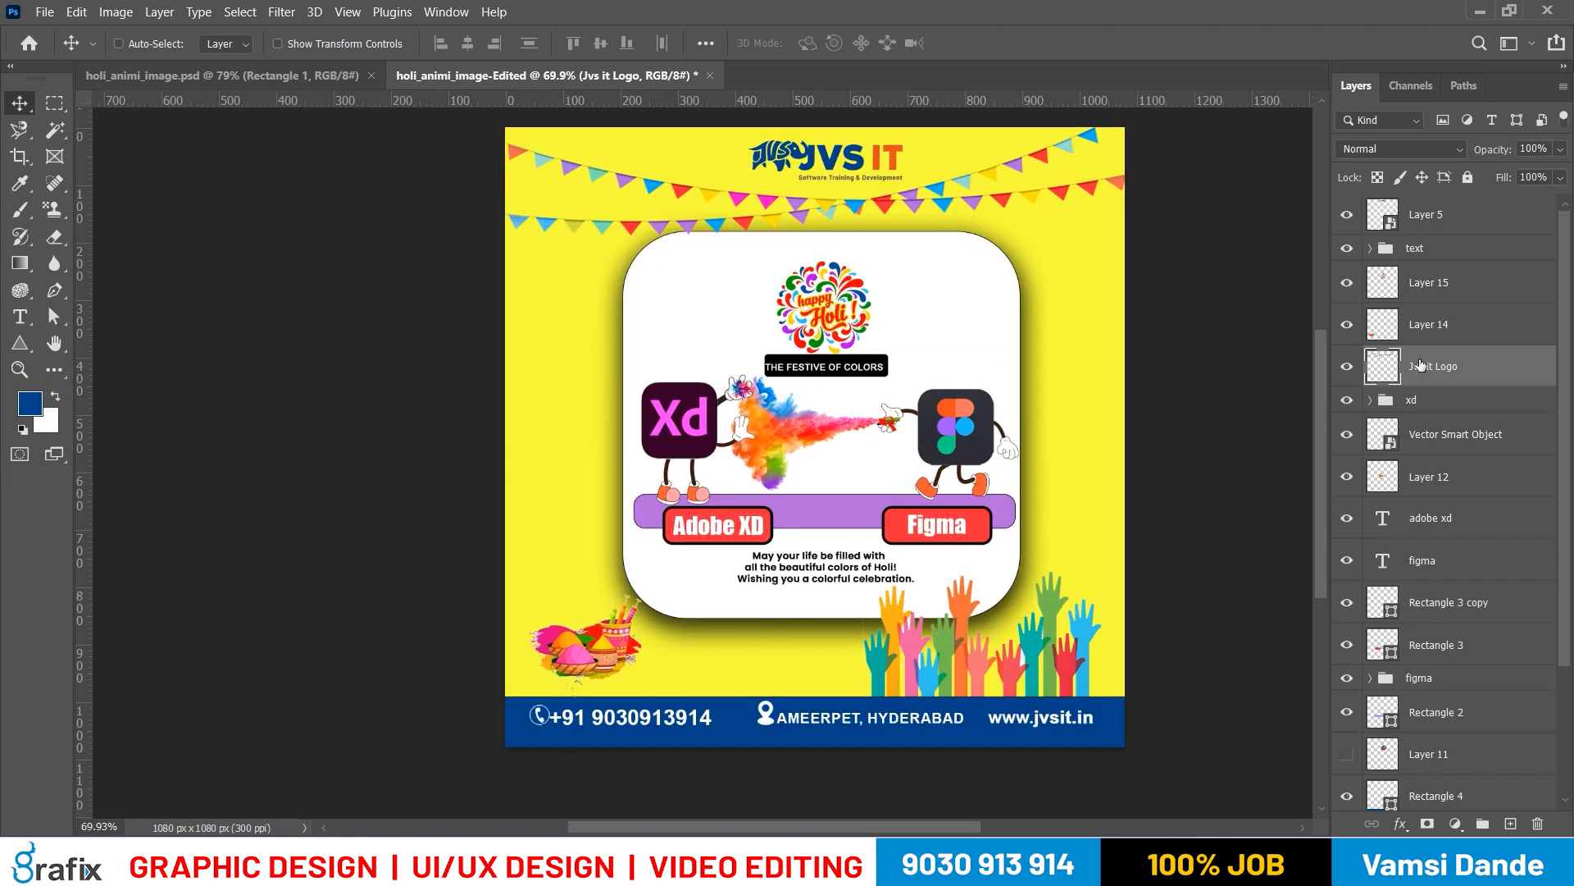
ctrl+click(616, 668)
double_click(1419, 327)
text(Color-1)
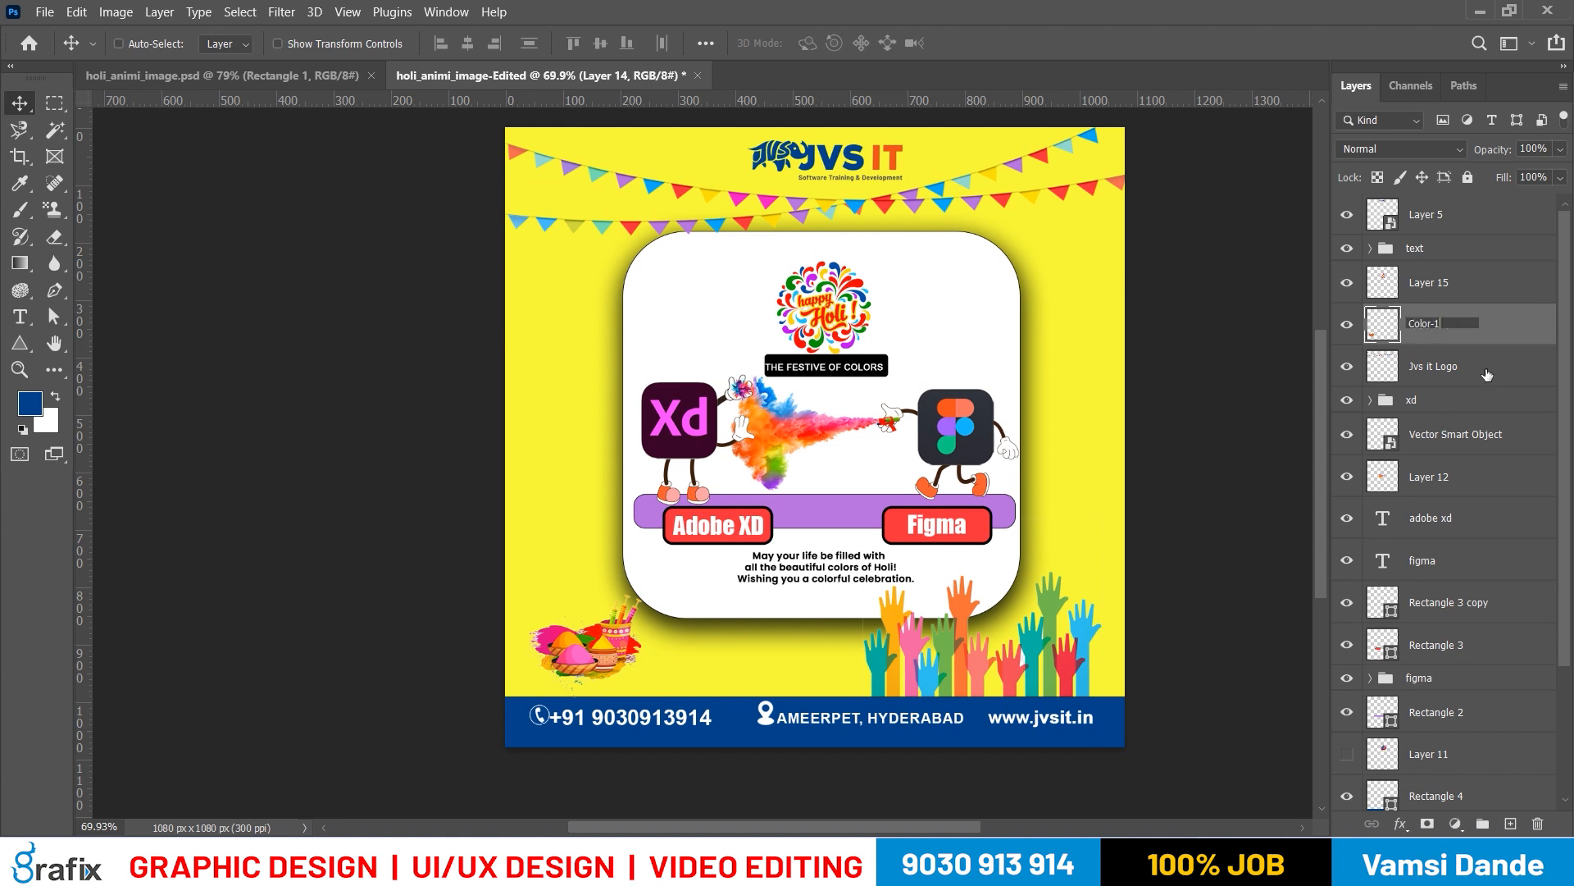
key(Return)
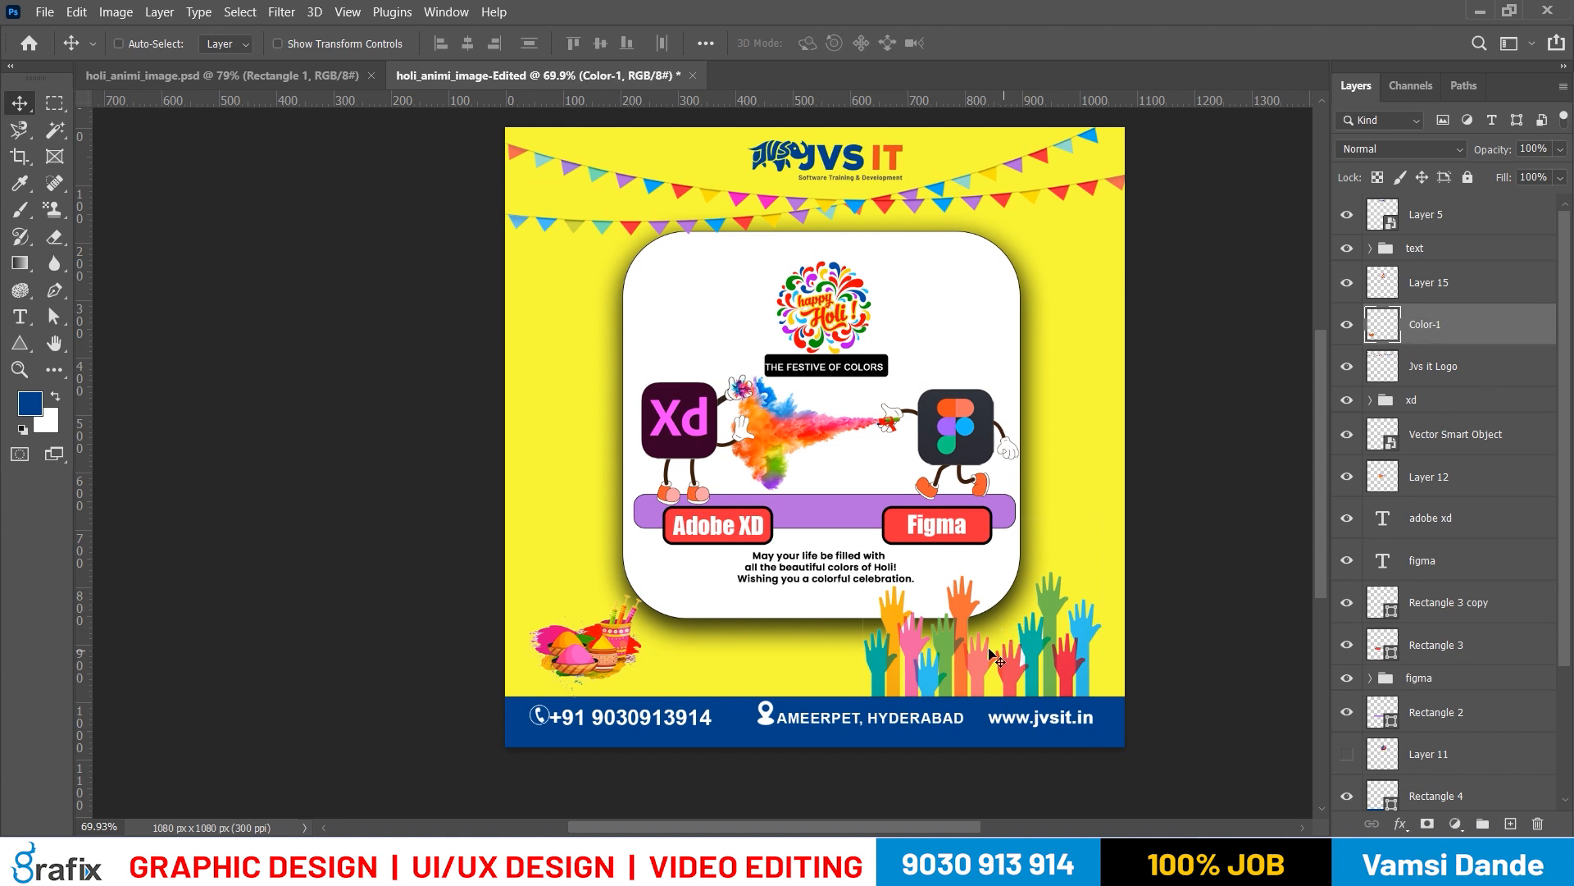
Rename the layer with the colourful raised hands, Layer 13, to Color-Img-2
ctrl+click(960, 627)
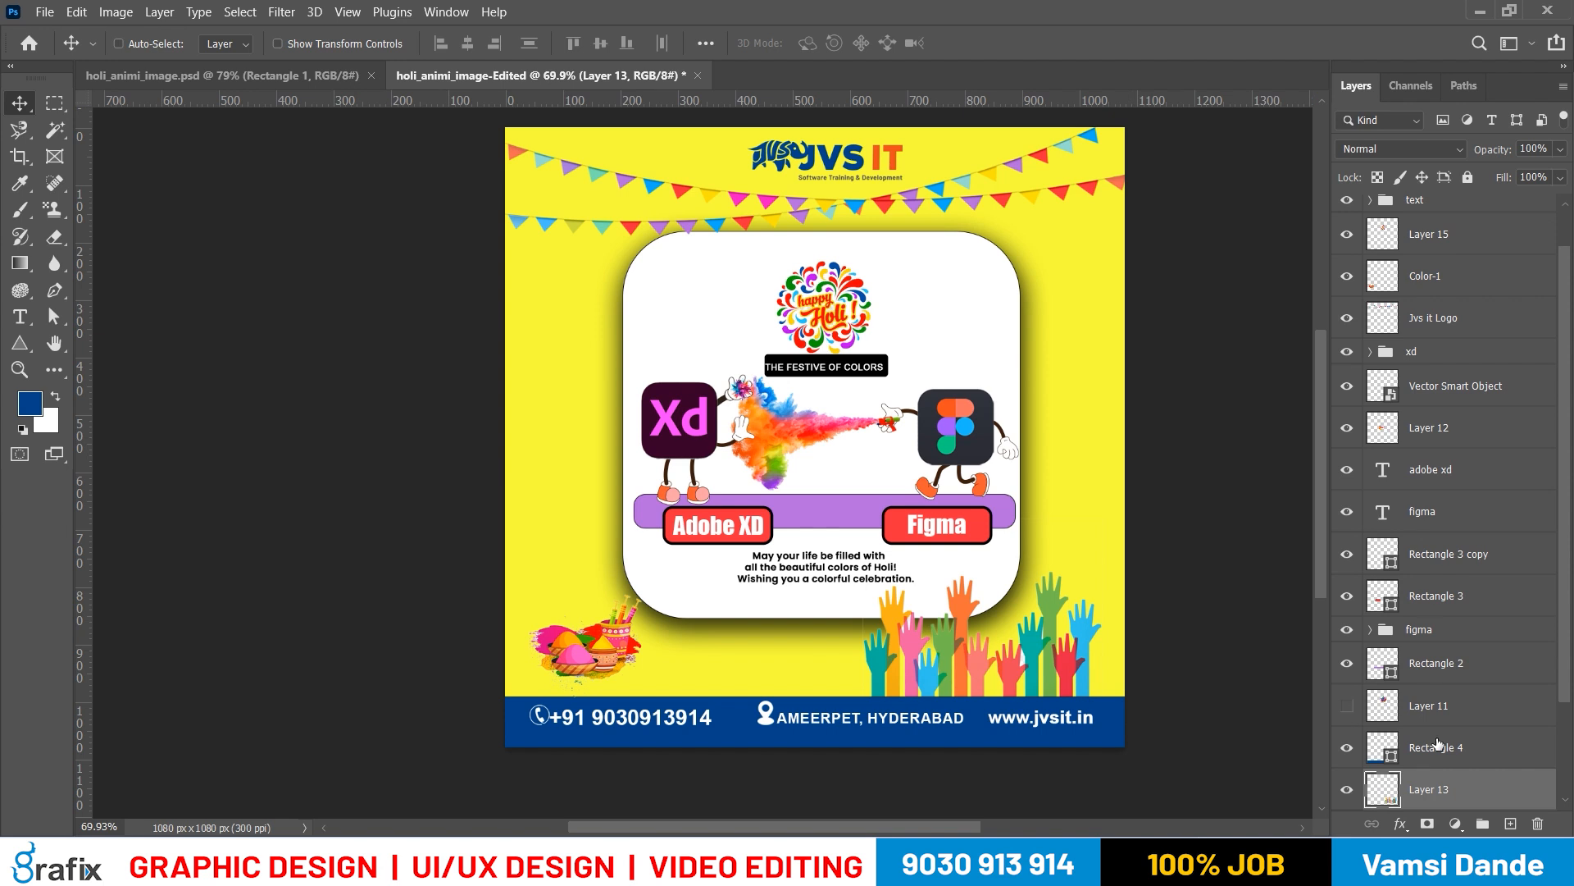
double_click(1441, 795)
text(Color-Img-2)
key(Return)
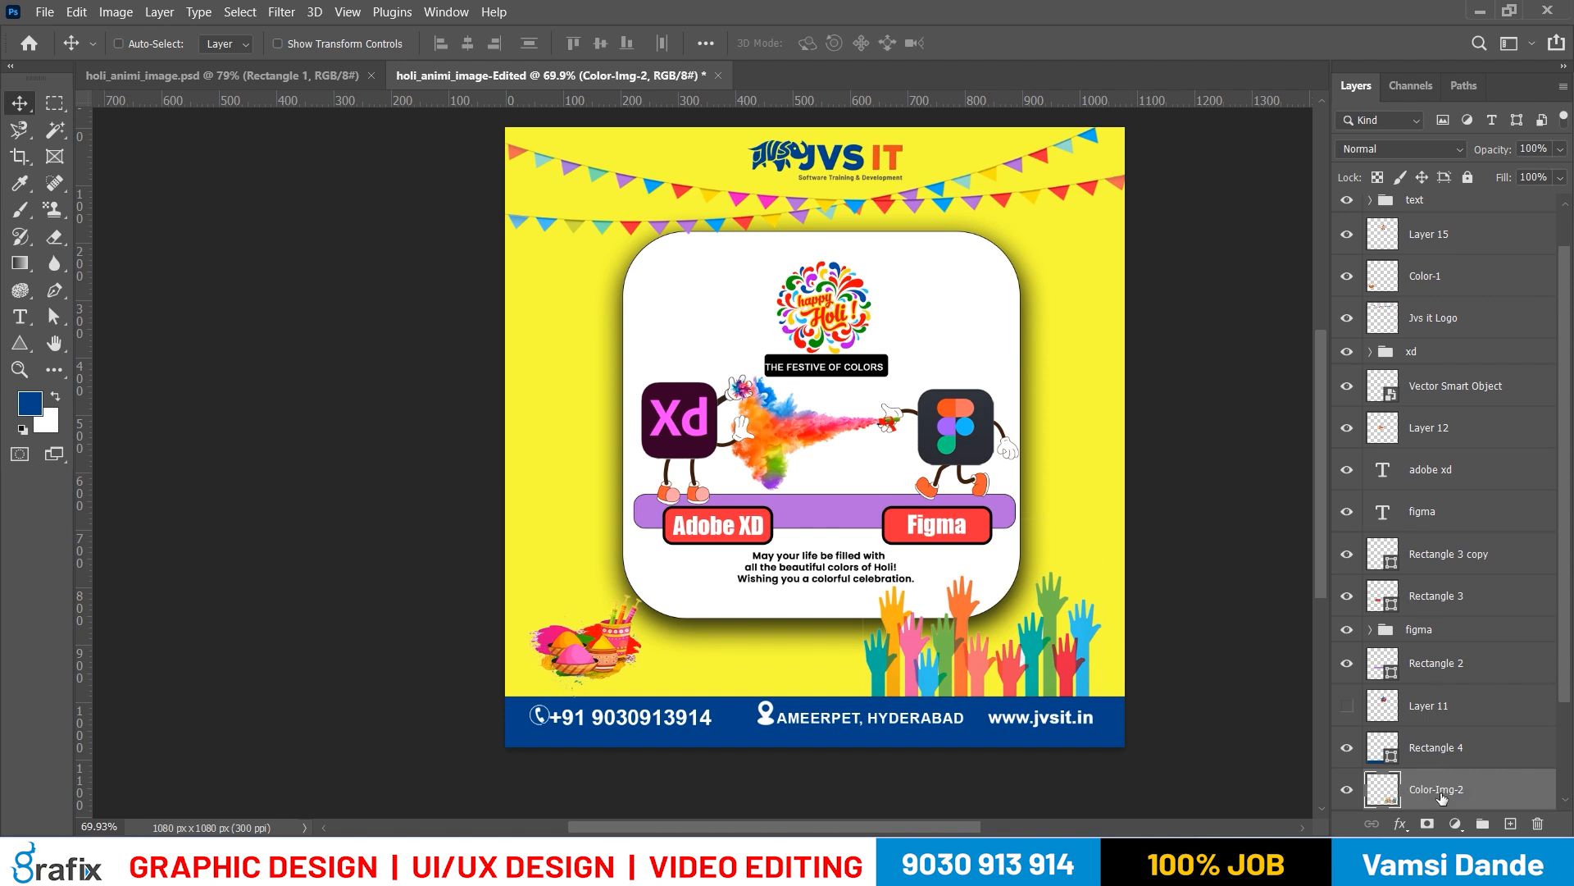
Rename the powder bowls layer to Color-Img-1 and place the Color-Img-2 layer directly below it
double_click(1428, 277)
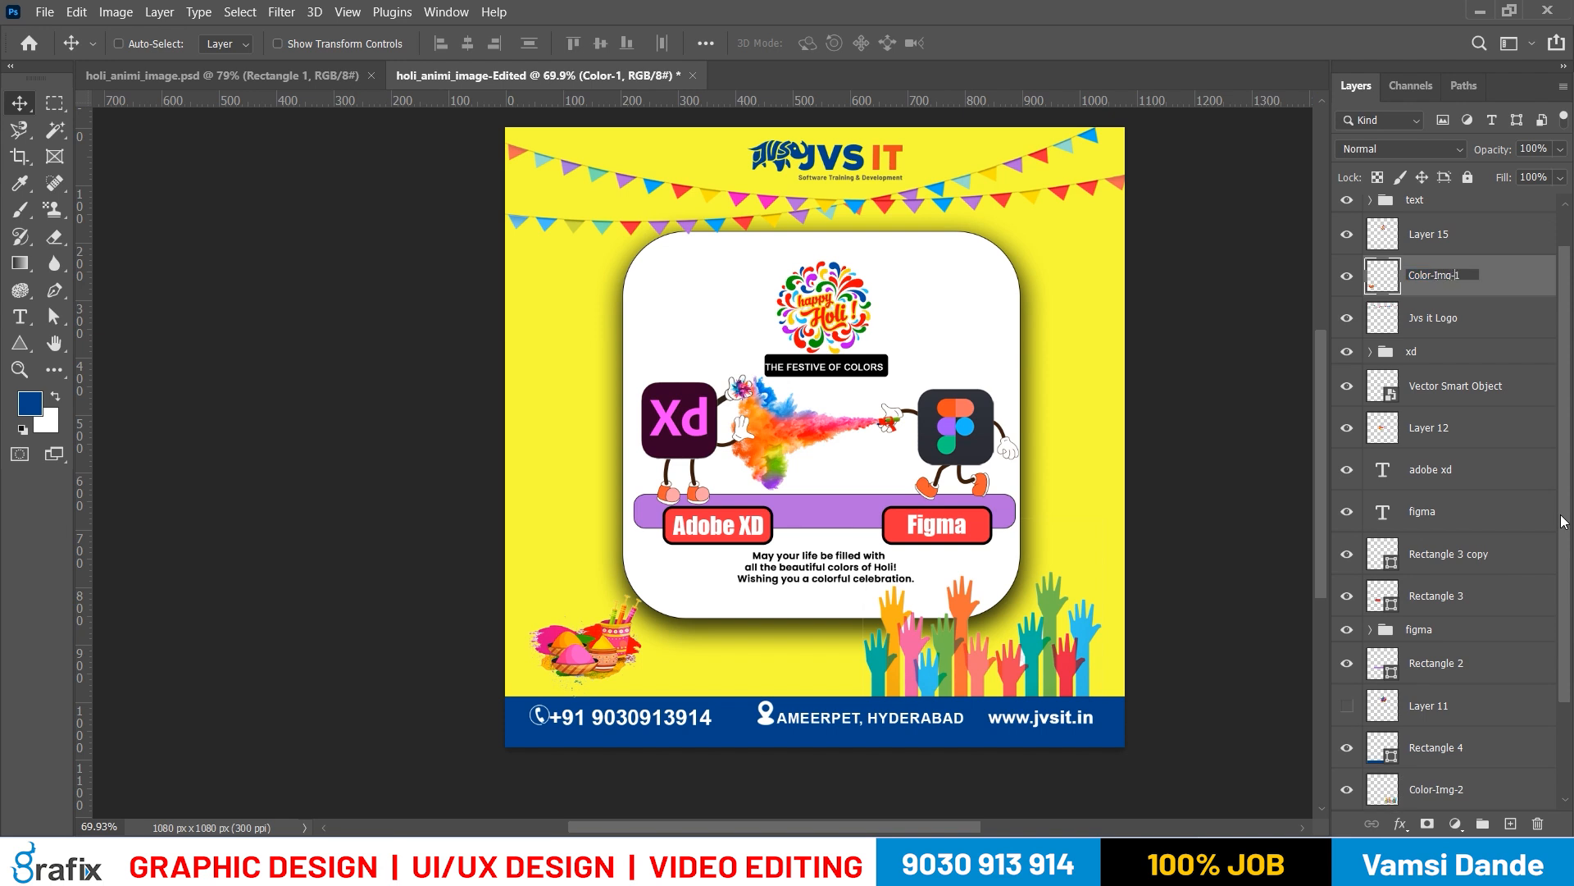
key(Return)
drag(1478, 793, 1459, 283)
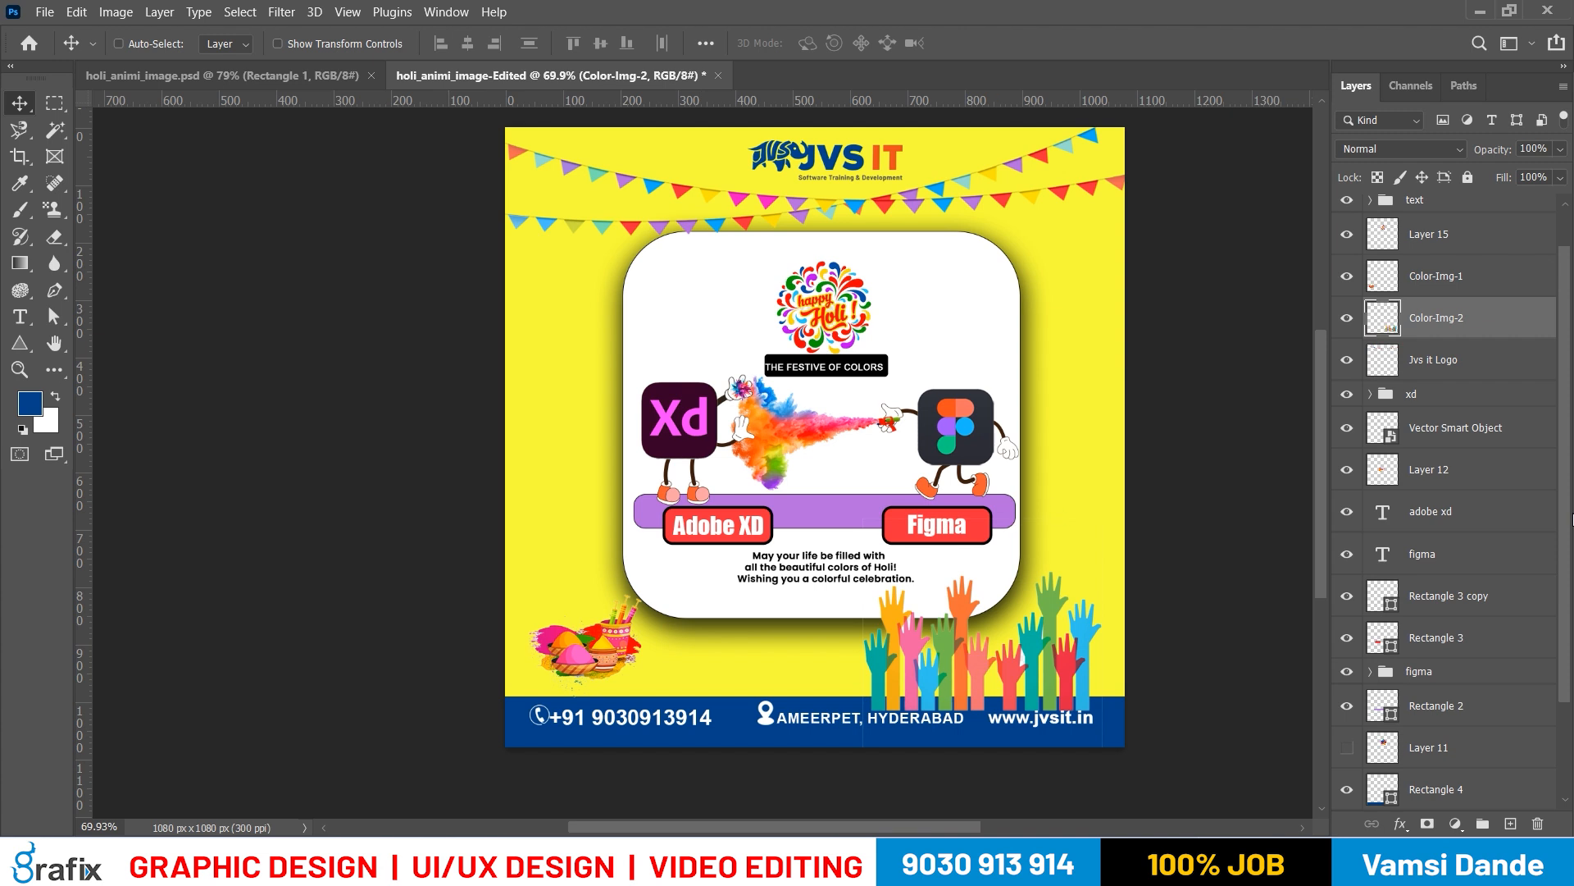
Move the Color-Img-1 and Color-Img-2 layers together in the stacking order, between Rectangle 4 and Rectangle 1
scroll(1558, 529, down, 3)
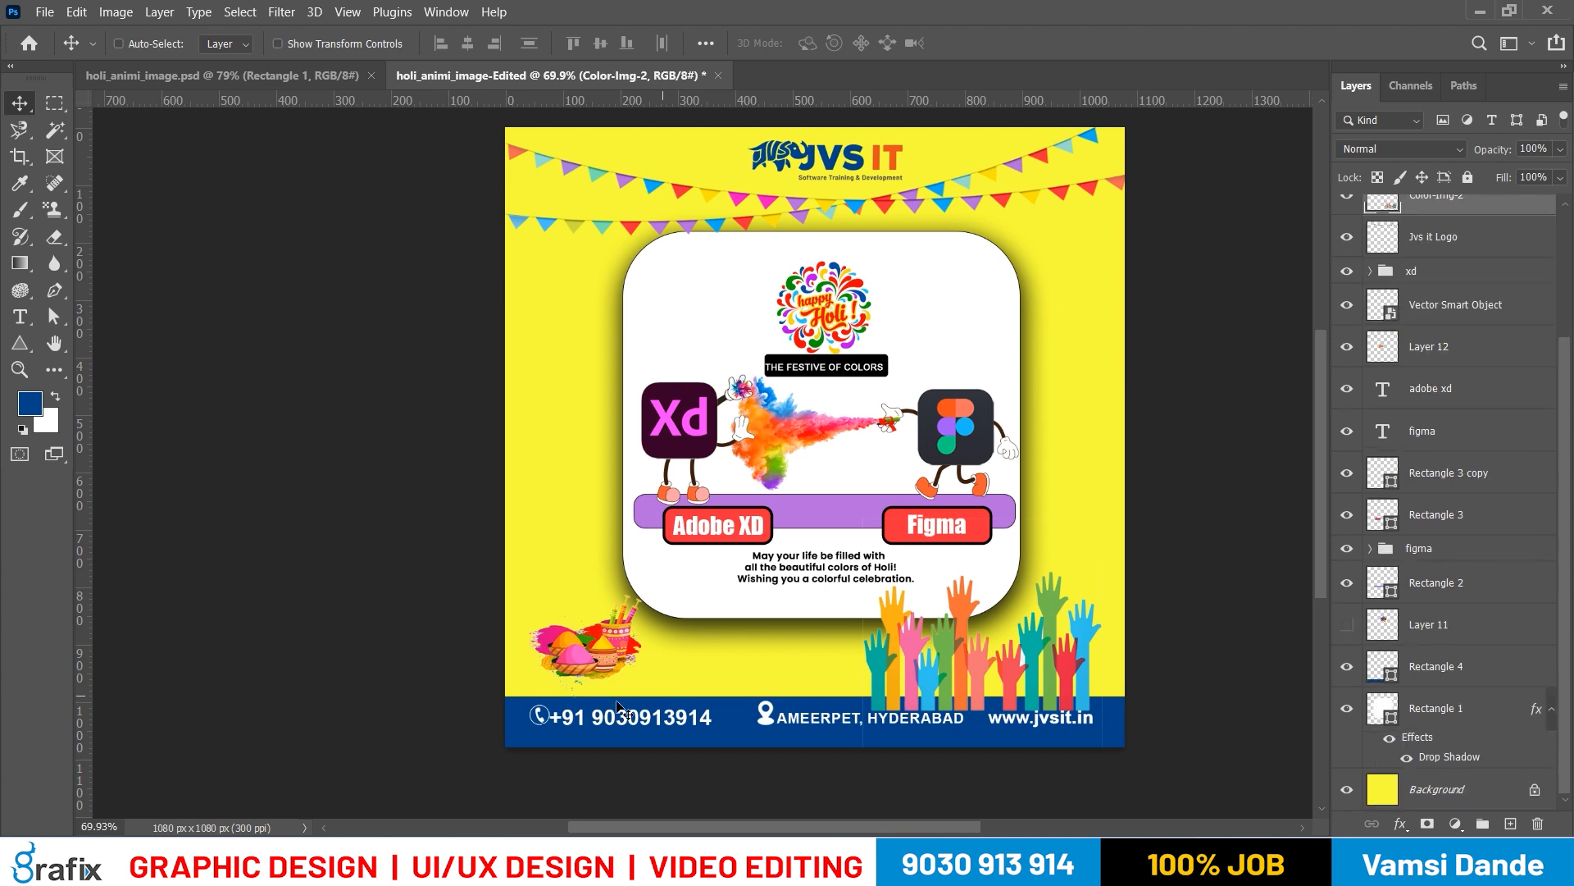
scroll(1464, 349, up, 2)
shift+click(1469, 246)
drag(1471, 265, 1450, 765)
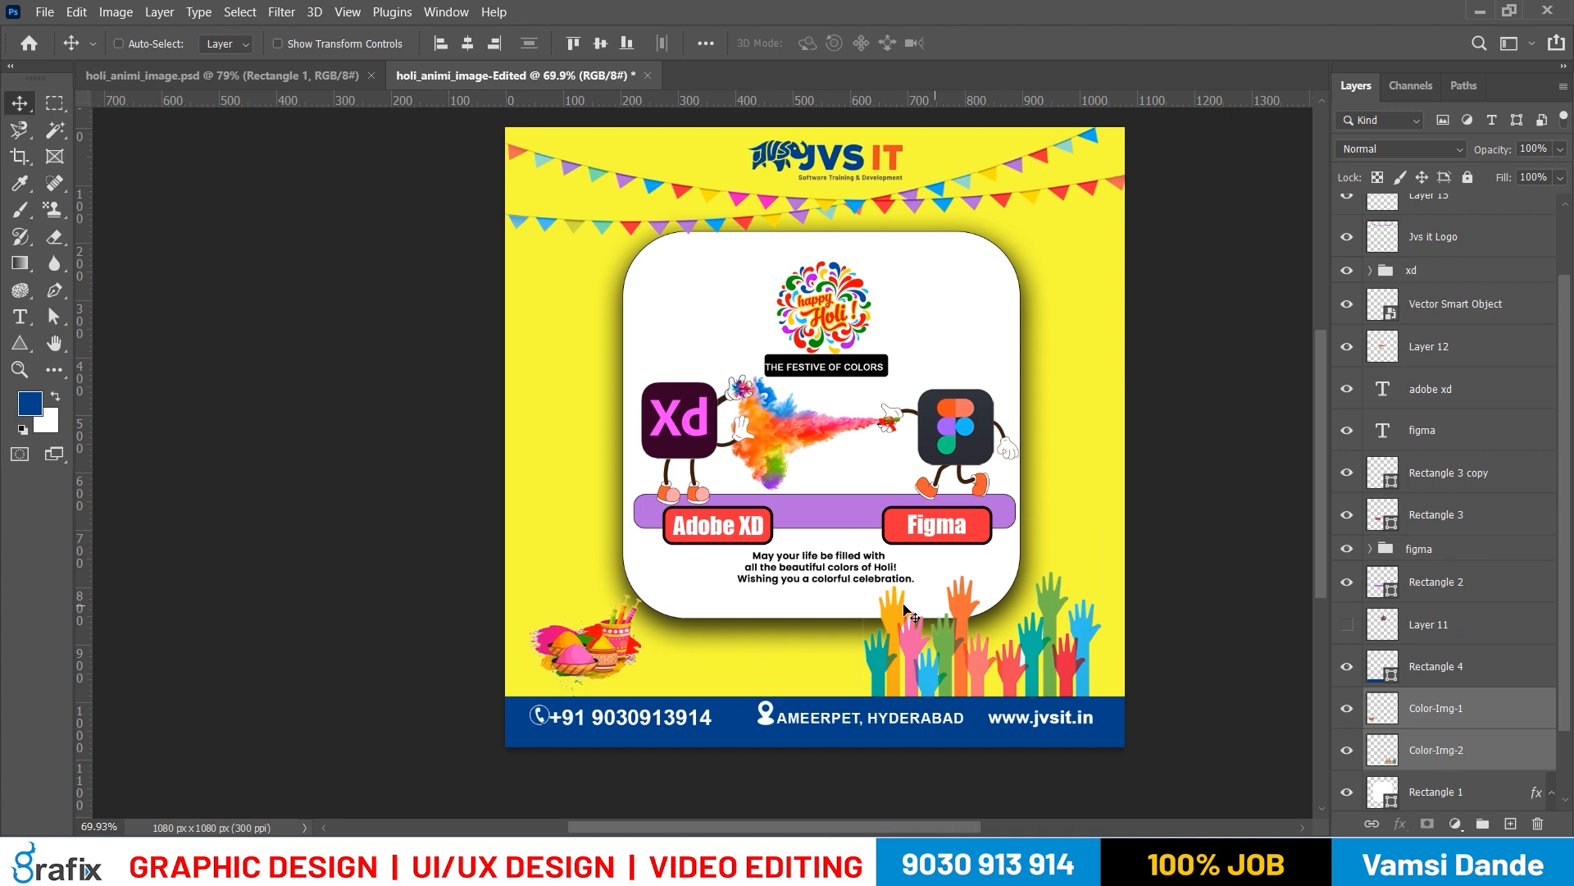
Select the yellow Background layer, unlock it into a regular layer and undo the unlocking
drag(871, 340, 875, 422)
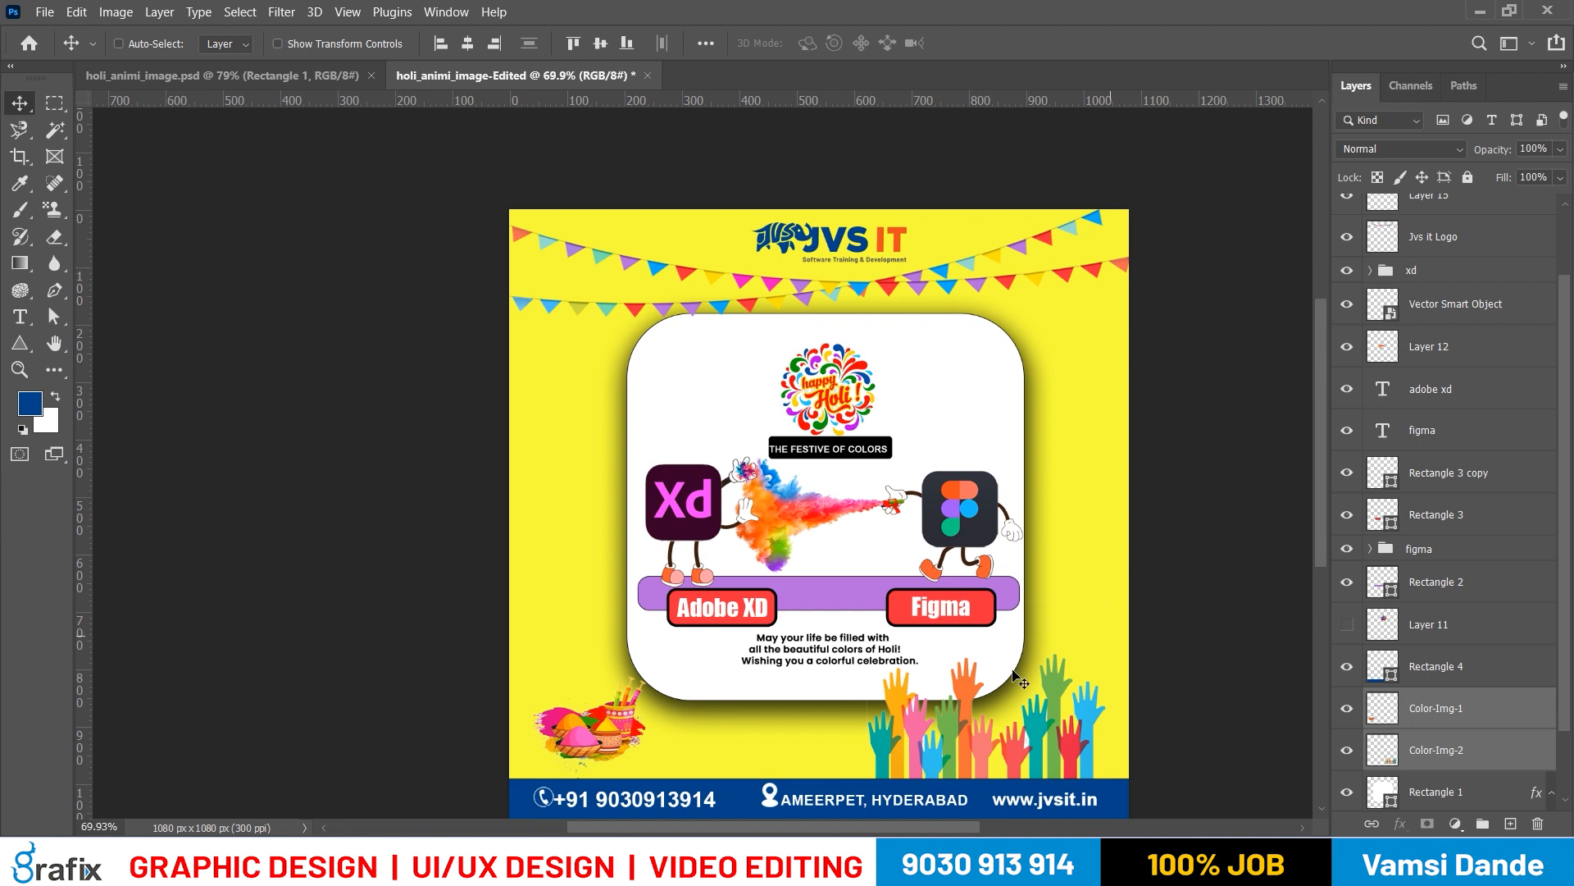
drag(765, 606, 765, 601)
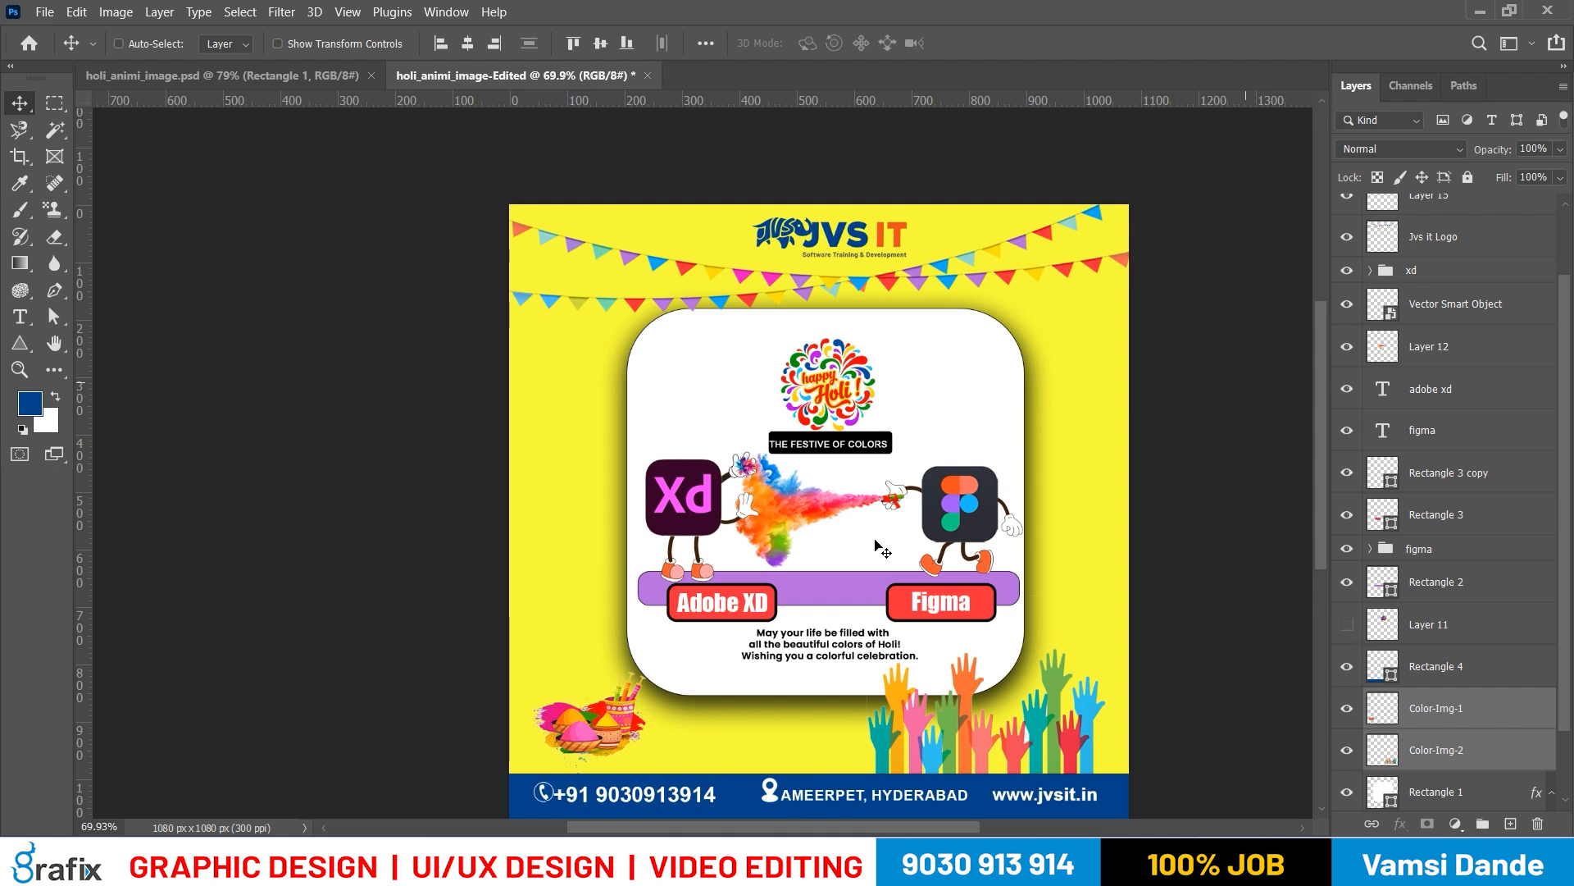
right_click(908, 236)
click(938, 238)
right_click(1035, 359)
click(1070, 364)
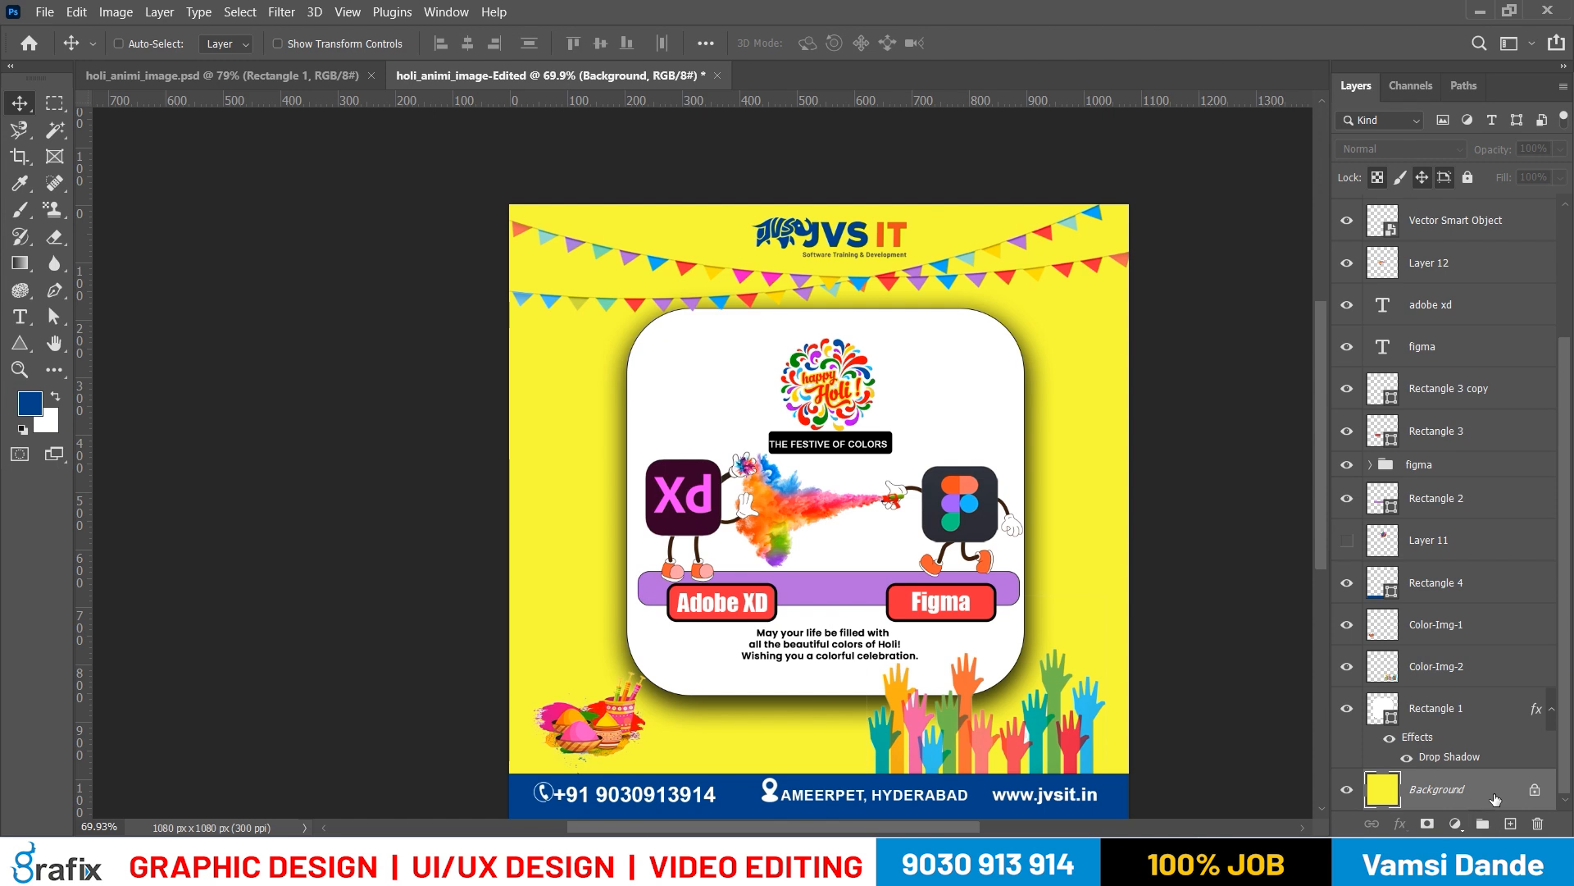
click(1532, 792)
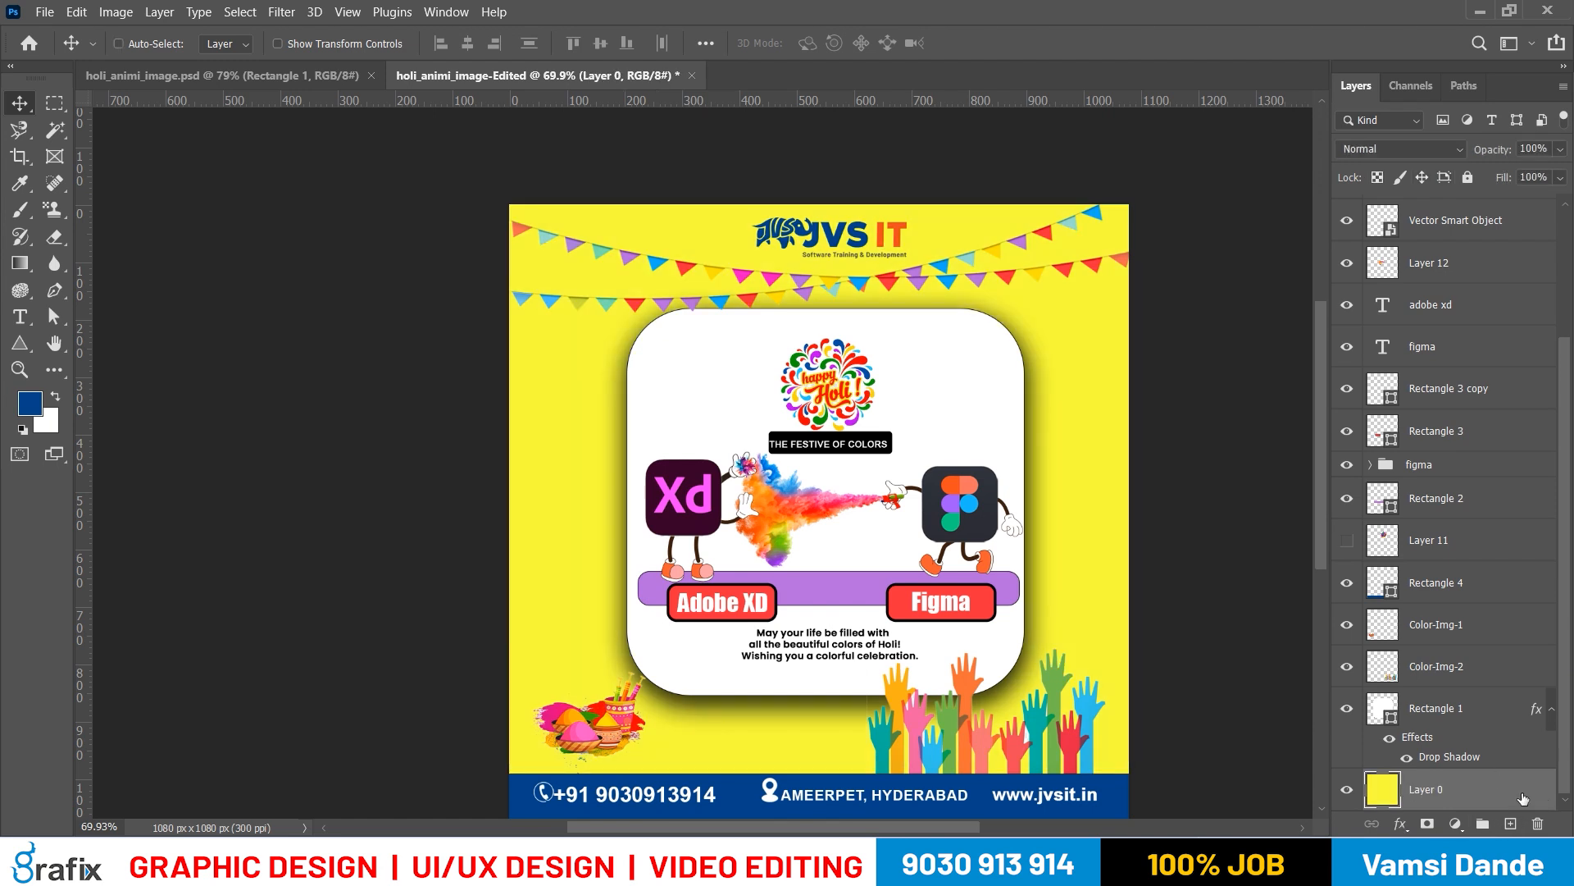
key(ctrl+z)
Fill the locked Background layer with the white background colour
click(1489, 791)
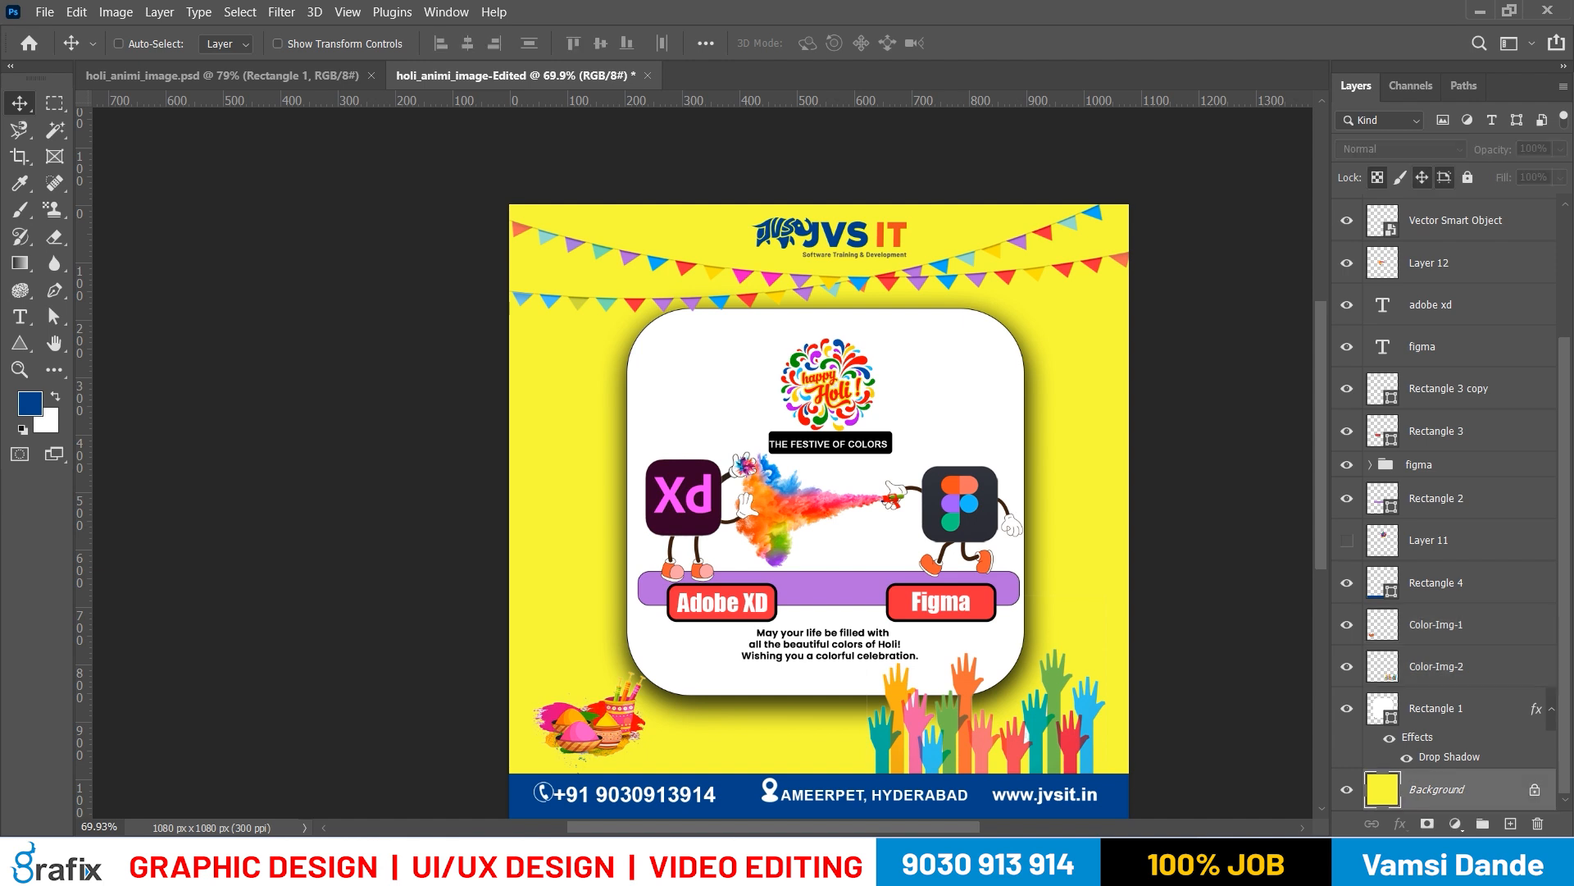
key(ctrl+BackSpace)
key(f)
key(f)
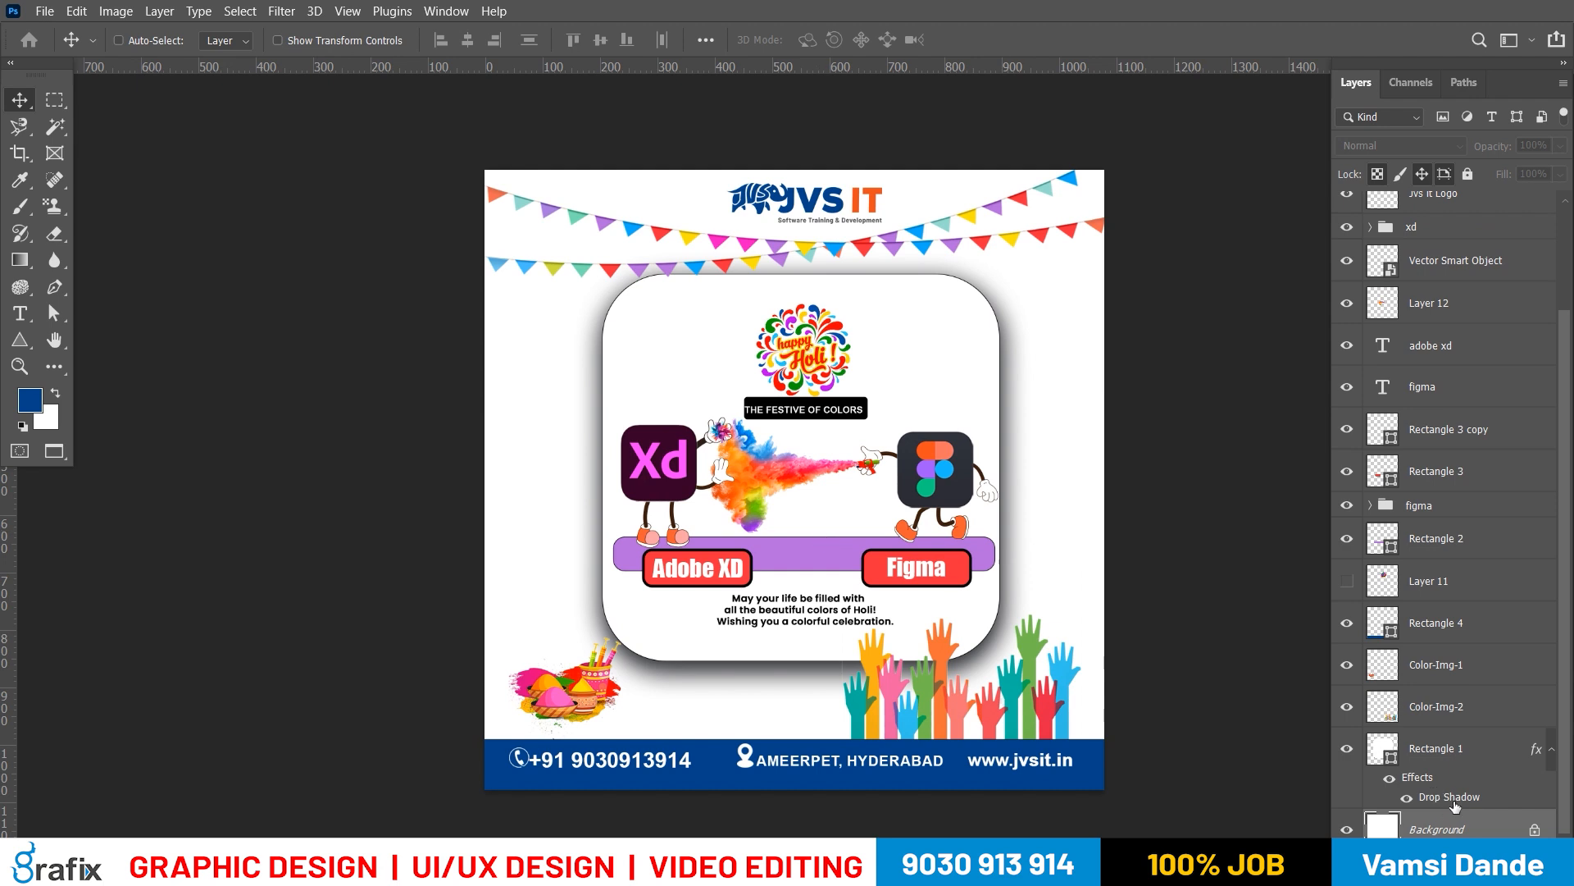
Sample the orange of the JVS IT logo, lighten it to ffcebf and fill the Background layer with it
click(30, 401)
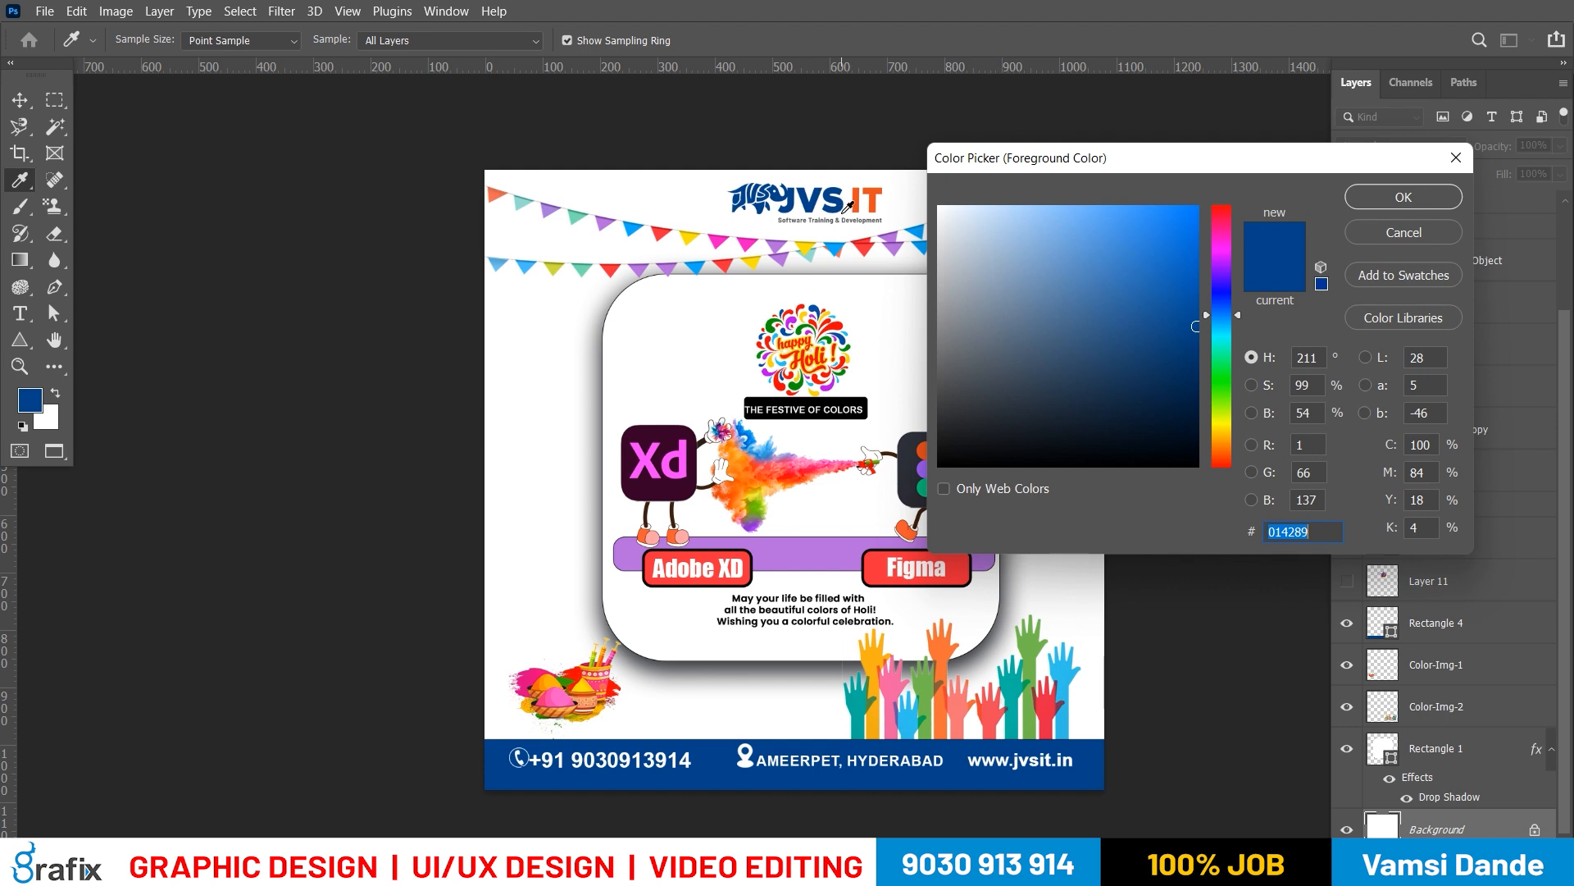
click(873, 192)
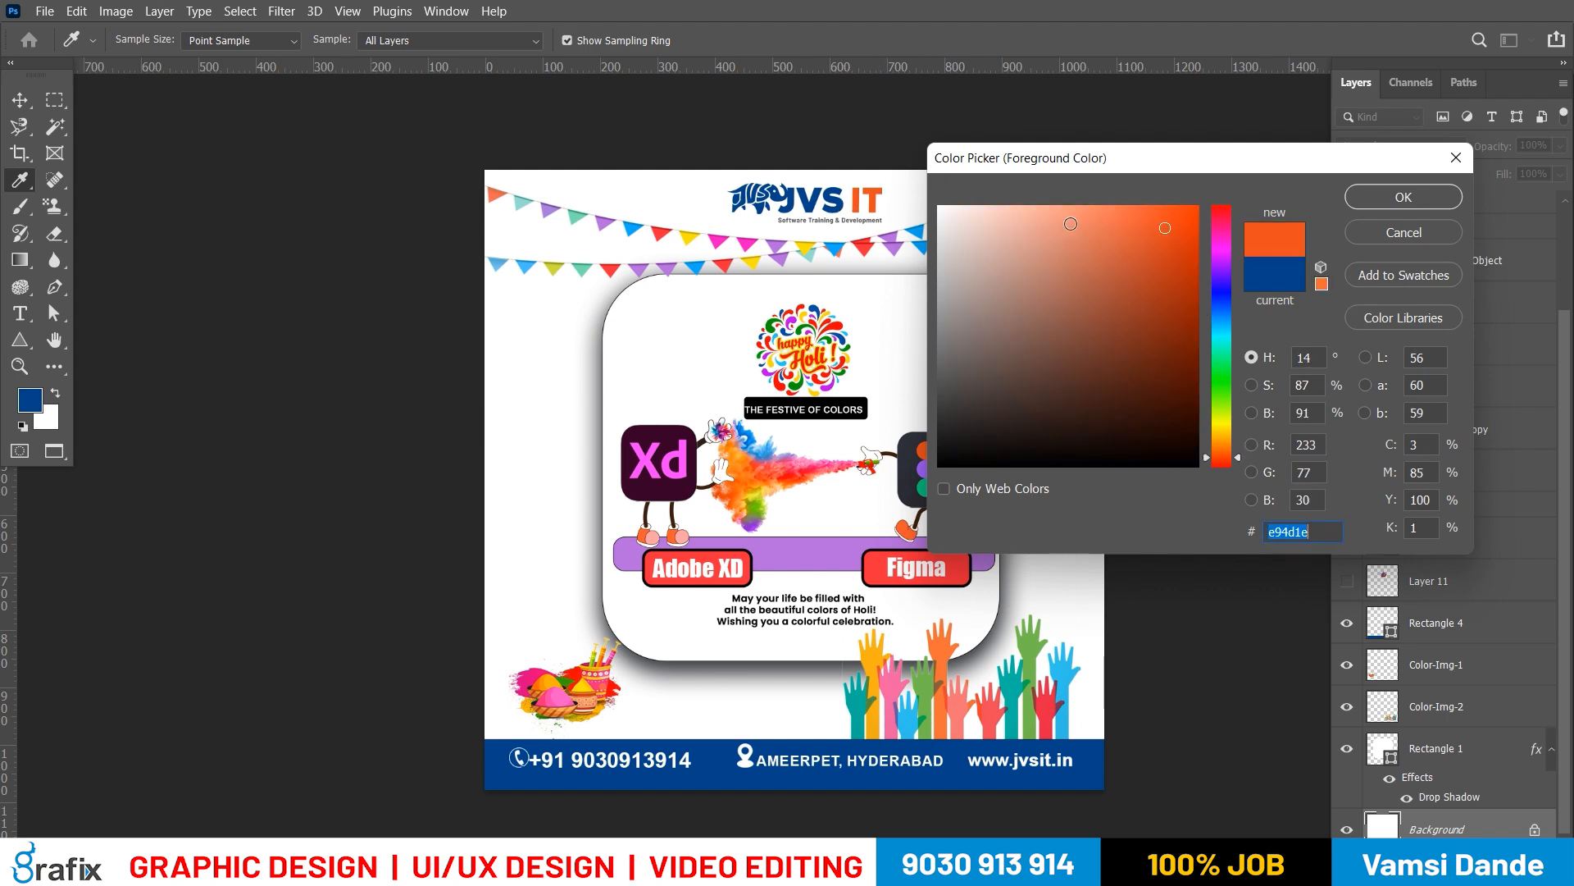
drag(1022, 214, 1002, 195)
key(Return)
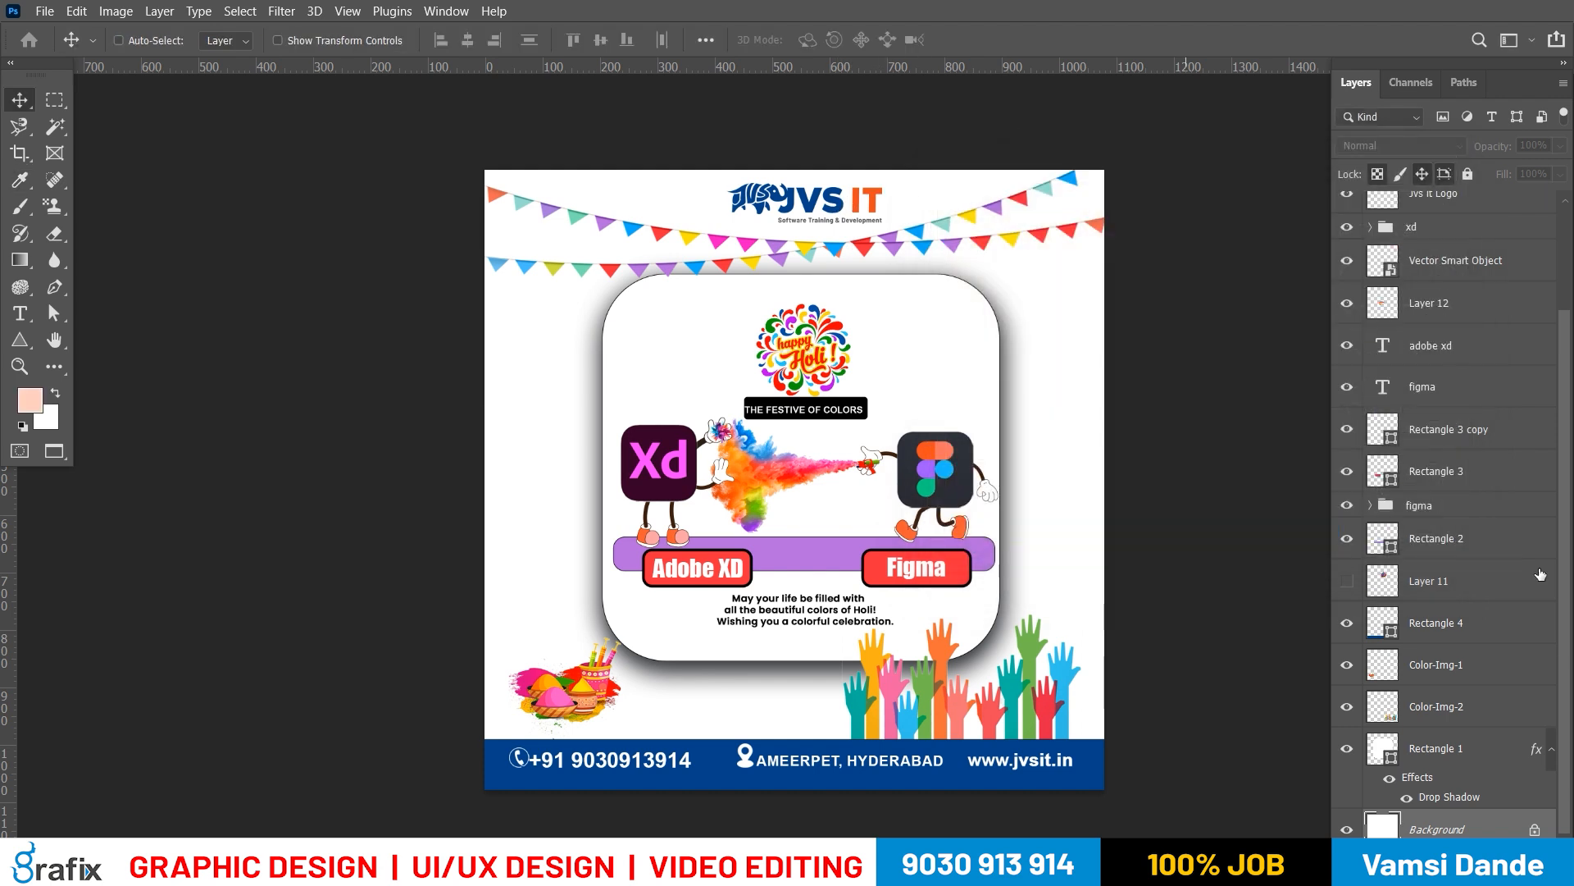
key(alt+BackSpace)
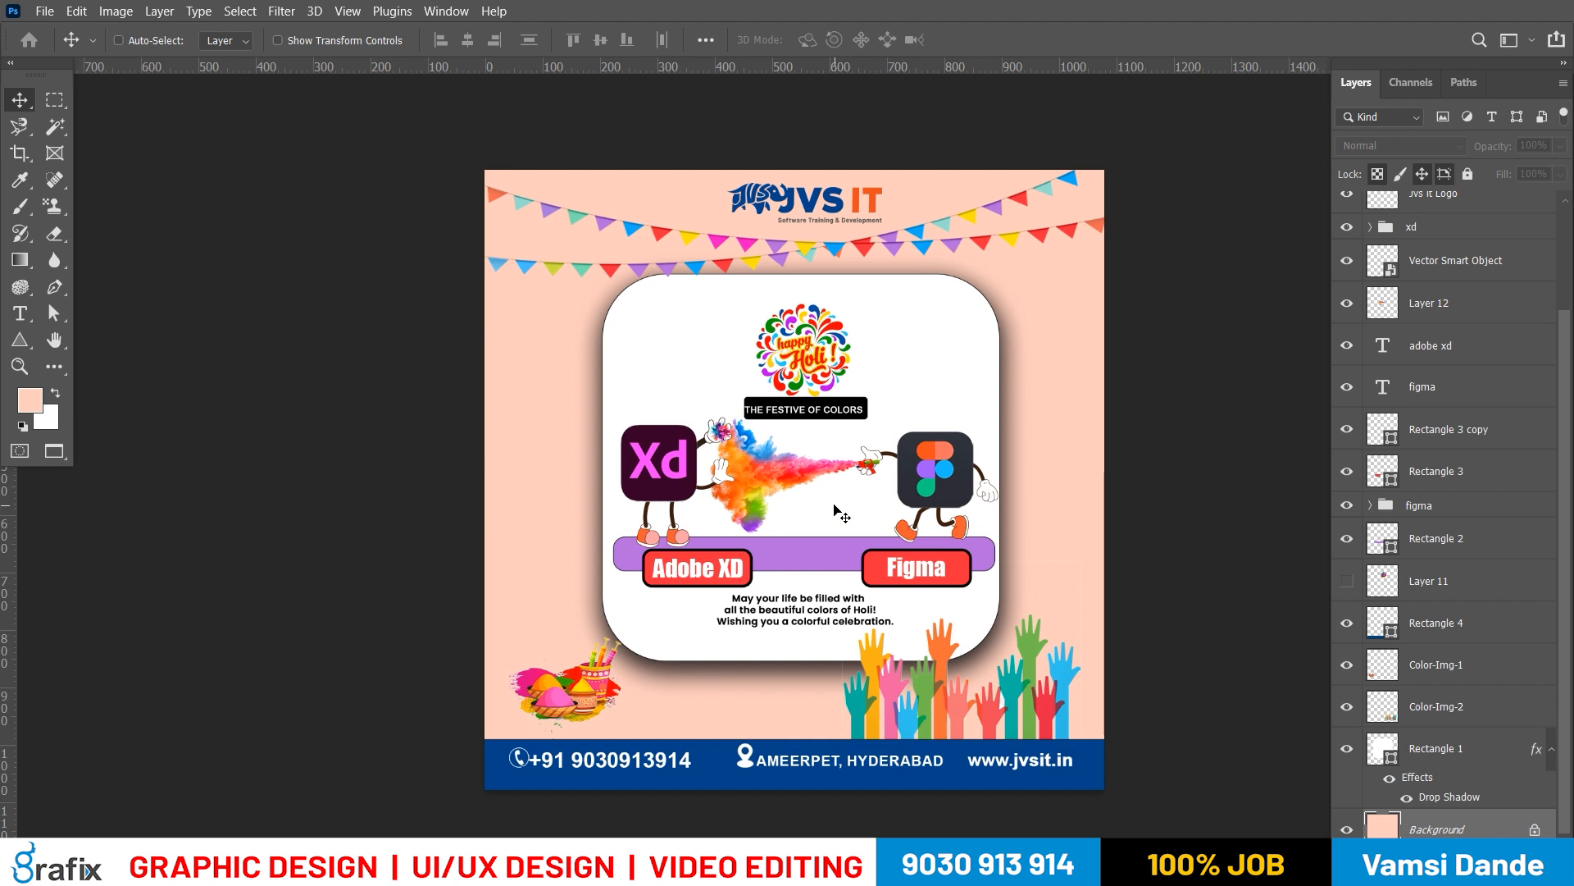
Fill the Background layer with the paler peach tint ffede7 and preview the poster in full-screen mode
click(25, 405)
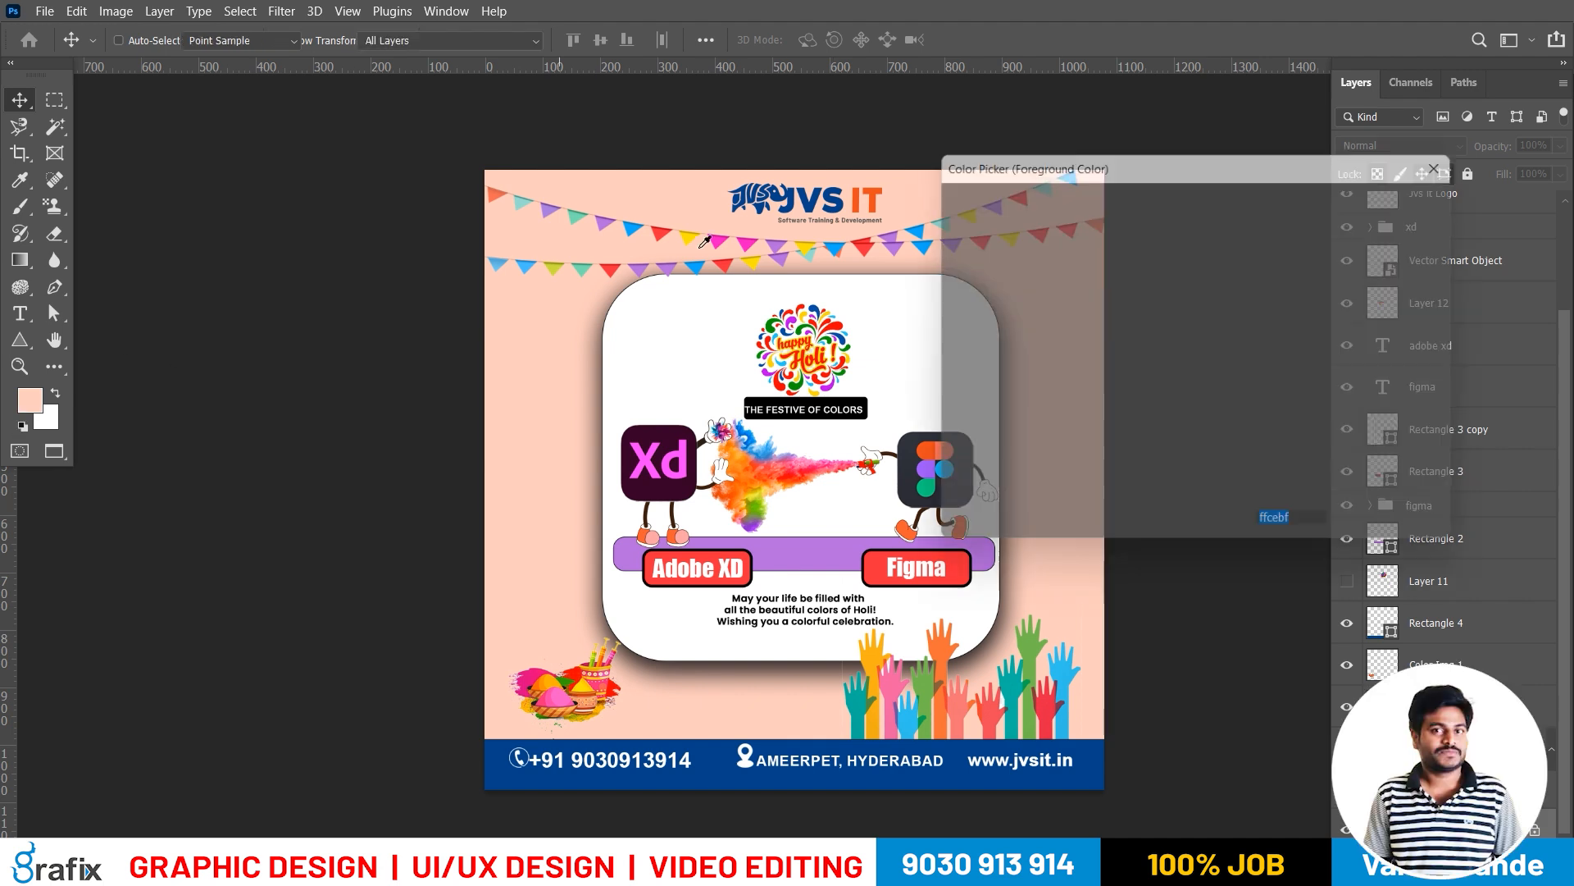
click(961, 207)
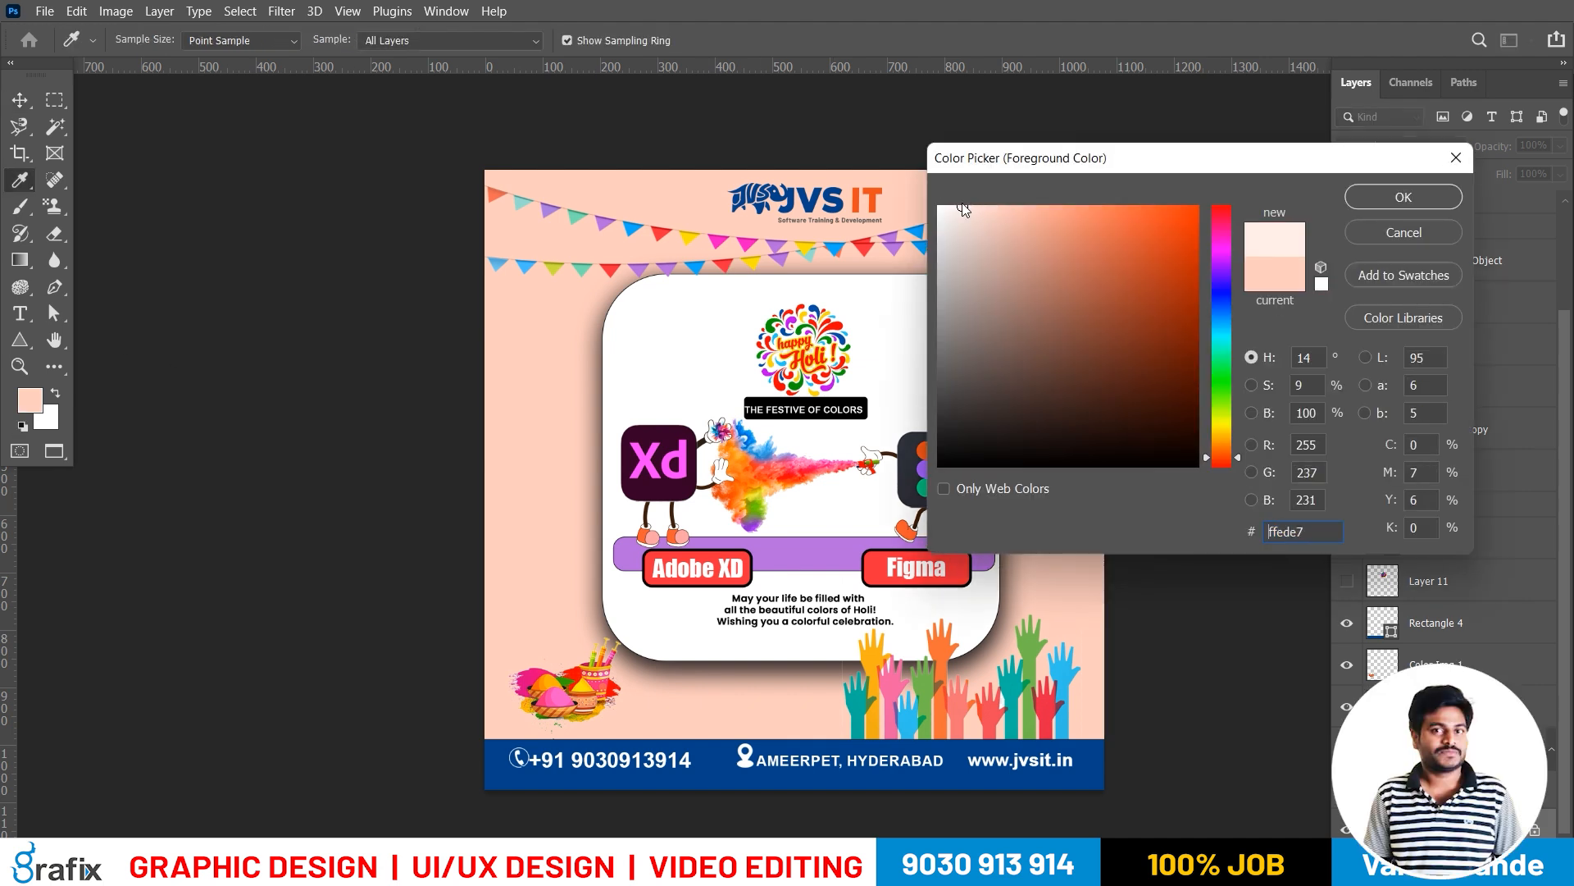
key(Return)
key(v)
key(alt+BackSpace)
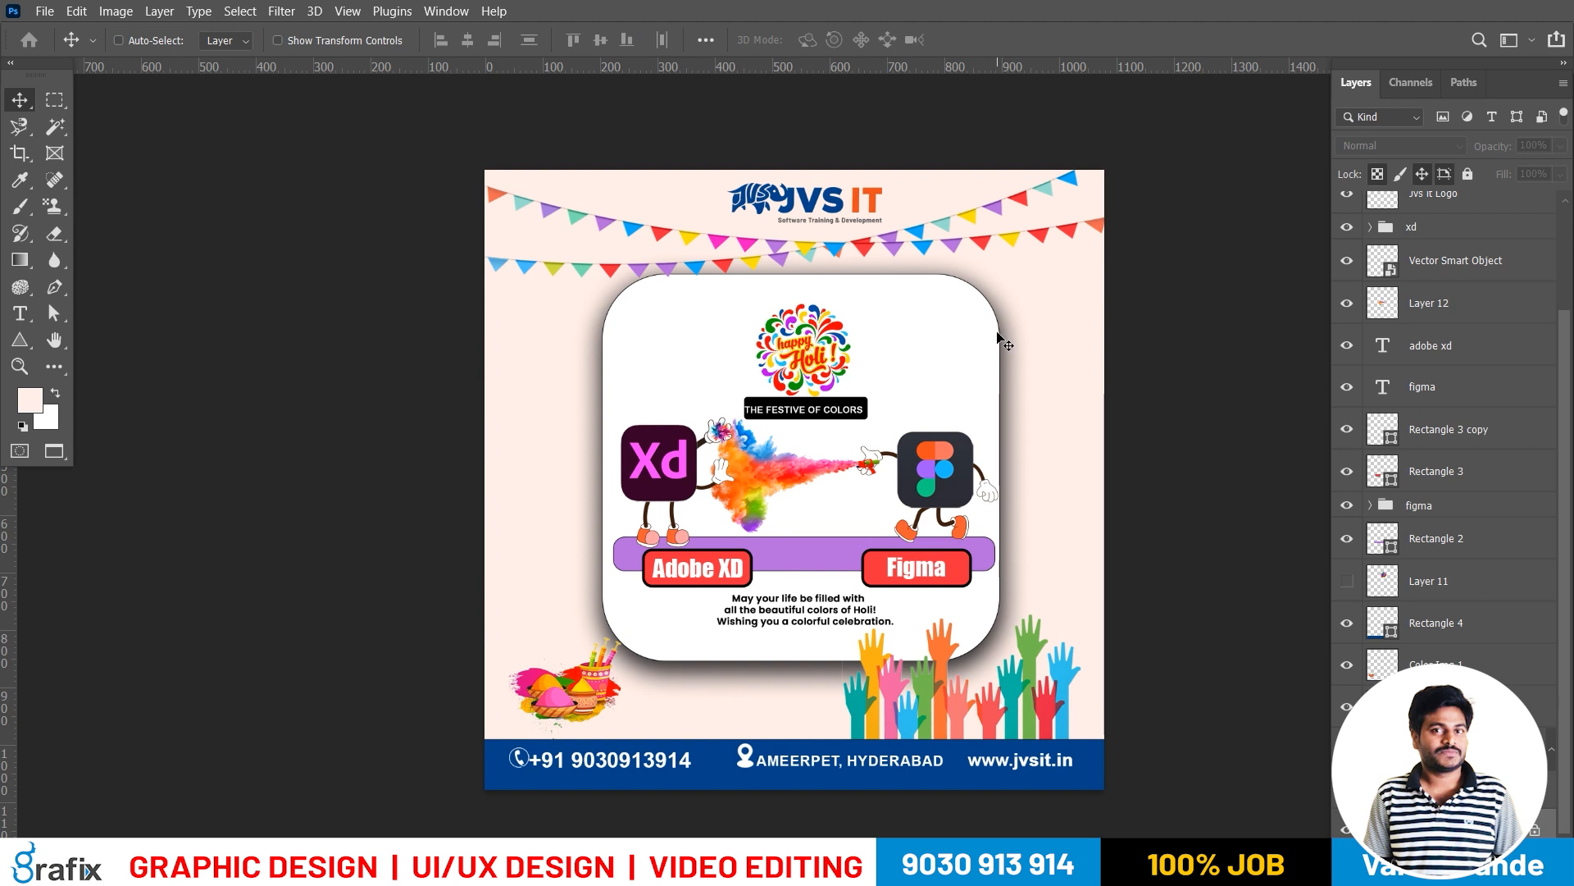
key(f)
key(f)
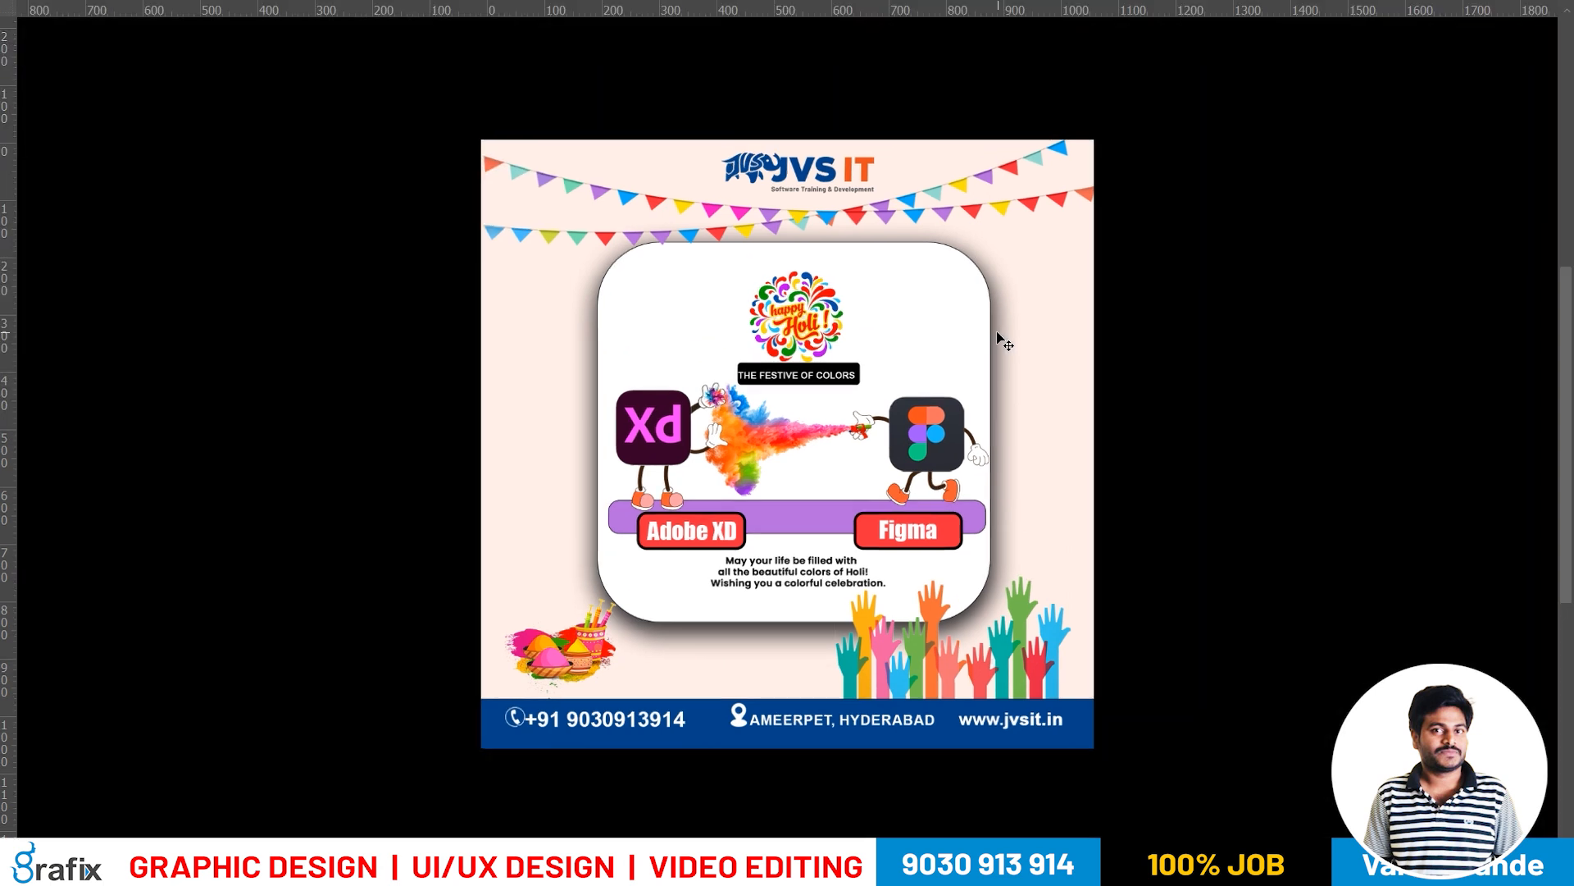
drag(1077, 397, 1108, 395)
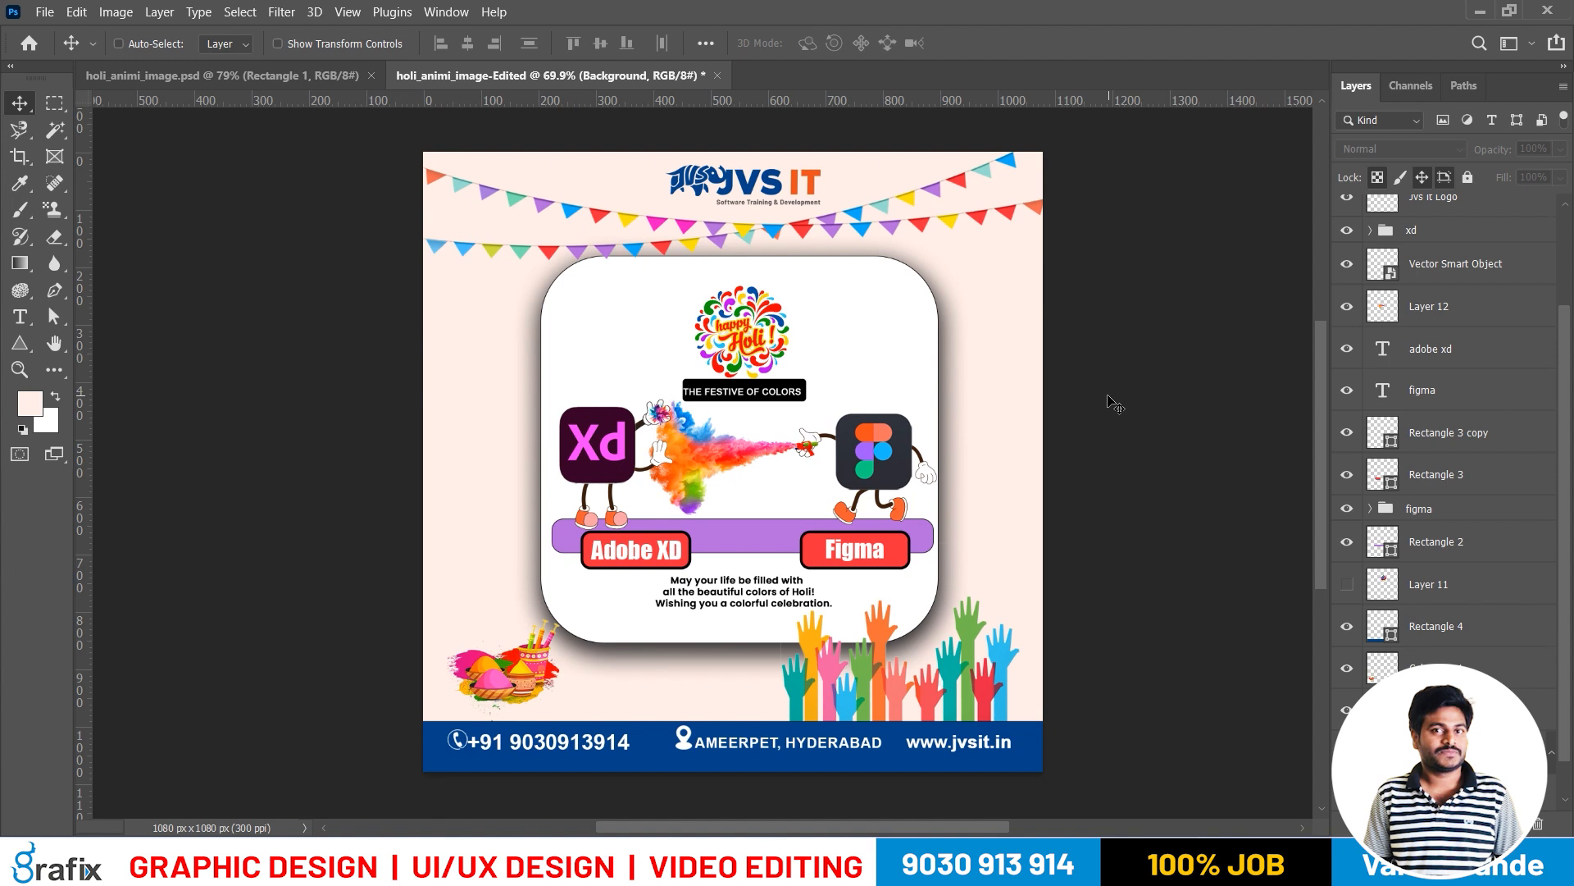
right_click(905, 280)
click(923, 287)
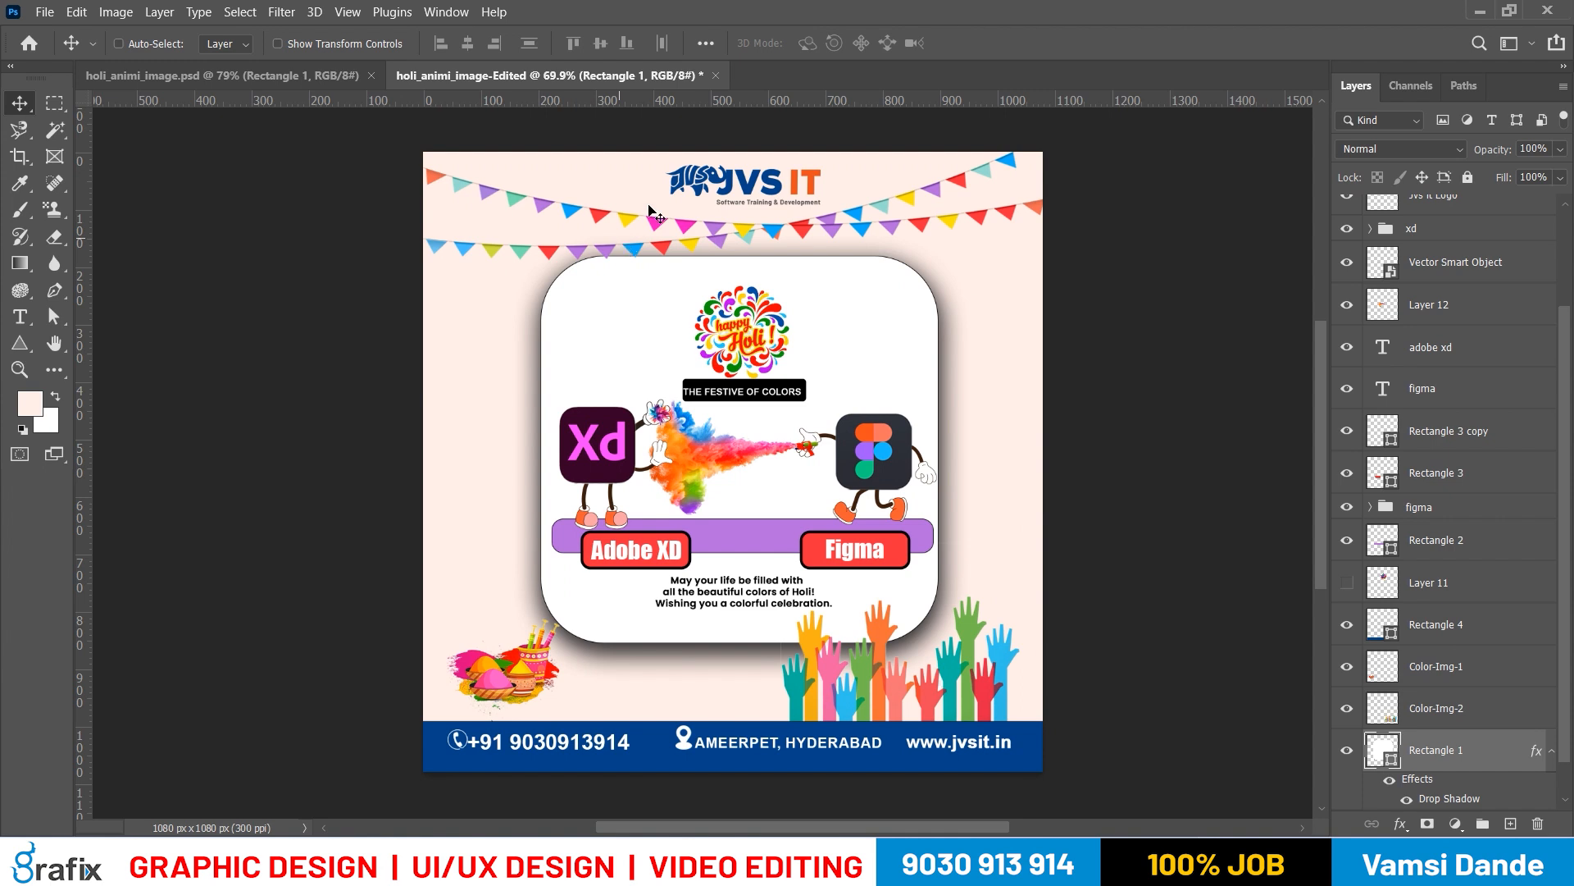
right_click(812, 185)
click(840, 192)
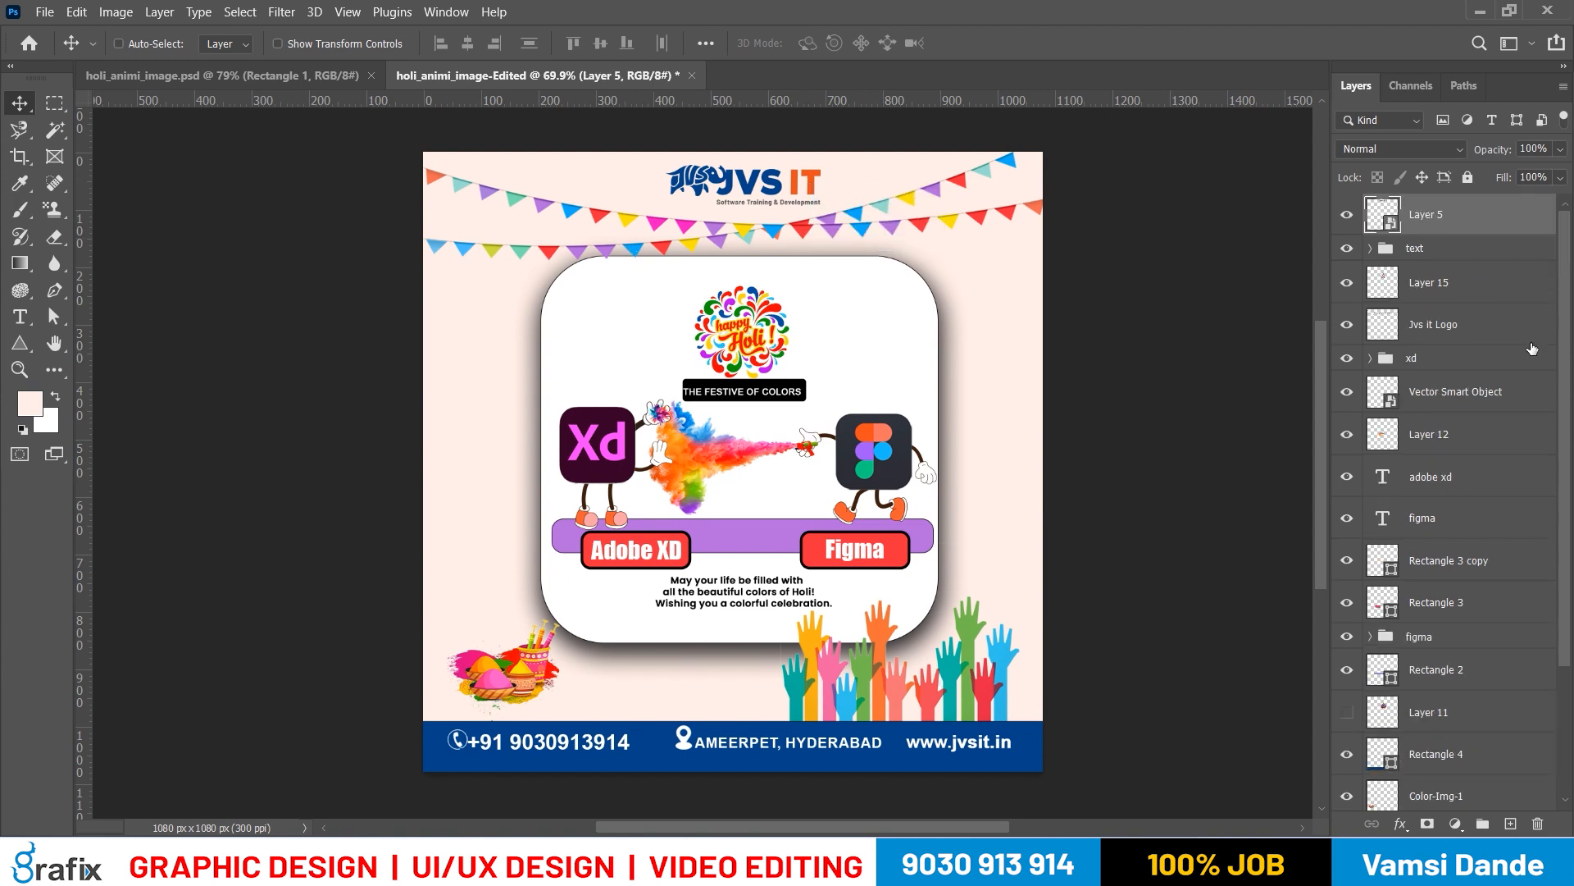
key(ctrl+t)
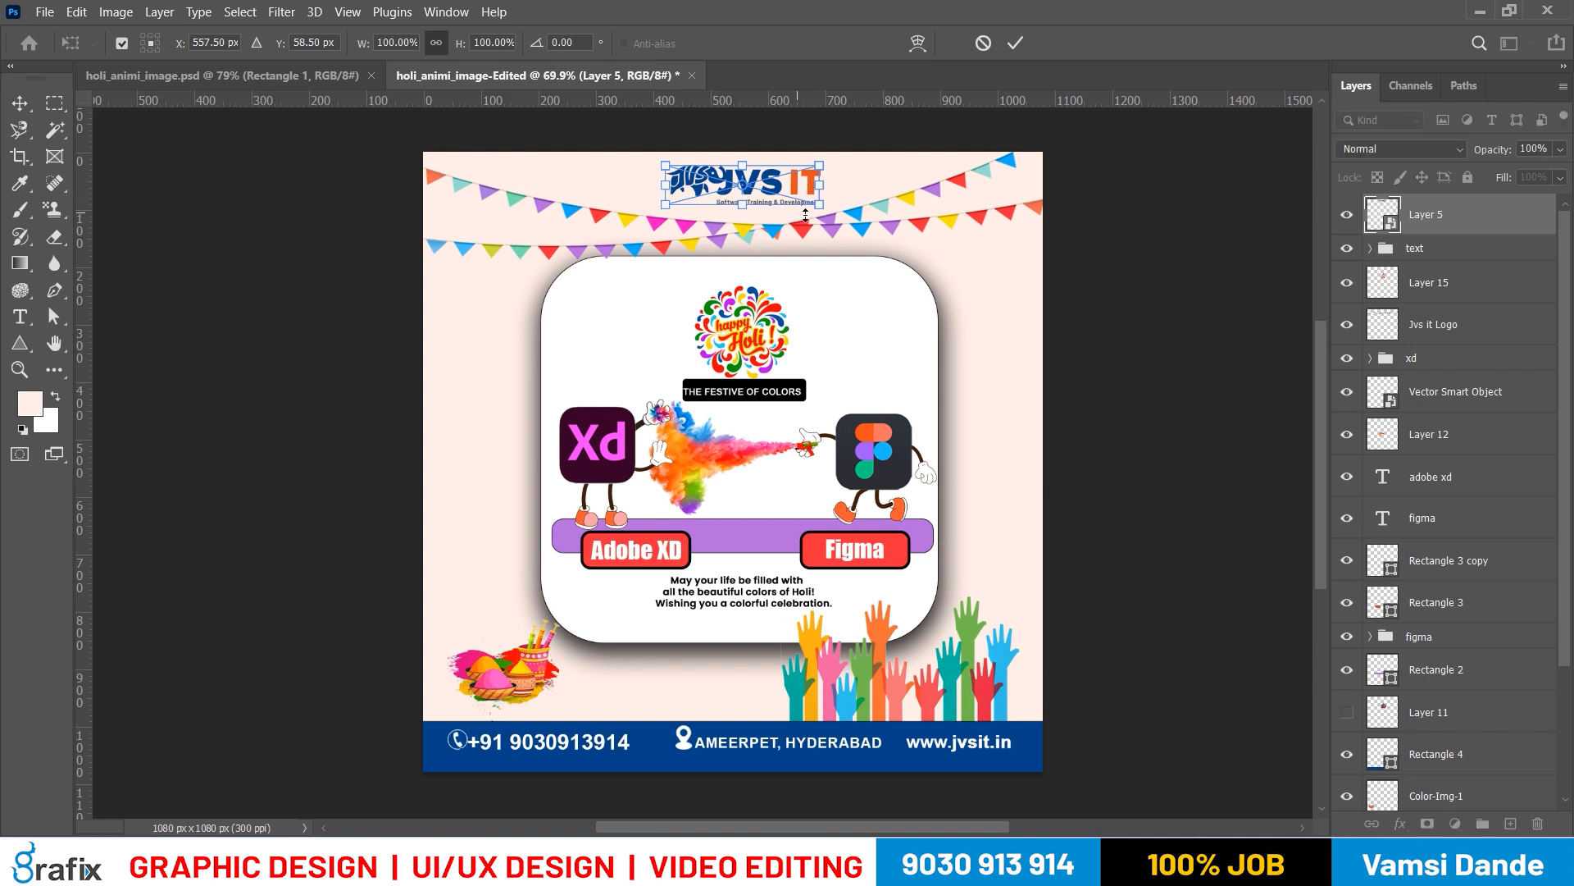
drag(816, 207, 864, 220)
key(Escape)
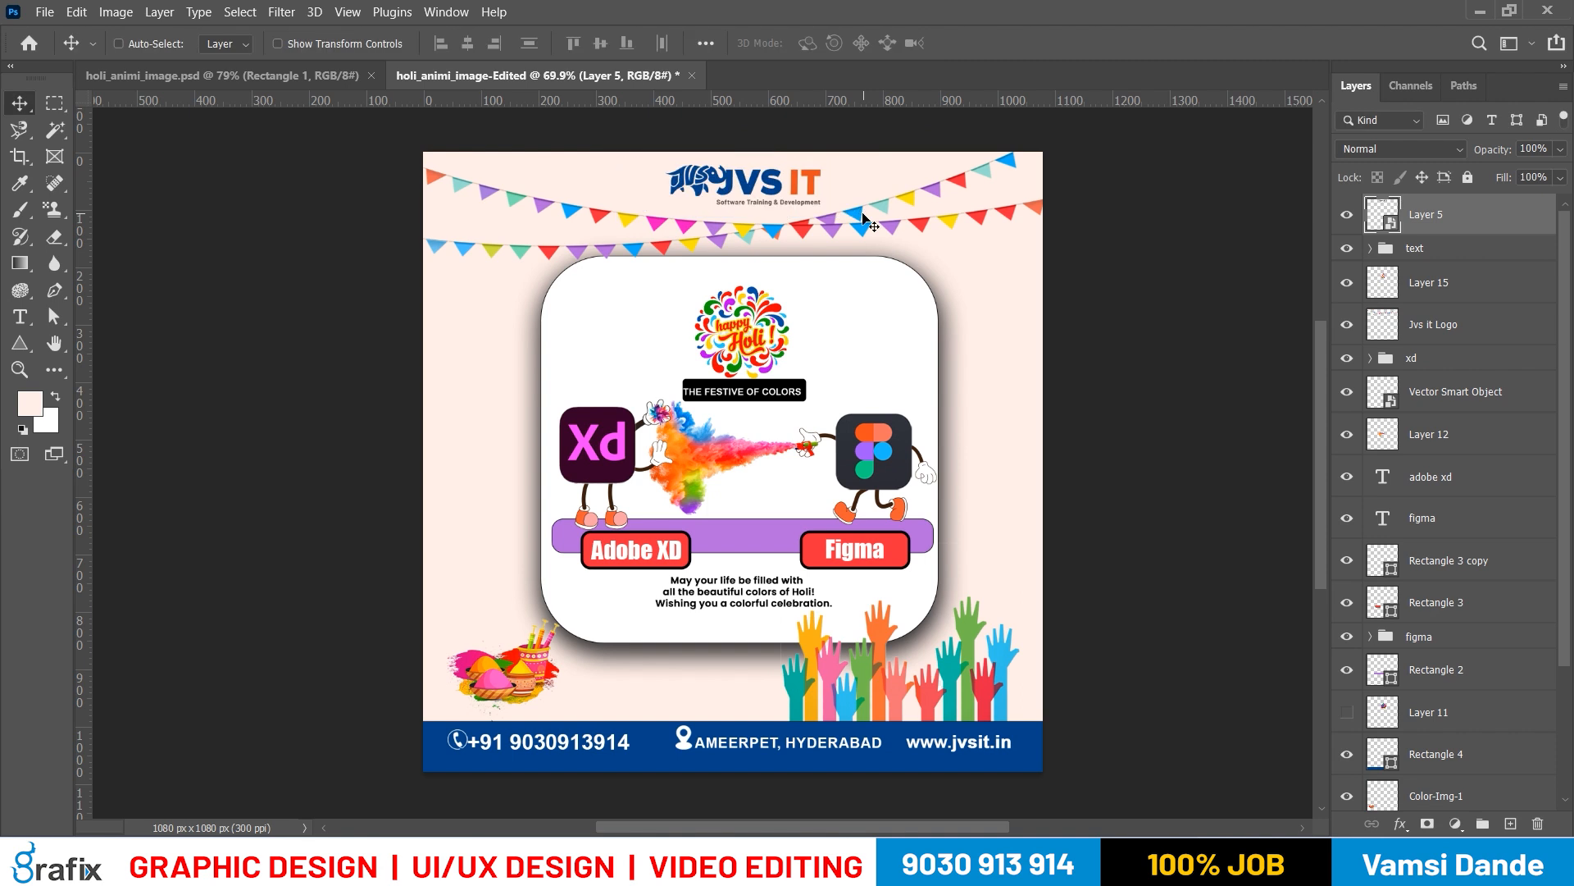
Select the blue footer bar, Rectangle 4, and examine the phone, location and website details in it
scroll(704, 492, down, 1)
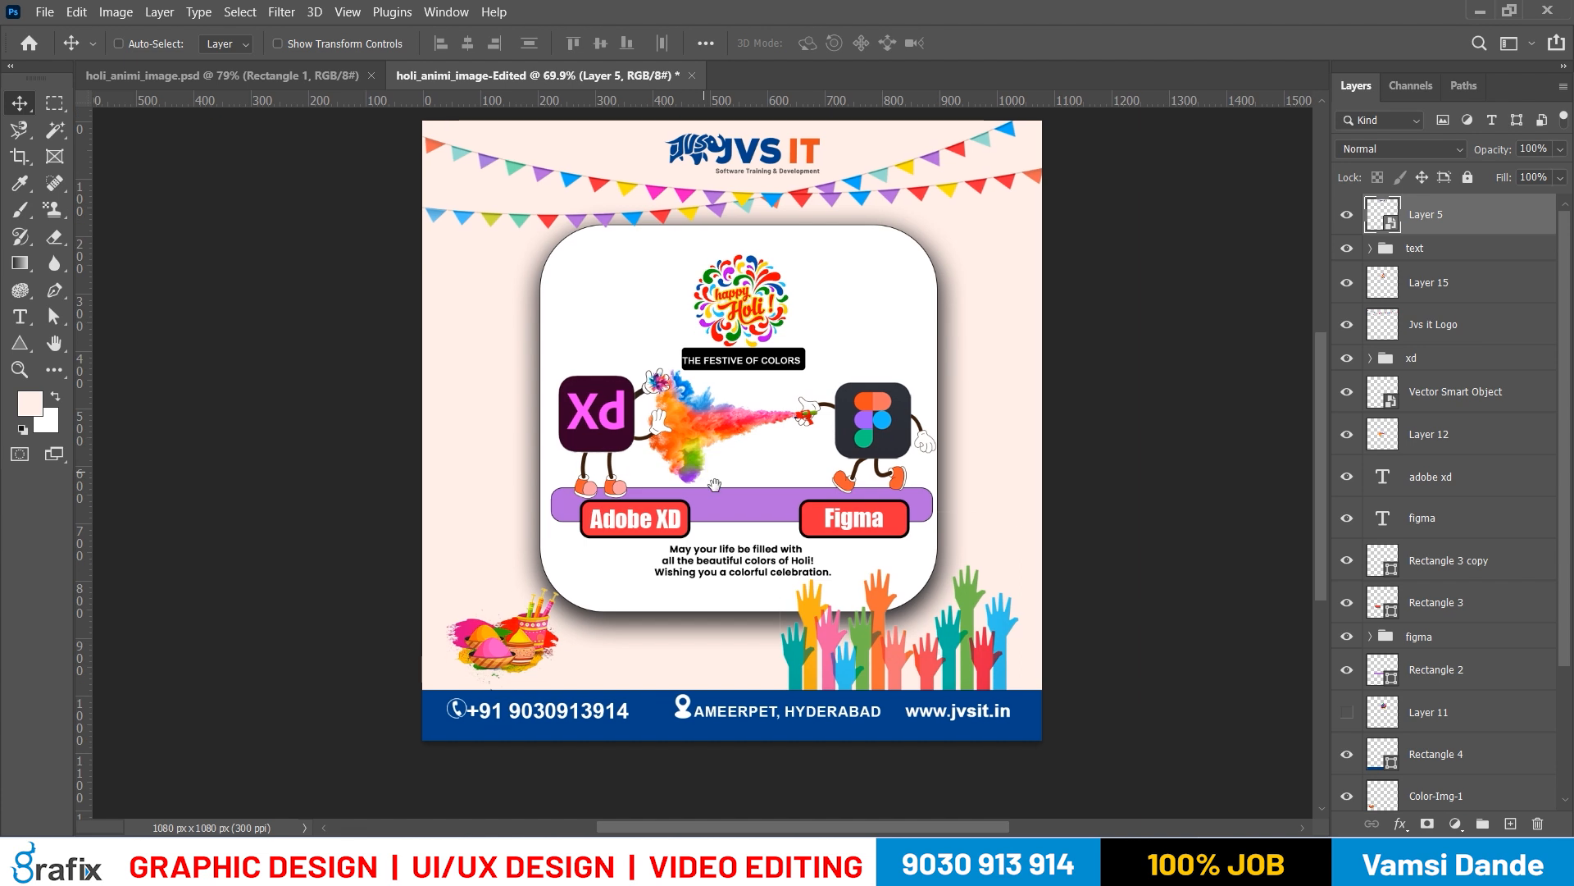
right_click(1017, 705)
click(1054, 706)
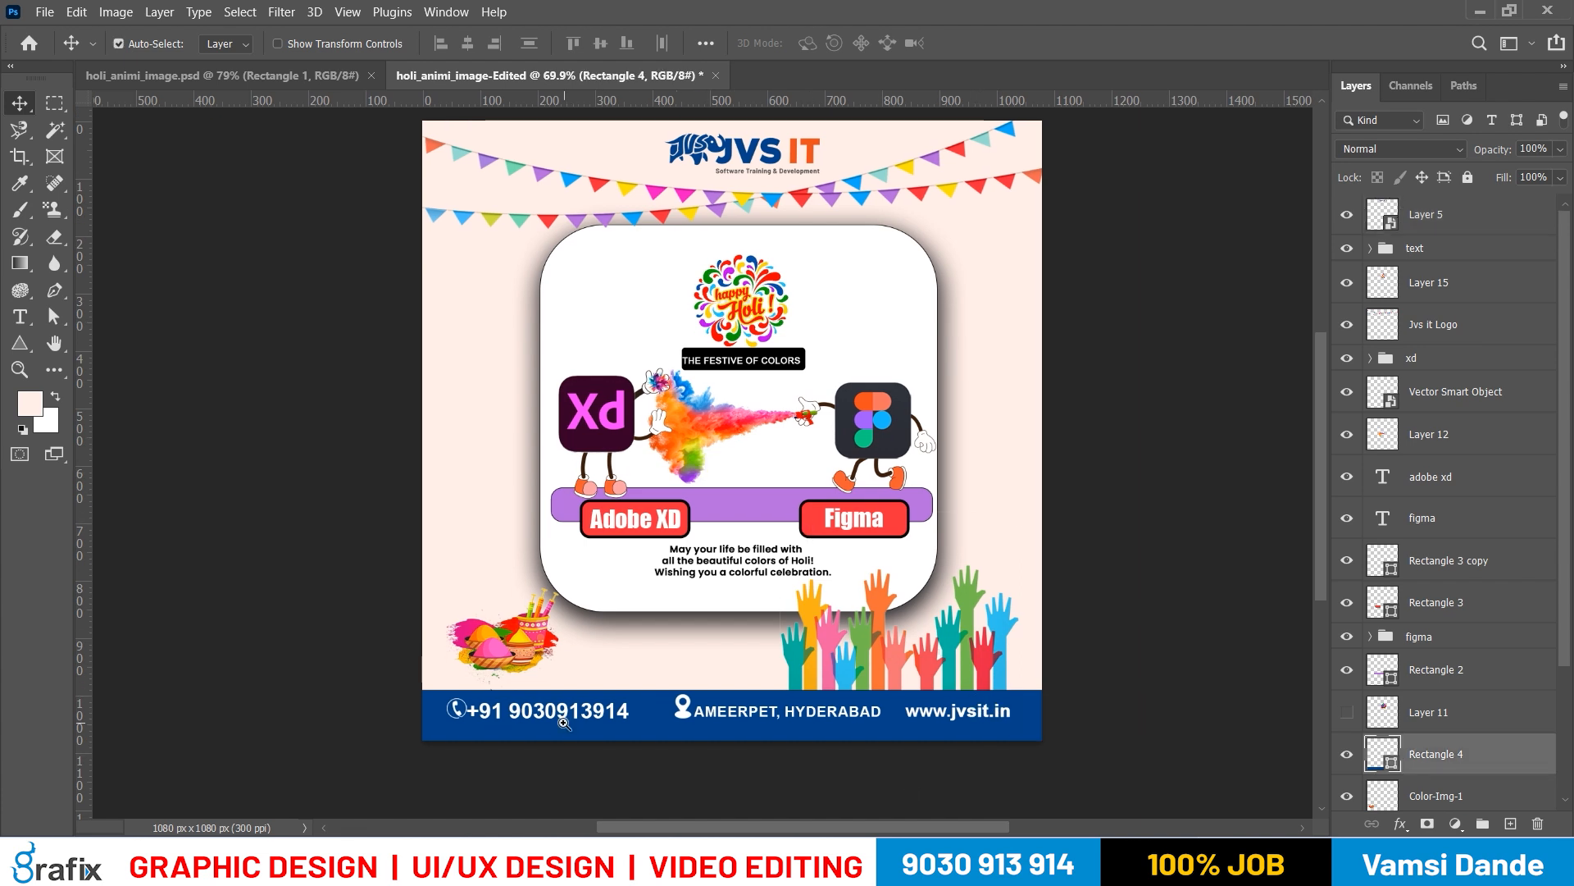
scroll(606, 697, up, 2)
scroll(607, 679, down, 4)
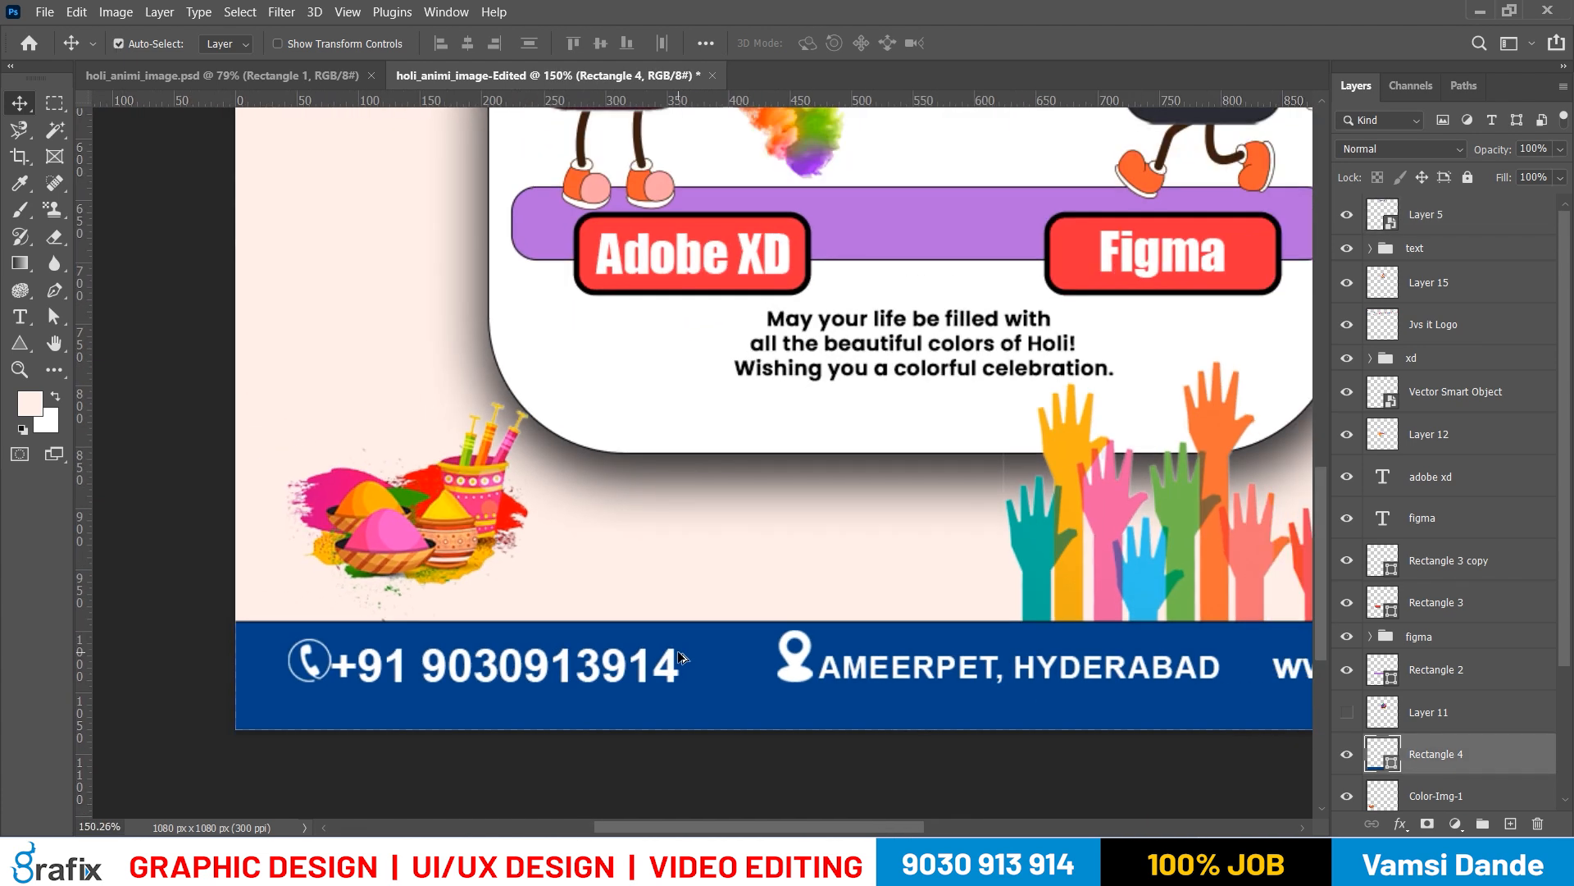
drag(646, 676, 546, 662)
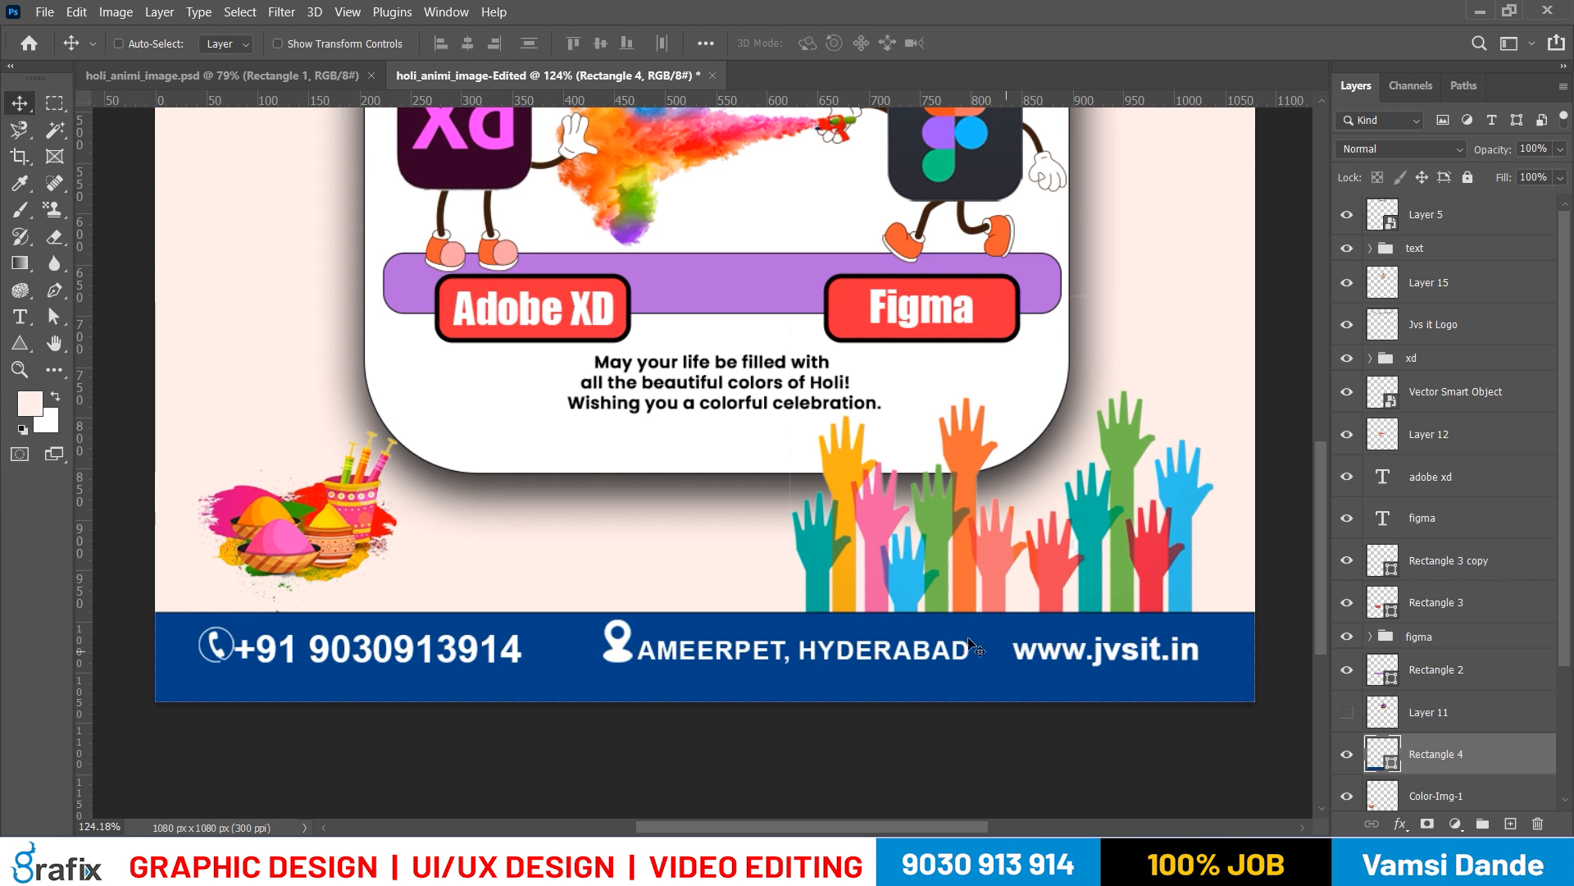
scroll(885, 633, down, 2)
drag(829, 460, 828, 601)
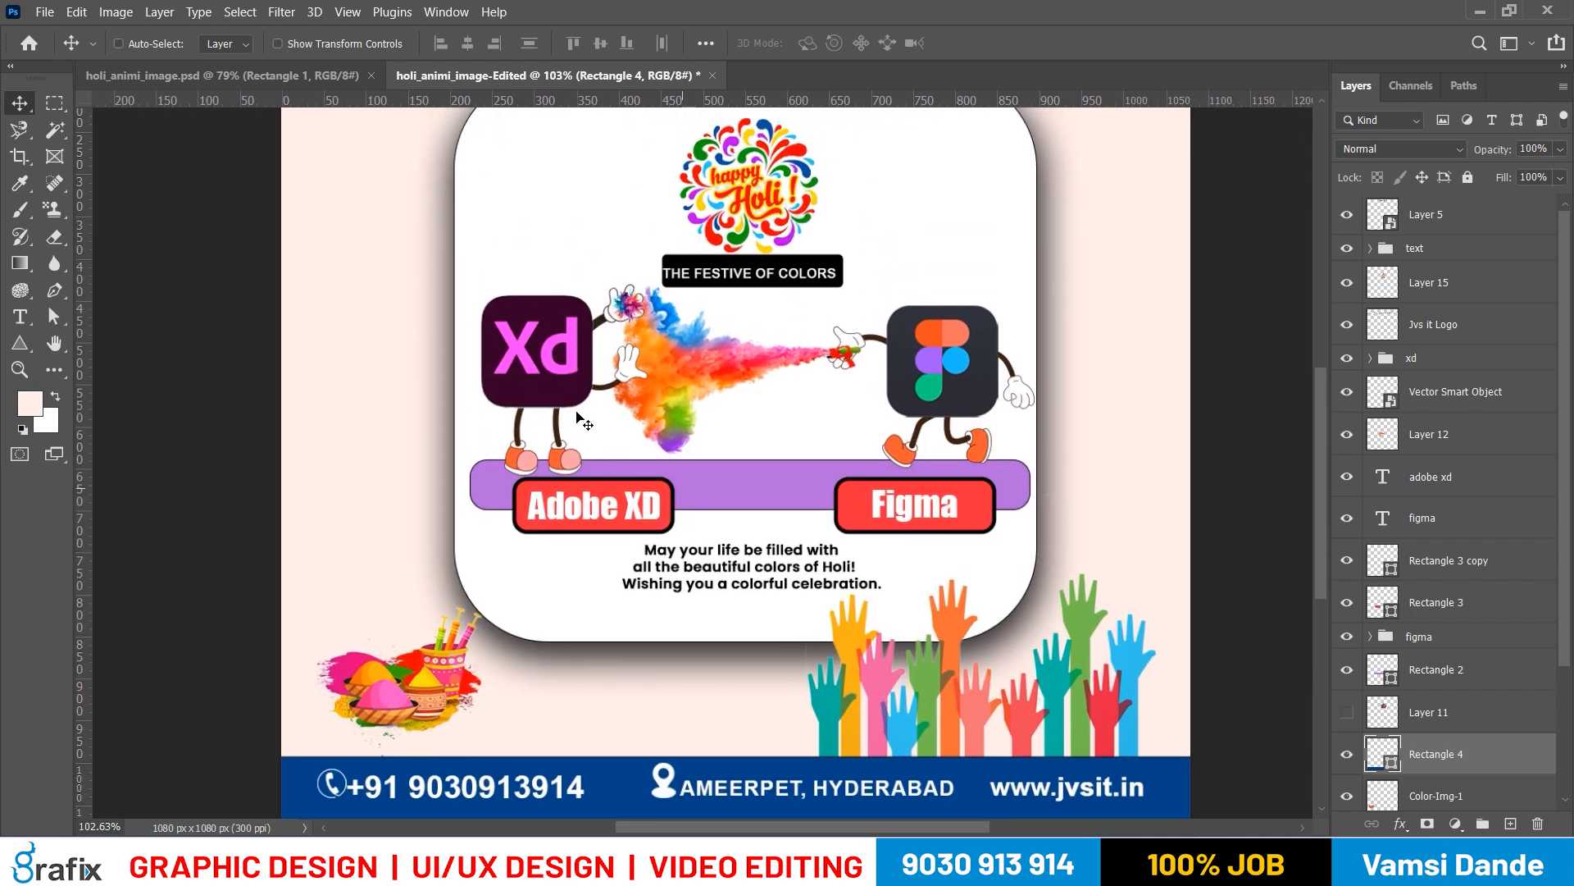
Try to move the purple bar, Rectangle 2, up and to the right behind the characters
right_click(684, 469)
click(703, 477)
drag(706, 478, 774, 421)
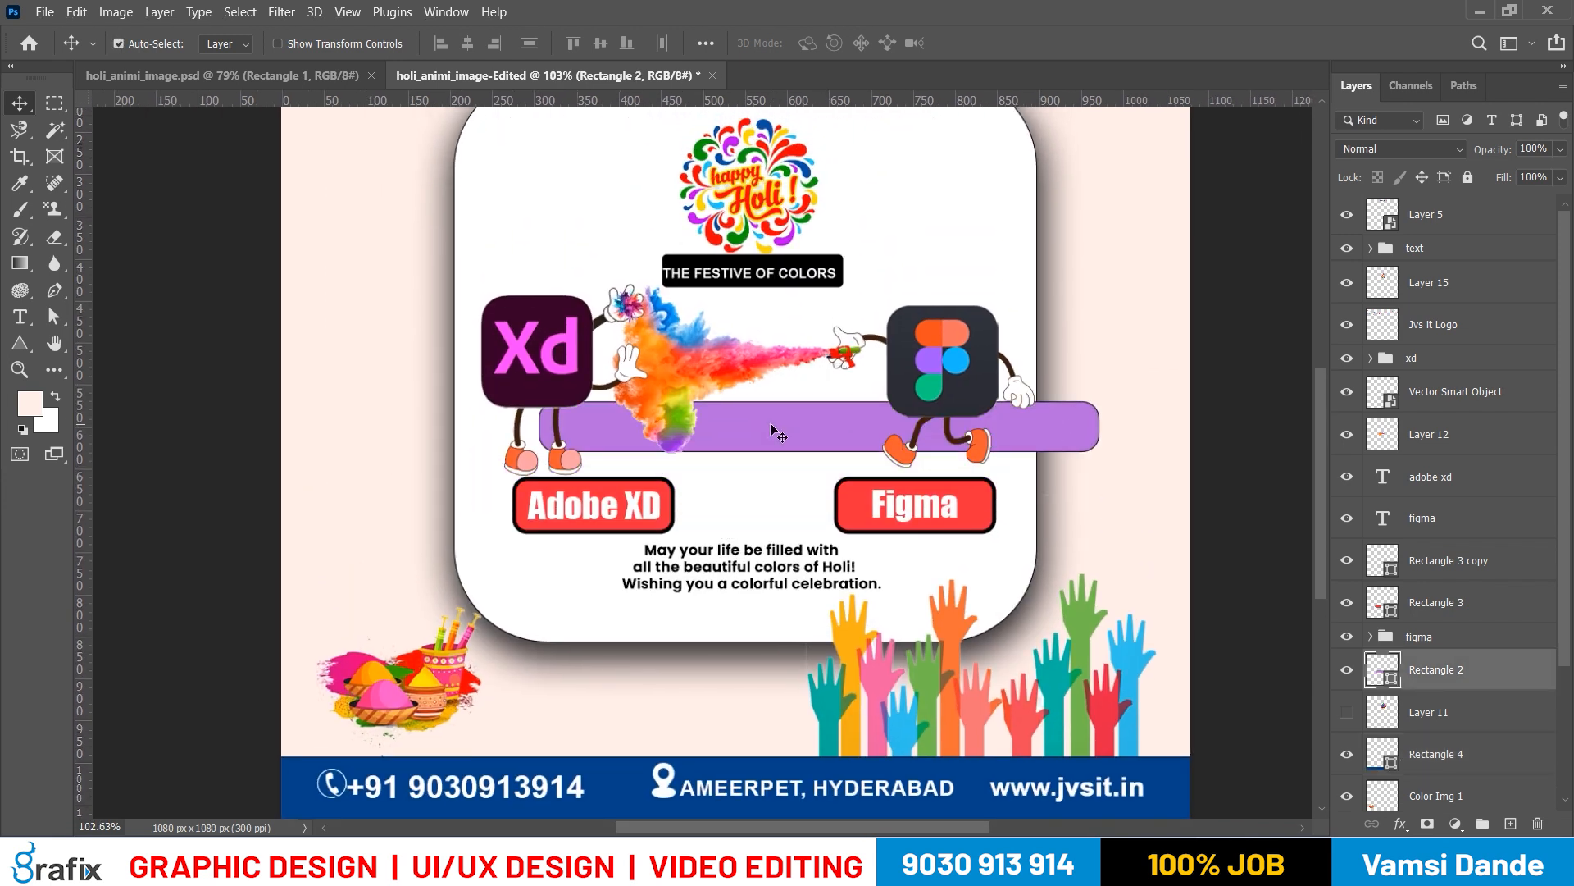
key(ctrl+z)
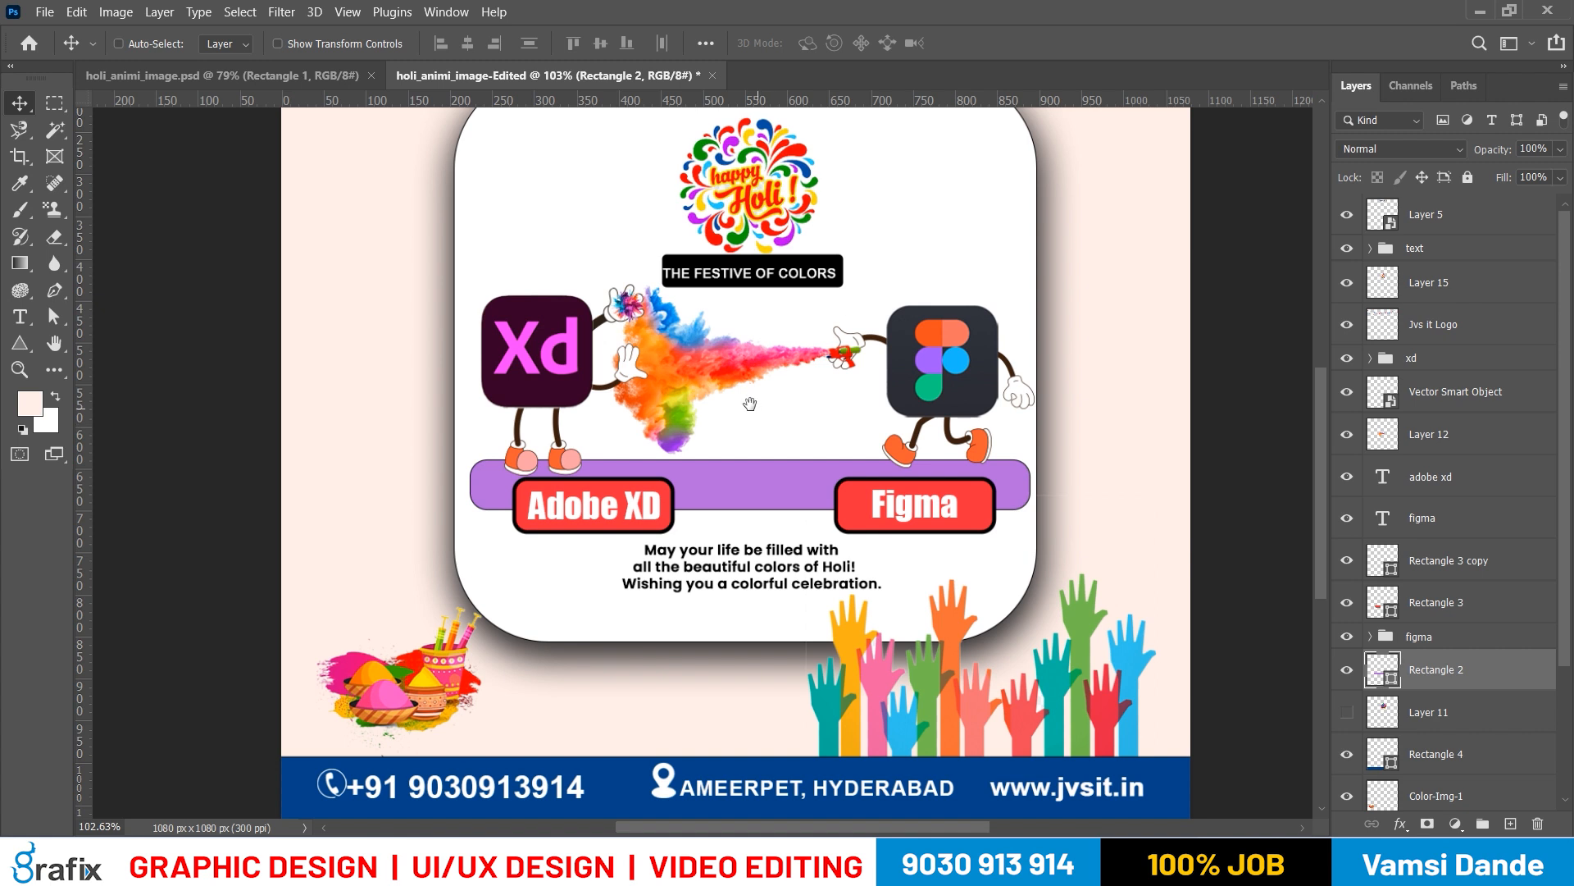
Delete Layer 15, the round multicoloured Happy Holi artwork above the tagline
drag(751, 406, 742, 443)
right_click(772, 239)
click(779, 249)
mouse_move(774, 251)
mouse_down()
mouse_move(781, 310)
mouse_move(797, 244)
mouse_up()
key(ctrl+z)
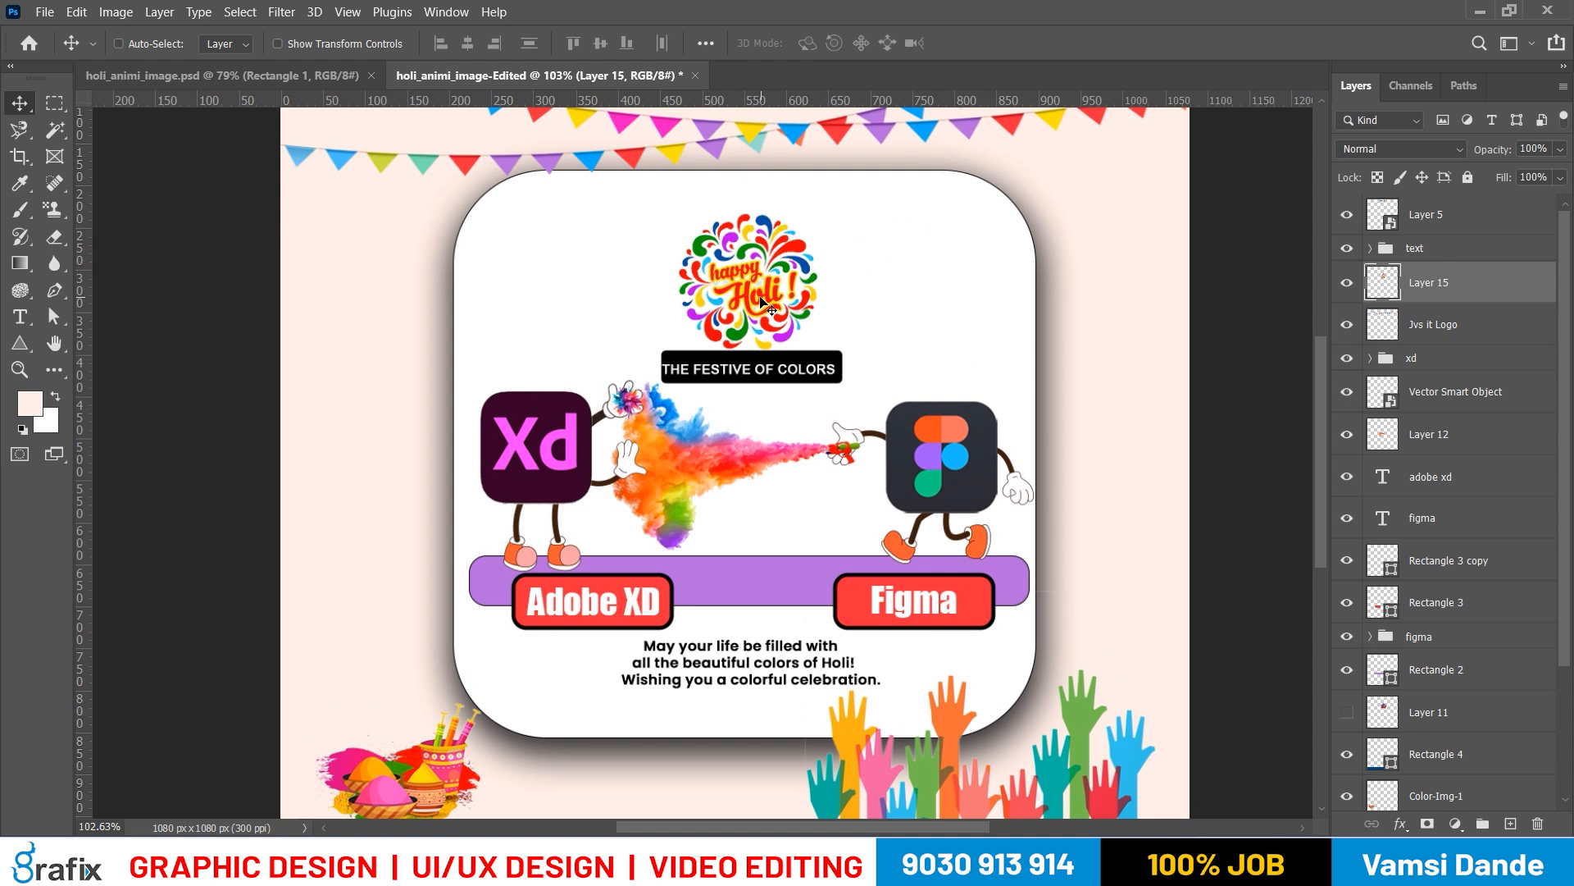
key(Delete)
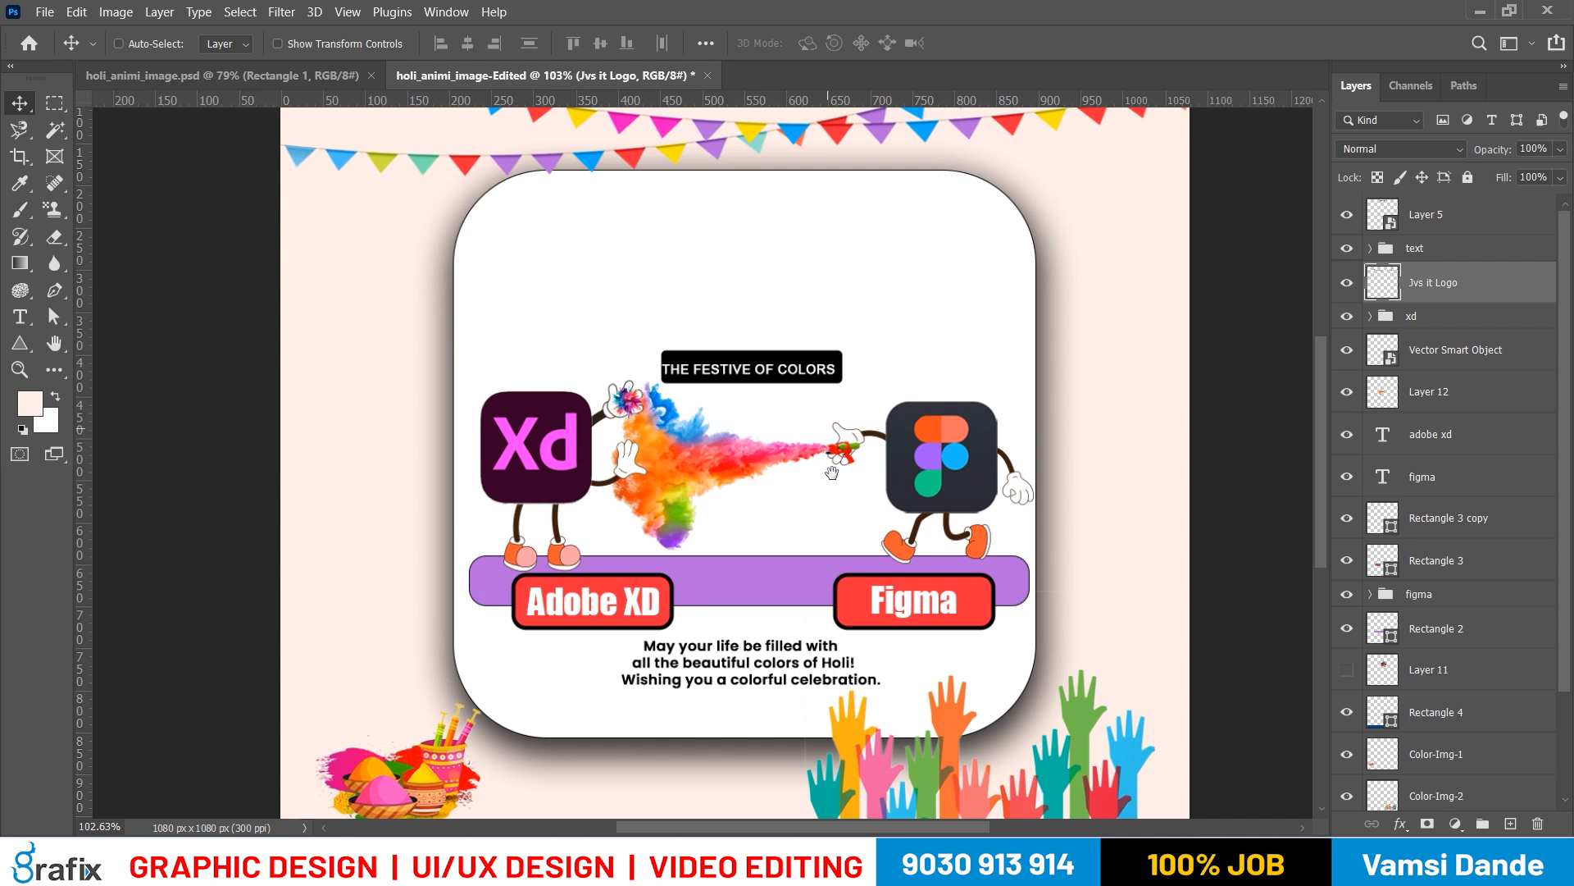
Add the text "Happy" in Barlow Bold in the card's empty upper area and scale it down to about 12.43 pt
scroll(843, 492, down, 3)
key(ctrl)
key(t)
click(633, 344)
text(Happy)
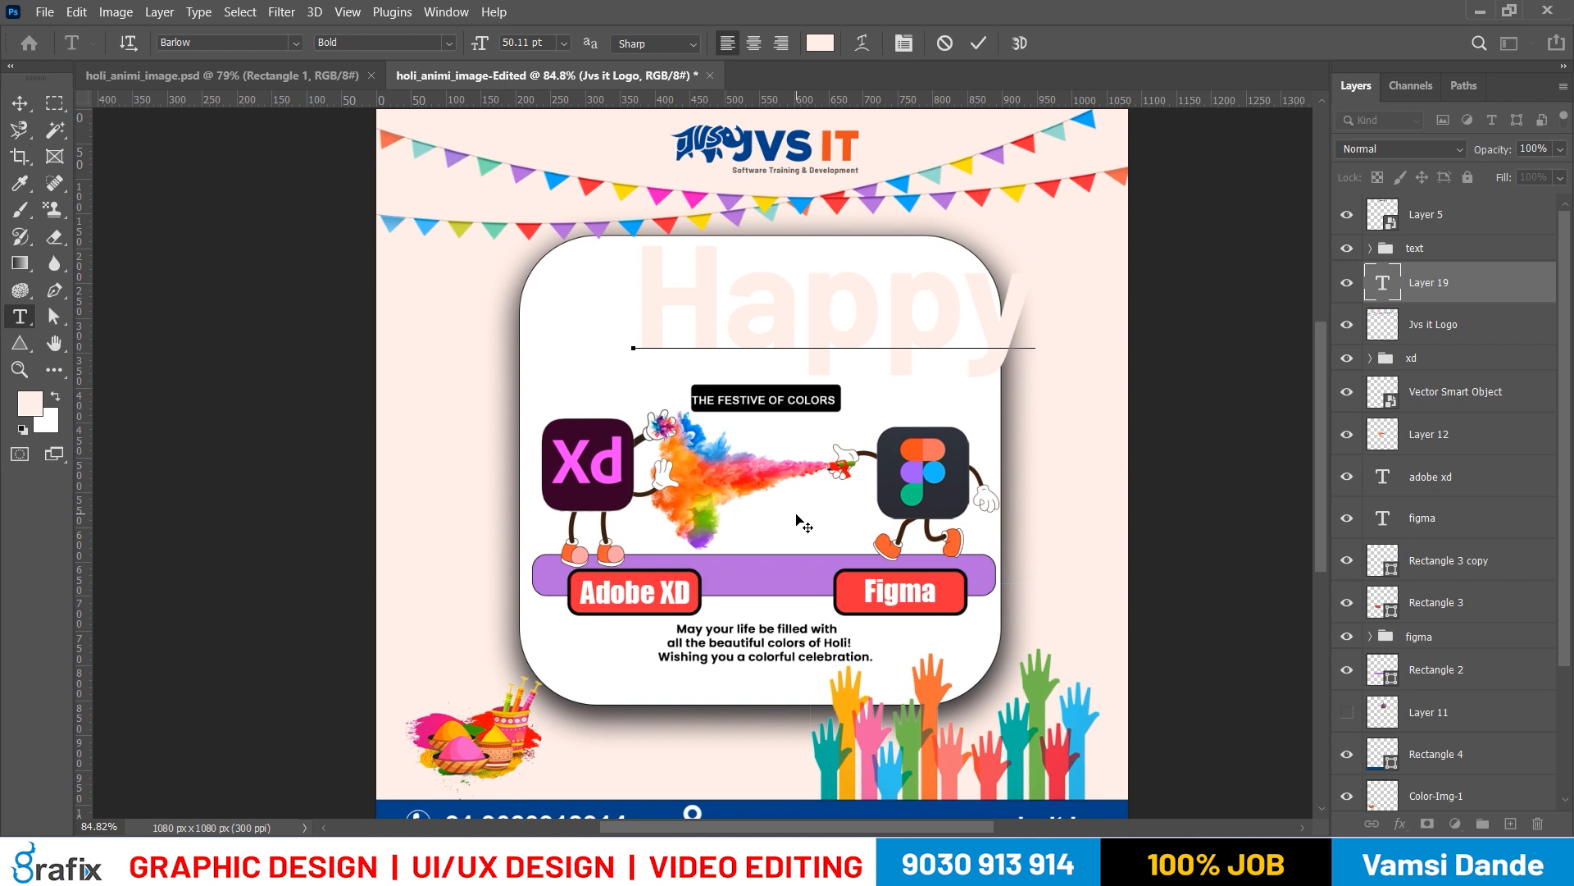
key(ctrl+Return)
key(ctrl+t)
drag(1032, 382, 765, 304)
key(Return)
Place a copy of the Happy text directly below it and change the copy's wording to HOLI
key(t)
double_click(763, 307)
text(HOLI)
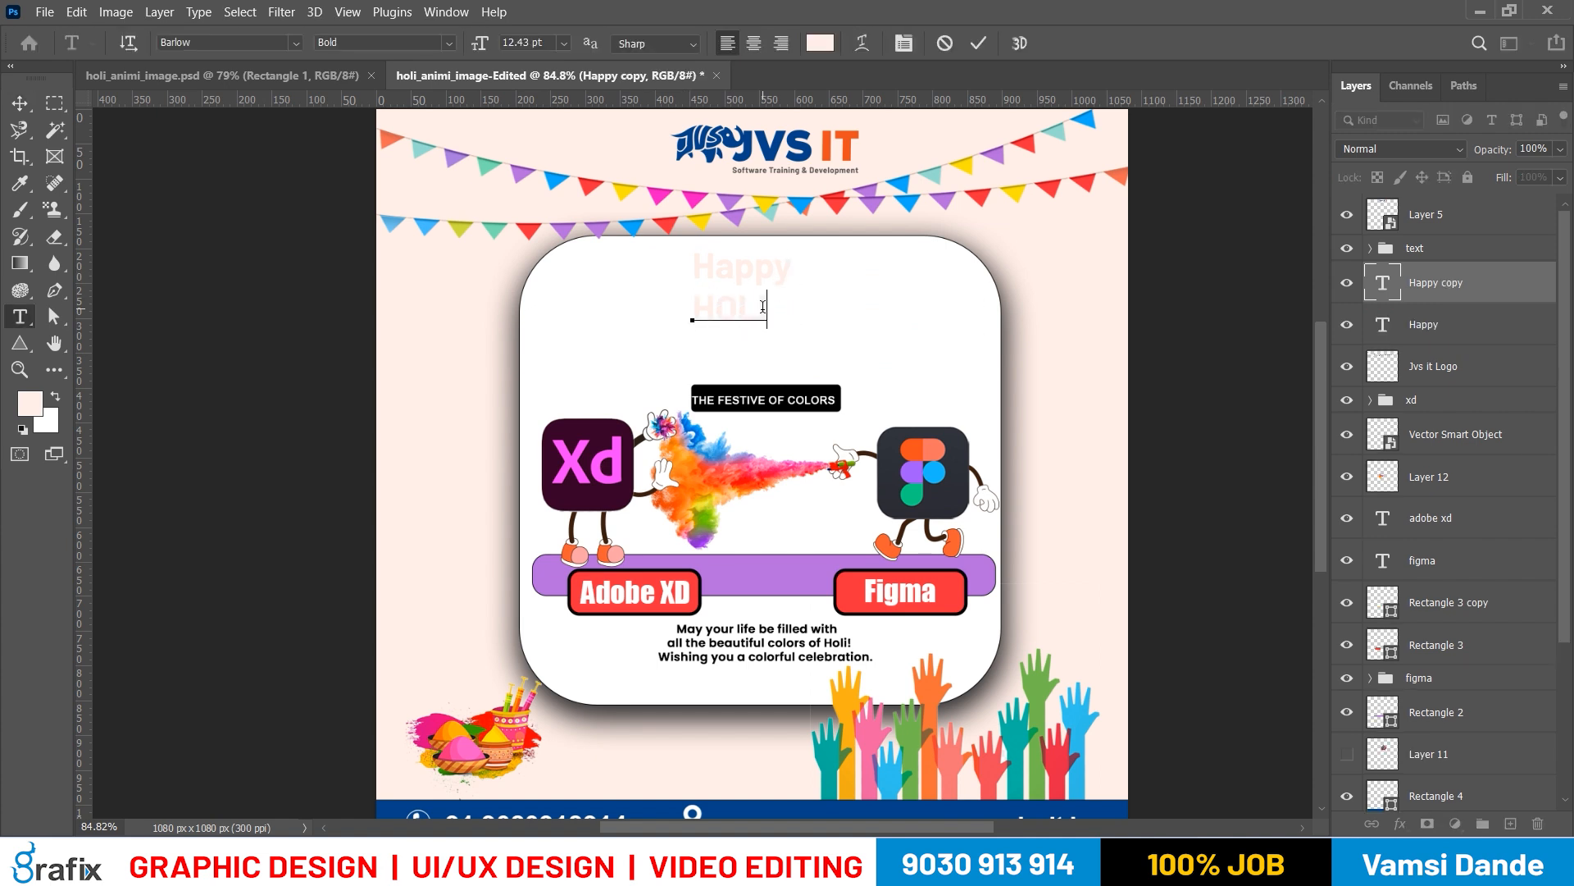
key(ctrl+Return)
Select the HOLI and Happy text layers together and set their font to Poppins Regular
key(v)
shift+right_click(762, 272)
shift+click(776, 283)
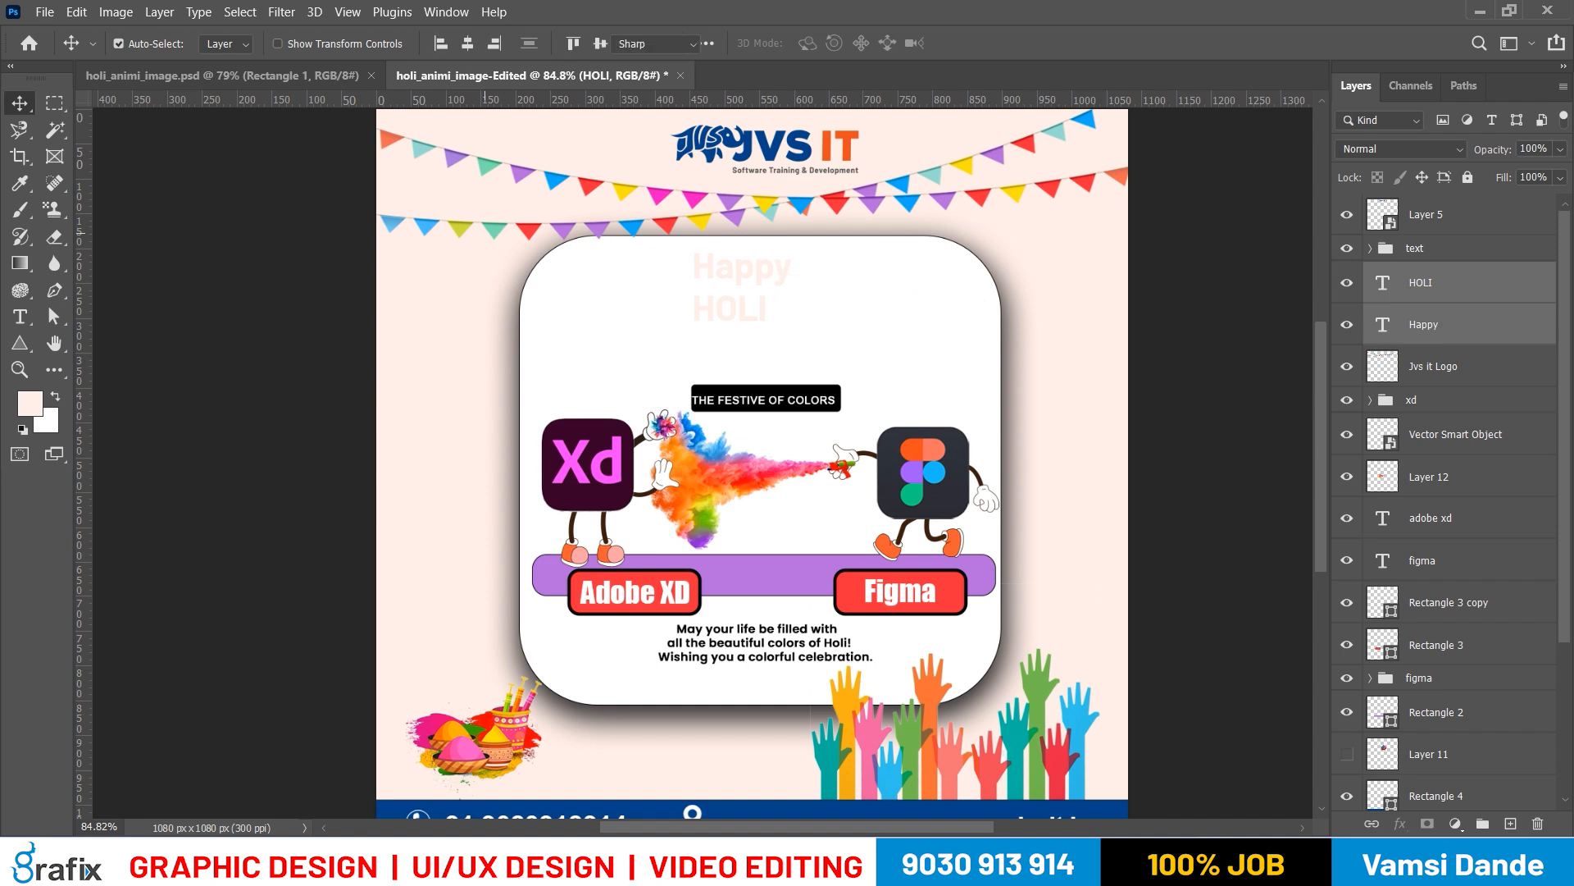
key(t)
click(274, 39)
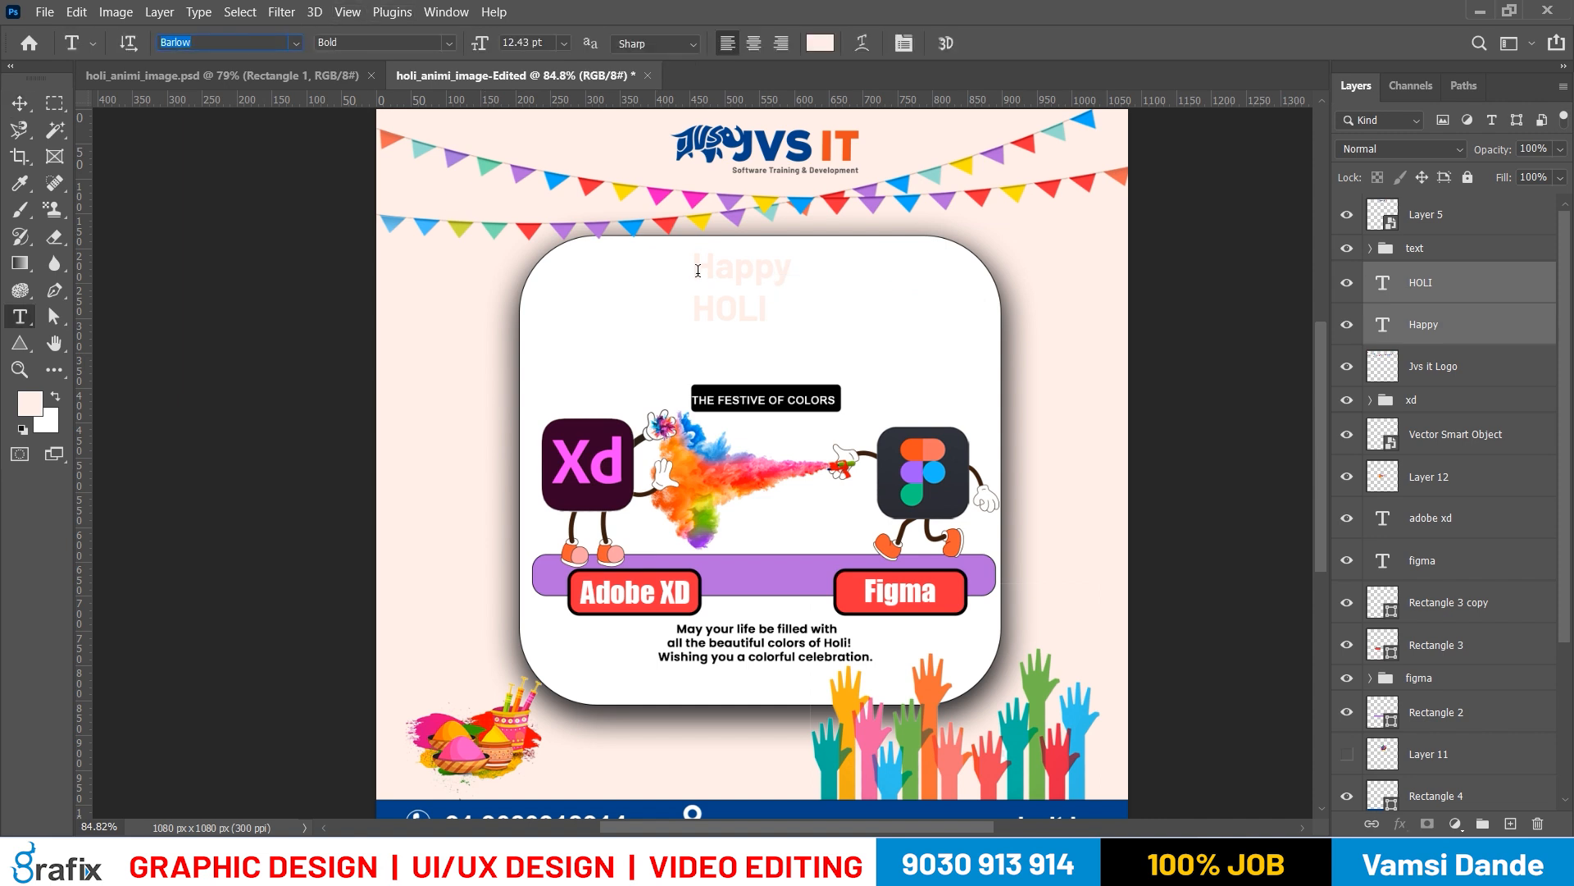
text(poppi)
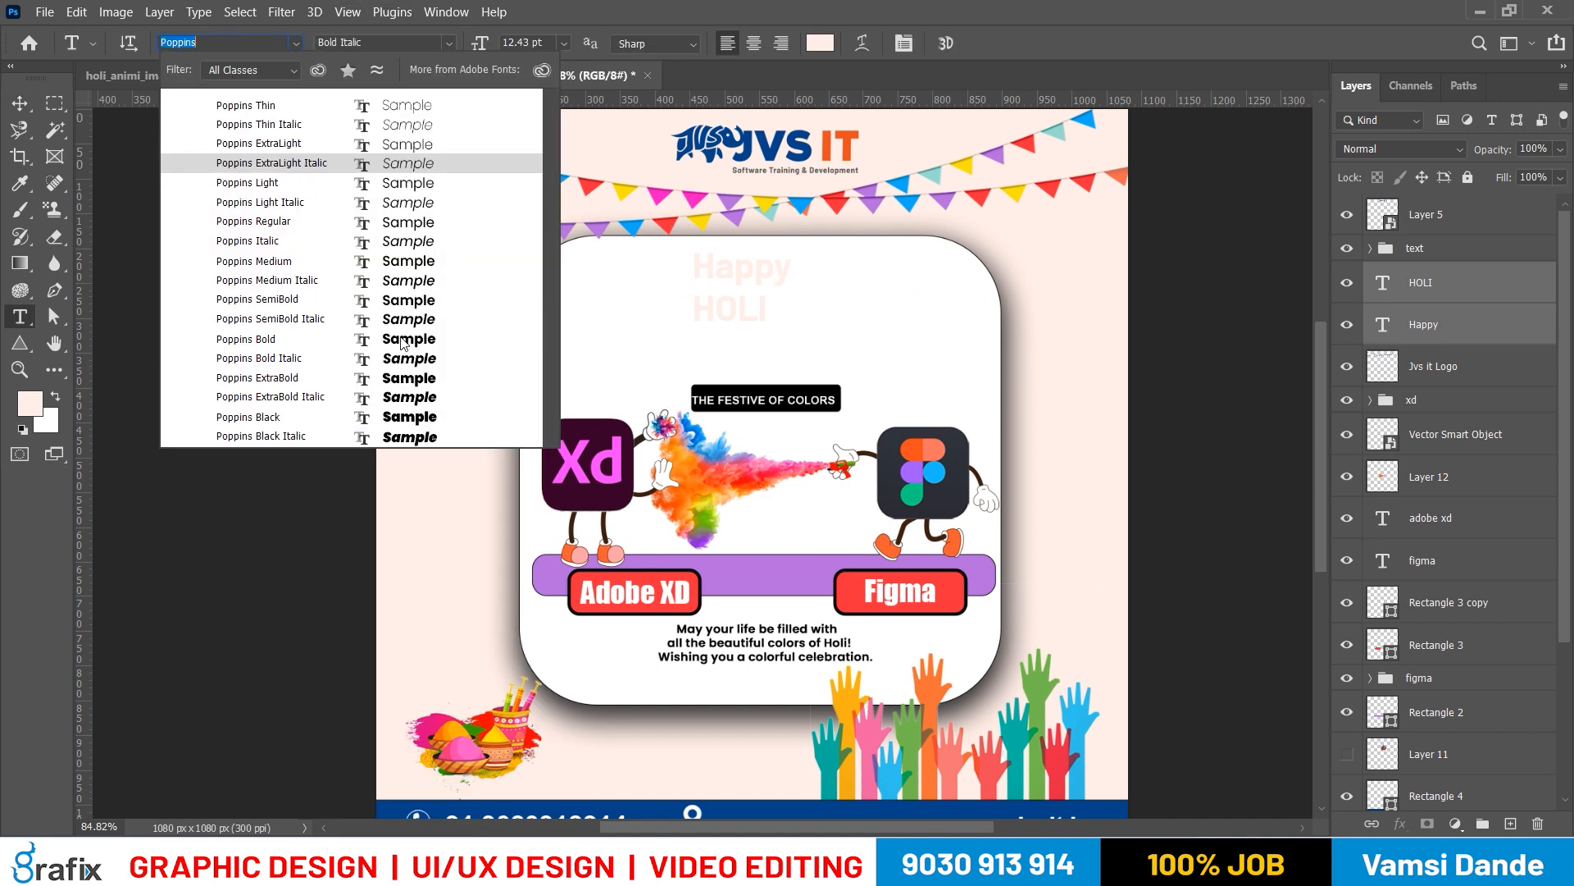
click(328, 222)
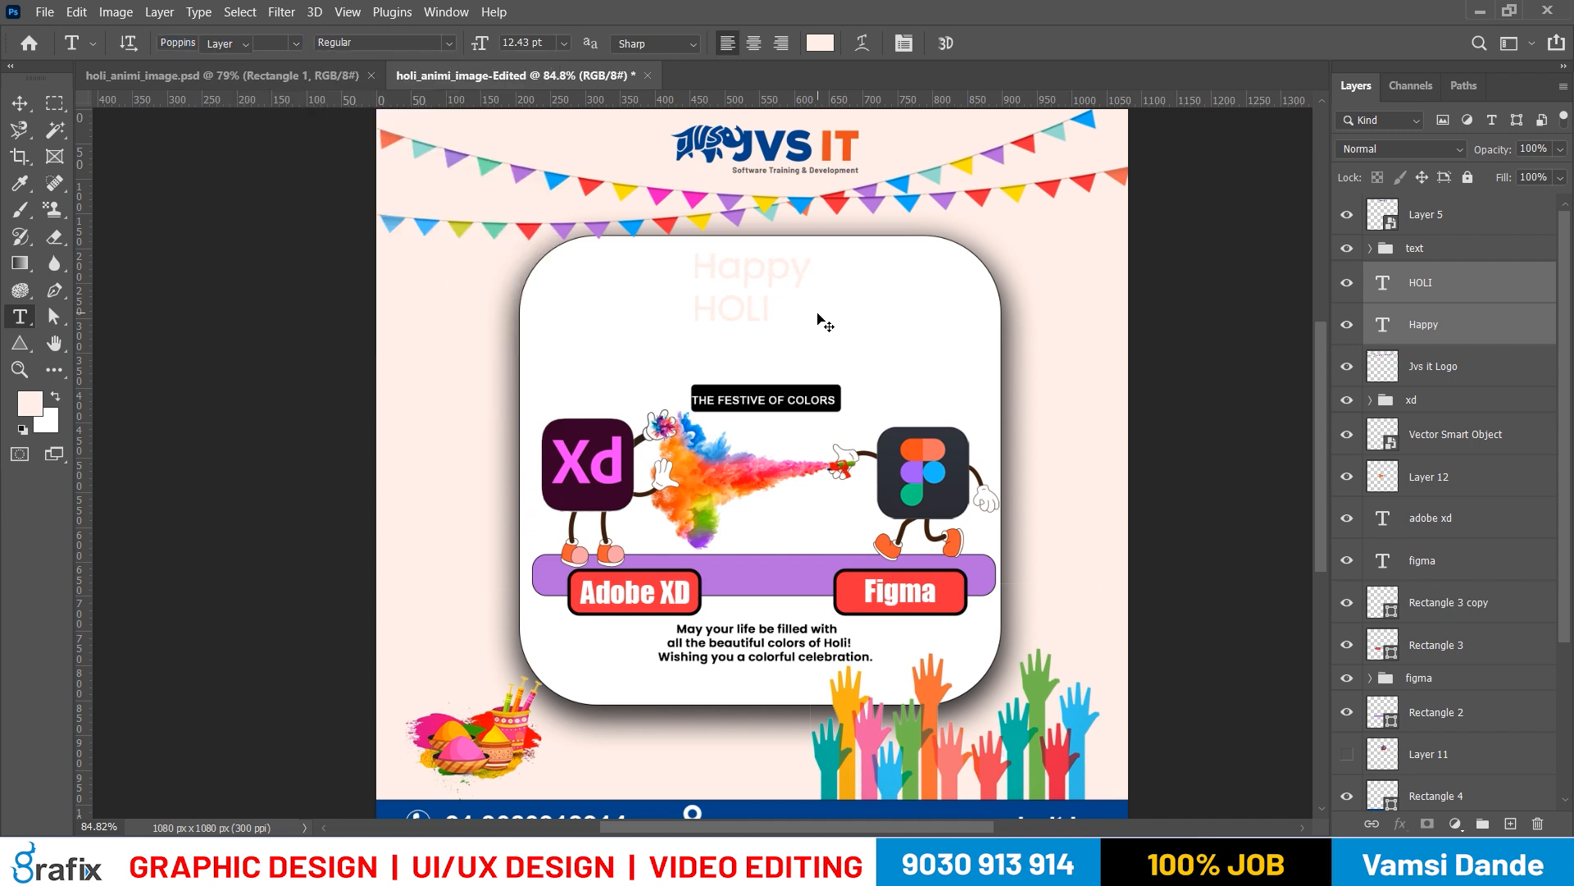
Enlarge both heading words together, and scale Happy alone back down to about 61%
key(ctrl+t)
drag(810, 321, 953, 372)
key(Return)
right_click(881, 293)
click(900, 304)
key(ctrl+t)
drag(932, 243, 836, 279)
key(Return)
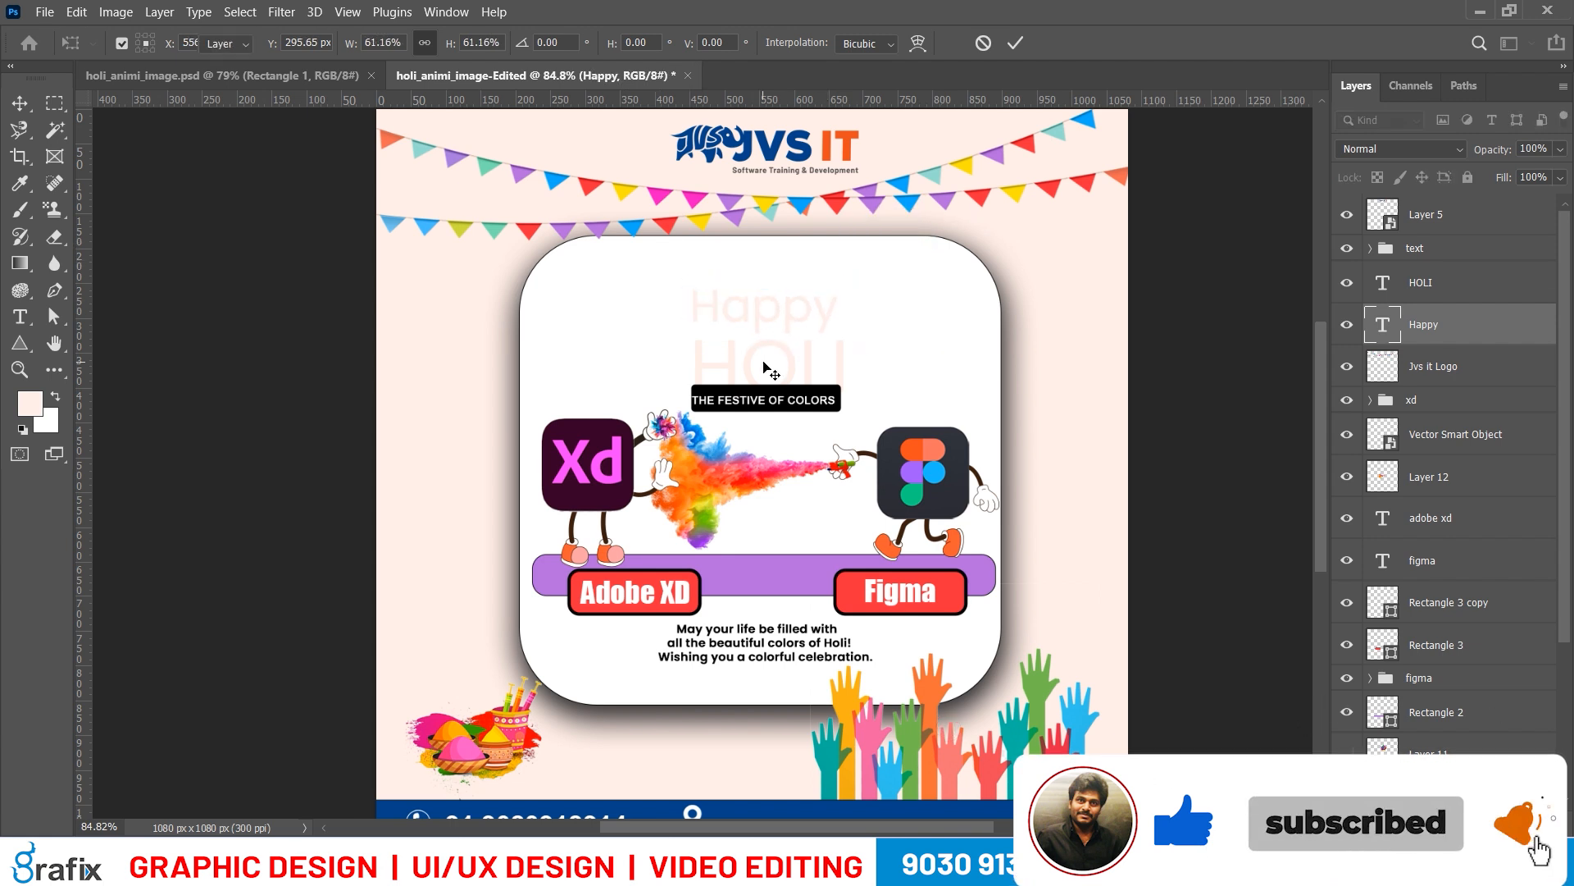
Move the heading words up clear of the tagline box and scale Happy down further above HOLI
right_click(771, 349)
shift+click(792, 357)
drag(790, 351, 792, 289)
right_click(797, 281)
click(822, 292)
key(ctrl+t)
key(Escape)
key(ctrl+t)
key(Return)
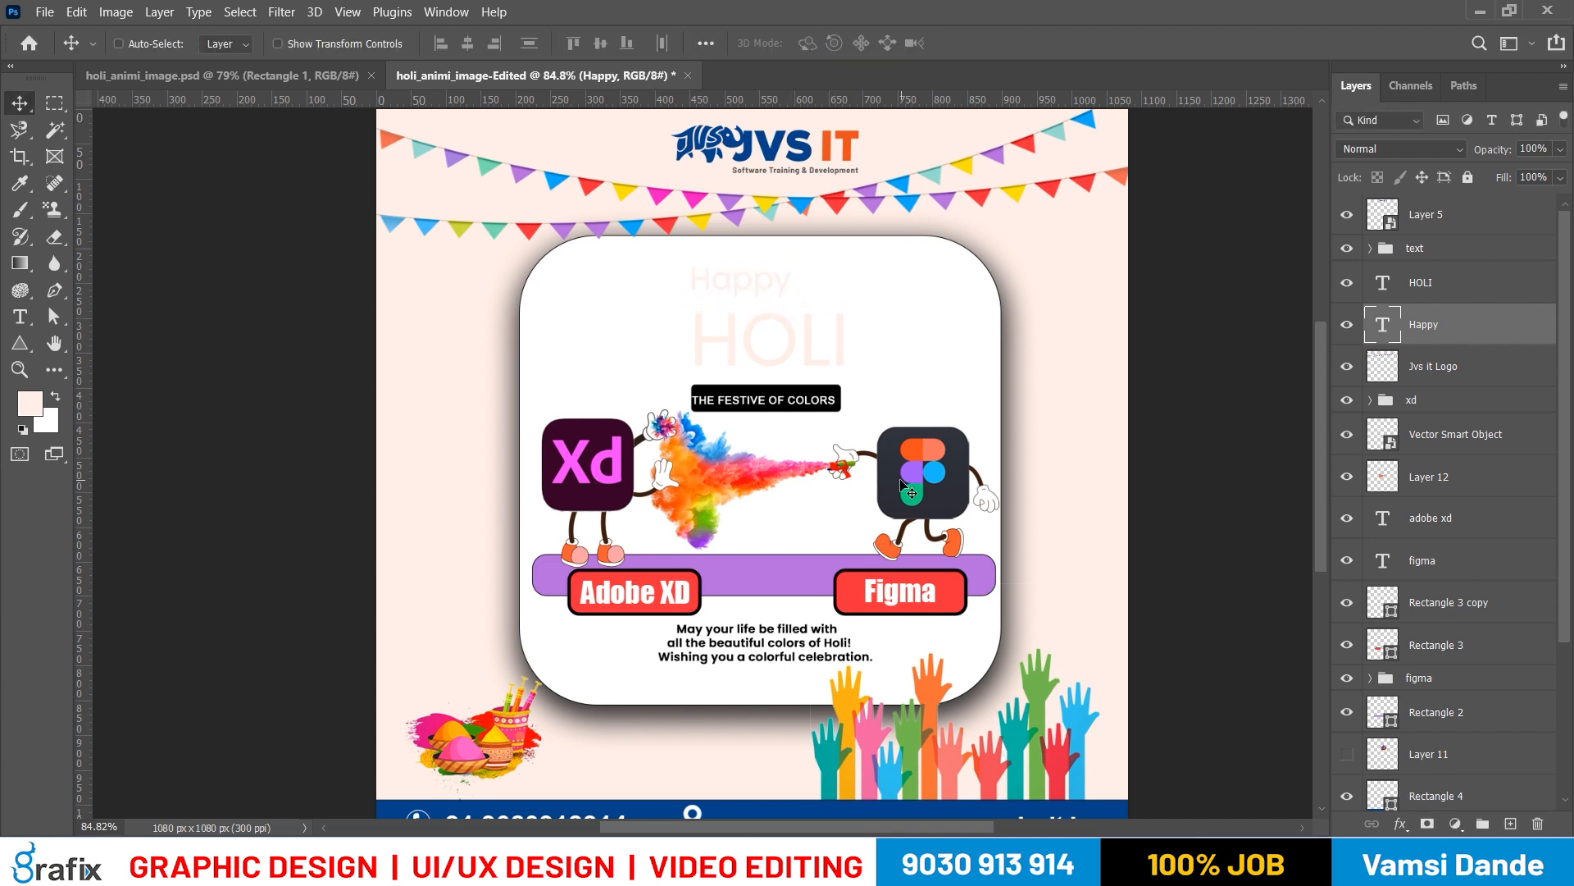
Give the HOLI text a bolder Poppins weight
right_click(804, 343)
click(824, 353)
key(t)
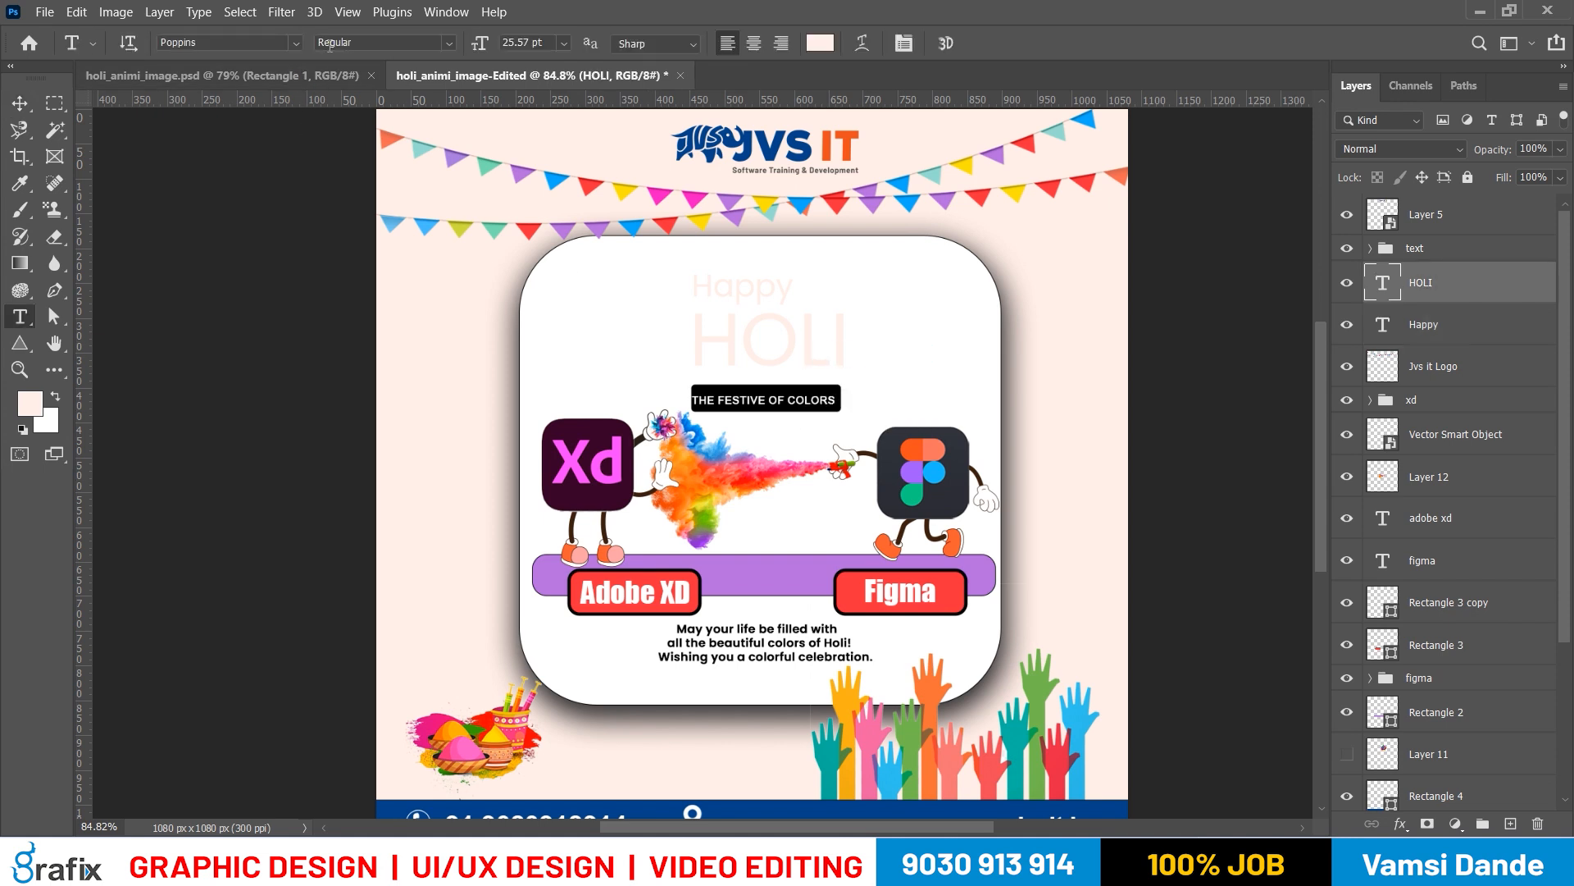
click(437, 46)
click(394, 253)
key(v)
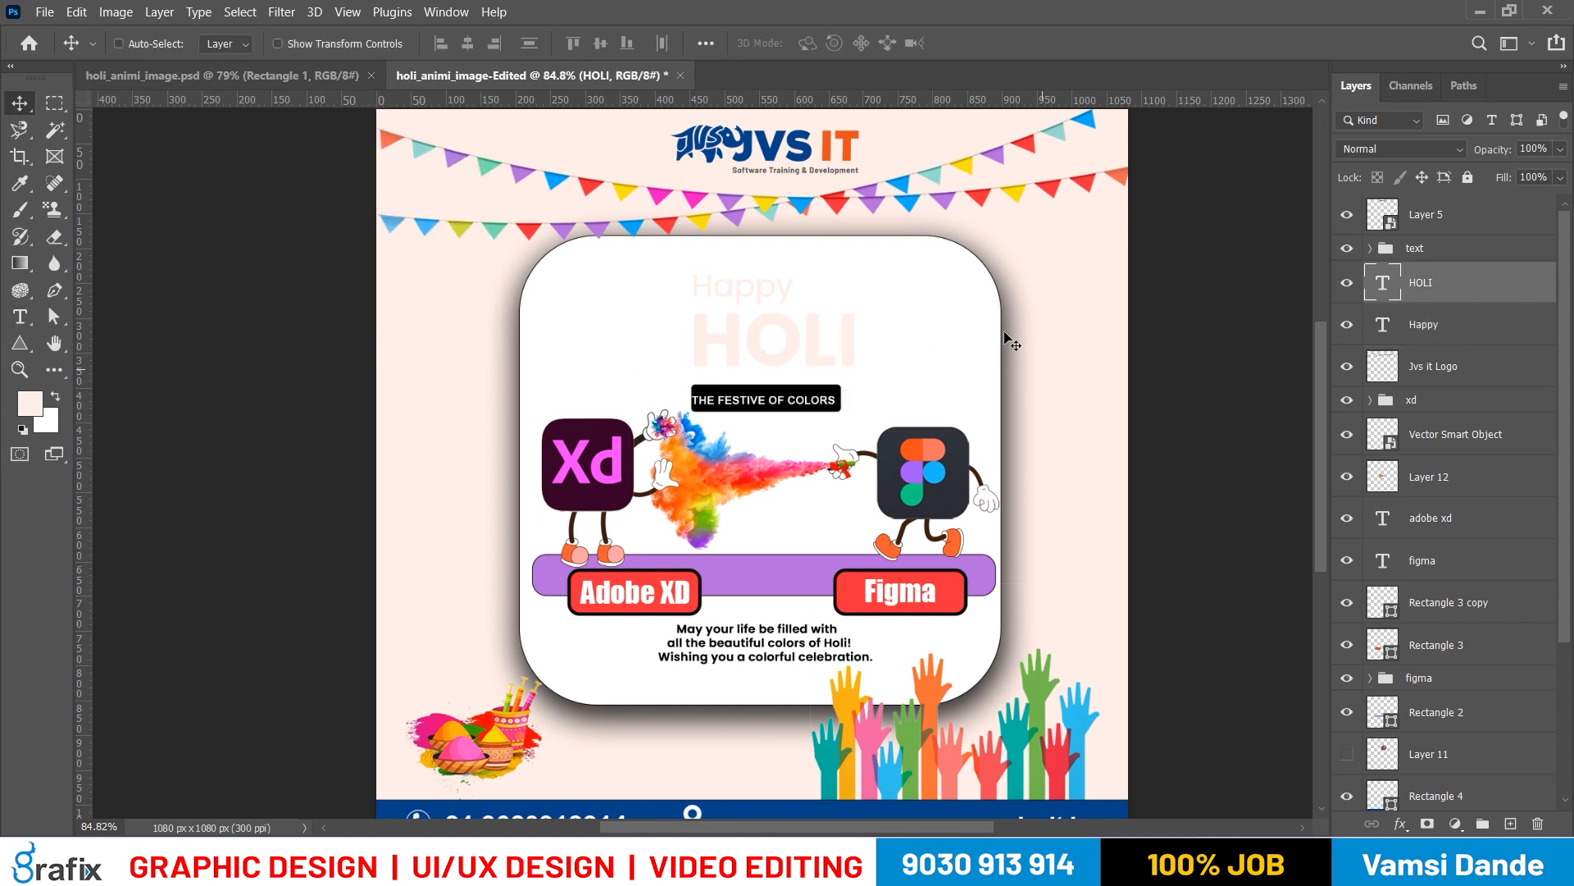
Sample the orange of IT in the JVS IT logo and fill the HOLI text with it
key(i)
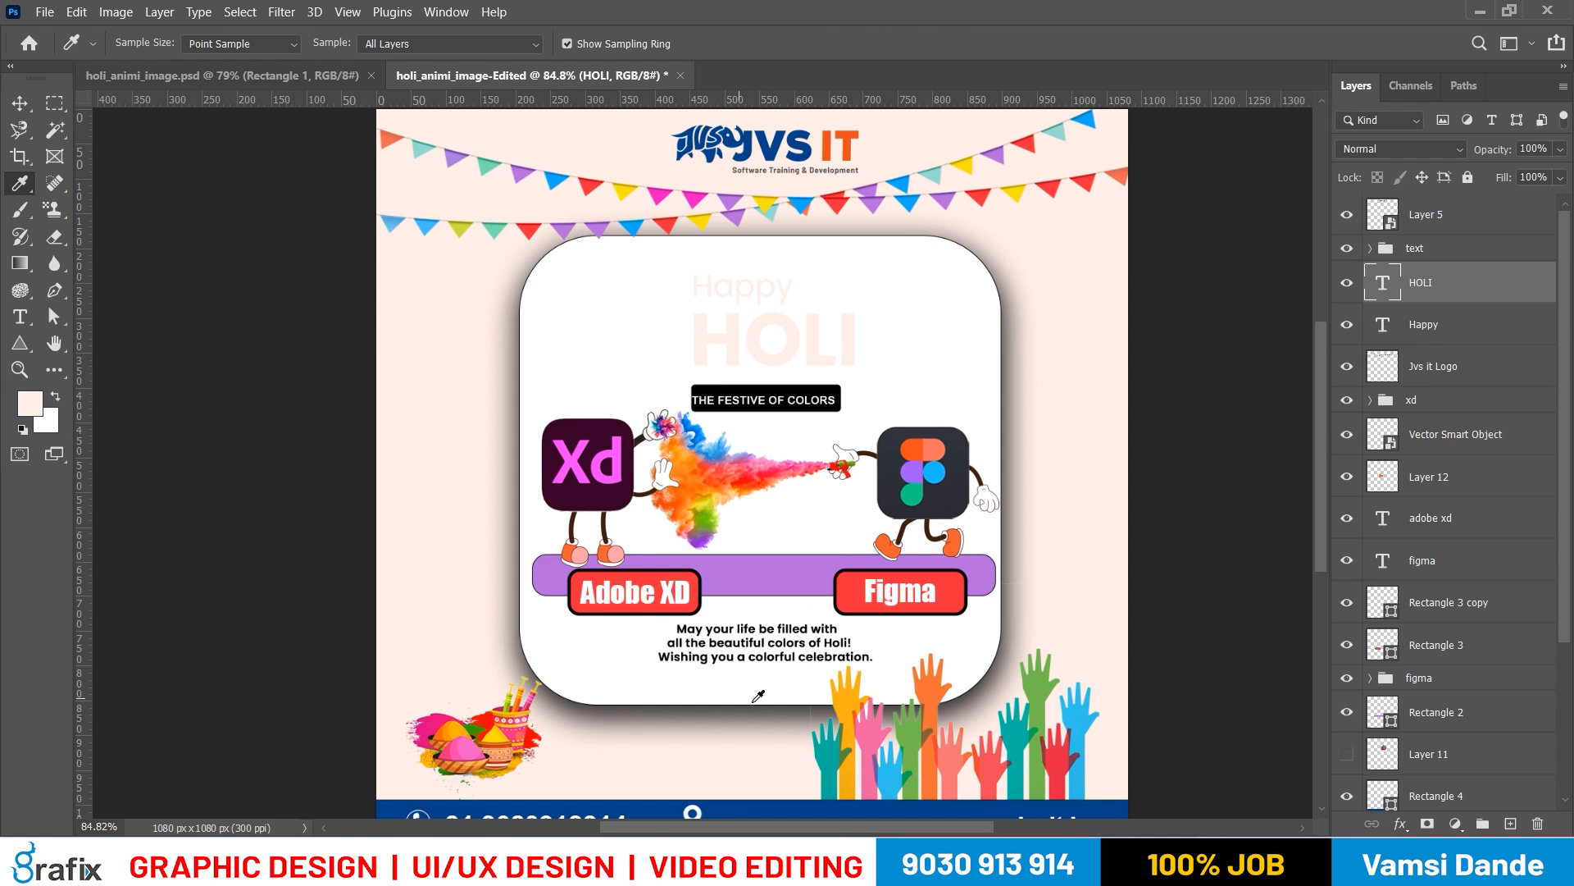
click(810, 148)
click(834, 148)
key(alt+BackSpace)
key(v)
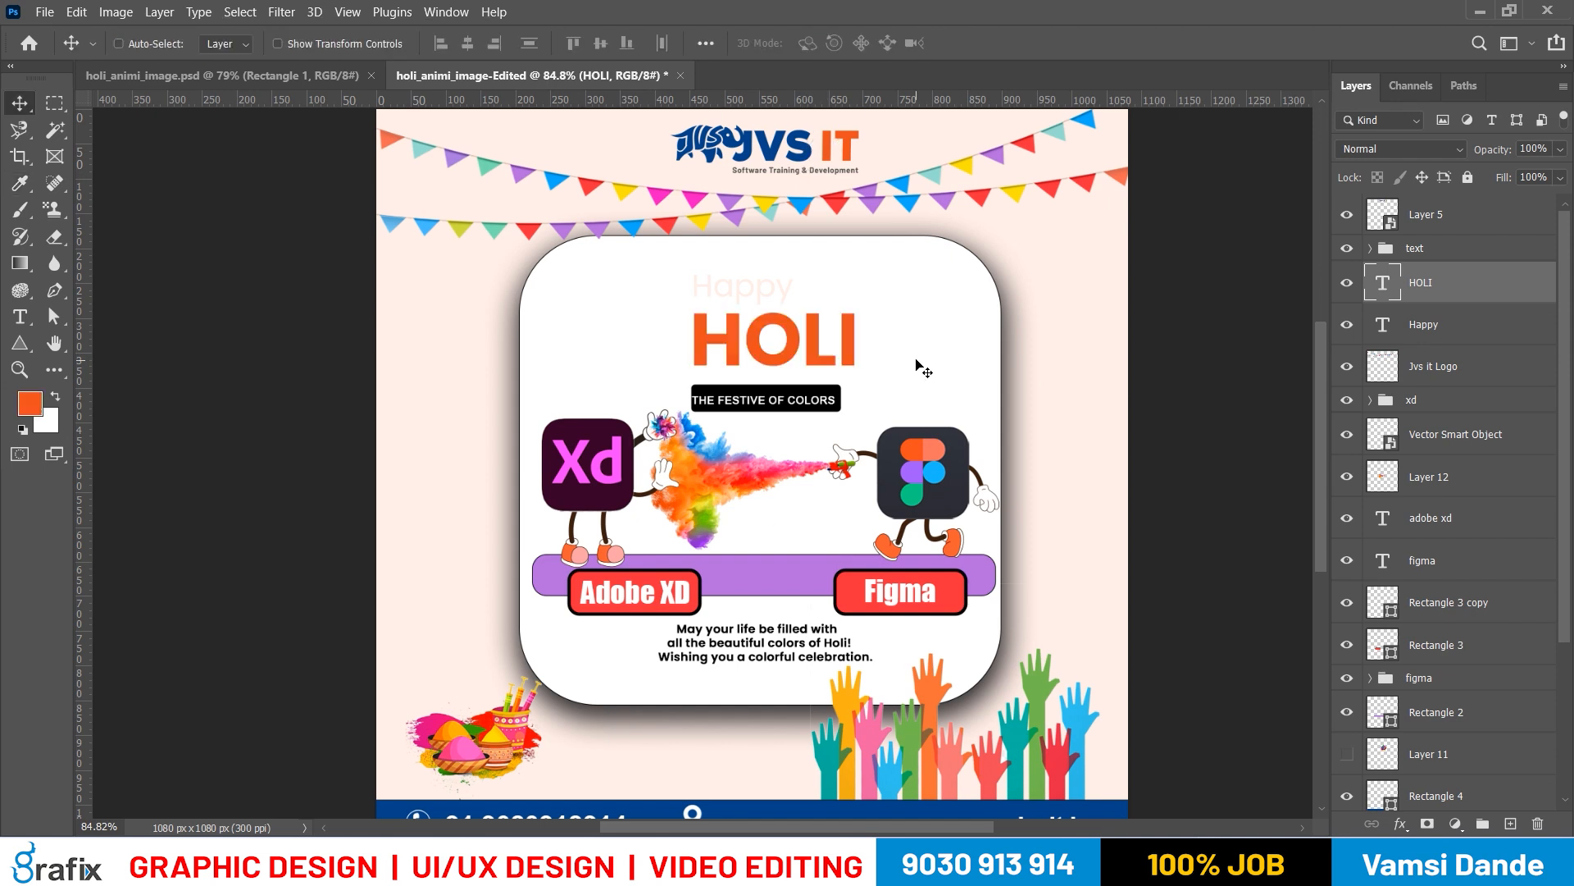
Select the Happy text and fill it with the default black
right_click(769, 291)
click(787, 292)
key(d)
key(alt+BackSpace)
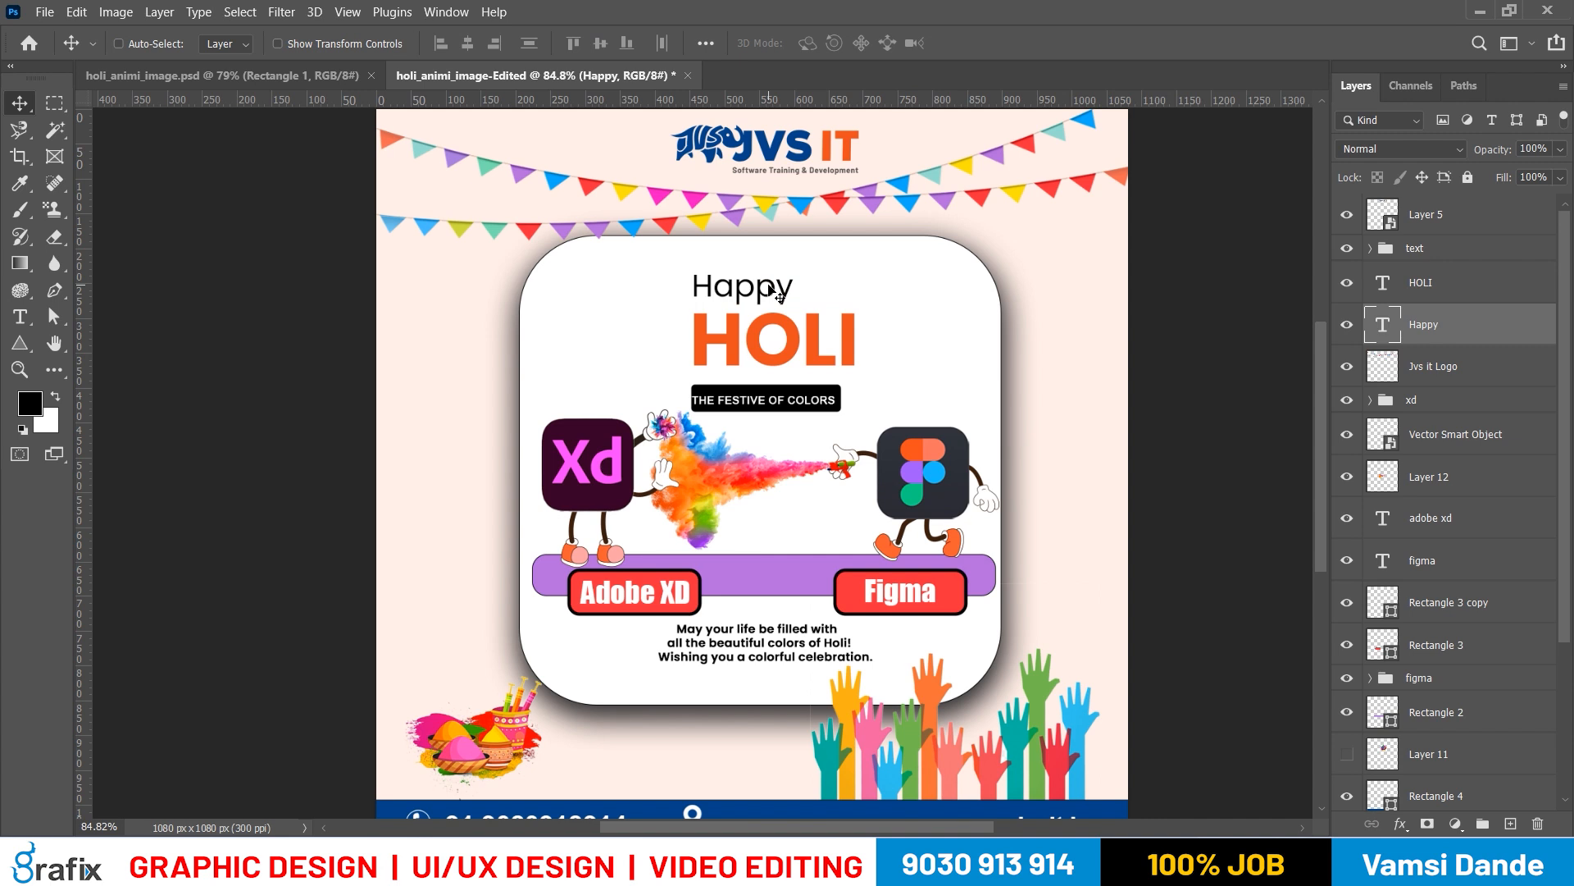
Select the Happy and HOLI texts together and nudge them up within the card
right_click(792, 331)
shift+click(792, 331)
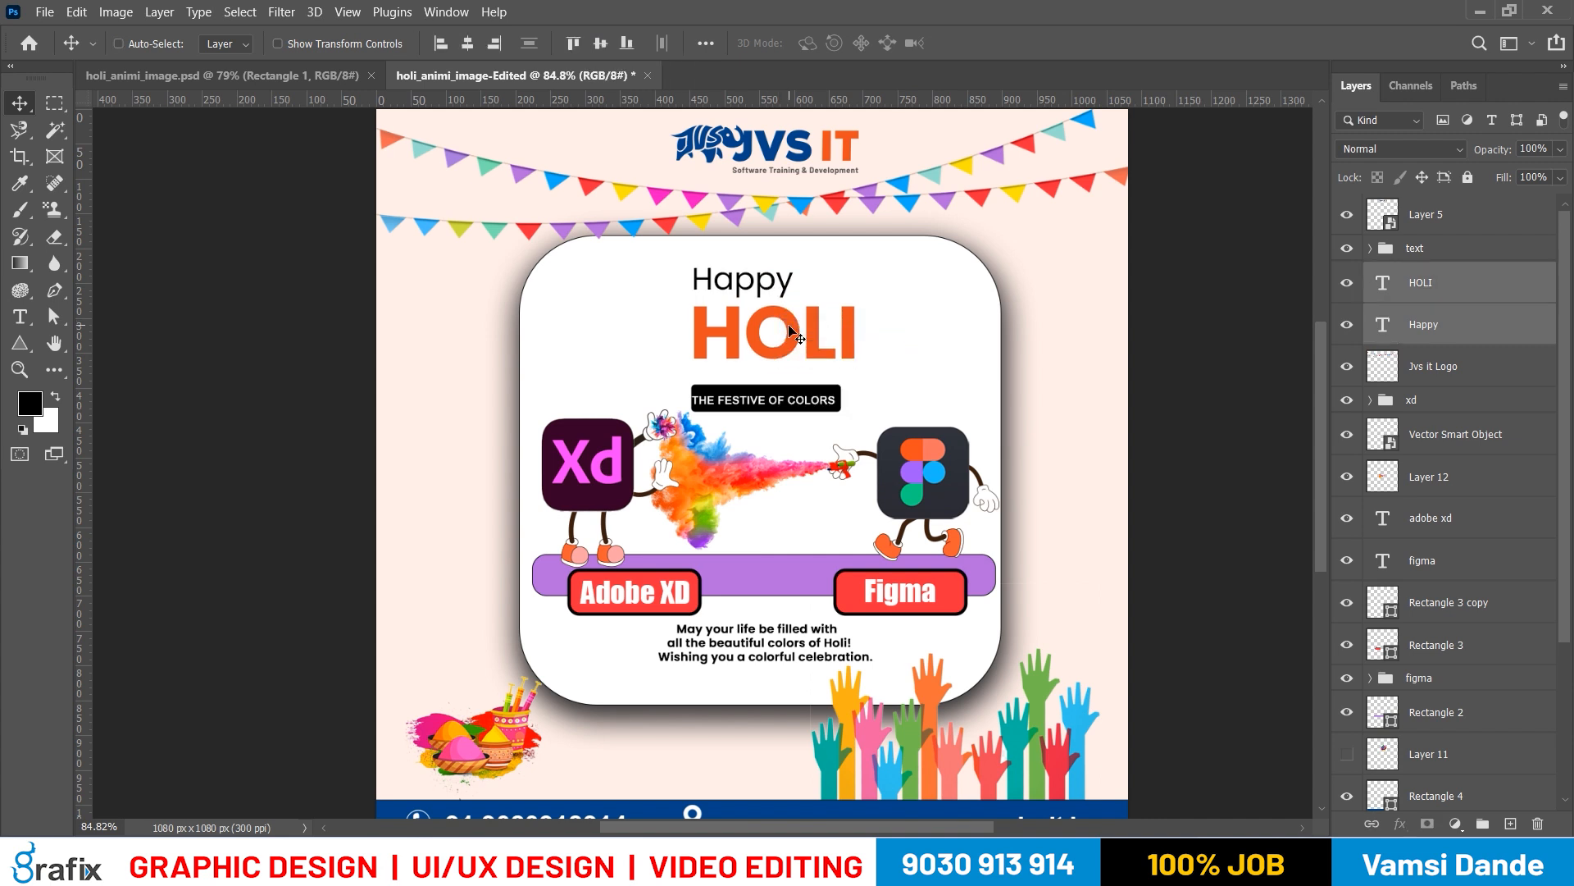
key(shift+Left)
key(shift+Right)
key(shift+Up)
key(shift+Up)
Align Happy and HOLI on their horizontal centres and nudge the pair slightly down
right_click(794, 278)
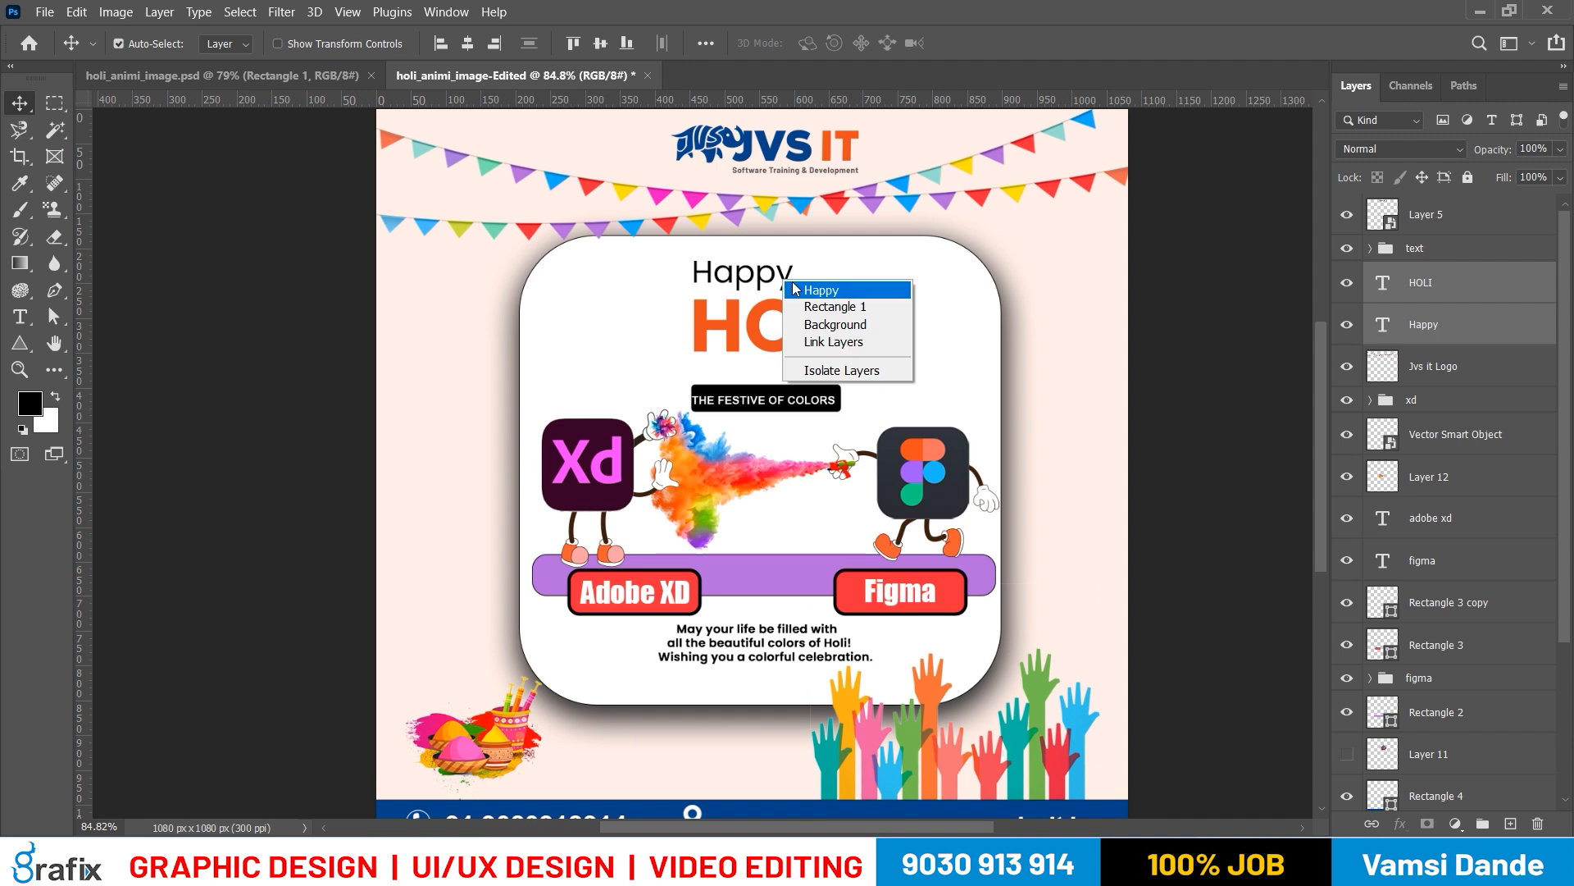
click(832, 292)
ctrl+shift+right_click(789, 269)
ctrl+shift+click(812, 280)
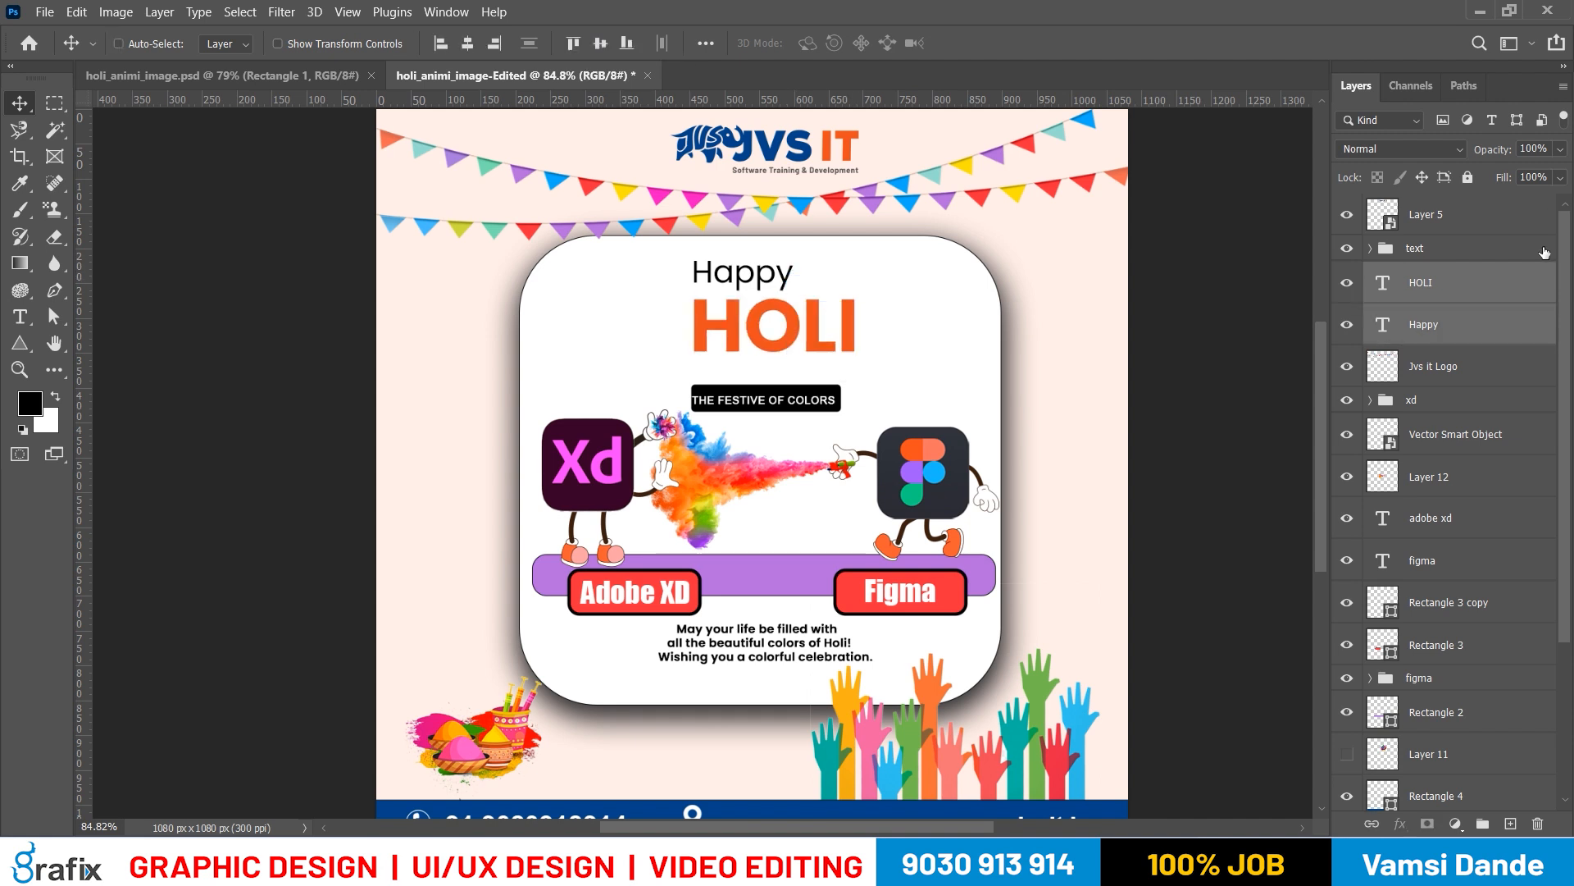
click(469, 45)
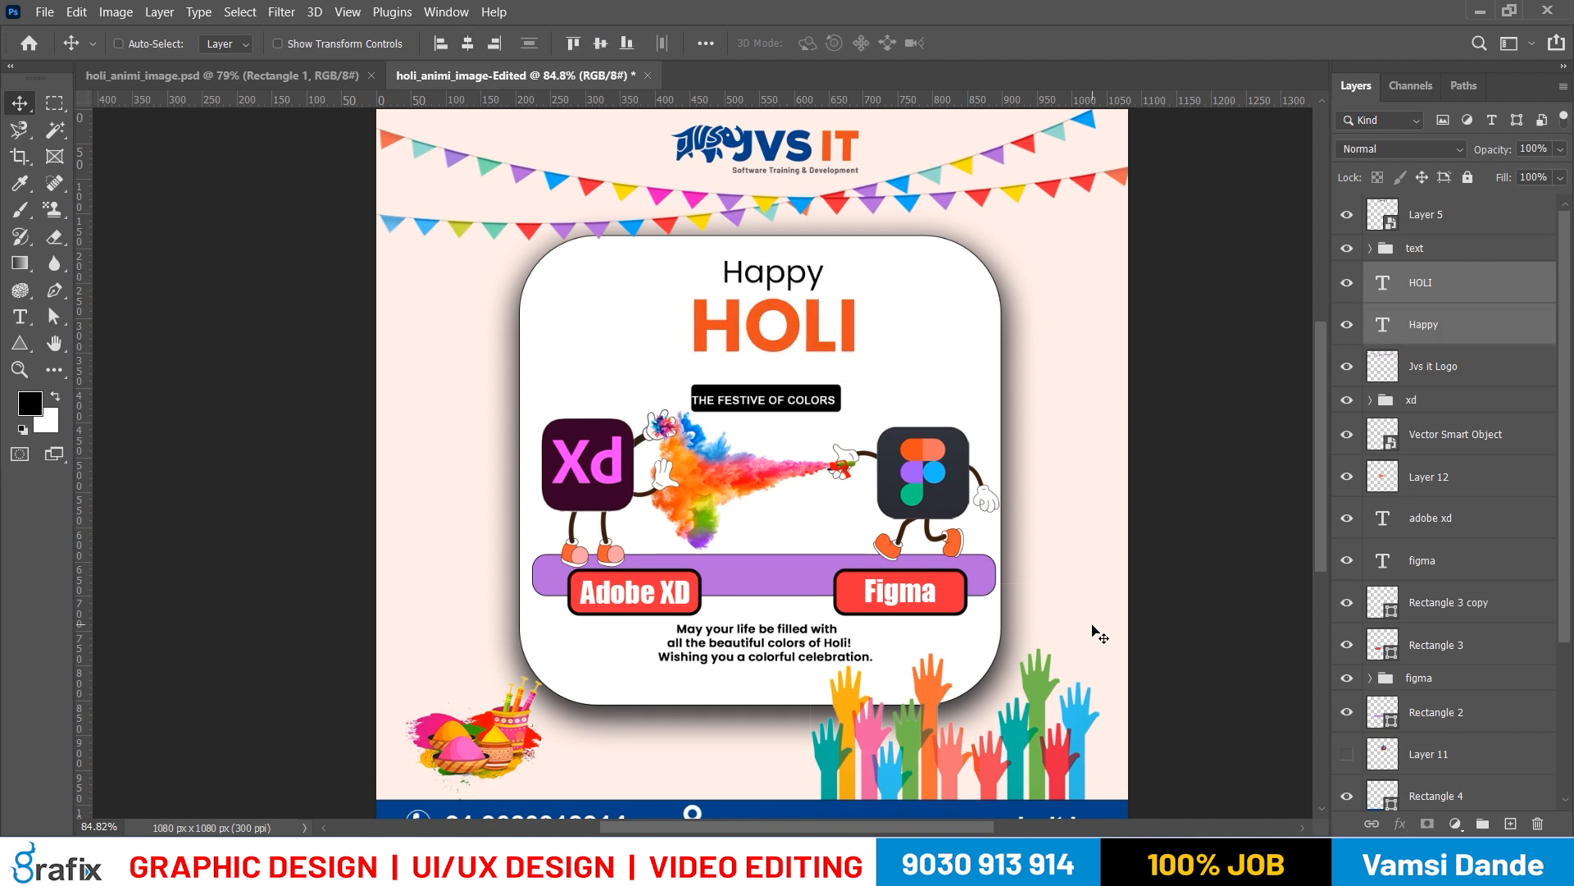
key(shift+Down)
Scale the Happy text down slightly to about 8.11 pt, keeping it above HOLI
right_click(756, 270)
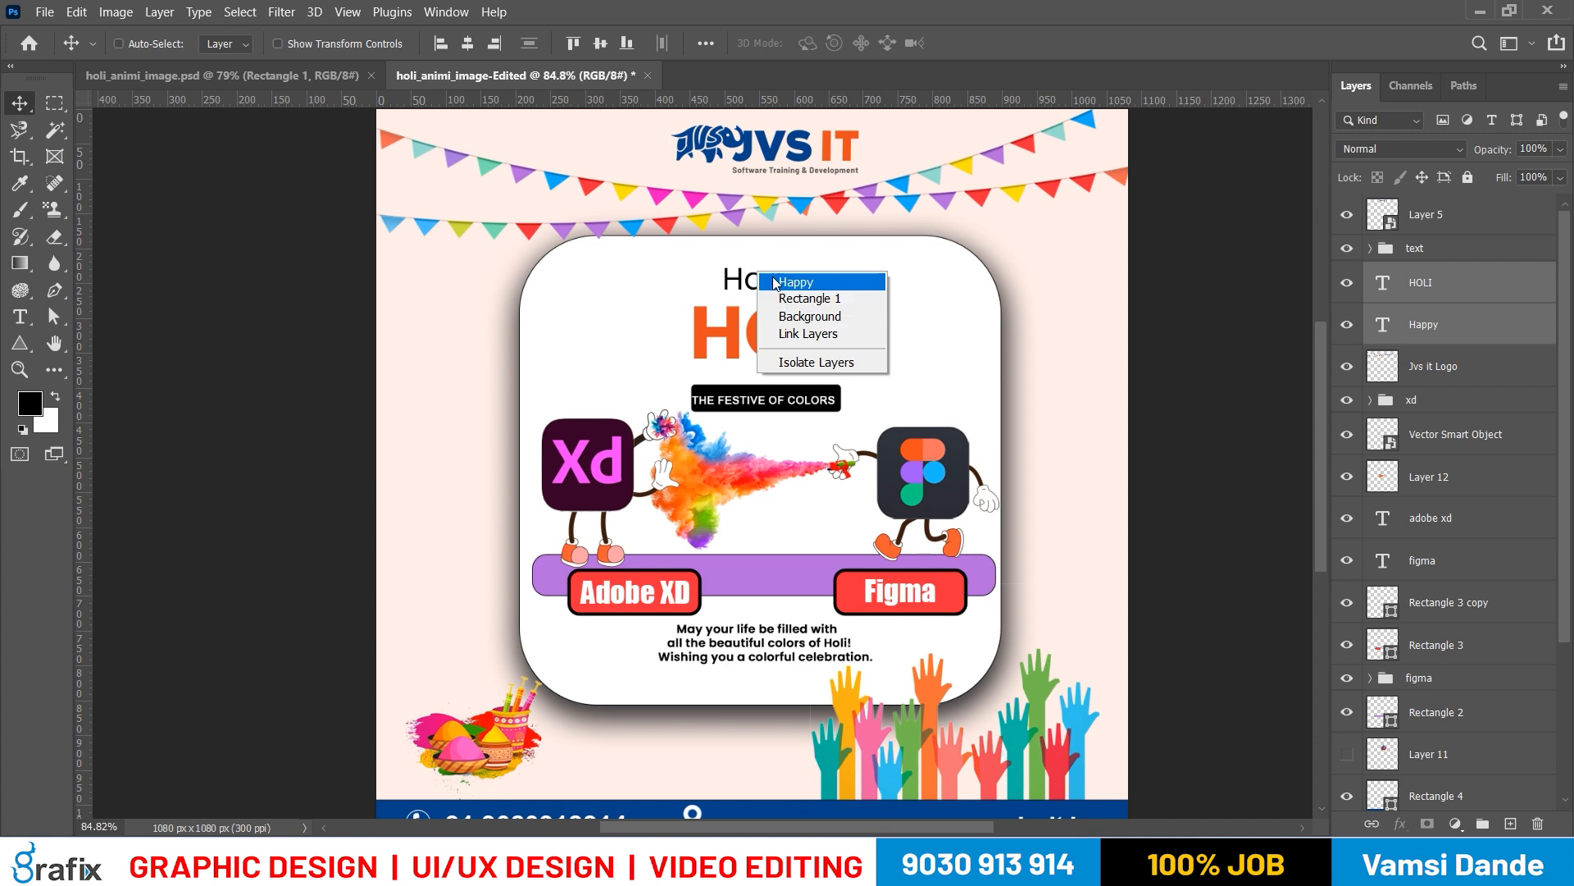
click(779, 278)
key(ctrl+t)
drag(821, 307, 810, 304)
key(Return)
Set the Happy text in all caps and reduce its font size to 6.98 pt
key(t)
key(Return)
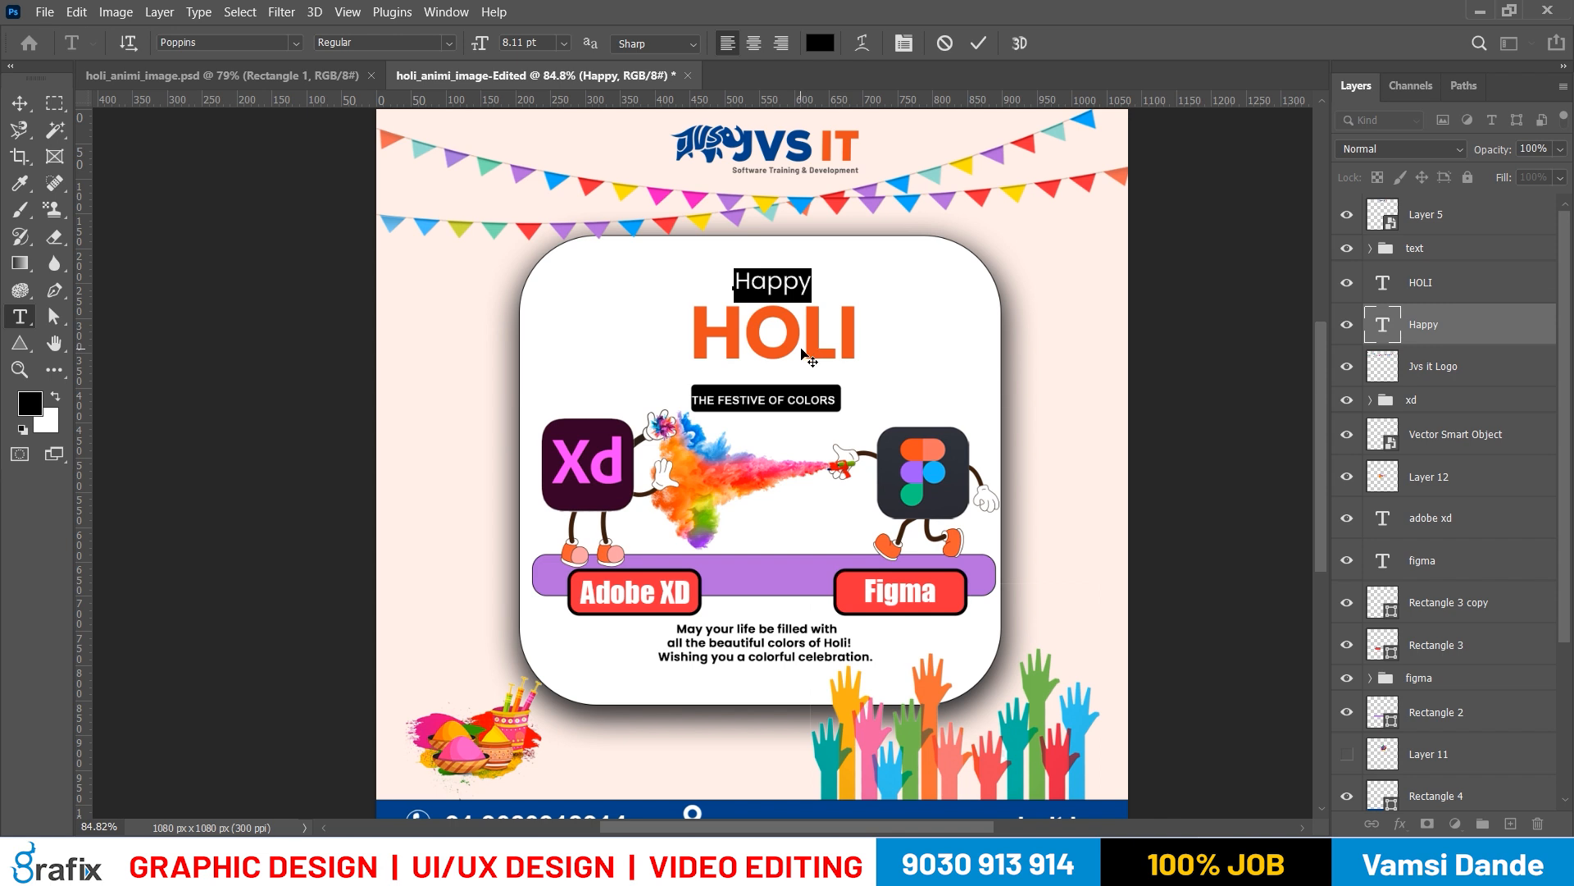
key(ctrl+shift+k)
key(ctrl+shift+comma)
key(ctrl+shift+comma)
key(ctrl+shift+comma)
key(ctrl+shift+comma)
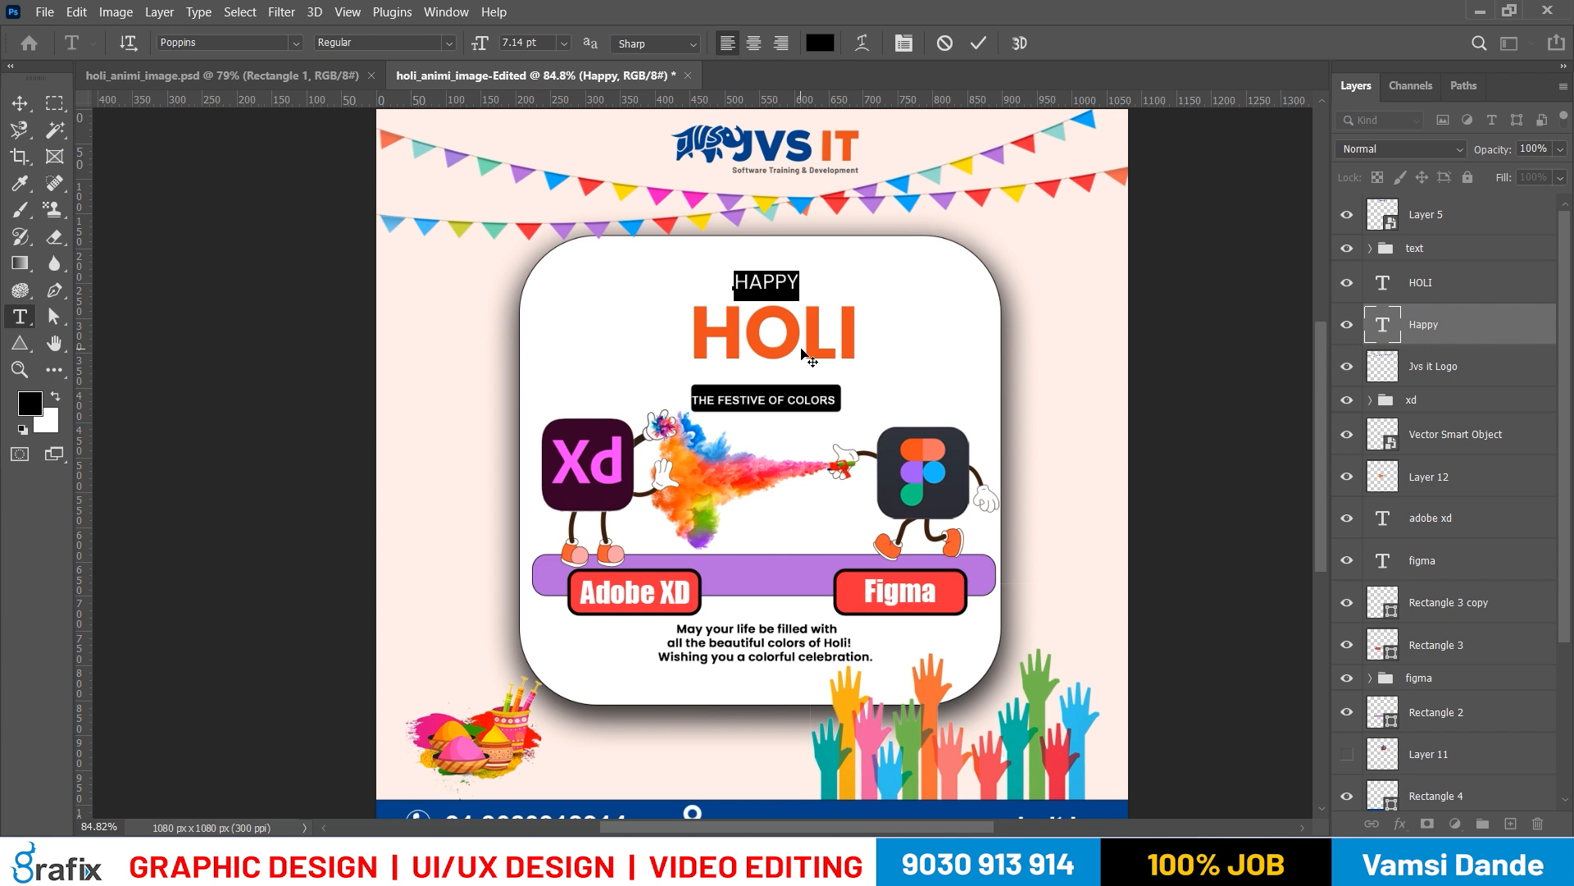
key(ctrl+shift+comma)
key(ctrl+shift+comma)
key(ctrl+shift+comma)
key(ctrl+shift+comma)
Open the character settings beside the card and toggle All Caps for HAPPY, leaving it on
key(ctrl+t)
key(ctrl+t)
key(ctrl+t)
key(ctrl+t)
key(ctrl+t)
key(ctrl+t)
key(ctrl+t)
key(ctrl+t)
key(ctrl+t)
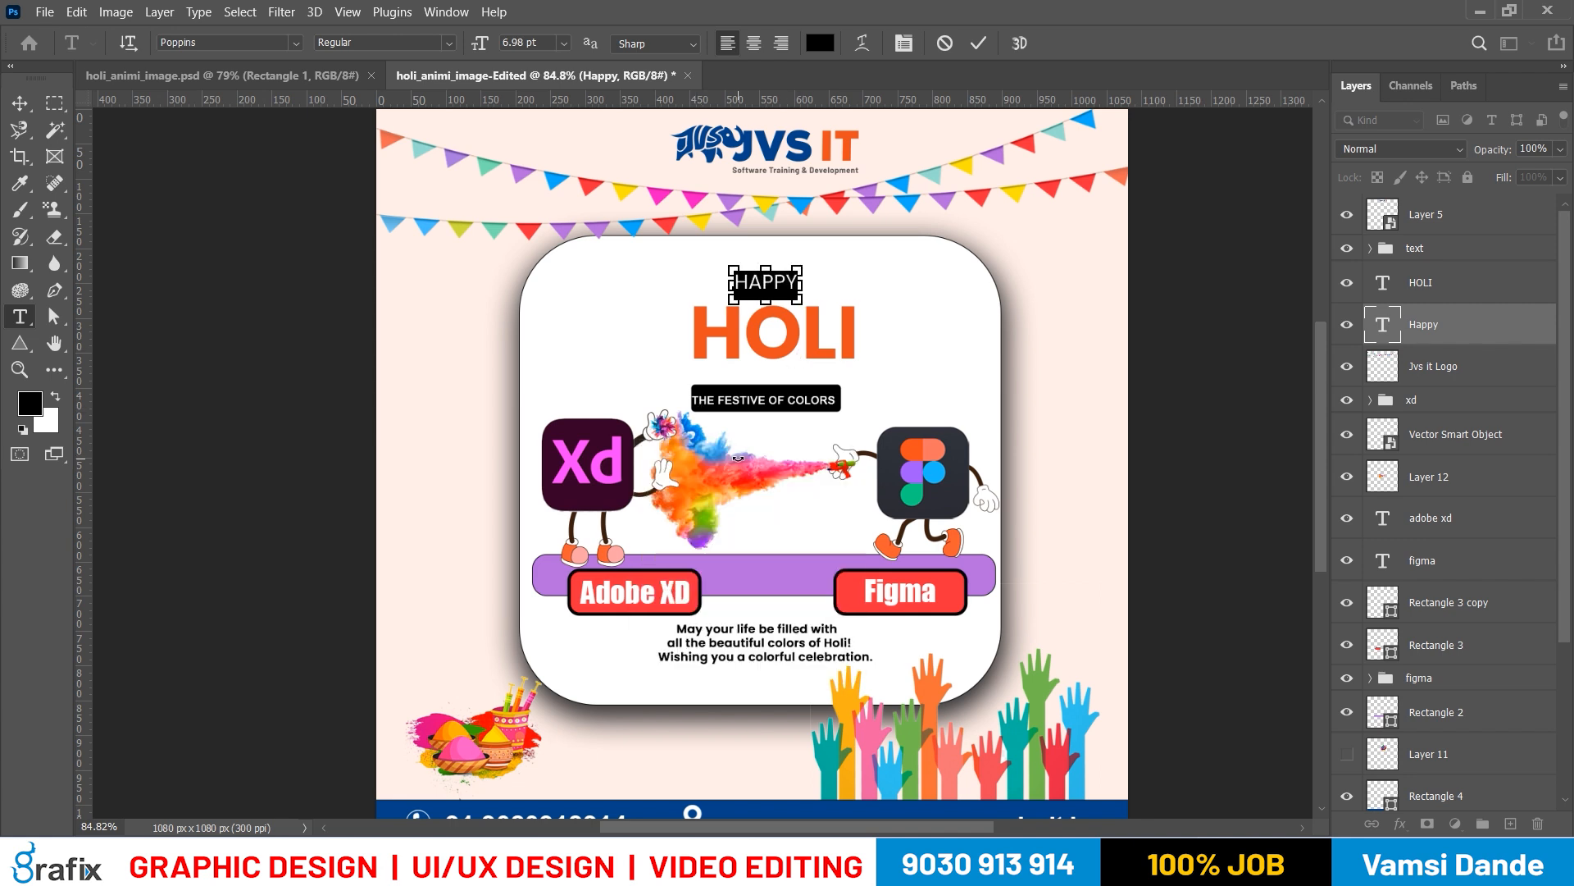
drag(775, 447, 1050, 268)
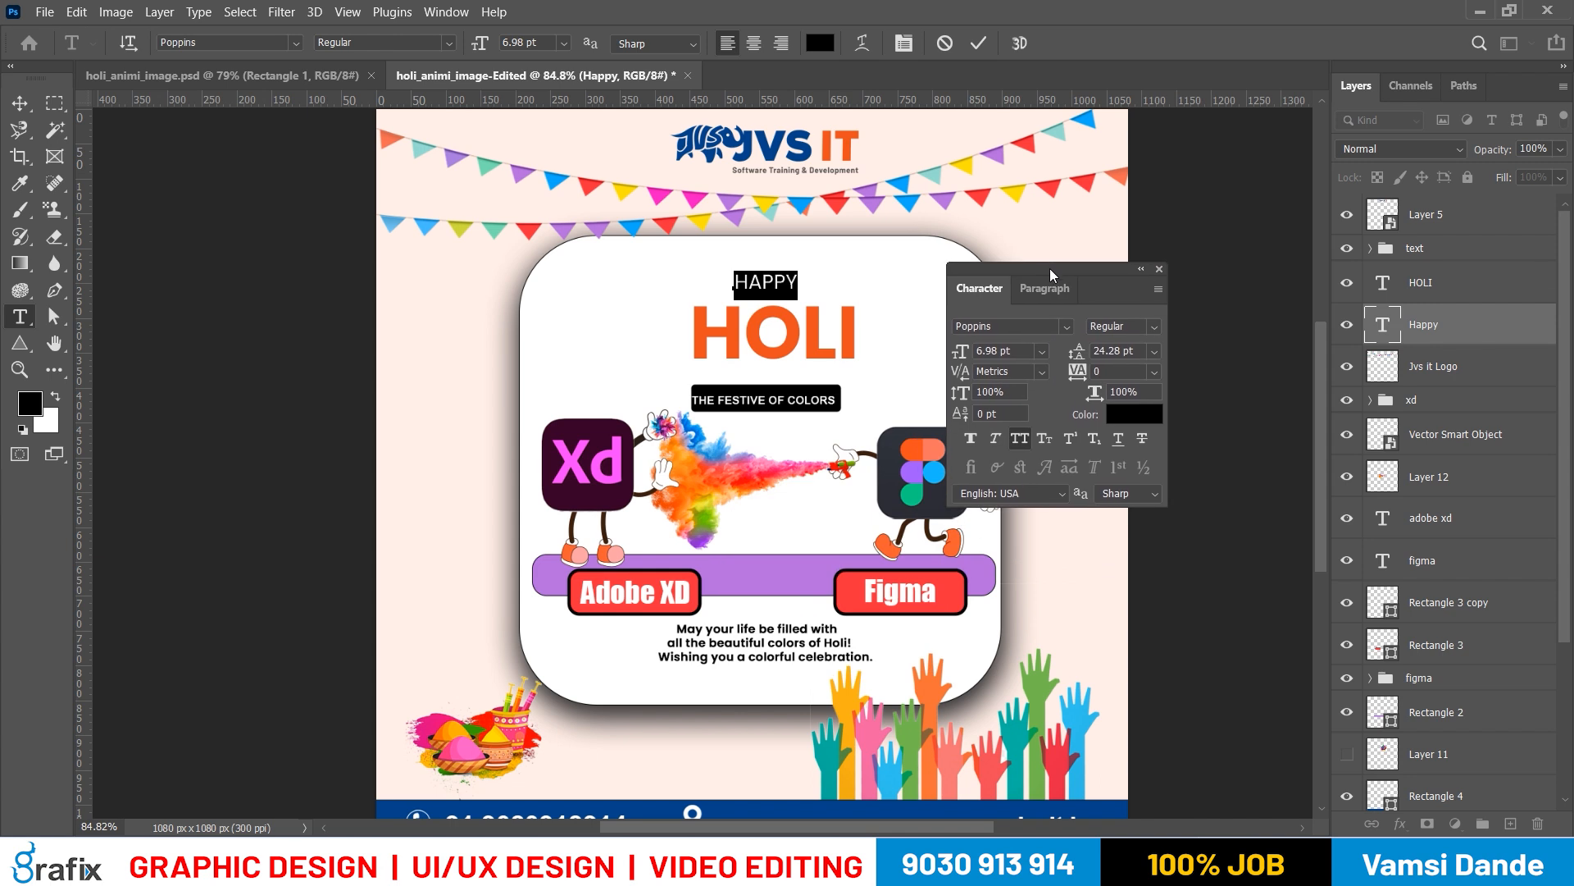
click(1025, 435)
click(1026, 436)
click(1026, 435)
click(1026, 435)
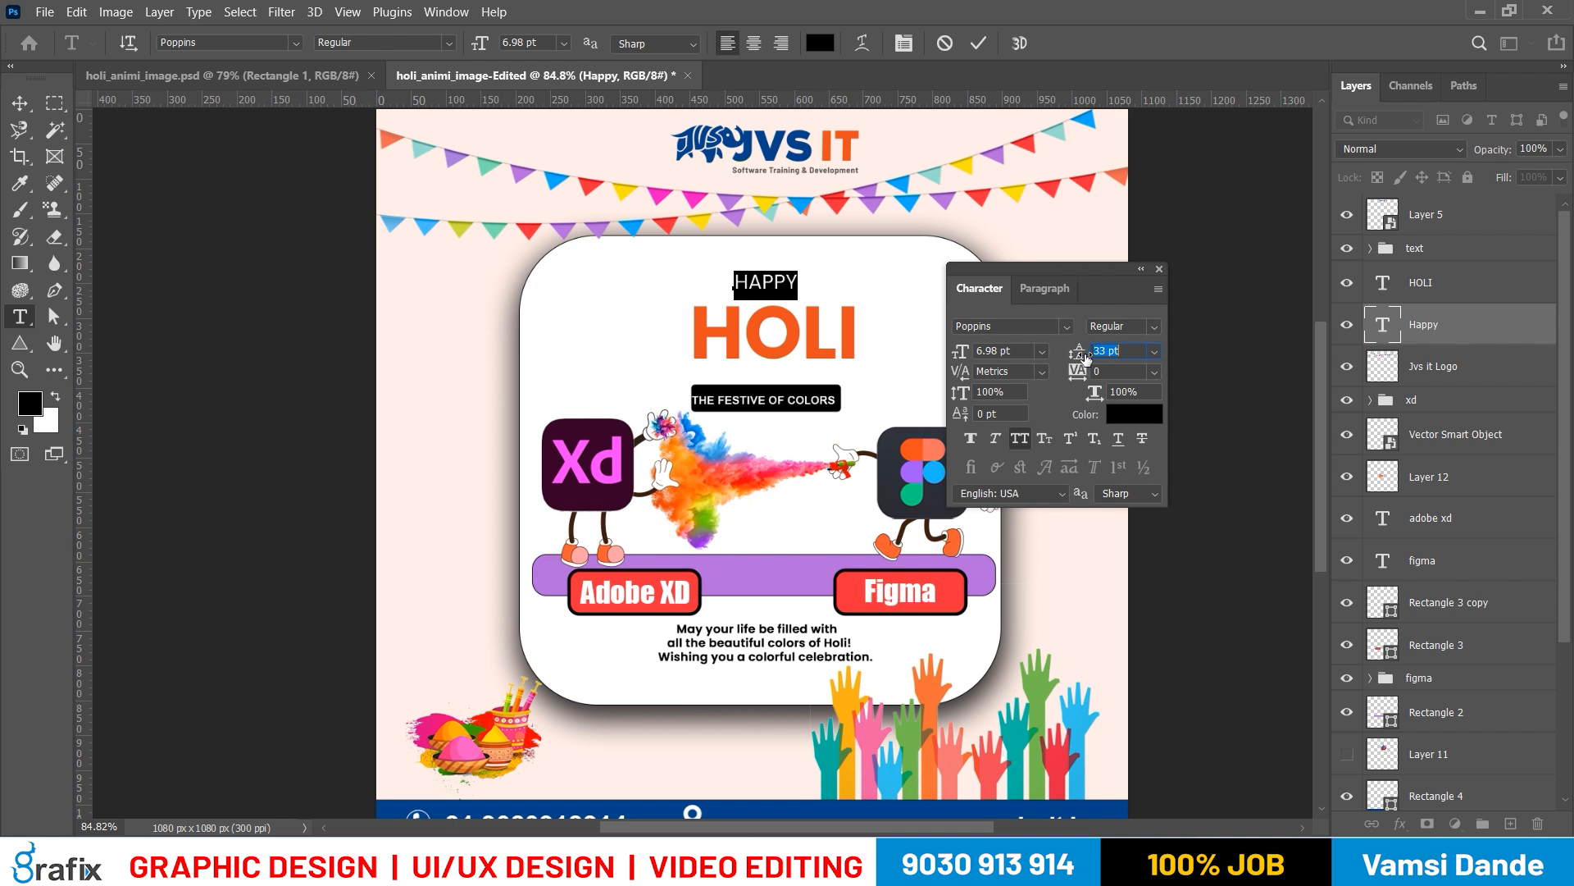
Set the HAPPY text's leading to Auto and its tracking to 480
click(1153, 350)
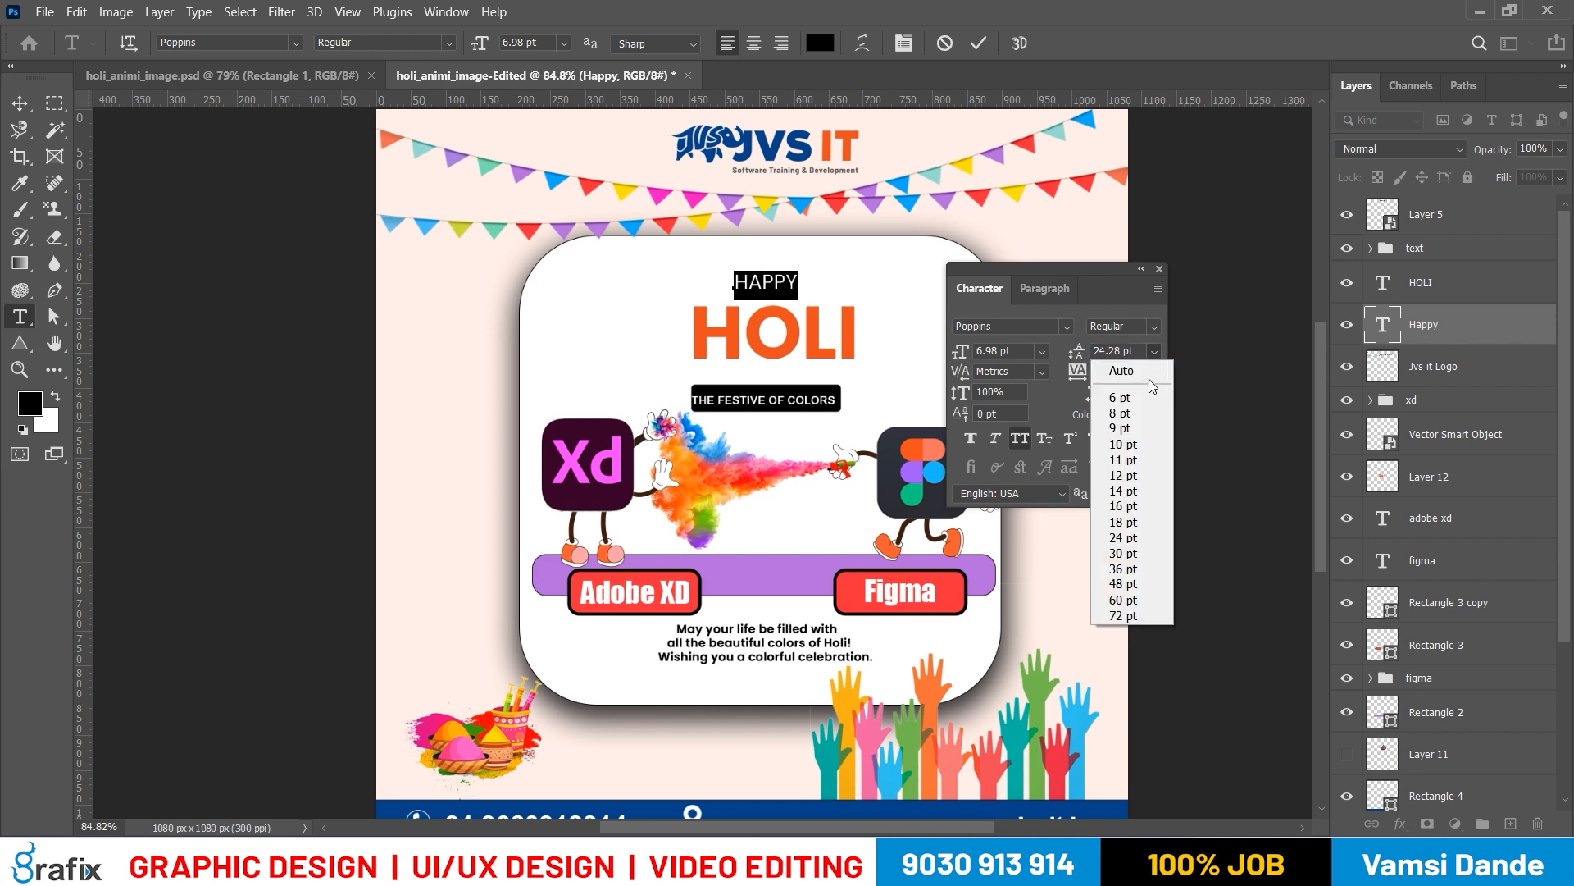
click(1135, 371)
drag(1081, 374, 1230, 605)
key(ctrl+Return)
Nudge the widely spaced HAPPY text left until it sits centred above HOLI
key(v)
key(shift+Left)
key(shift+Left)
key(shift+Left)
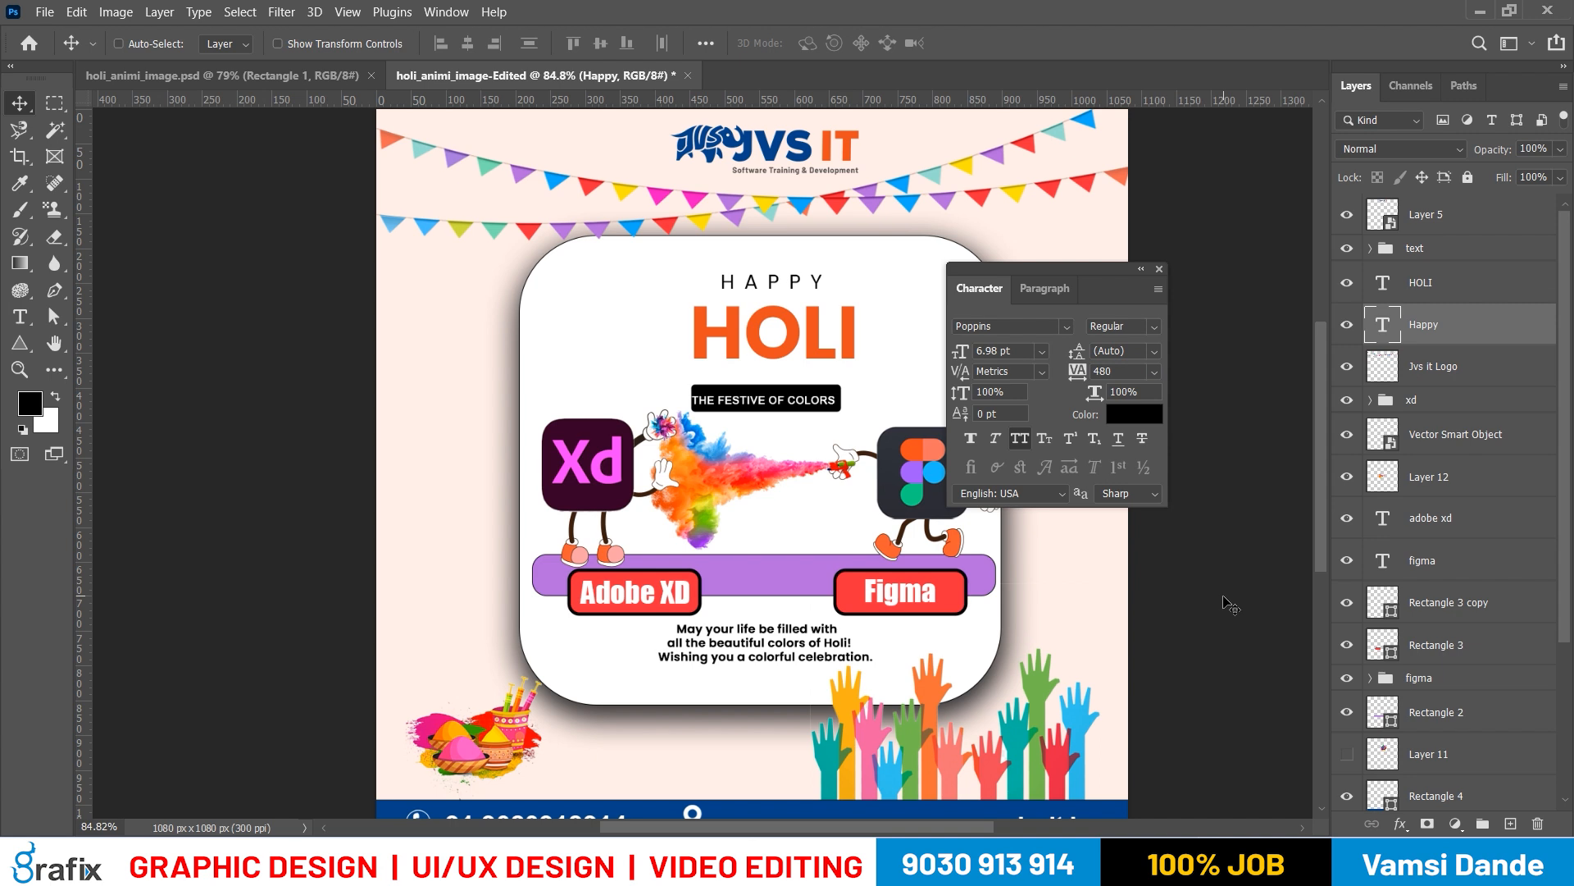
key(Right)
Move HAPPY and HOLI slightly up together and preview the poster with the panels hidden
shift+right_click(823, 369)
shift+right_click(819, 354)
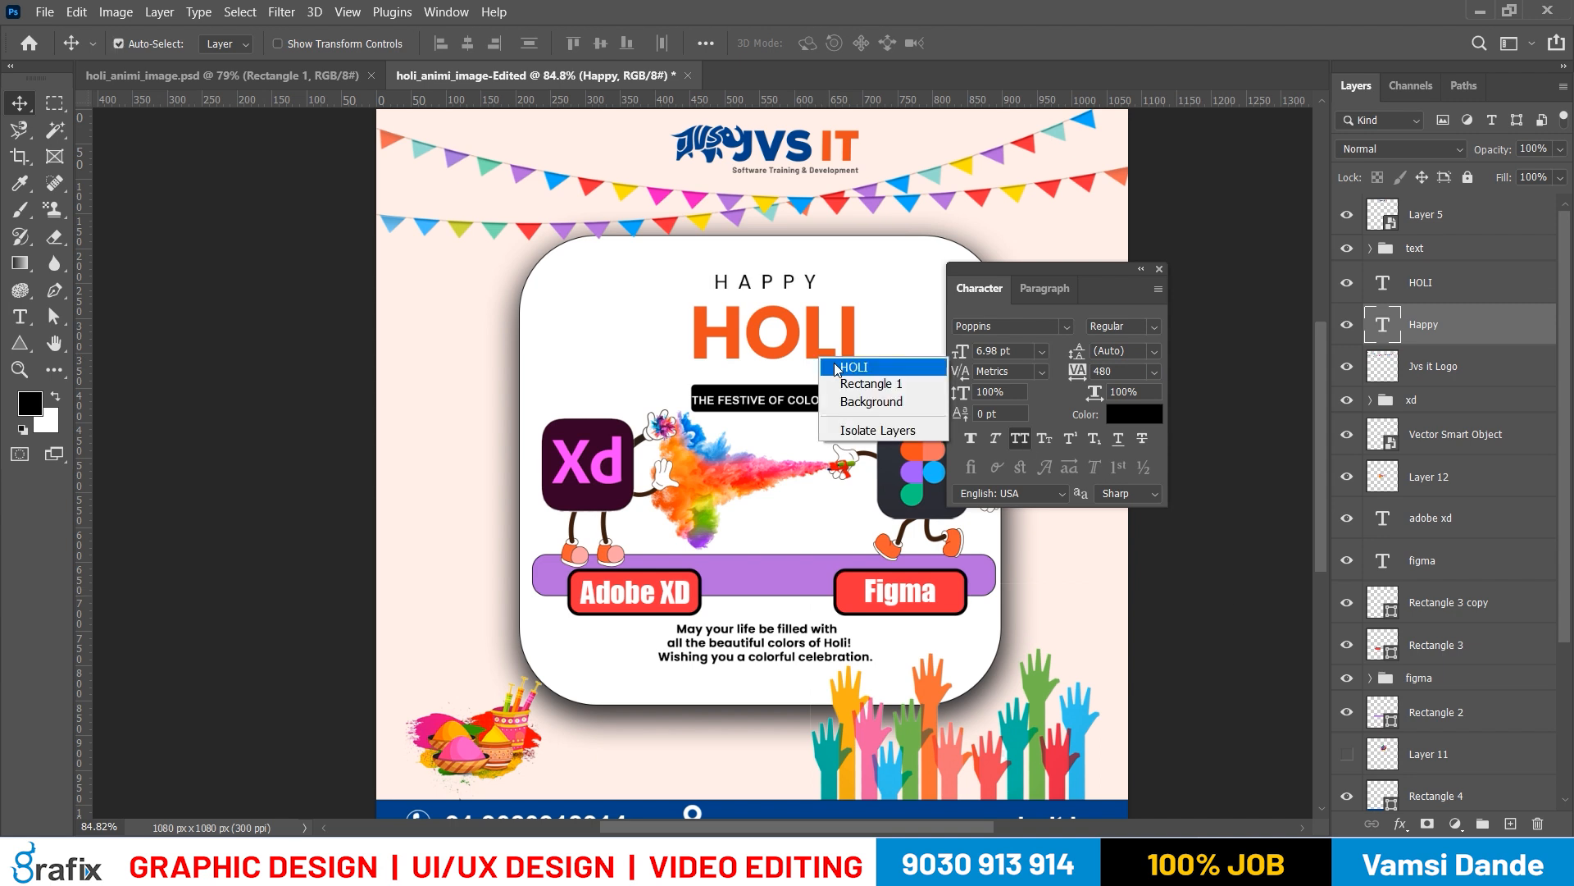
shift+click(833, 364)
drag(823, 349, 825, 345)
key(Tab)
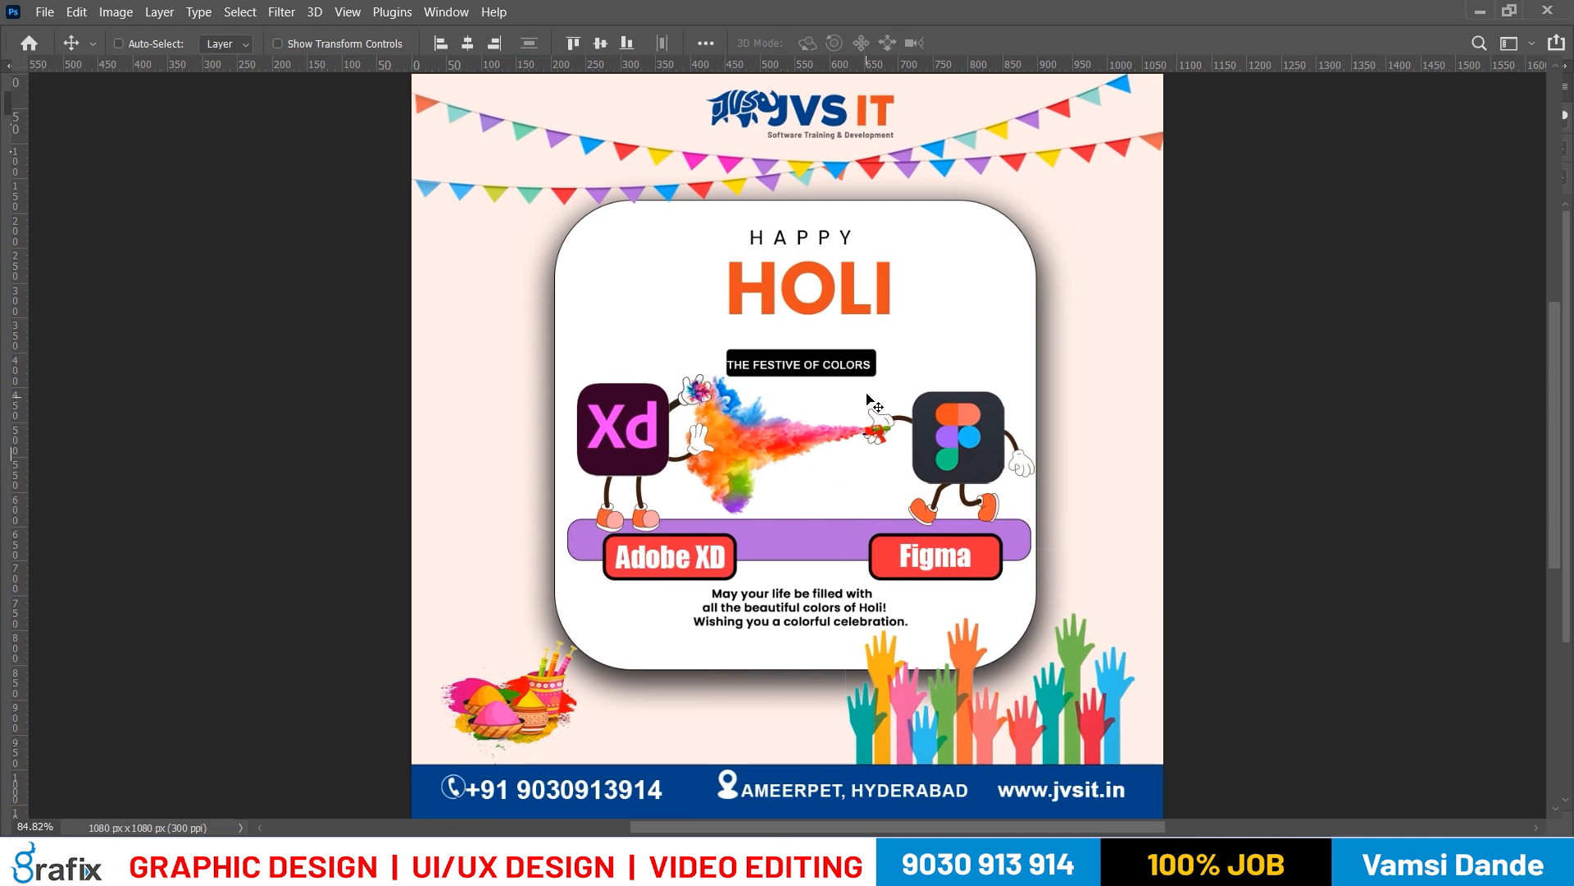
key(Tab)
Select the text group containing THE FESTIVE OF COLORS tagline and expand it to reach its layers
drag(761, 419, 760, 426)
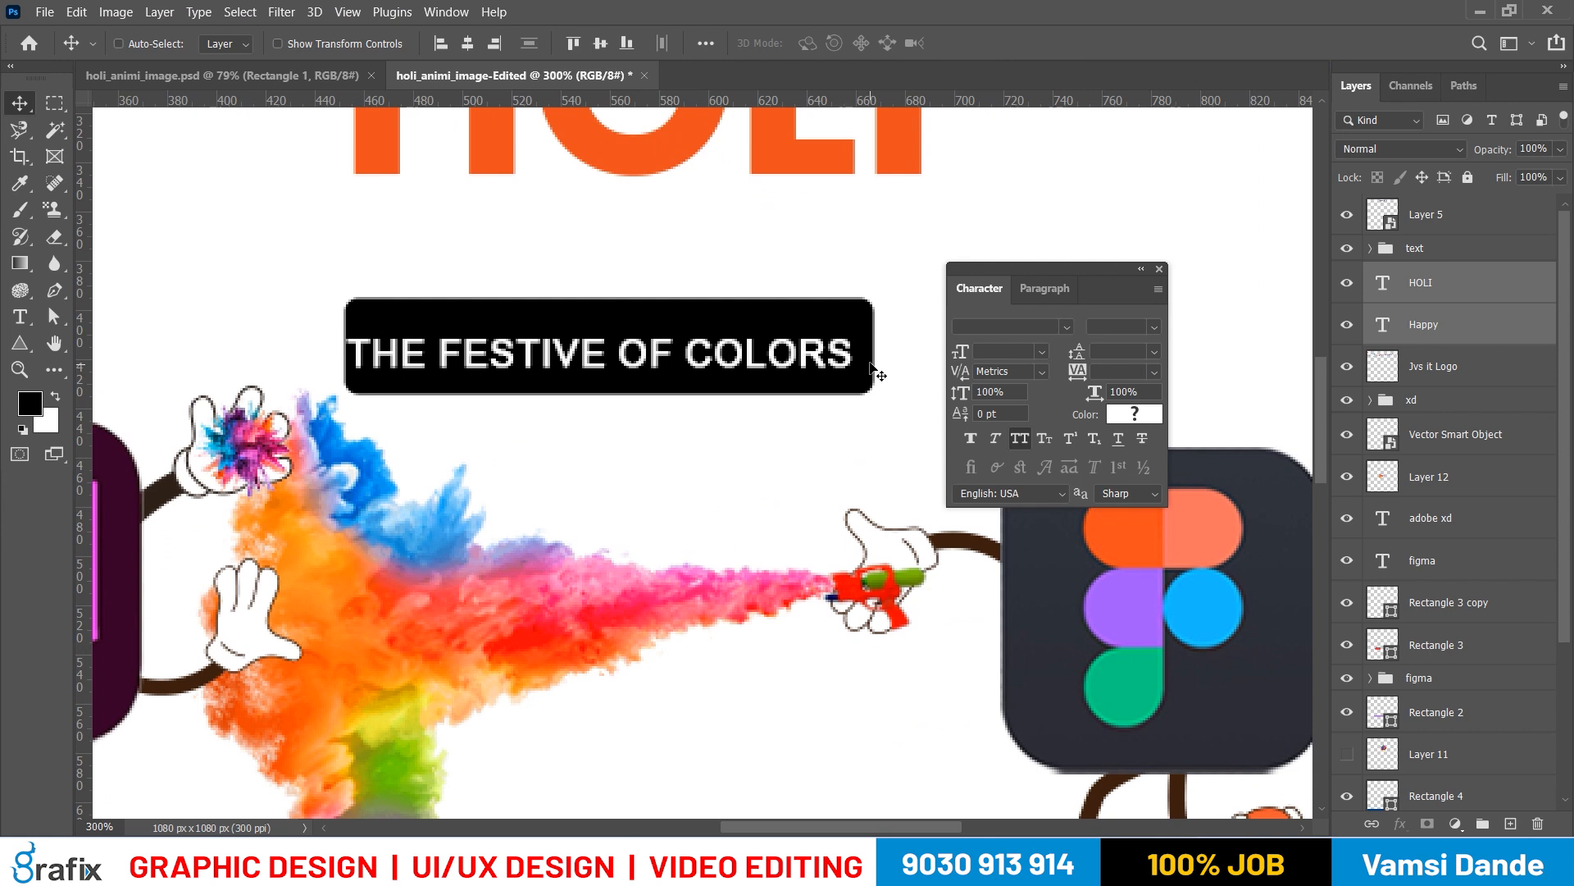
right_click(687, 343)
click(693, 353)
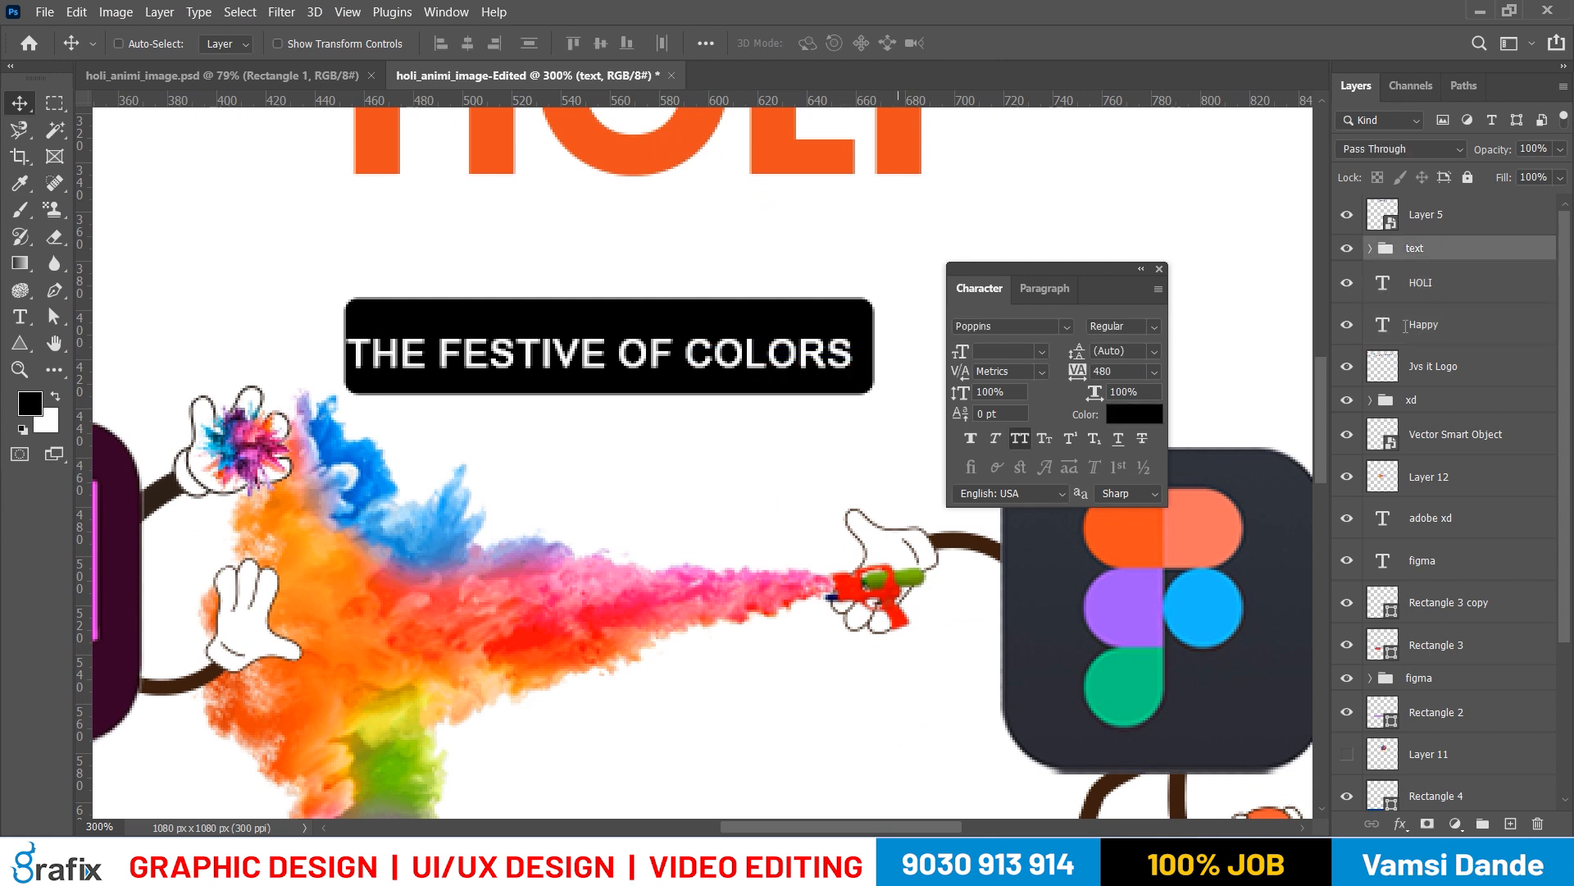
drag(757, 359, 749, 324)
key(ctrl+z)
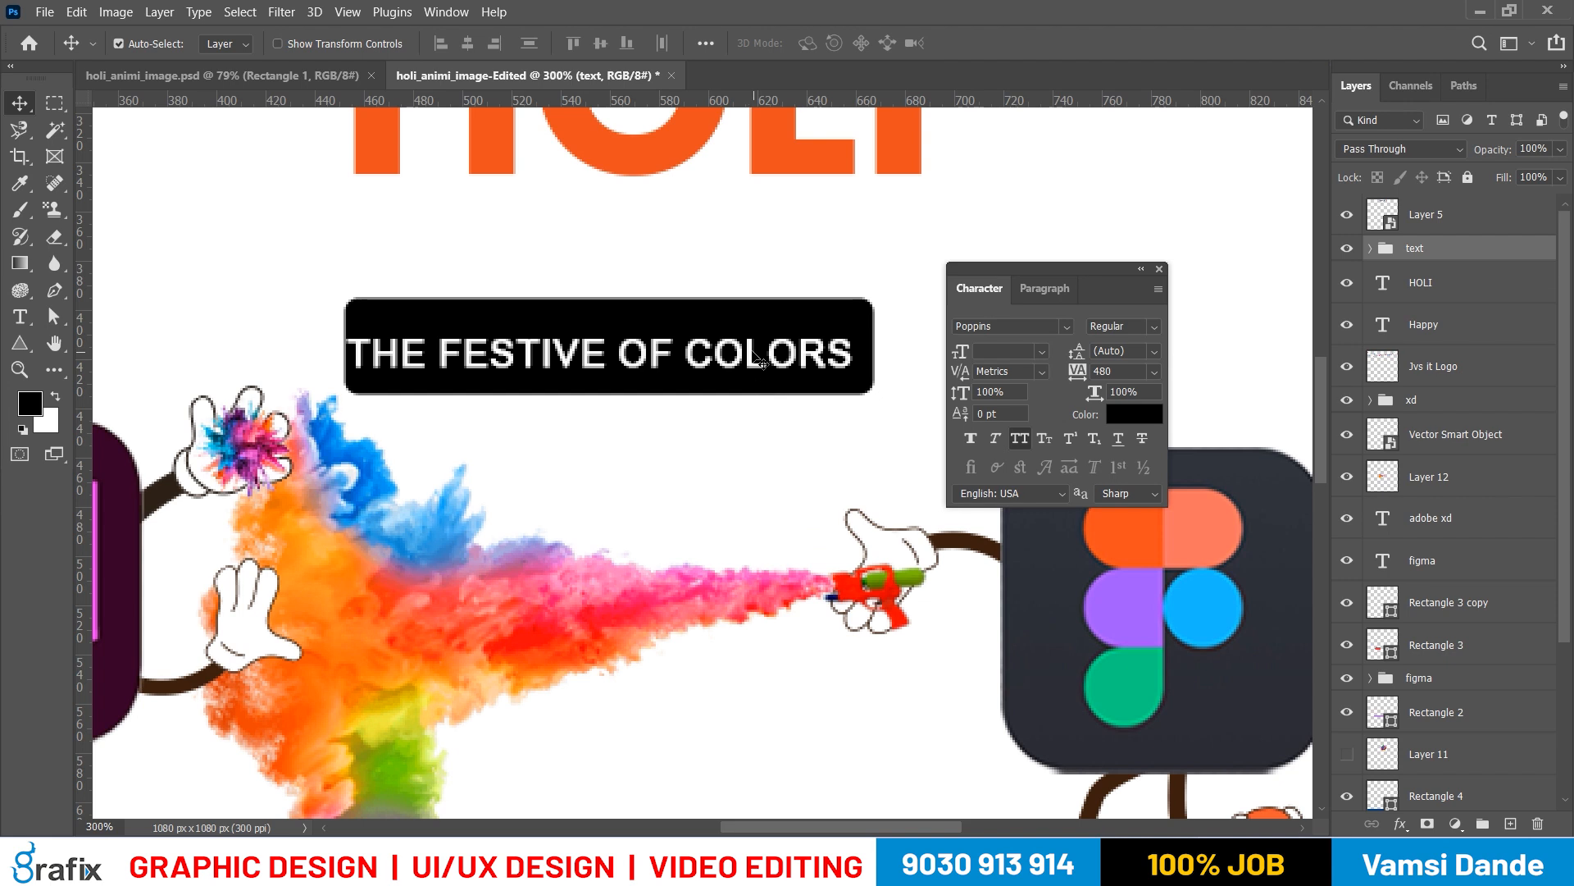
click(1371, 249)
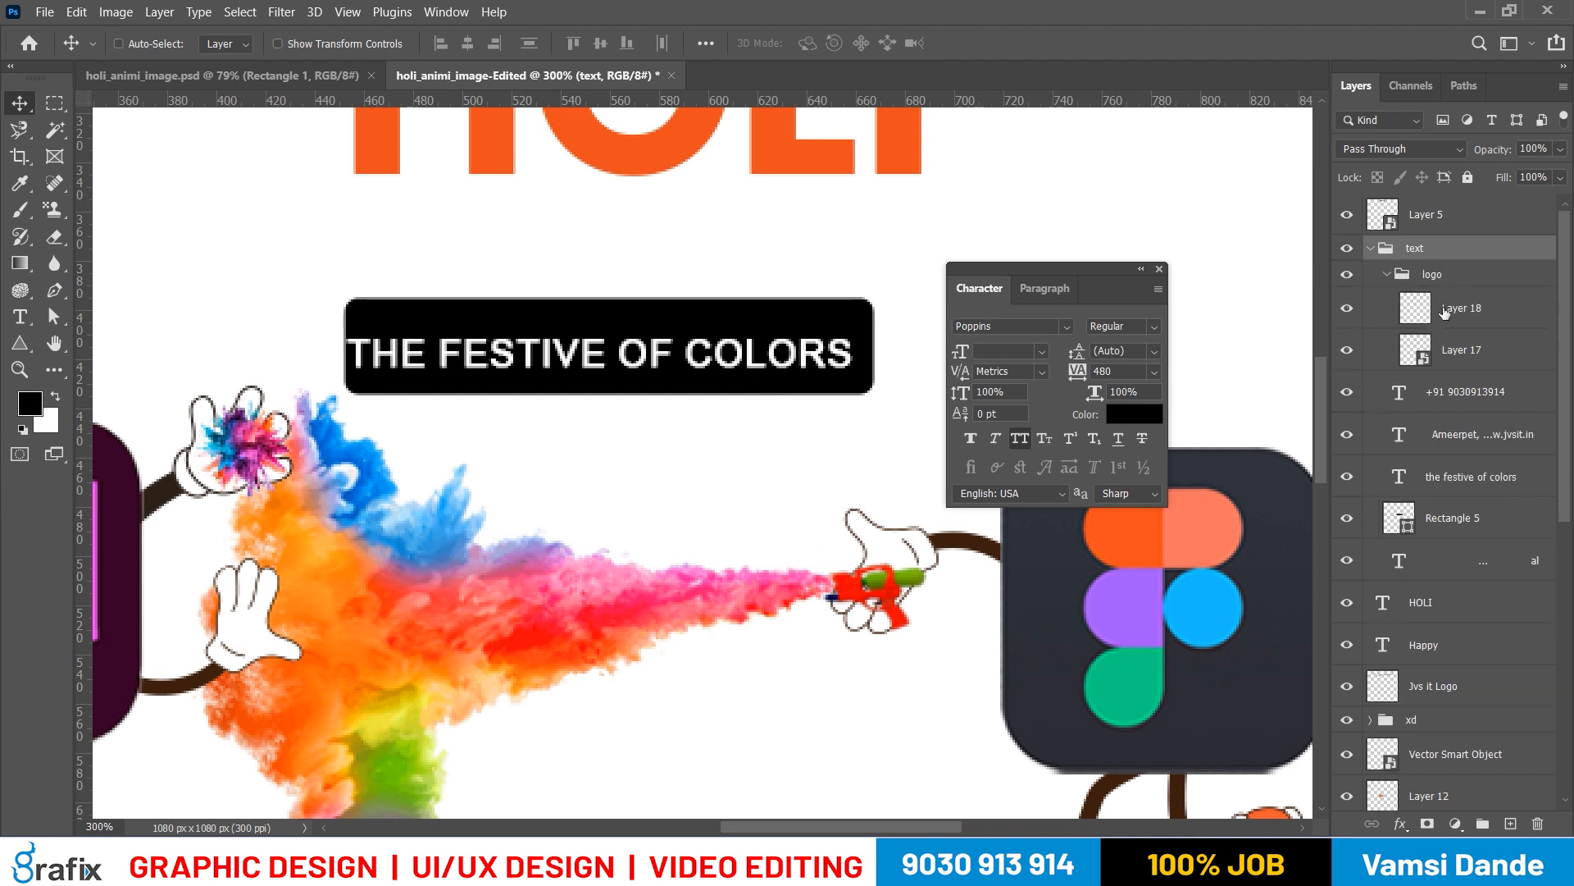
Collapse the text group and ungroup it so its layers sit directly in the layer stack
click(1371, 249)
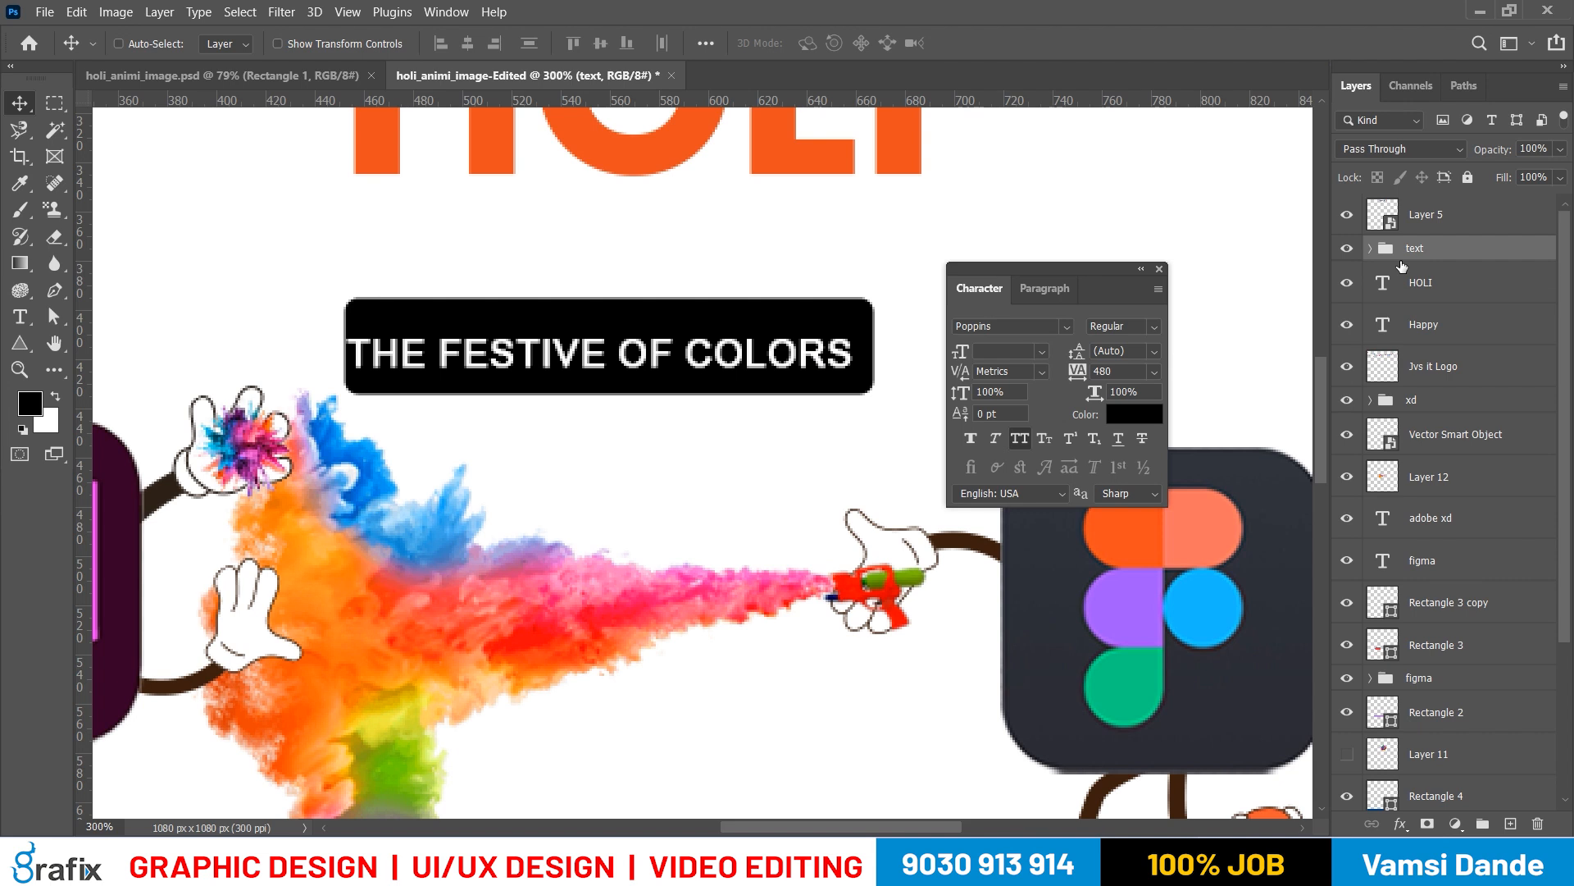
key(ctrl+shift+g)
key(ctrl+minus)
key(ctrl+minus)
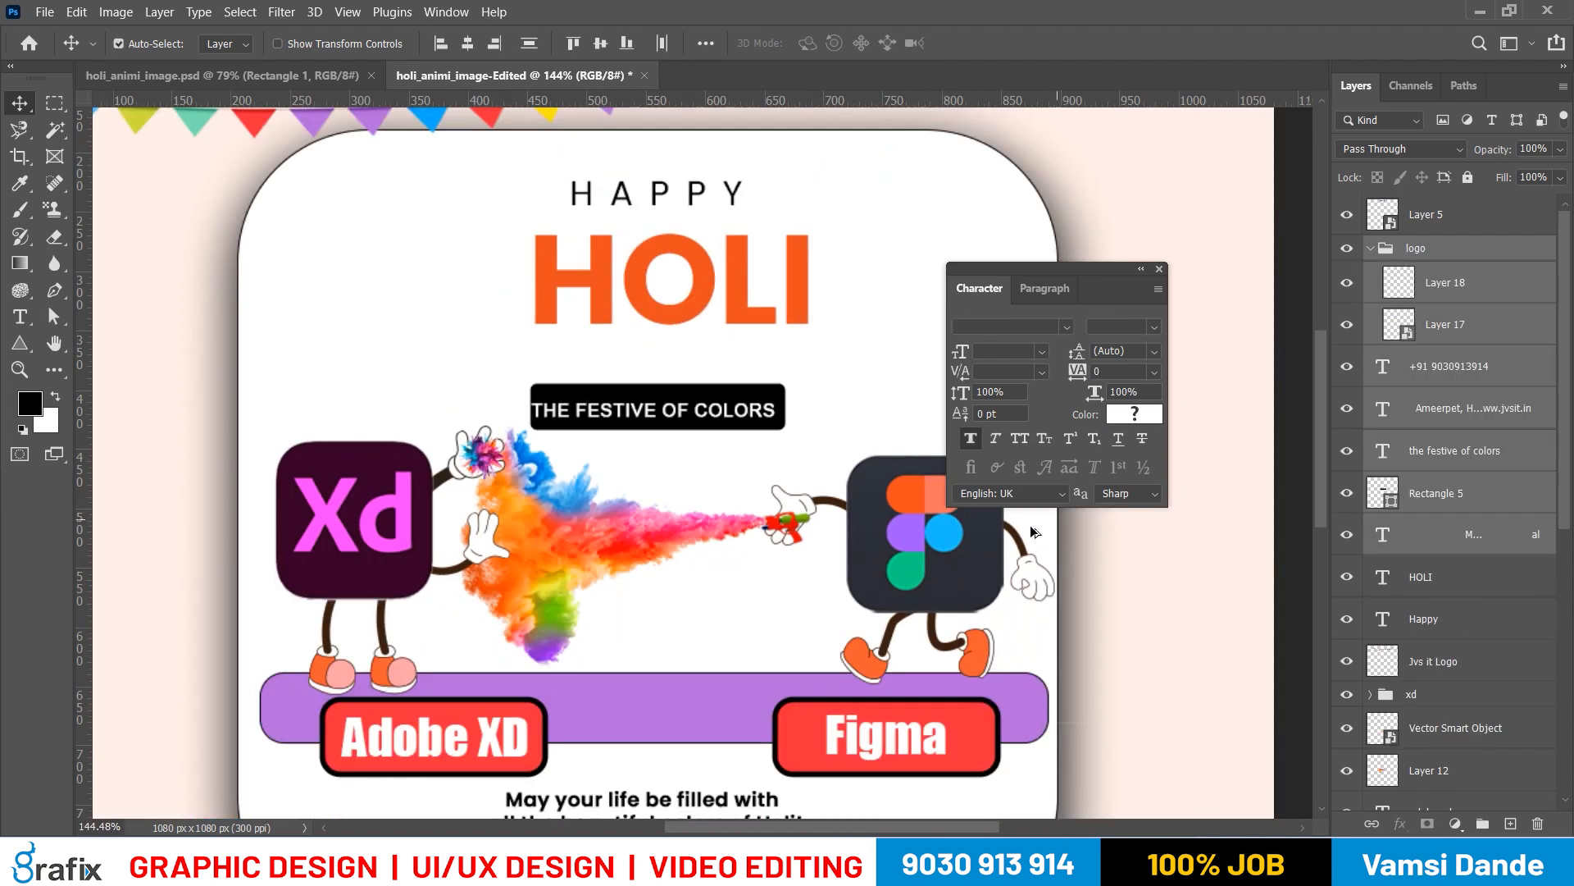
scroll(1030, 527, down, 2)
drag(691, 429, 680, 469)
scroll(810, 460, down, 2)
drag(781, 437, 649, 432)
key(ctrl+z)
scroll(847, 426, up, 2)
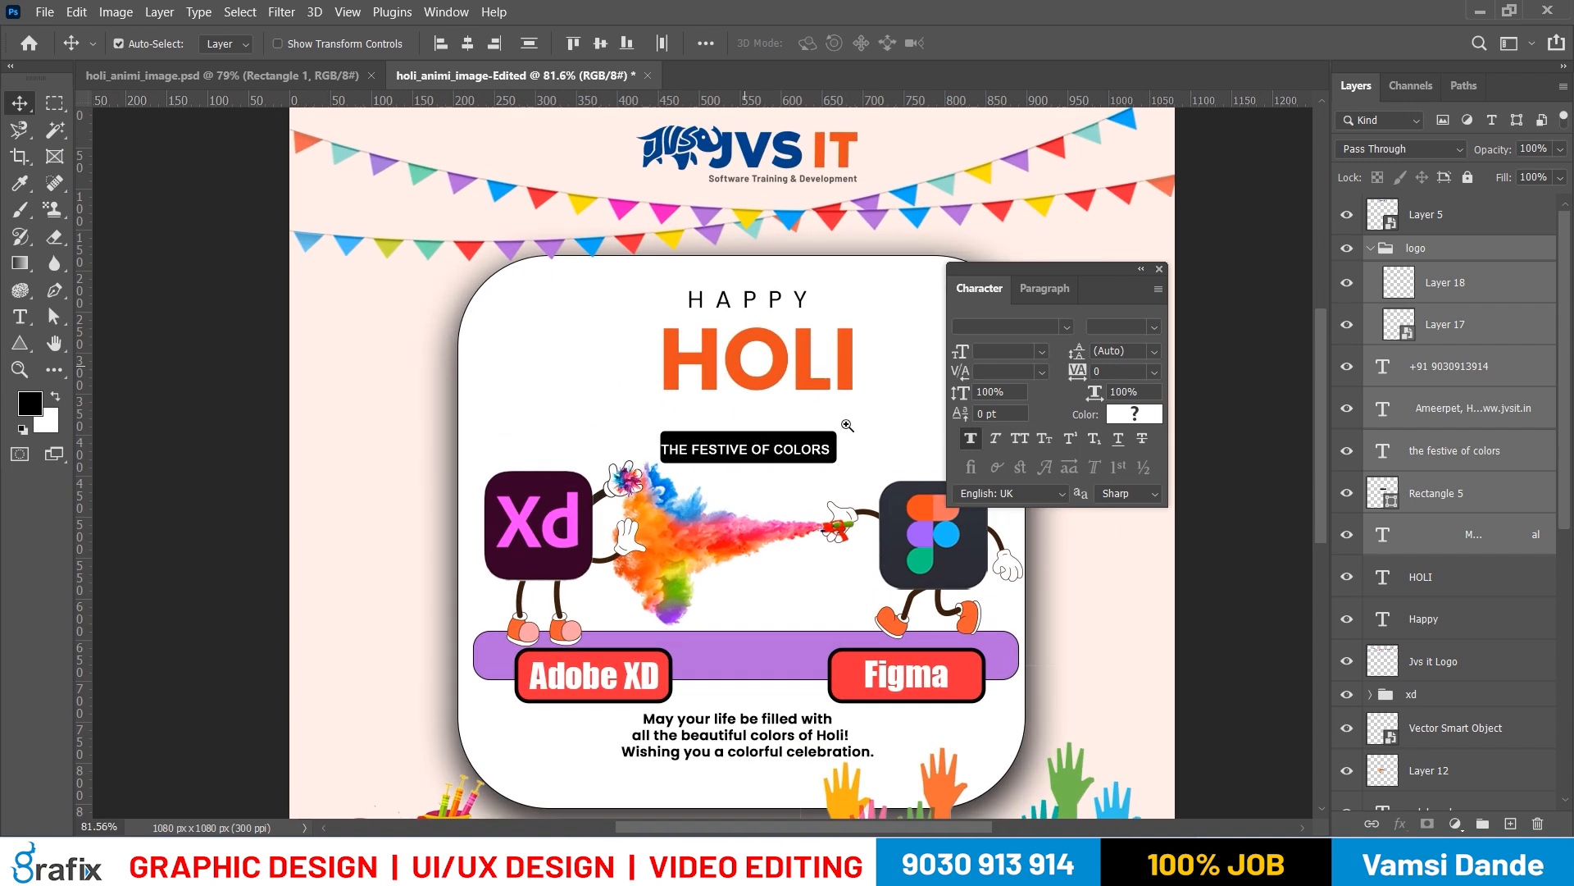
scroll(730, 529, down, 2)
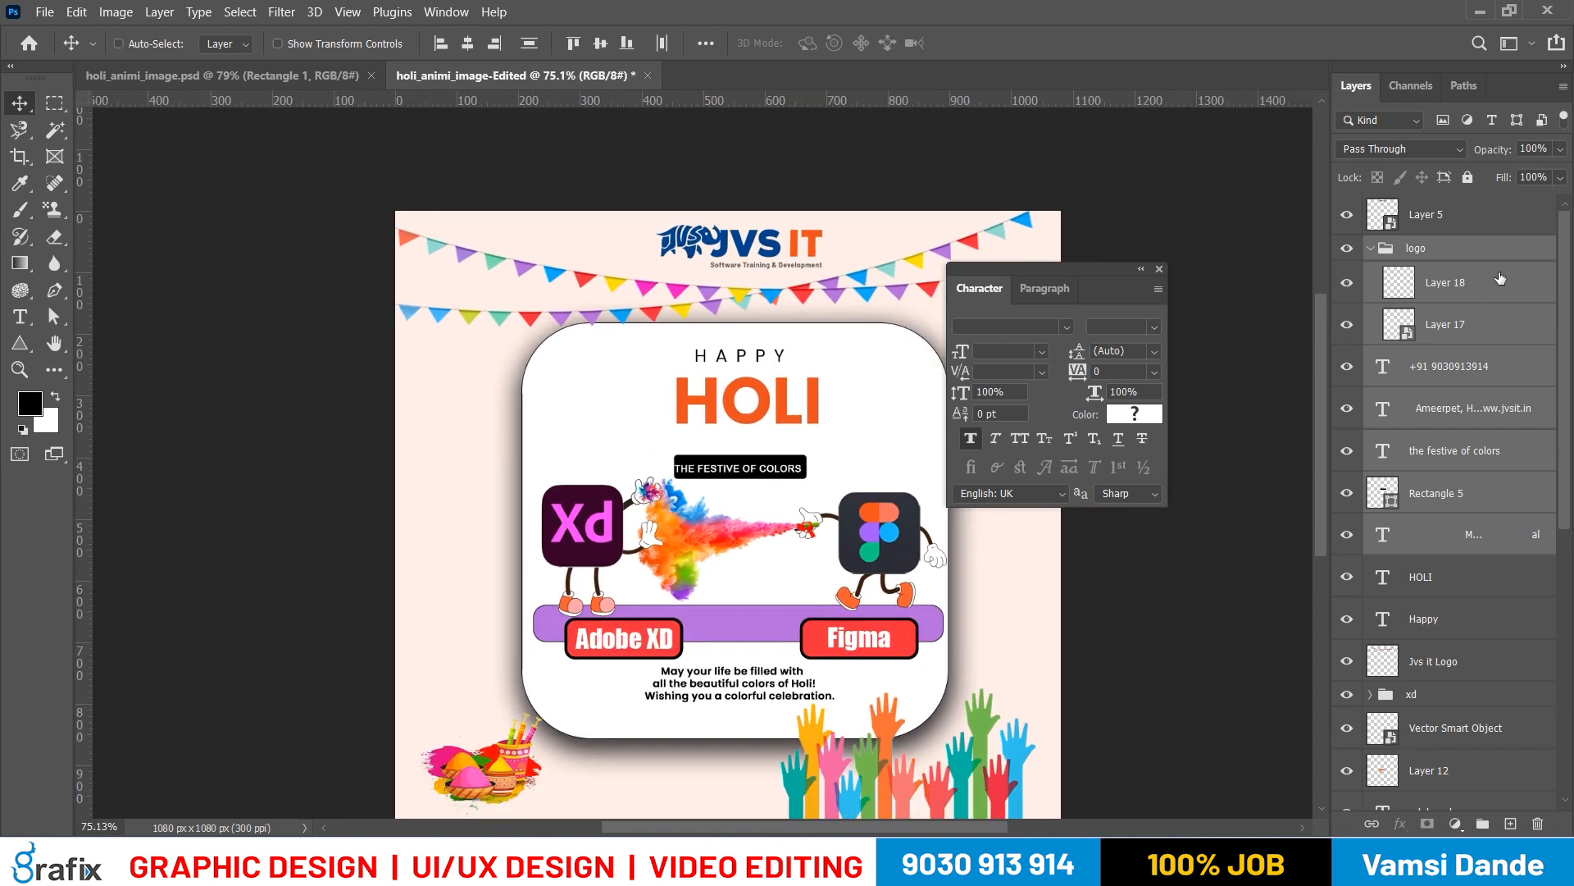
Select the logo group and toggle its visibility to check which parts of the poster it contains
click(1500, 278)
click(1443, 247)
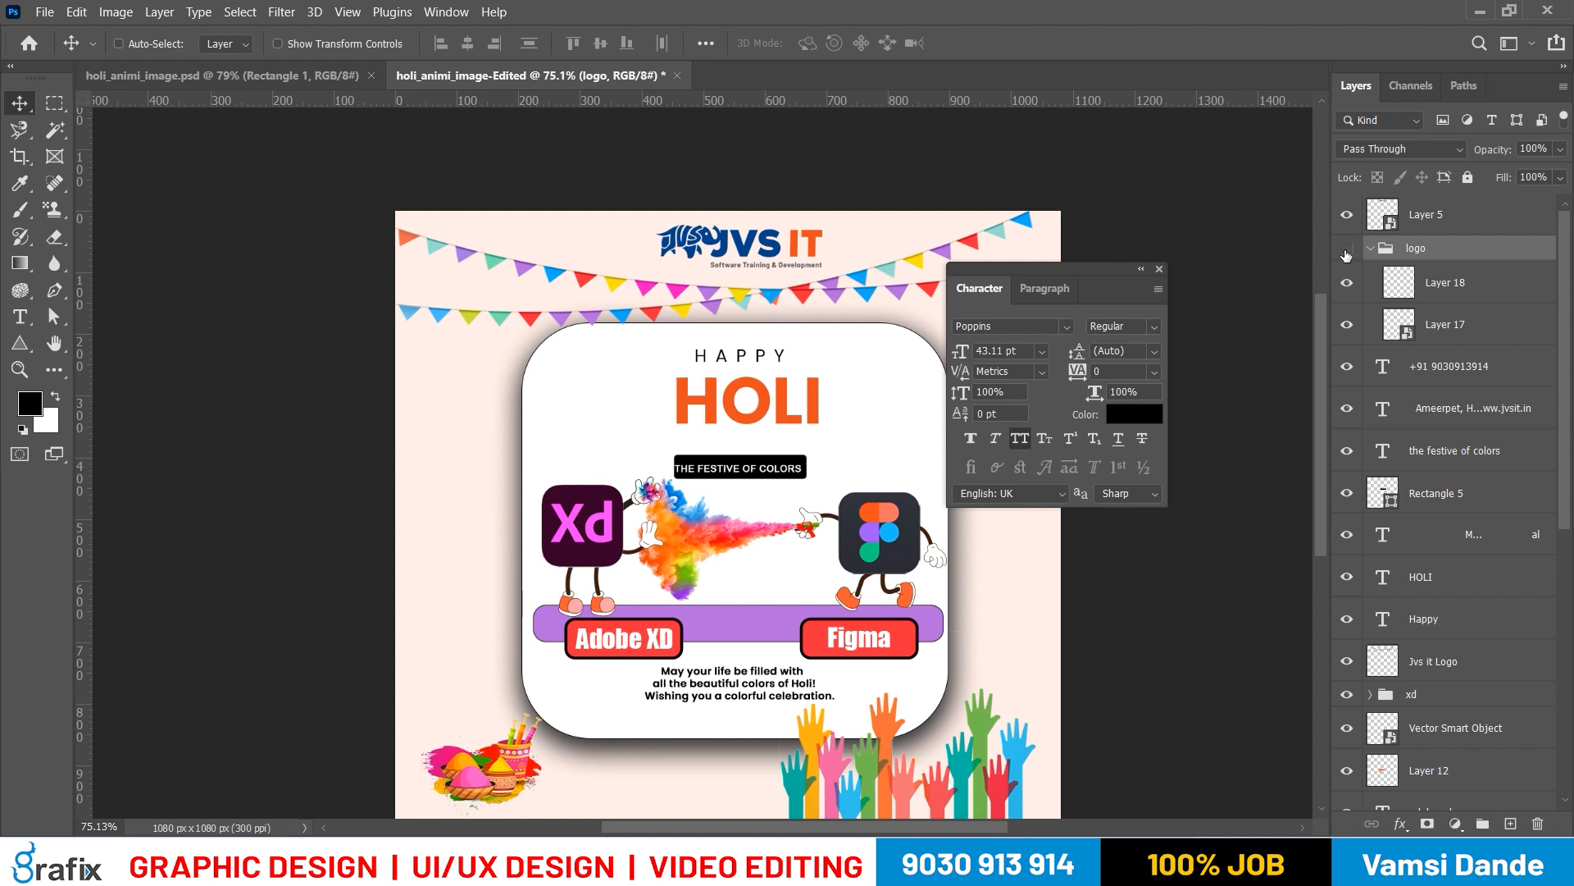
scroll(805, 362, down, 5)
scroll(805, 363, up, 1)
click(1348, 251)
click(1348, 248)
click(1347, 248)
click(1348, 249)
Rename the logo group as Icons
double_click(1416, 247)
text(Icon)
key(Return)
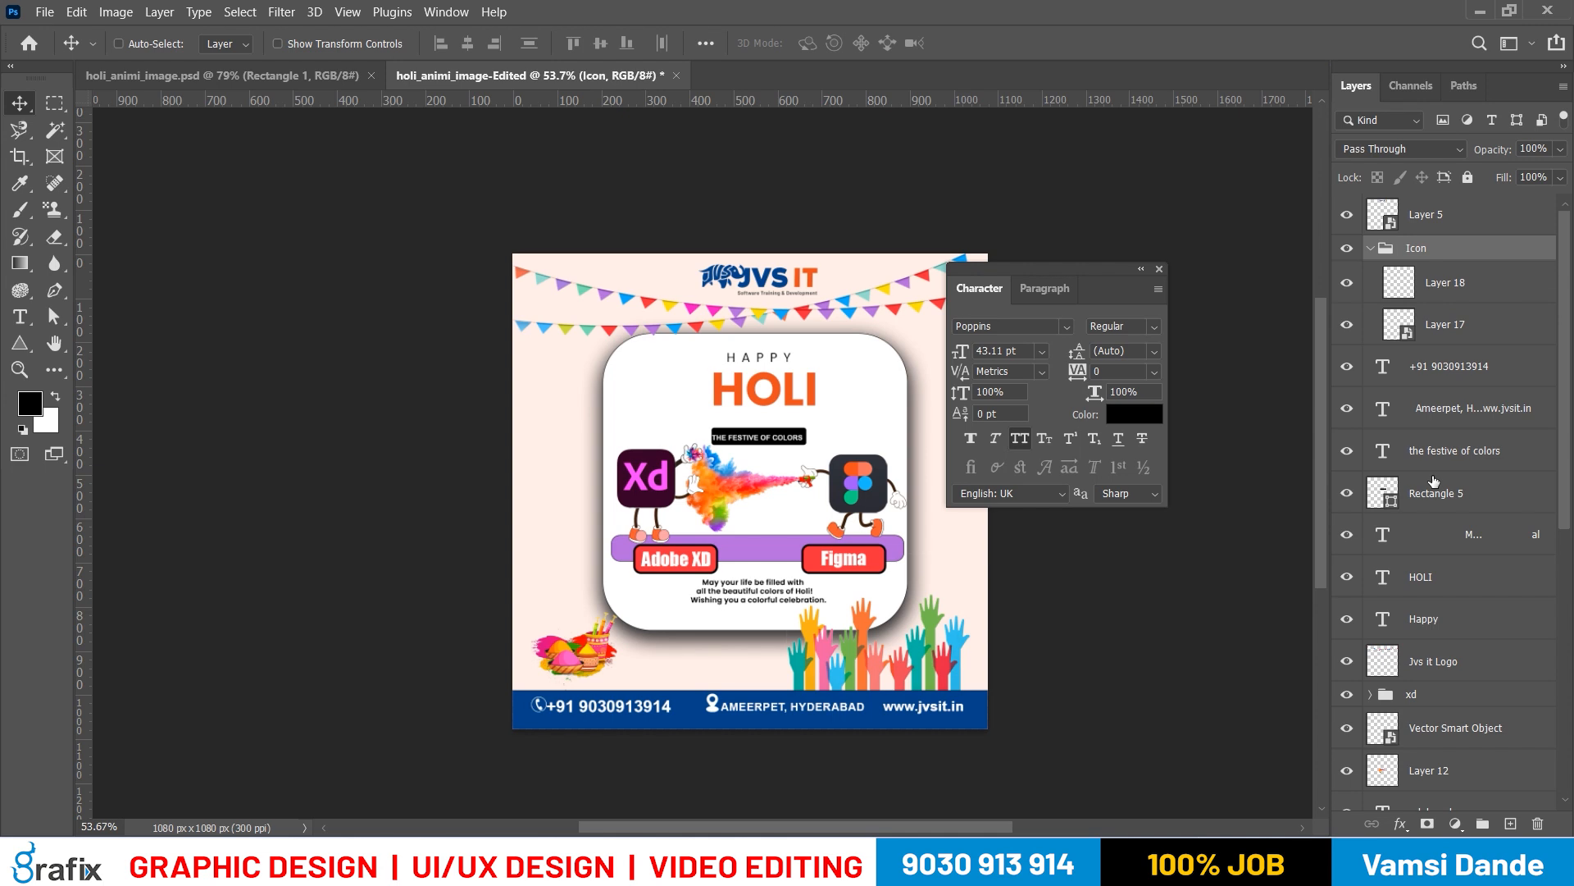
double_click(1428, 246)
text(Icons)
key(Return)
Rename Layer 18 inside the Icons group as Phone Icon
double_click(1451, 282)
text(P)
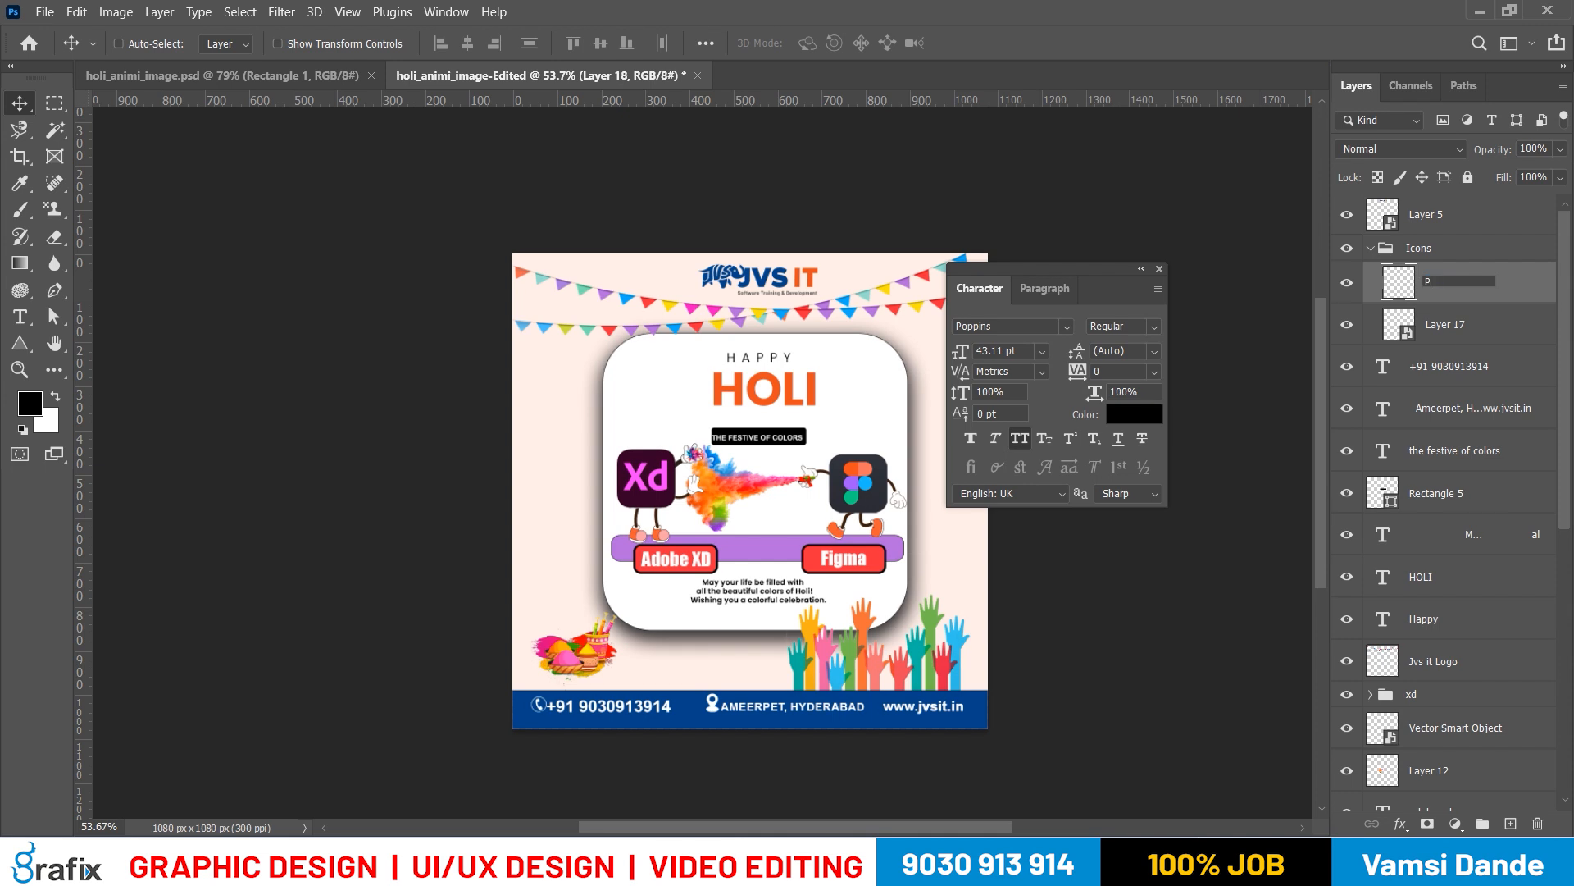
text(hone Icon)
key(Return)
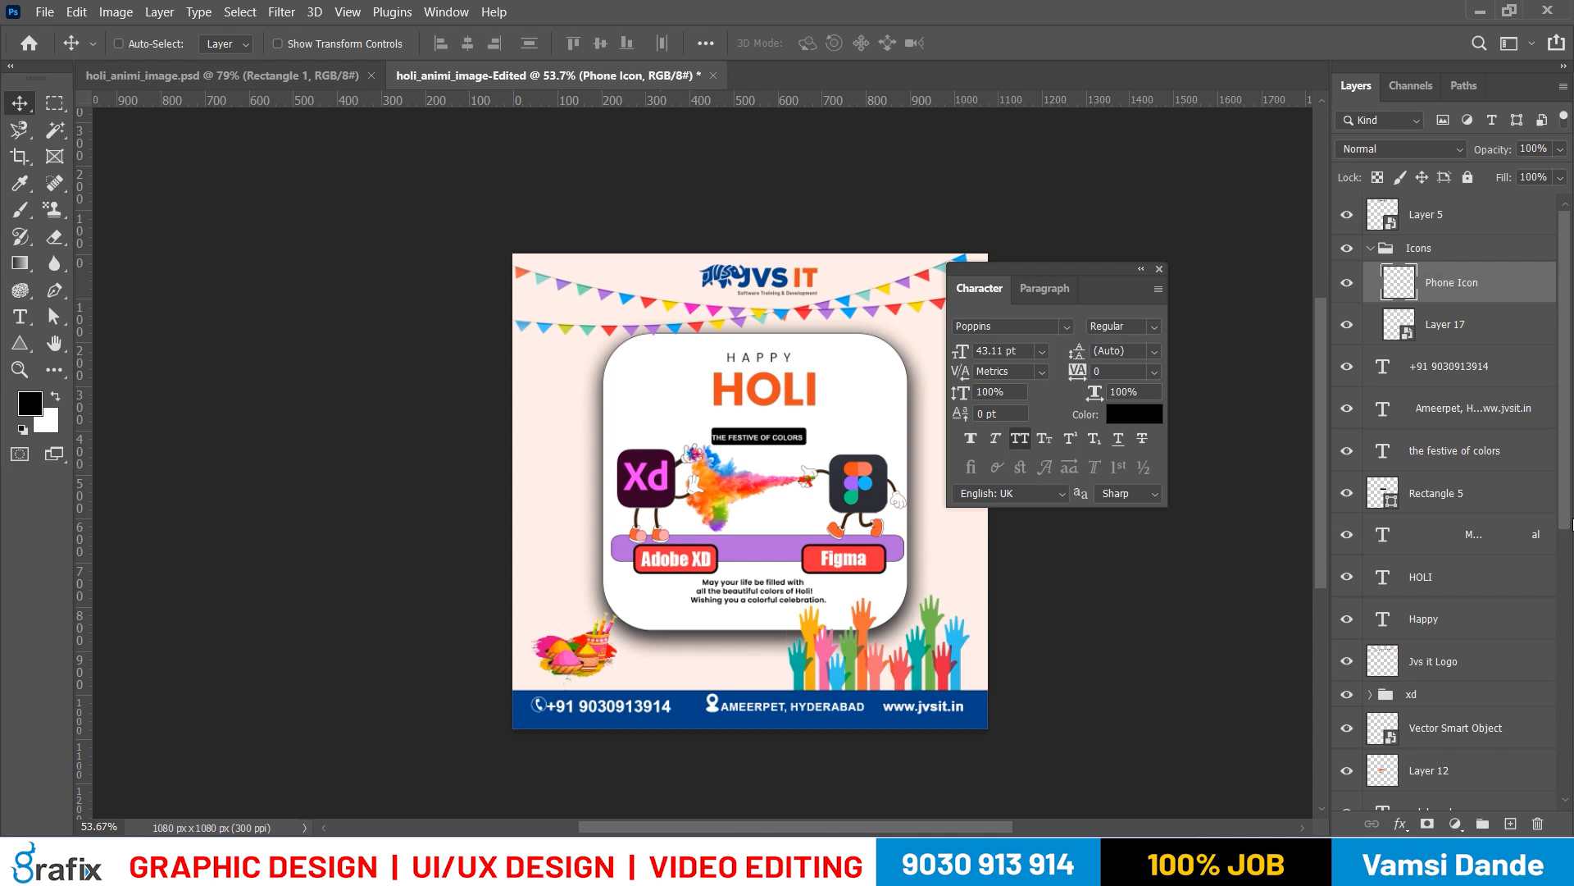
Rename Layer 17 as Adress-icon and ungroup the Icons group
double_click(1434, 328)
text(Adre)
text(ss\)
text(-icon)
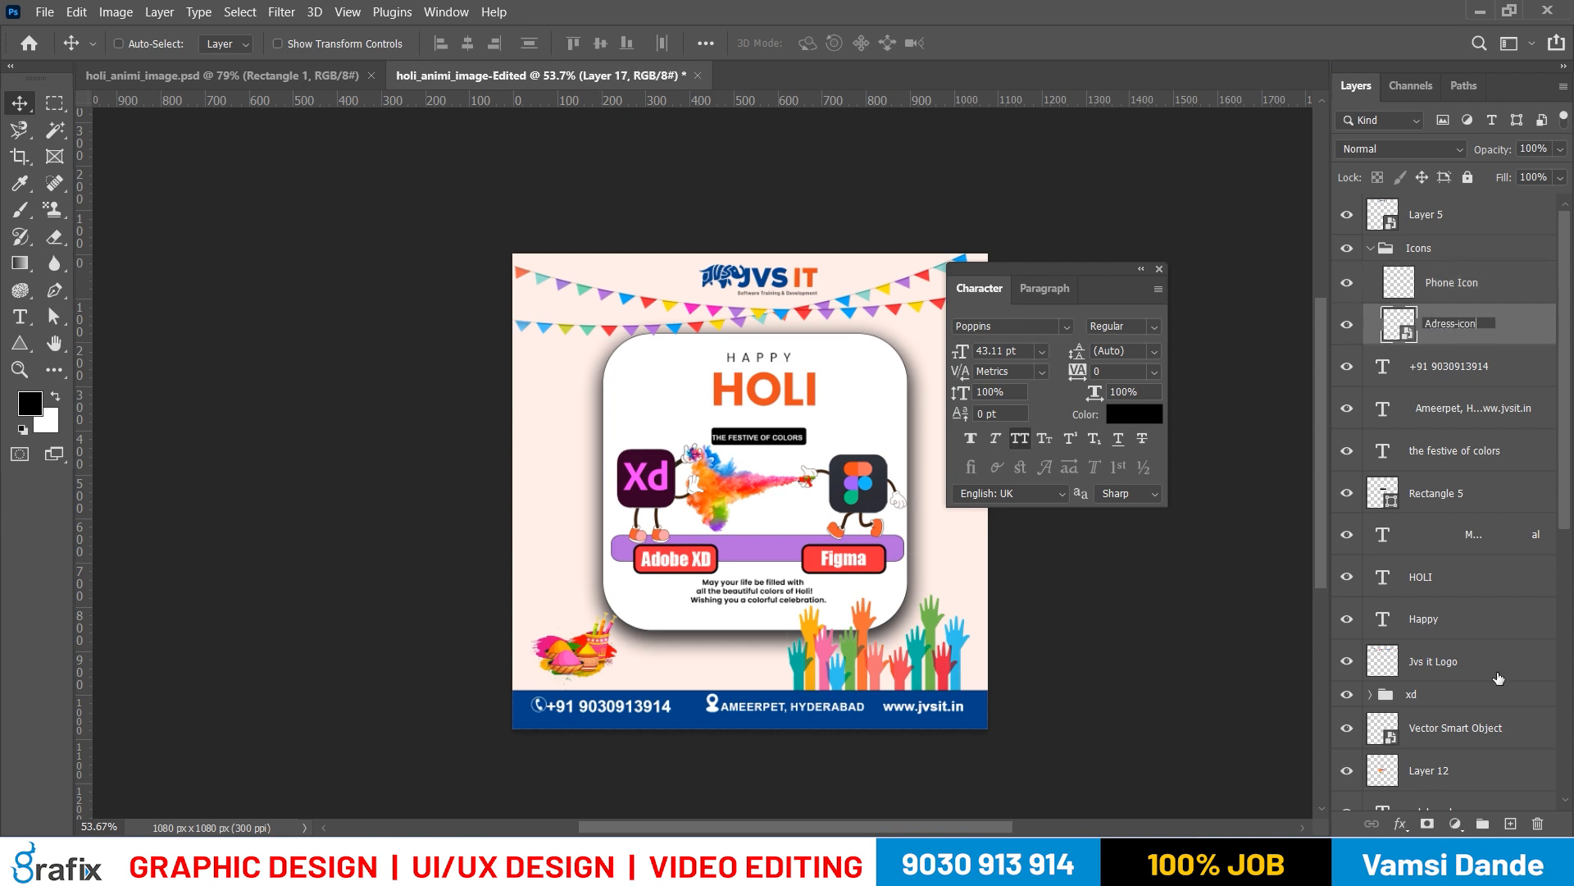
key(Return)
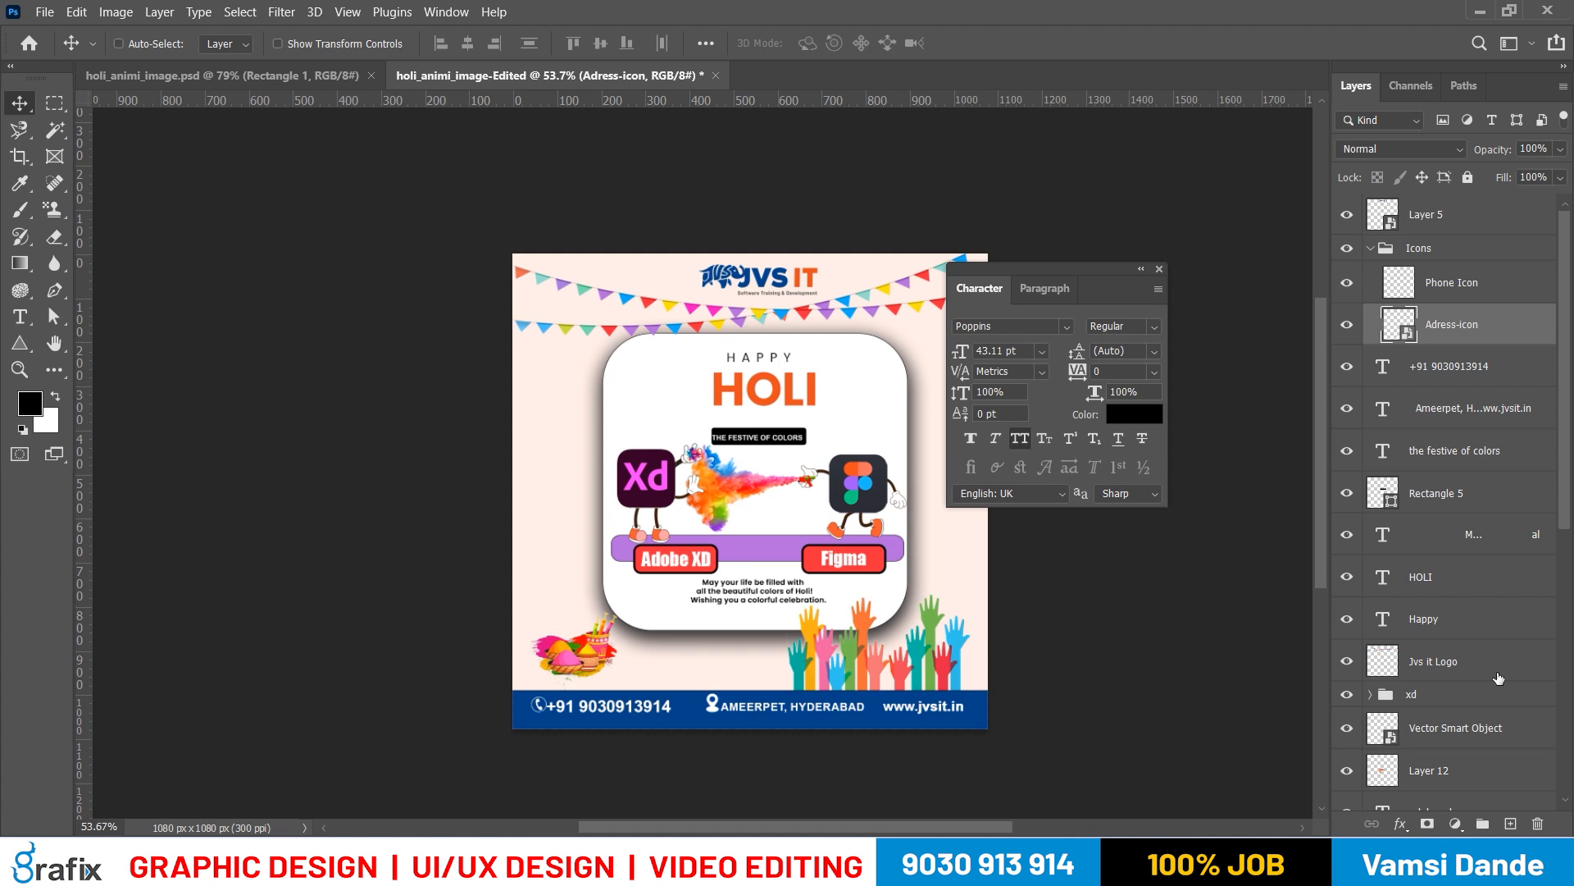
click(1427, 254)
key(ctrl+shift+g)
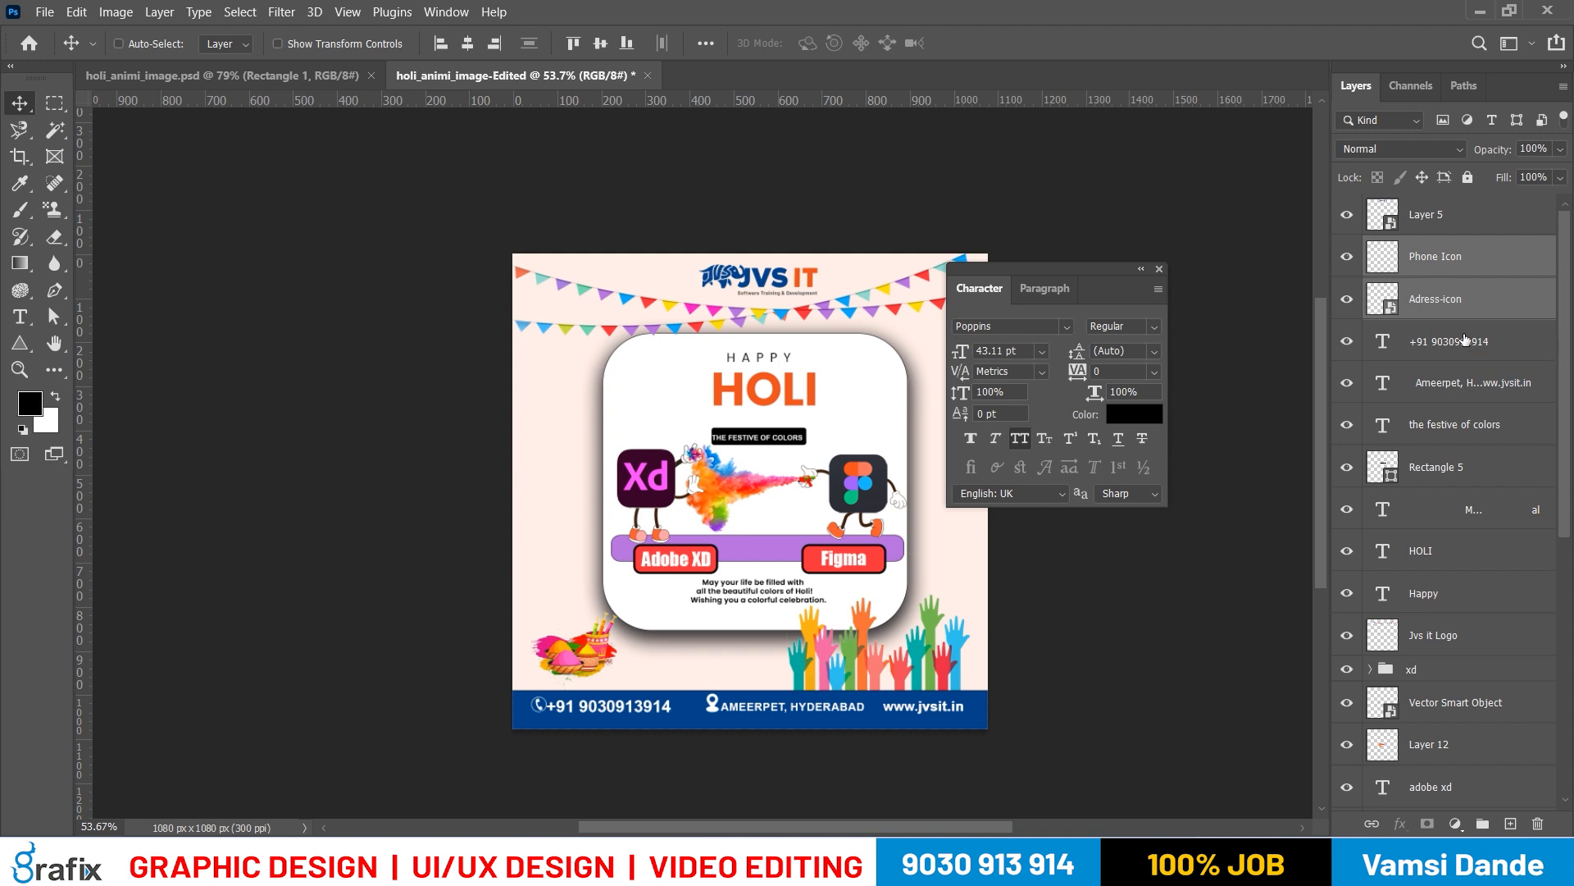
drag(783, 527, 759, 526)
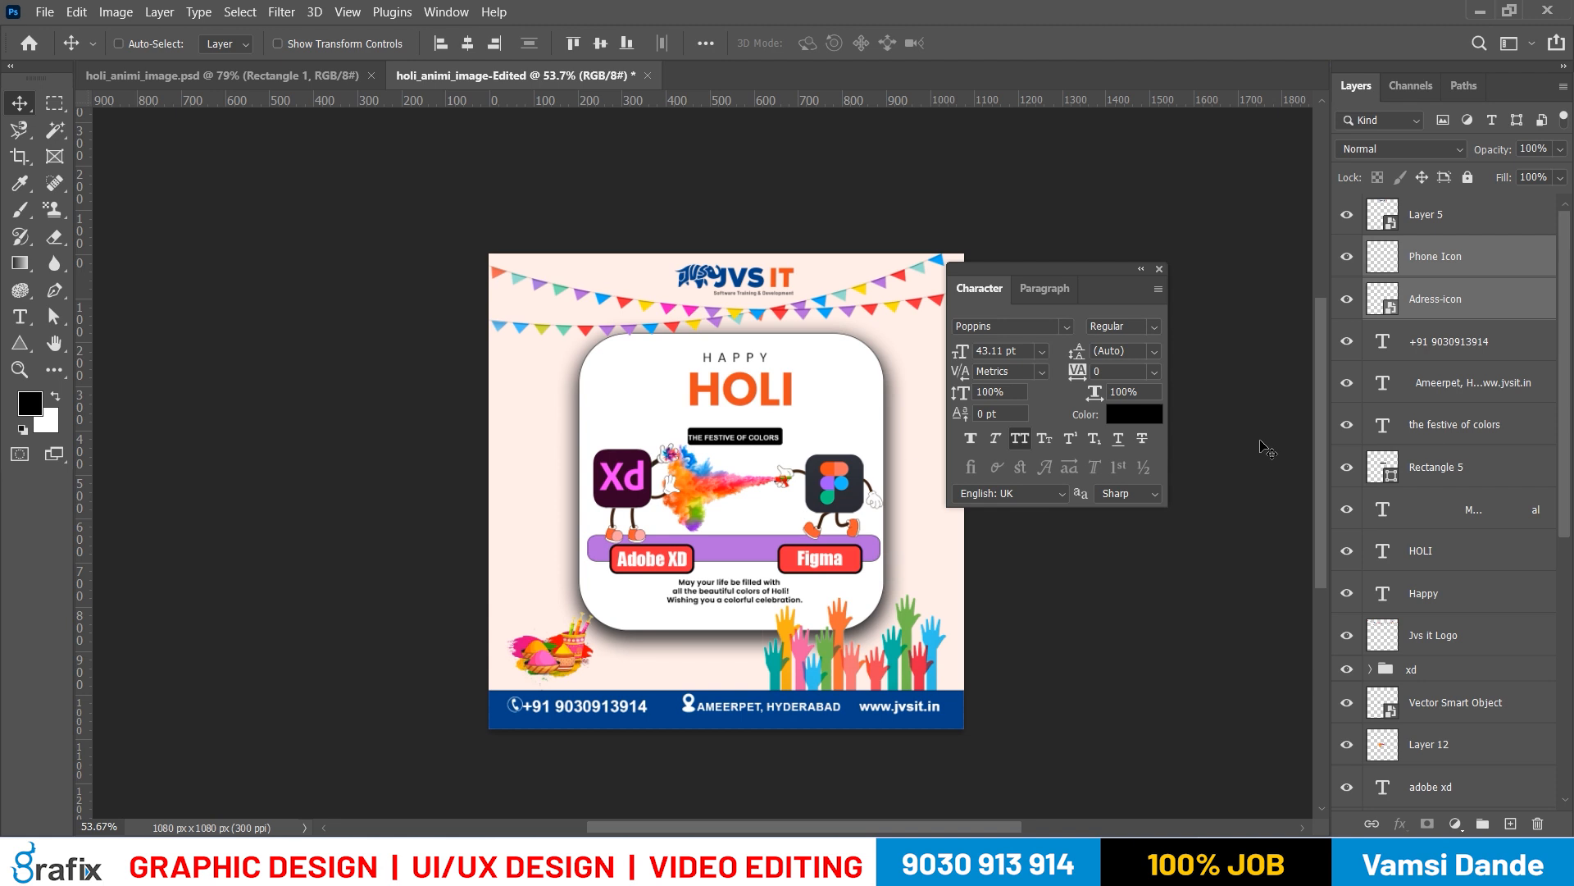
scroll(704, 490, up, 1)
ctrl+click(752, 527)
ctrl+click(752, 527)
ctrl+click(753, 527)
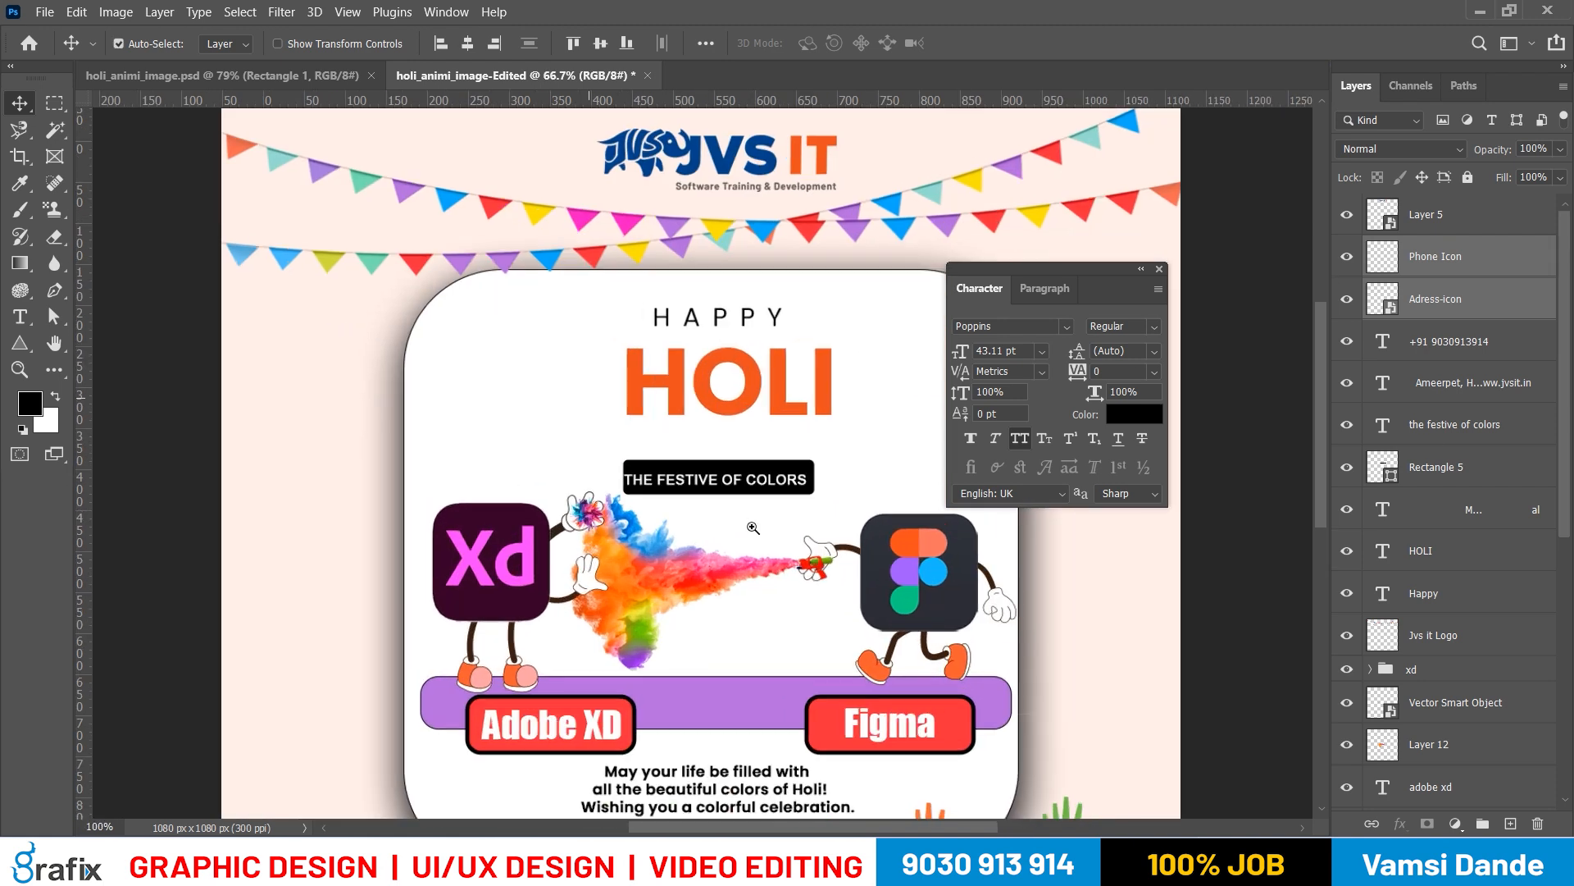
right_click(755, 445)
click(769, 455)
drag(771, 456, 931, 498)
key(ctrl+z)
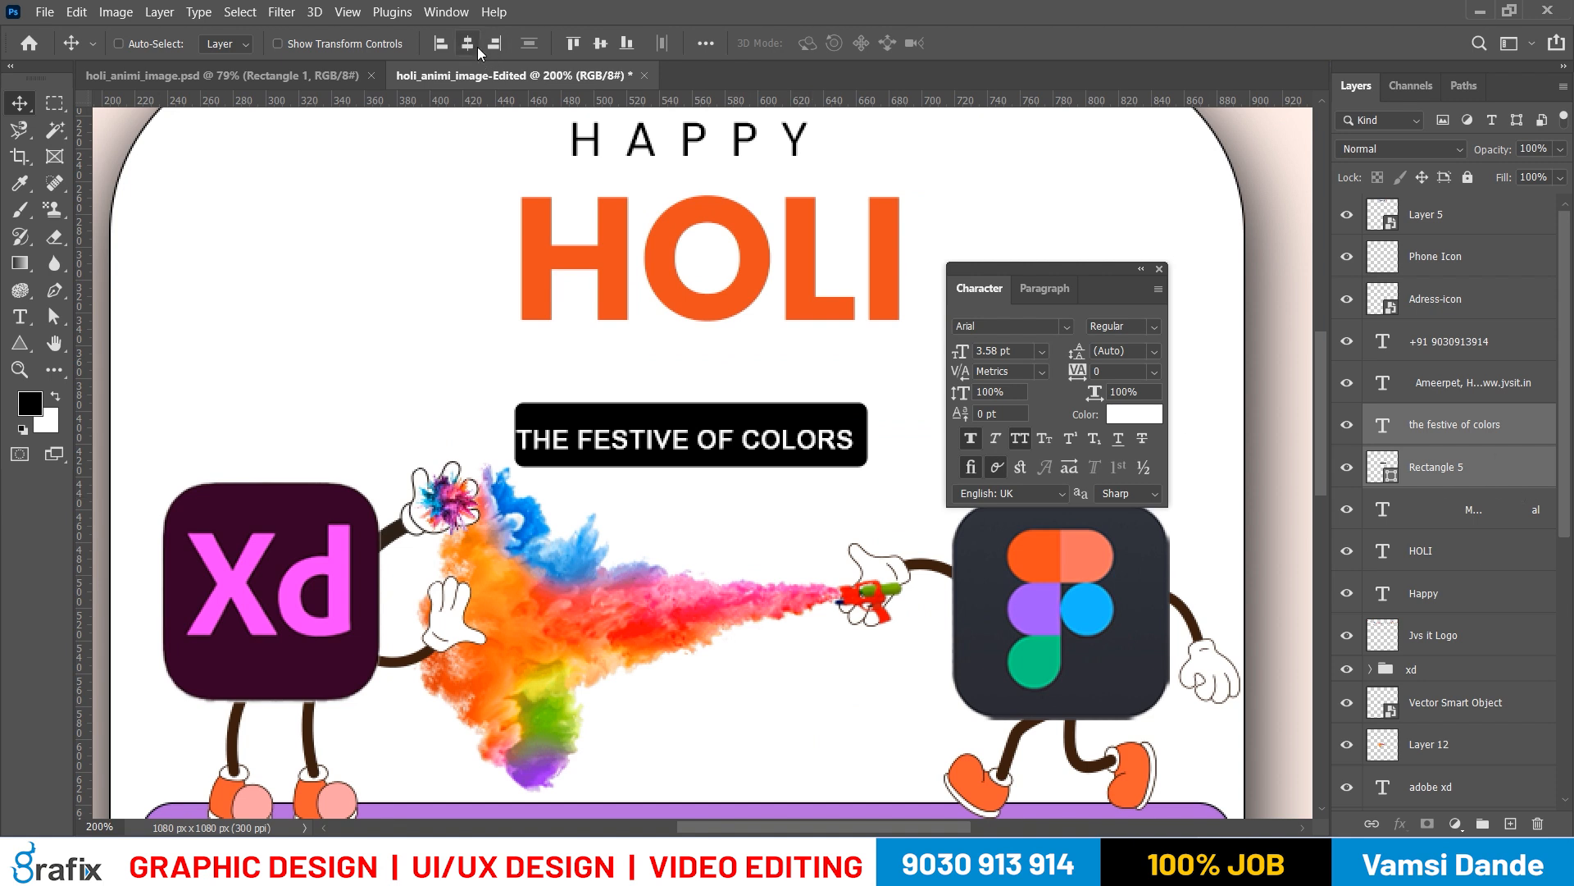
Align the tagline text and its black box on their horizontal and vertical centers, and move both up closer beneath HOLI
click(1513, 468)
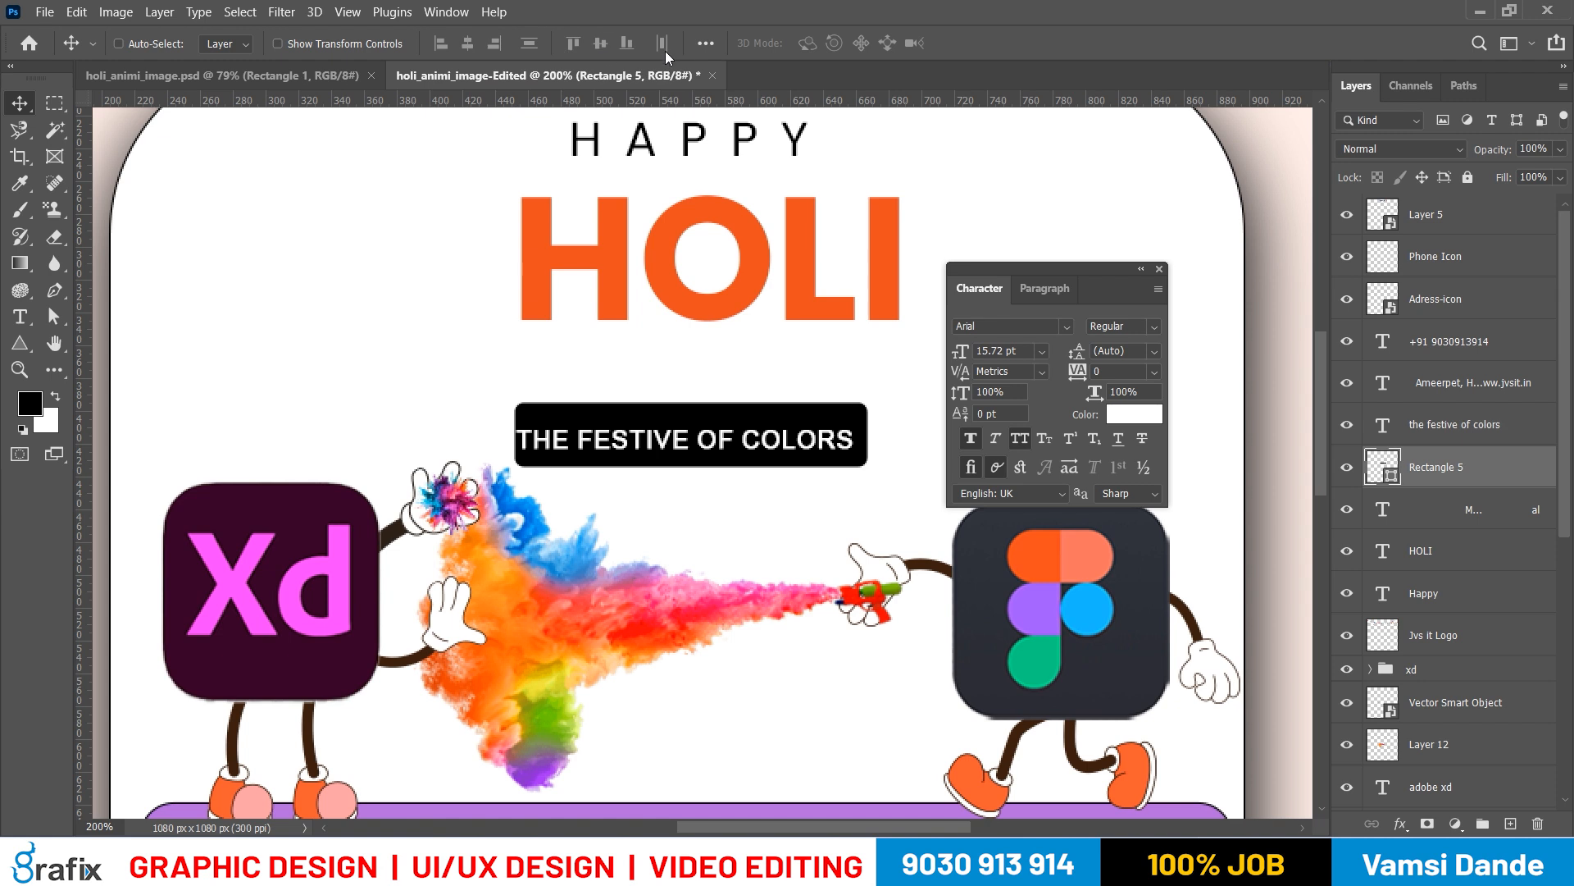
right_click(845, 439)
click(860, 450)
ctrl+shift+right_click(833, 416)
click(844, 425)
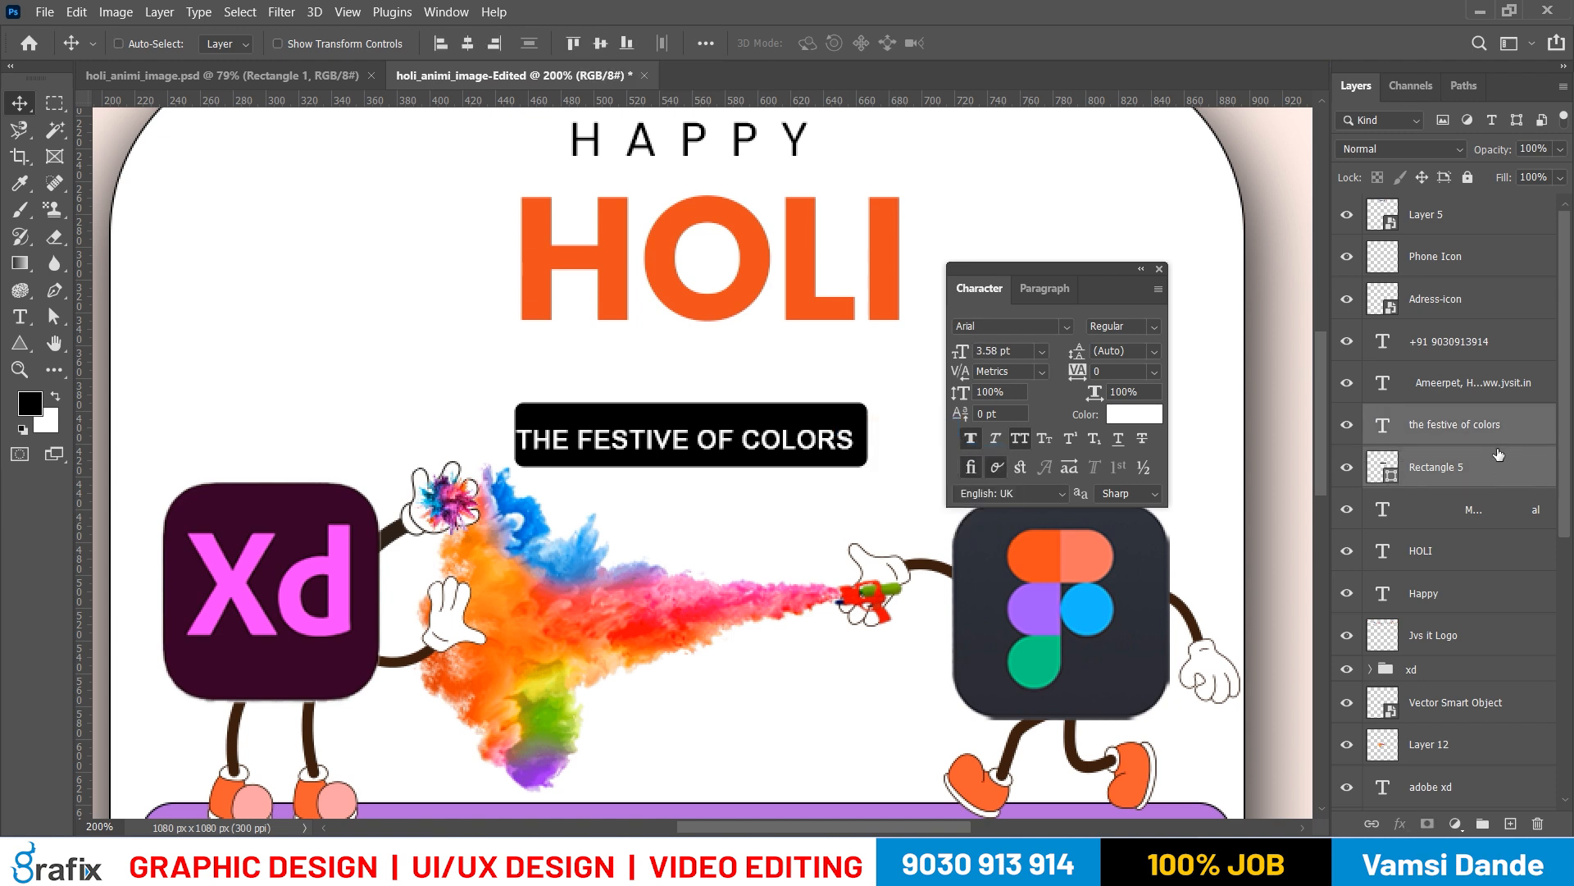
click(598, 46)
click(604, 47)
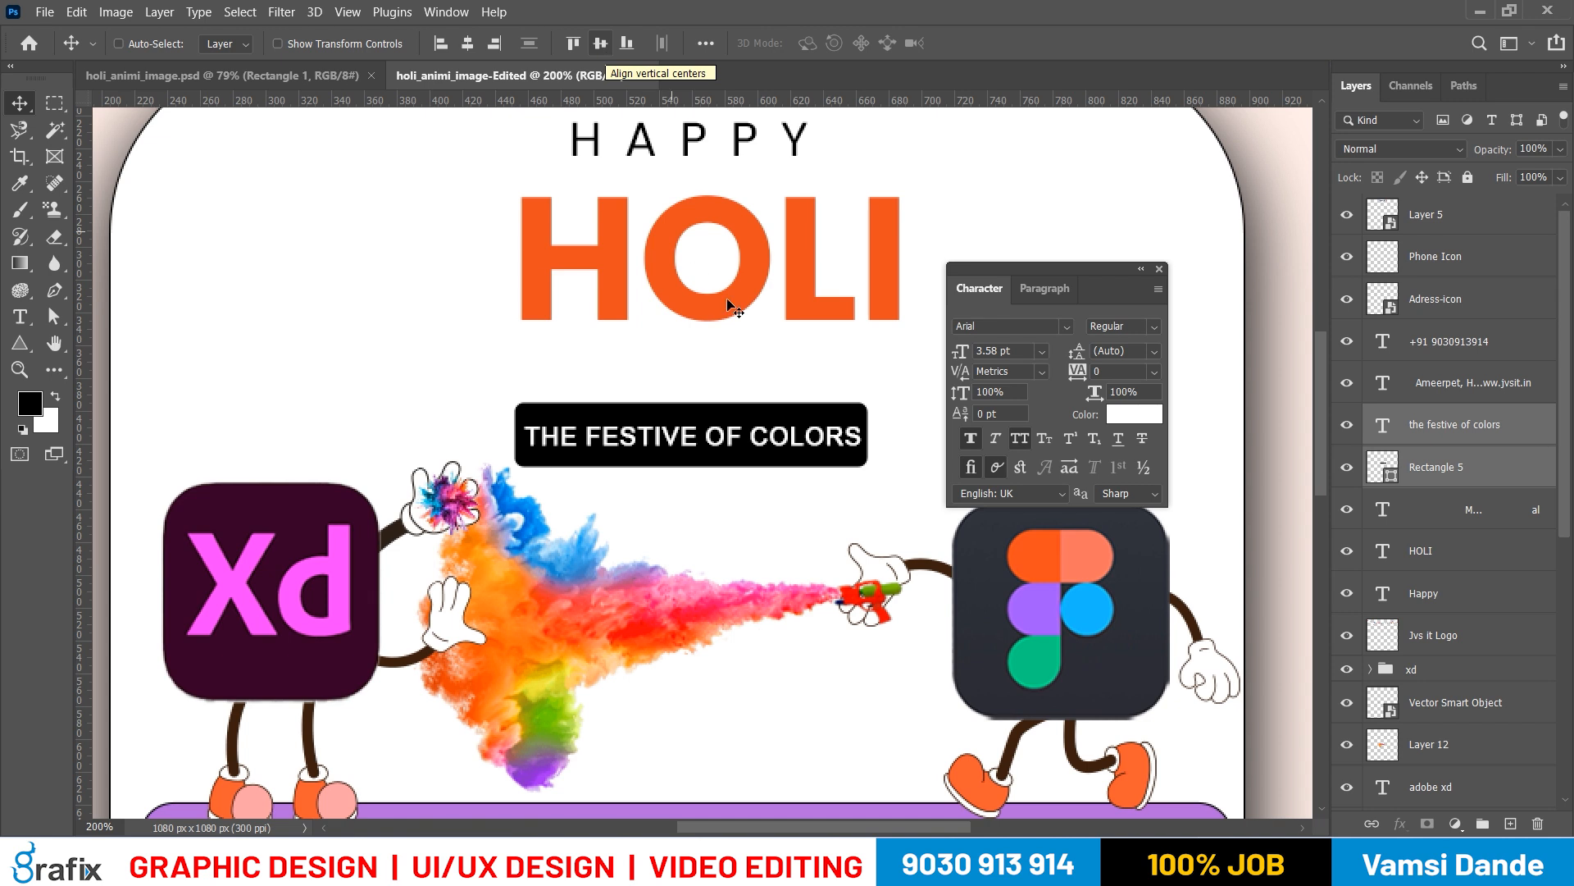
drag(756, 397, 780, 361)
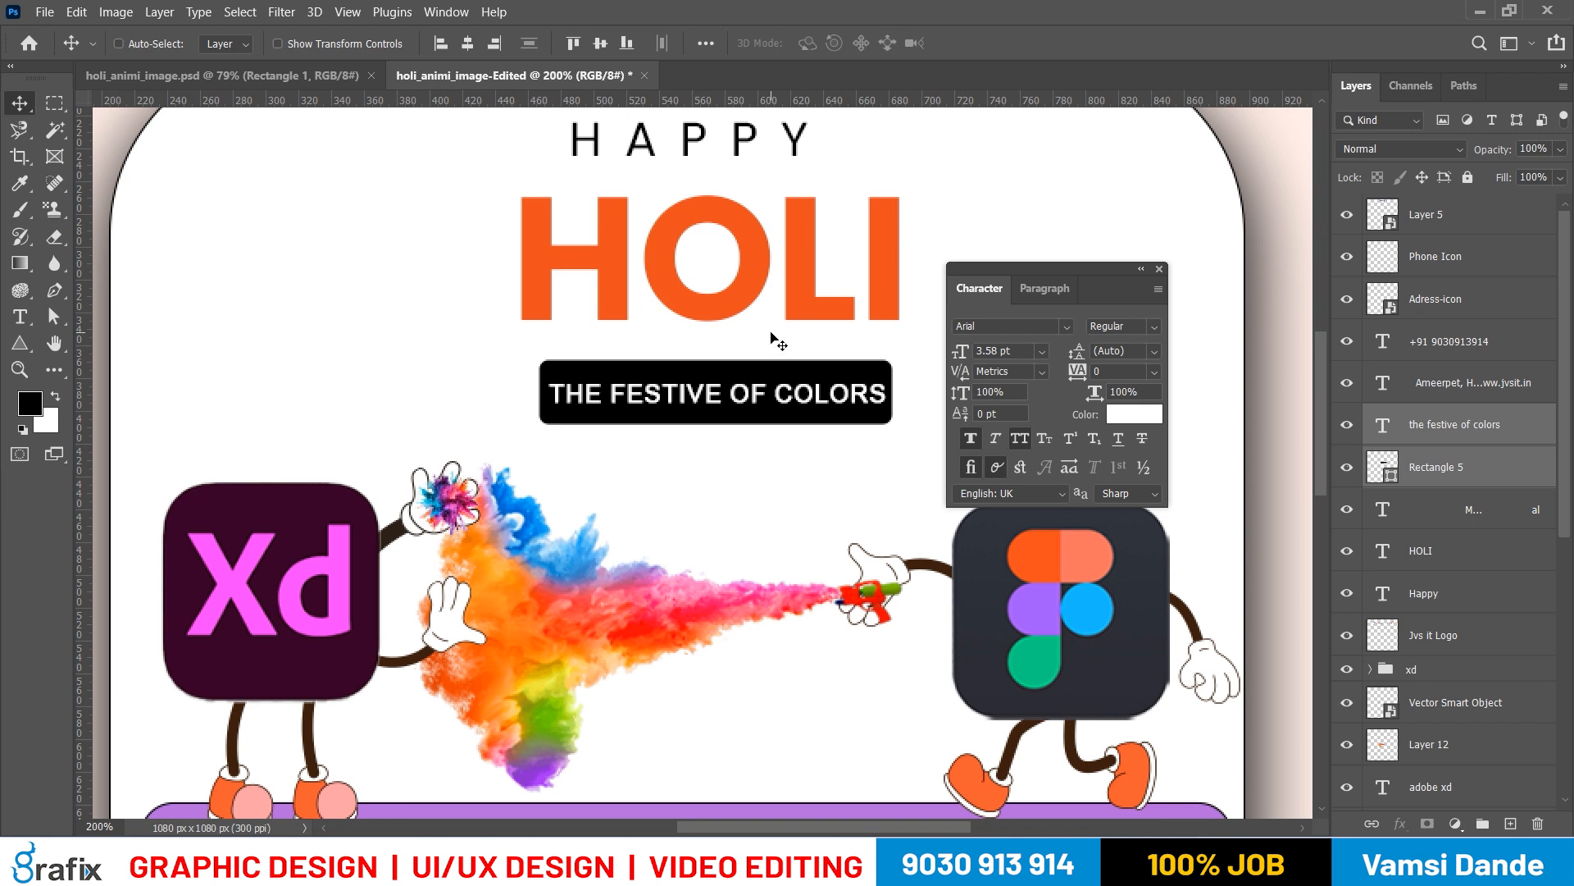
ctrl+click(793, 377)
key(ctrl+t)
drag(892, 392, 941, 392)
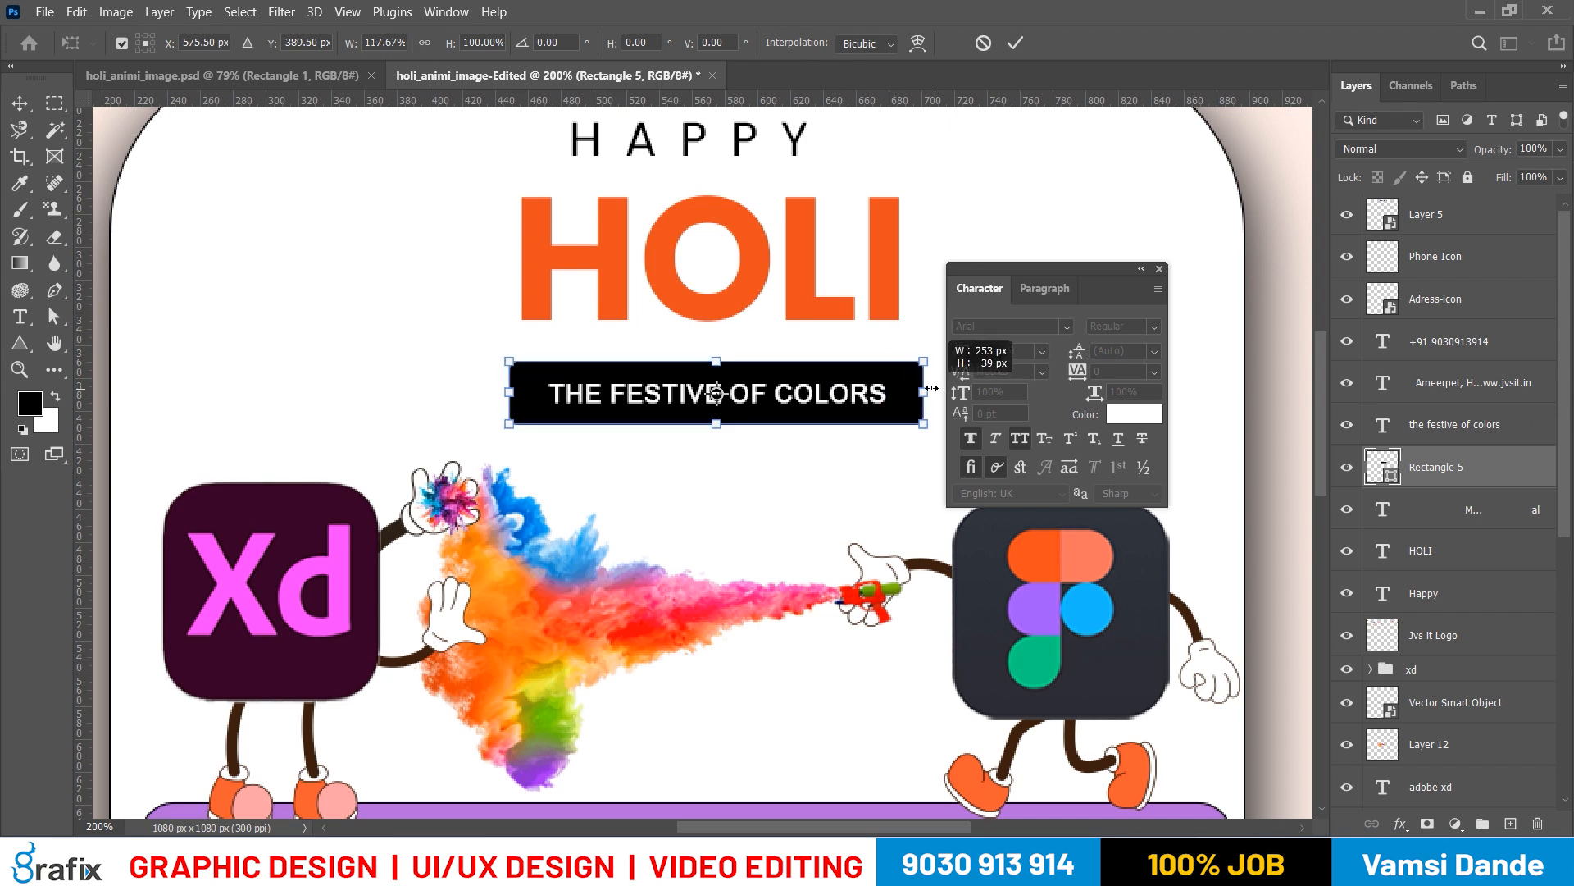
key(Escape)
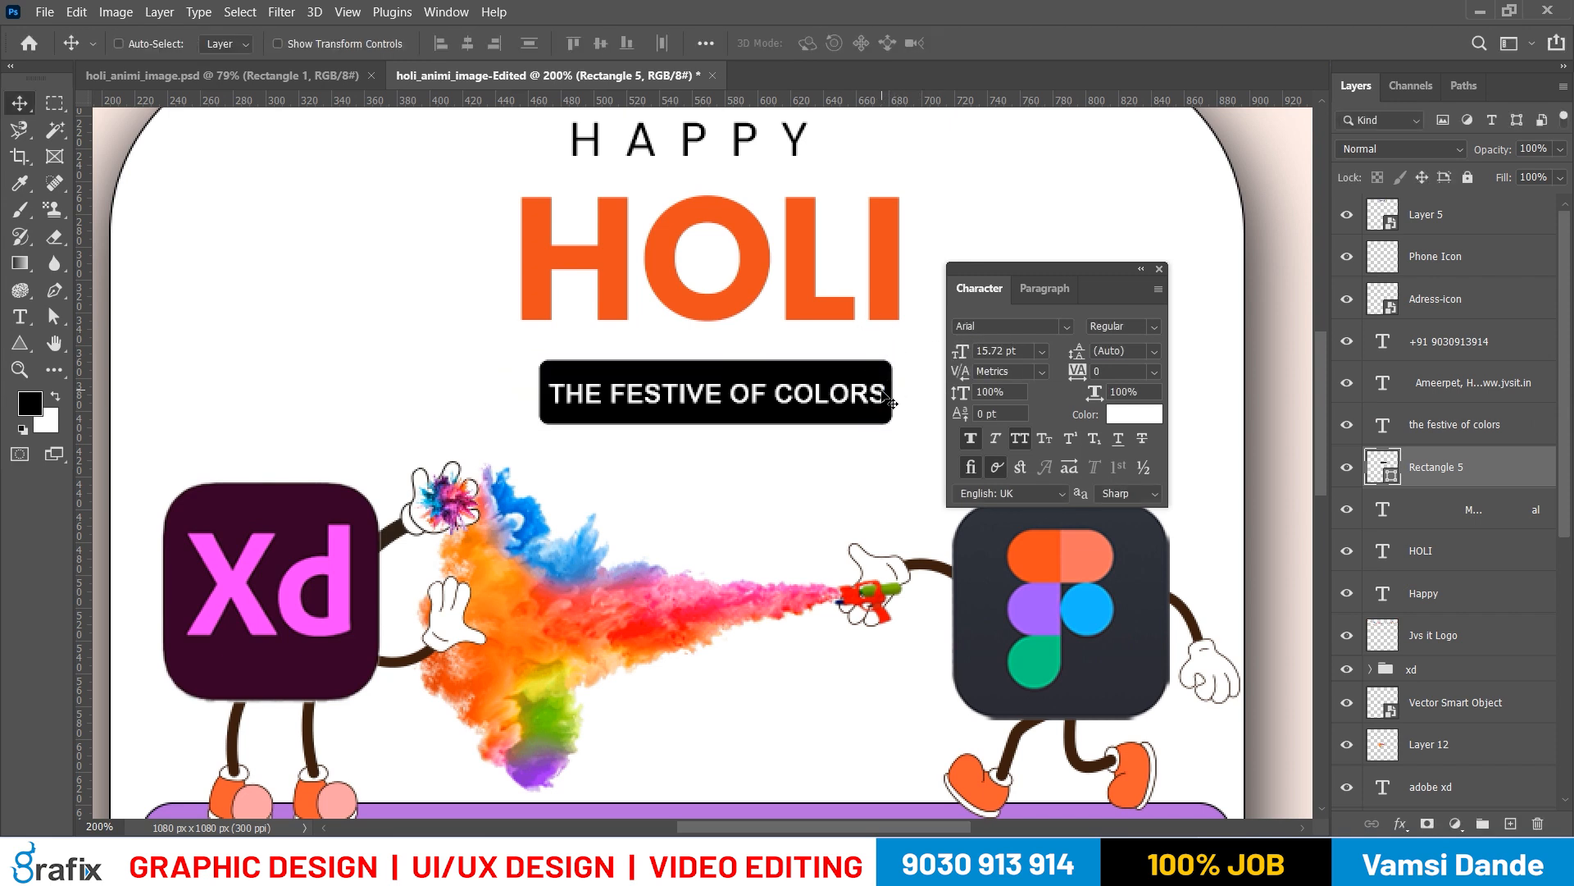
ctrl+click(849, 387)
key(ctrl+t)
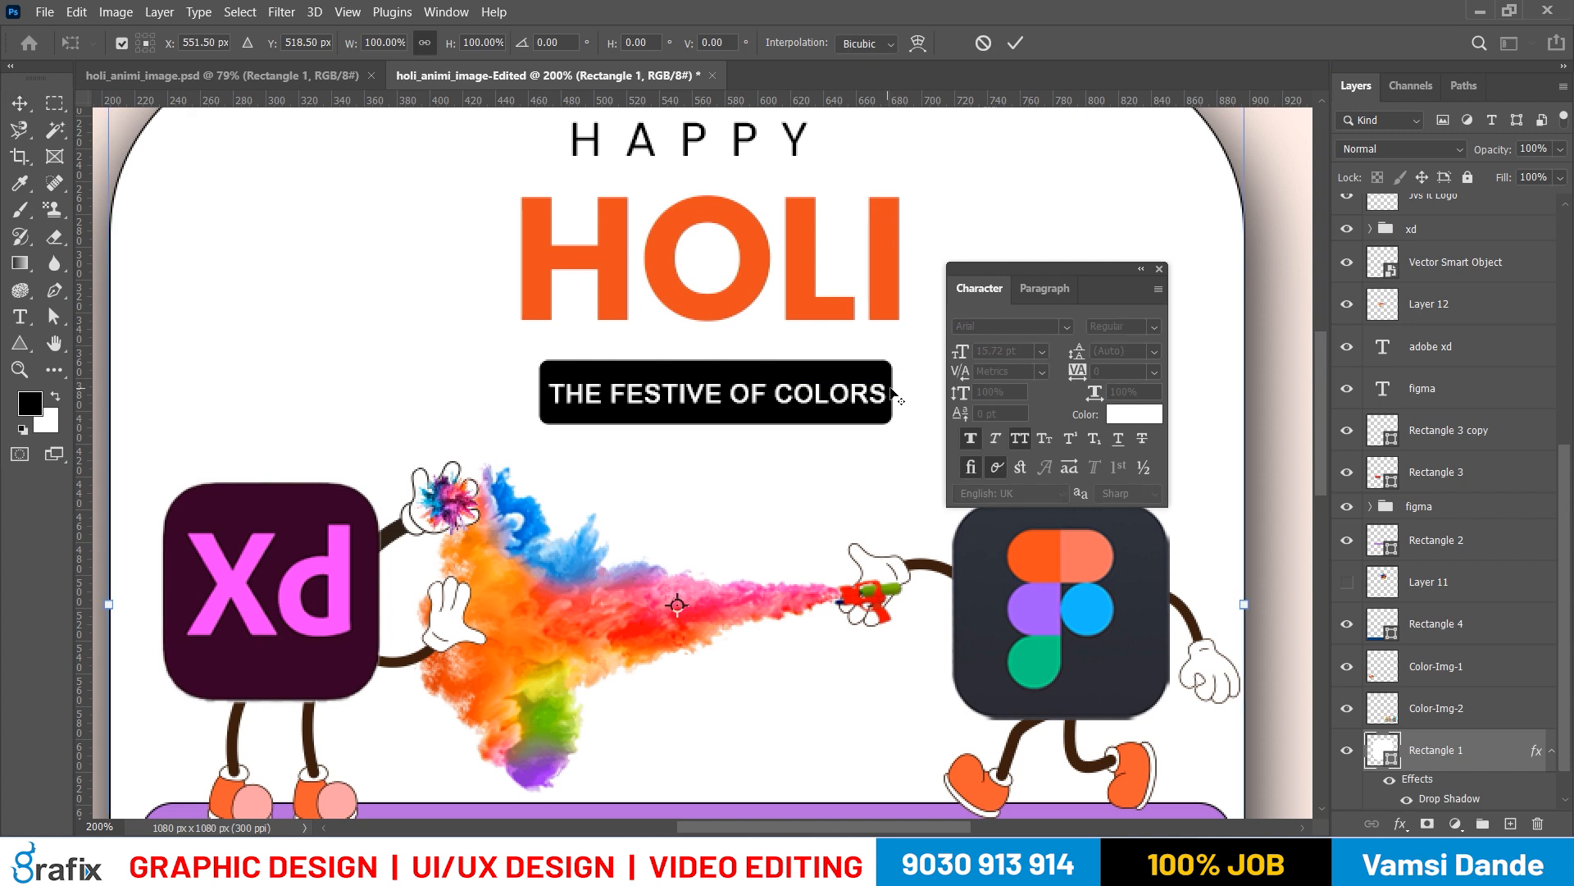
right_click(894, 394)
key(Escape)
key(Escape)
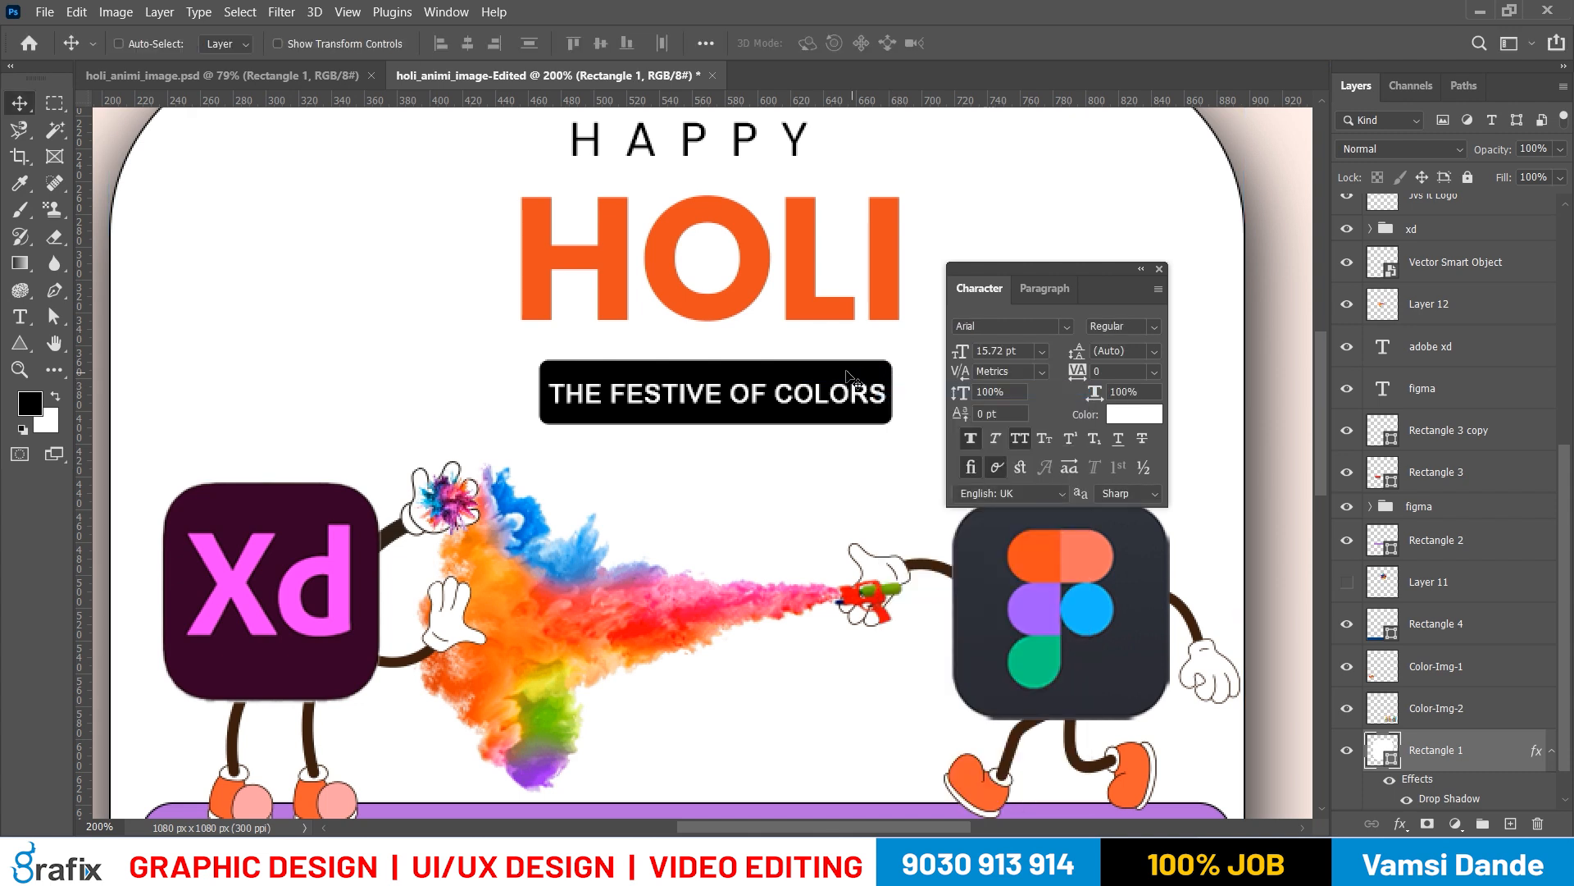
Widen the black tagline box to match HOLI's width and line it up with the tagline text beneath the heading
ctrl+click(877, 394)
key(ctrl+t)
mouse_move(892, 392)
mouse_down()
mouse_move(910, 393)
mouse_move(863, 383)
mouse_move(871, 397)
mouse_up()
key(Return)
shift+right_click(869, 399)
shift+click(875, 409)
right_click(769, 400)
click(794, 413)
Preview the poster in full-screen mode with the panels hidden, and bring the panels back
key(Tab)
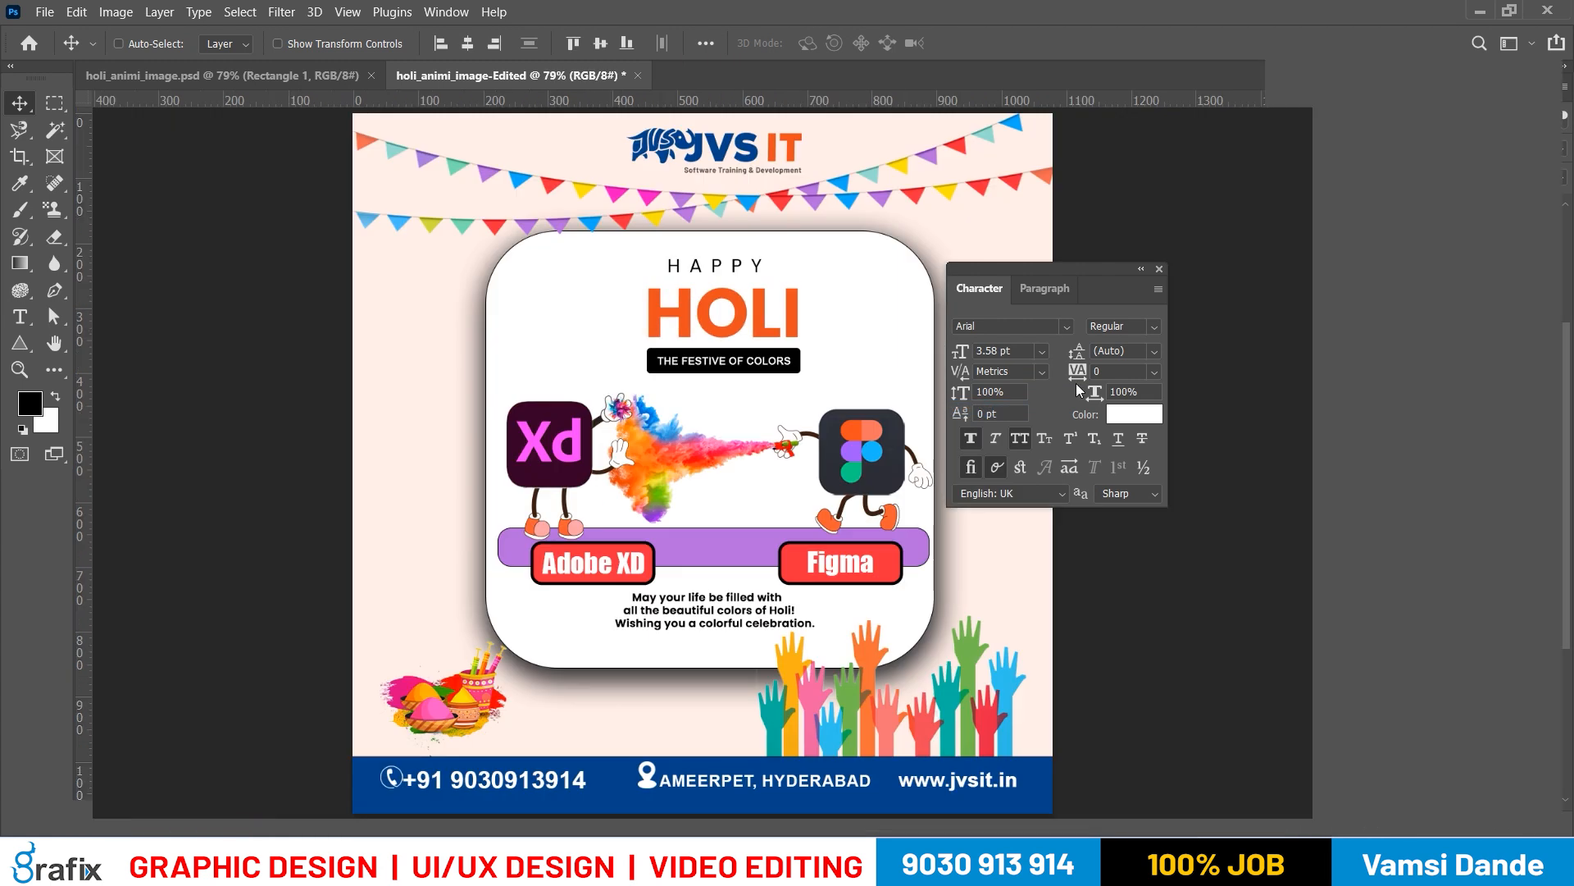
key(f)
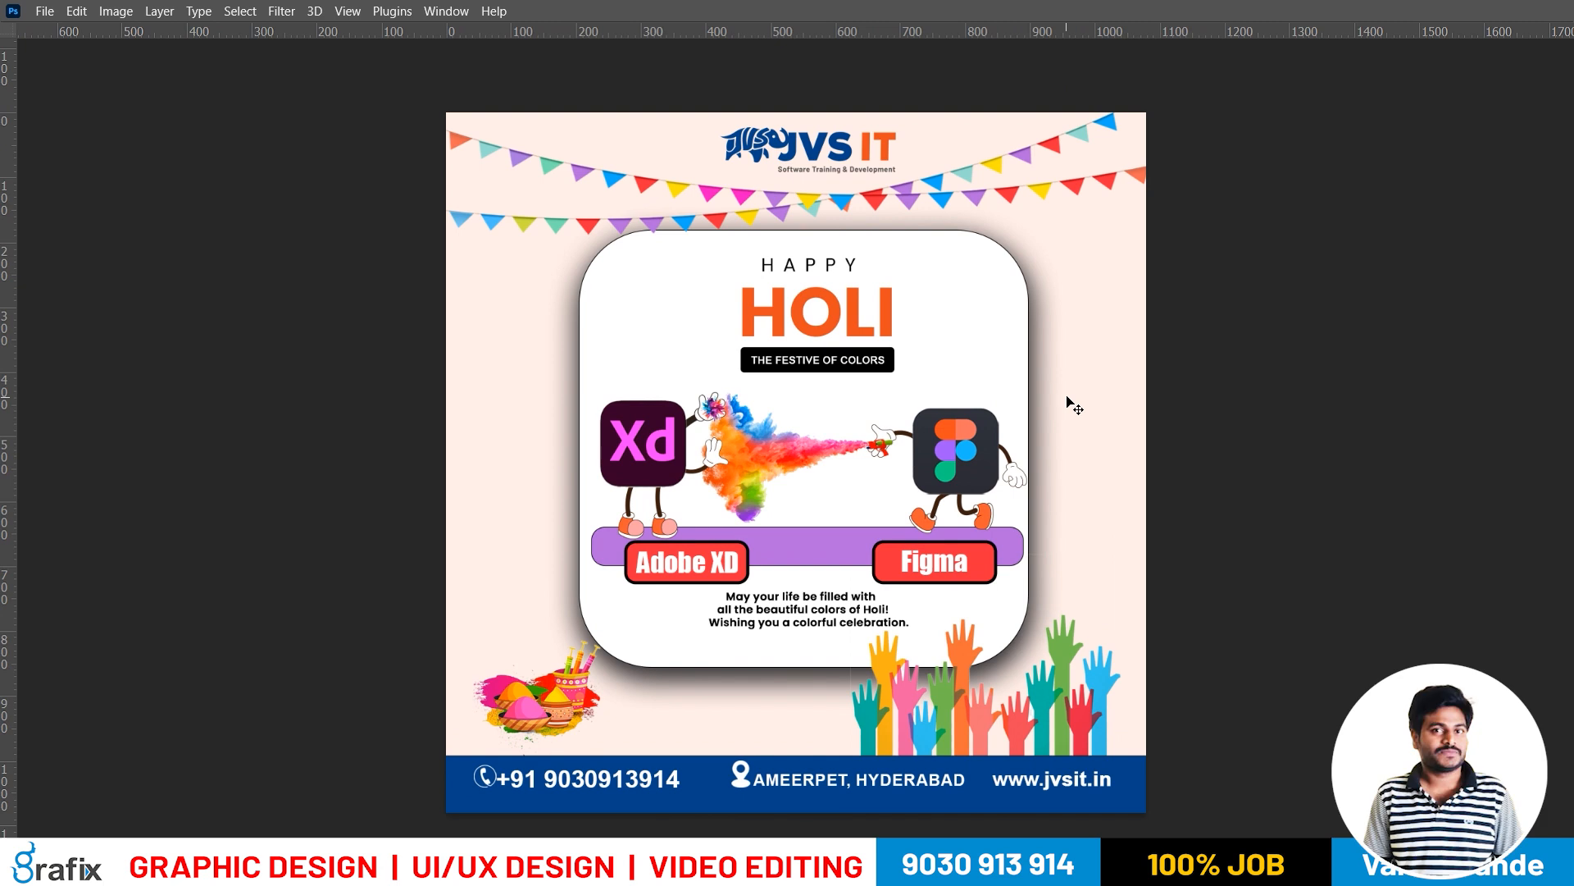
key(Tab)
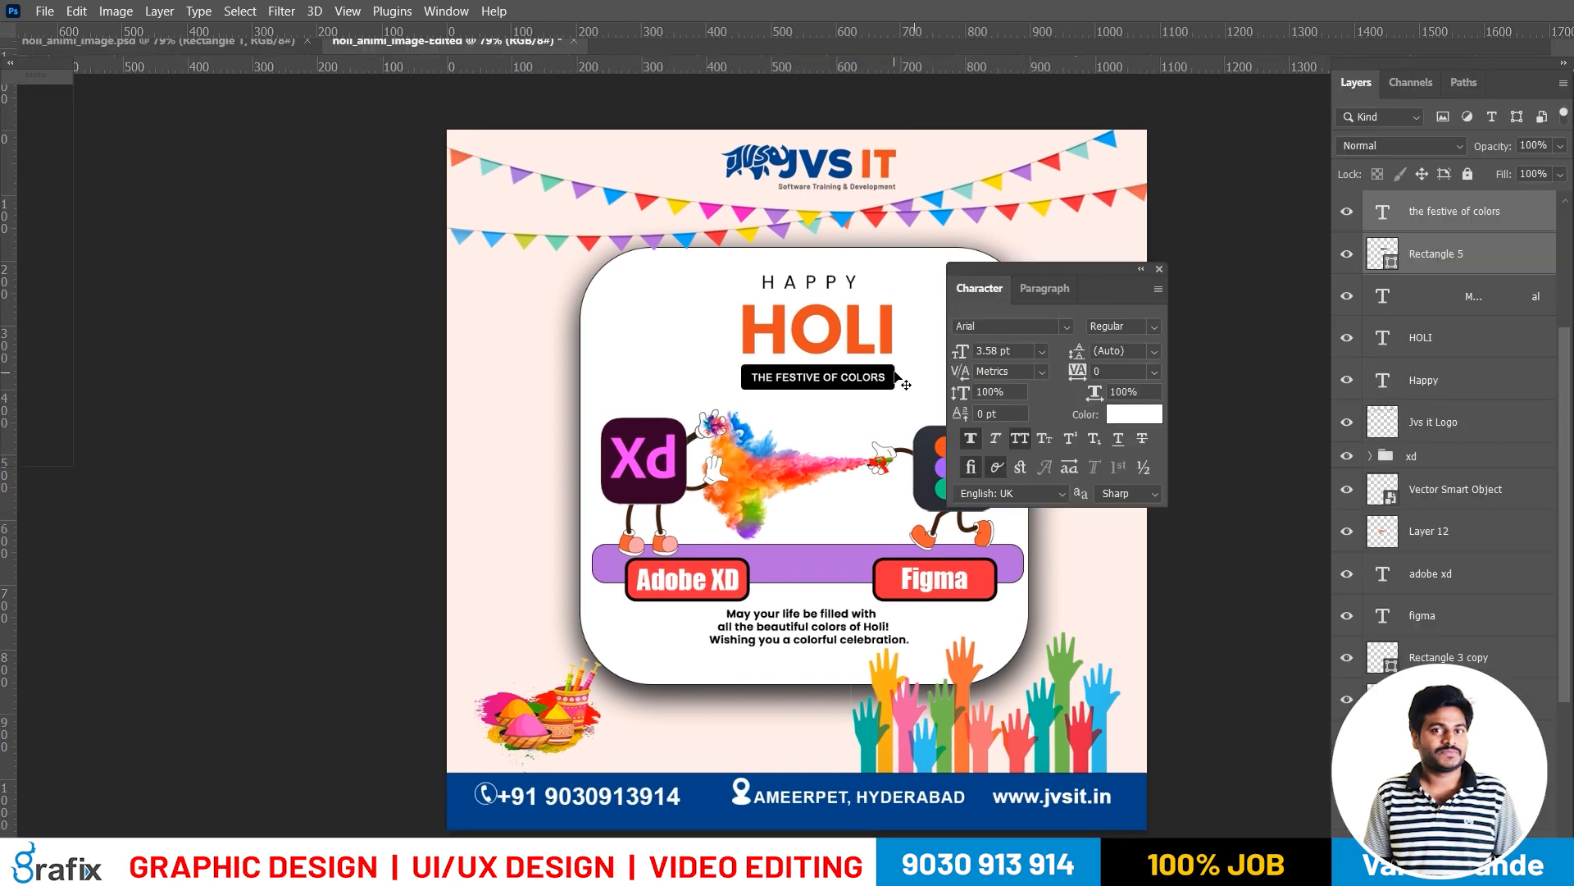
right_click(894, 371)
click(907, 383)
drag(899, 387, 908, 402)
key(ctrl+z)
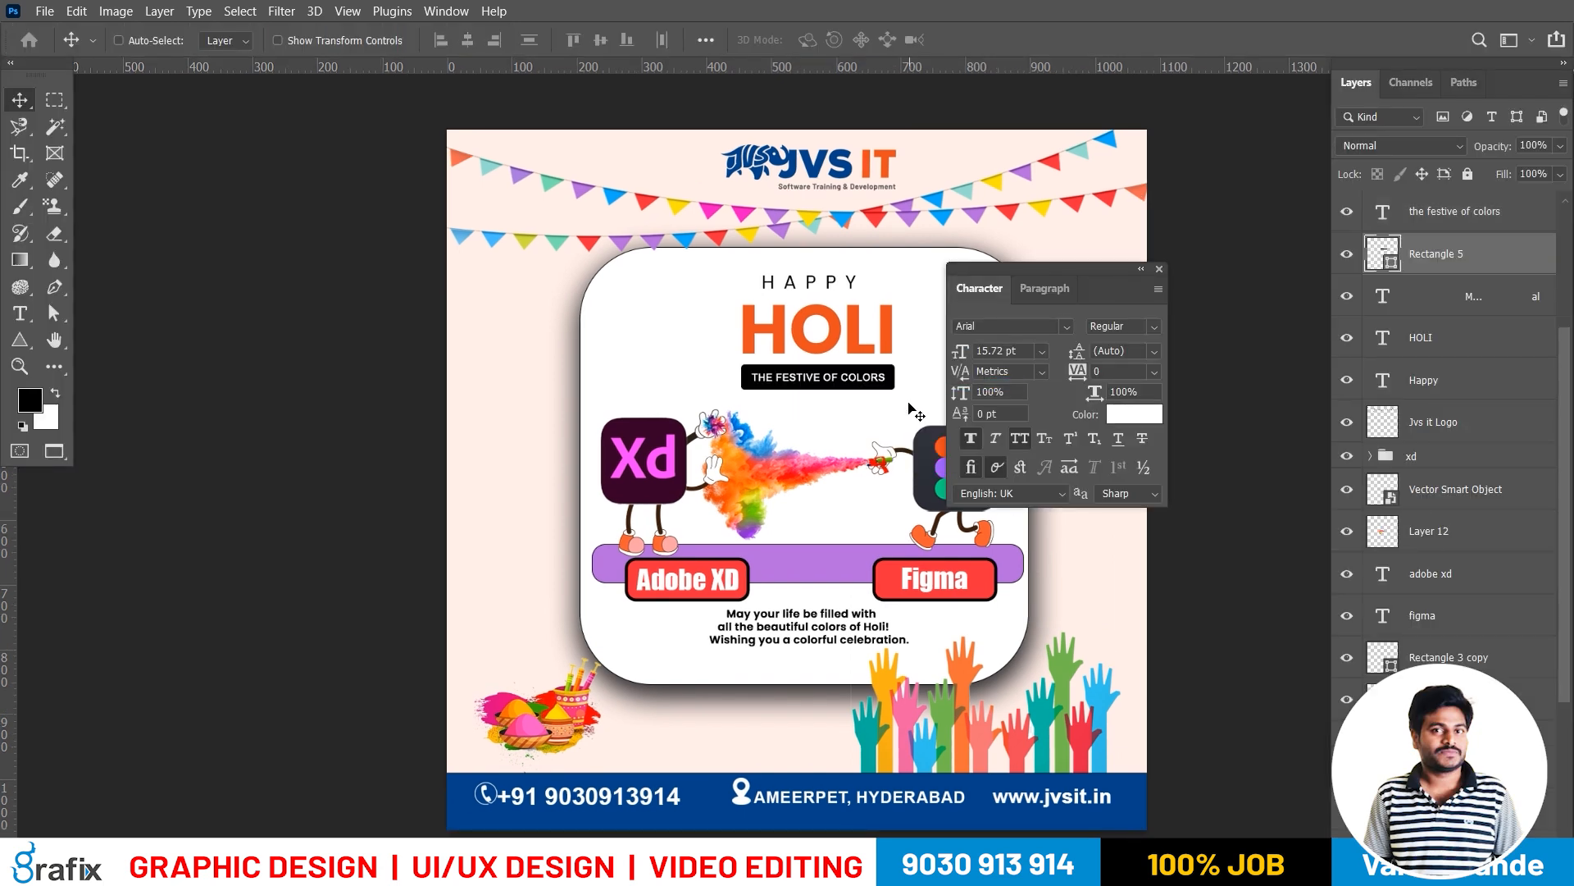
Sample the Xd icon's dark plum background as the foreground color
key(i)
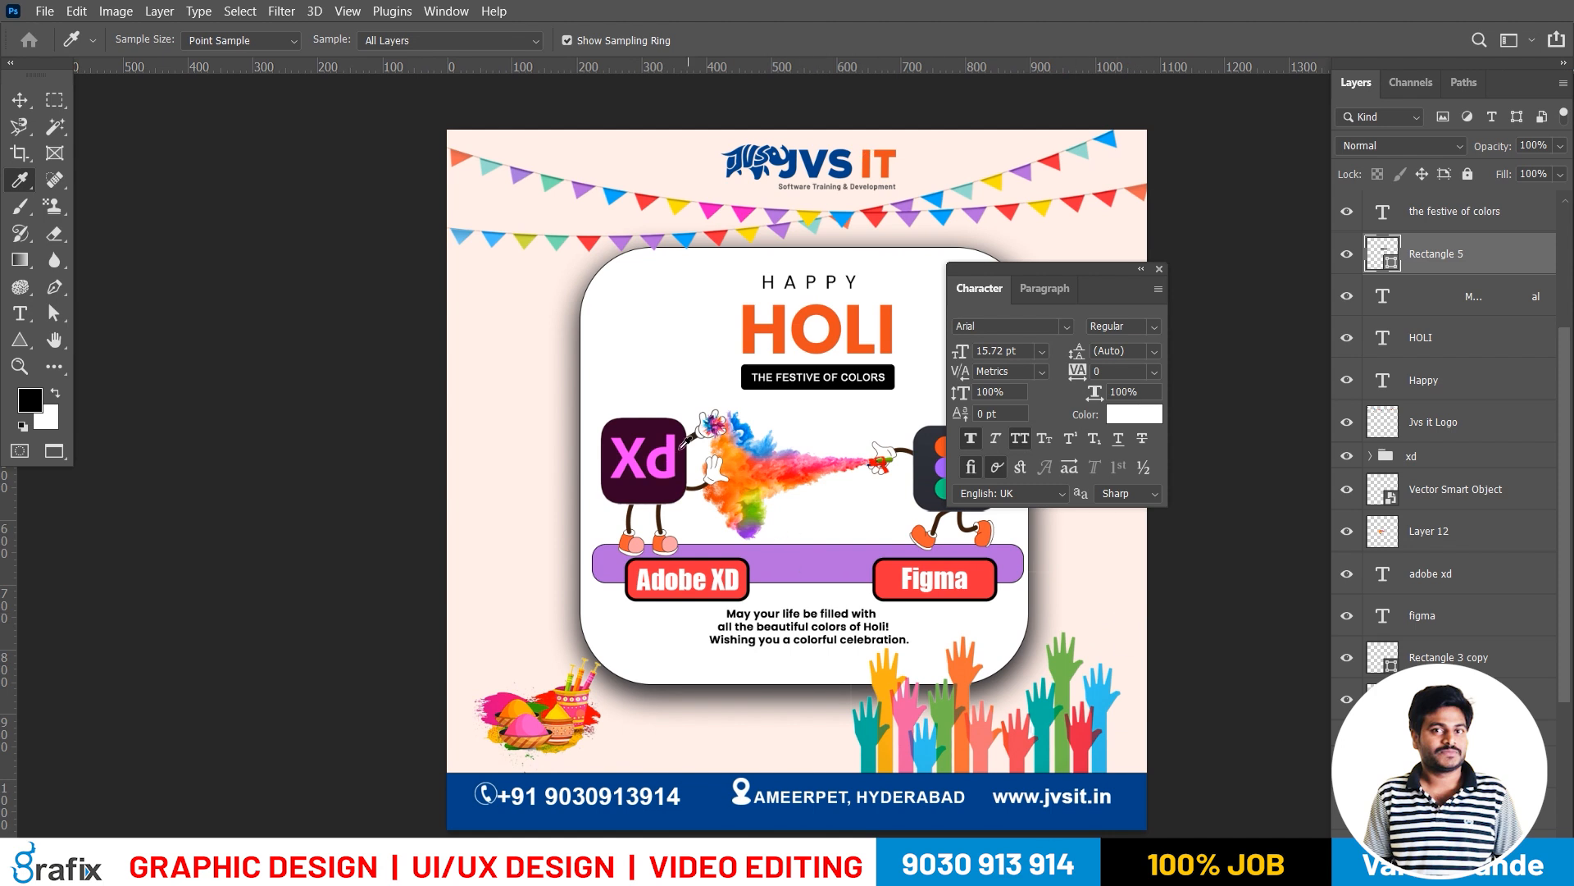
click(676, 426)
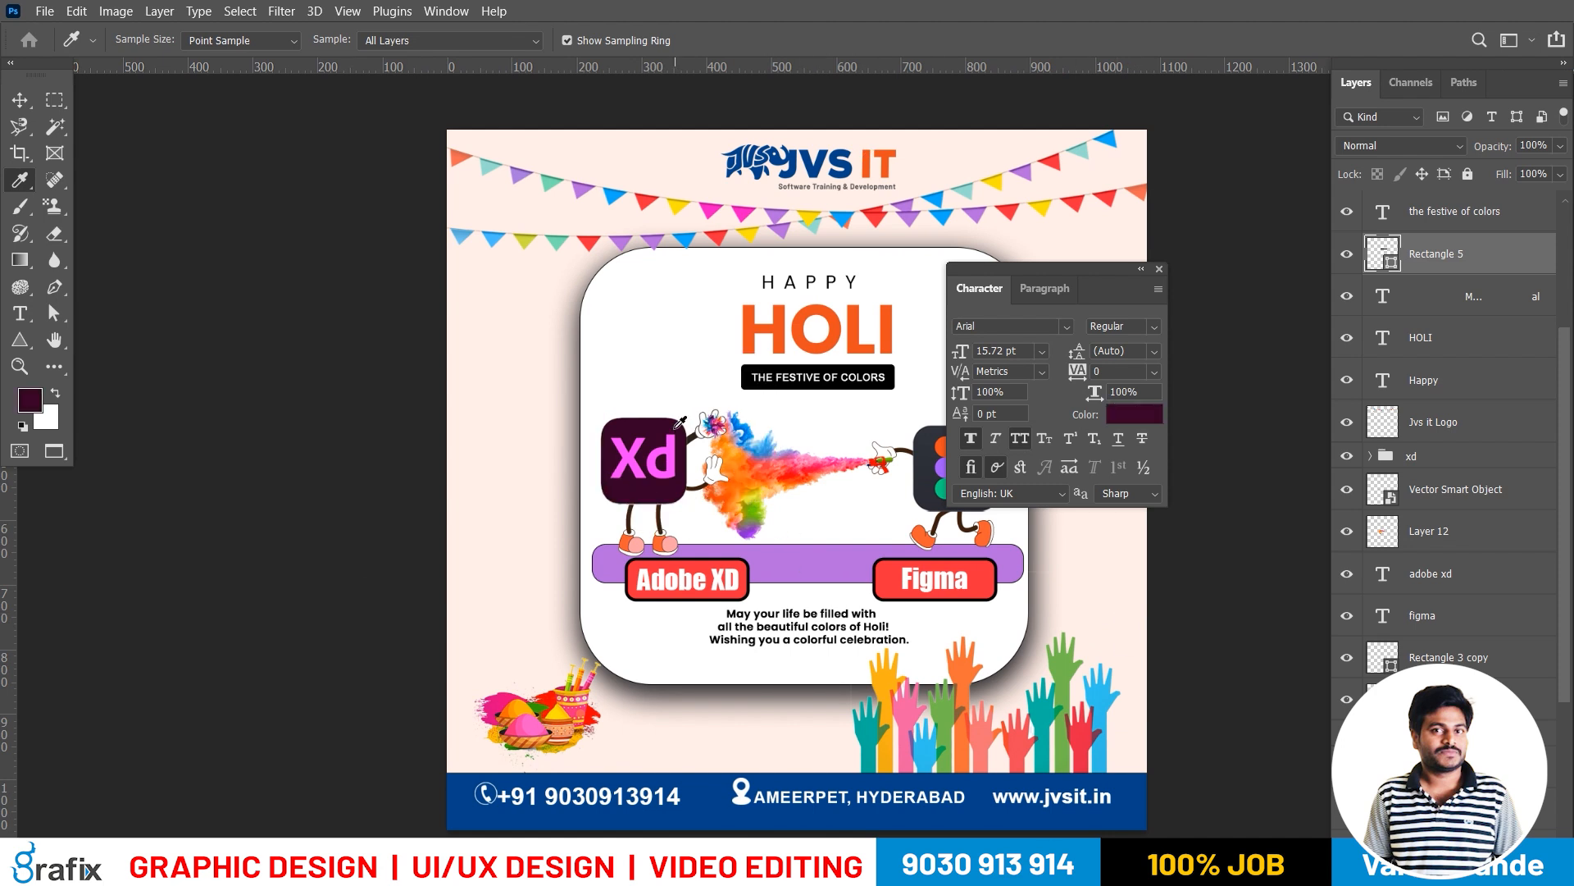
key(v)
right_click(904, 378)
click(909, 376)
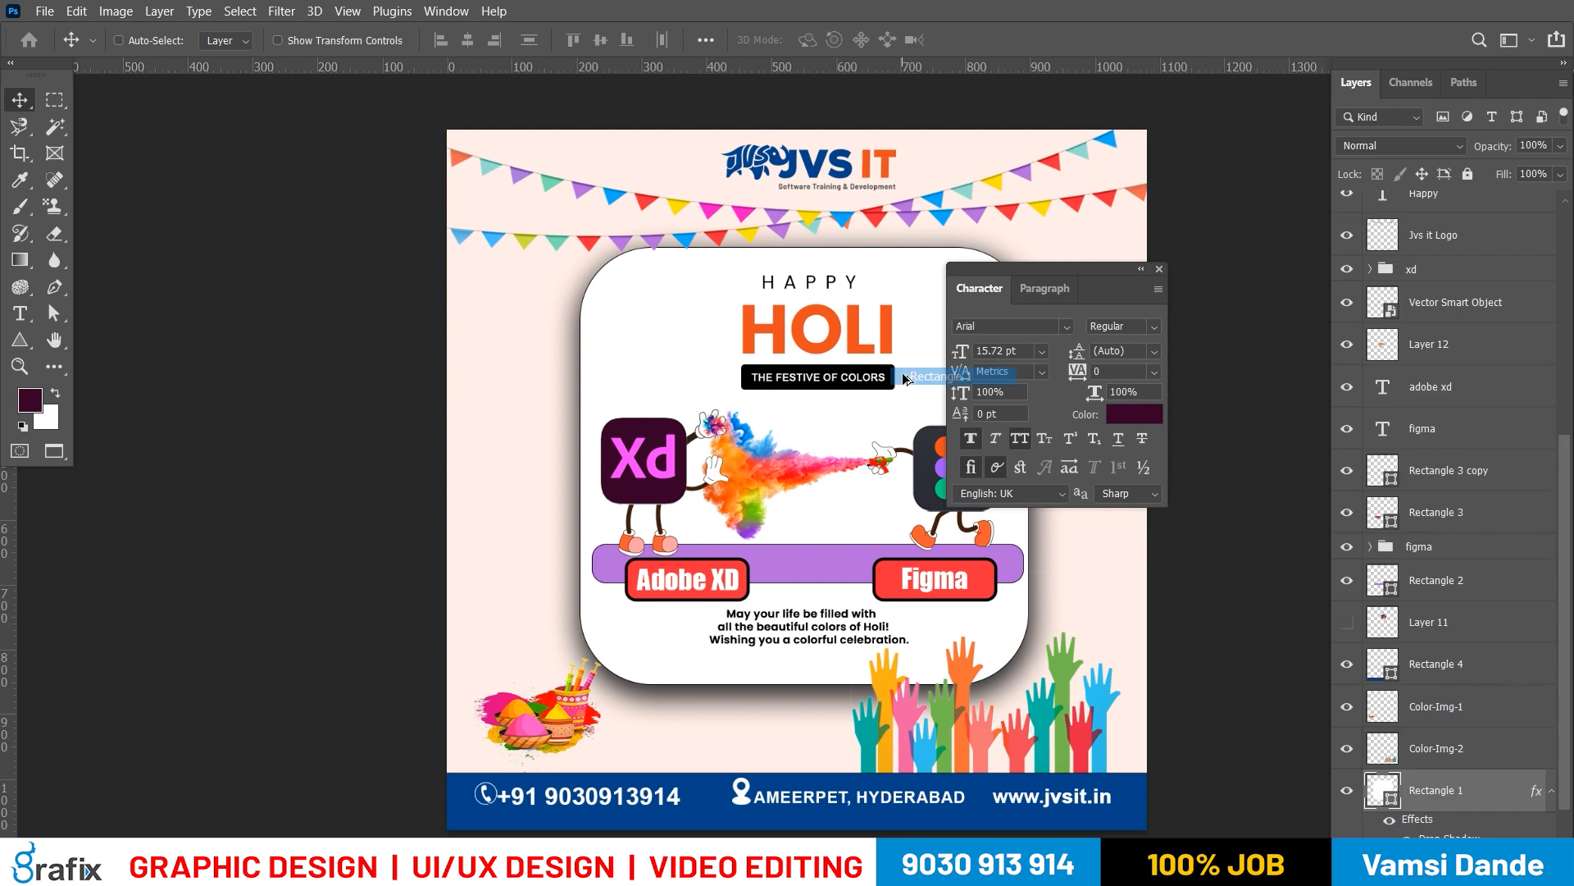
key(alt+BackSpace)
key(ctrl+z)
Fill the black tagline box with the sampled dark plum and preview the poster full screen
right_click(906, 381)
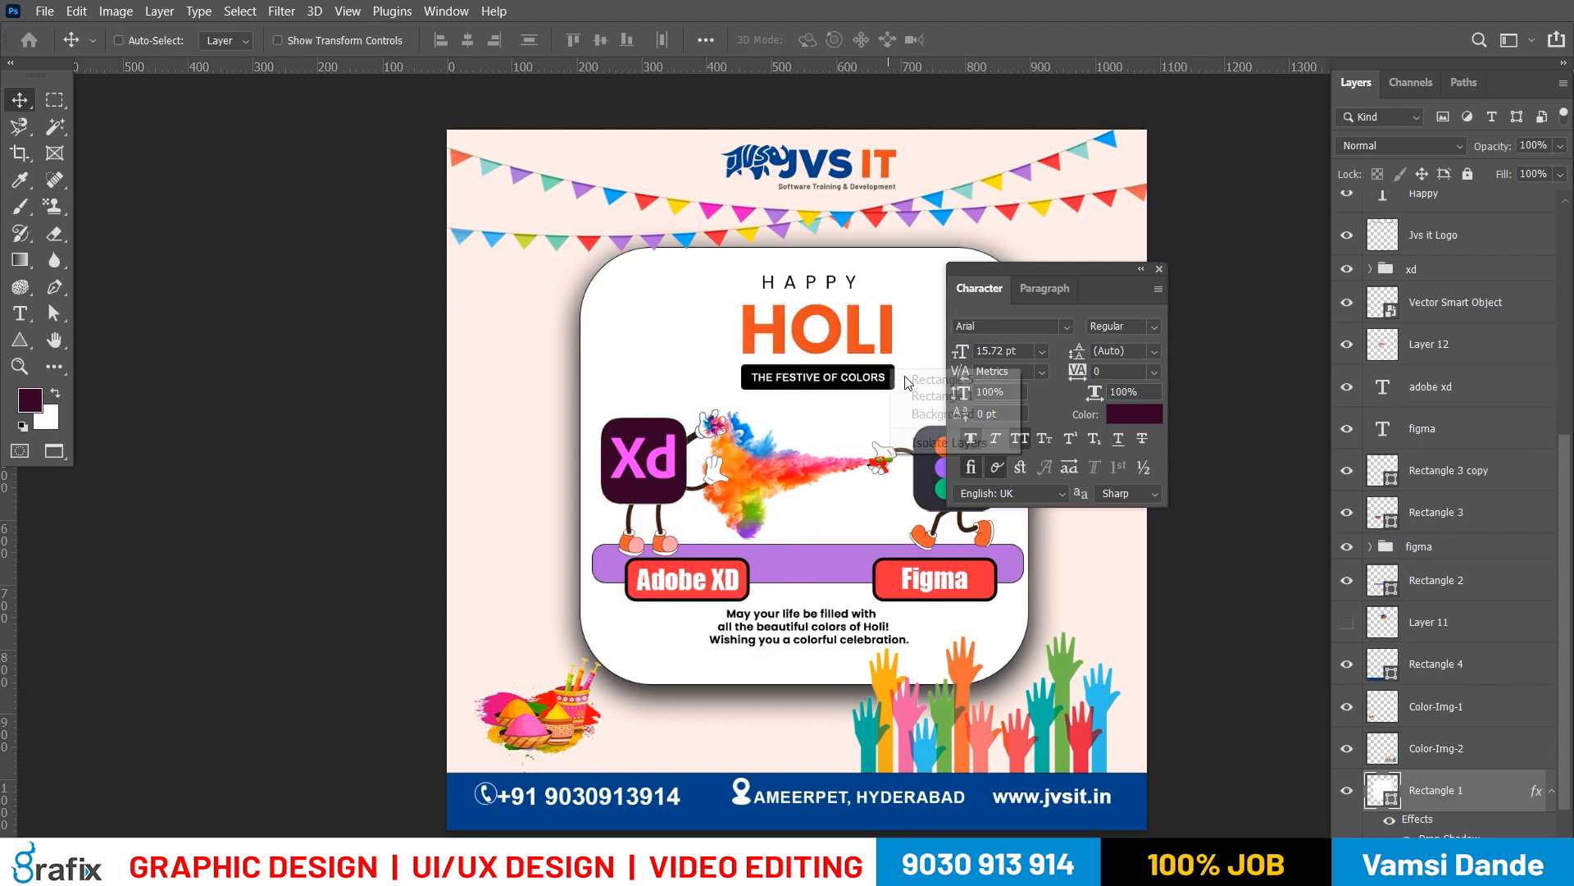
click(910, 379)
key(alt+BackSpace)
key(f)
key(f)
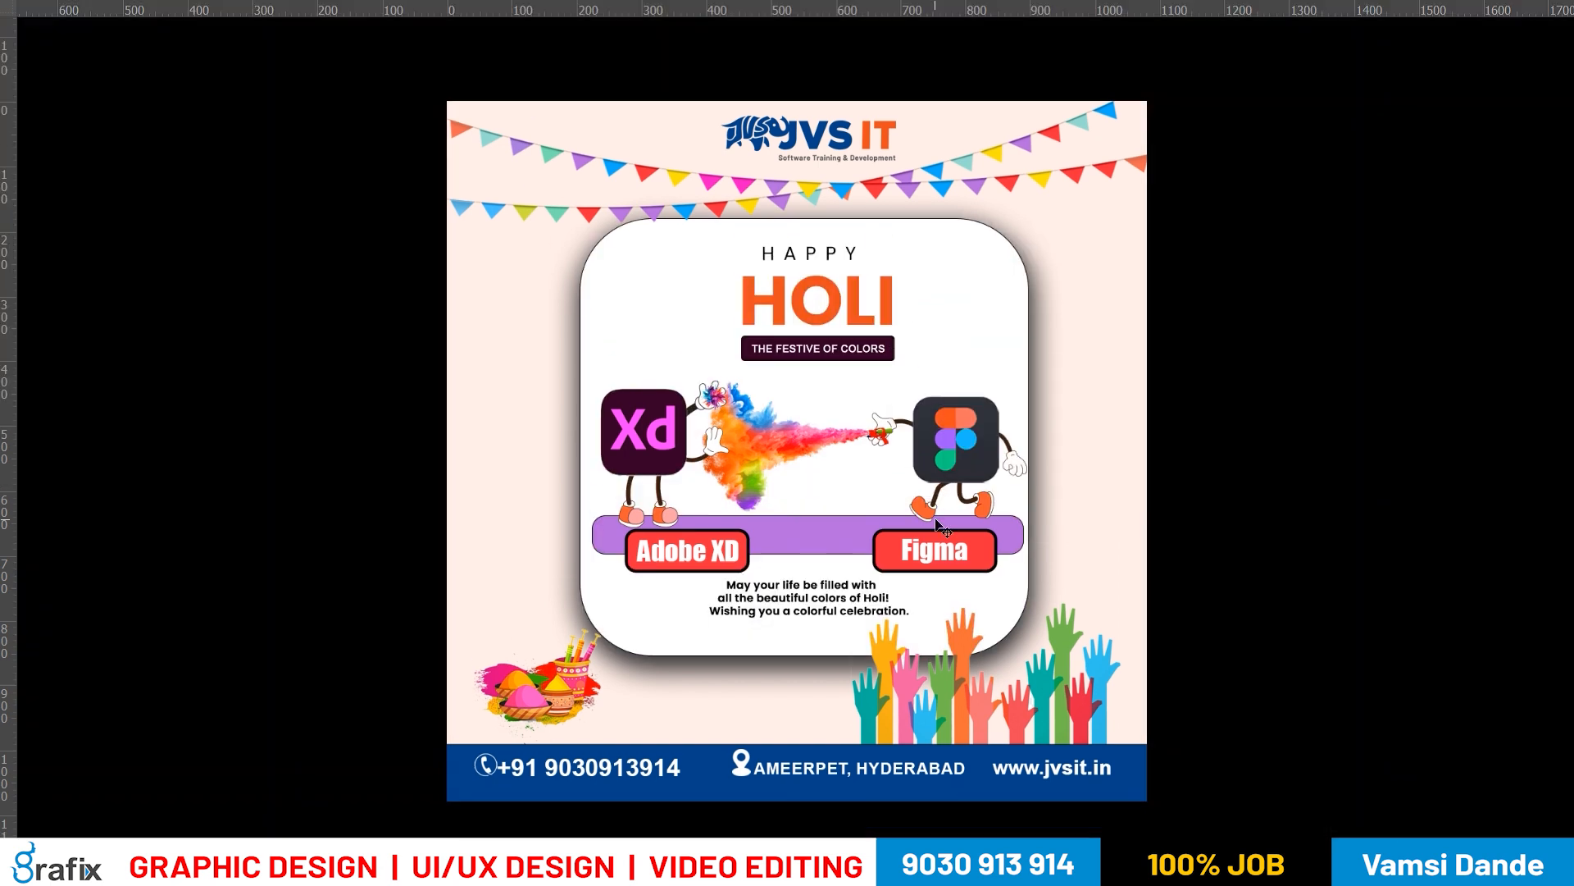
Try the Figma icon's dark grey as the tagline box fill, compare it with the plum fill, and undo it
key(ctrl+plus)
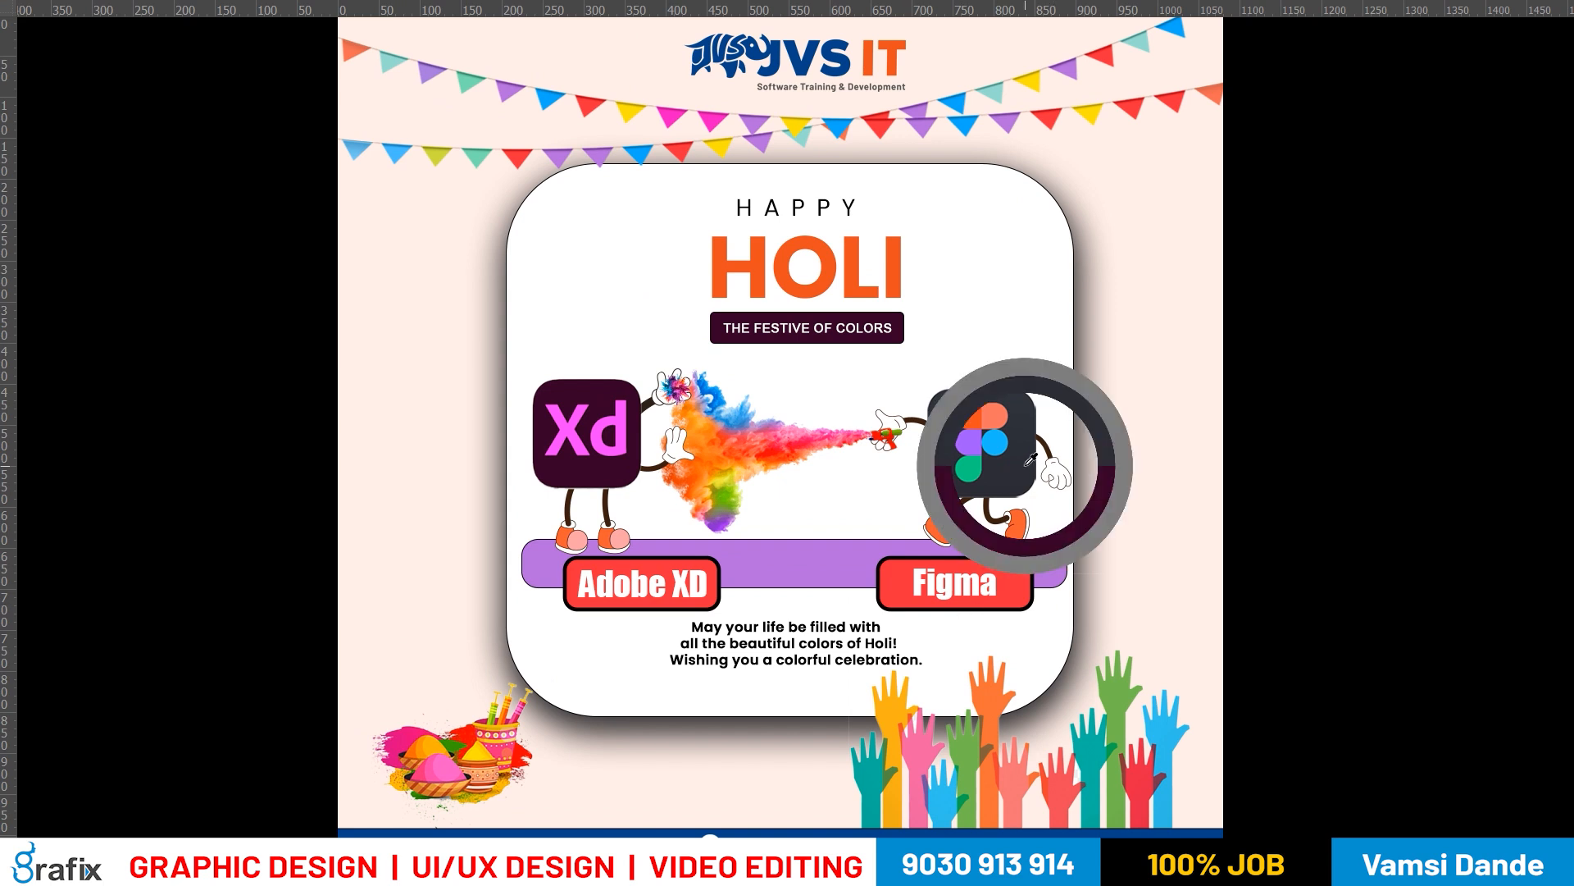
right_click(899, 328)
click(911, 339)
key(alt+BackSpace)
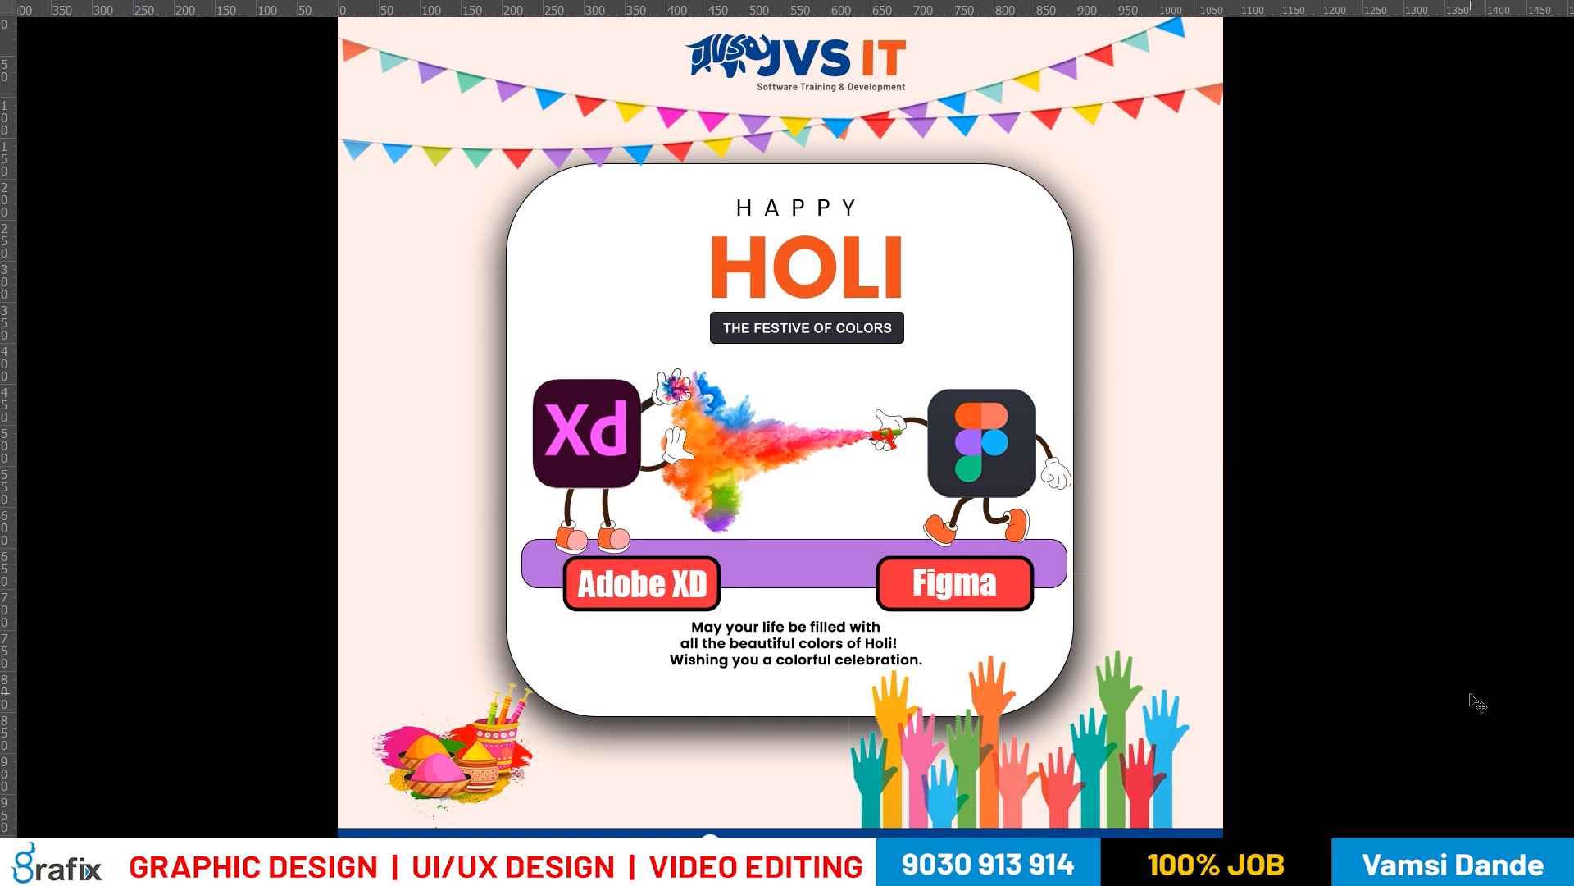
key(f)
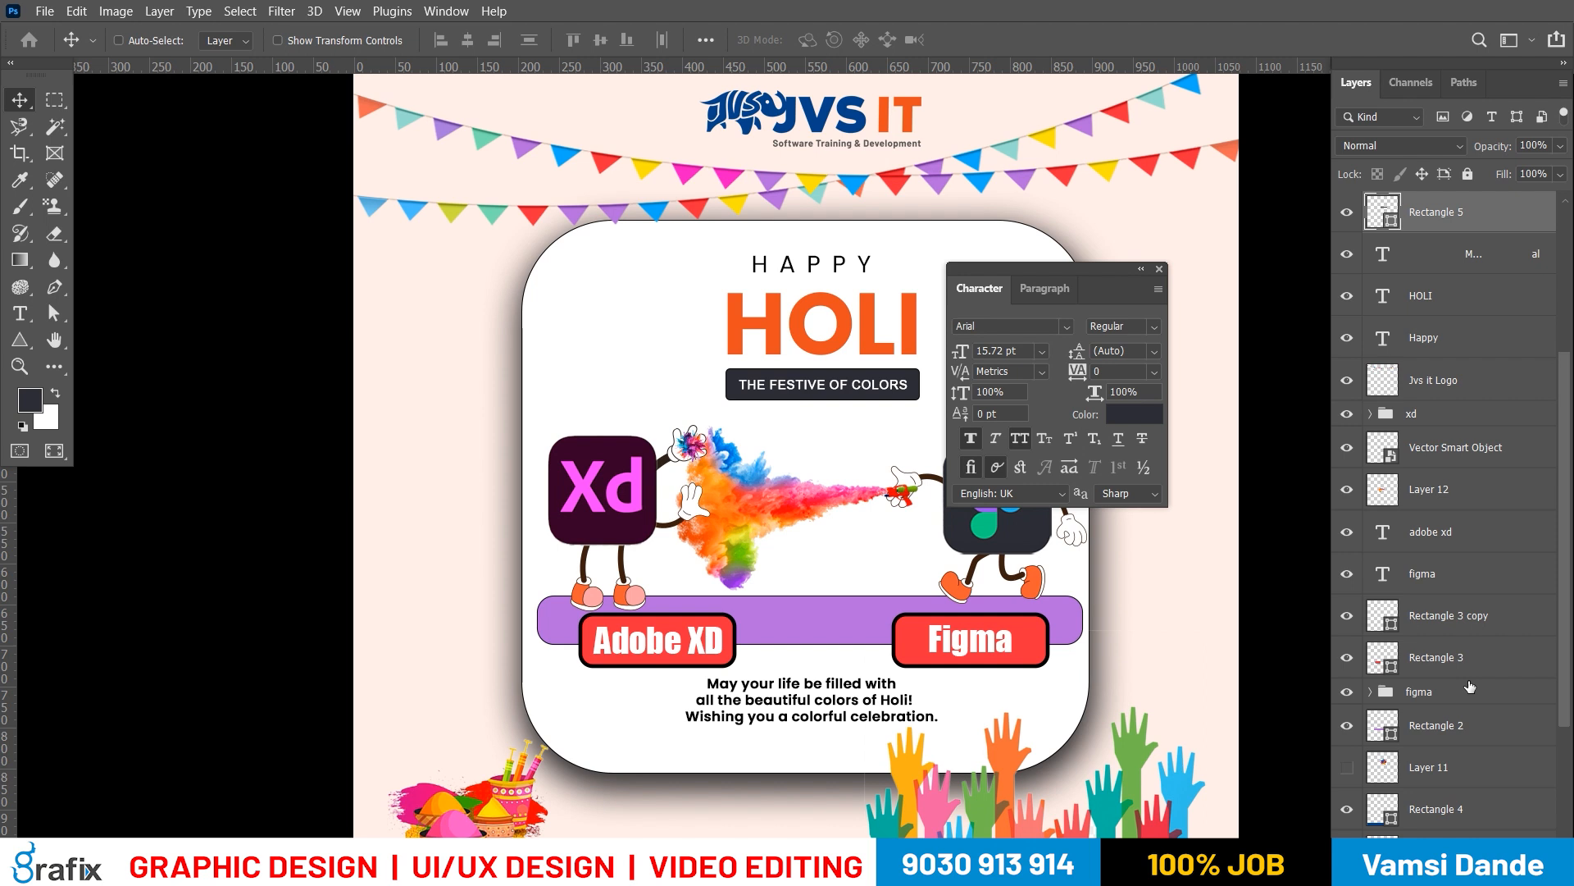
key(ctrl+z)
key(ctrl+shift+z)
key(ctrl+z)
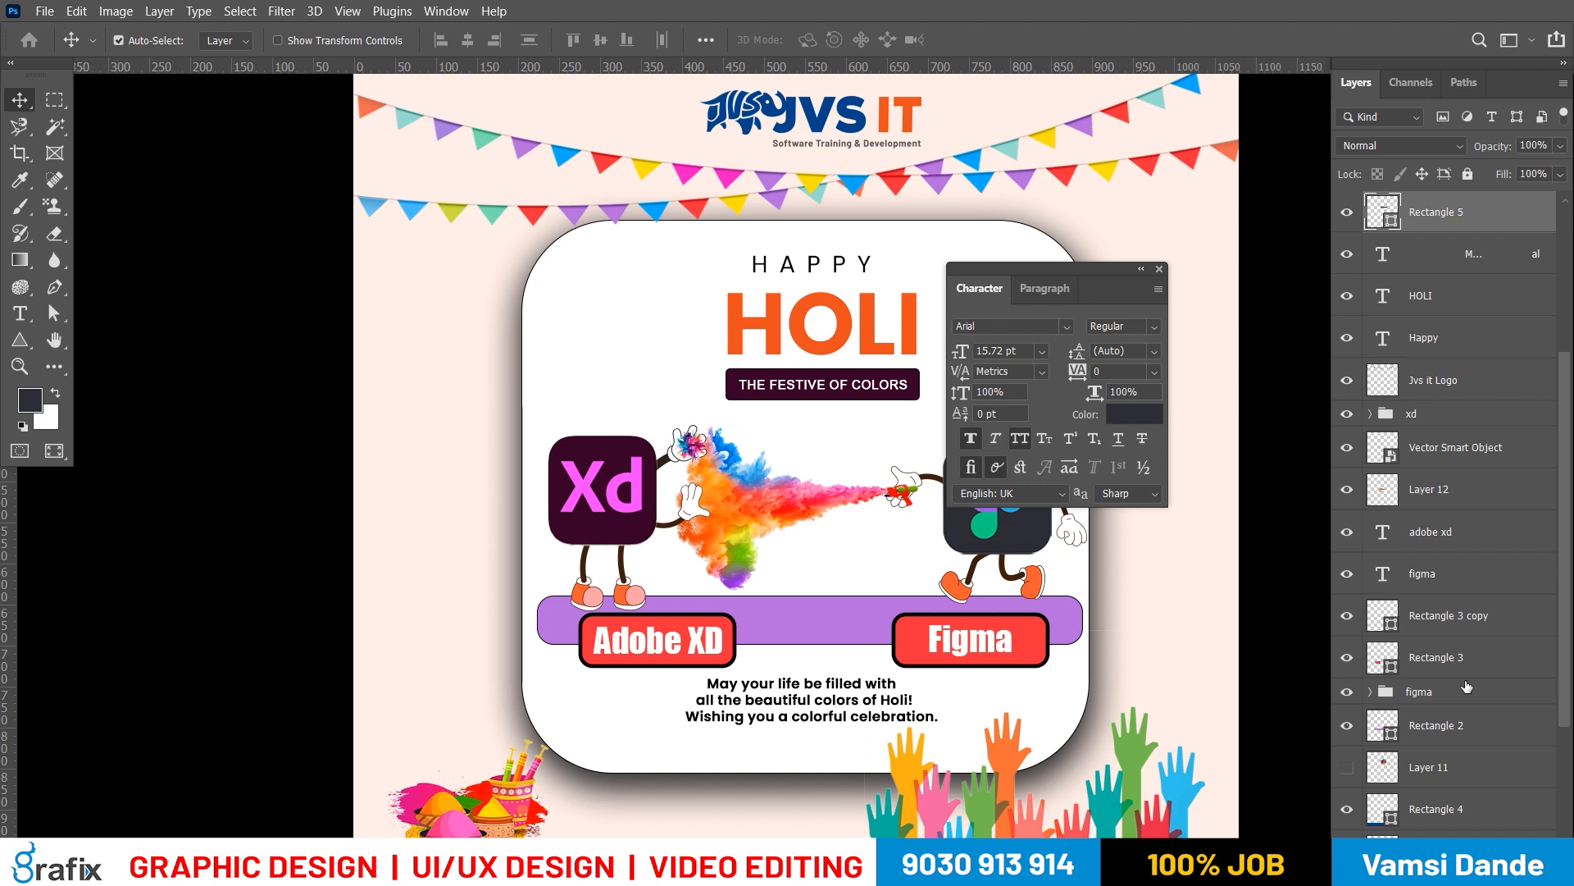
Compare the dark plum and dark grey fills on the tagline box by undoing and redoing, and keep the dark grey
key(ctrl+shift+z)
key(ctrl+z)
key(ctrl+shift+z)
key(ctrl+z)
key(ctrl+shift+z)
key(ctrl+z)
key(ctrl+shift+z)
key(ctrl+z)
key(ctrl+shift+z)
key(ctrl+z)
key(ctrl+shift+z)
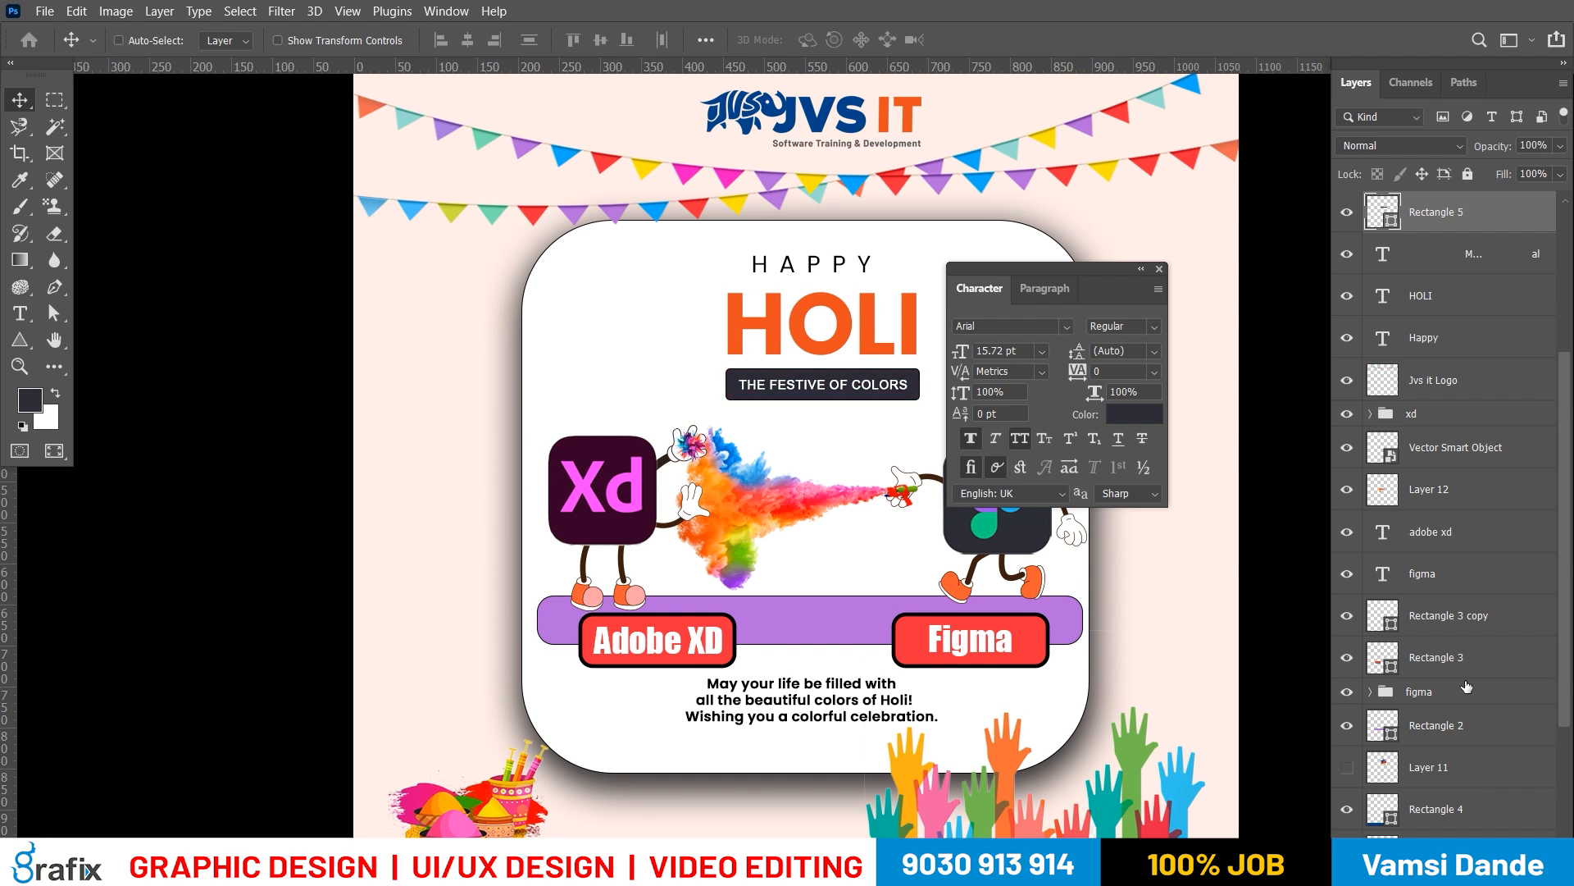
Remove the stroke from the tagline box and check the poster in full-screen view
key(a)
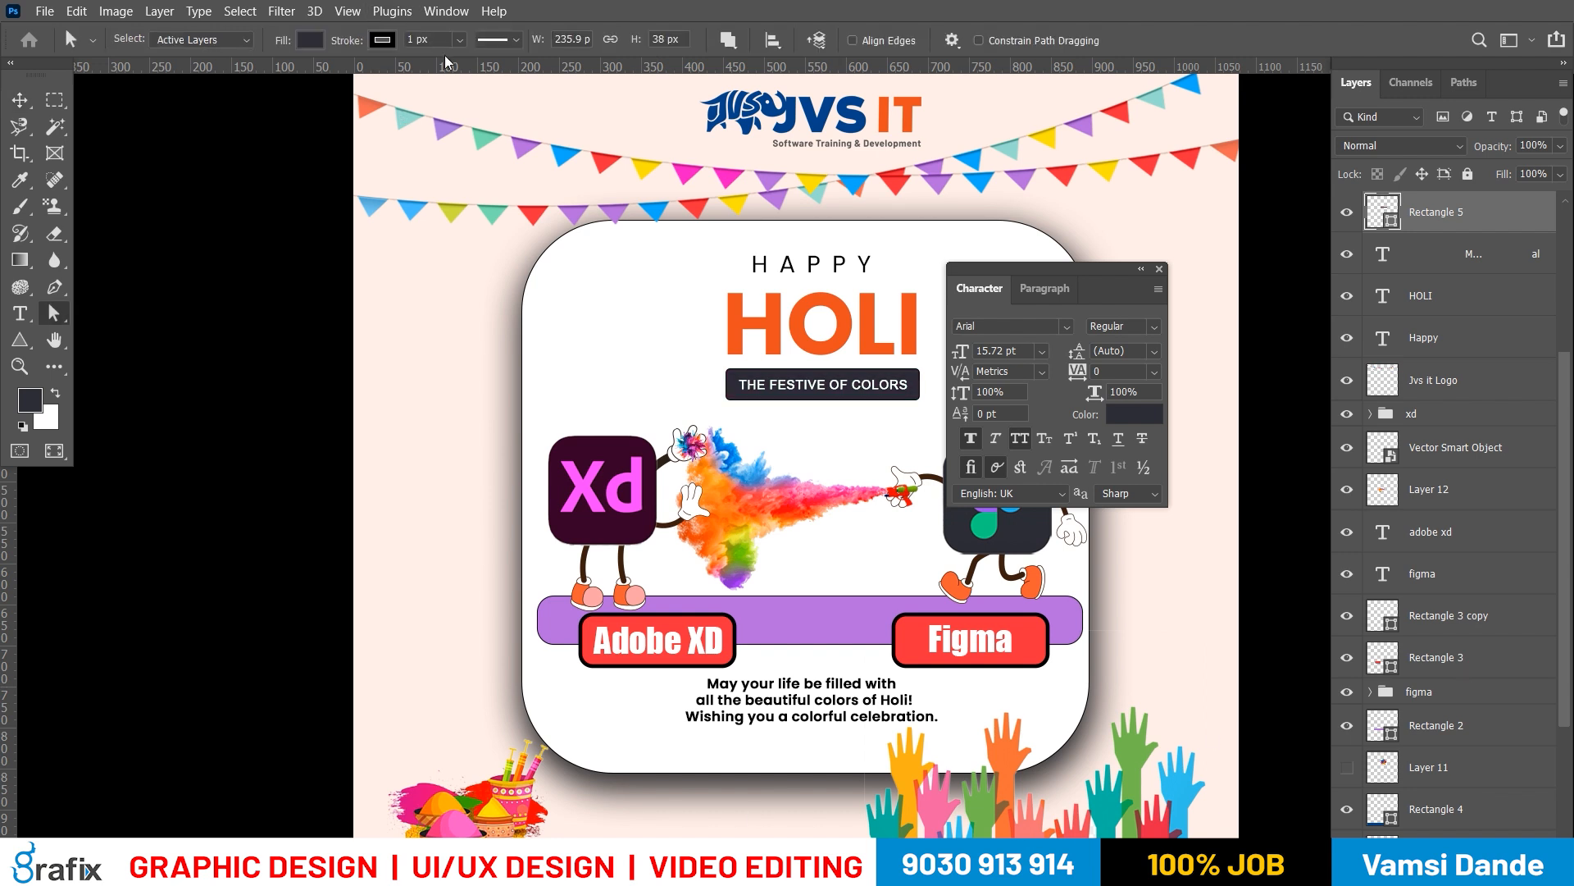
key(Tab)
key(Tab)
click(310, 39)
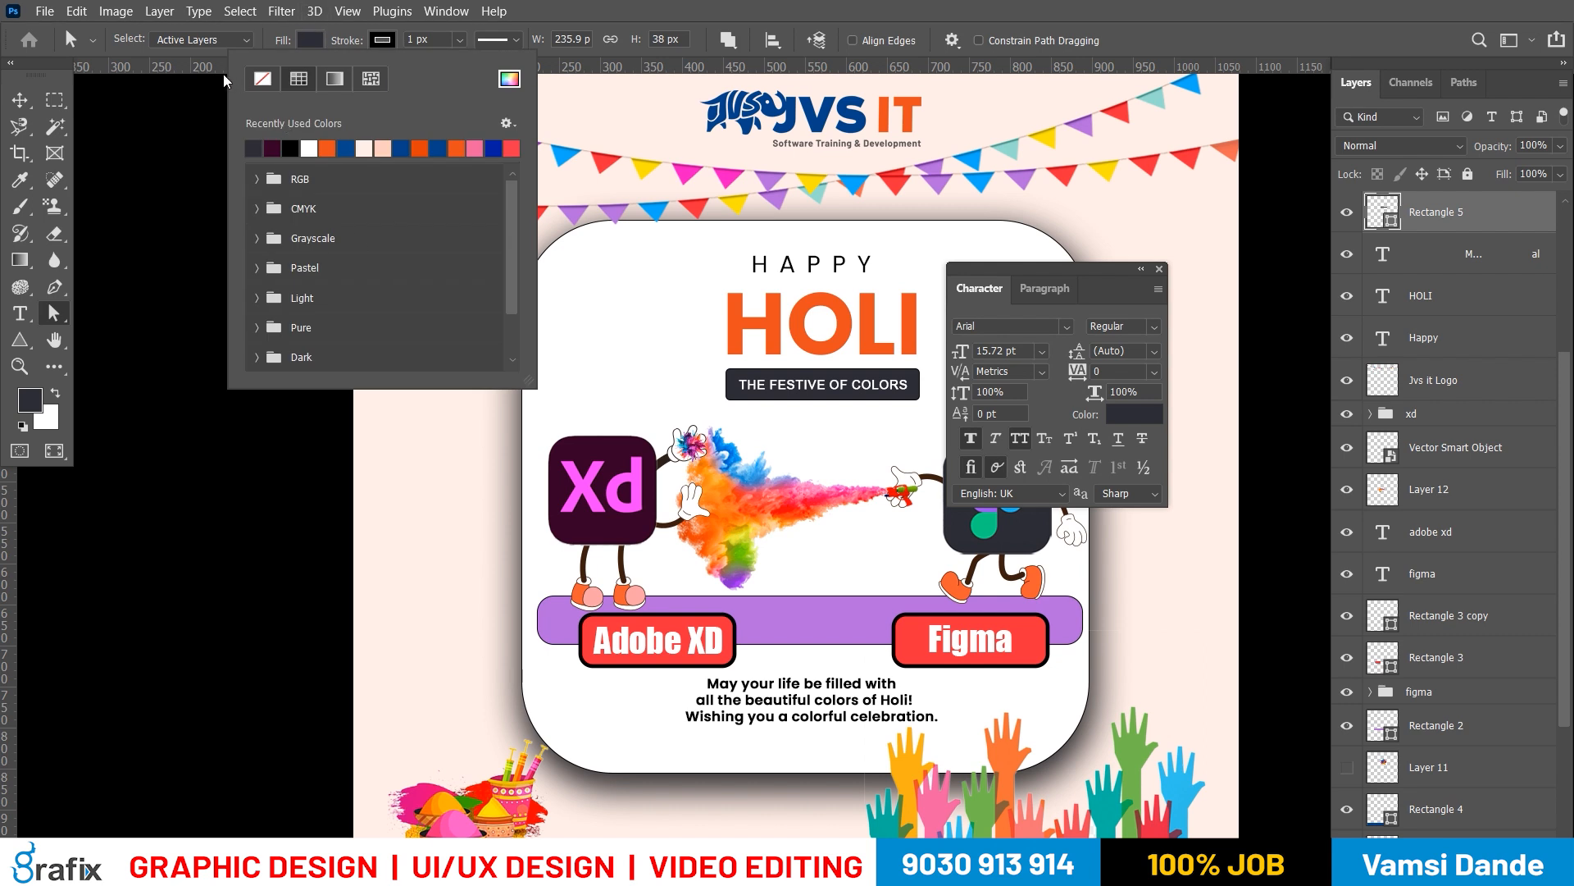
click(263, 80)
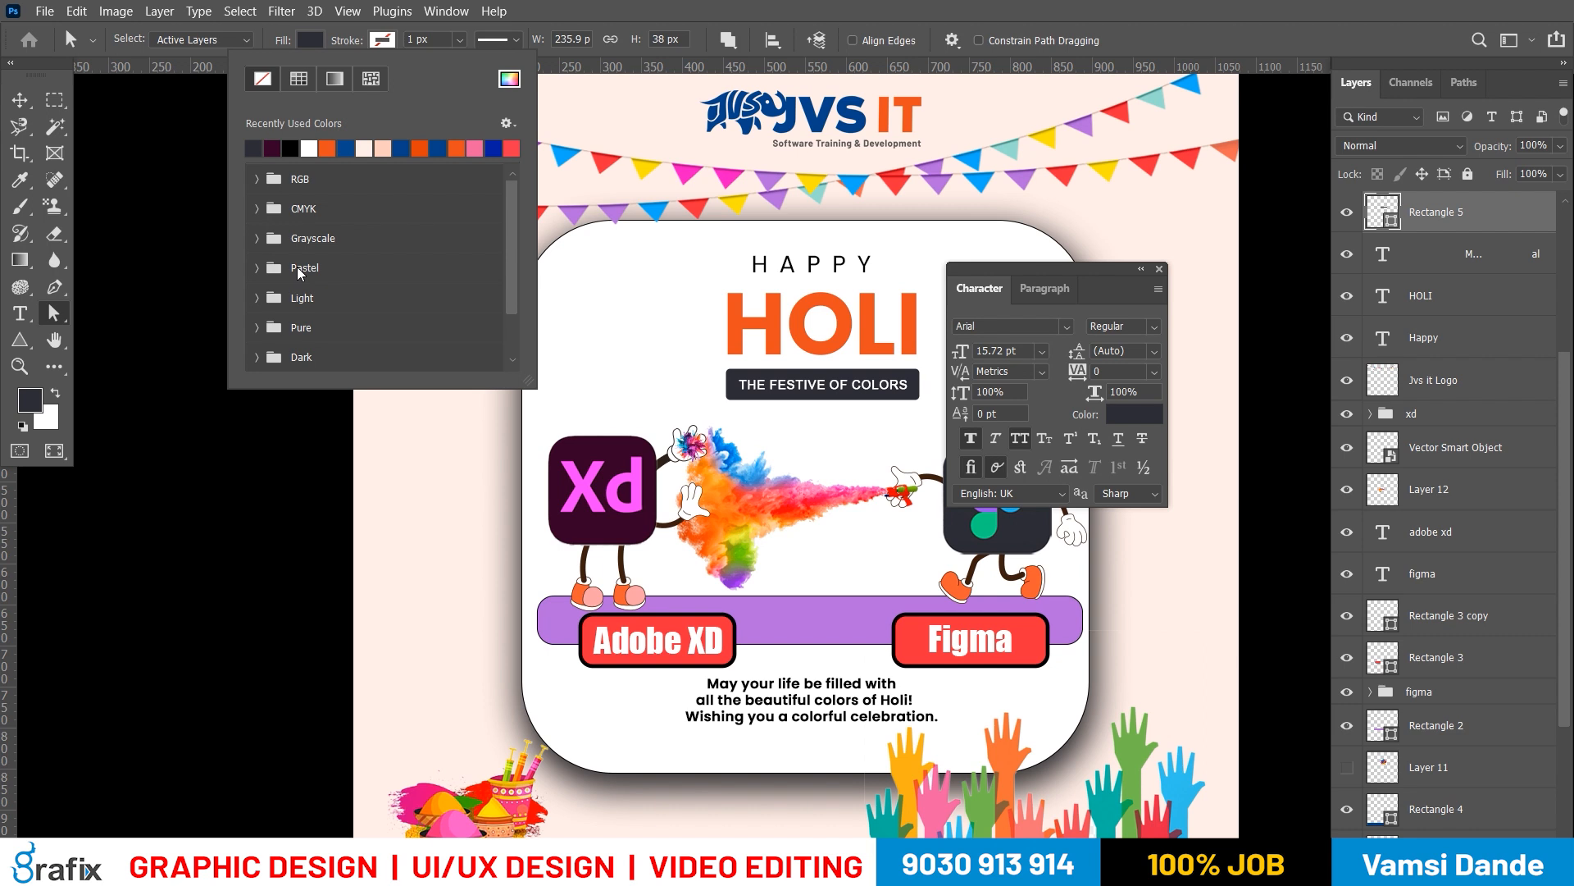
key(Escape)
key(Tab)
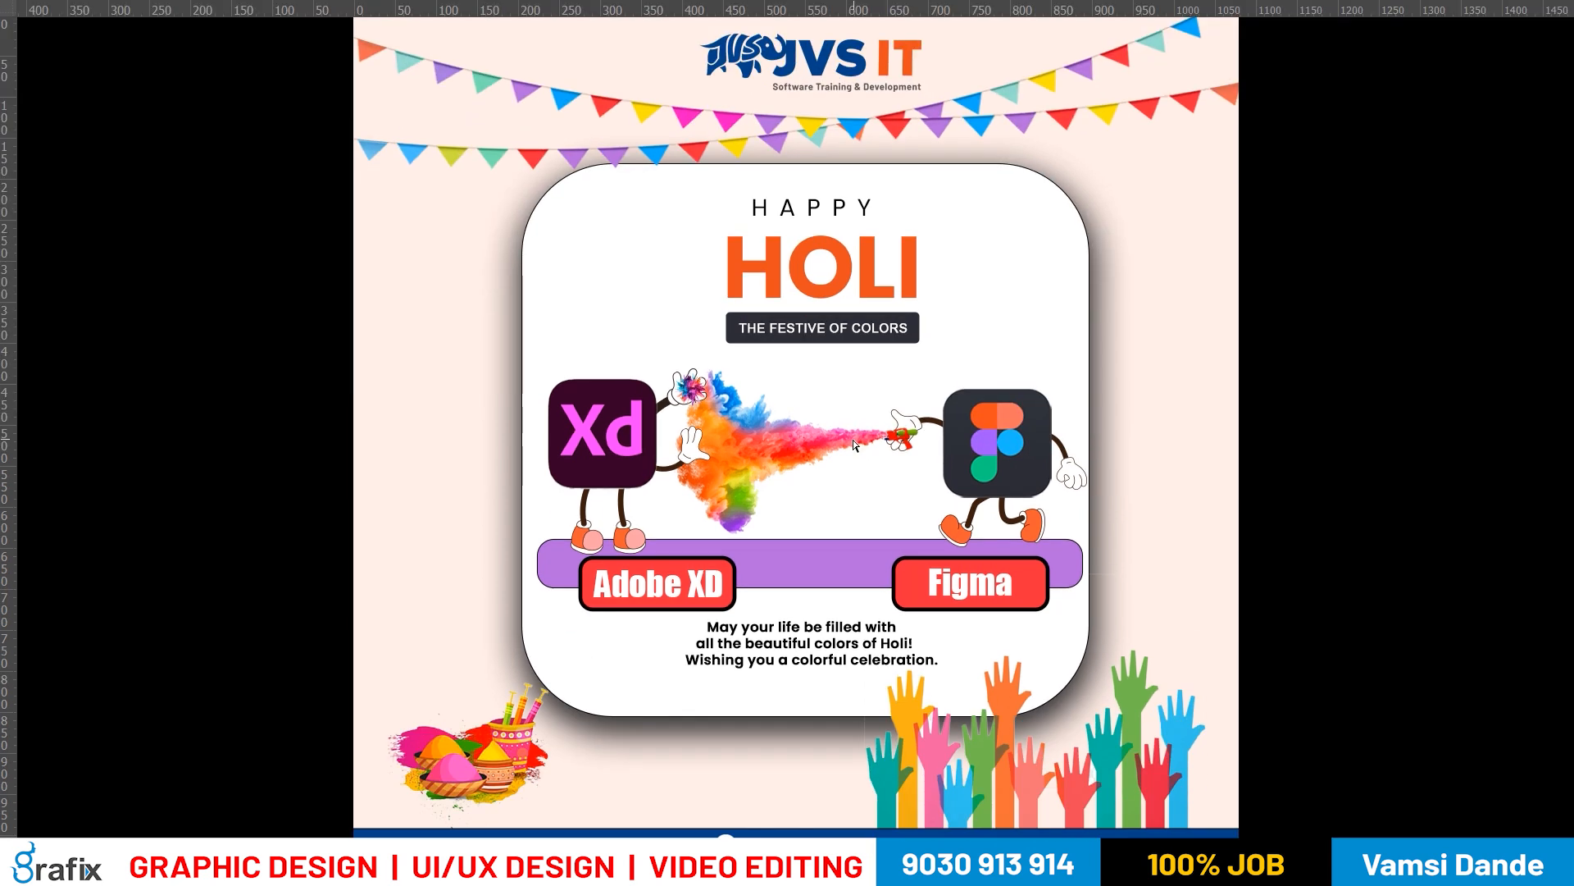
drag(731, 491, 741, 473)
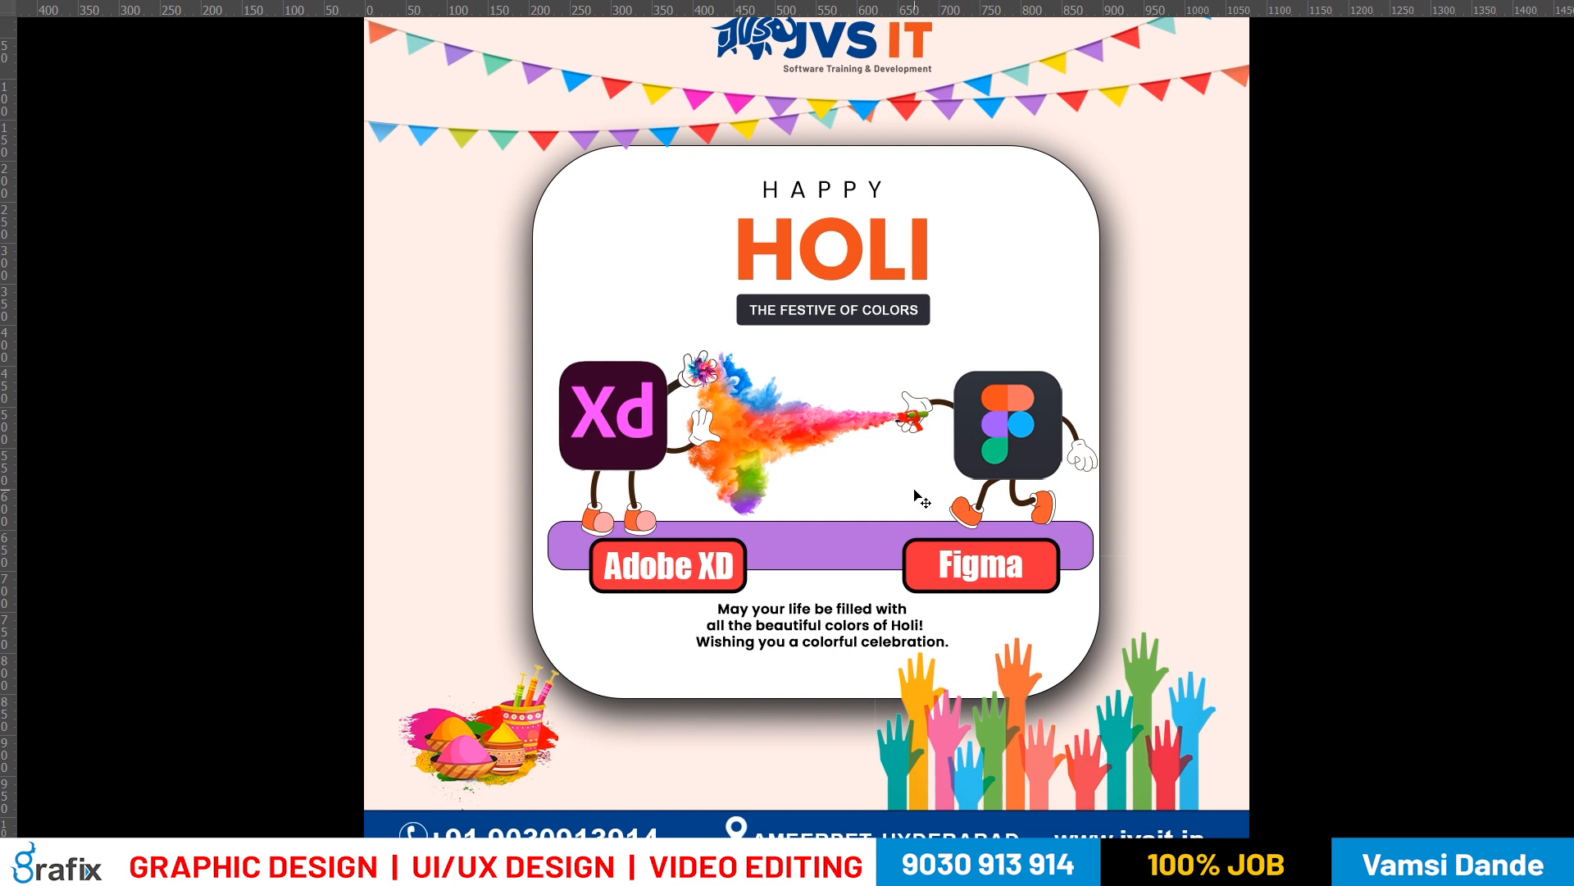
Remove the stroke from the purple bar under the two characters
key(f)
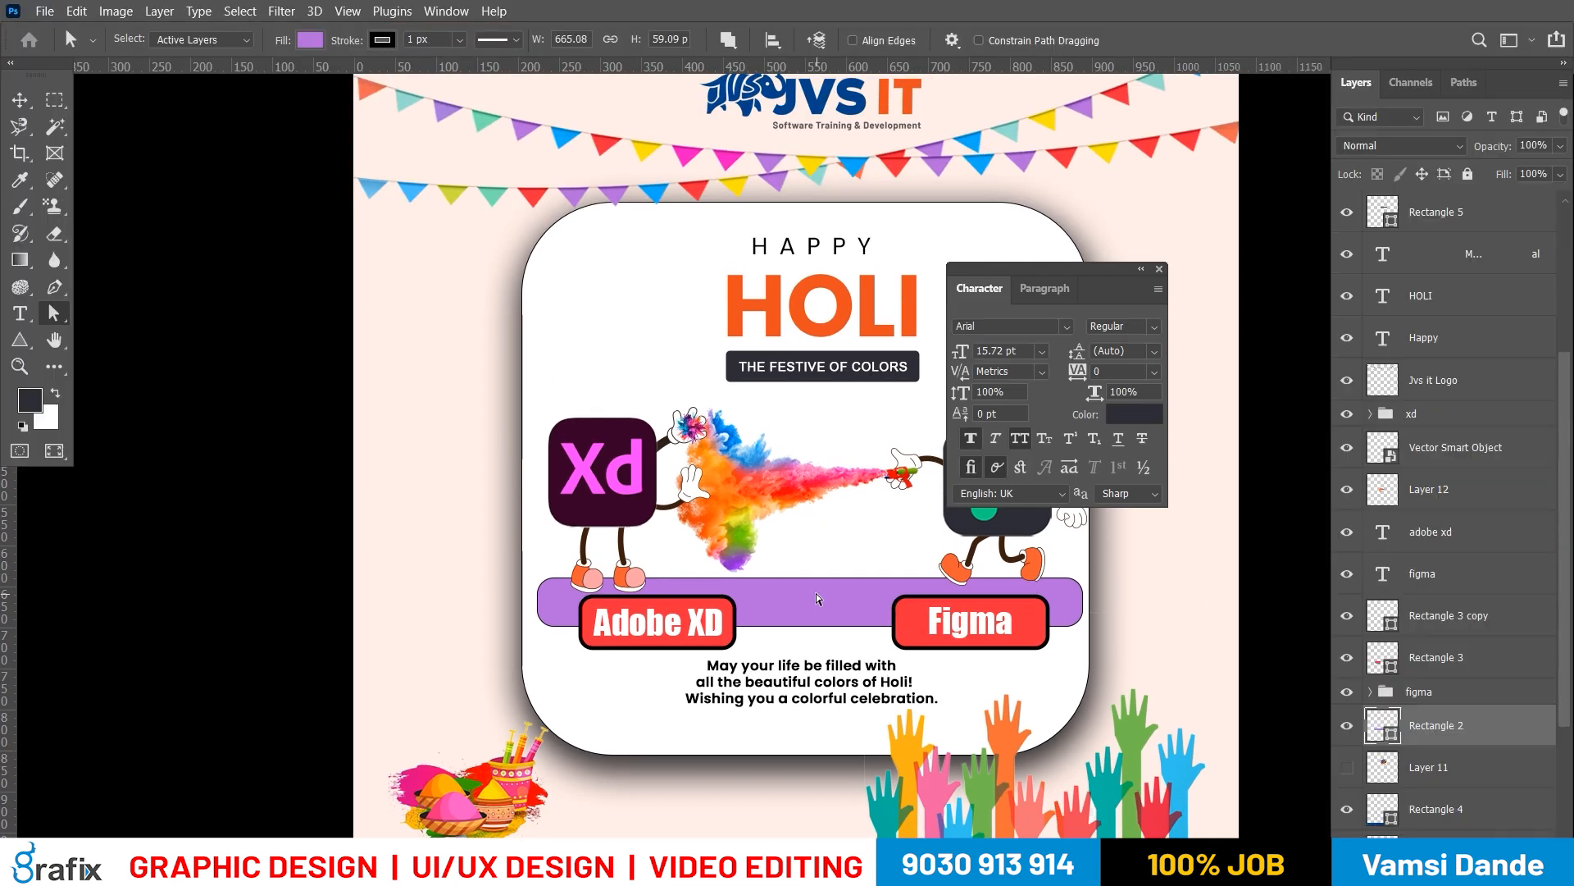
click(310, 39)
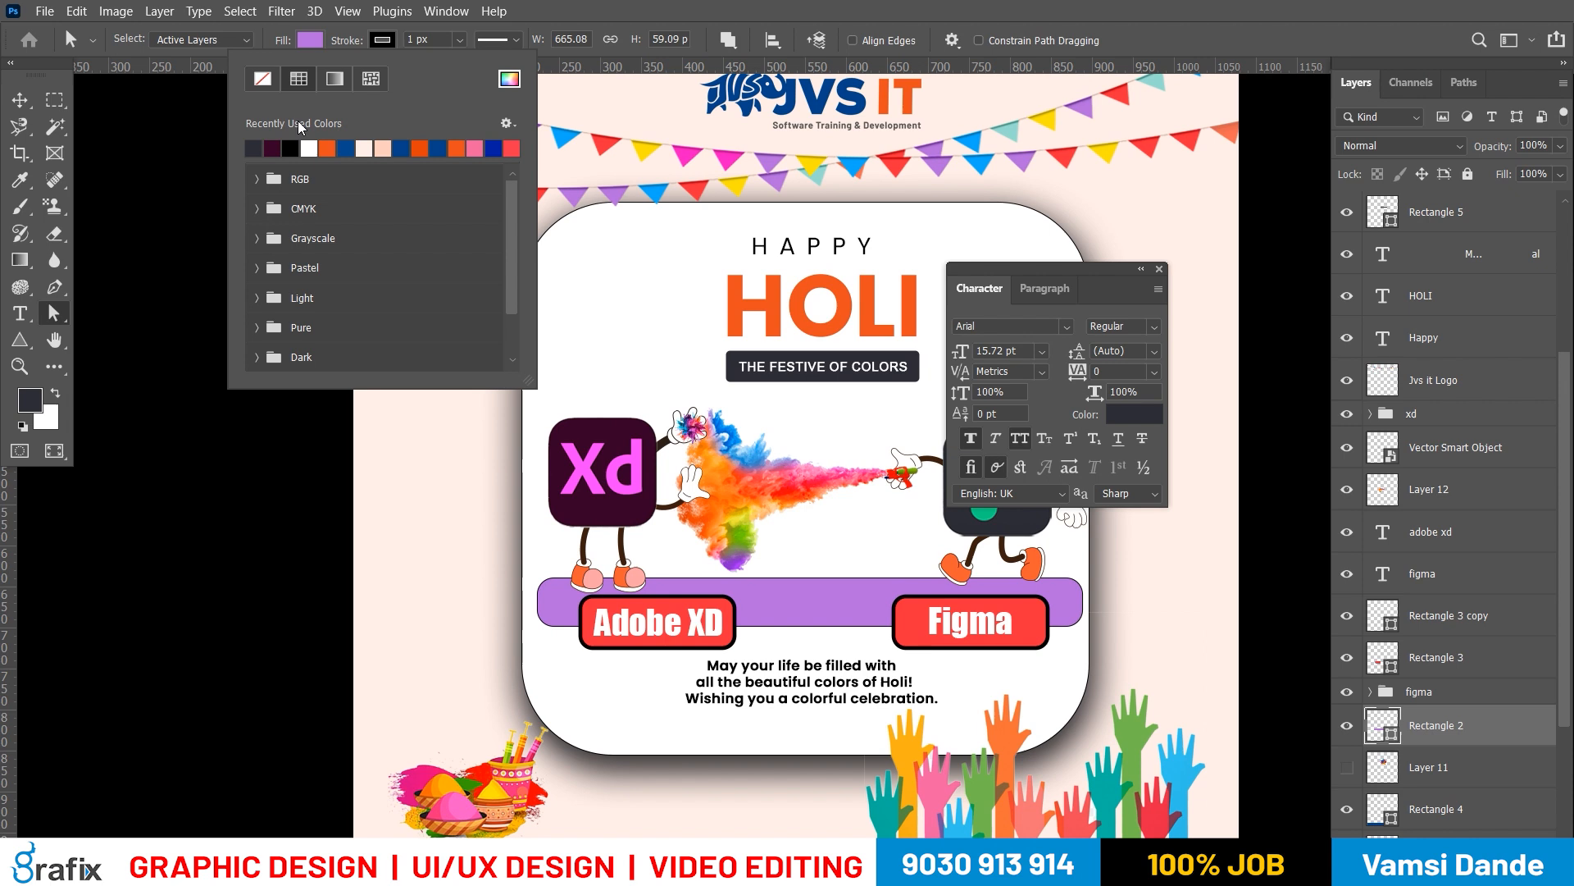
click(266, 84)
key(v)
scroll(837, 595, right, 1)
right_click(839, 589)
click(854, 603)
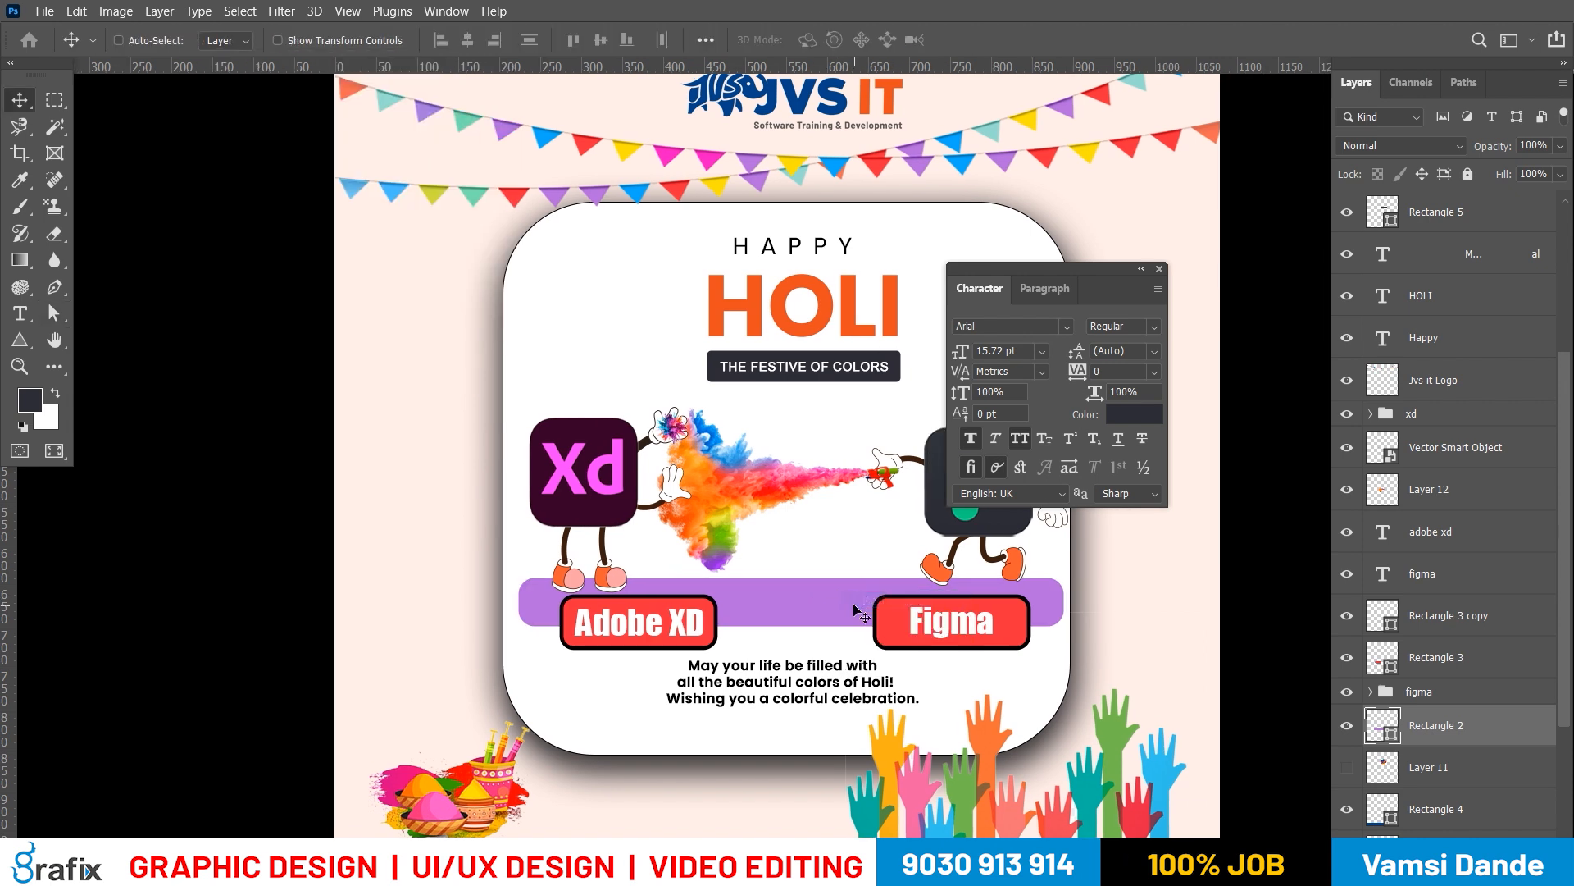
Try the Xd icon's dark plum as the fill of the bar under the characters and preview it full screen
key(i)
click(628, 481)
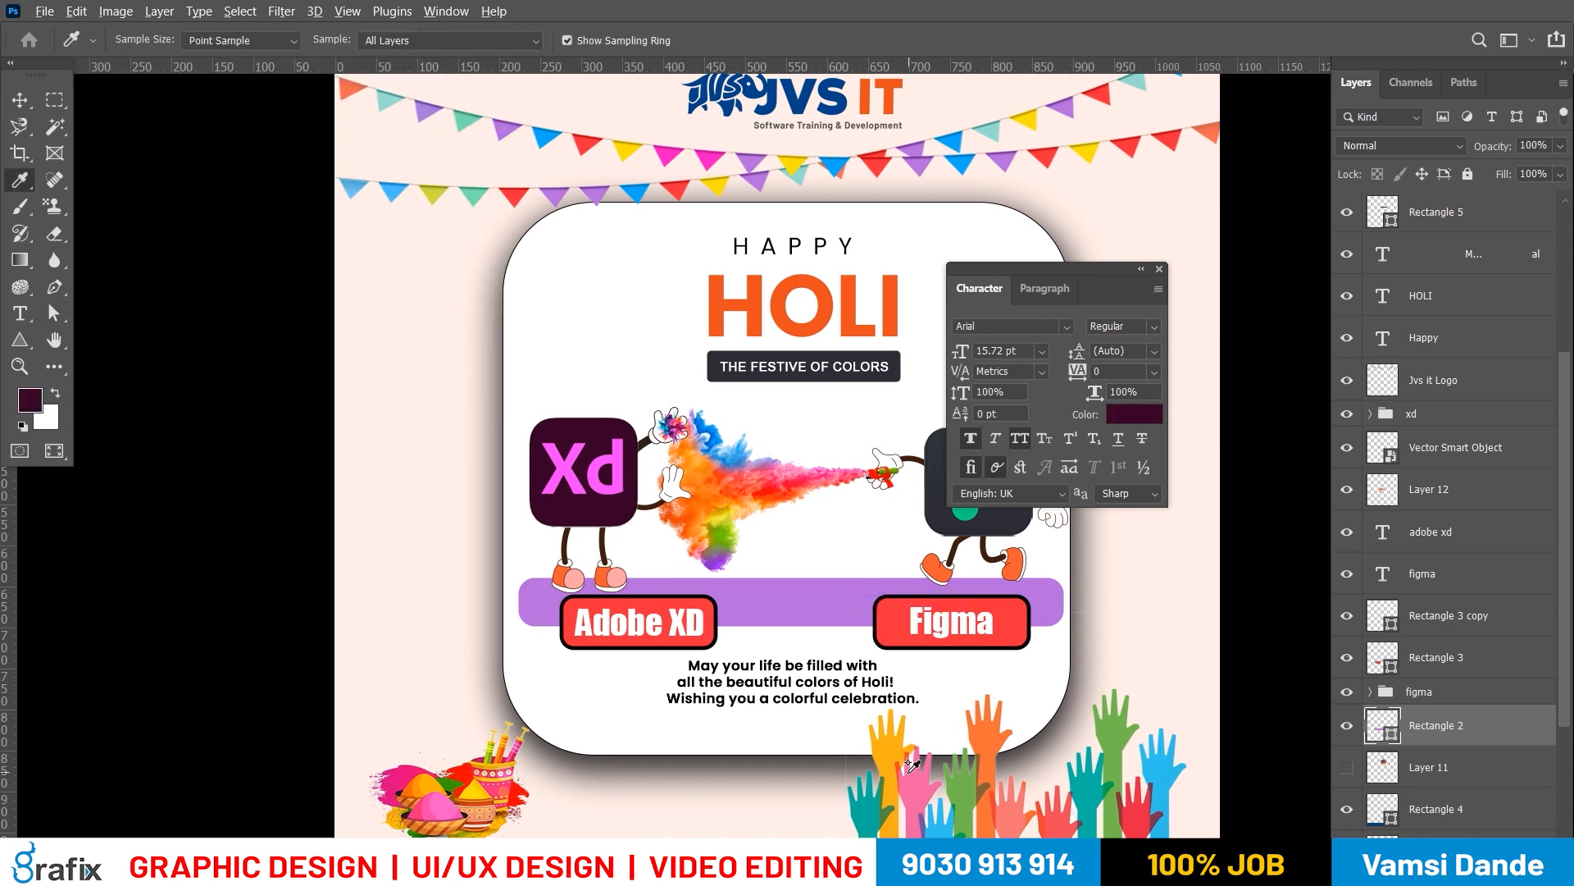
key(alt+BackSpace)
key(v)
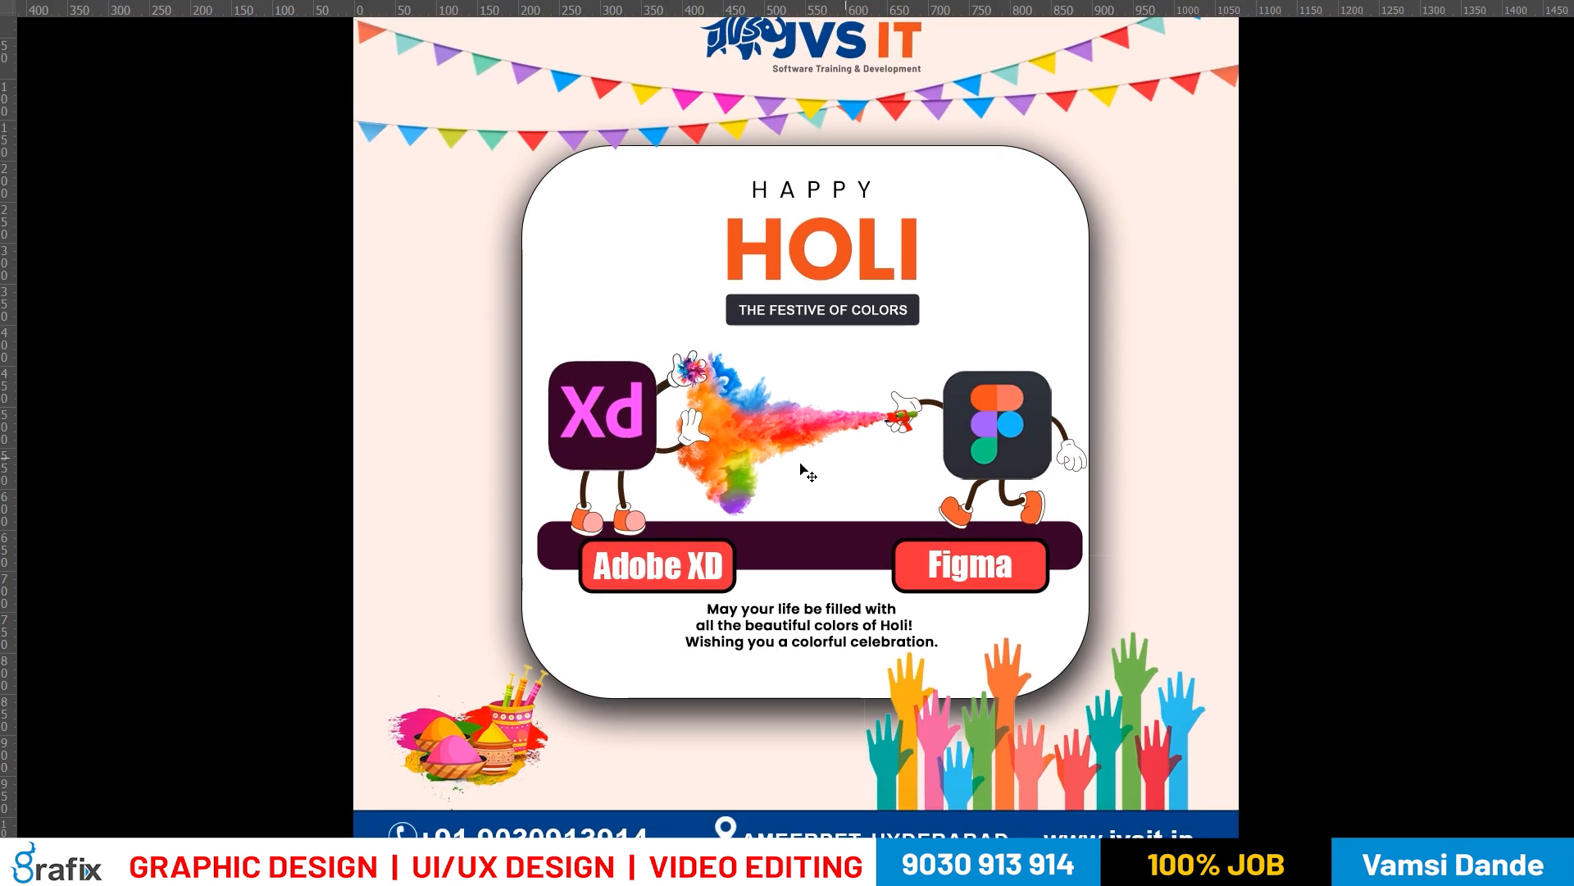
key(f)
key(f)
Fill the bar under the characters with the dark grey sampled from the Figma icon and preview the poster full screen
key(i)
click(1024, 374)
key(v)
key(alt+BackSpace)
key(f)
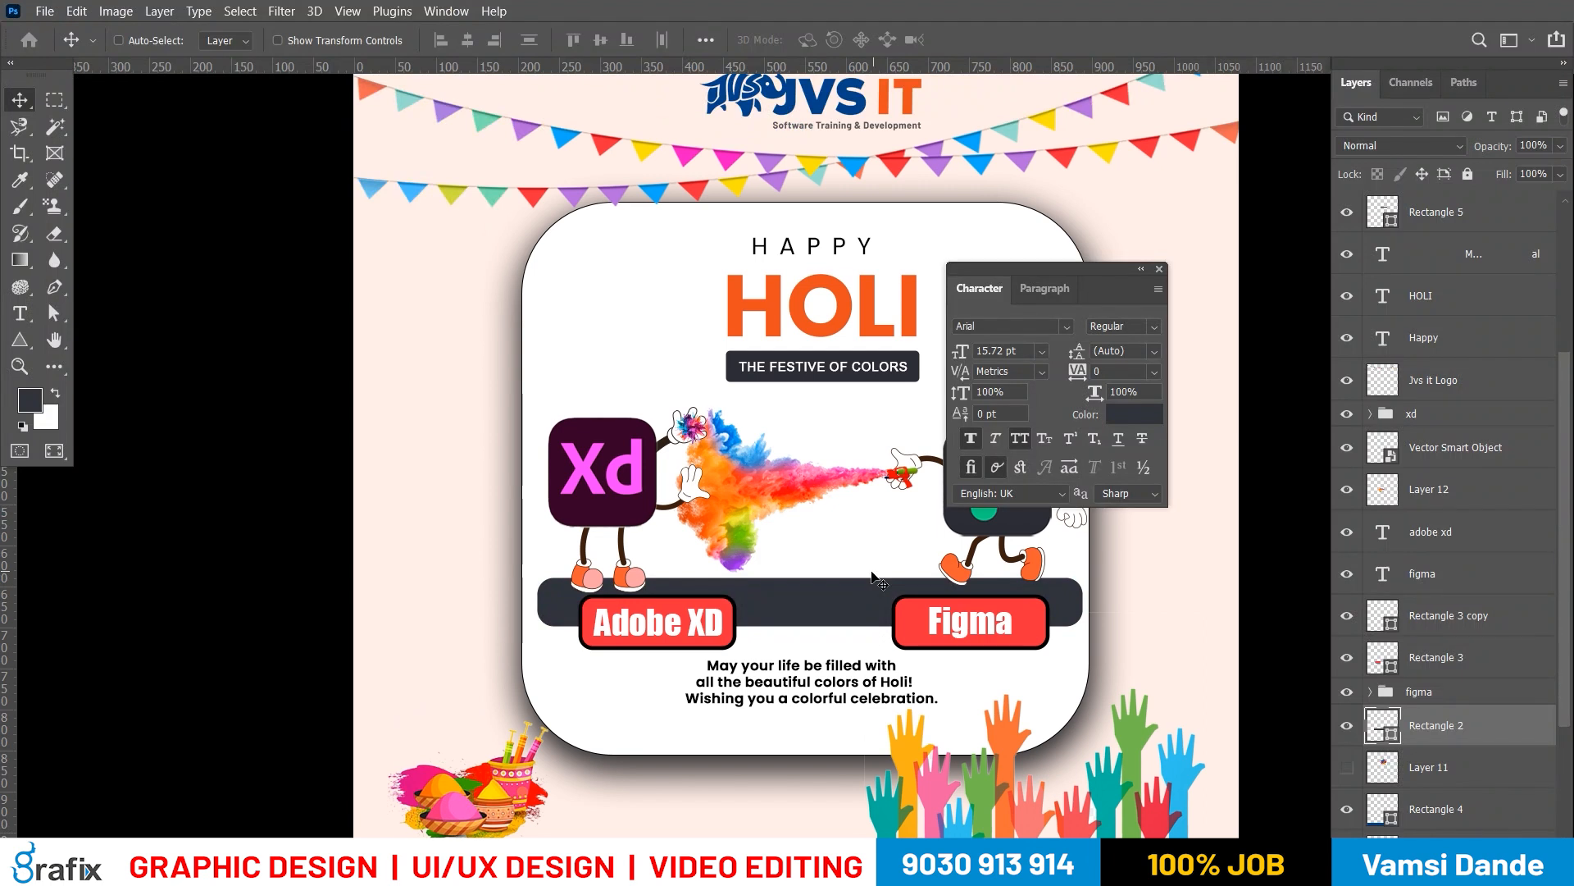
key(f)
Set the stroke width of the red Adobe XD label box to 2 px
key(f)
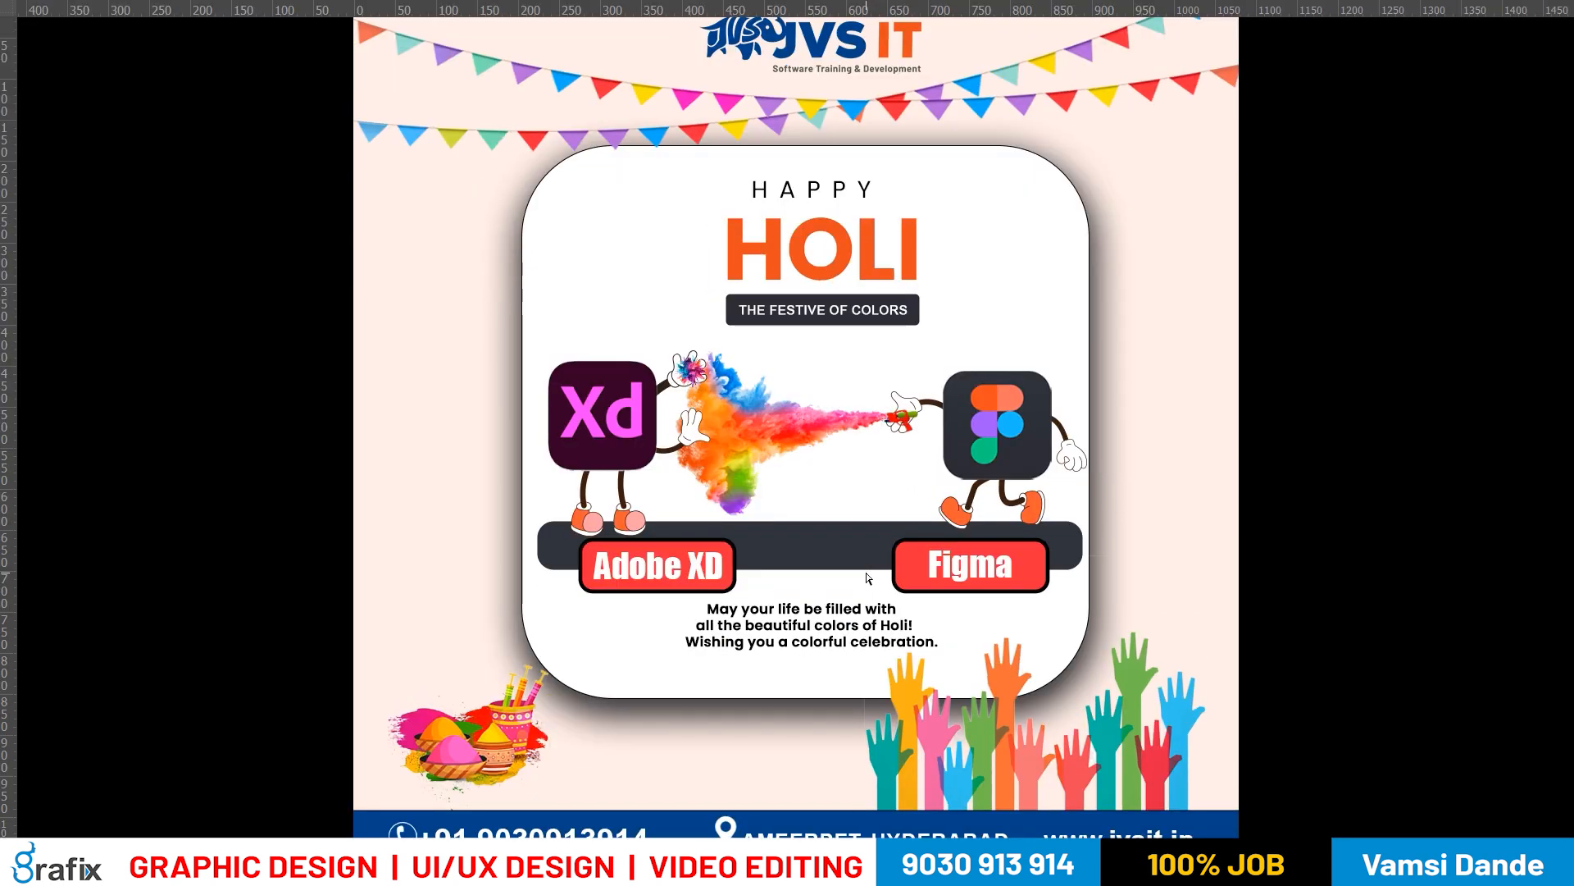
key(f)
right_click(726, 609)
click(738, 617)
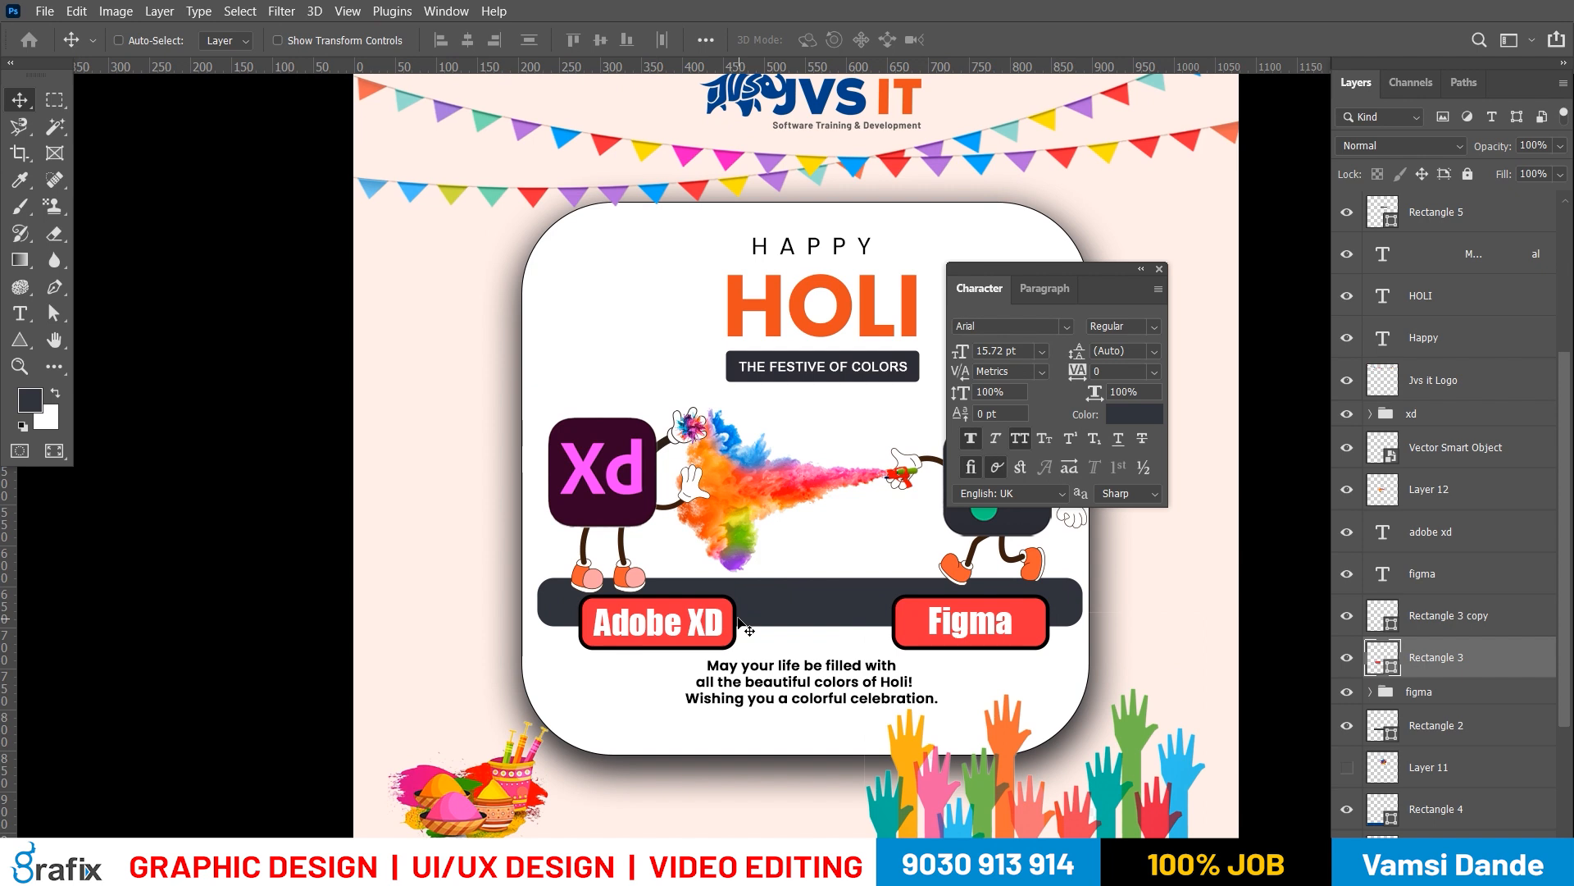
key(a)
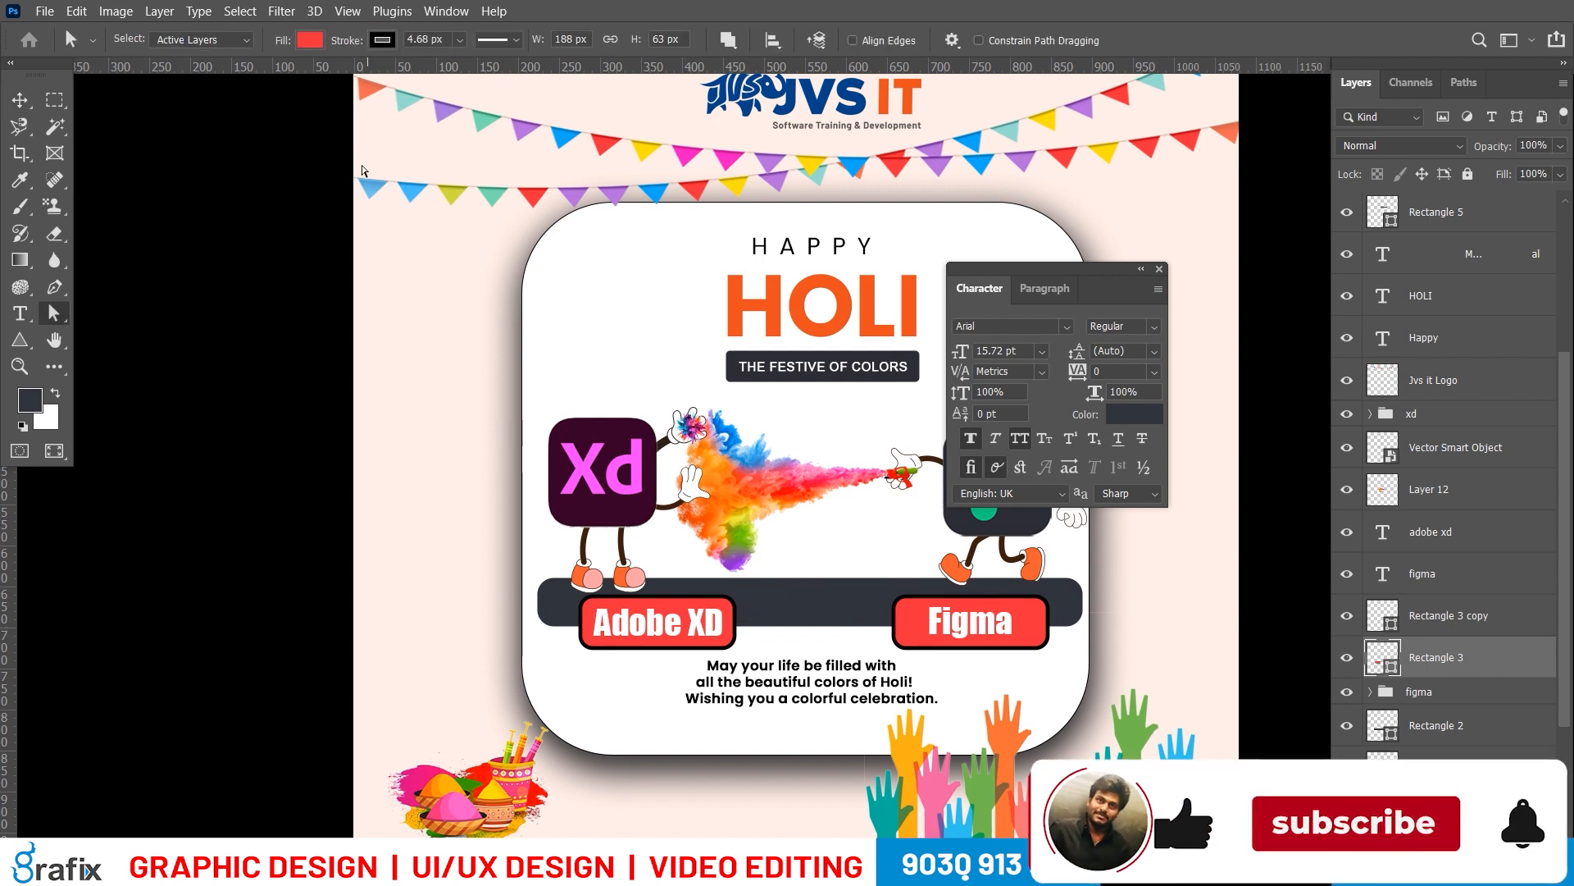
drag(441, 40, 404, 40)
text(2)
key(Return)
Set the stroke width of the red Figma label box to 2 px
right_click(1040, 610)
click(1058, 618)
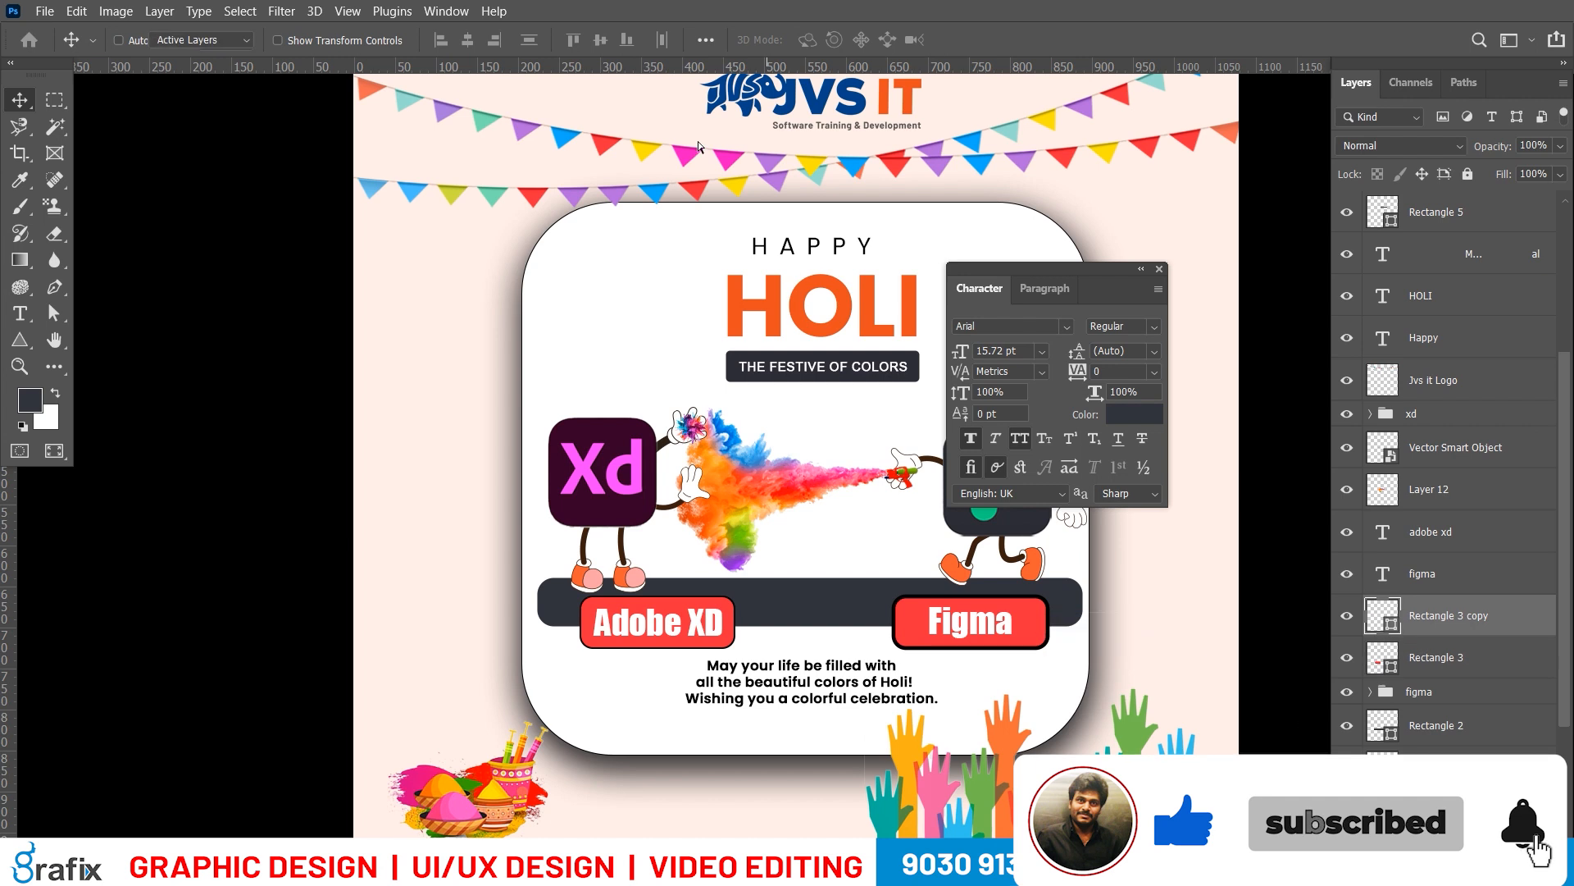
drag(443, 40, 405, 39)
text(2)
key(Return)
Change the Adobe XD label box's stroke color to the recently used dark grey
key(v)
scroll(698, 479, right, 1)
right_click(730, 615)
click(767, 616)
key(a)
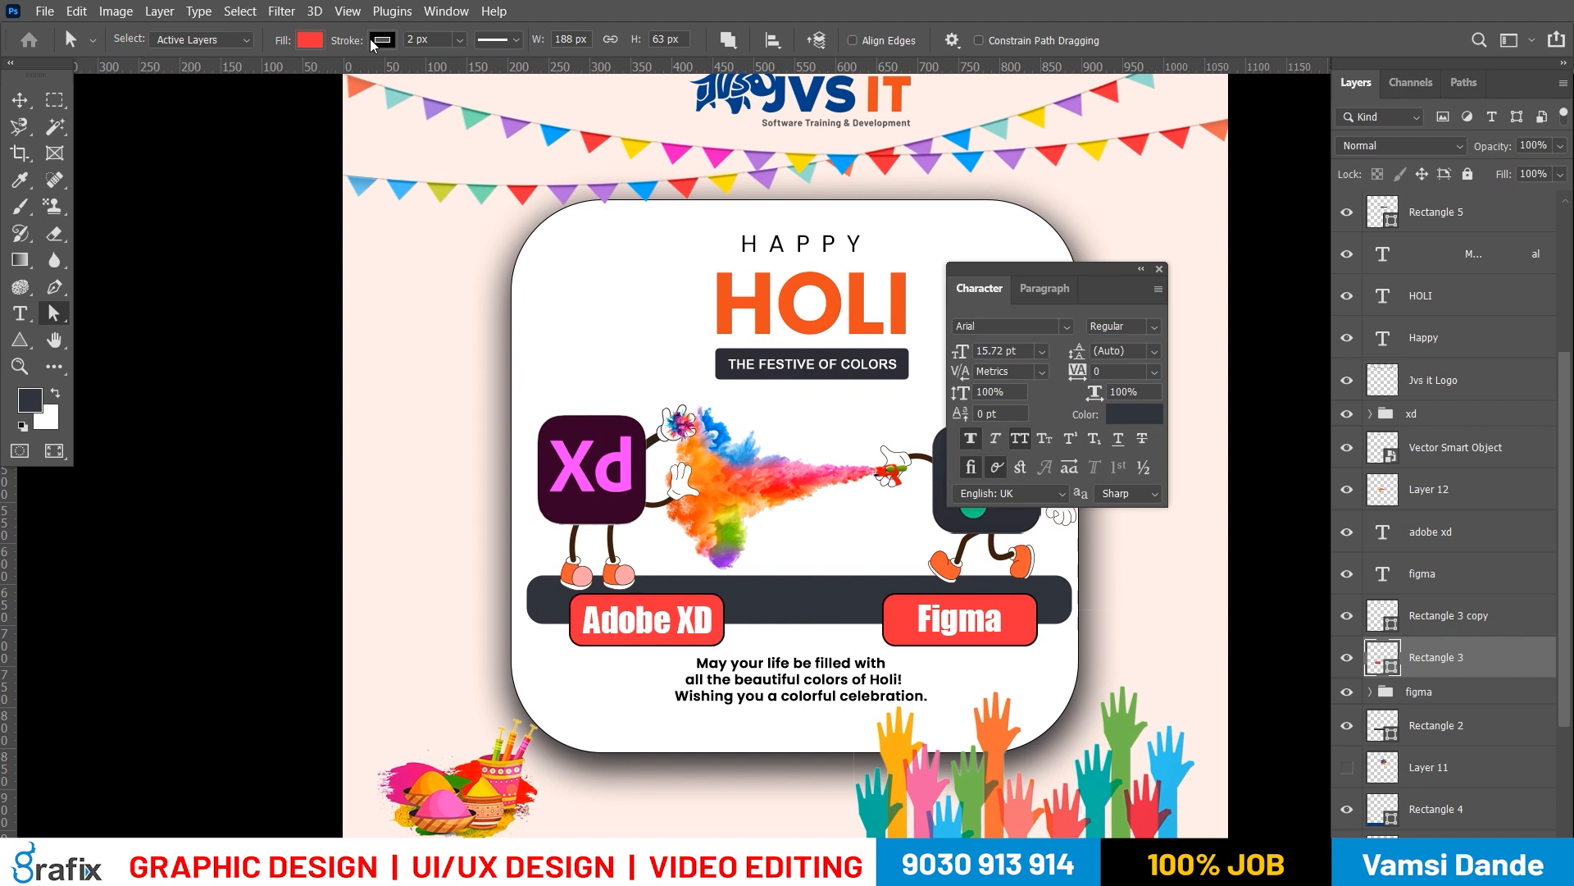
click(310, 40)
click(256, 146)
click(932, 606)
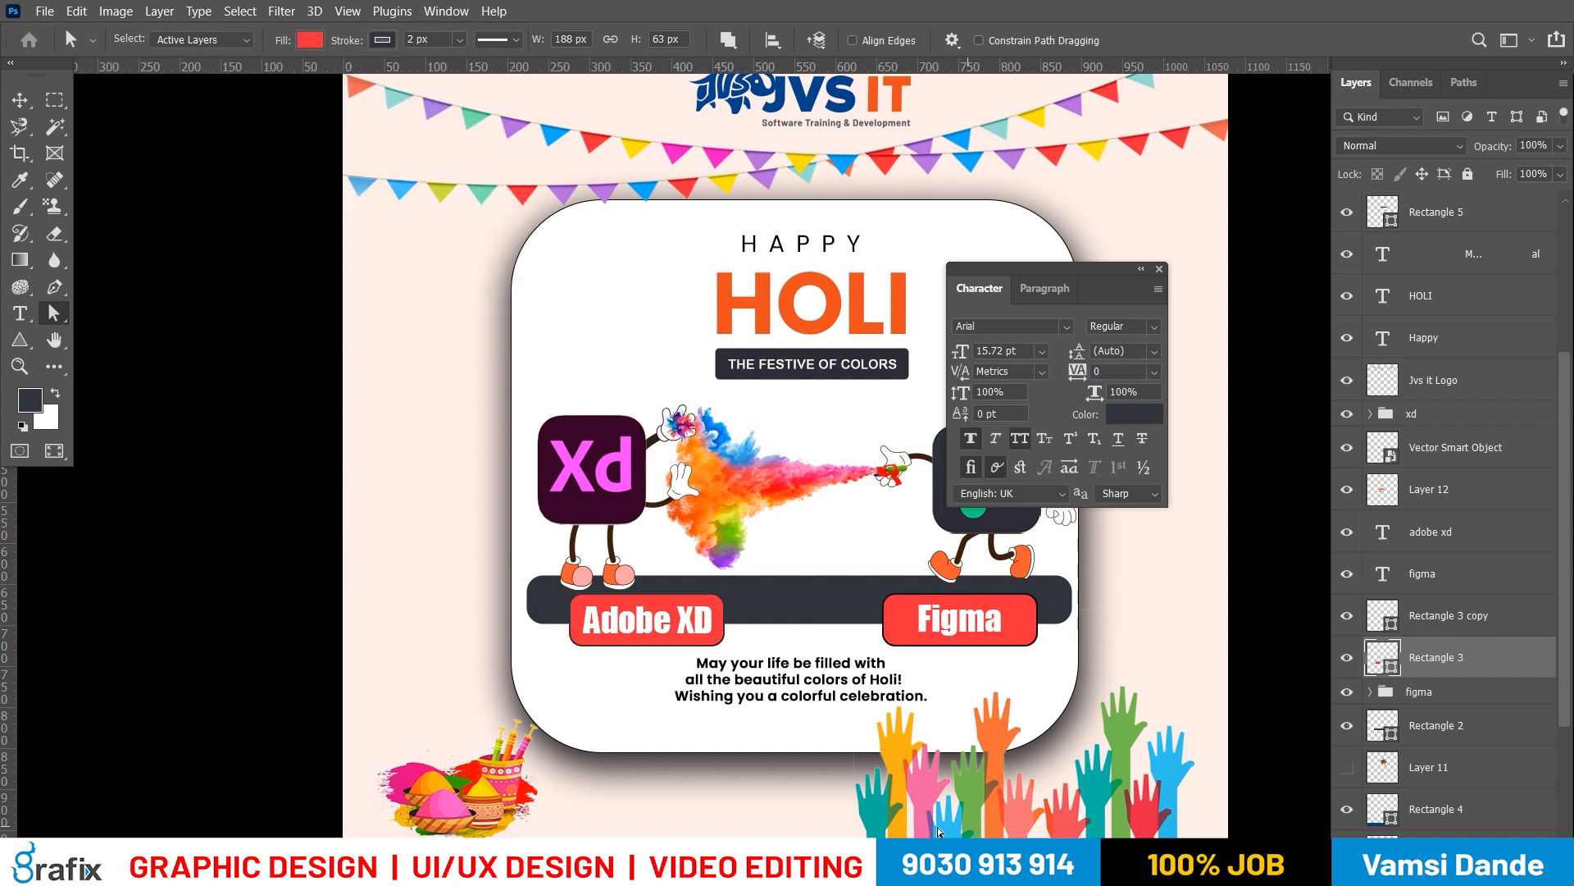
Recolor the Figma label box's stroke with the same dark grey as the Adobe XD label box
scroll(745, 575, up, 4)
key(v)
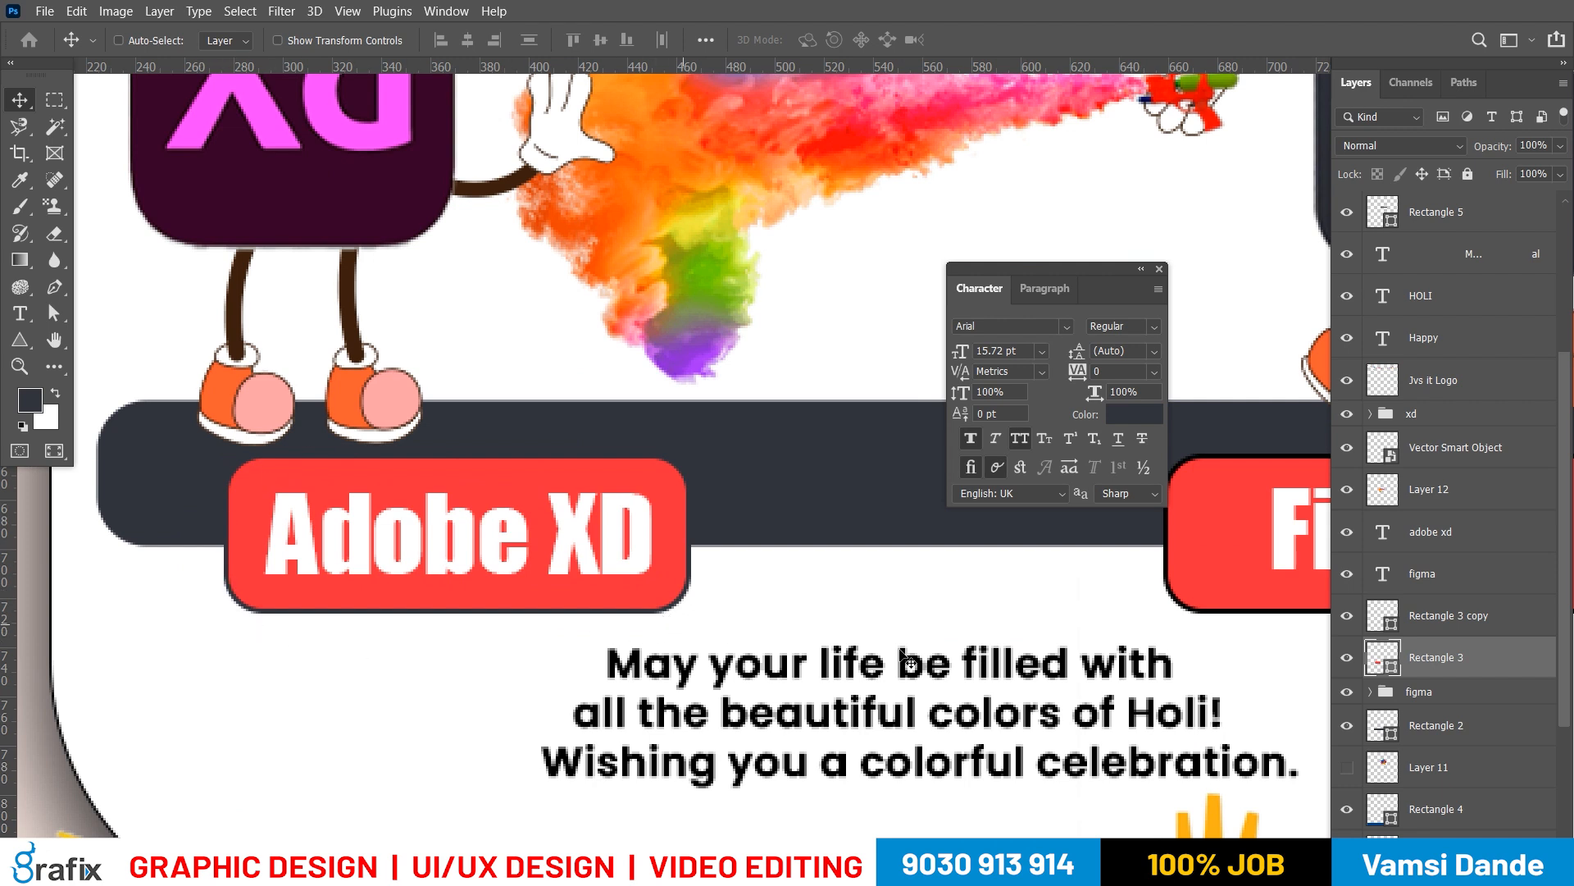
scroll(861, 656, right, 8)
key(a)
click(664, 643)
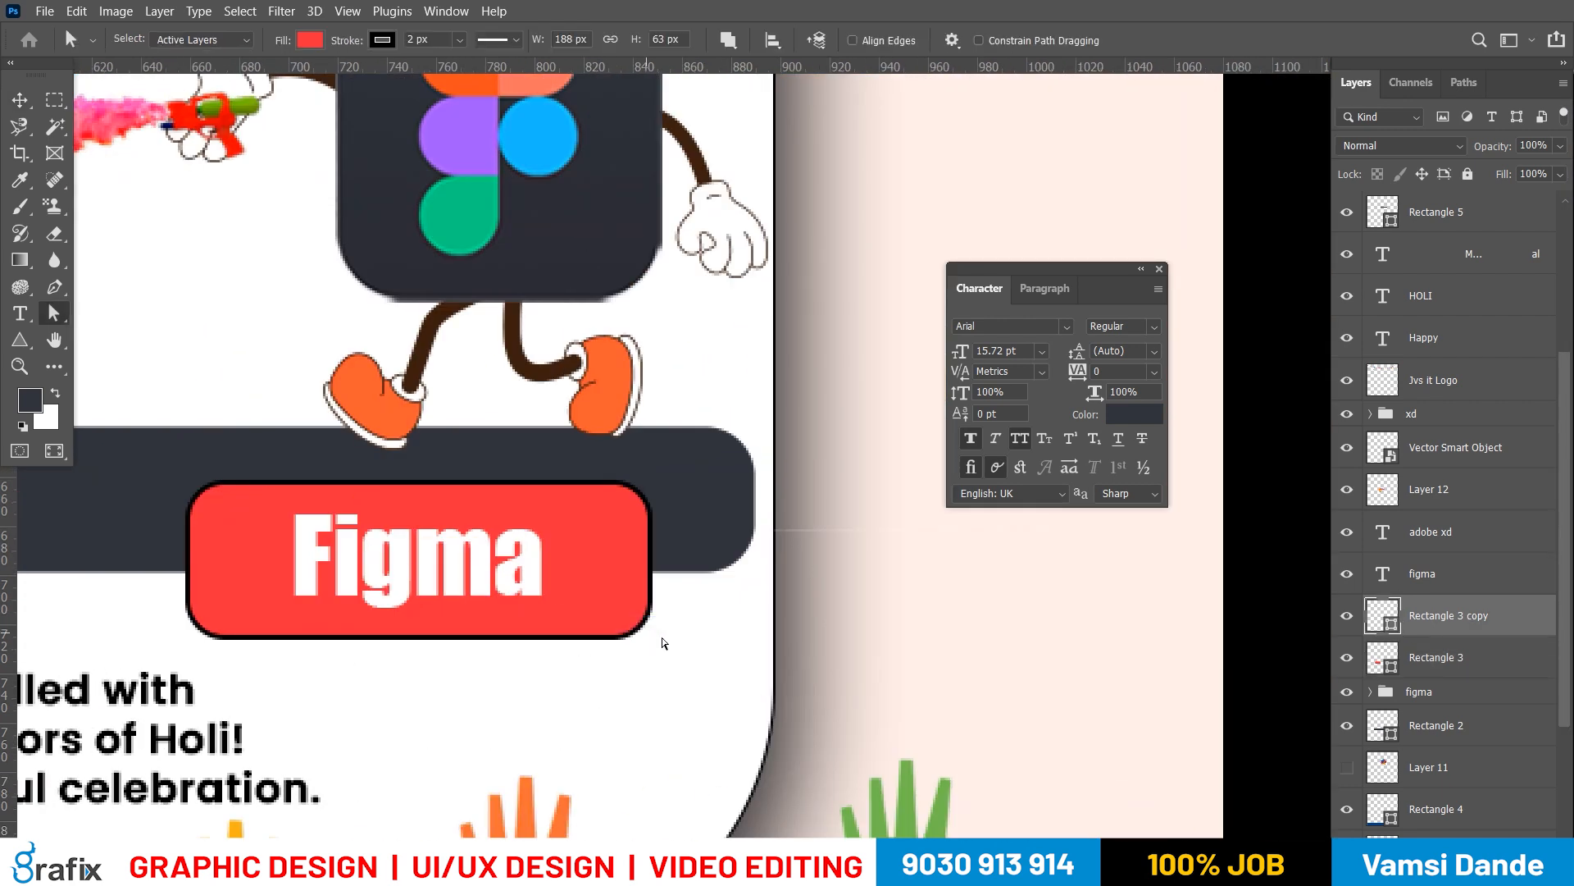
right_click(653, 526)
click(612, 539)
key(v)
right_click(608, 533)
click(627, 542)
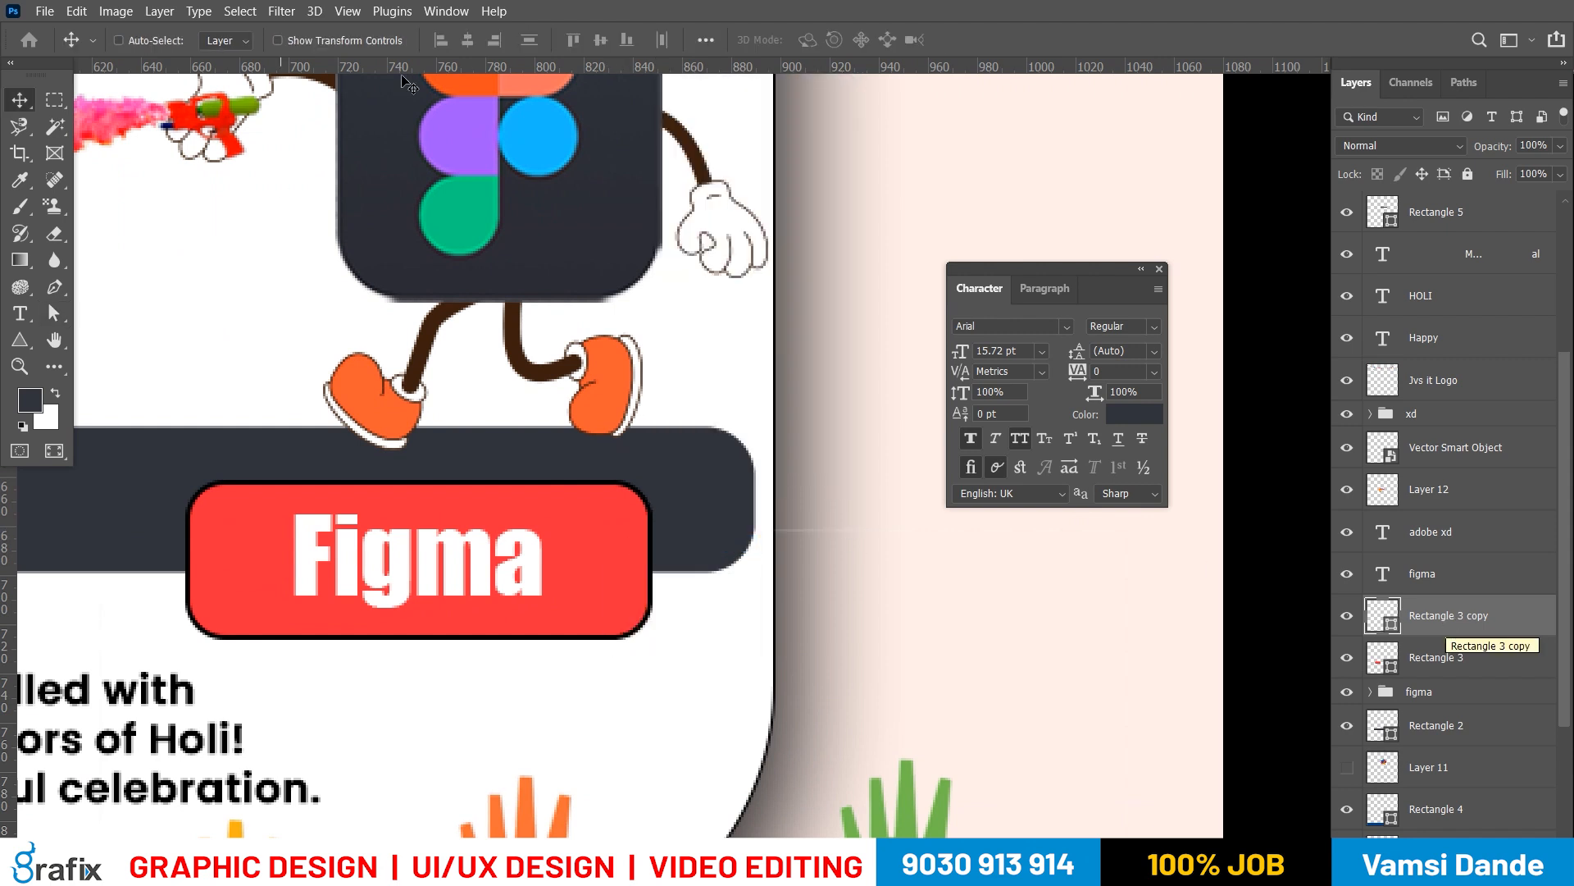
key(a)
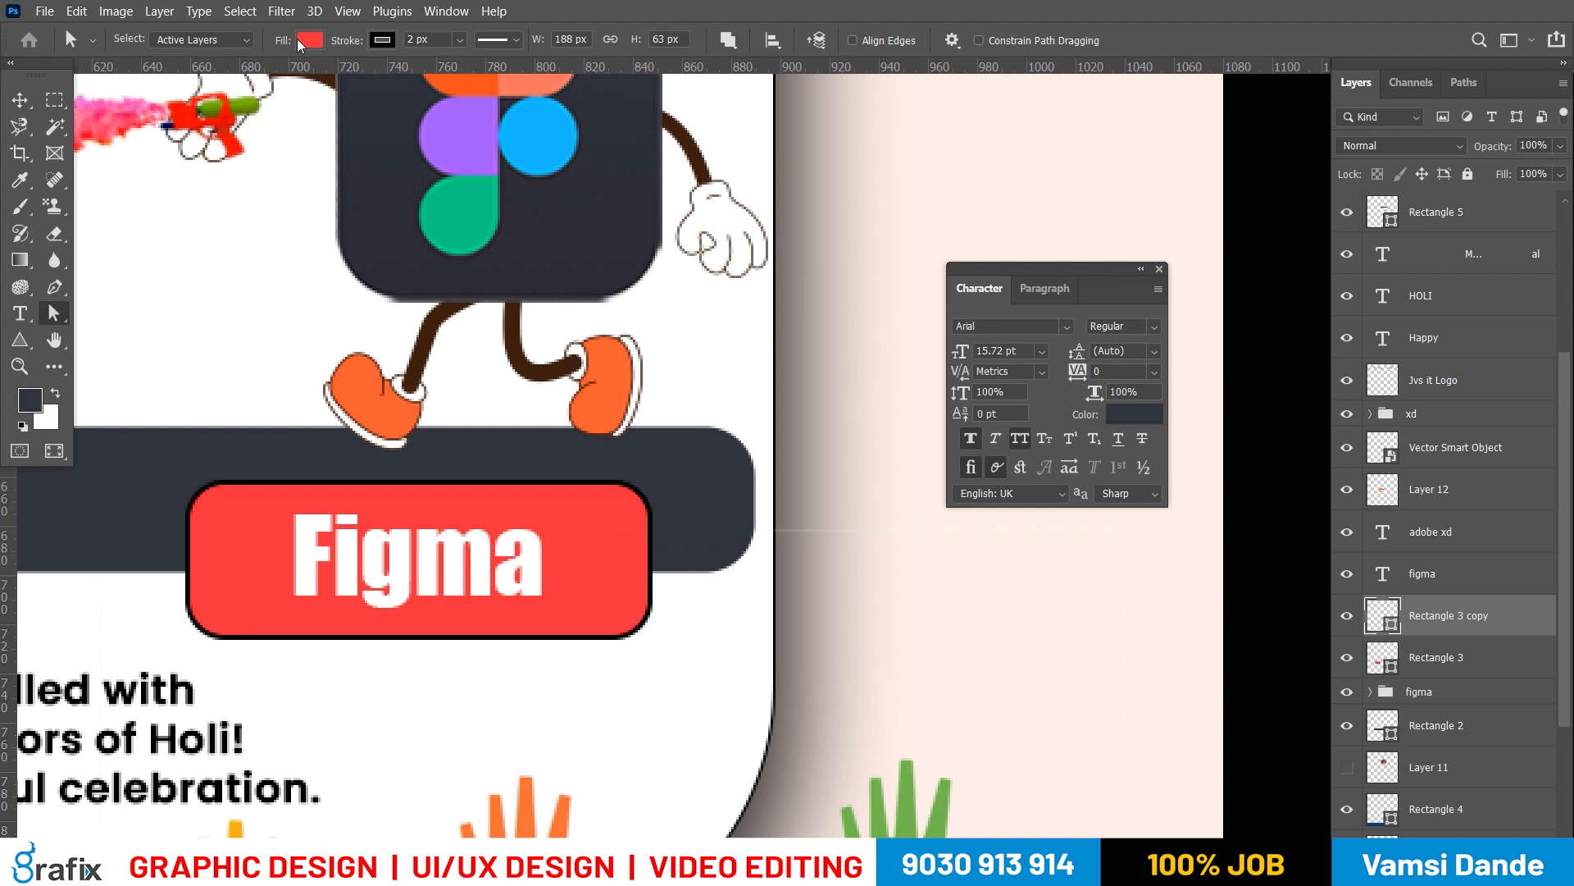
click(379, 41)
click(256, 143)
click(845, 455)
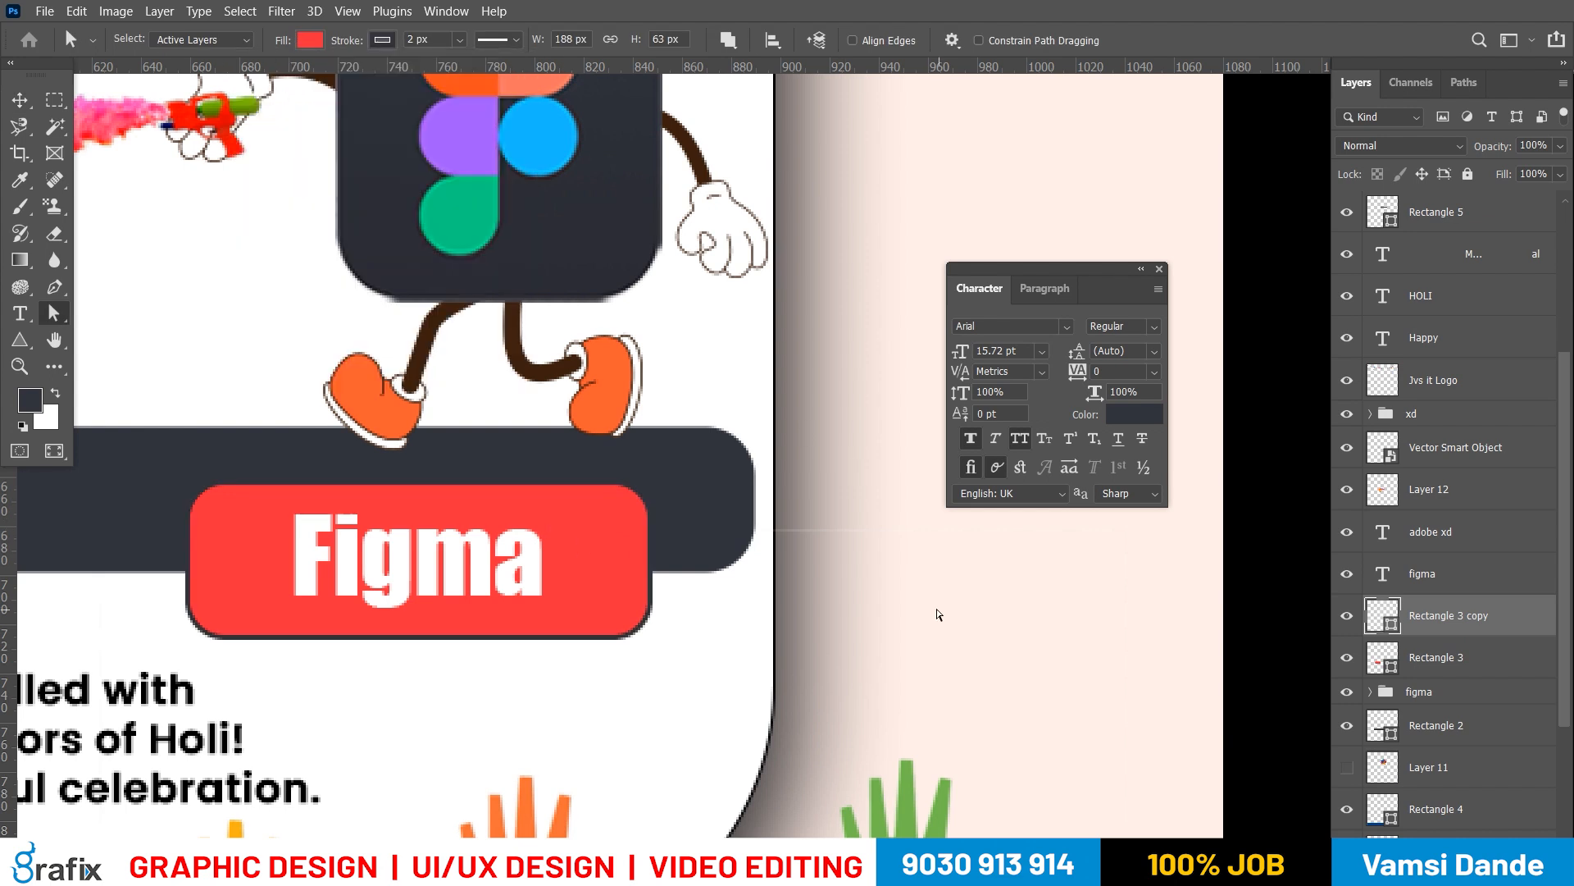
Hide the raised hands image on layer Color-Img-2 and preview the whole poster in full-screen view
key(v)
right_click(561, 440)
click(590, 450)
drag(707, 539, 534, 541)
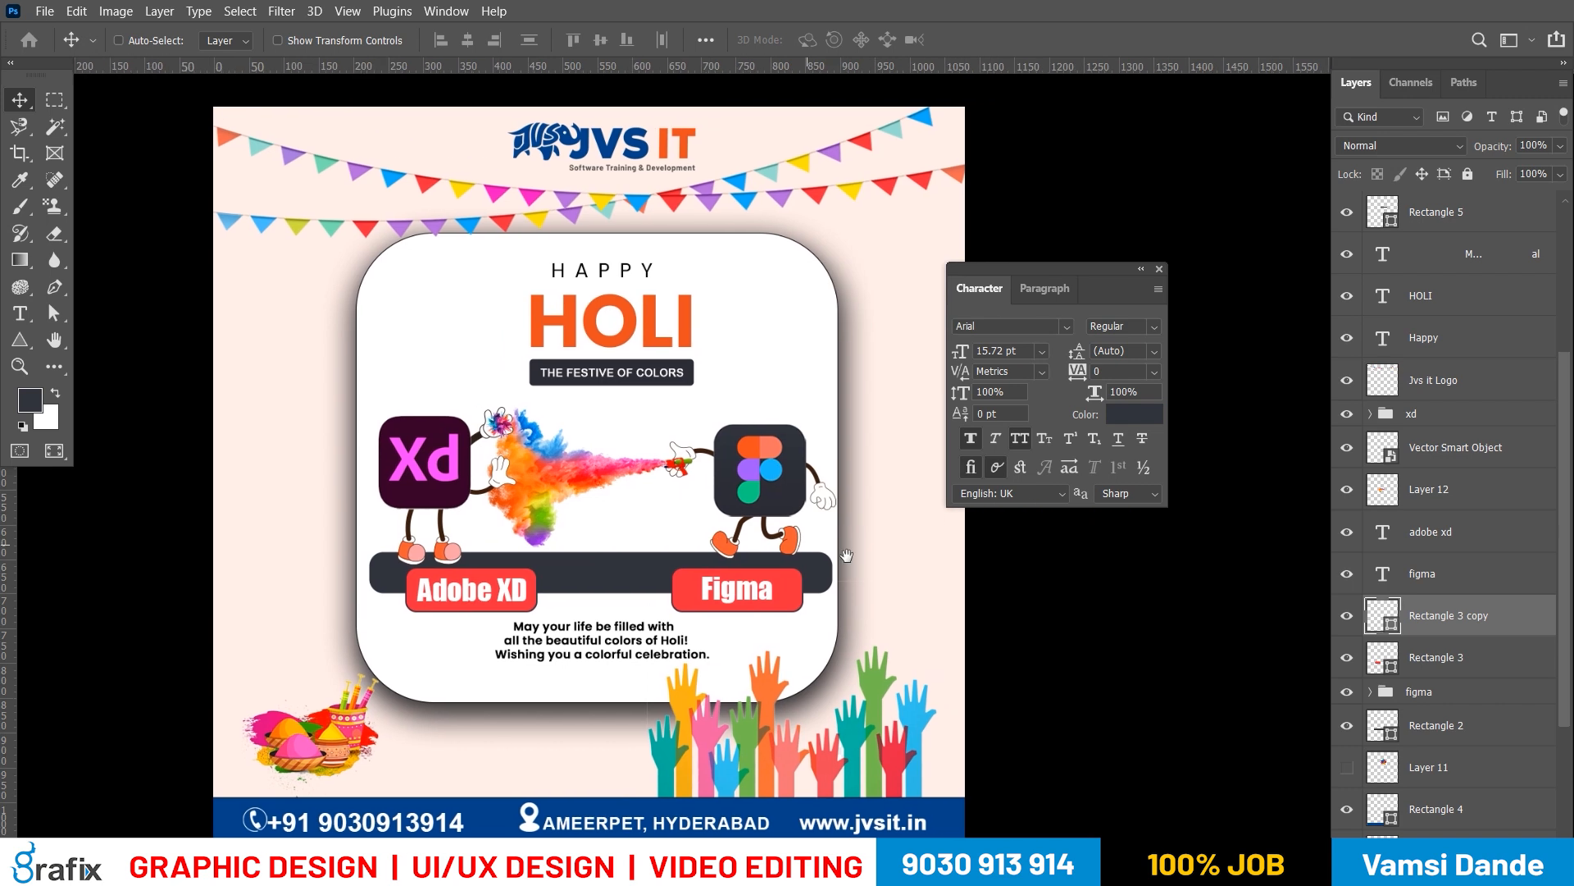
right_click(643, 639)
click(643, 636)
drag(643, 639, 620, 542)
right_click(725, 655)
click(743, 665)
key(ctrl+t)
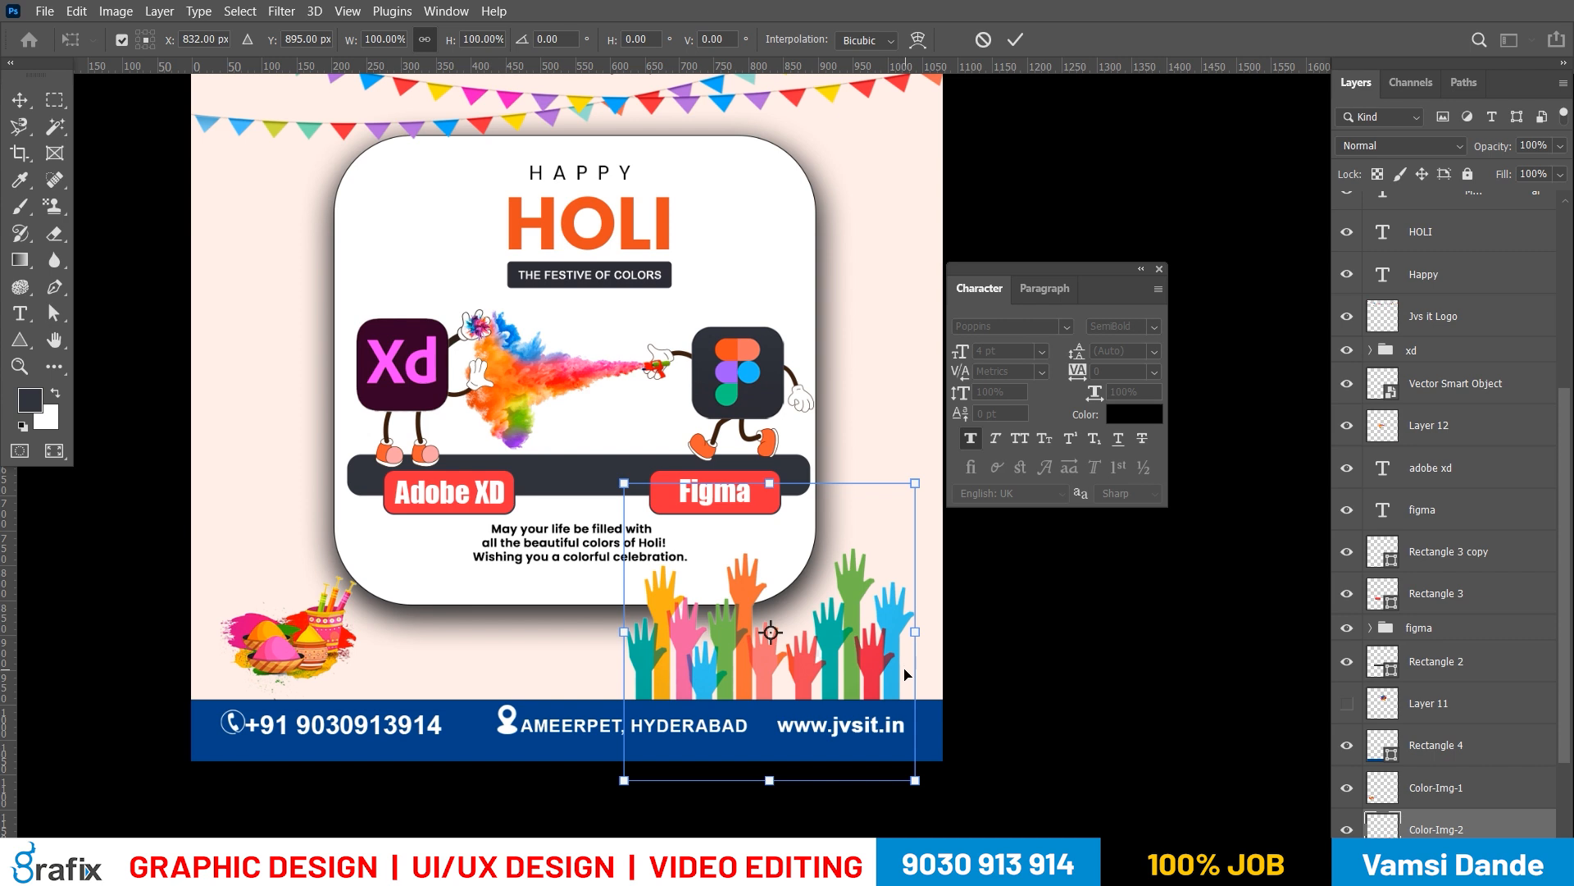
key(Return)
scroll(1484, 639, down, 3)
click(1346, 706)
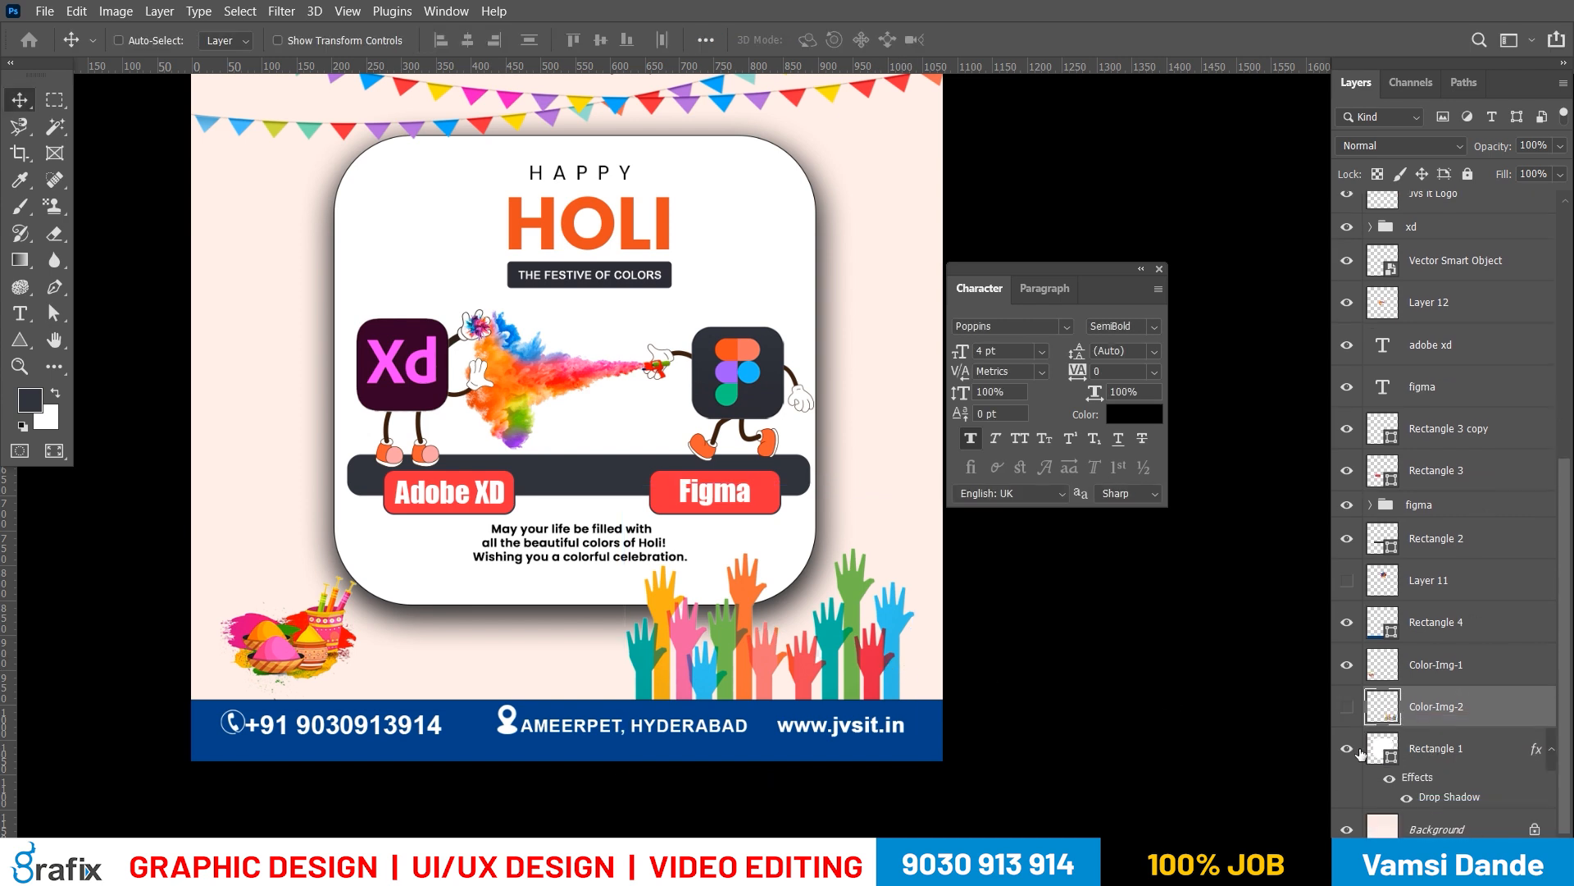
key(f)
drag(866, 612, 836, 625)
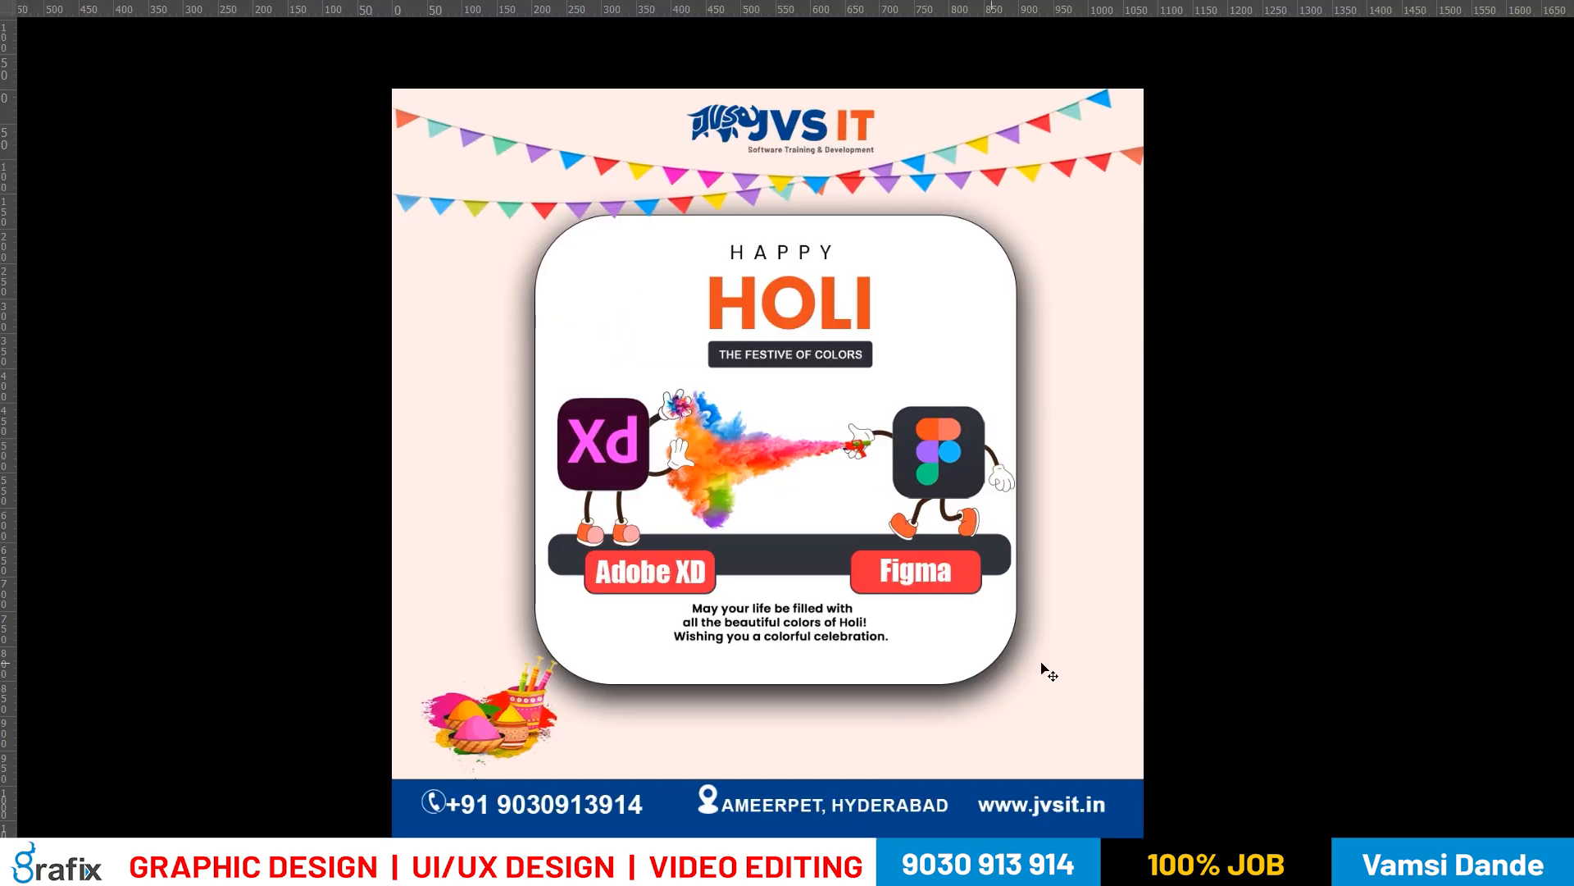
Try enlarging the color pots image in the poster's lower corner, preview it, and undo the scaling
key(f)
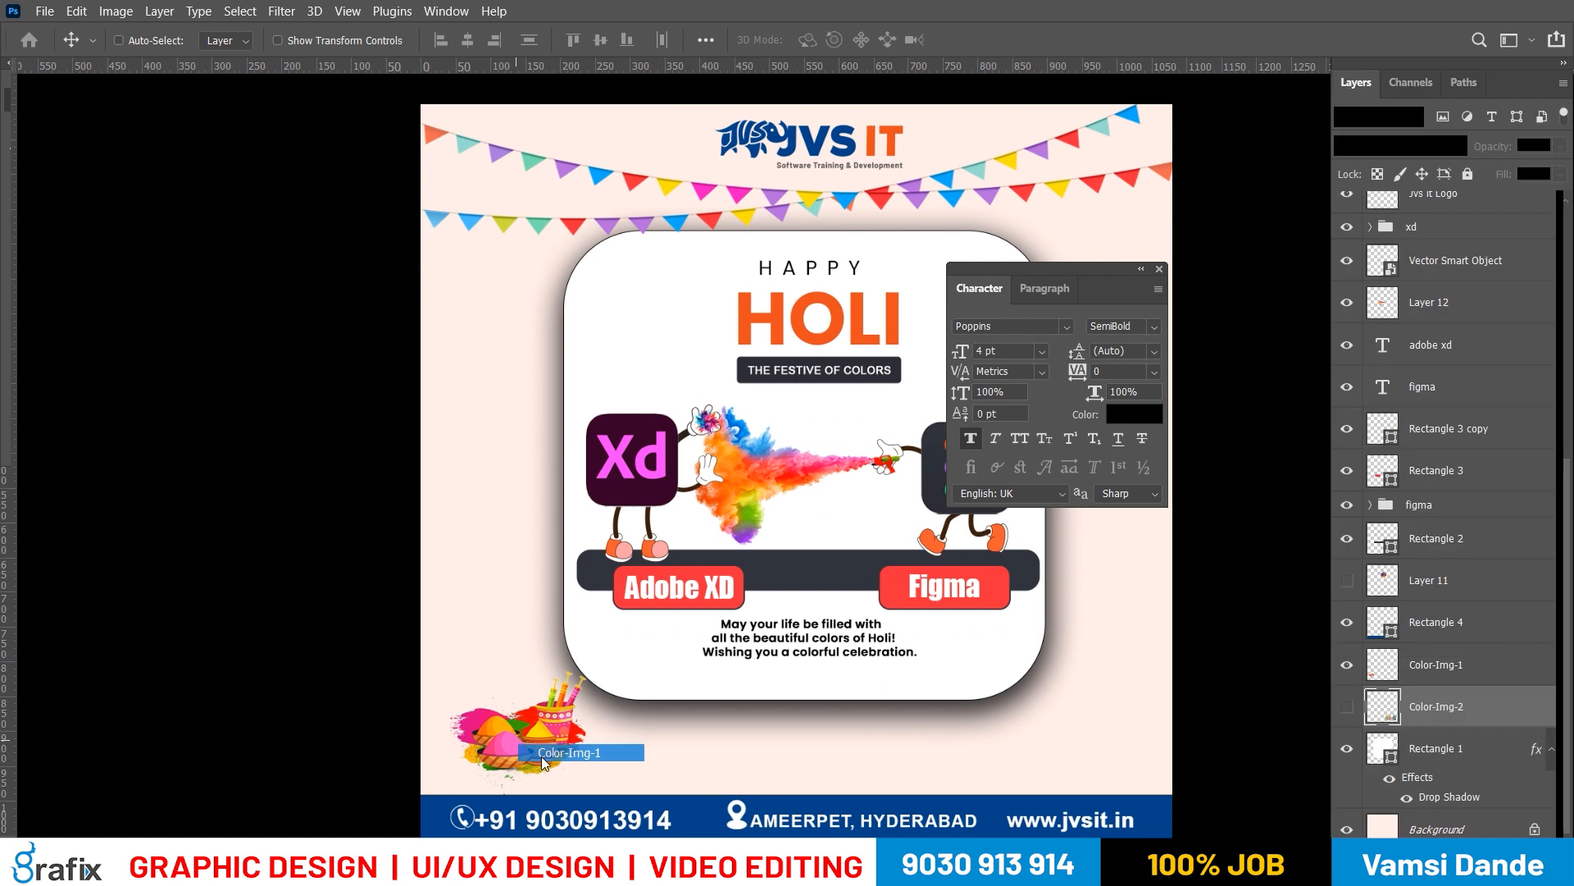
key(ctrl+t)
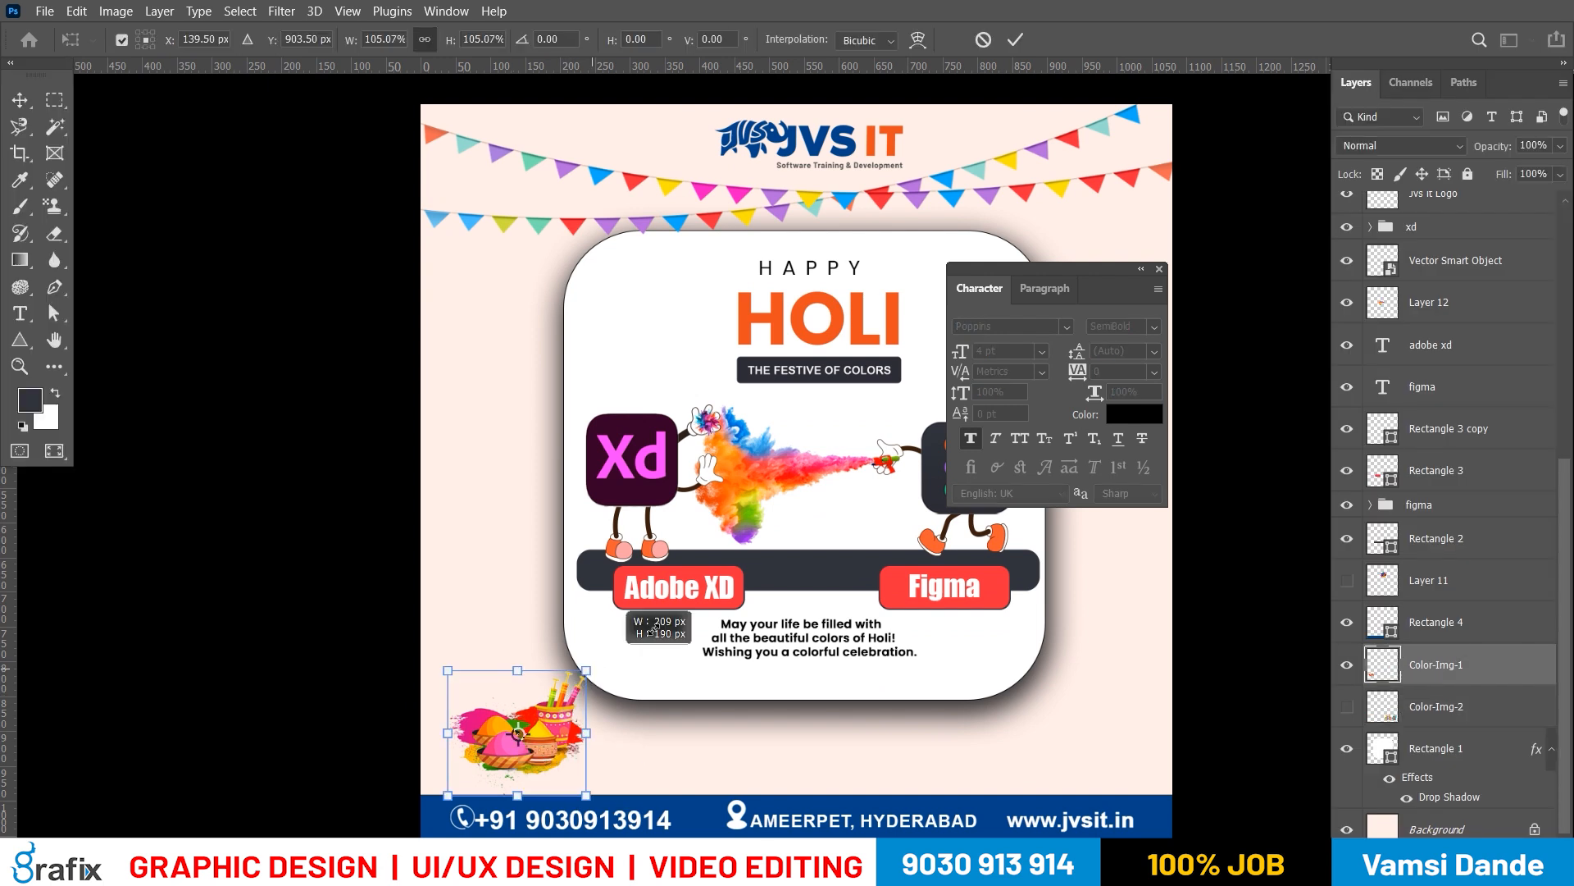
drag(596, 669, 656, 628)
key(Return)
key(f)
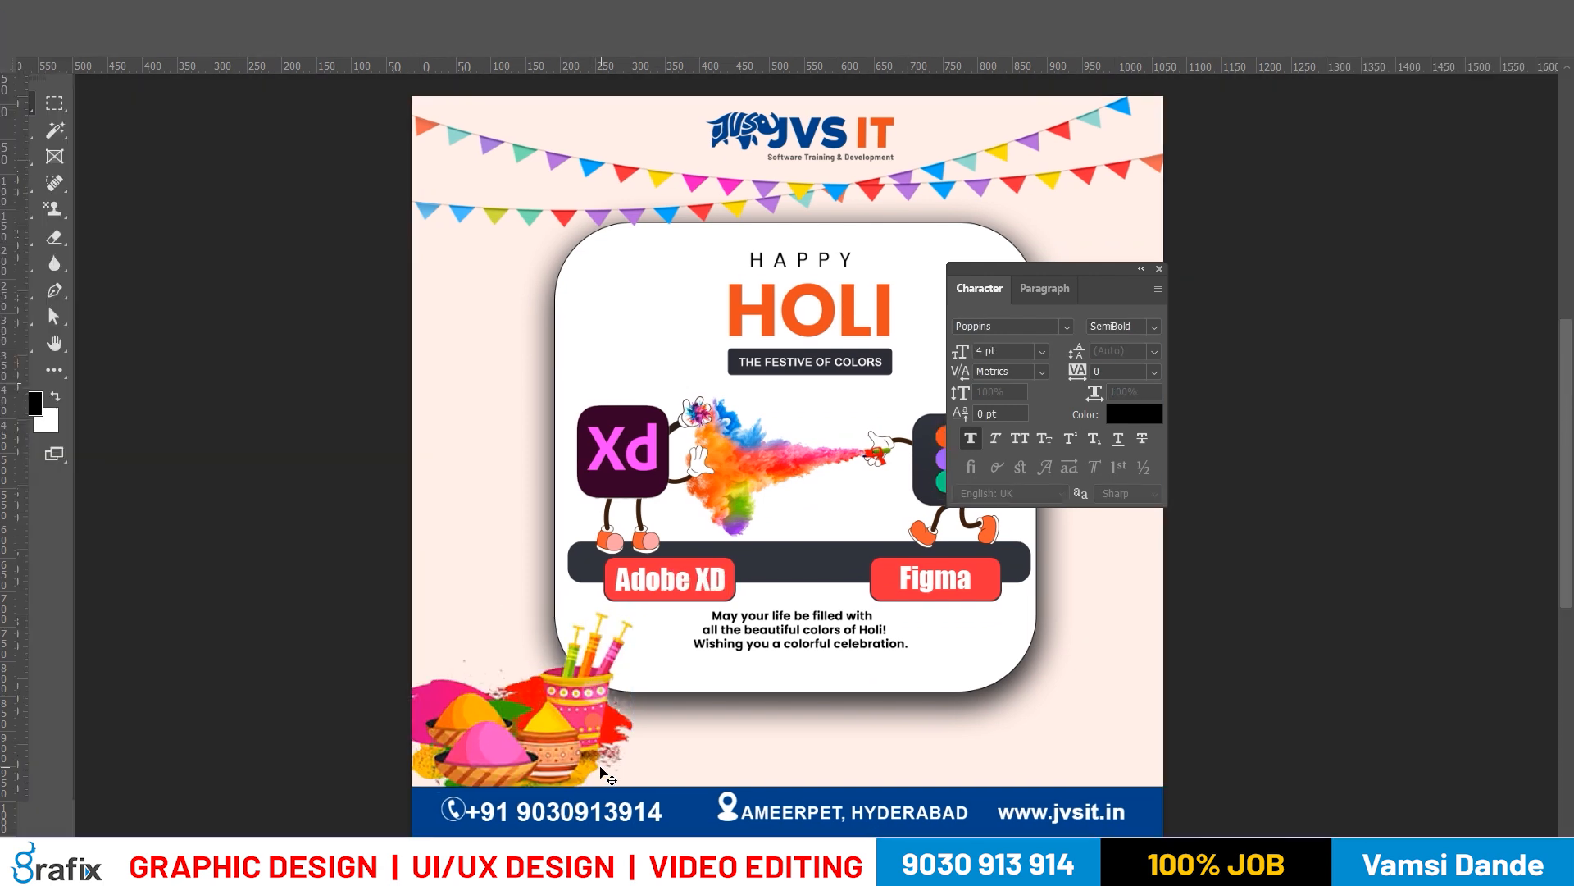
key(f)
key(ctrl+z)
Move the color pots image about 97 px right and 61 px up, and hide its layer Color-Img-1
drag(485, 752, 541, 709)
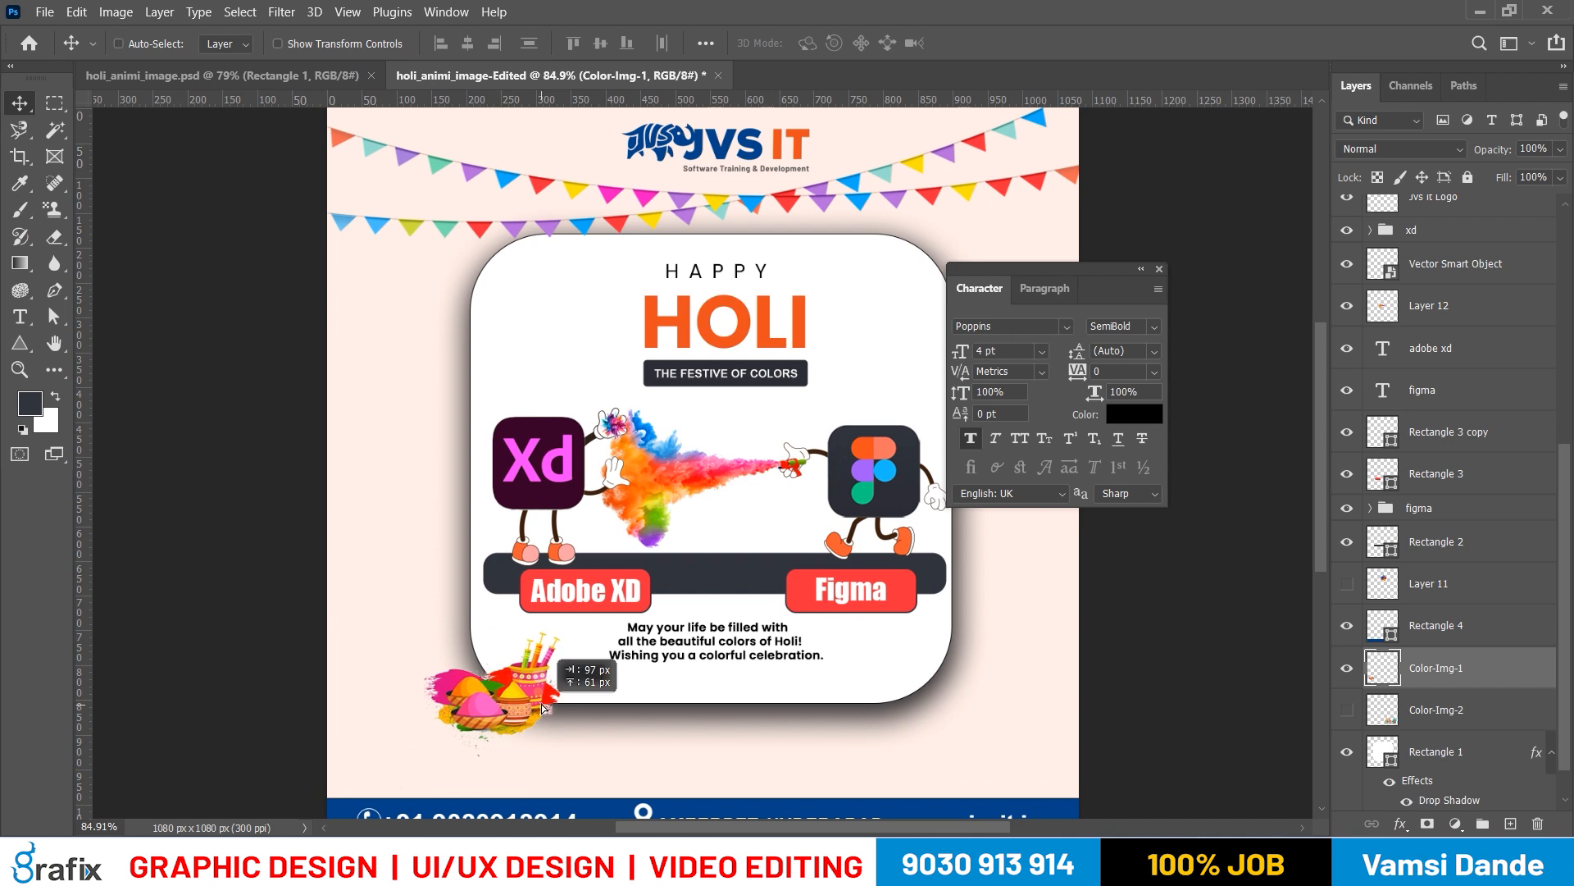
key(ctrl+t)
drag(420, 759, 380, 776)
key(Return)
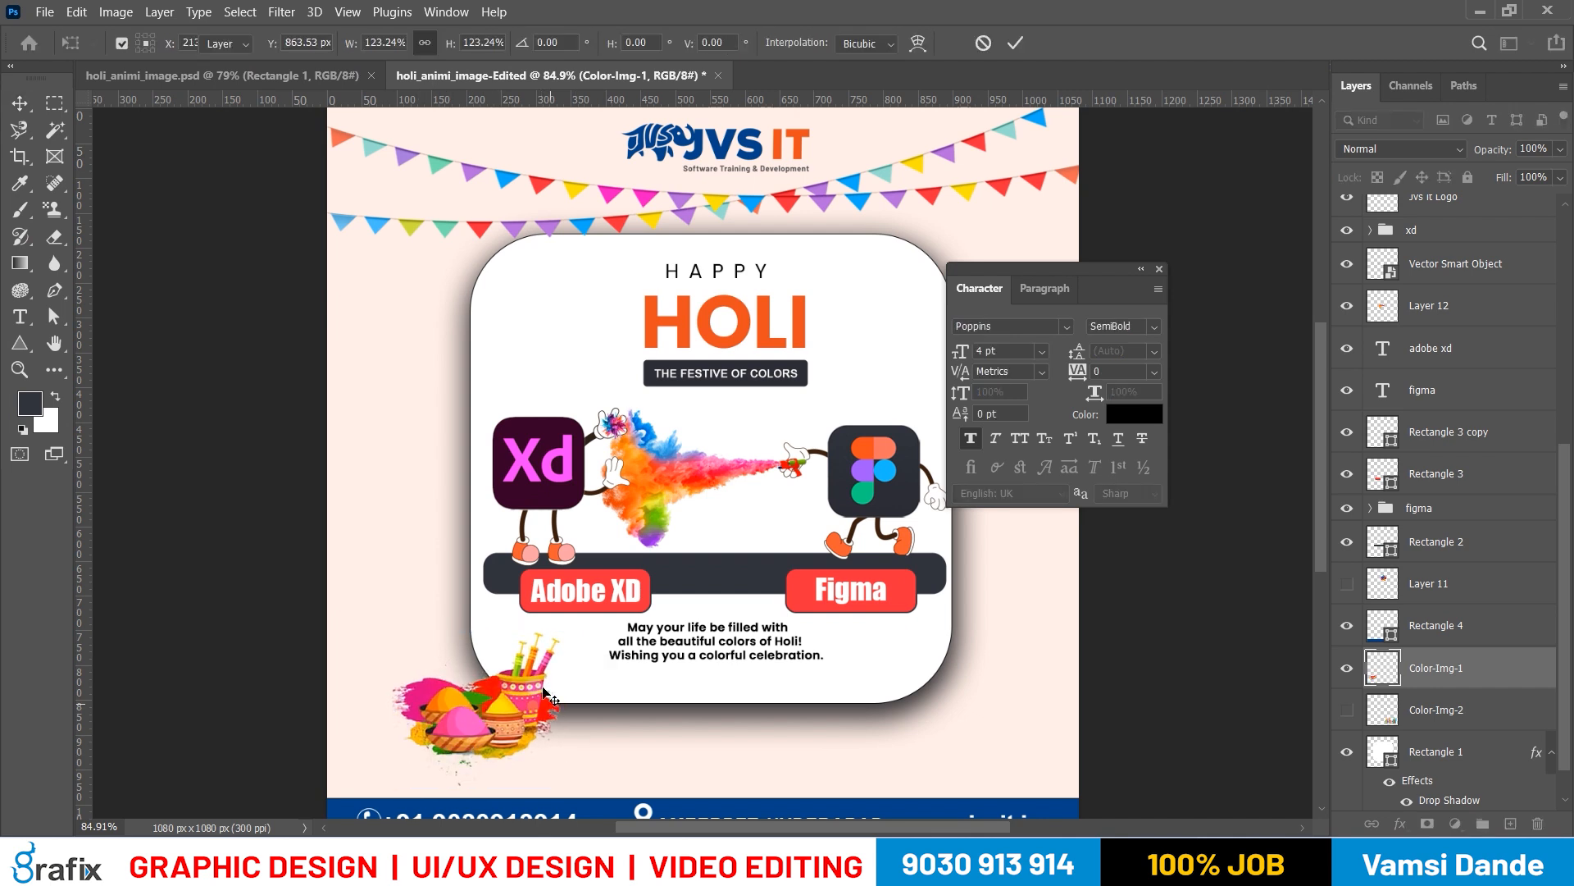
key(Escape)
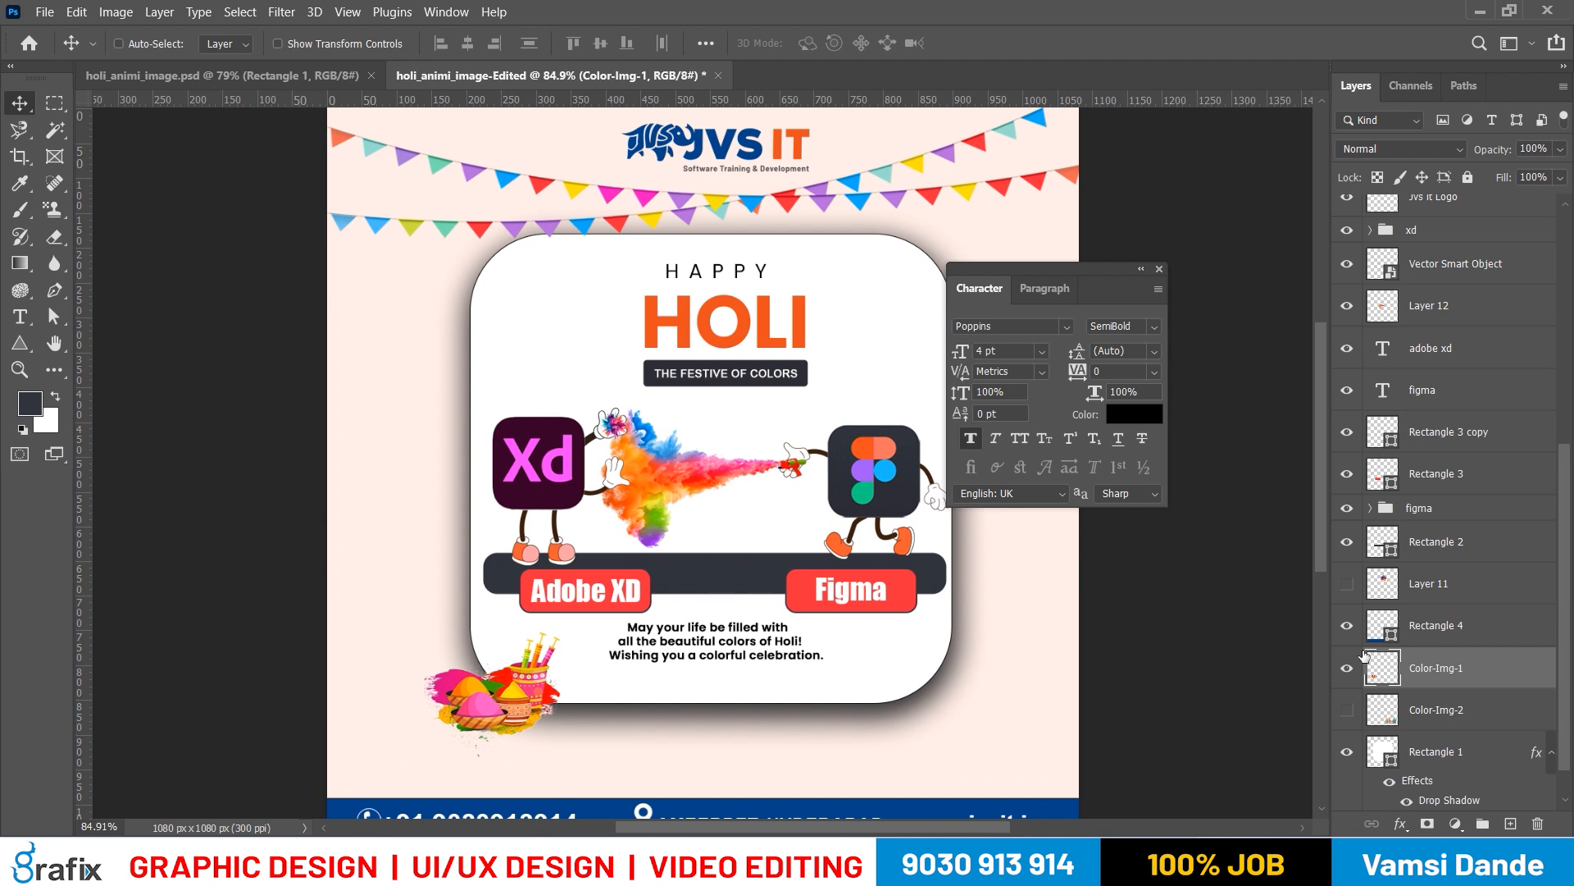
click(1347, 669)
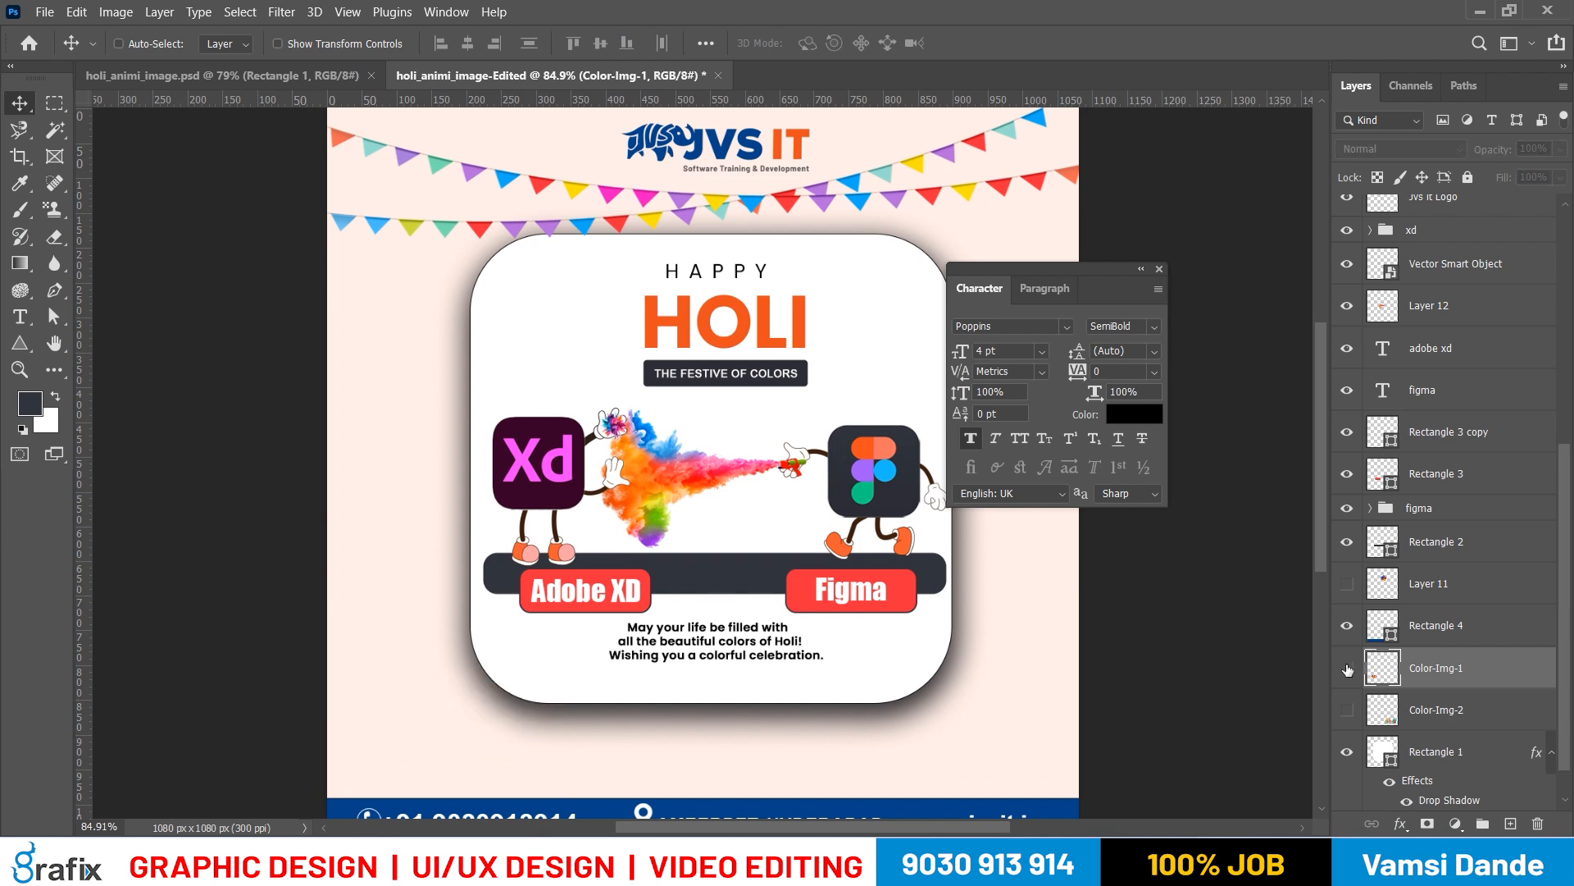
Widen the white rounded card on layer Rectangle 1 to about 846 px and centre it horizontally on the canvas
scroll(760, 590, down, 1)
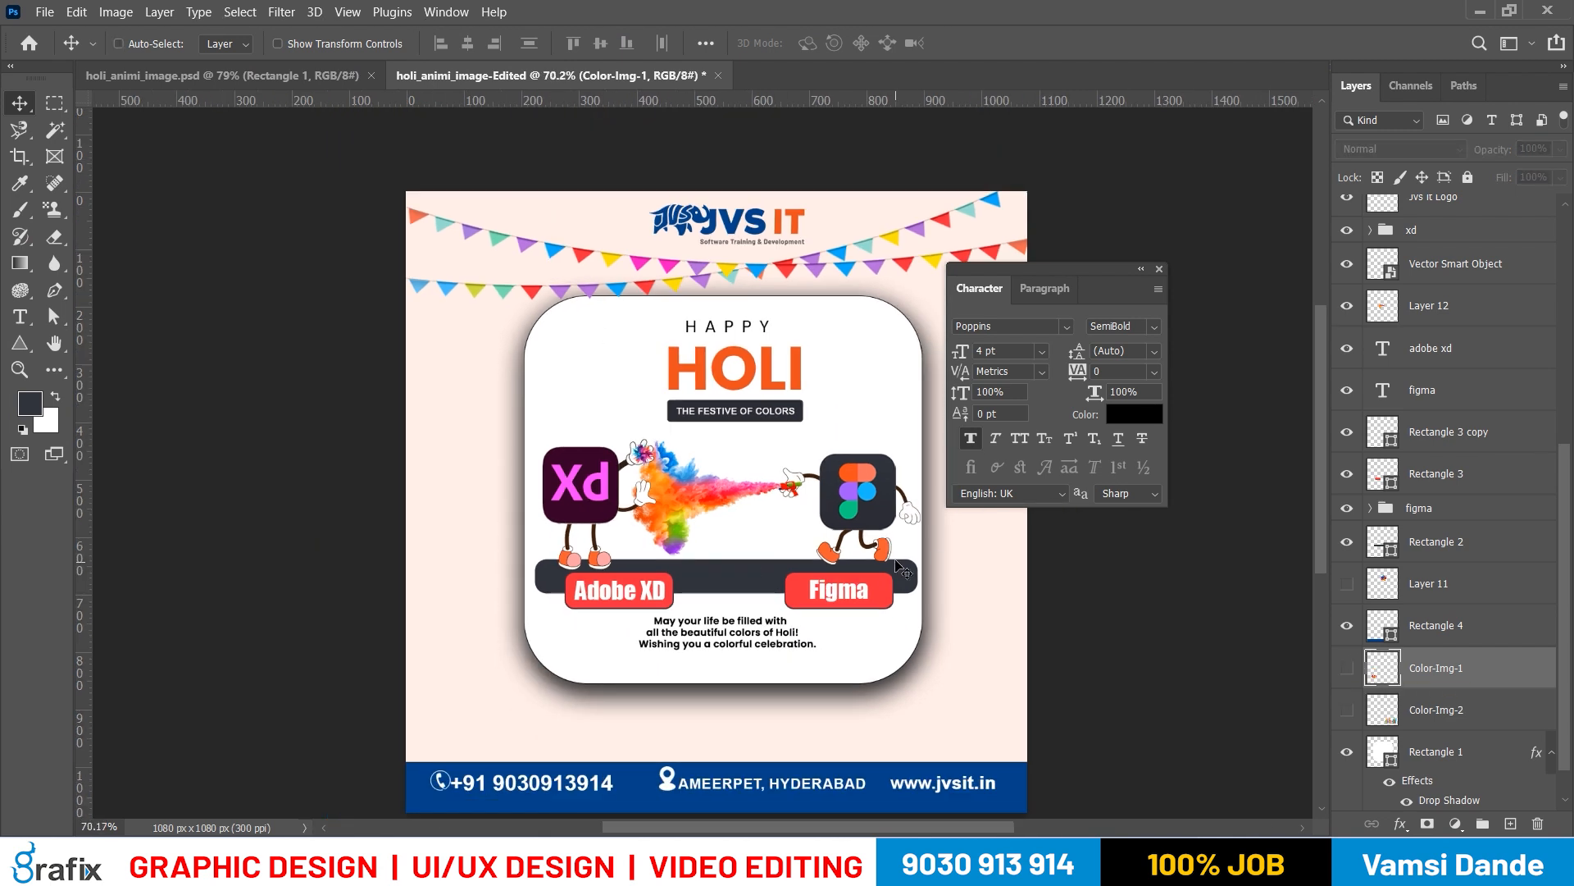
drag(1106, 273, 1197, 275)
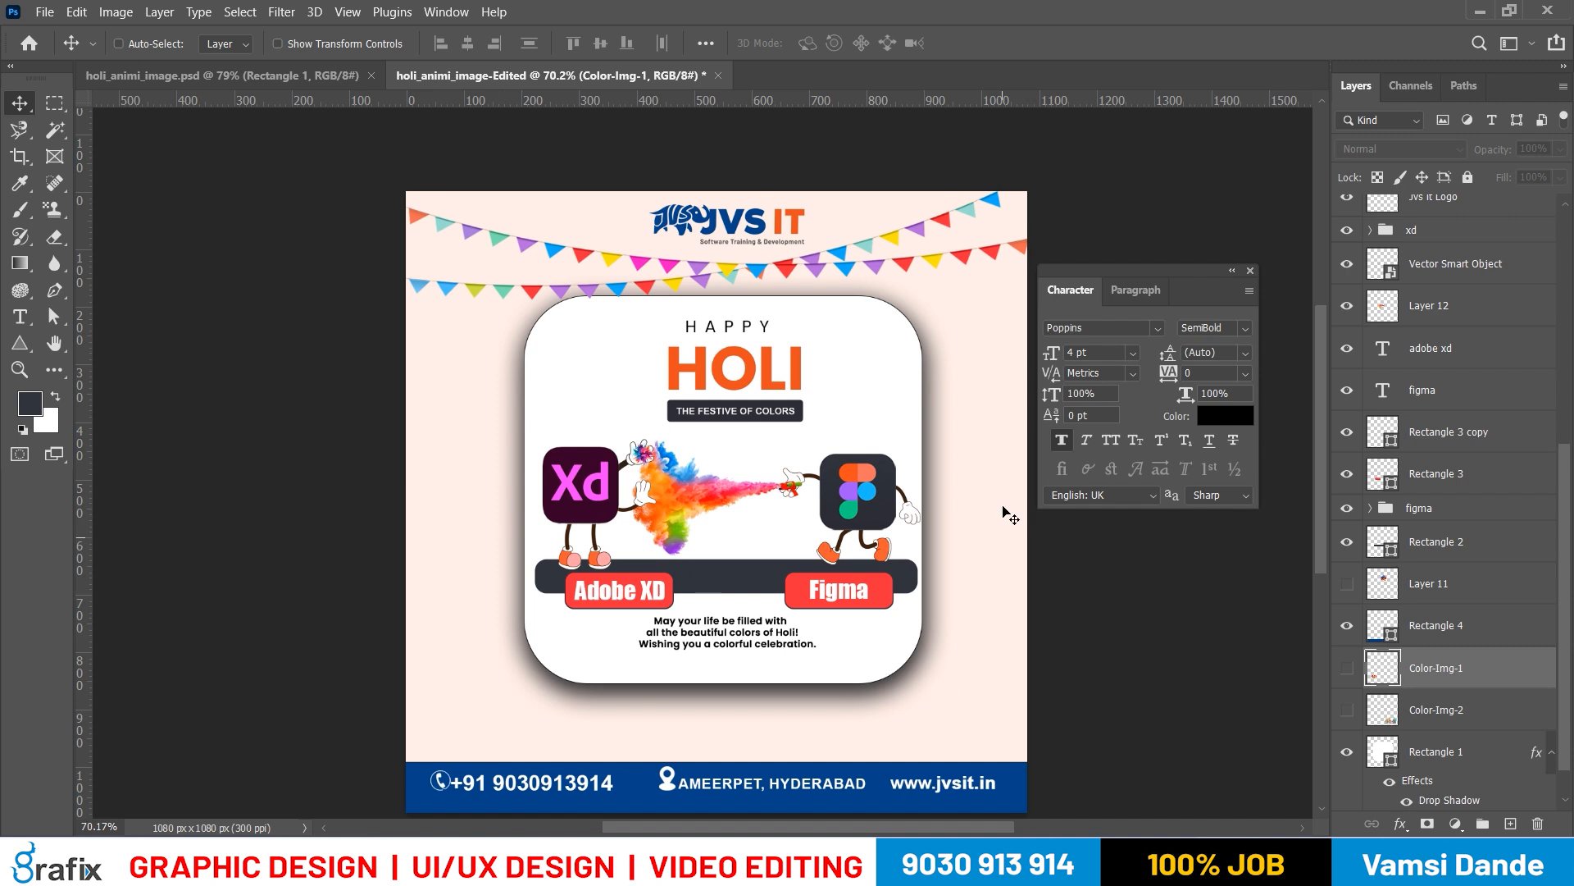
right_click(911, 405)
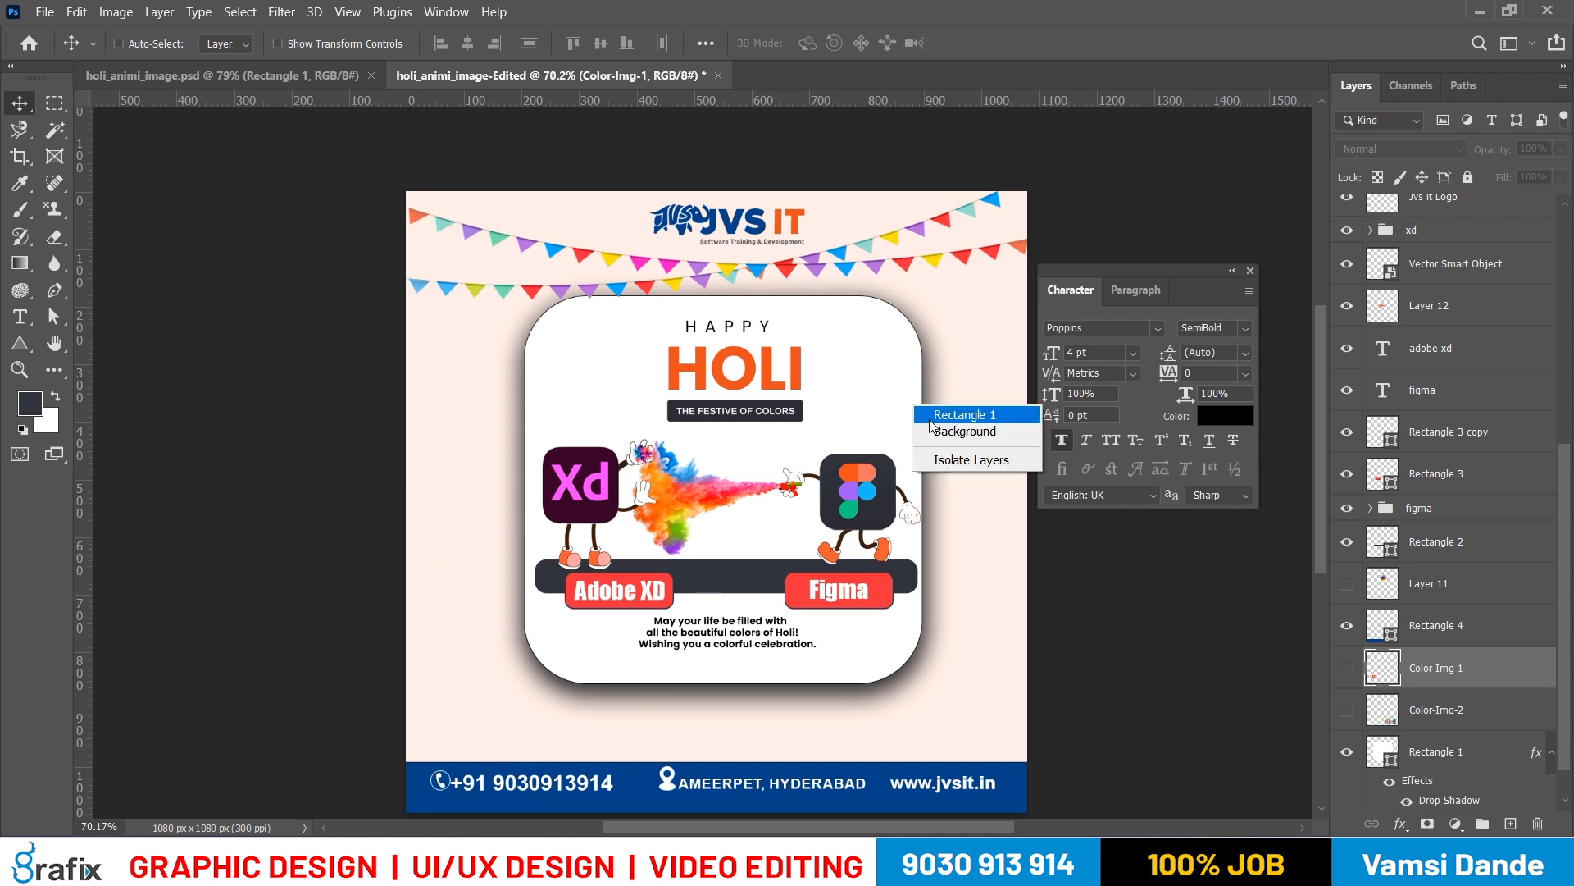
click(943, 414)
key(ctrl+t)
drag(922, 490, 978, 492)
key(Return)
key(ctrl+a)
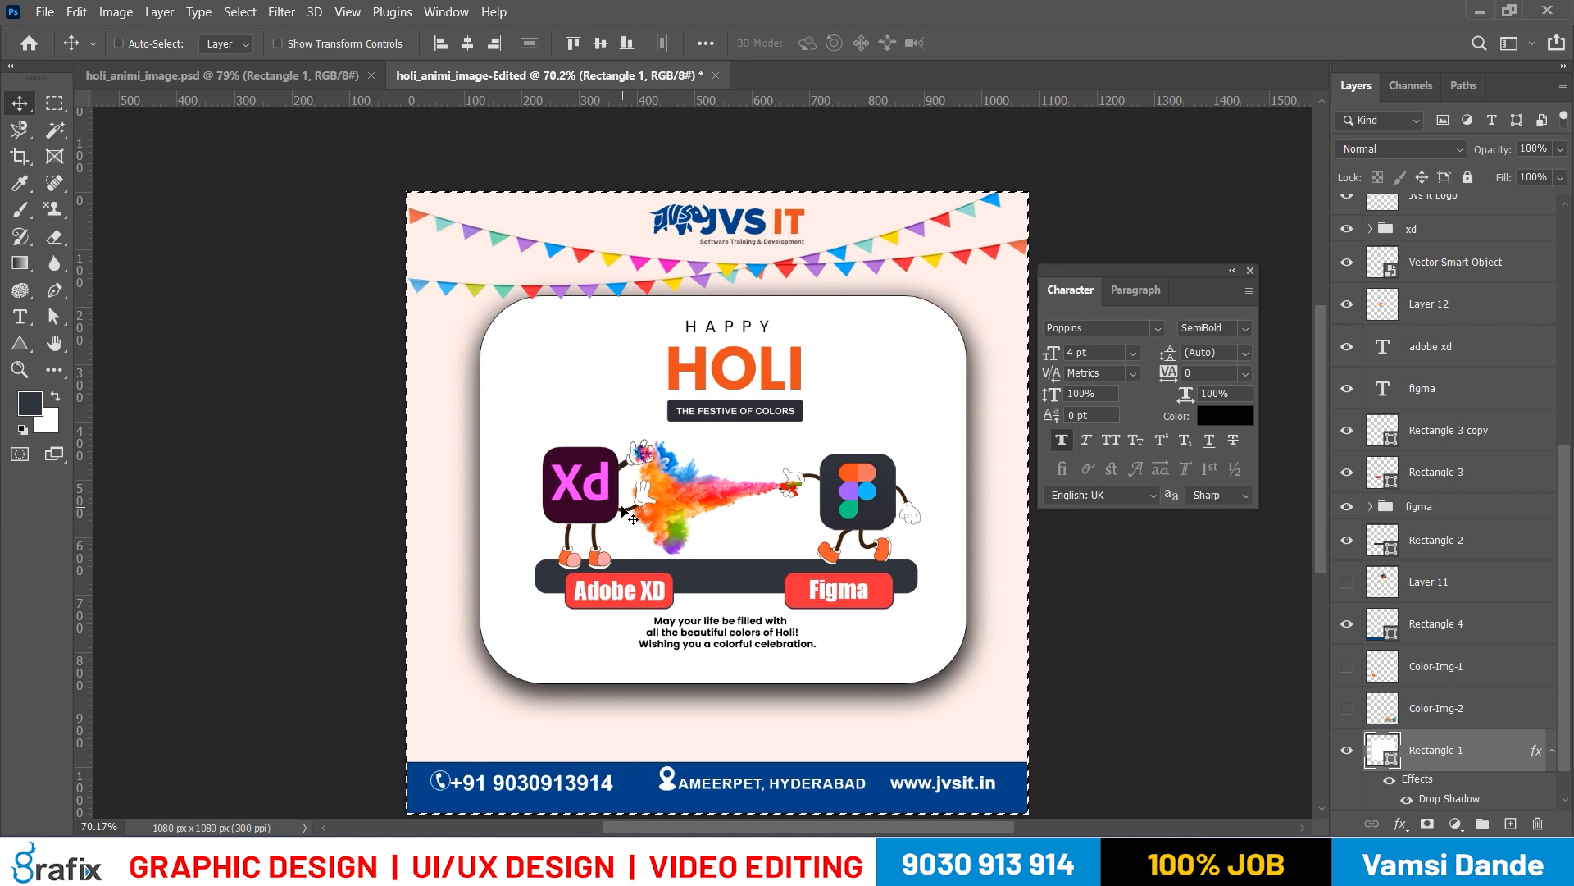
click(469, 44)
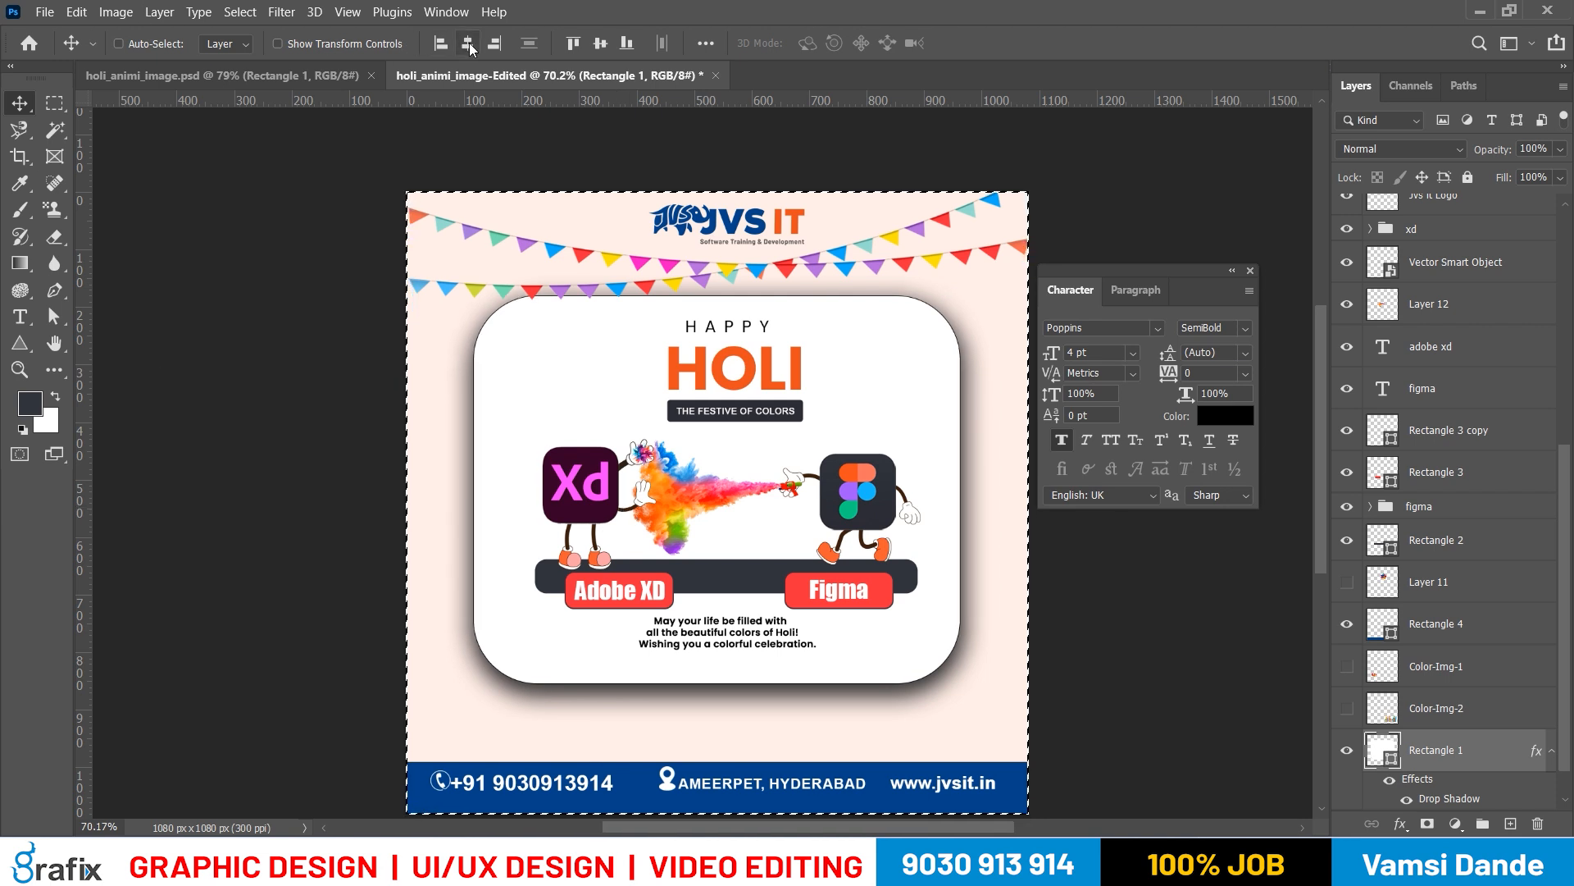
key(ctrl+d)
Extend the white card downward to a height of about 738 px and shift it 29 px down
key(ctrl+t)
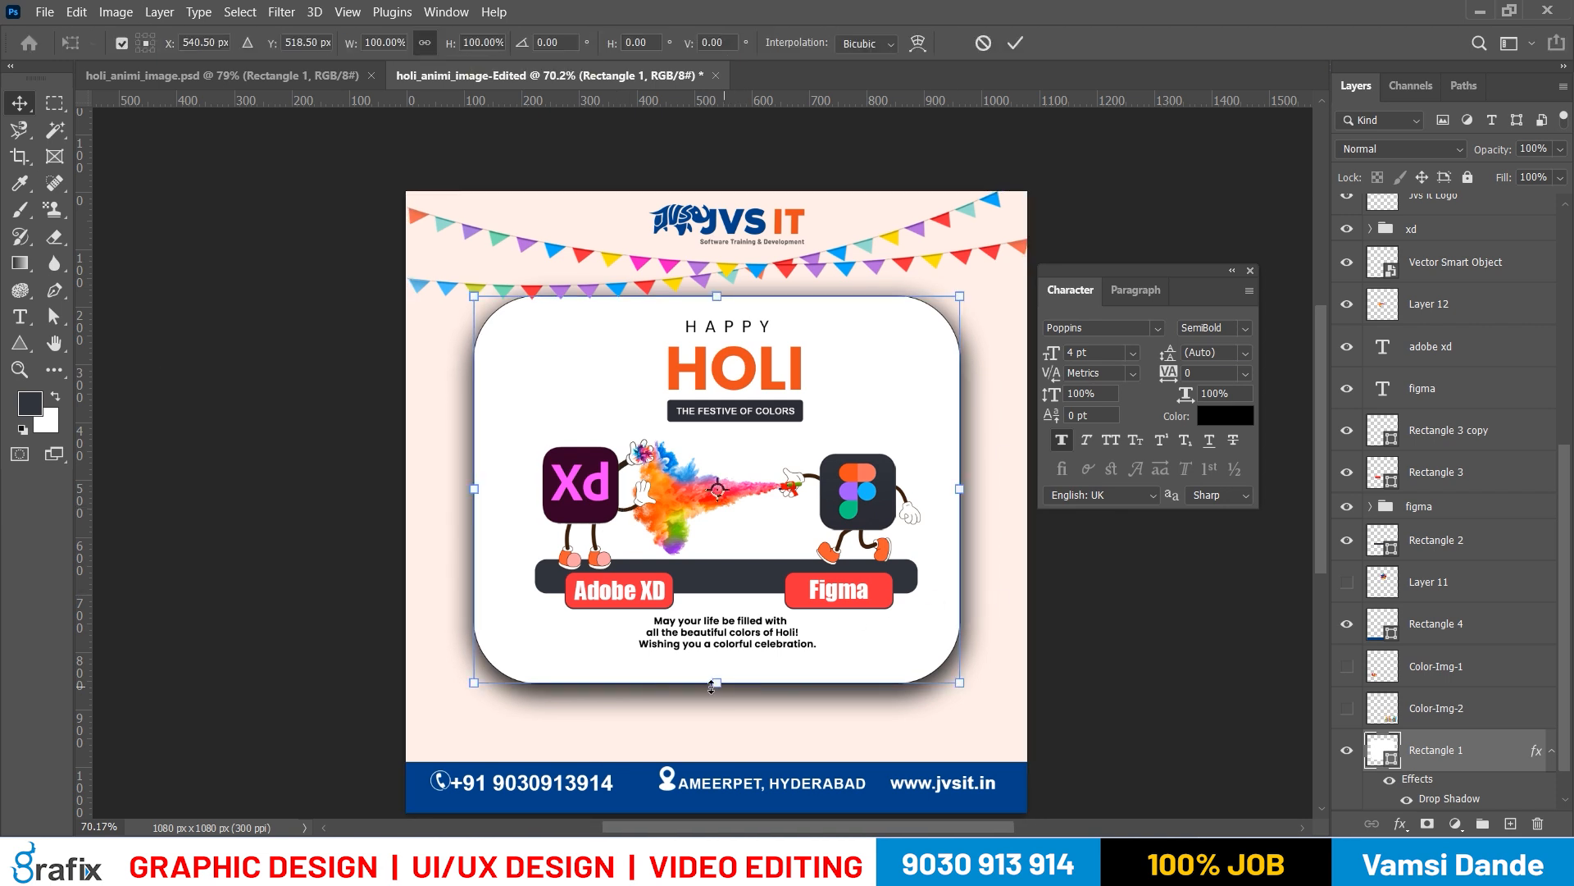
drag(711, 685, 711, 720)
key(Return)
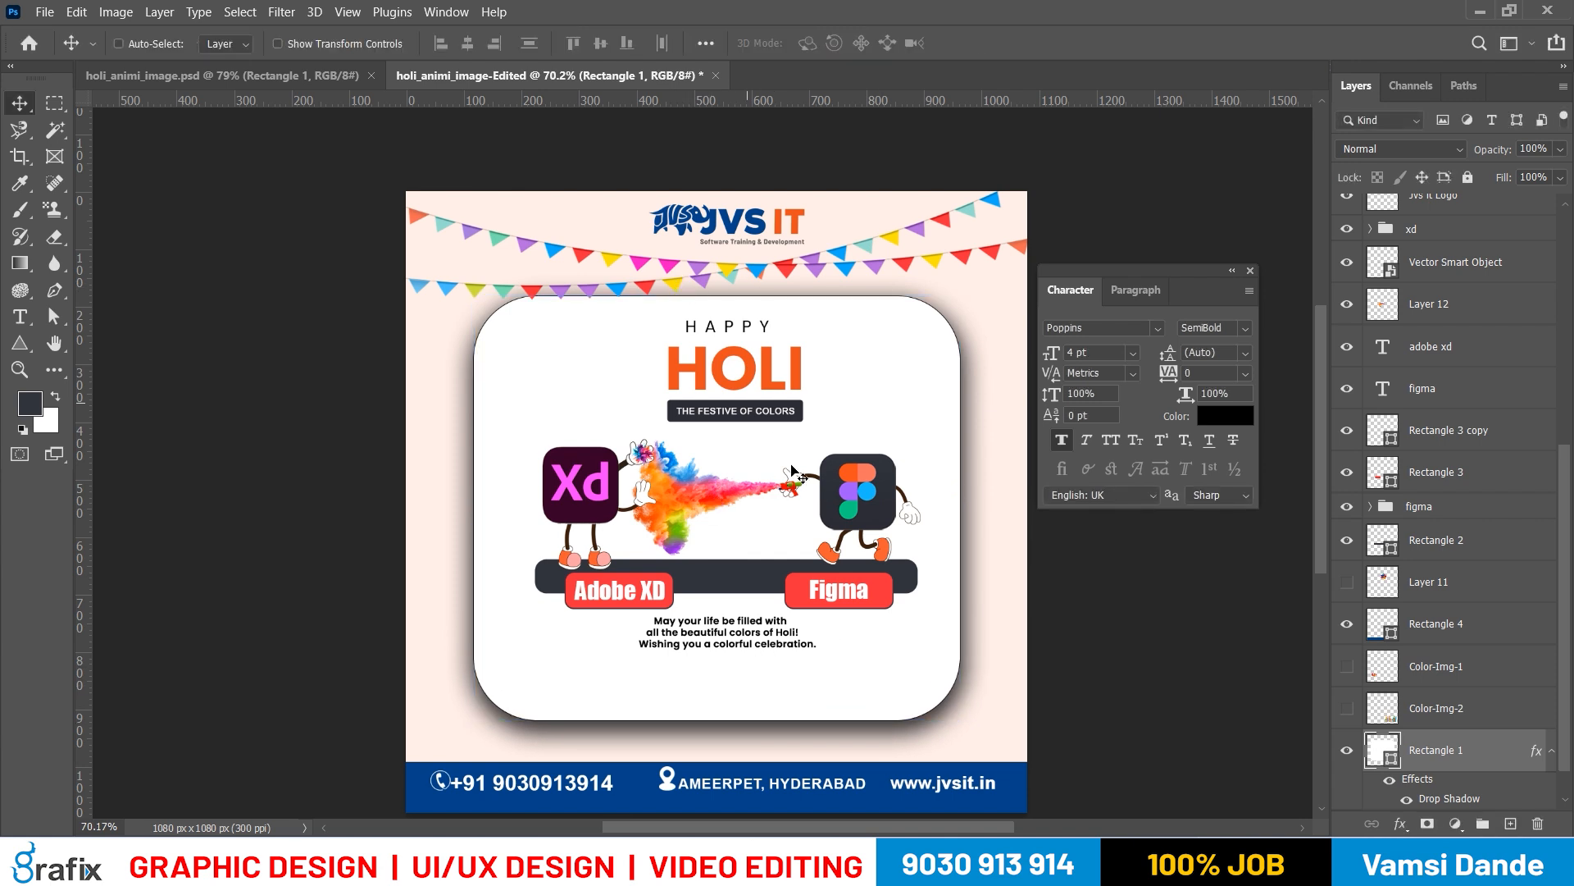
key(shift+Down)
key(shift+Down)
key(shift+Down)
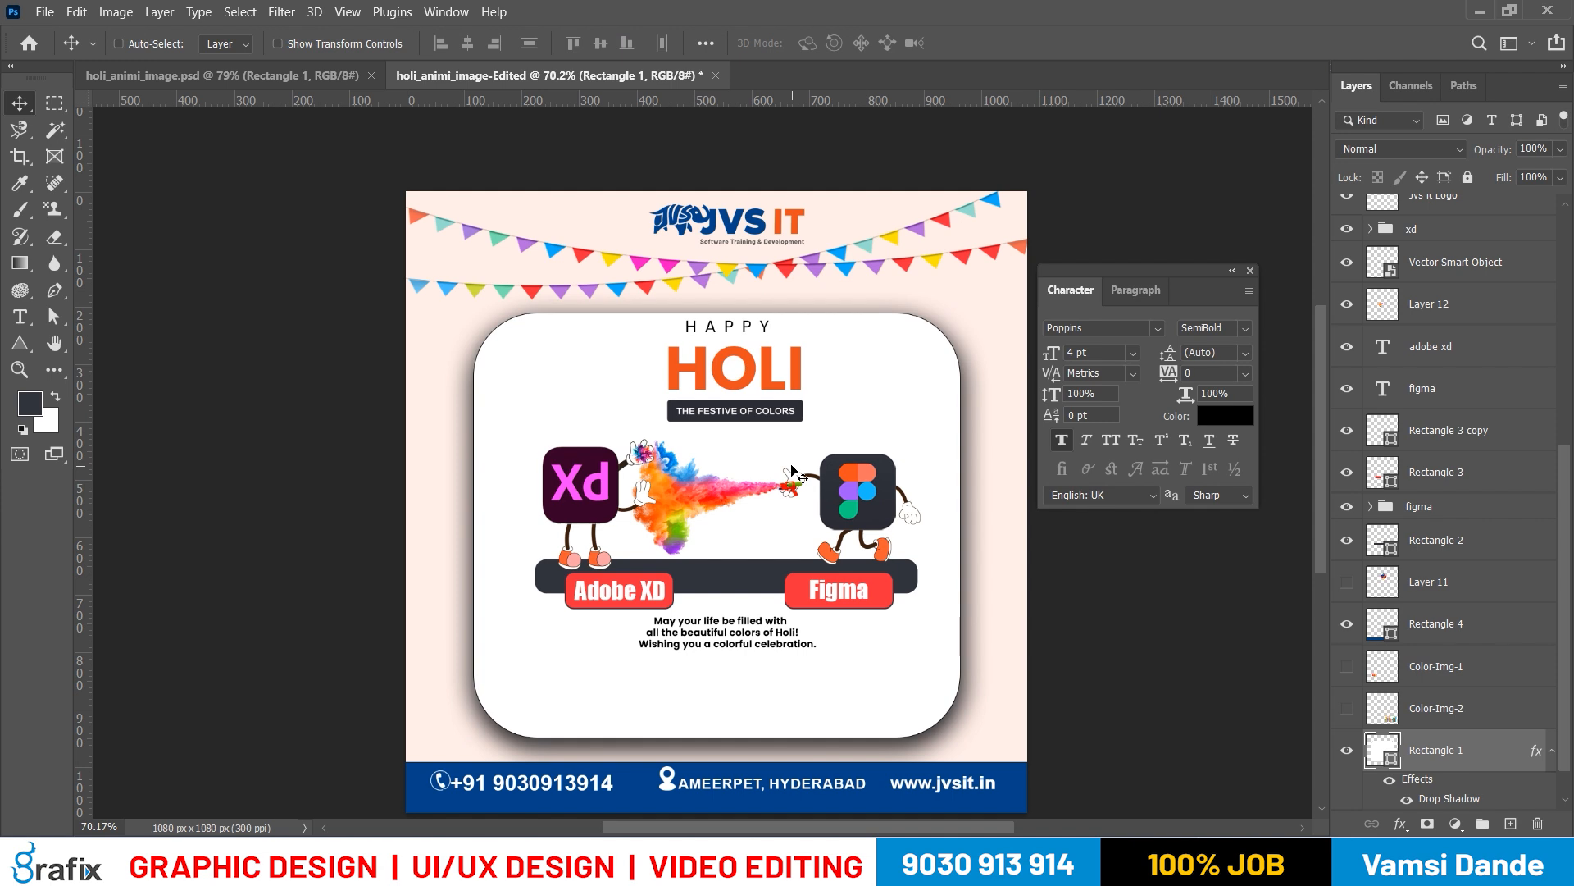
key(Up)
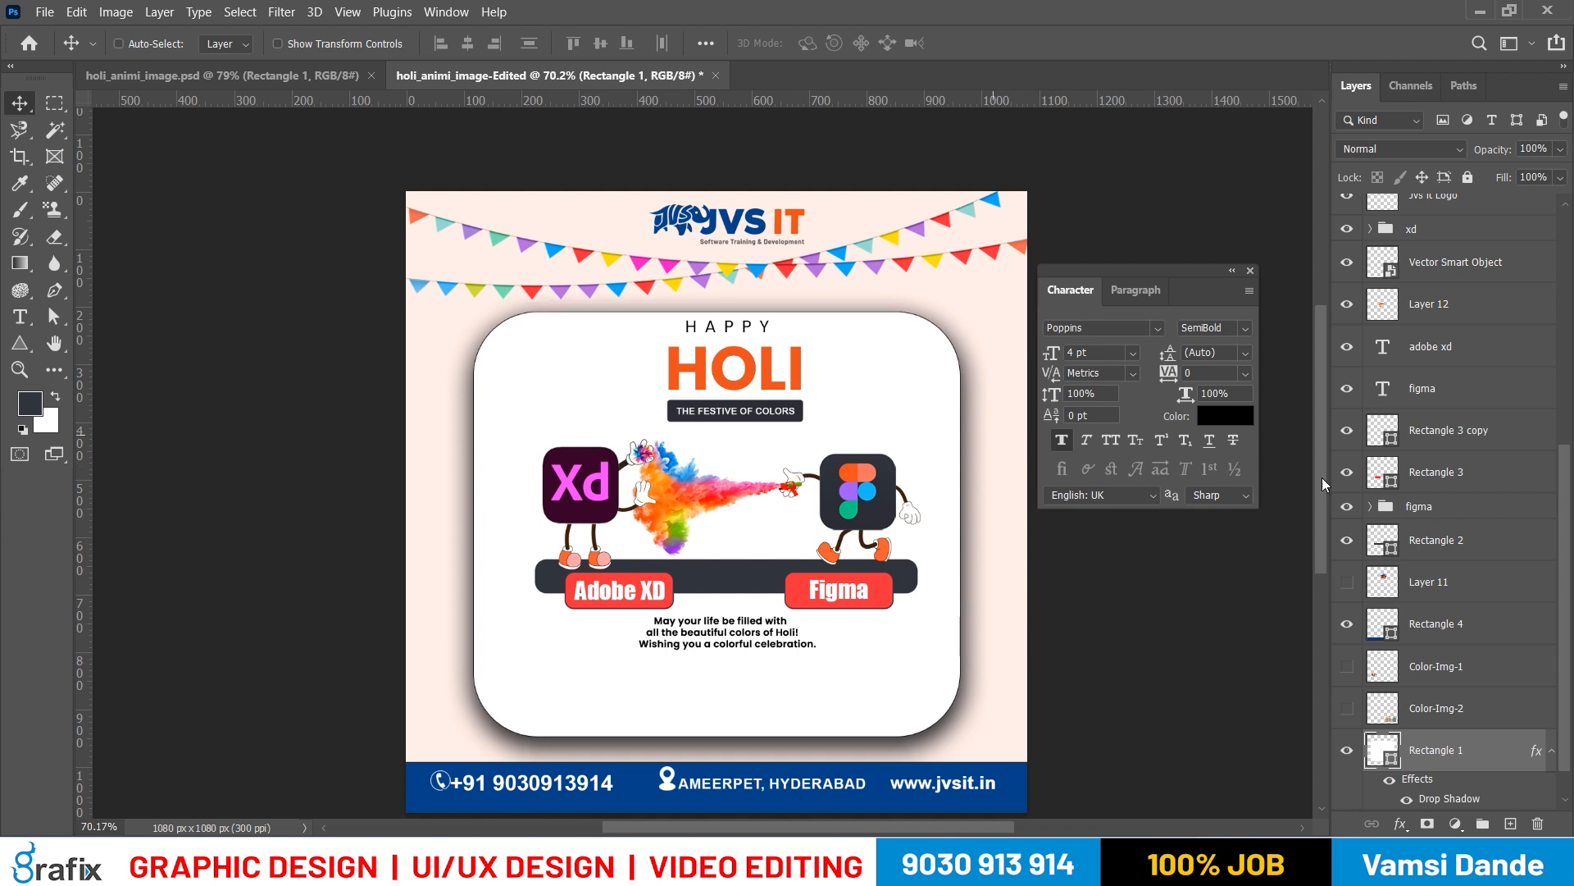
Soften the white card's drop shadow to 54% opacity, 4 px distance, 1% spread and 24 px size
double_click(1507, 756)
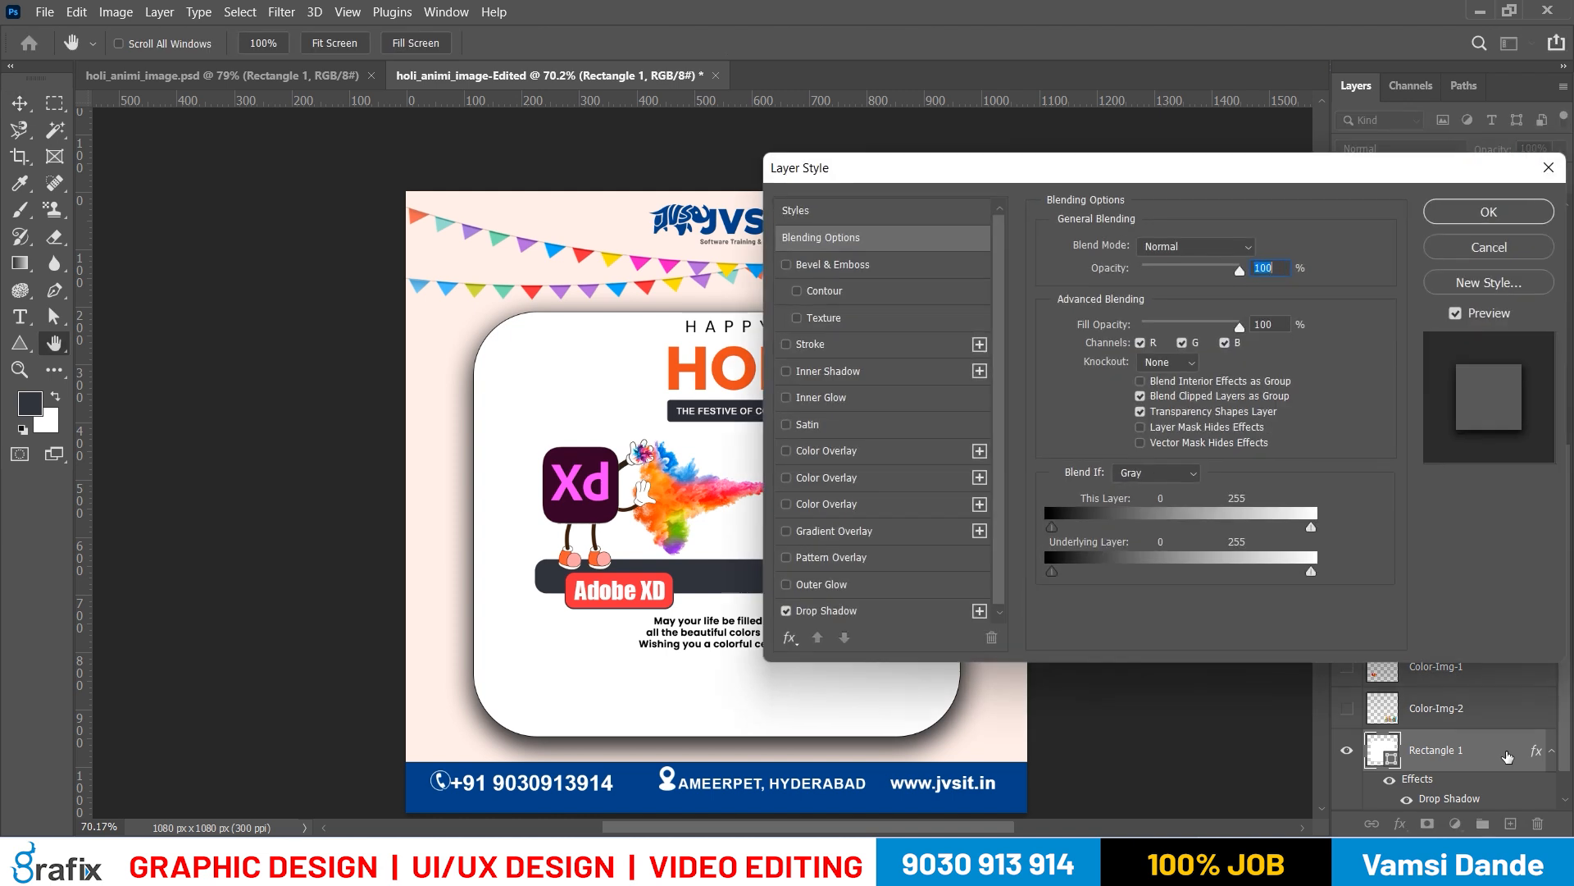
click(828, 611)
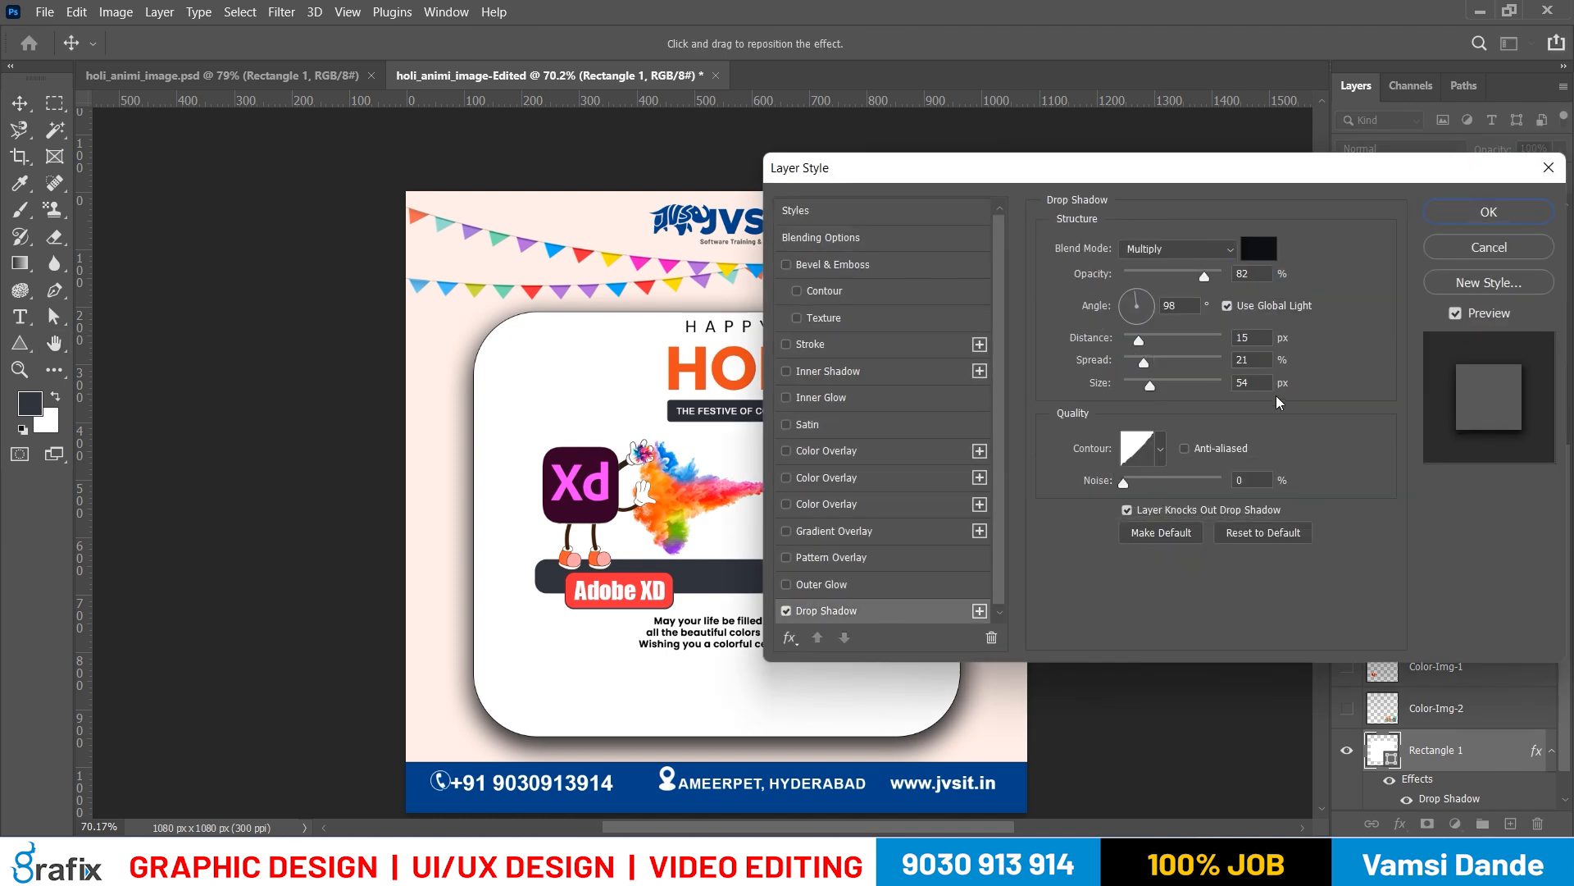
drag(1149, 387, 1129, 338)
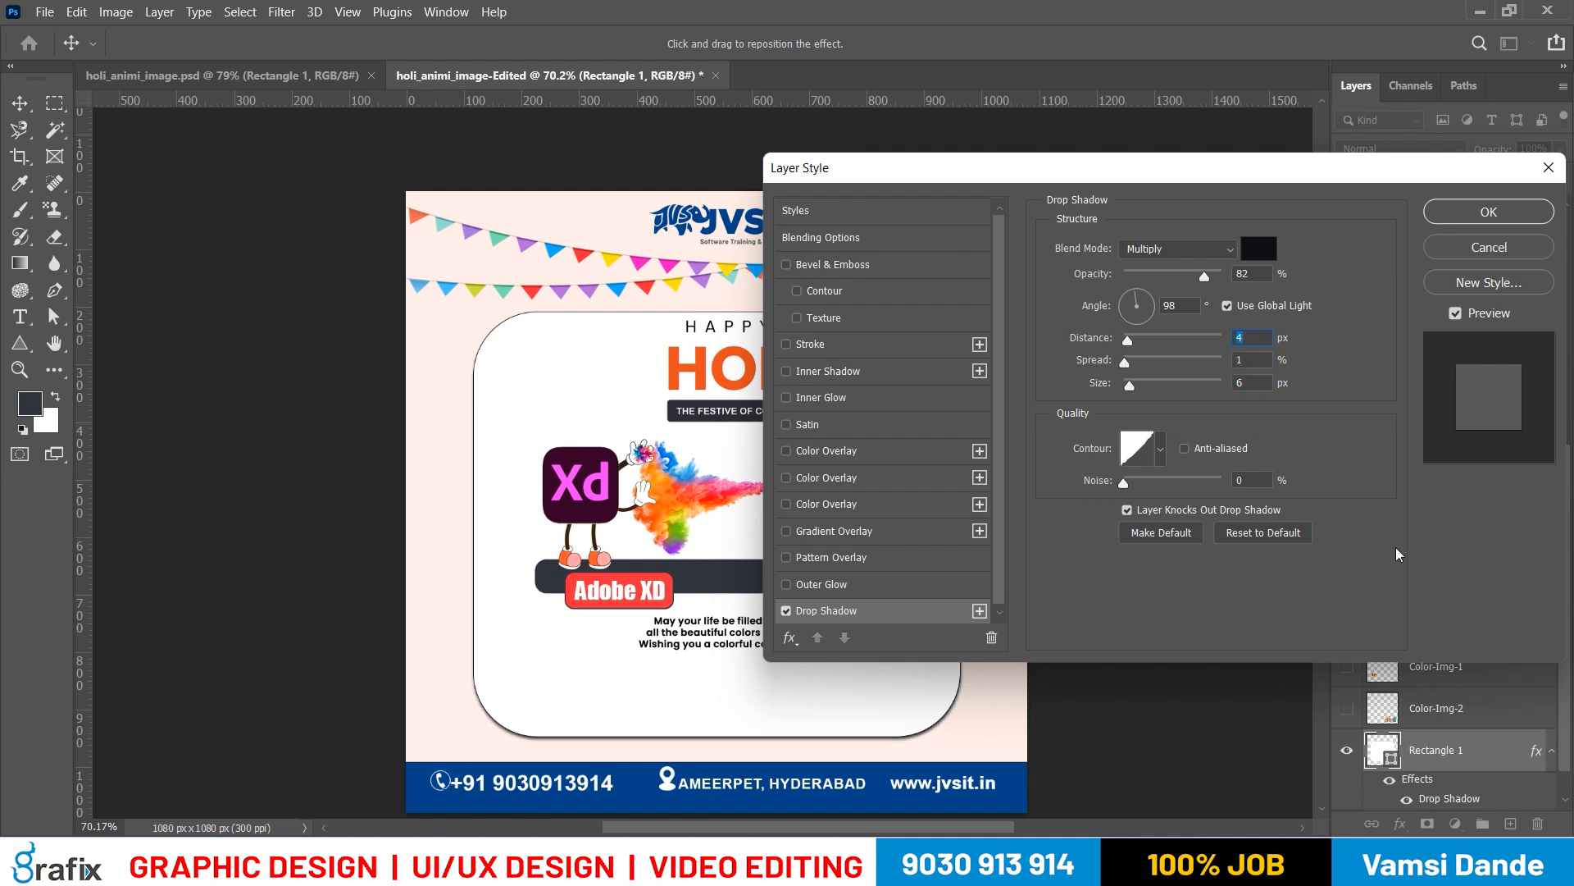
drag(1133, 389, 1139, 387)
drag(1190, 276, 1177, 279)
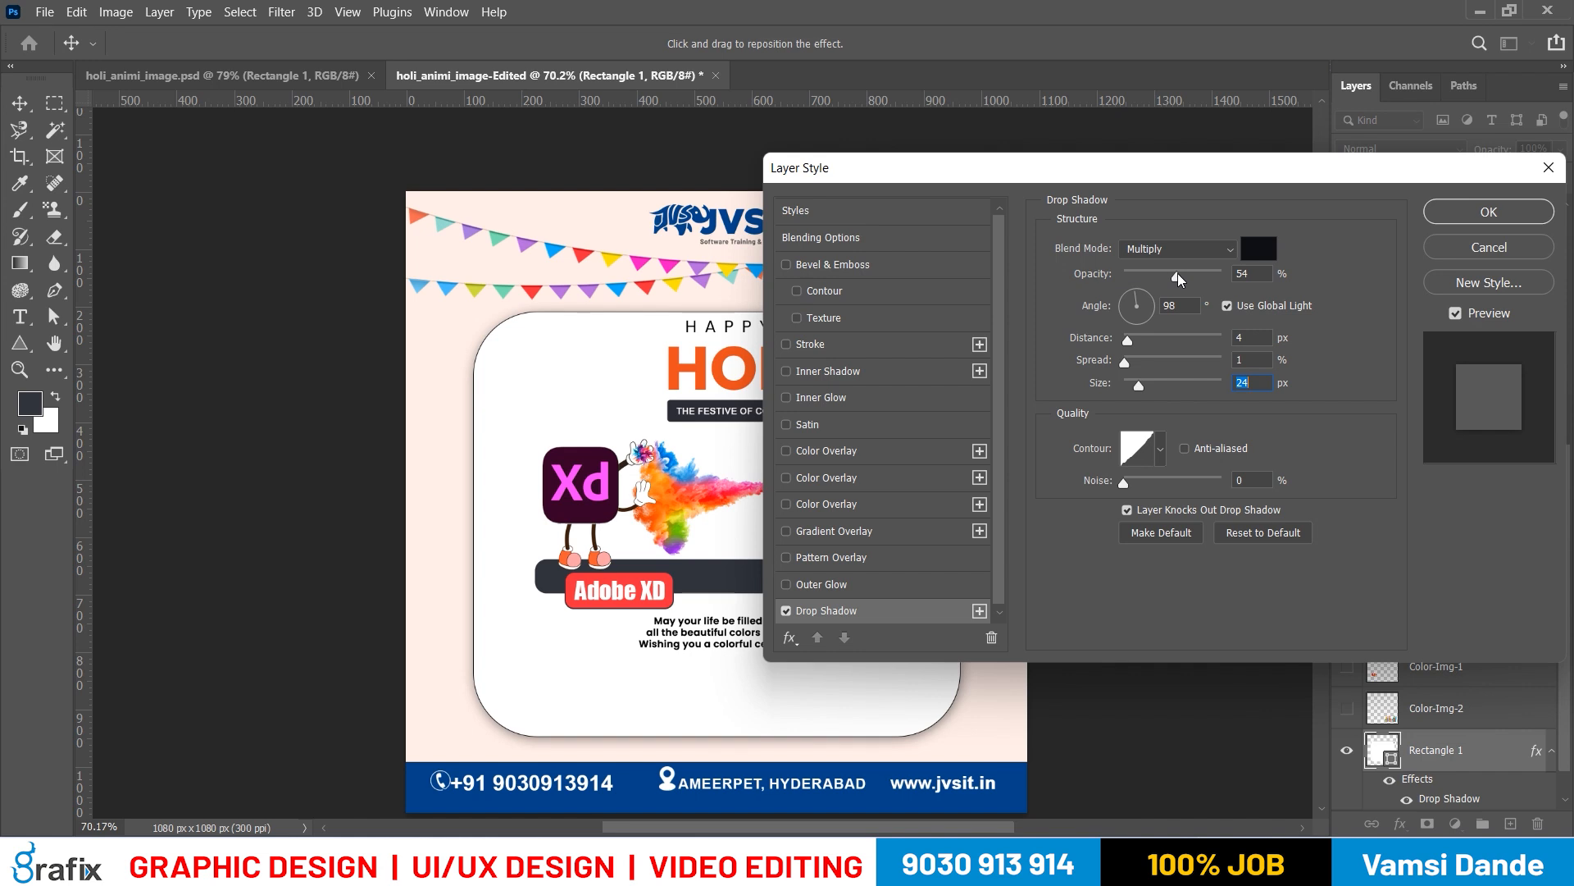
click(1438, 215)
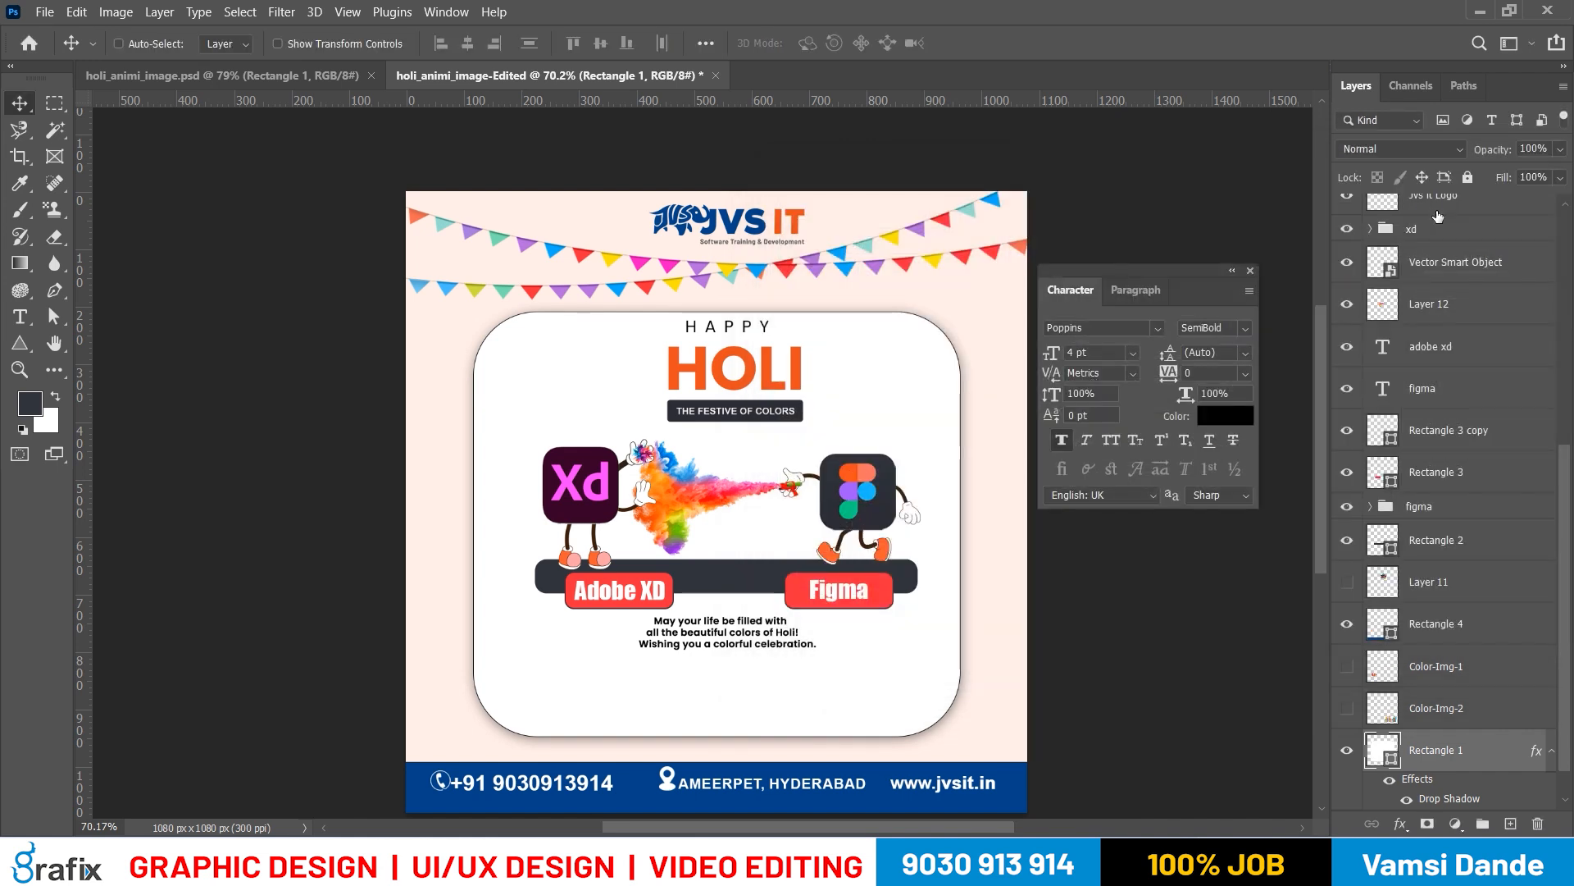
Remove the stroke from the white card on layer Rectangle 1
key(a)
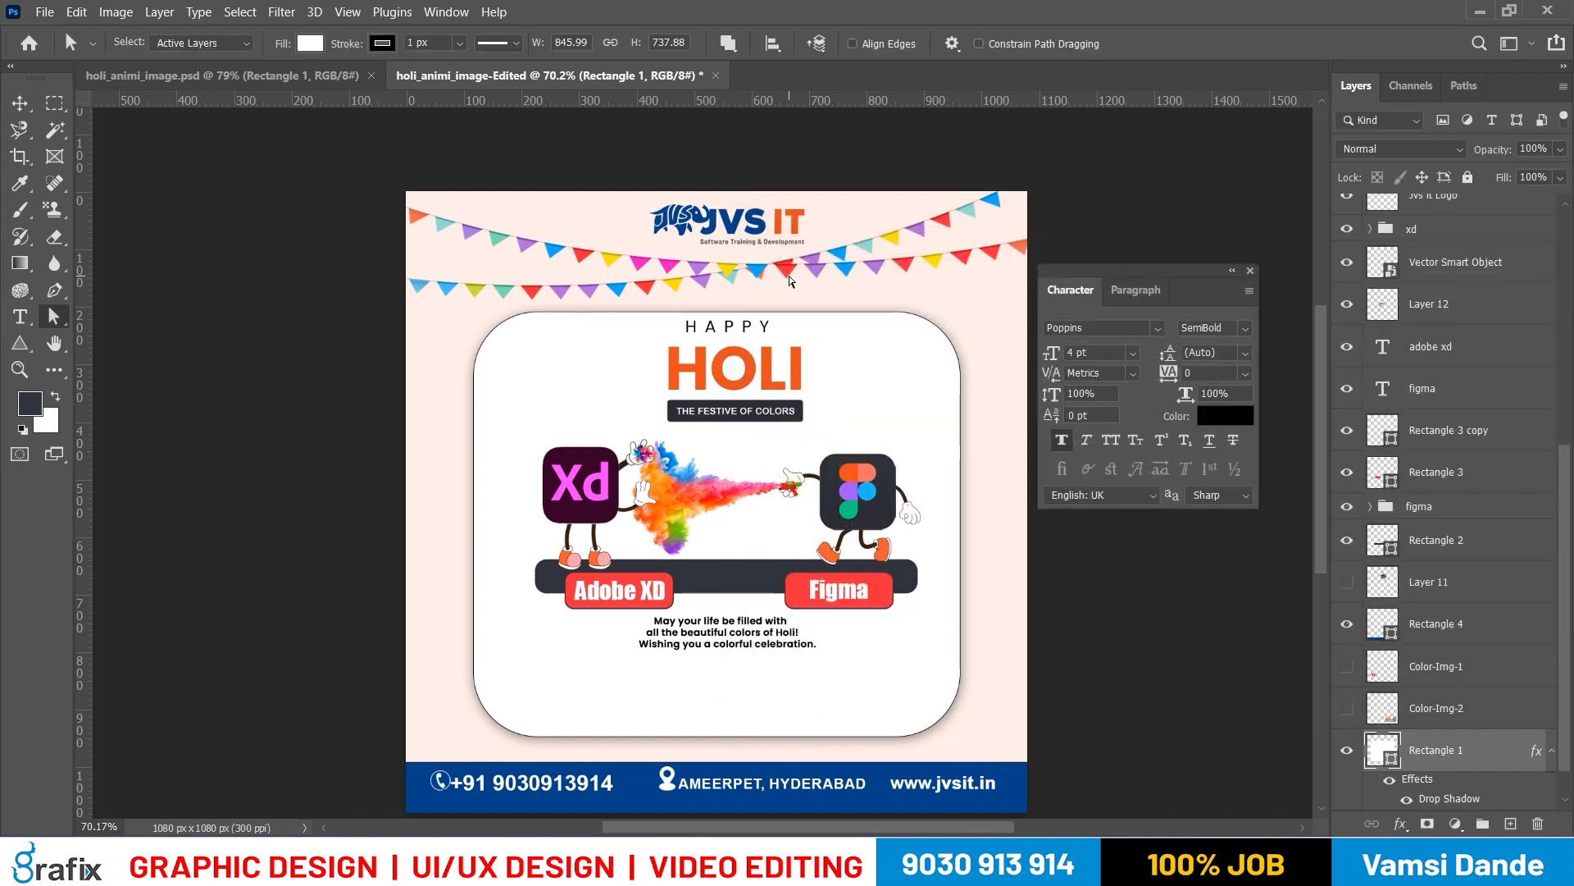
click(383, 43)
click(262, 82)
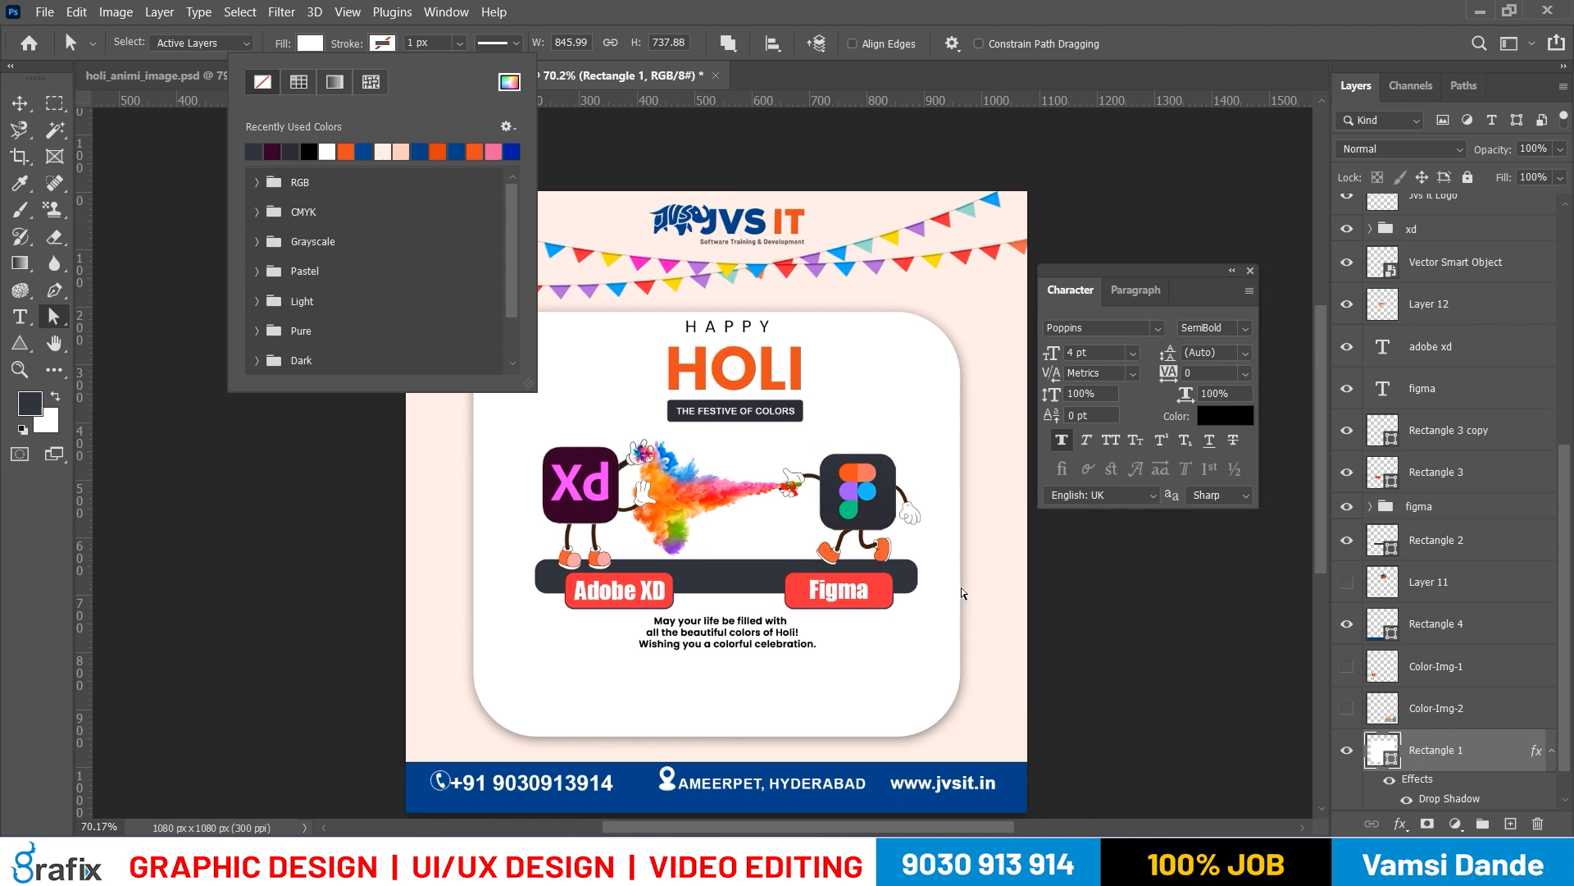
click(1066, 642)
key(v)
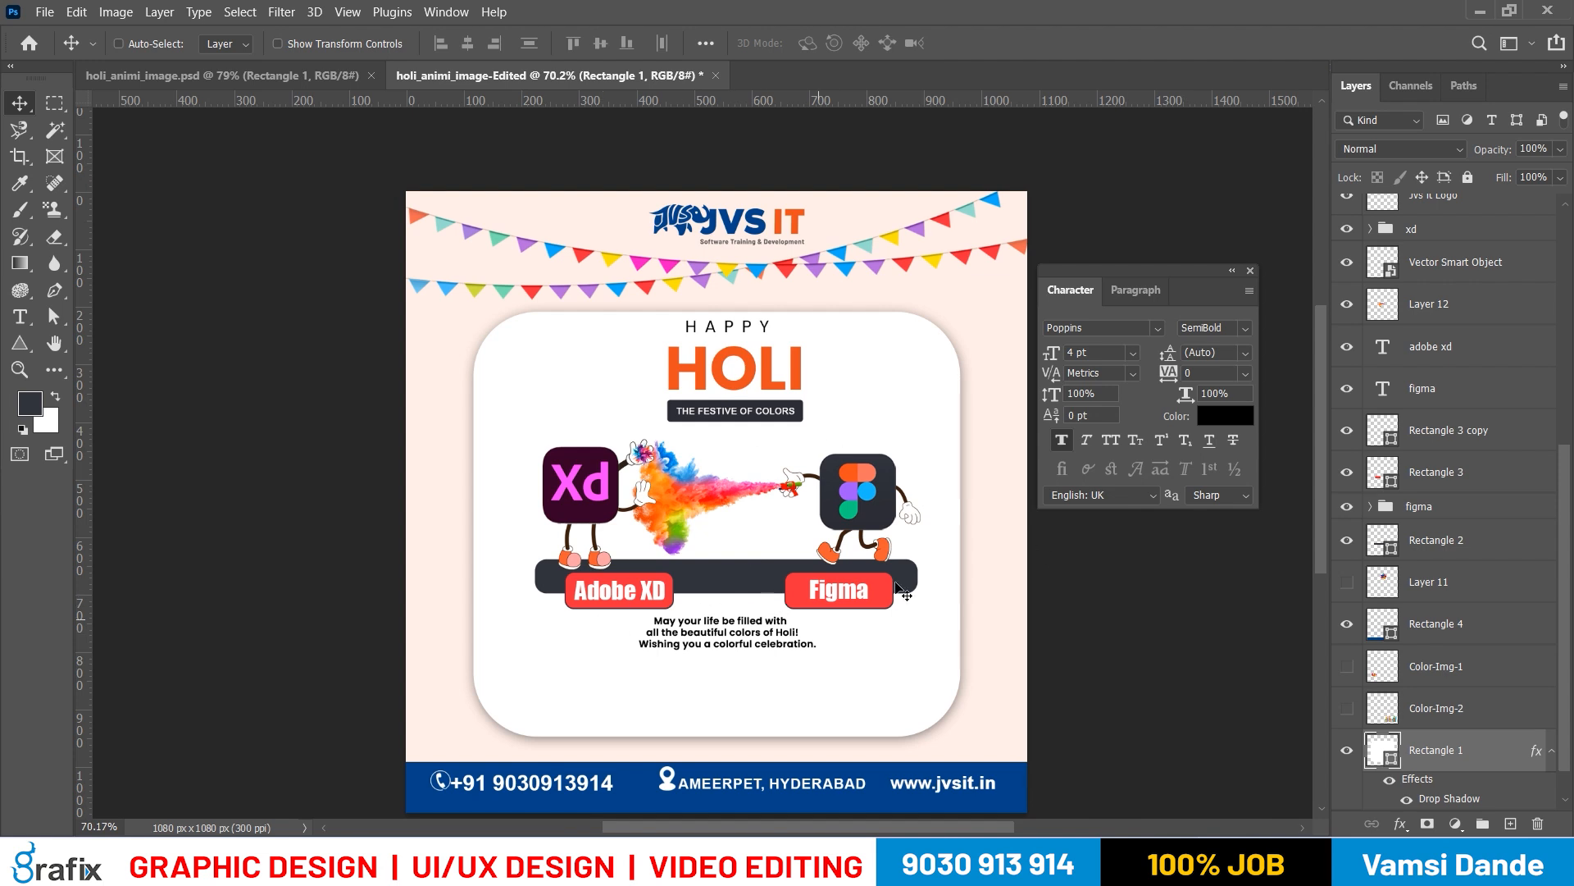
Collapse the effects list of layer Rectangle 1 and lock the layer completely
scroll(1435, 668, down, 1)
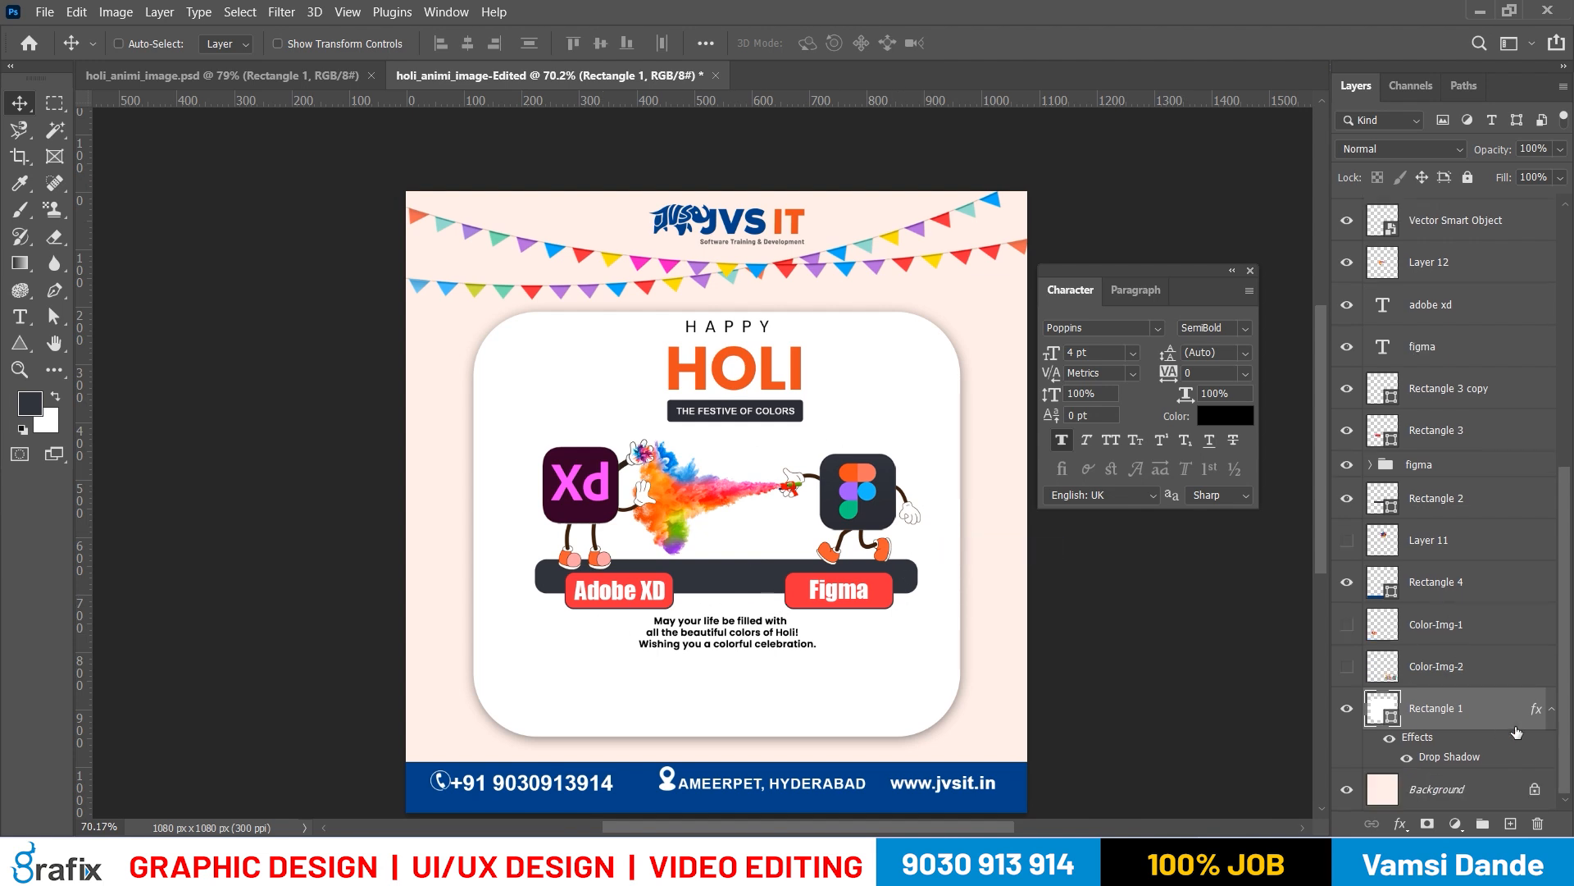
click(1551, 715)
key(ctrl)
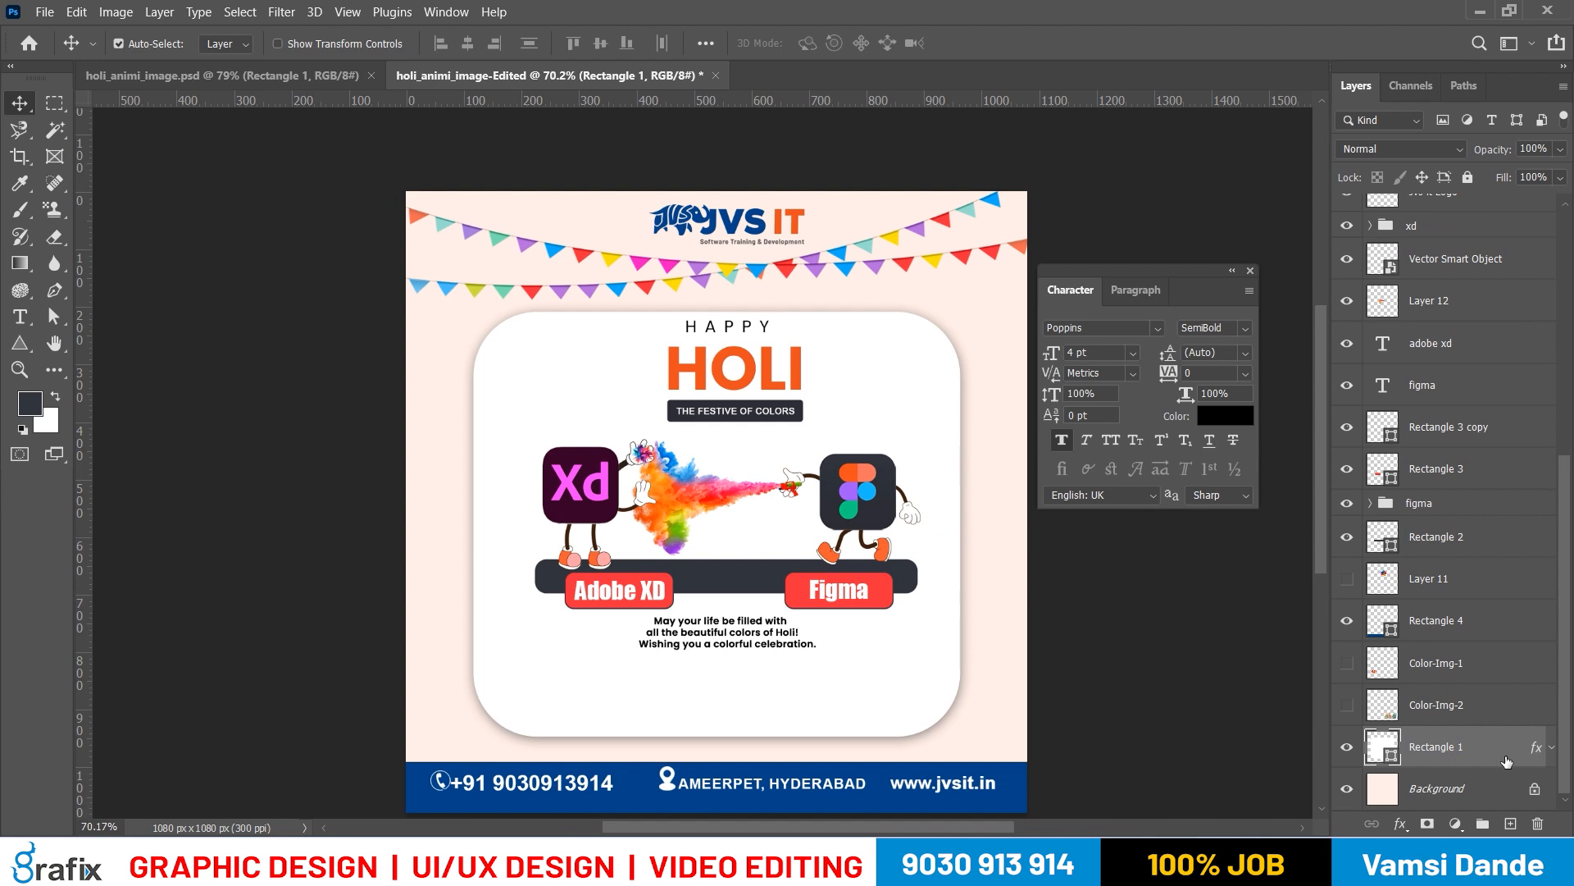
click(1468, 177)
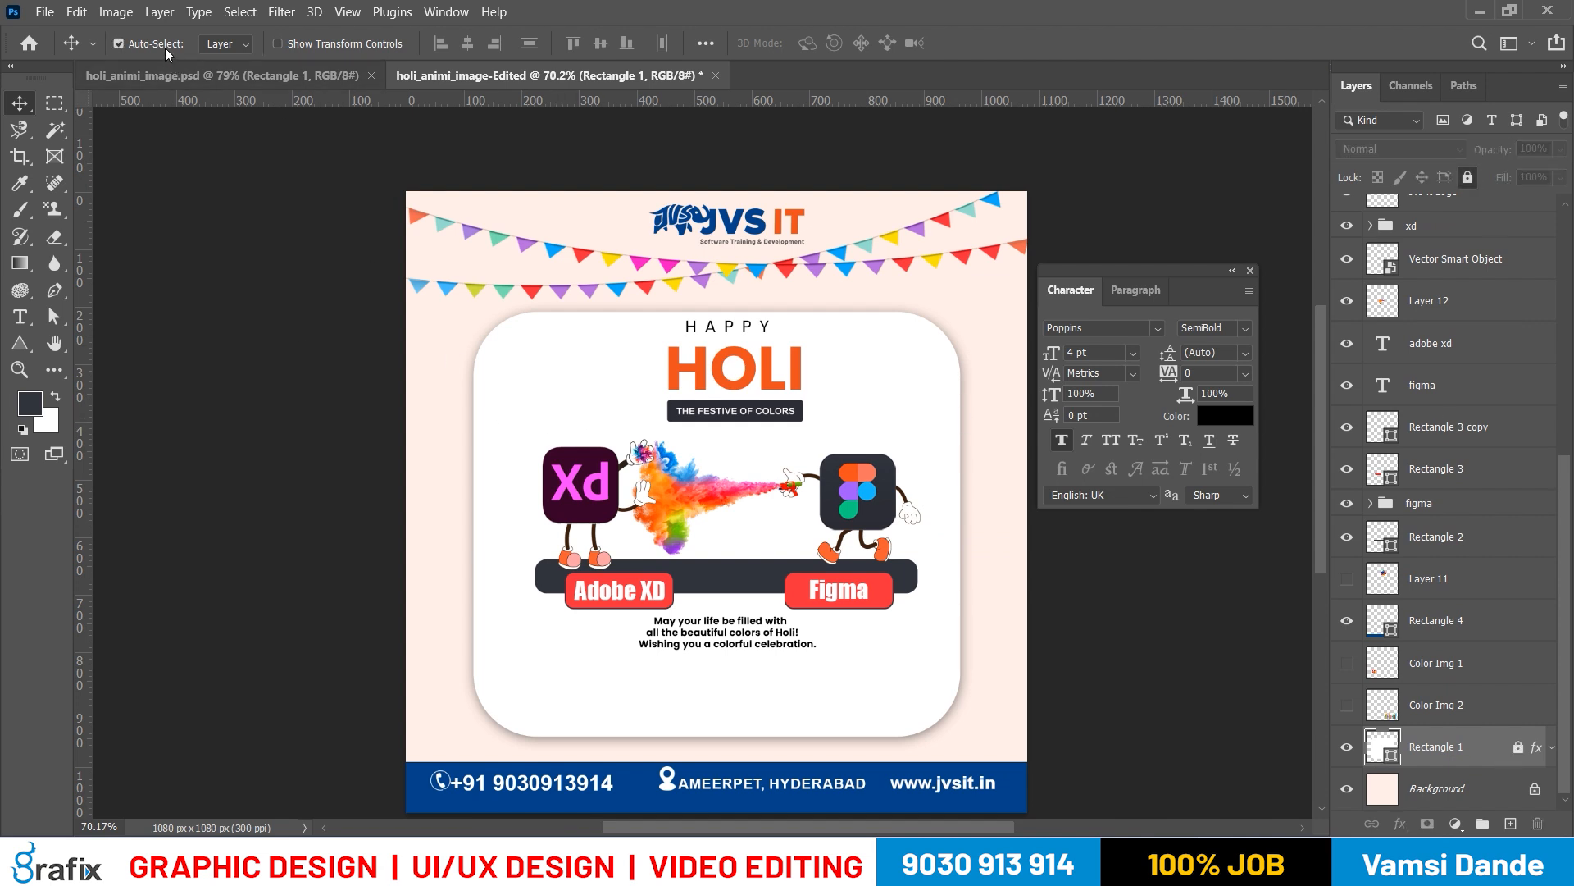
Select all the card's contents, from the HAPPY HOLI heading to the greeting text, and move them slightly down together
drag(404, 334, 823, 648)
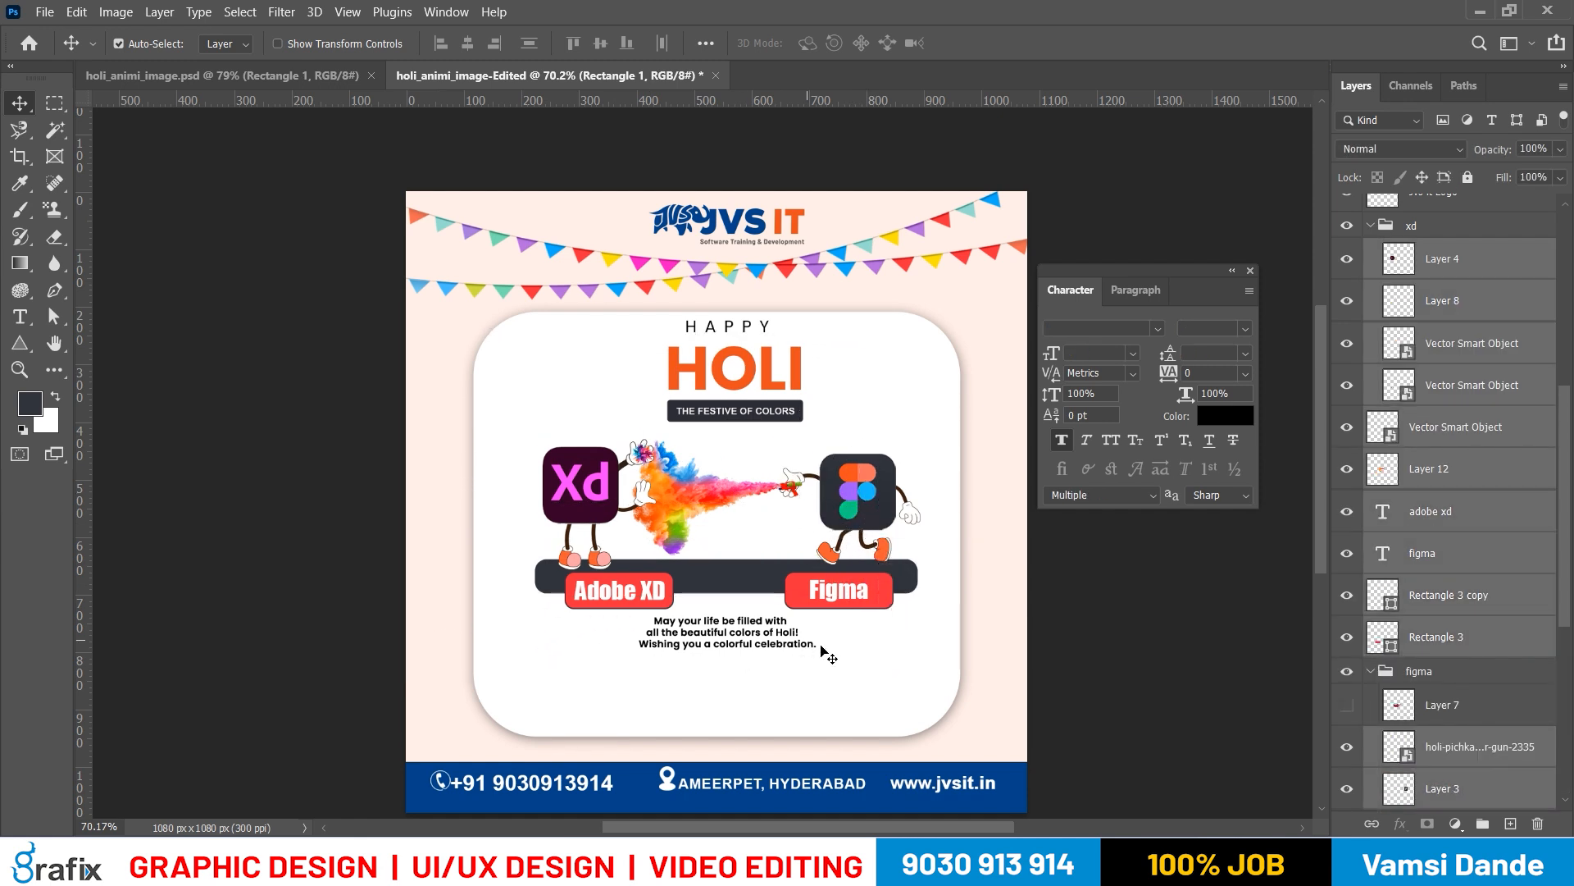
drag(371, 320, 923, 668)
drag(767, 387, 764, 415)
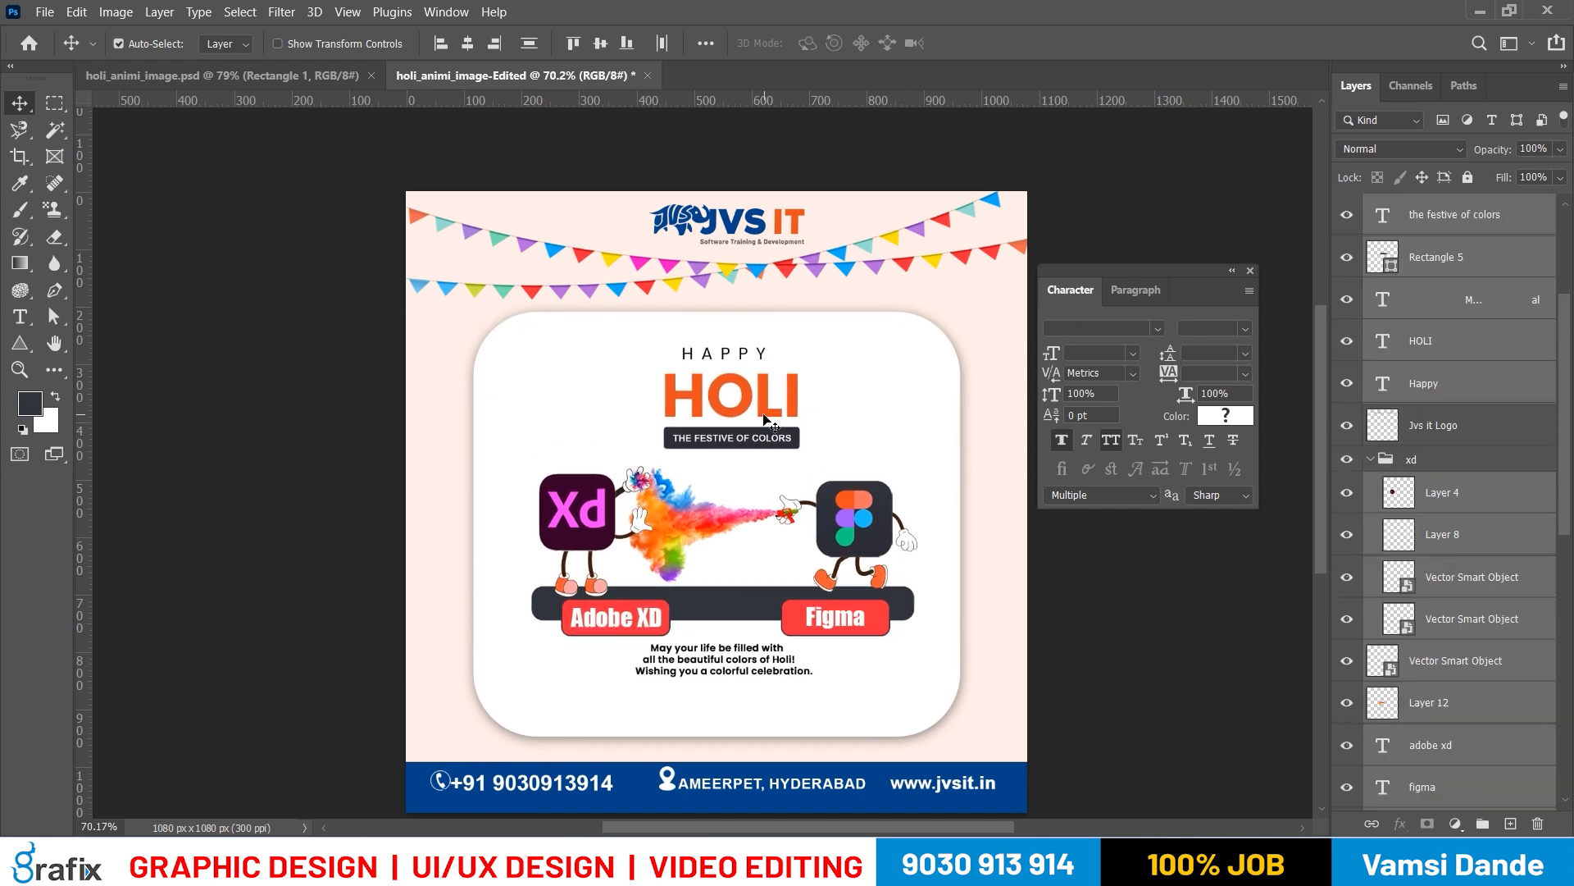
Widen the dark grey bar on layer Rectangle 2 evenly from its centre to about 741 px
click(912, 618)
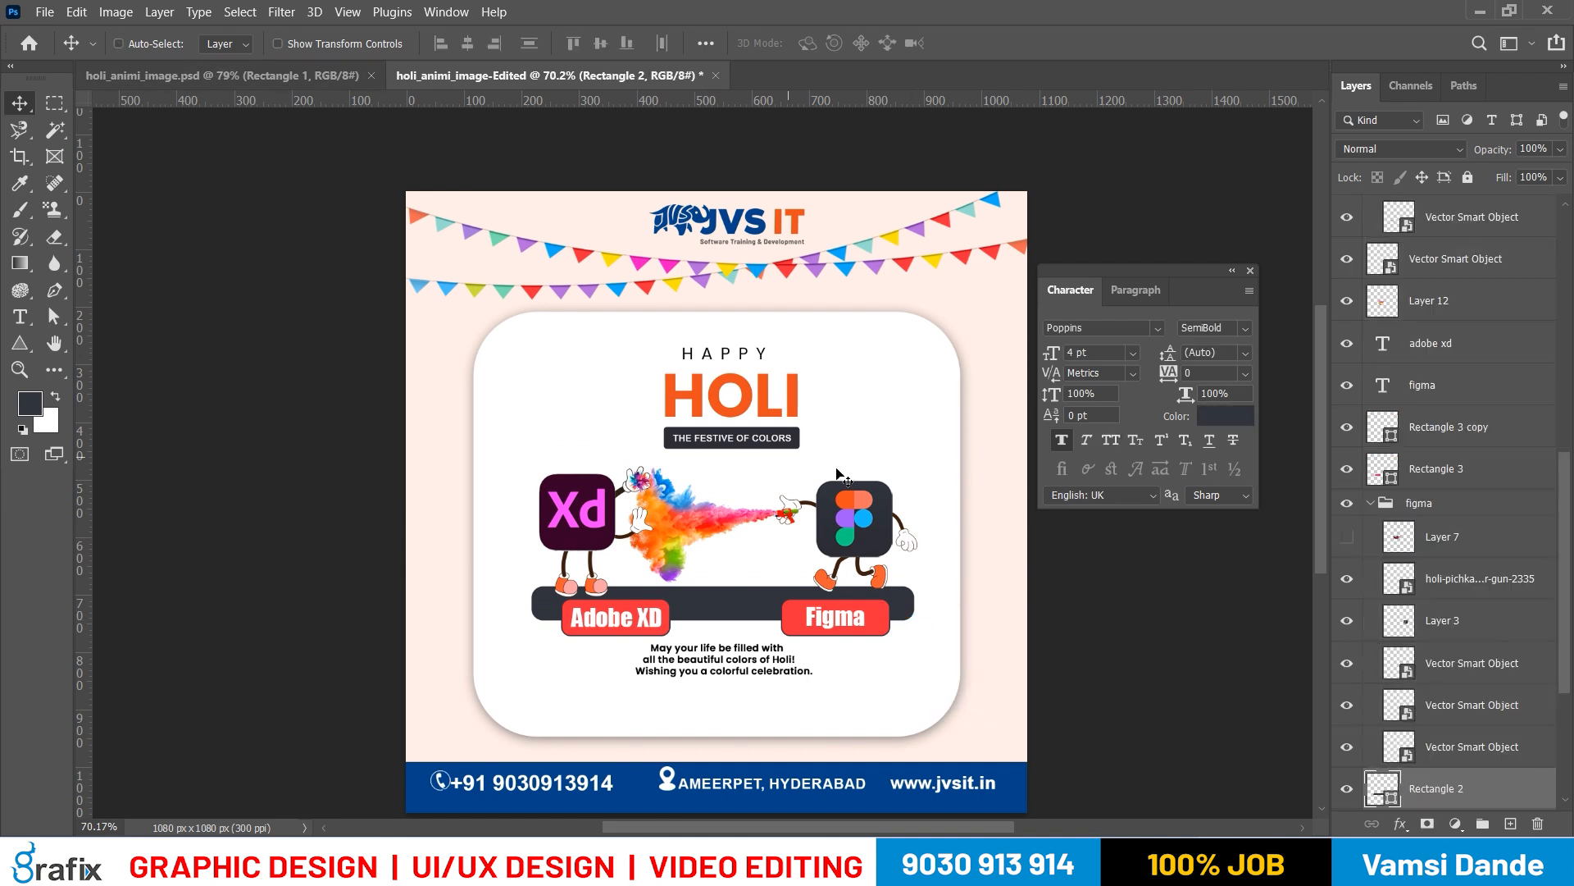
key(ctrl+t)
drag(920, 603, 935, 602)
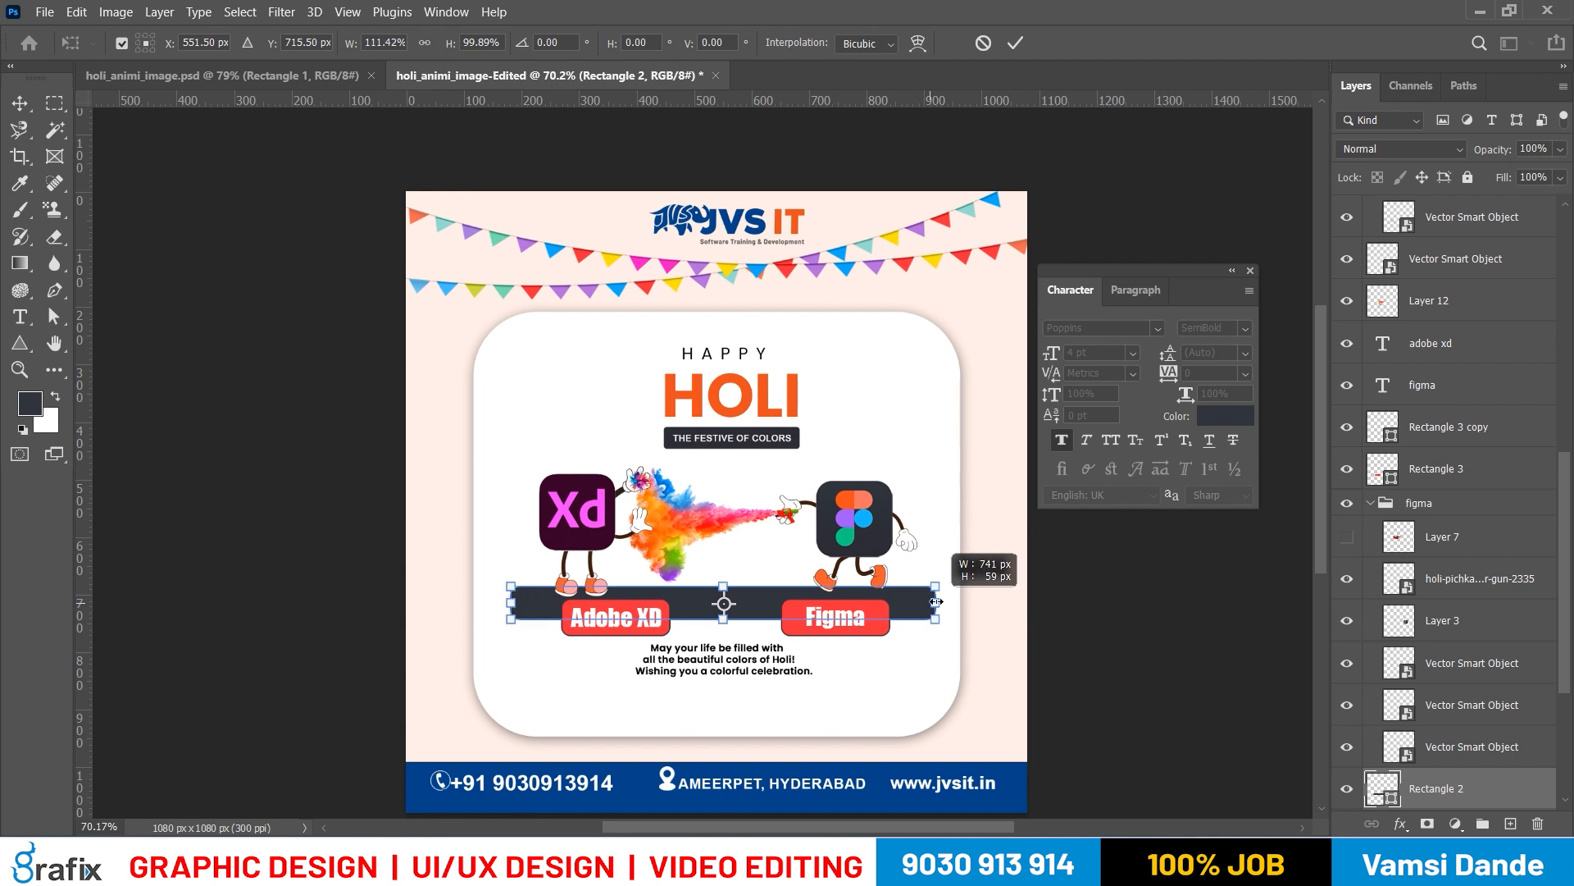
key(Return)
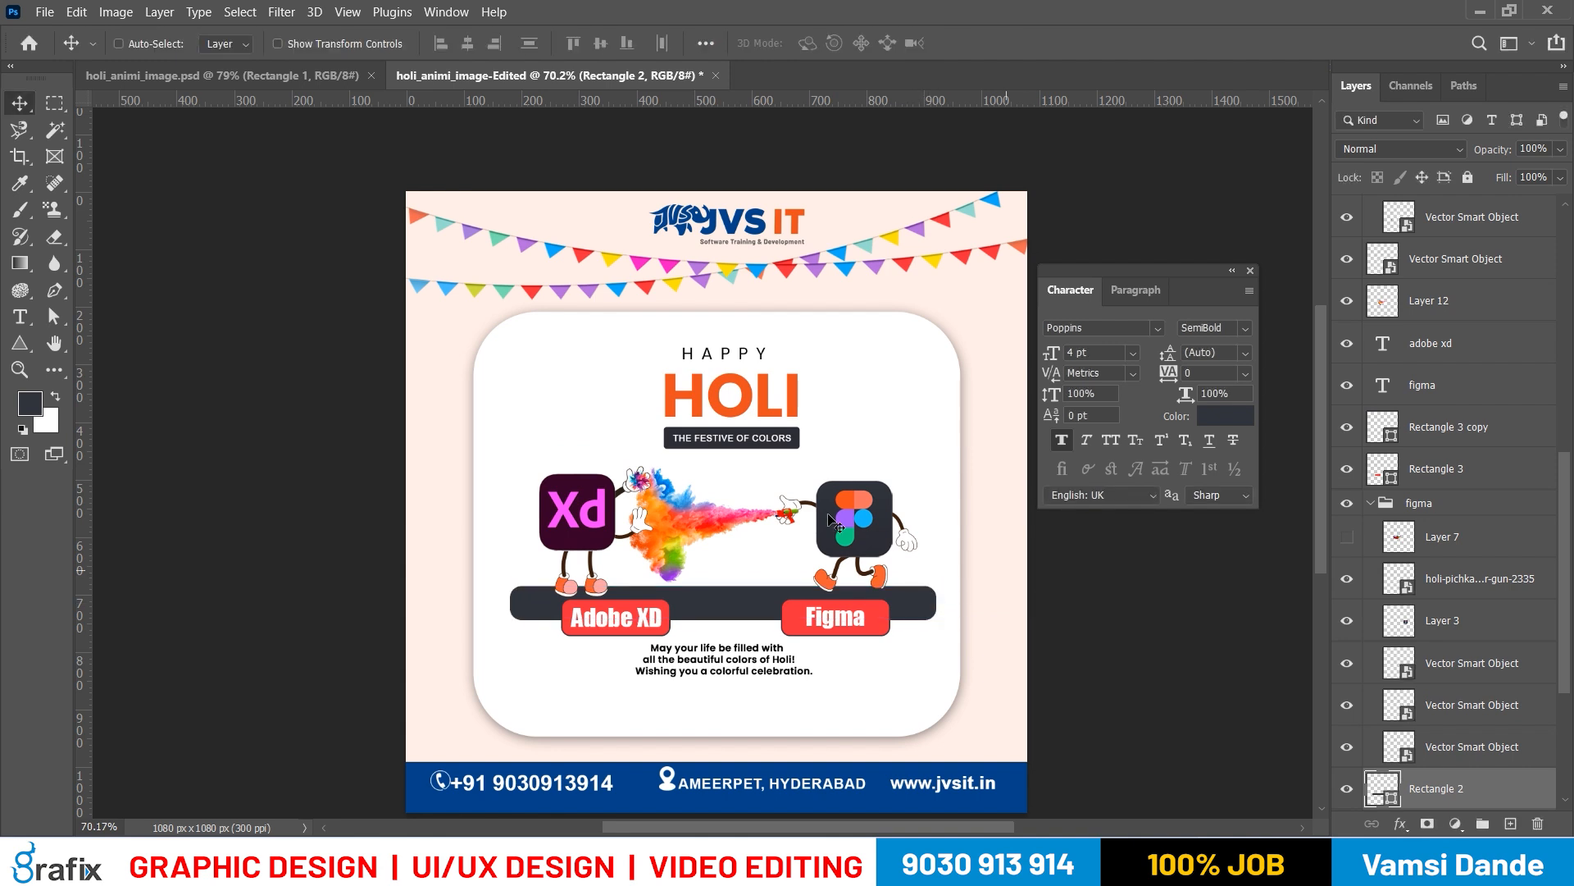
Centre the dark grey bar horizontally on the white card, Rectangle 1
right_click(898, 439)
shift+click(915, 453)
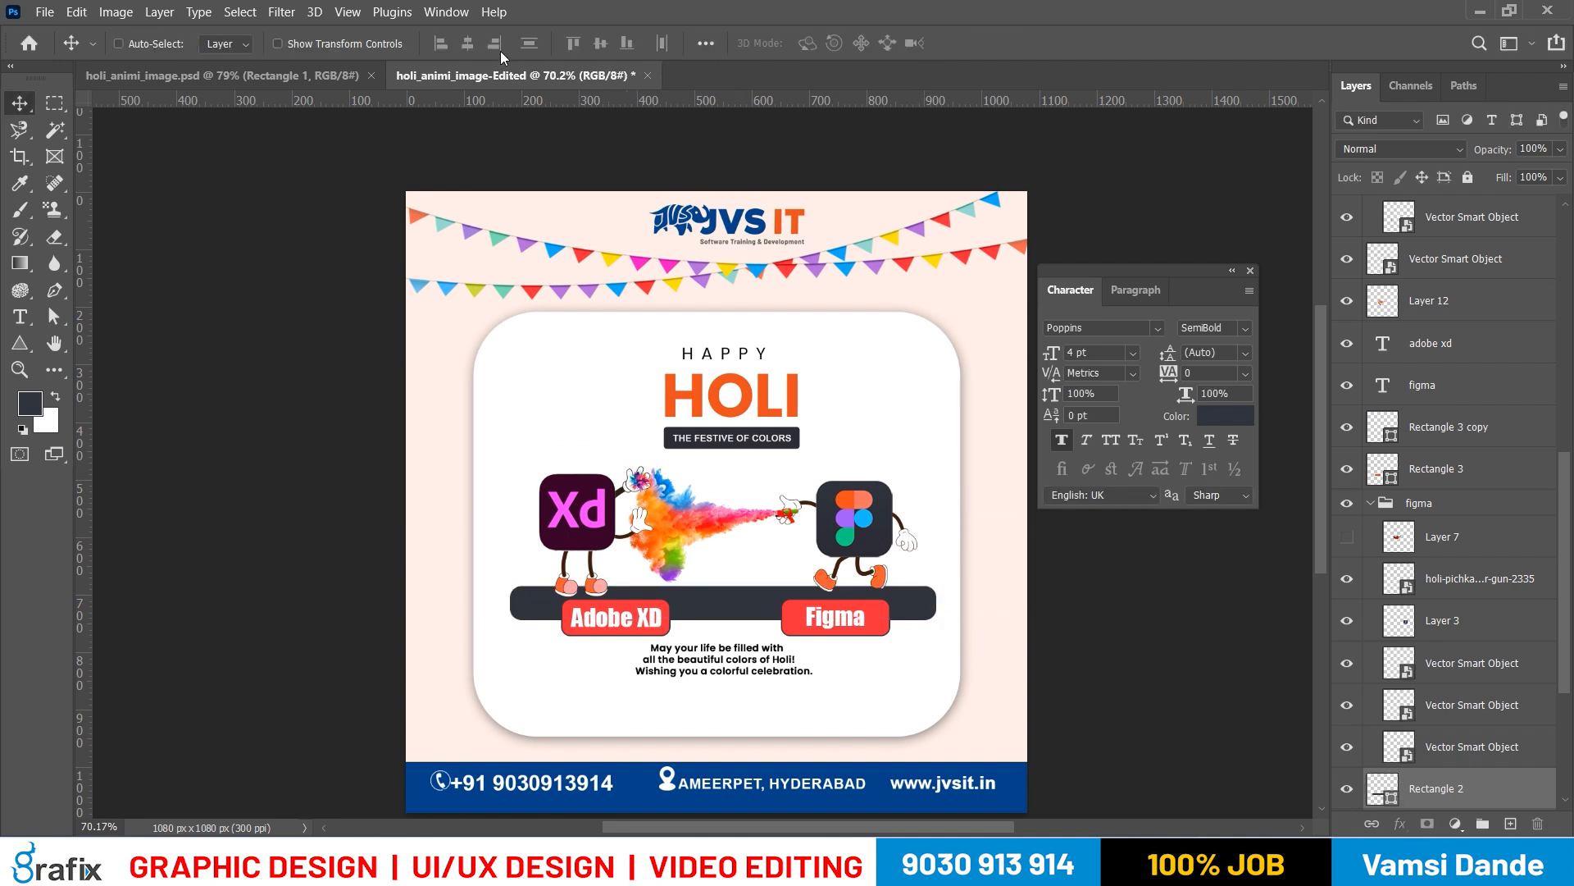
scroll(1496, 770, down, 3)
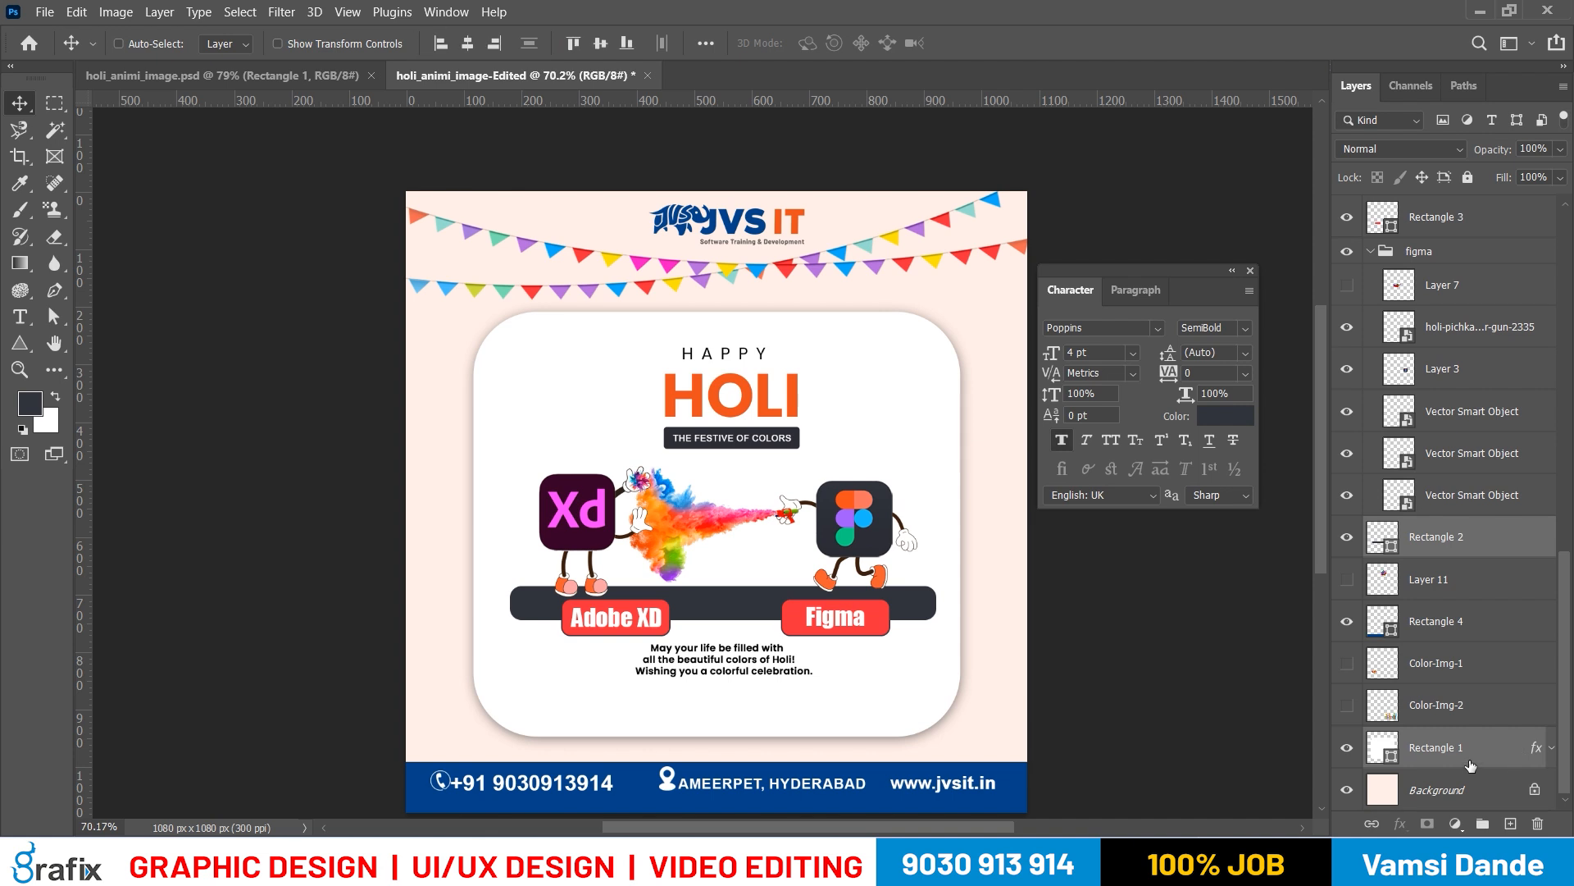
click(467, 43)
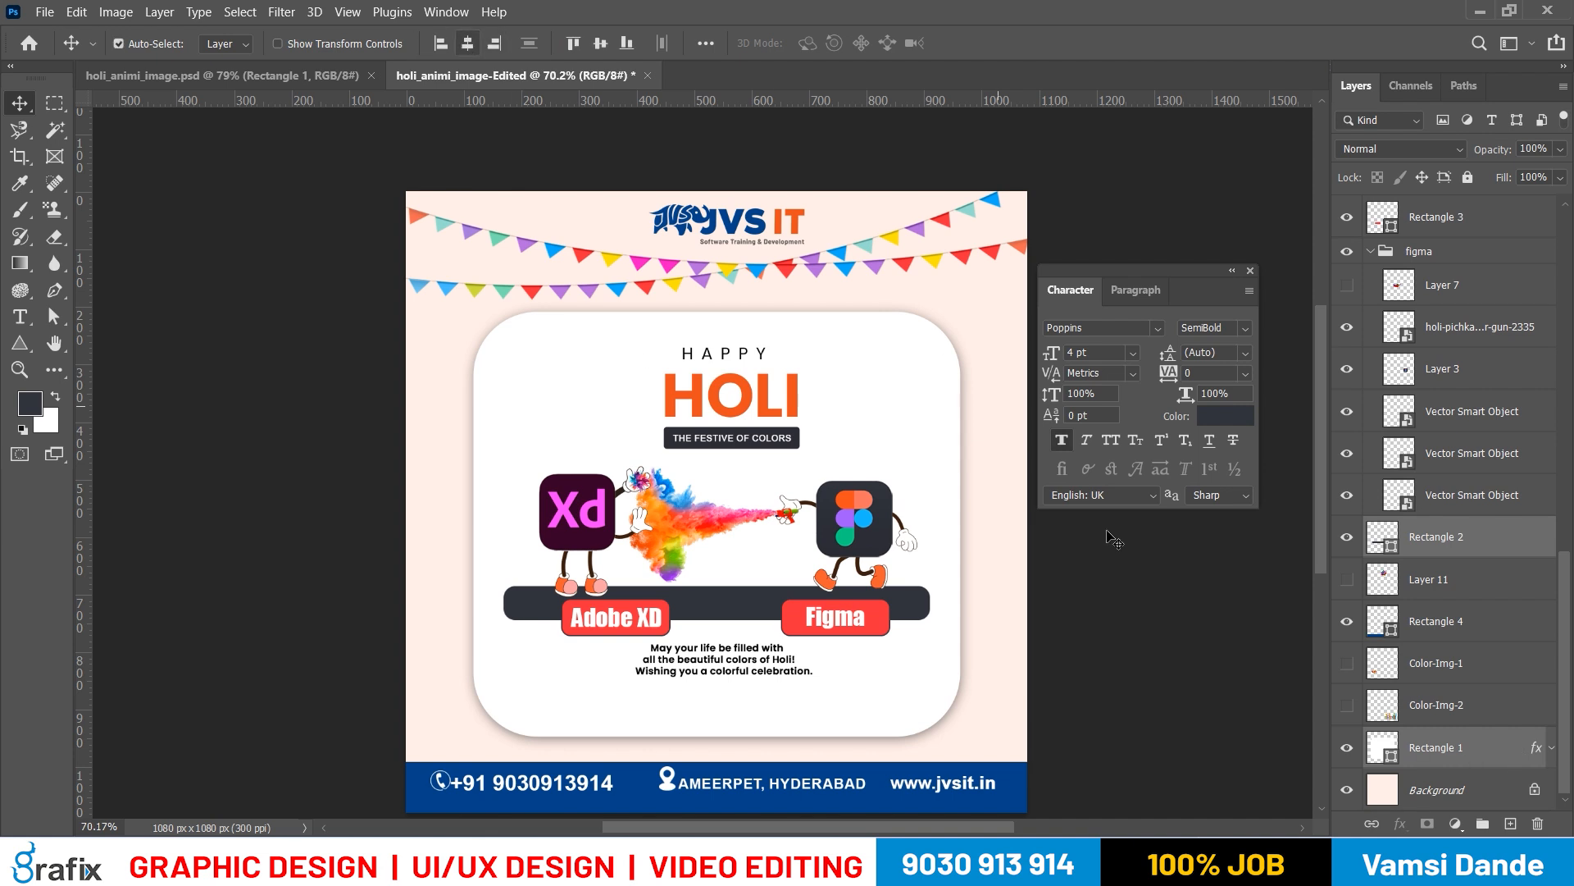
Select the THE FESTIVE OF COLORS text together with its dark grey box, Rectangle 5
drag(1001, 636, 1018, 638)
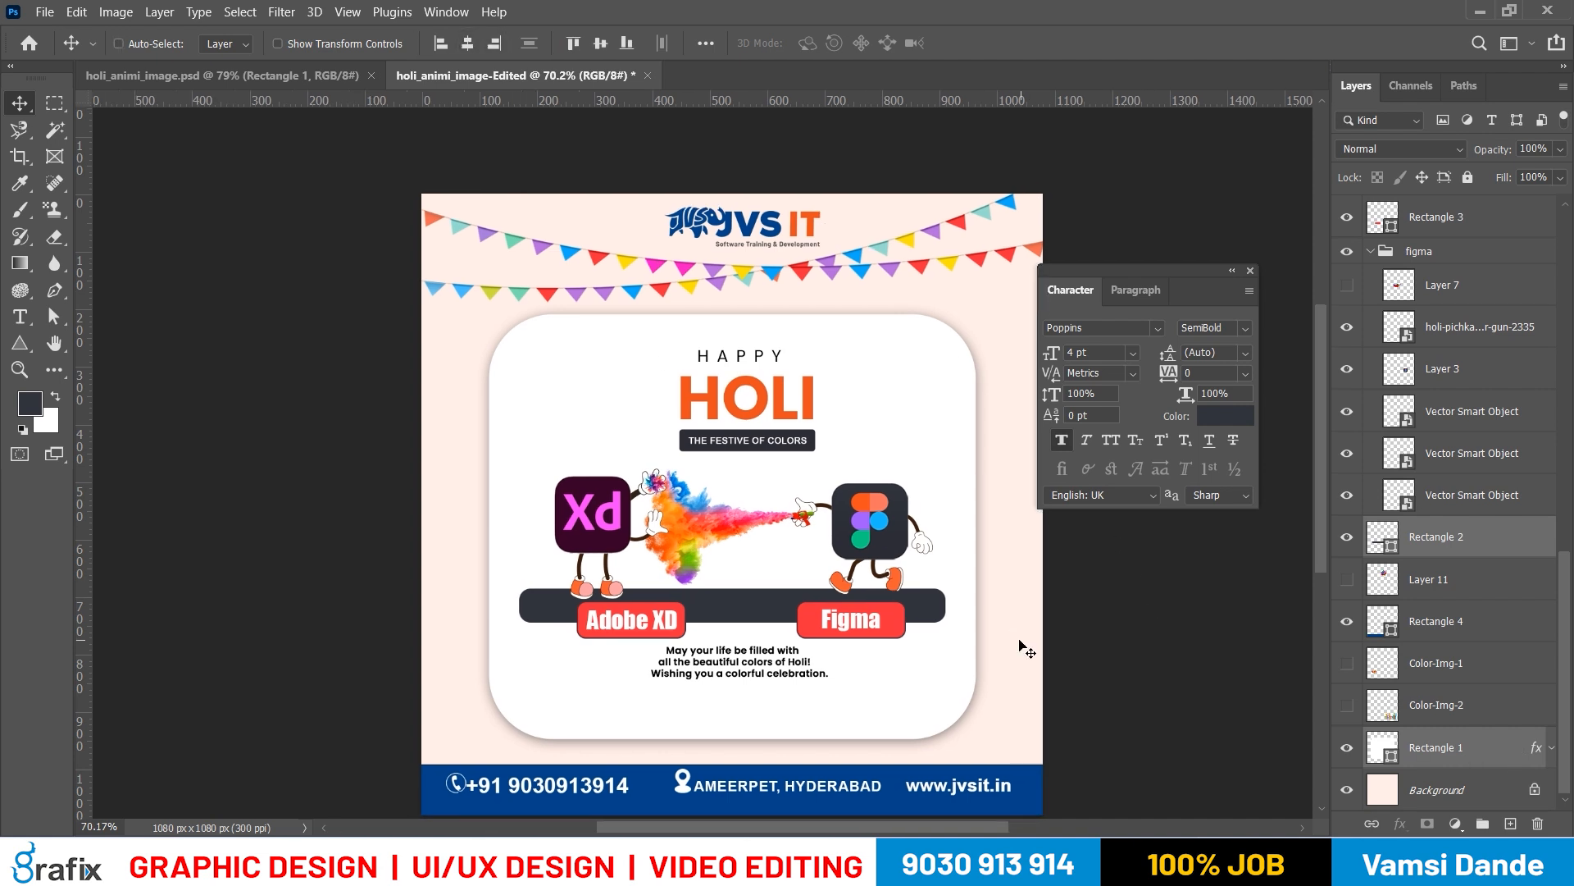
scroll(799, 405, up, 1)
right_click(801, 476)
click(838, 476)
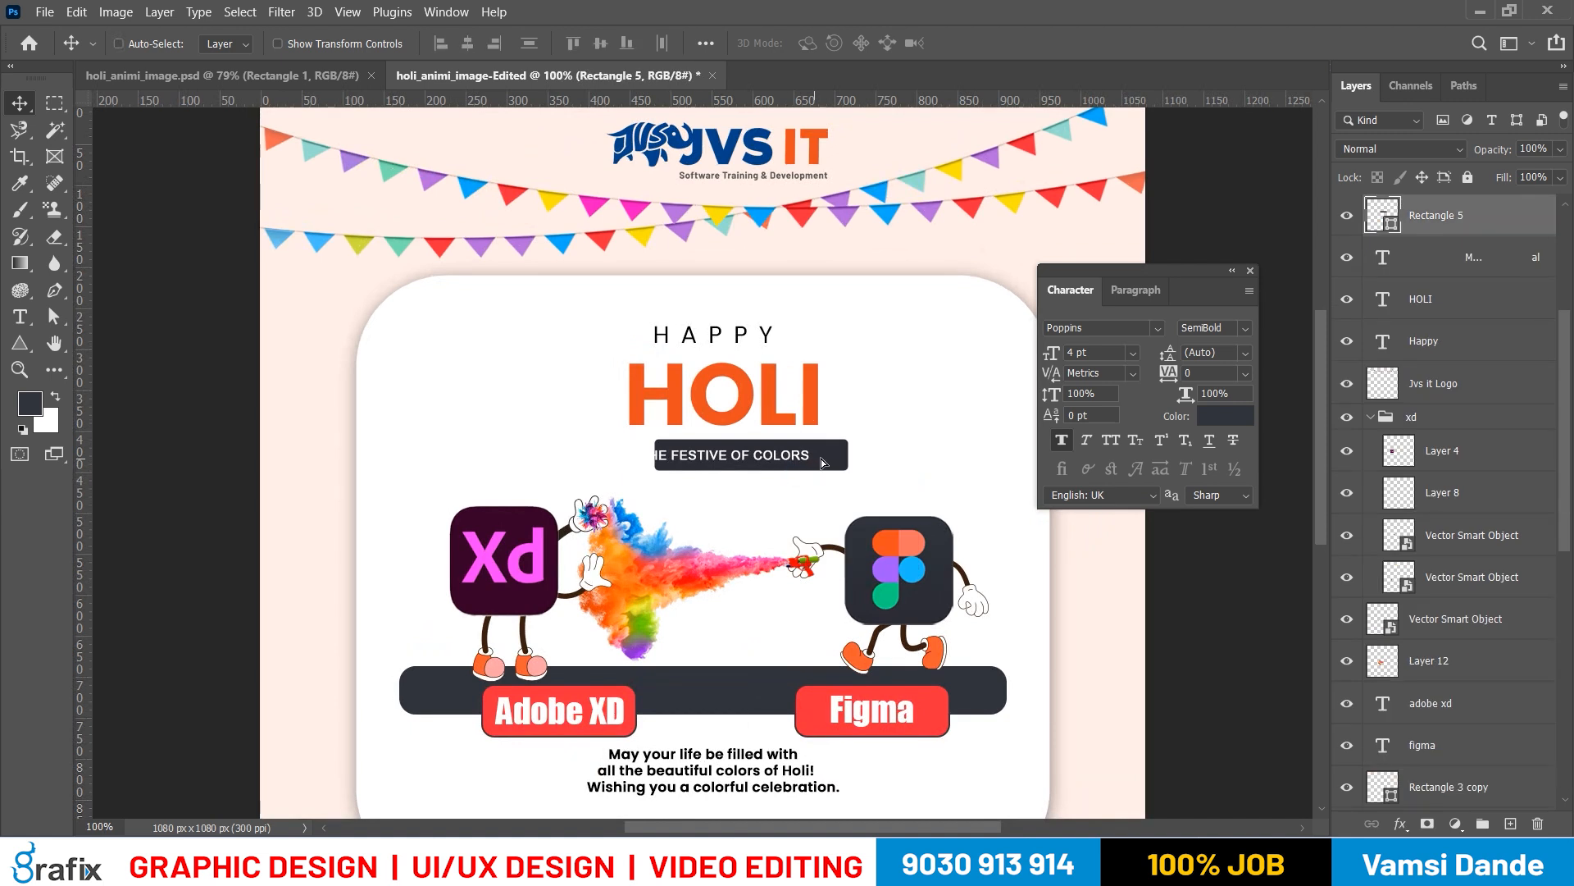
right_click(833, 459)
click(853, 468)
shift+click(812, 465)
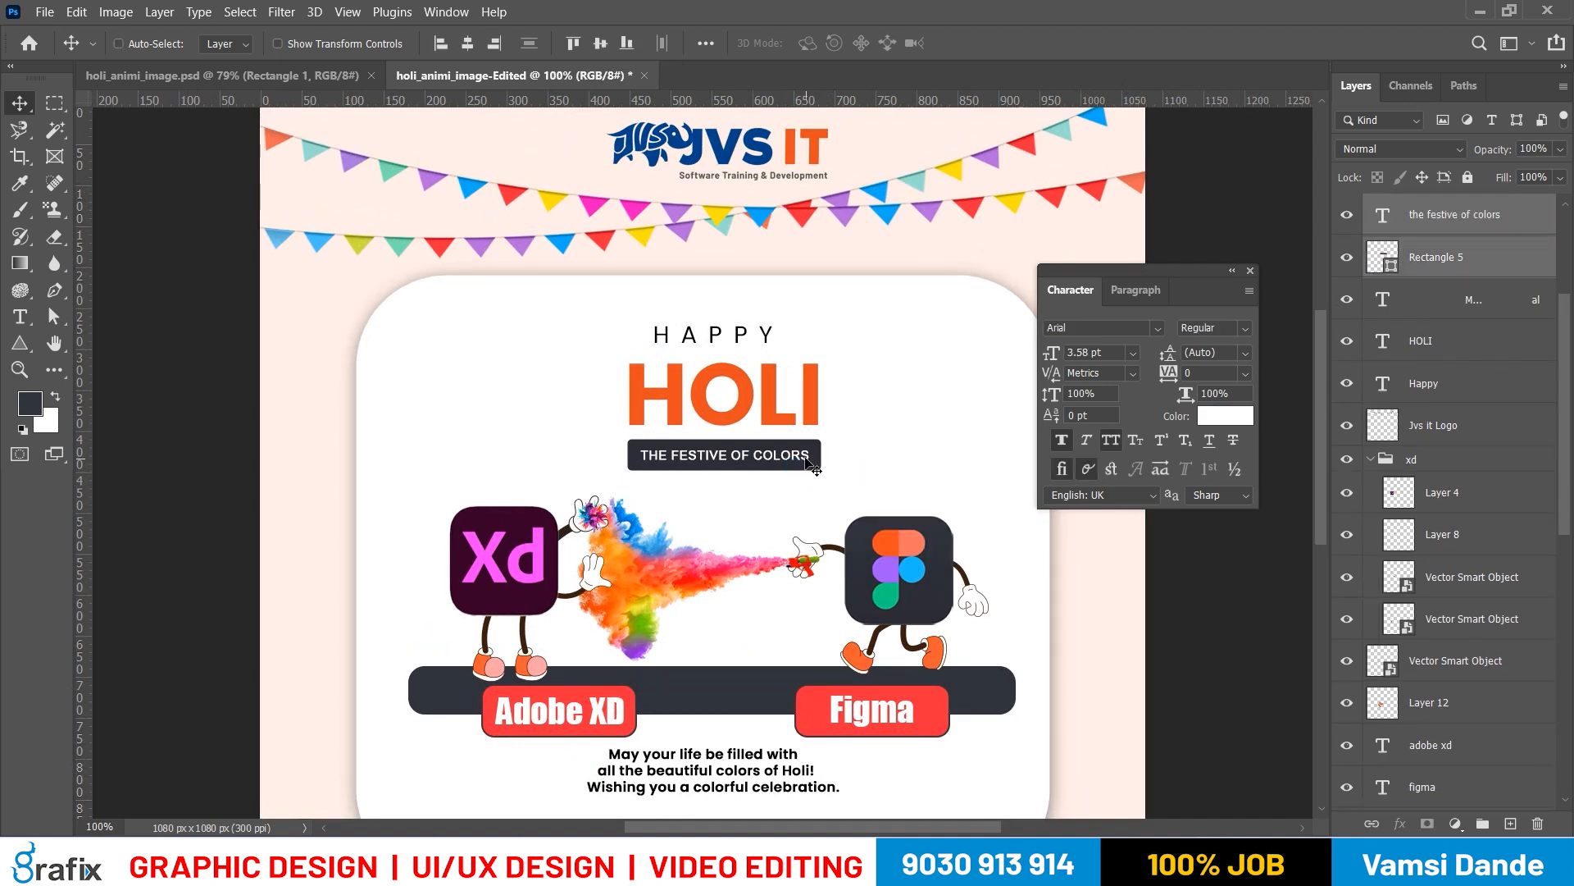
scroll(902, 616, down, 1)
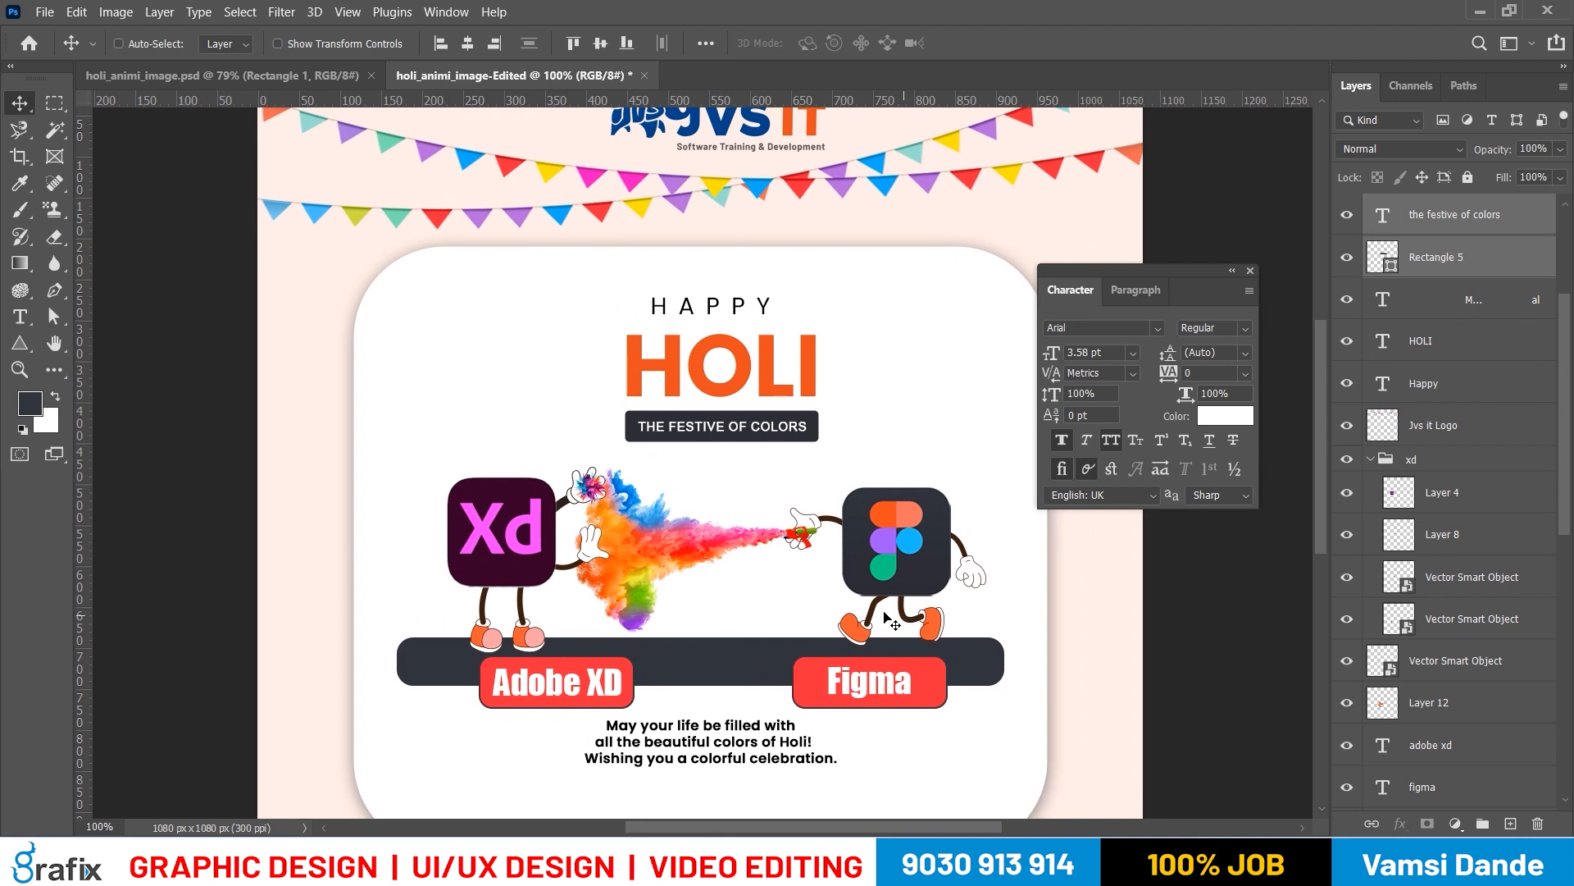
Try moving the color splash artwork beside the Xd character and undo the changes
ctrl+click(583, 698)
scroll(693, 648, down, 2)
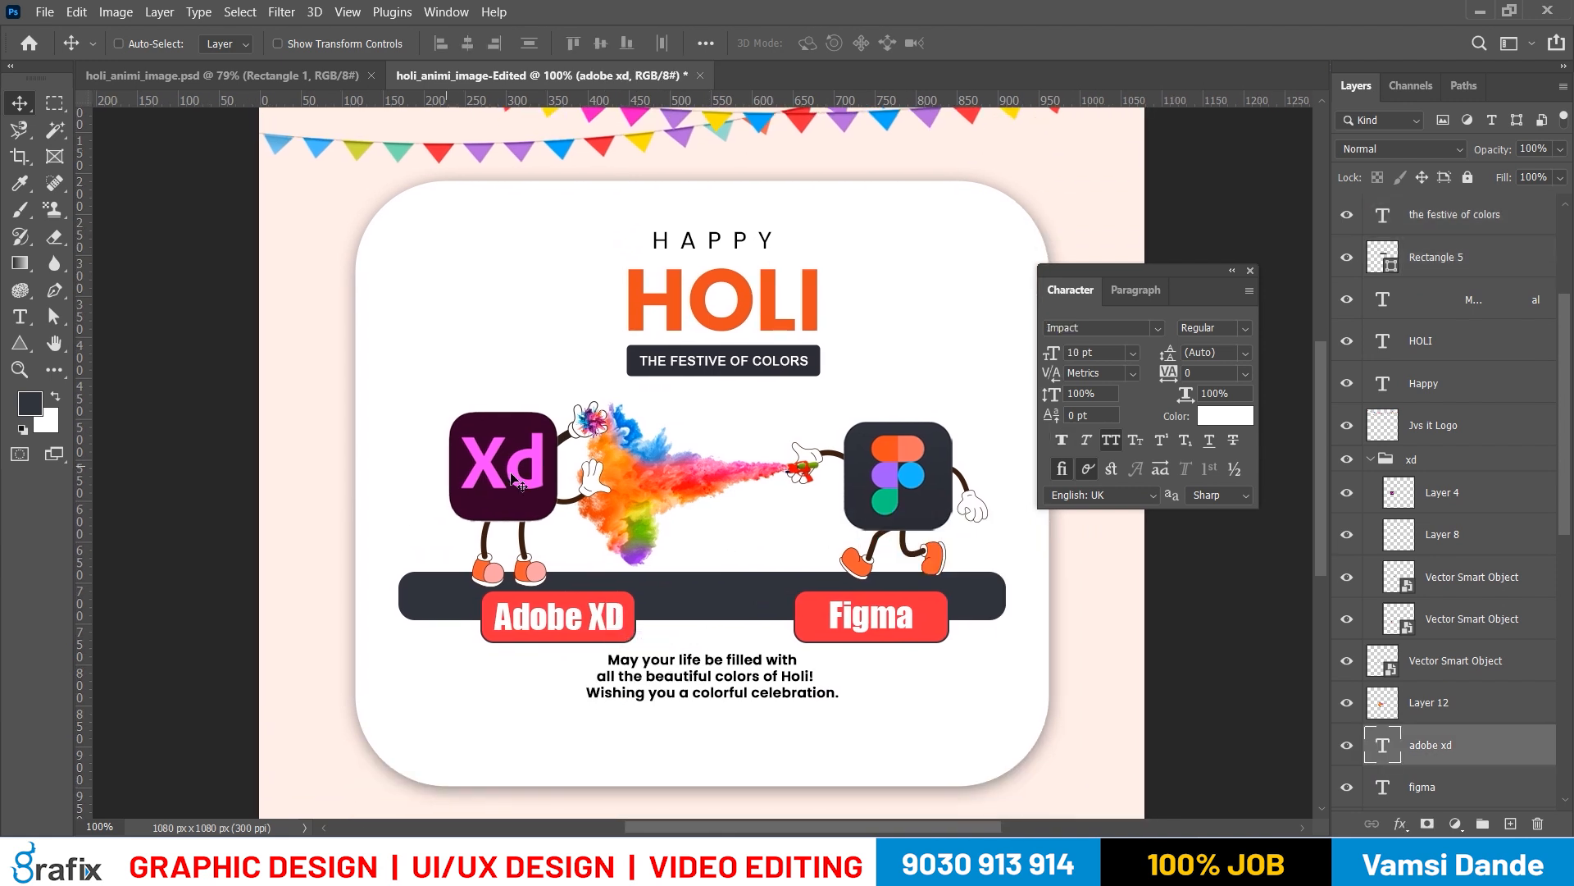
right_click(530, 482)
click(533, 488)
right_click(638, 488)
shift+click(644, 497)
drag(641, 513, 700, 485)
key(ctrl+z)
right_click(599, 485)
shift+click(607, 493)
key(ctrl+z)
Try moving the Xd character's separate hand and its xd group, and undo each move
right_click(592, 481)
click(601, 492)
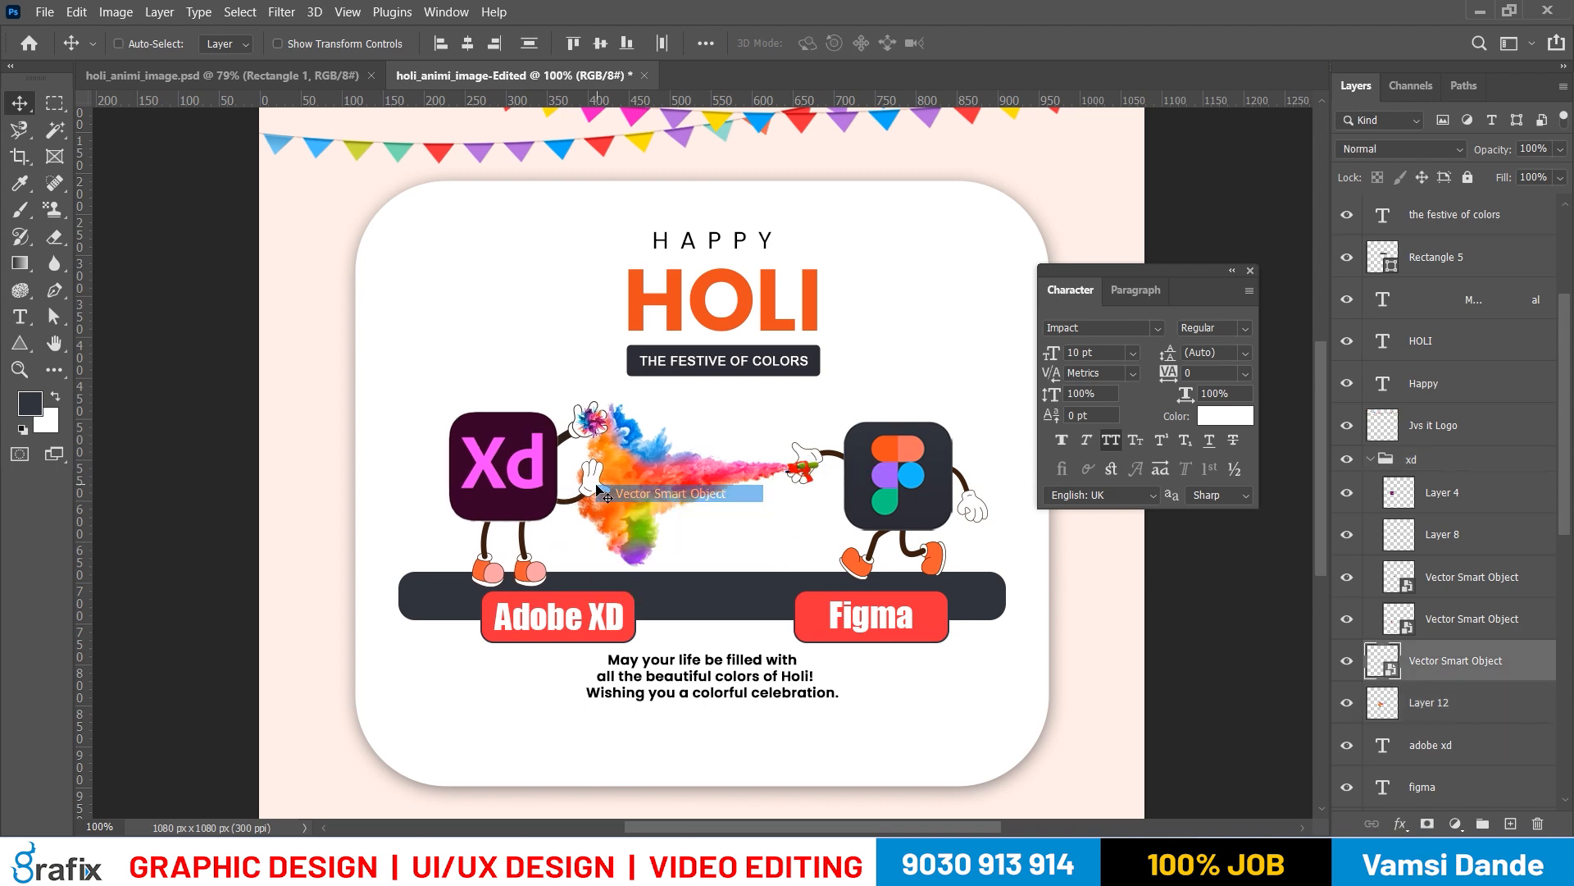
drag(600, 490, 652, 484)
key(ctrl+z)
right_click(548, 484)
click(571, 496)
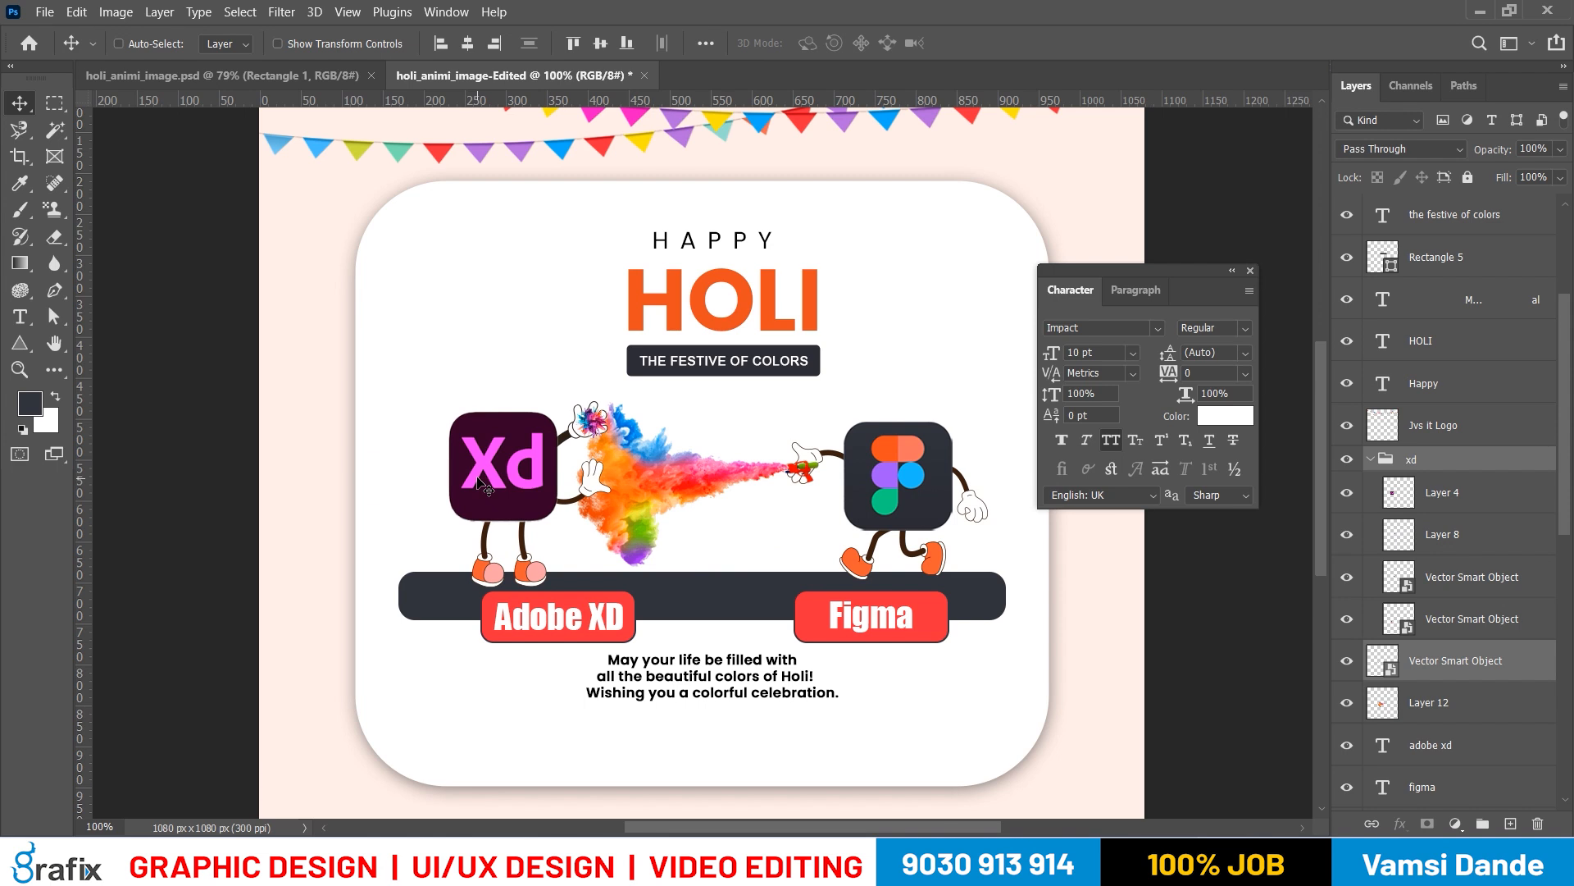
drag(484, 486, 446, 485)
key(ctrl+z)
Identify the Xd character's loose hand layer by toggling visibility, and move that Vector Smart Object into the xd group
click(1347, 535)
click(1347, 534)
click(1347, 535)
click(1347, 534)
click(1401, 674)
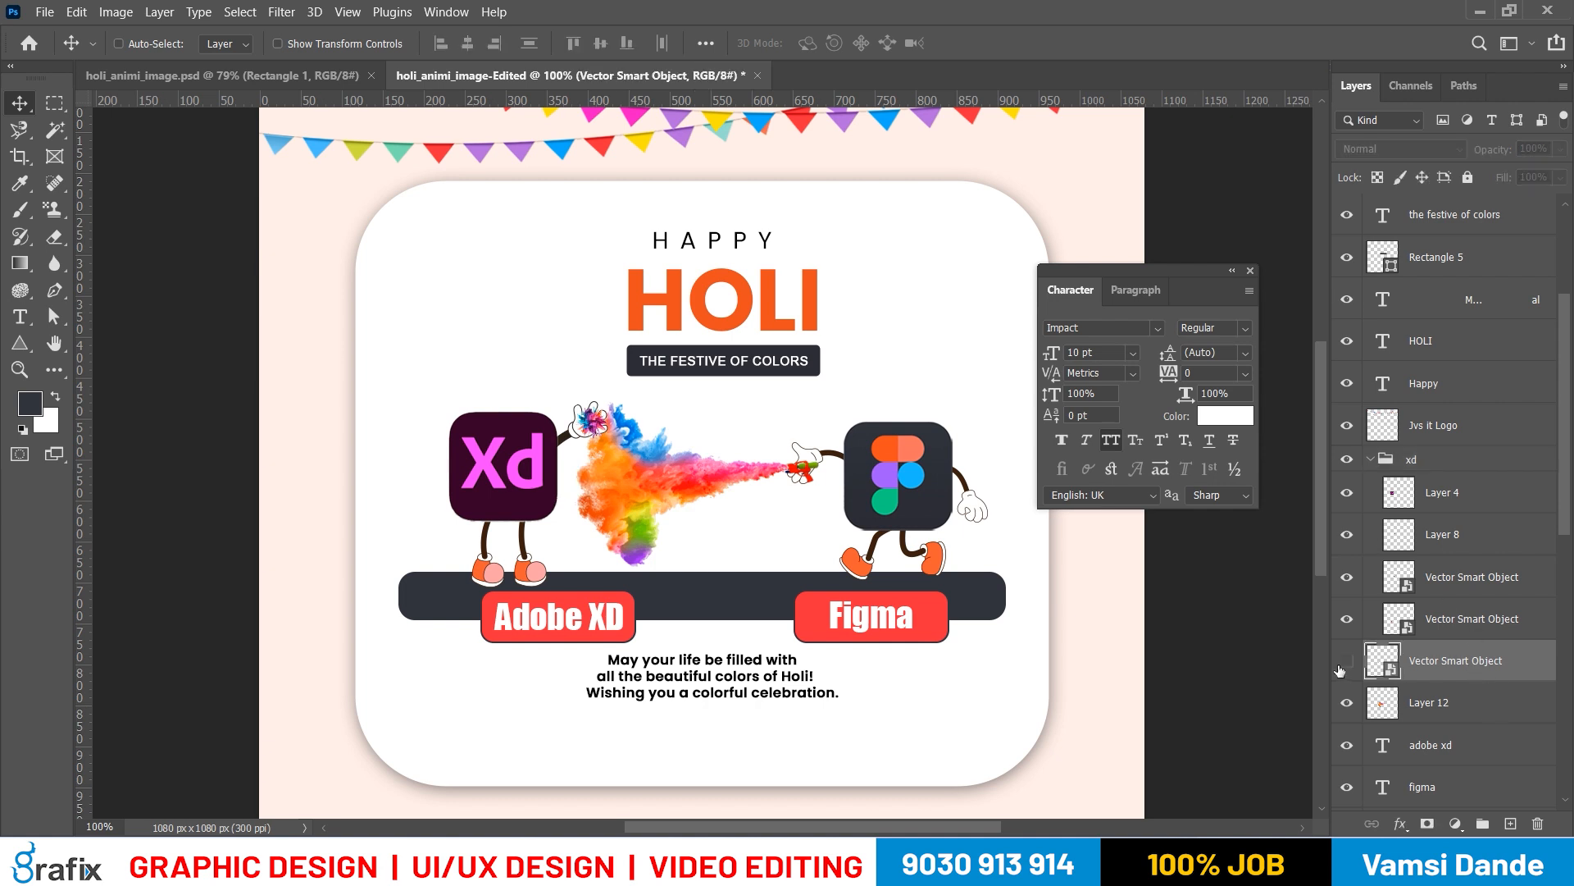
drag(1397, 656, 1407, 625)
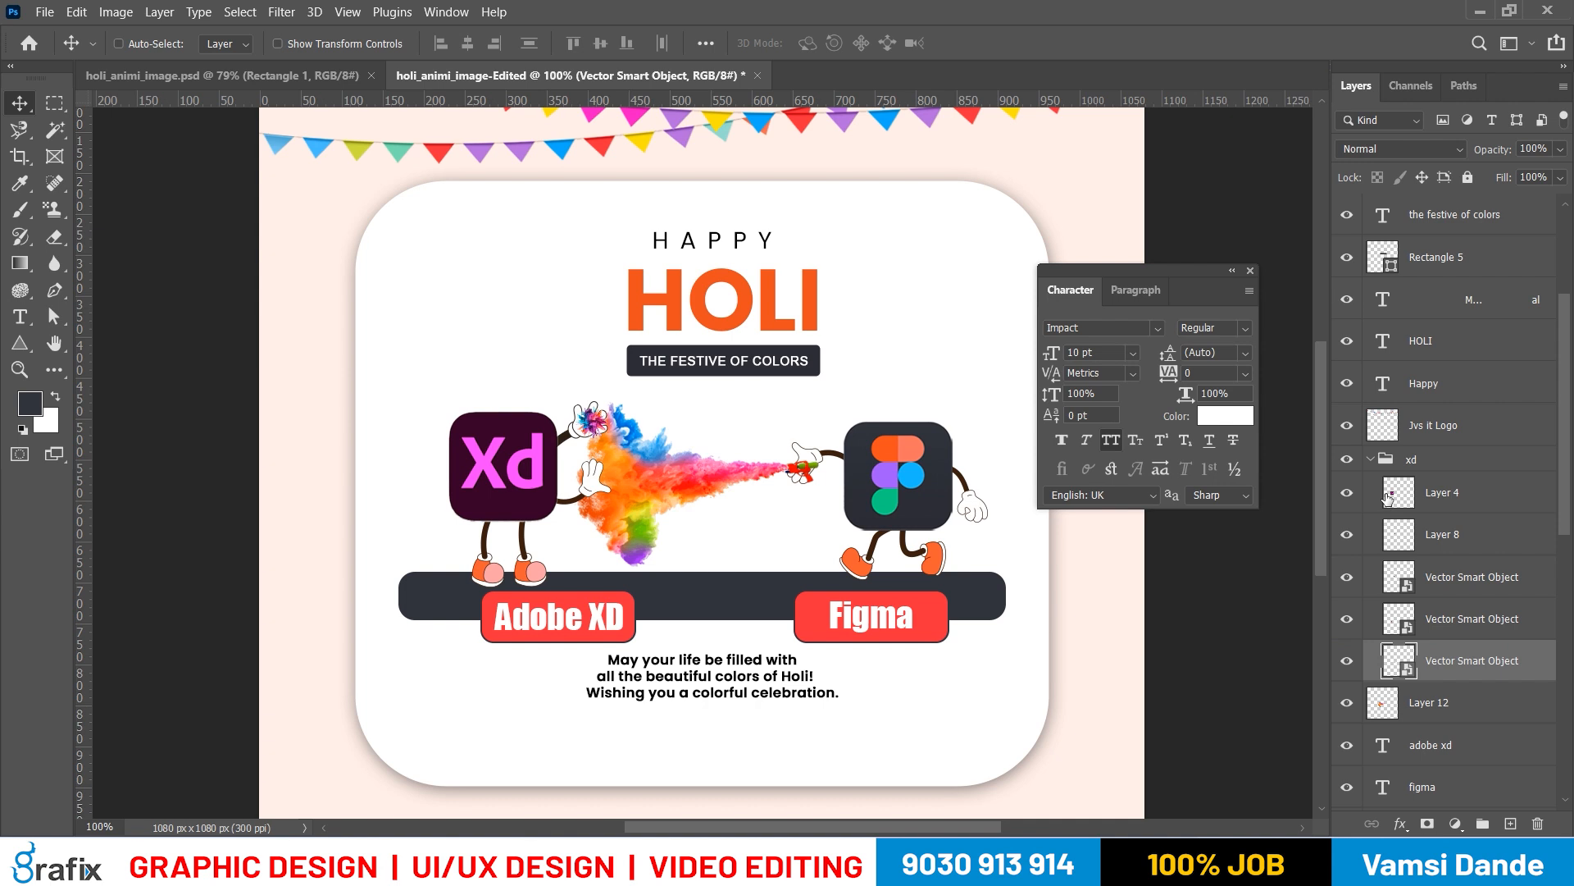
Collapse the xd group, check its contents by toggling its visibility, and rename the group XD-Img-Icon
click(1370, 460)
click(1347, 461)
click(1347, 461)
click(1347, 461)
click(1347, 461)
double_click(1408, 462)
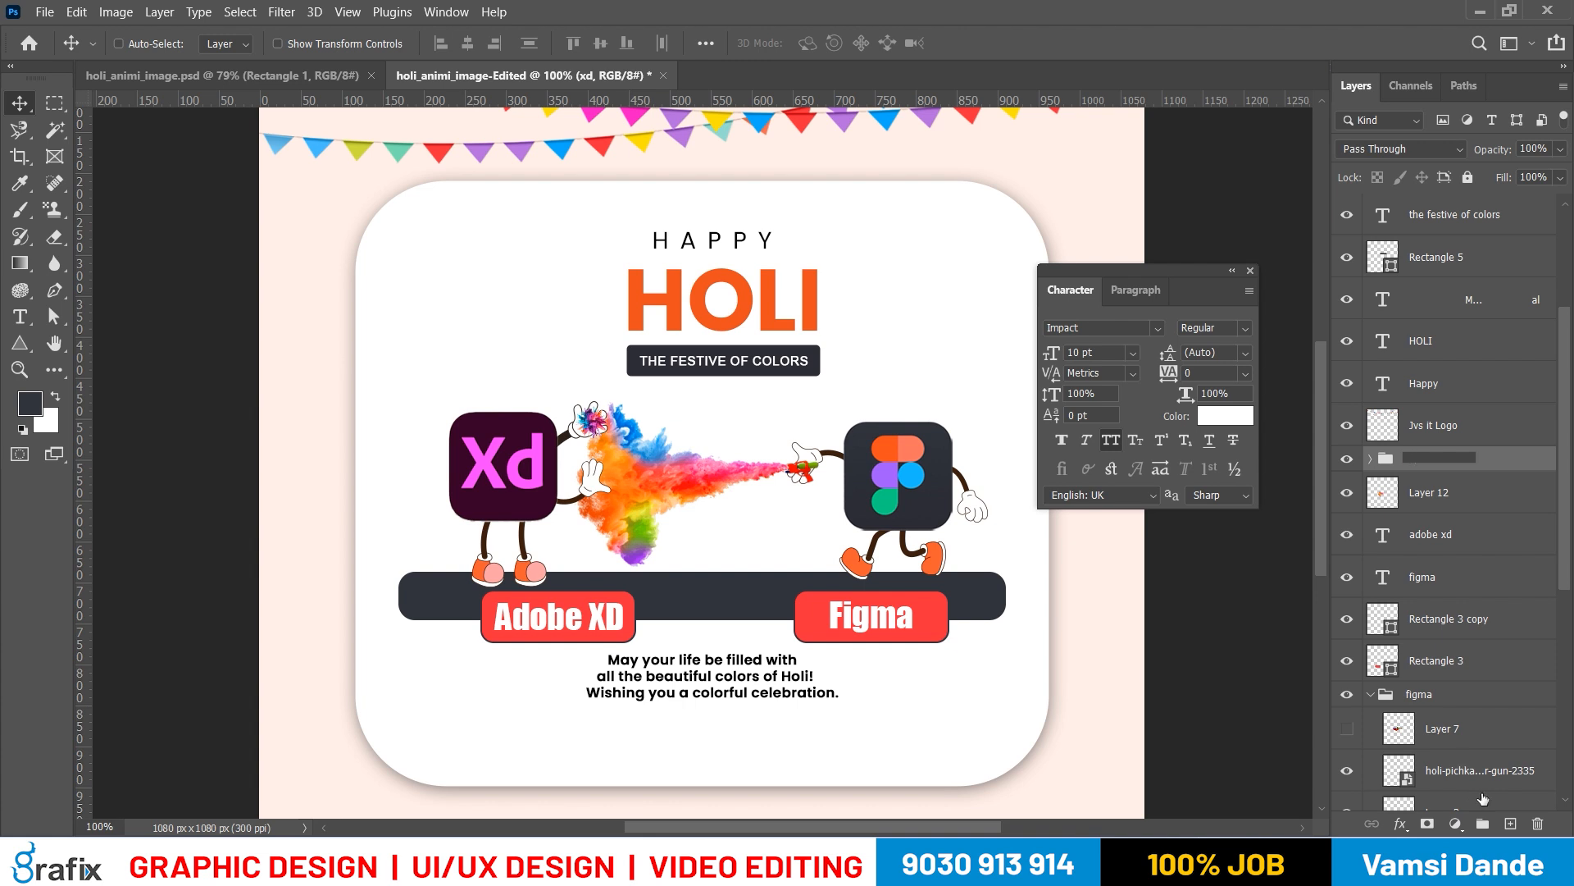
key(super+space)
click(1452, 436)
double_click(1444, 461)
key(Return)
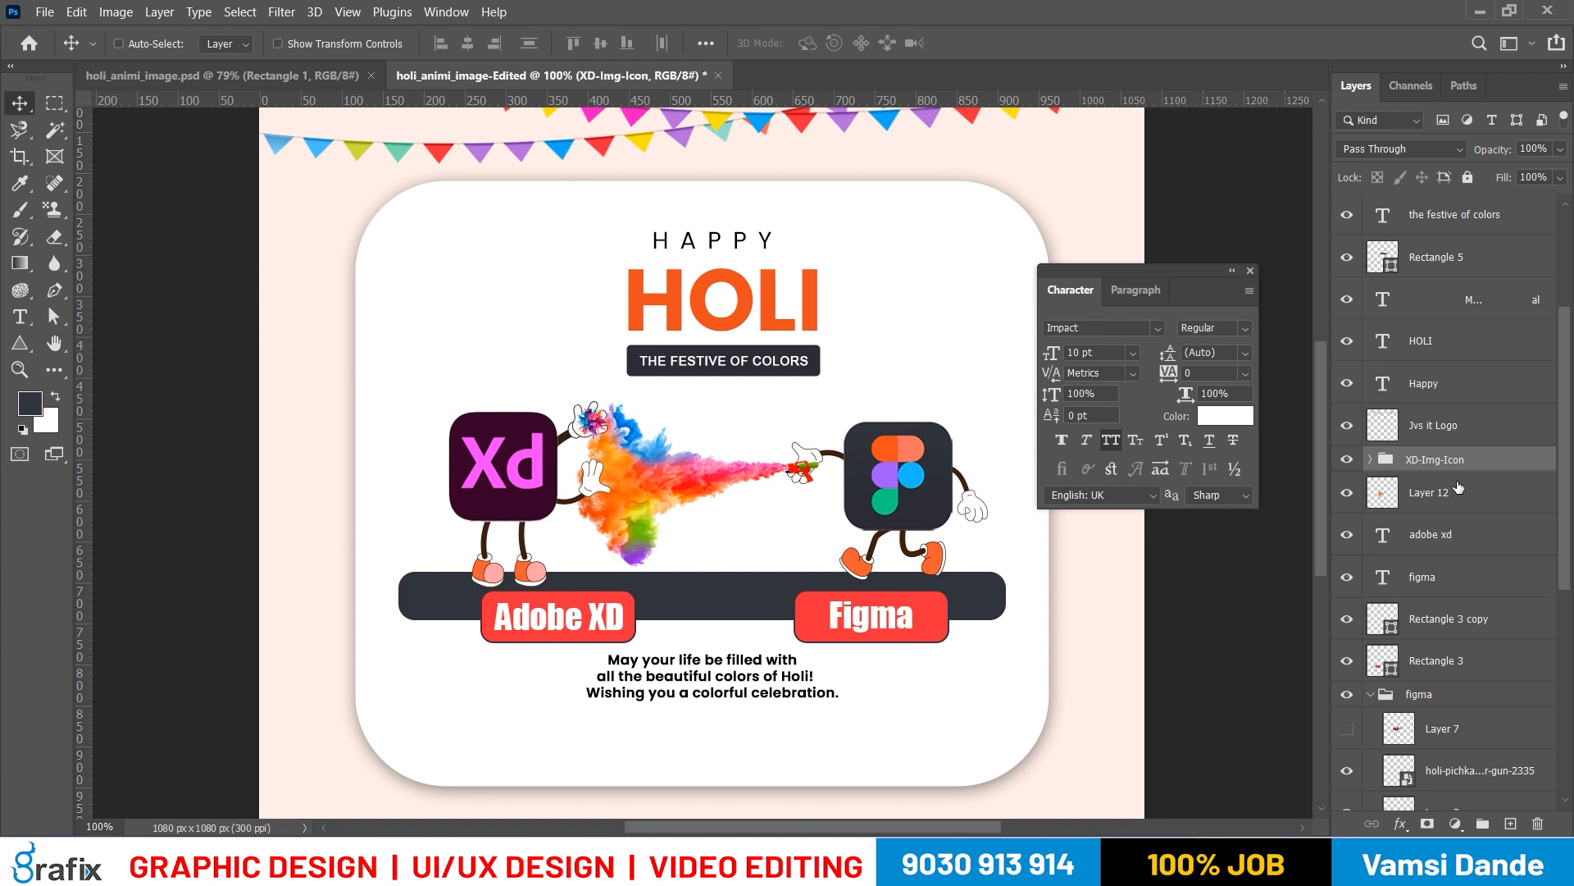
Try moving the XD-Img-Icon group and the figma group on the card, and undo both moves
drag(490, 493, 457, 492)
key(ctrl+z)
right_click(898, 465)
click(910, 471)
drag(911, 471, 948, 454)
key(ctrl+z)
Collapse the figma group and rename it Figma-Img-Icon
click(1371, 695)
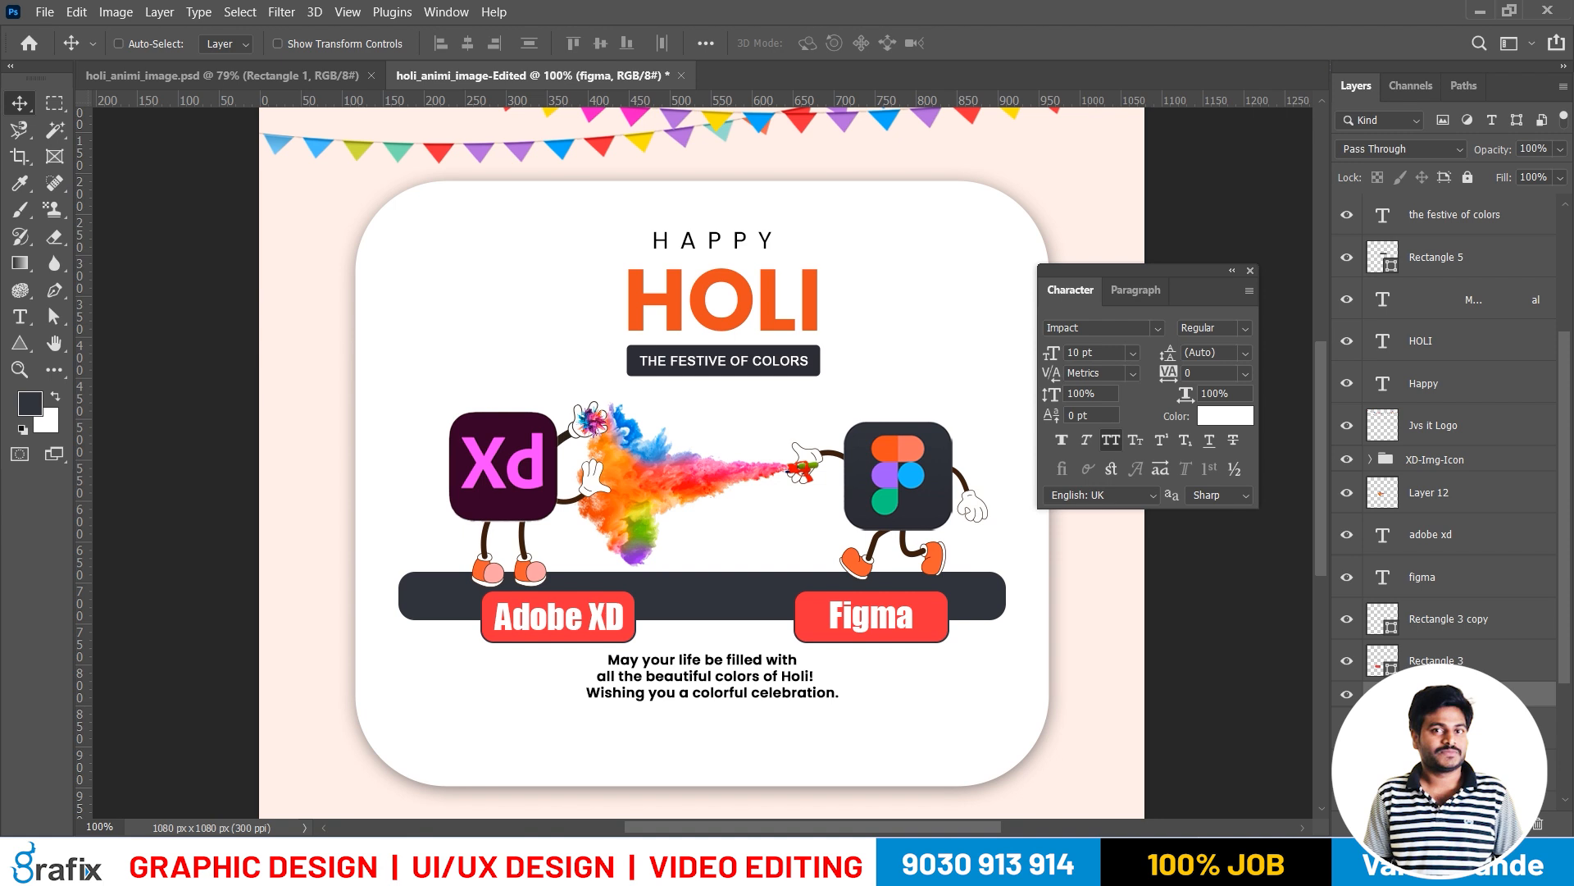
click(1476, 693)
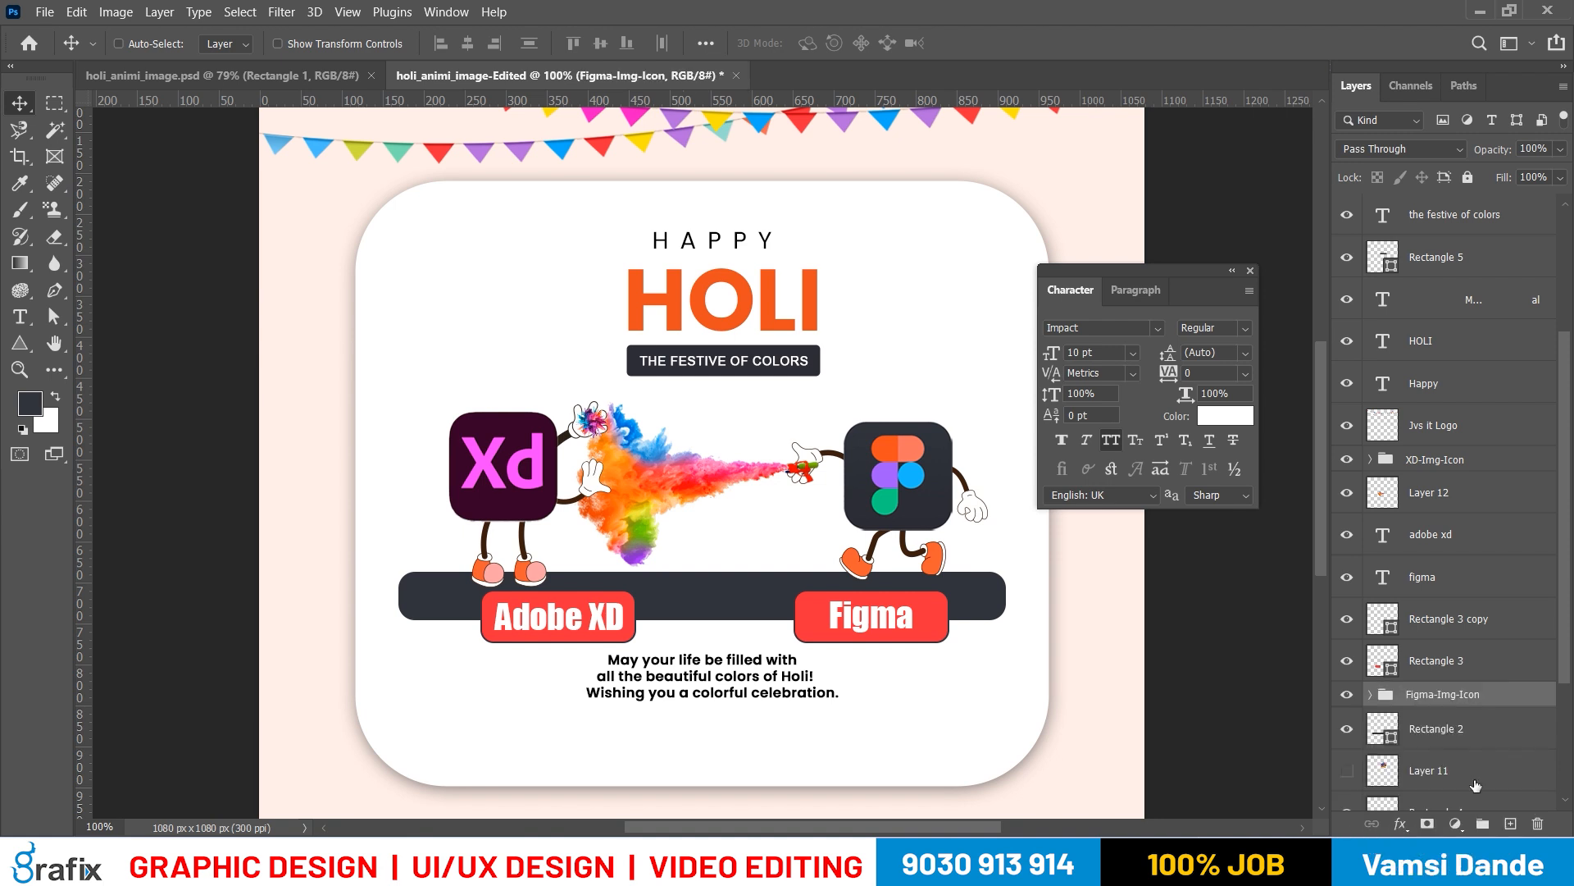
Rename Layer 12, the colour splash artwork, as Color-Strip
right_click(535, 501)
click(541, 502)
right_click(680, 492)
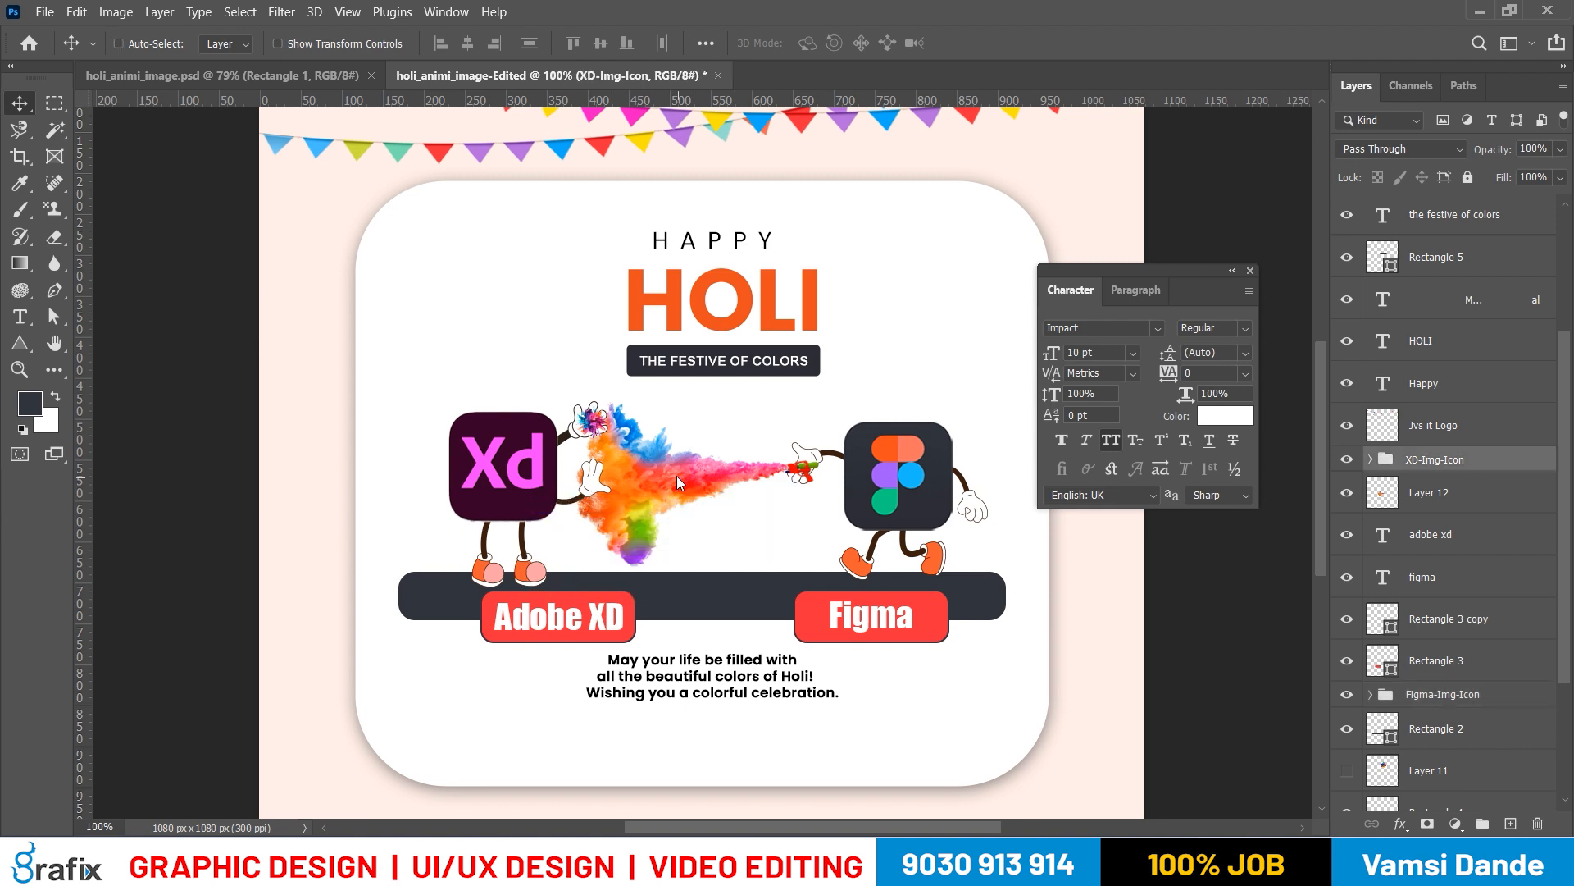
click(681, 490)
double_click(1441, 491)
text(Color-Strip)
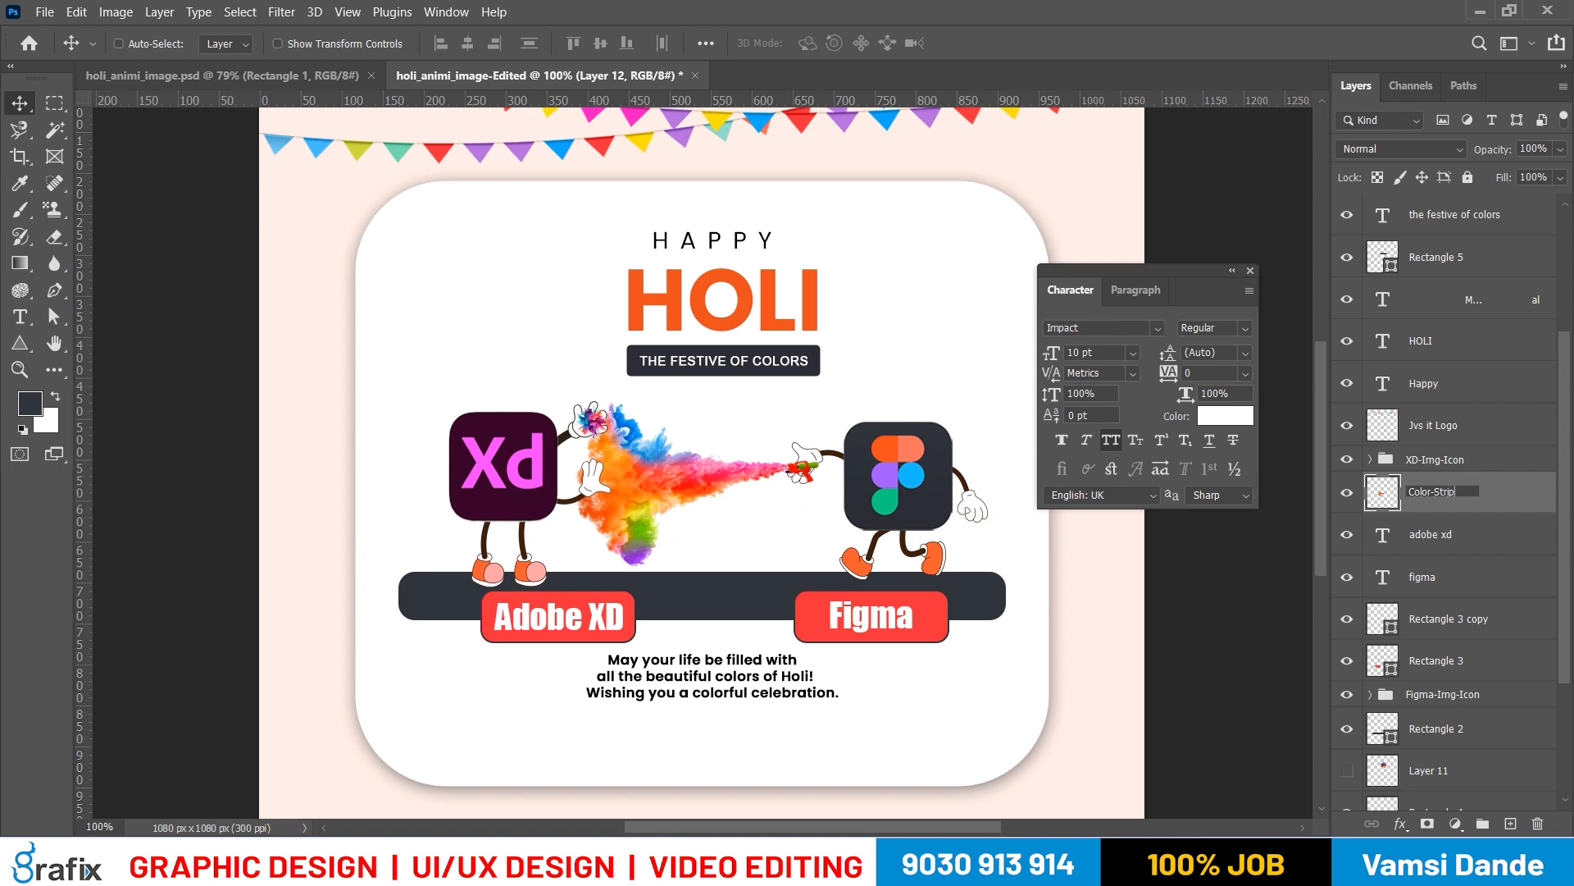
key(Return)
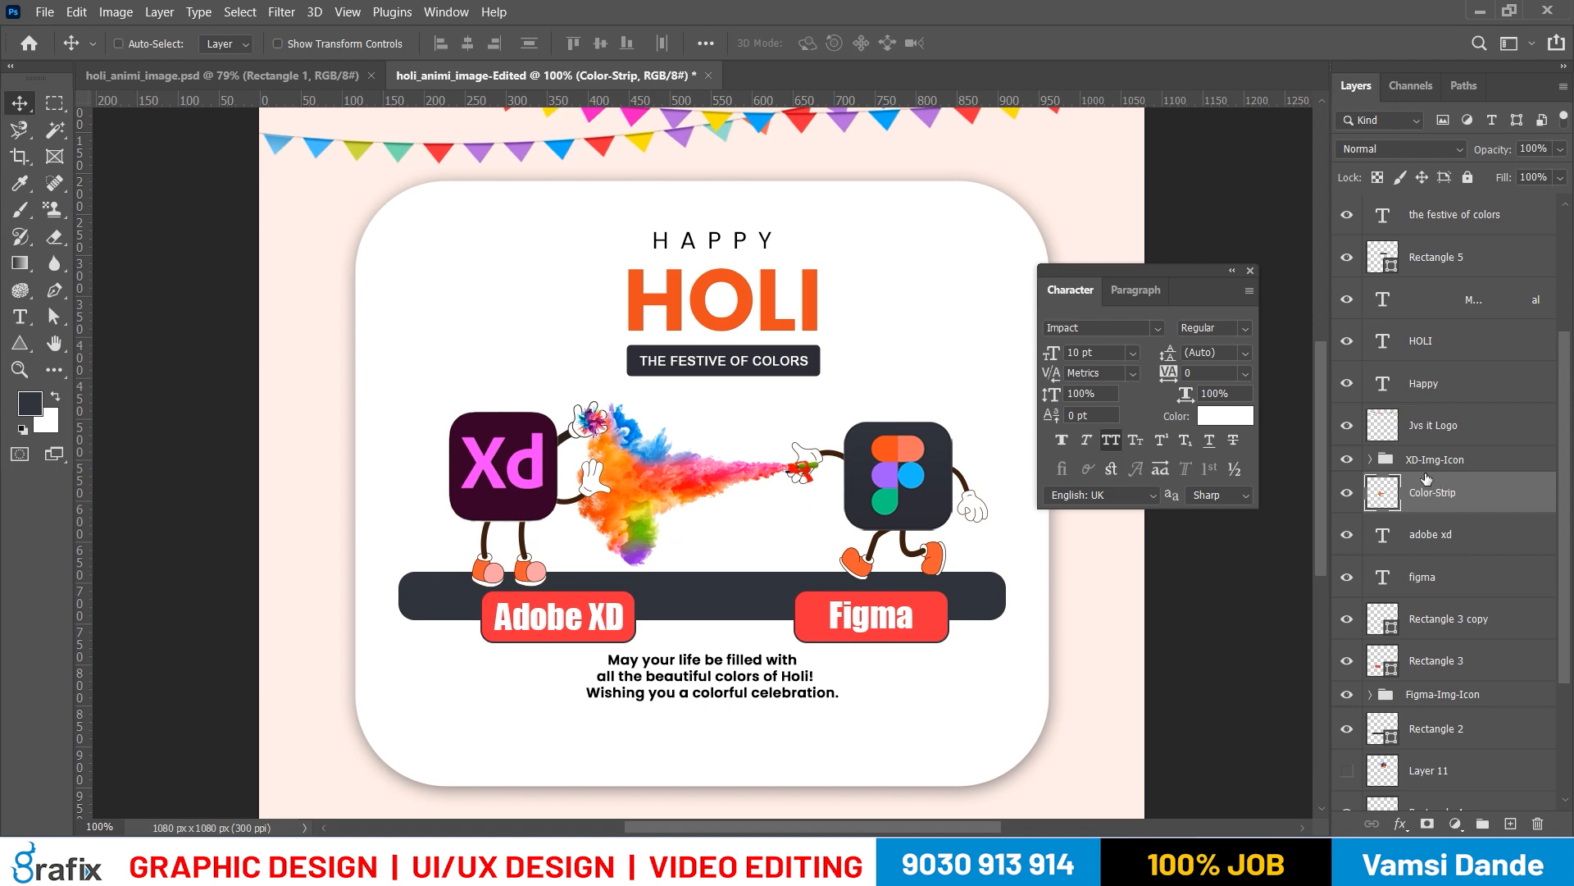
Select the XD-Img-Icon group together with Color-Strip and shift them about 30 px to the left
click(1369, 459)
click(1369, 459)
key(ctrl)
ctrl+click(1446, 461)
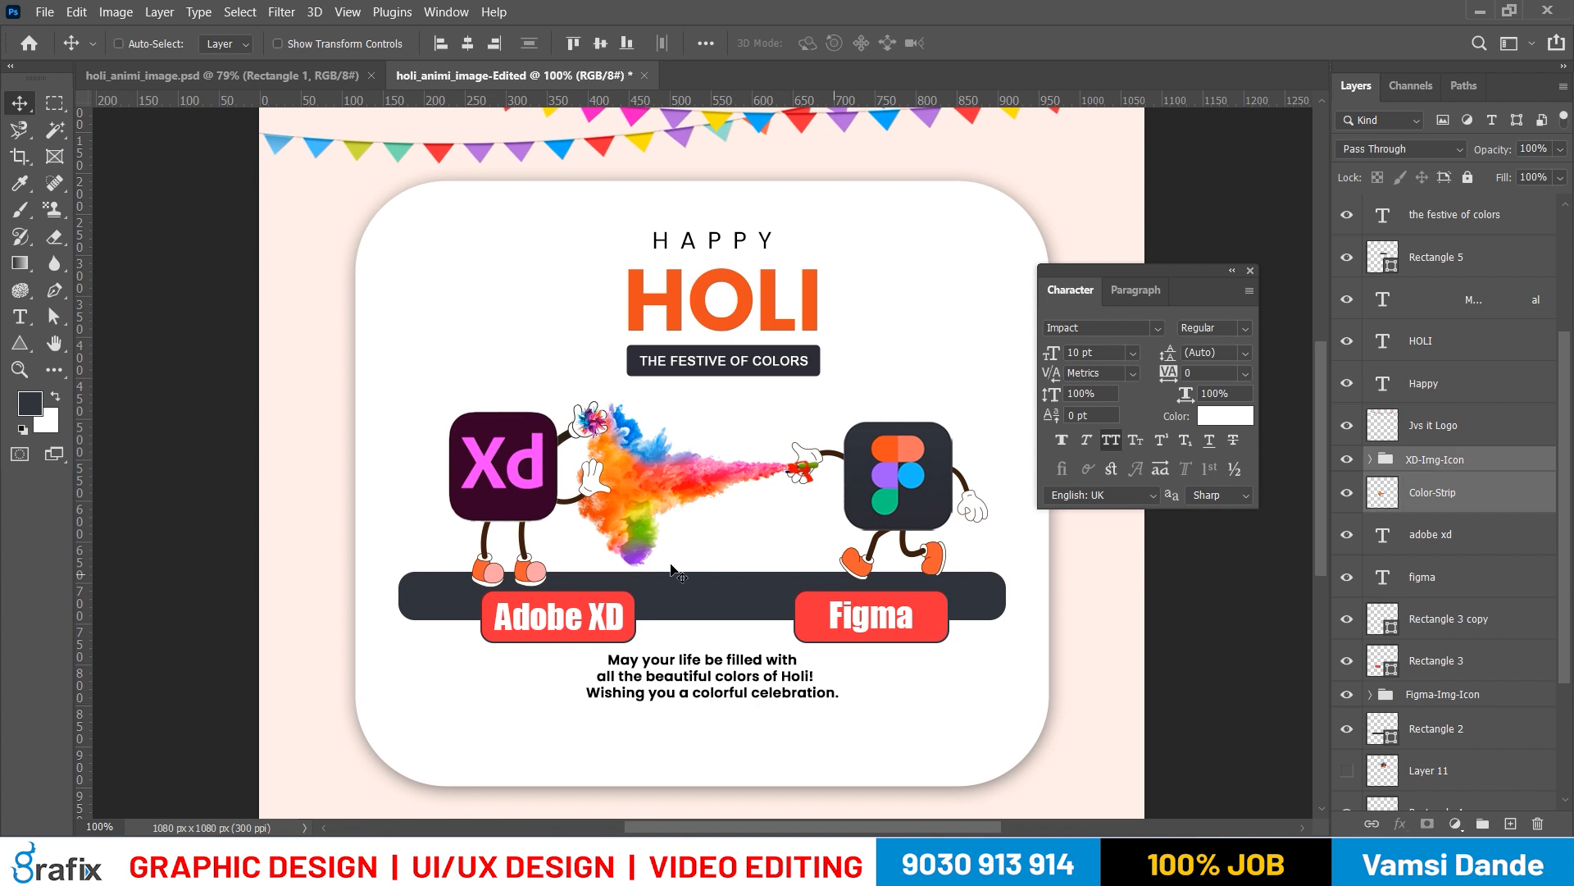
key(shift+Left)
key(shift+Left)
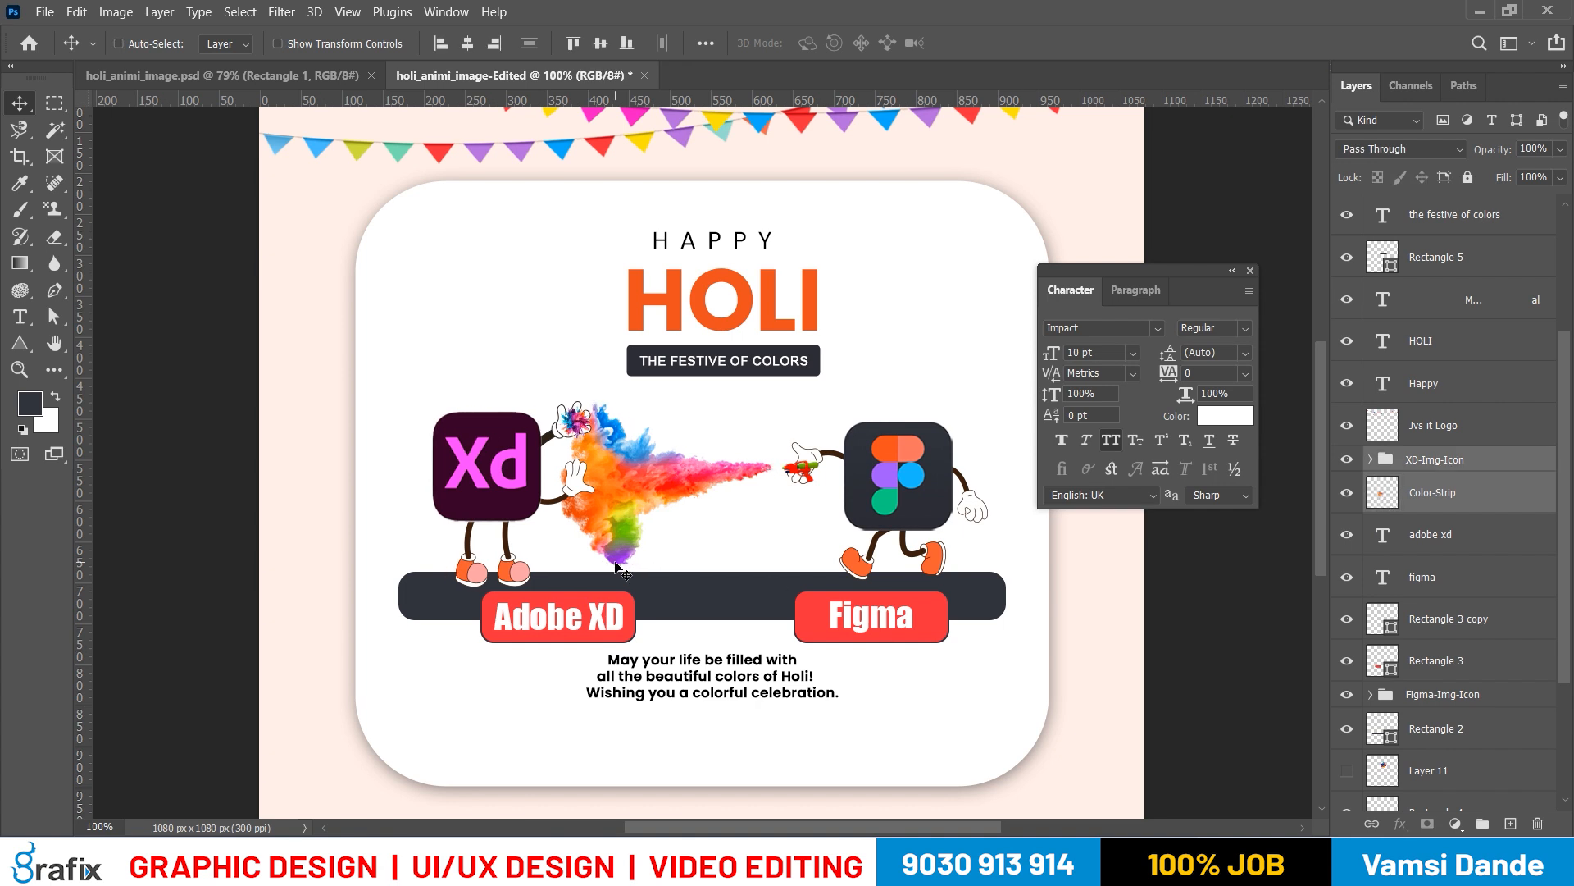
key(shift+Left)
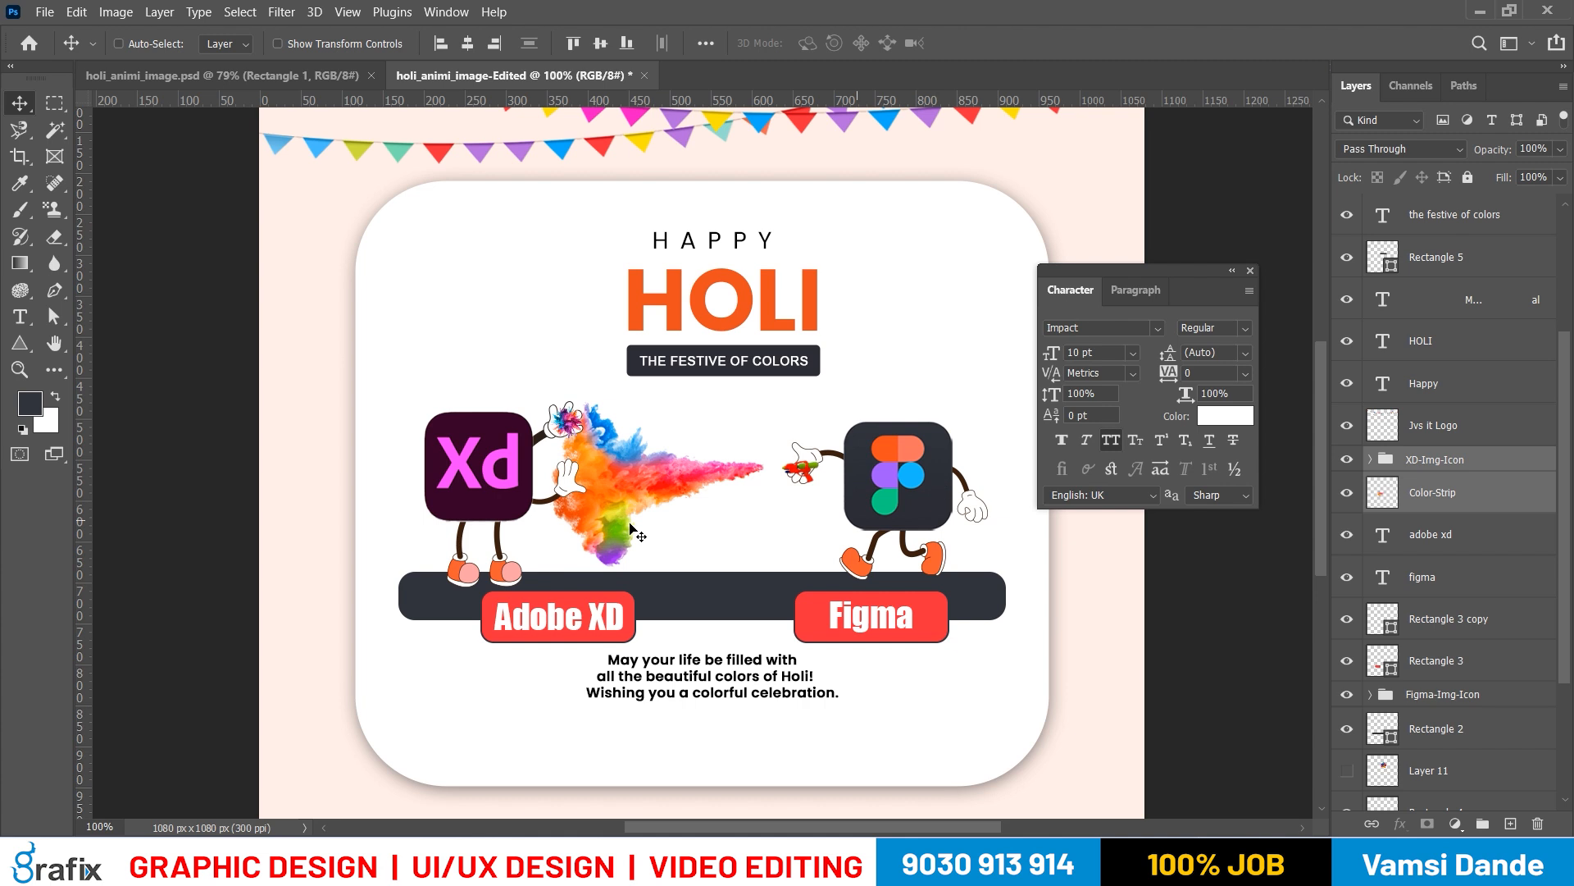
Stretch the Color-Strip splash to the right until its tip reaches the Figma character's water gun
ctrl+click(721, 531)
key(ctrl+t)
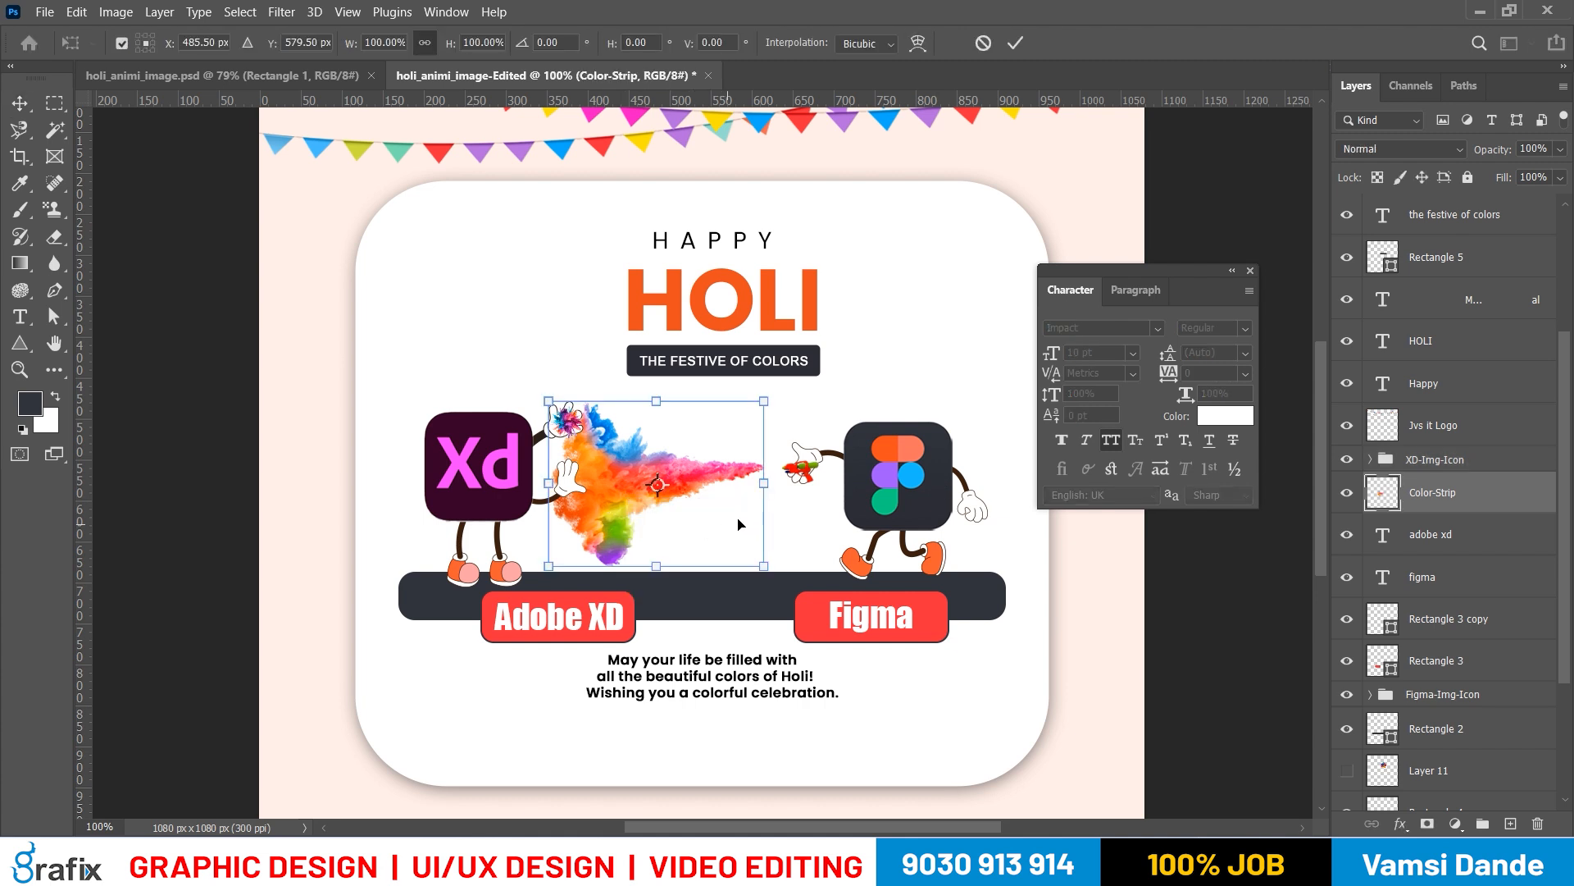
drag(763, 489, 789, 490)
key(Return)
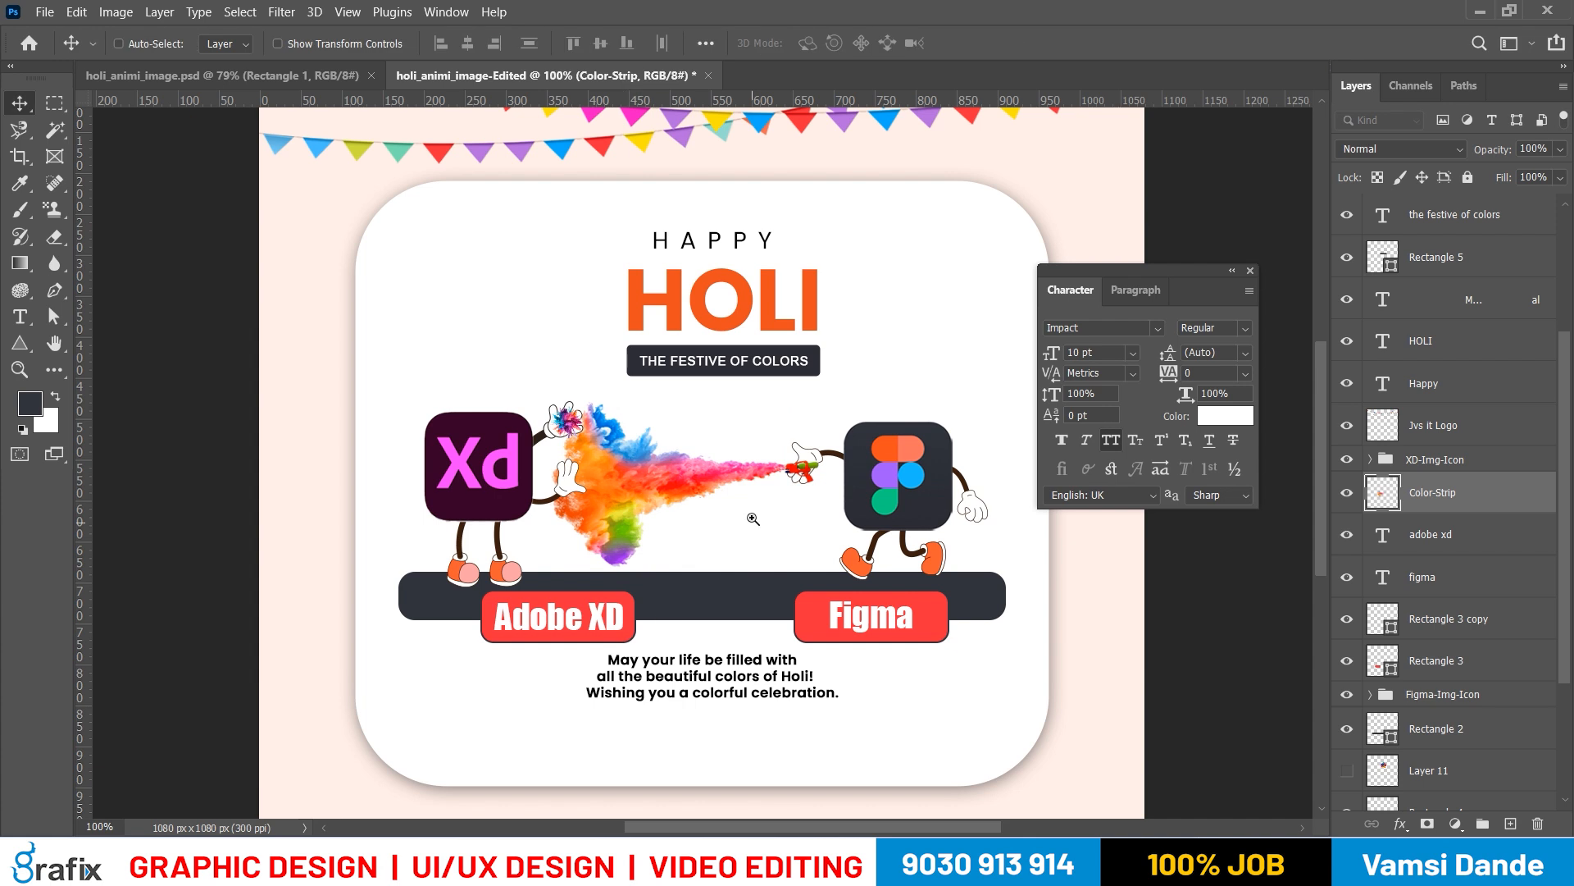
Fine-tune the right end of the Color-Strip splash so its tip lines up with the water gun's nozzle
ctrl+click(752, 518)
ctrl+click(753, 518)
key(ctrl+t)
drag(860, 410, 864, 406)
key(Return)
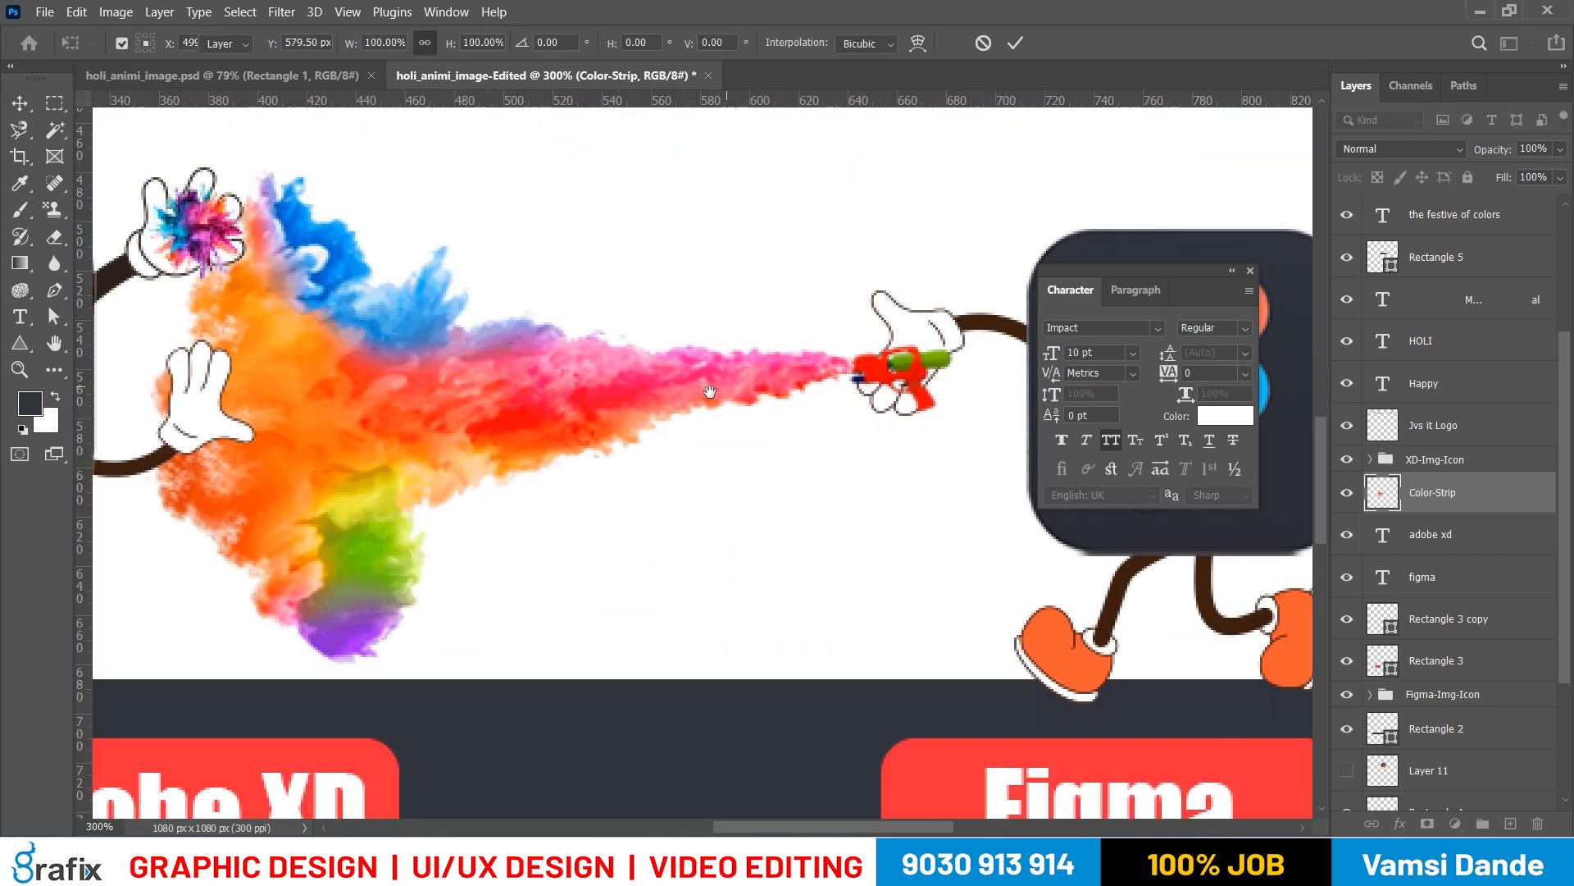
right_click(702, 383)
click(717, 396)
drag(686, 520, 669, 515)
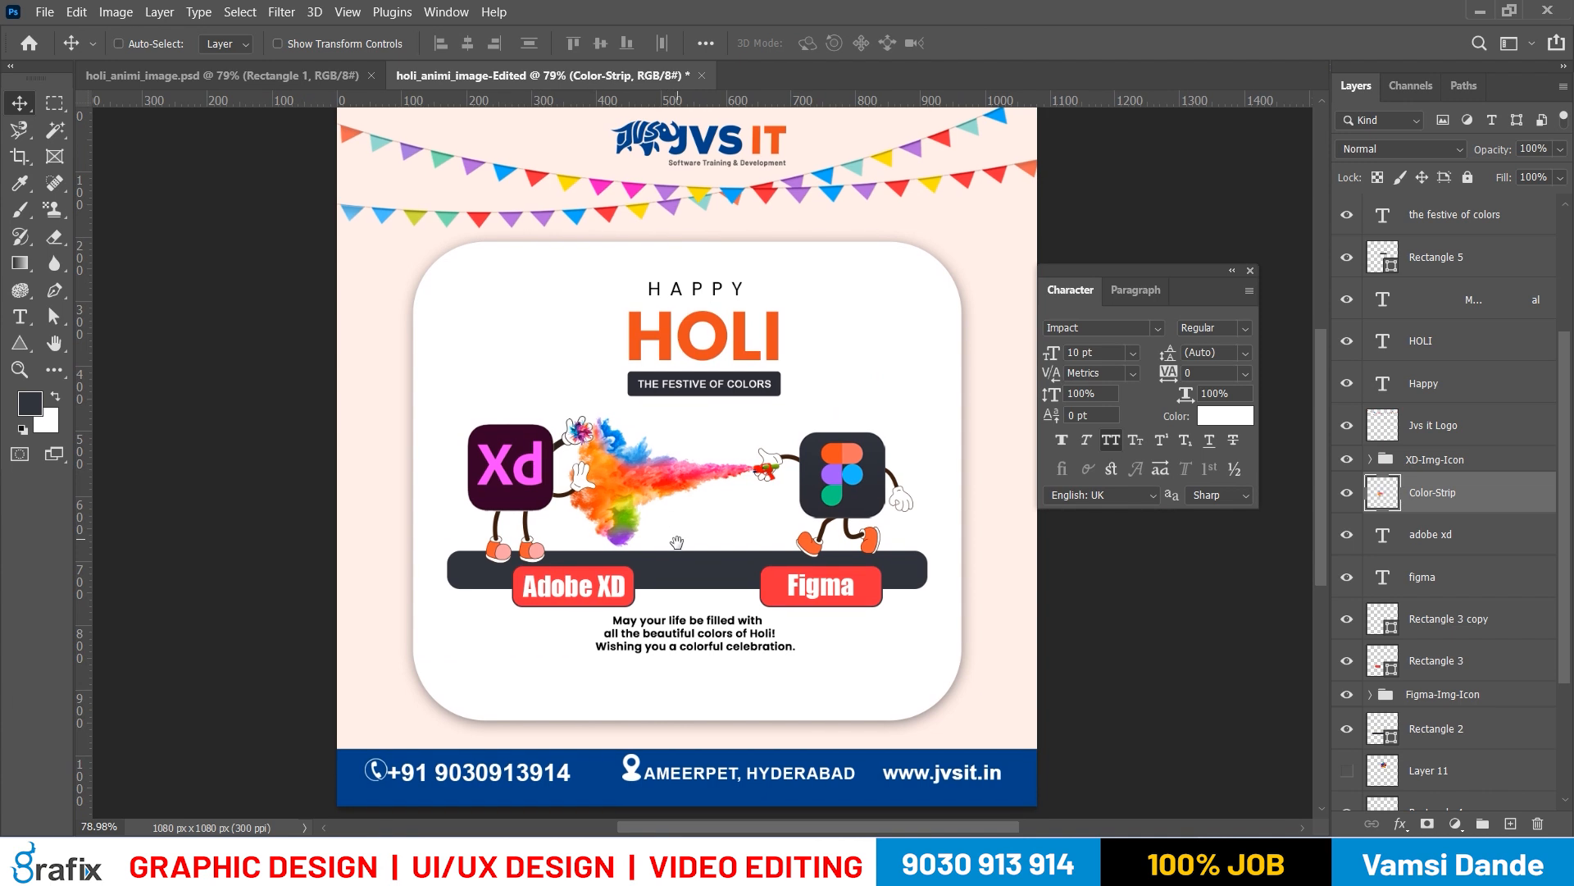
Nudge the holi-pichkari water gun layer 3 px left towards the tip of the colour splash
scroll(731, 499, up, 2)
right_click(814, 422)
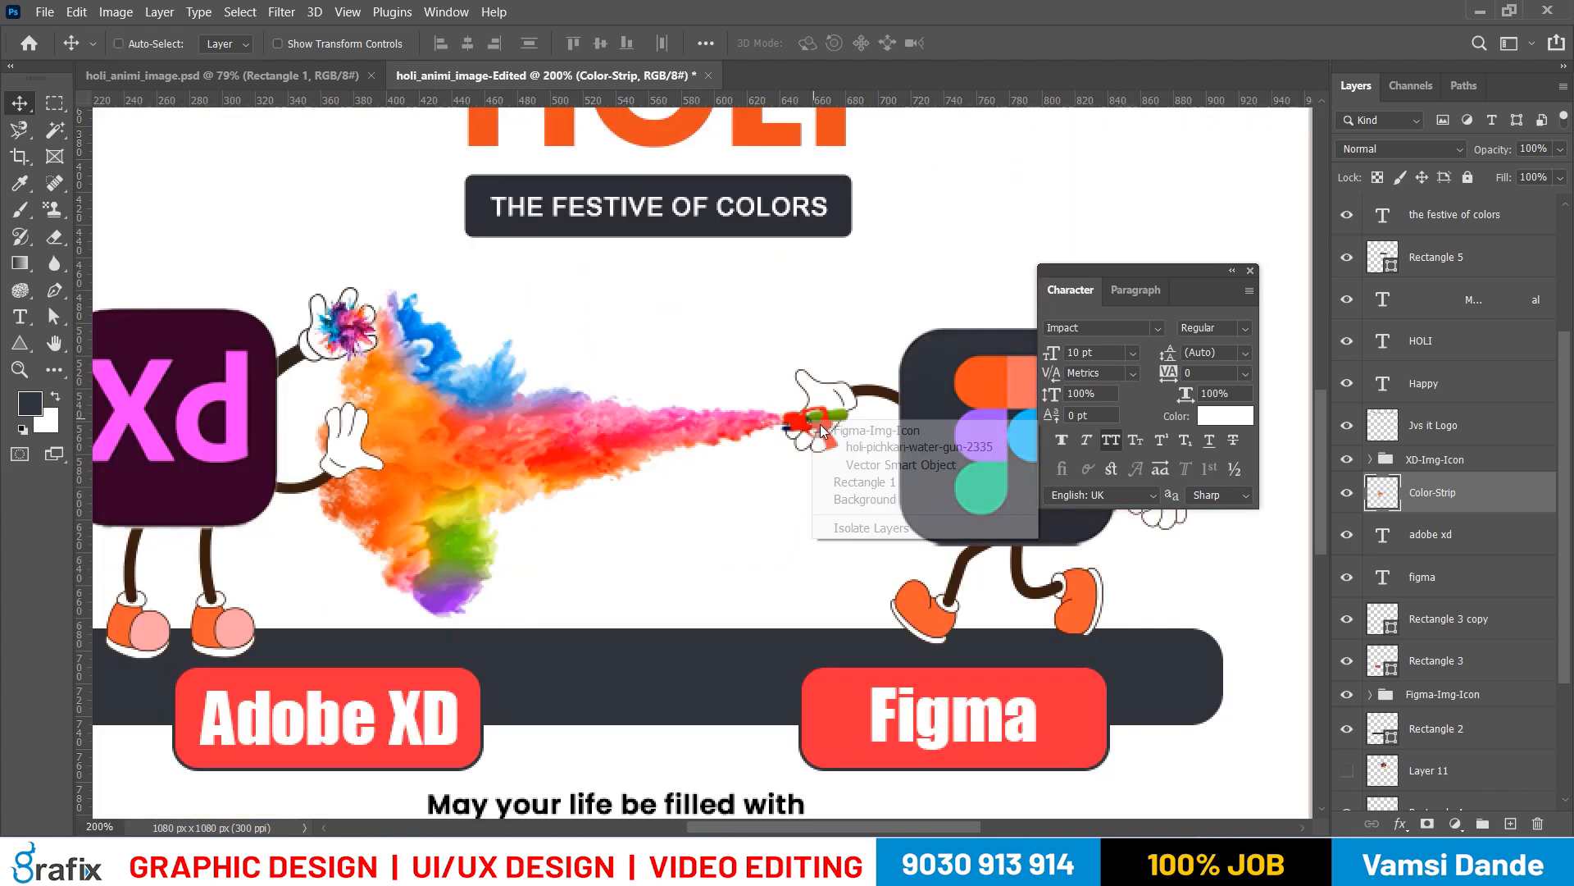
click(835, 447)
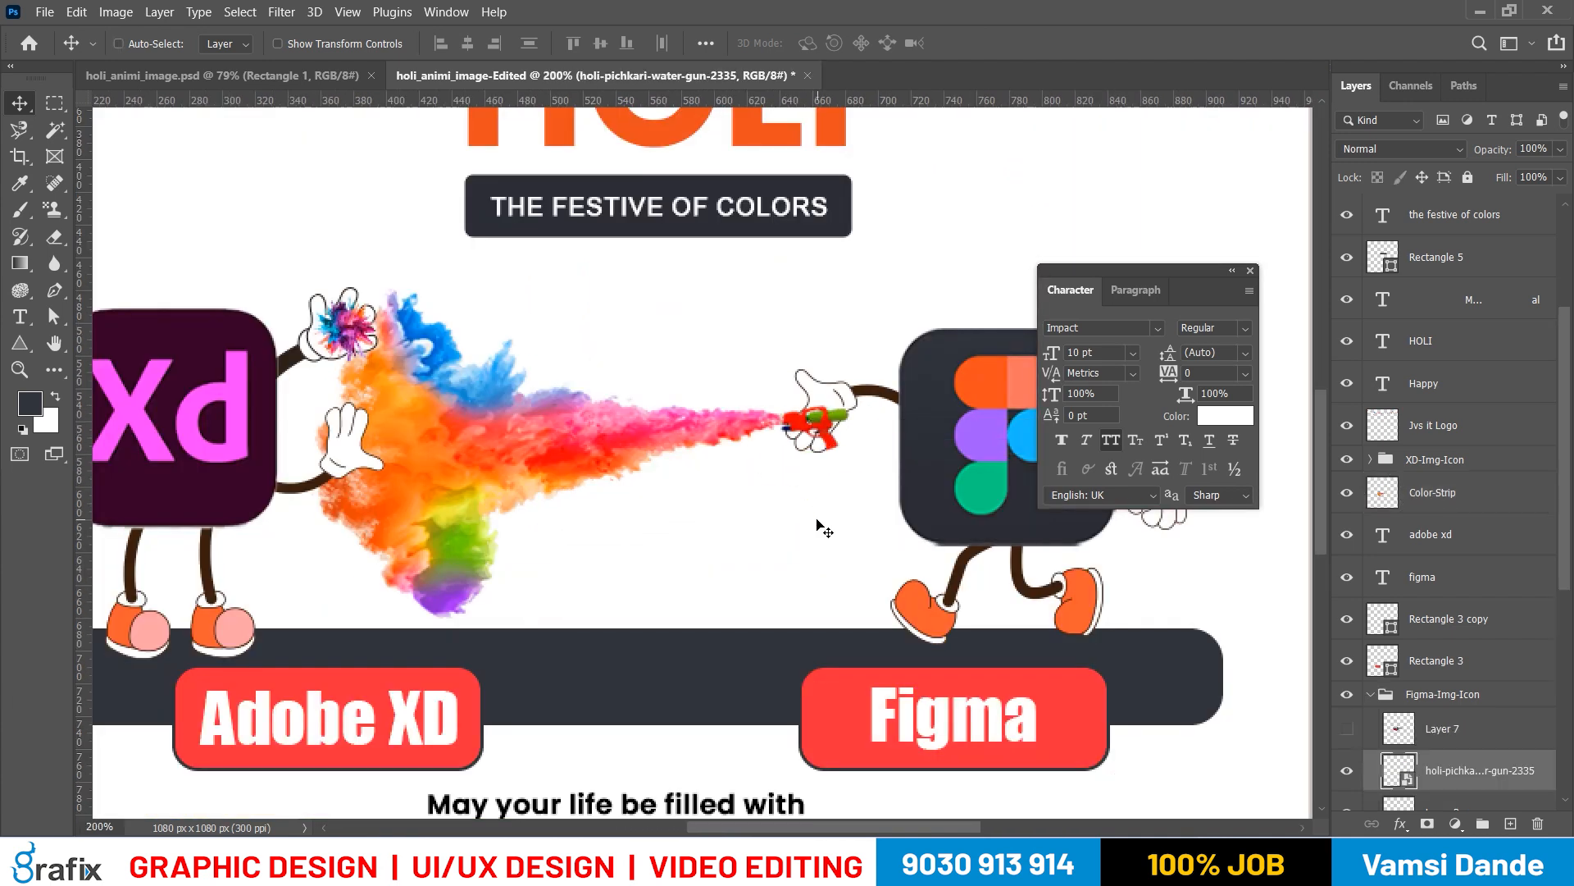
key(Left)
key(Left)
key(Left)
key(Left)
right_click(781, 418)
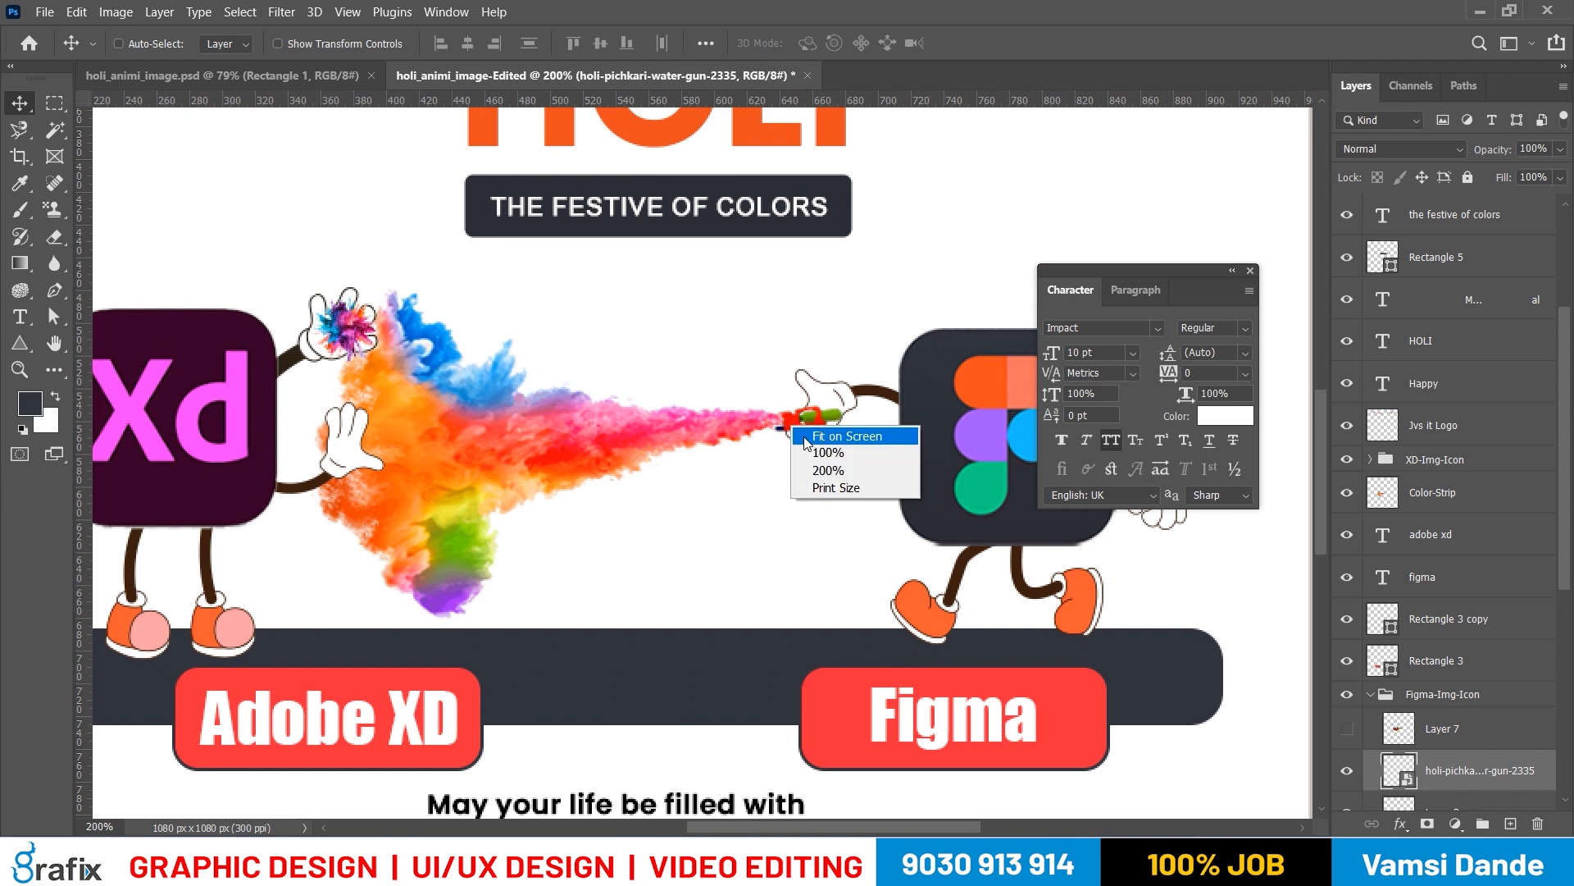
click(808, 428)
Rename the holi-pichkari water gun layer as Gun
scroll(1462, 697, down, 2)
double_click(1463, 602)
text(Gun)
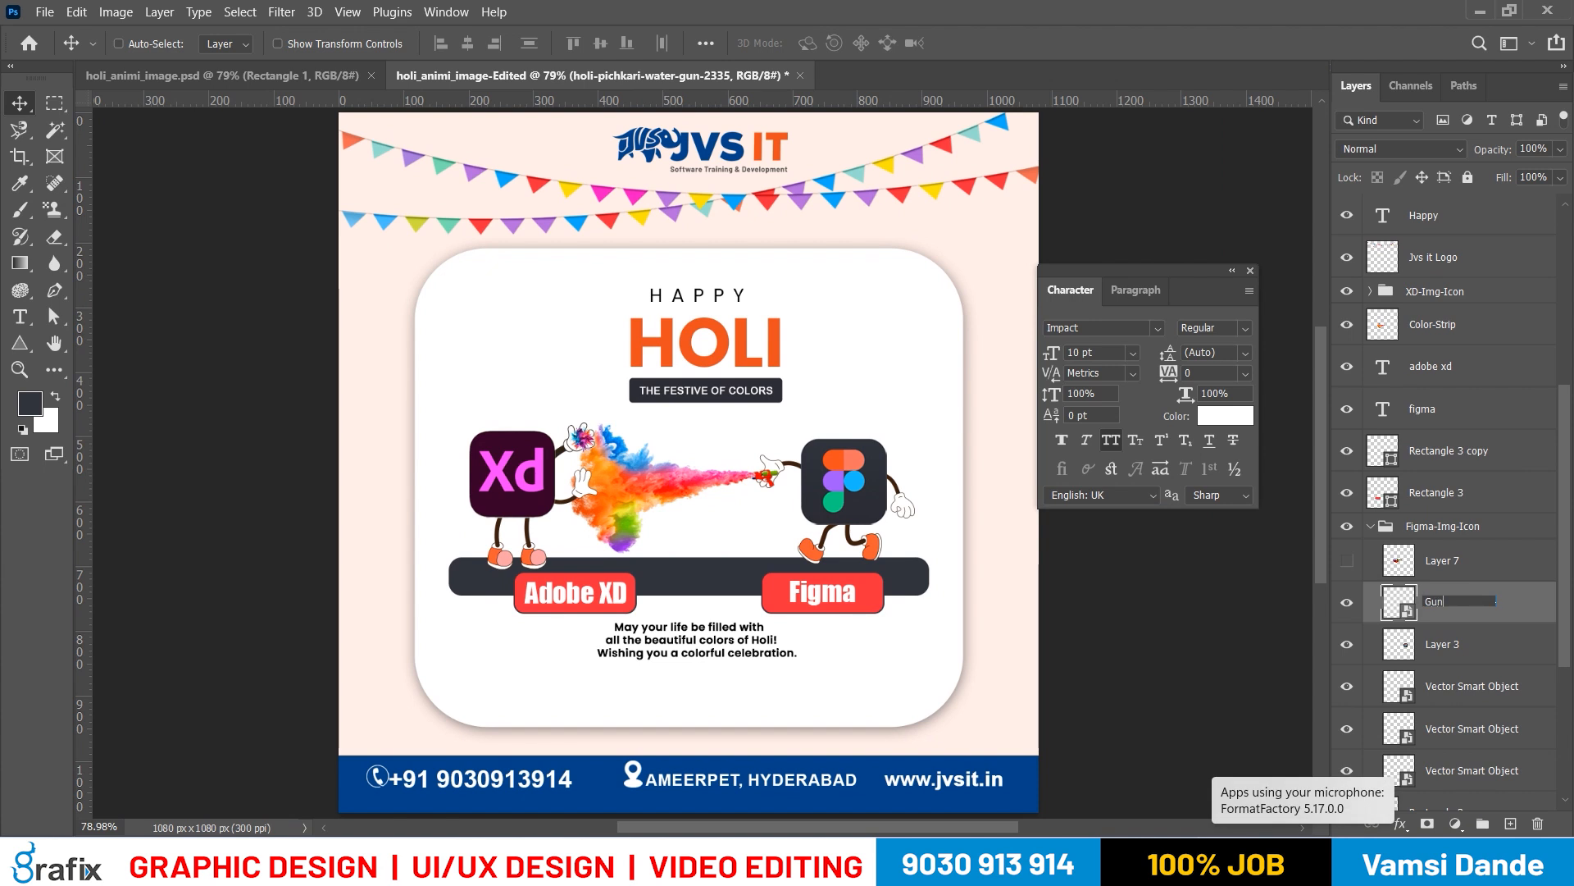
key(Return)
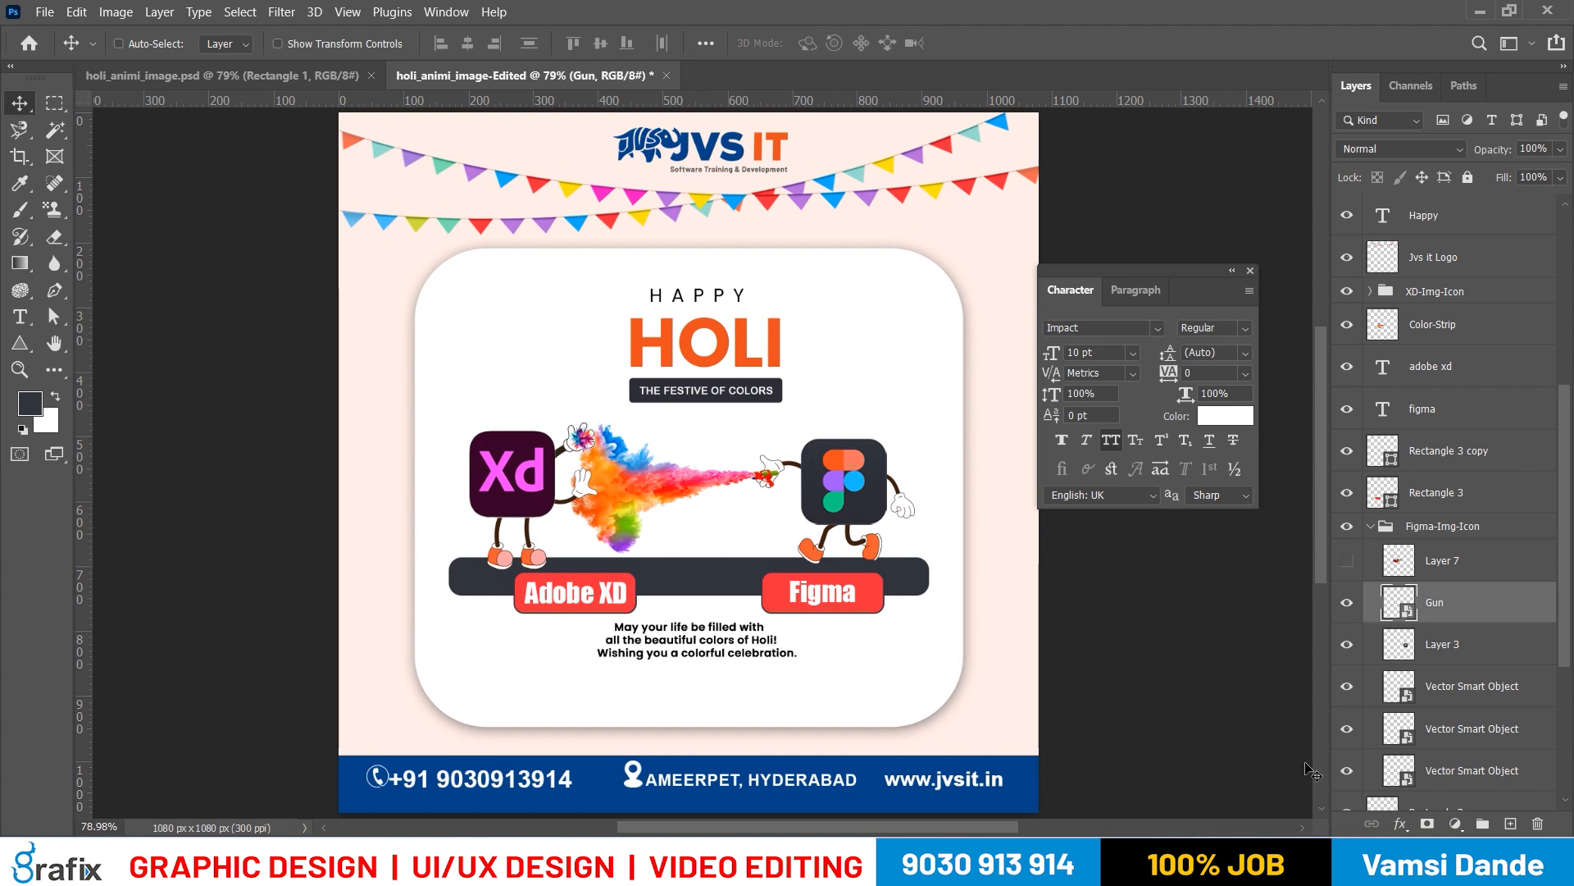
Check what Layer 3 in the Figma-Img-Icon group holds and rename it Fig-Icon
click(1347, 644)
click(1346, 643)
double_click(1443, 644)
text(F)
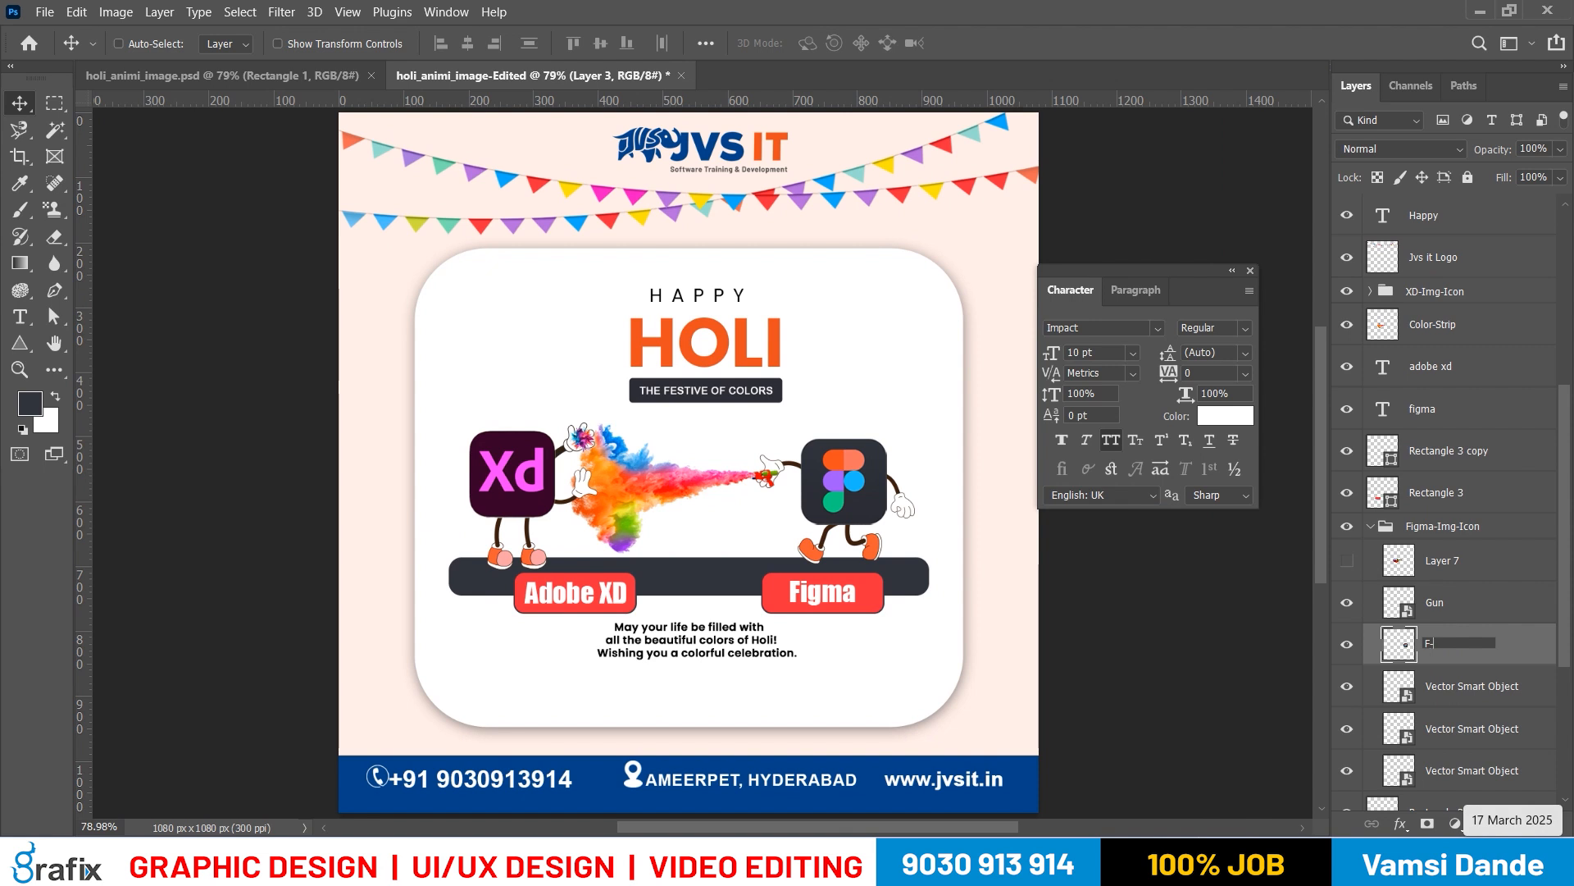
text(-Ico)
key(Return)
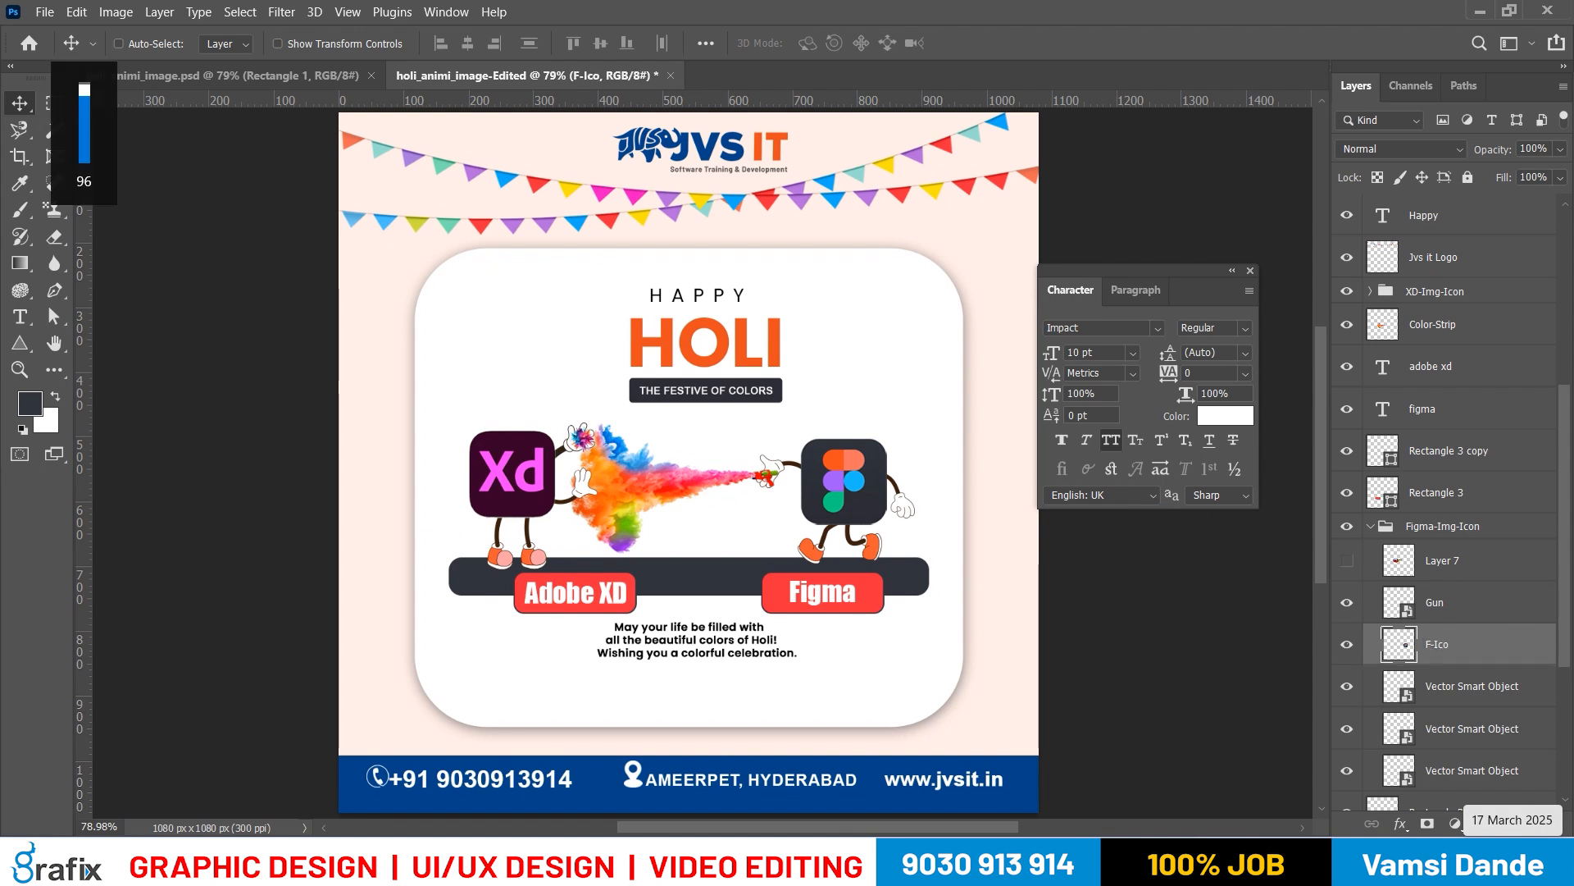
double_click(1436, 644)
text(F)
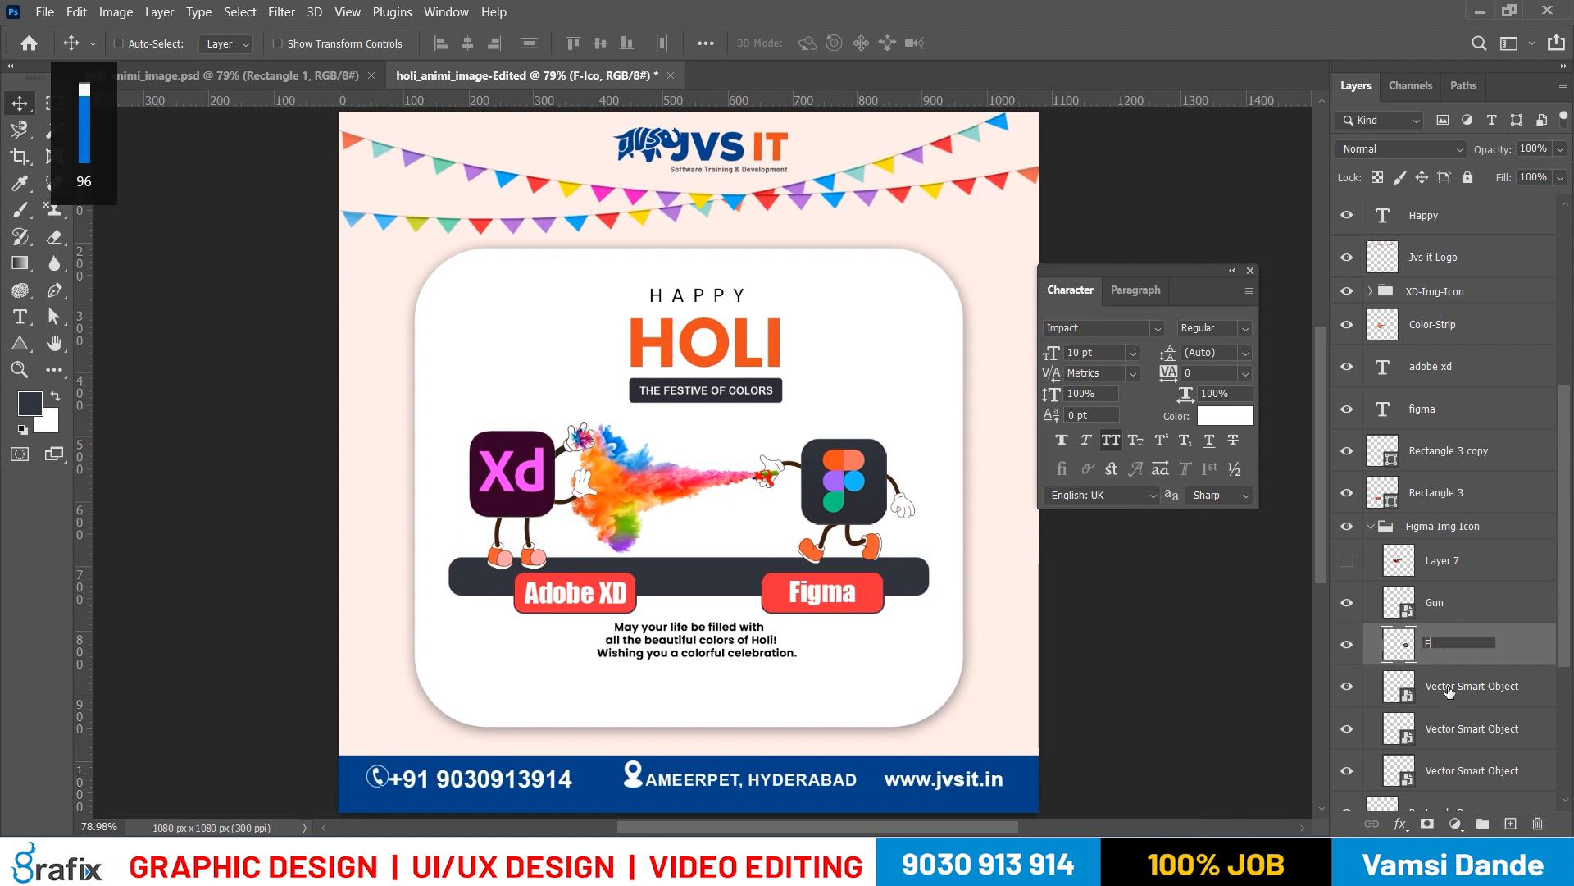
text(ig-Icon)
key(Return)
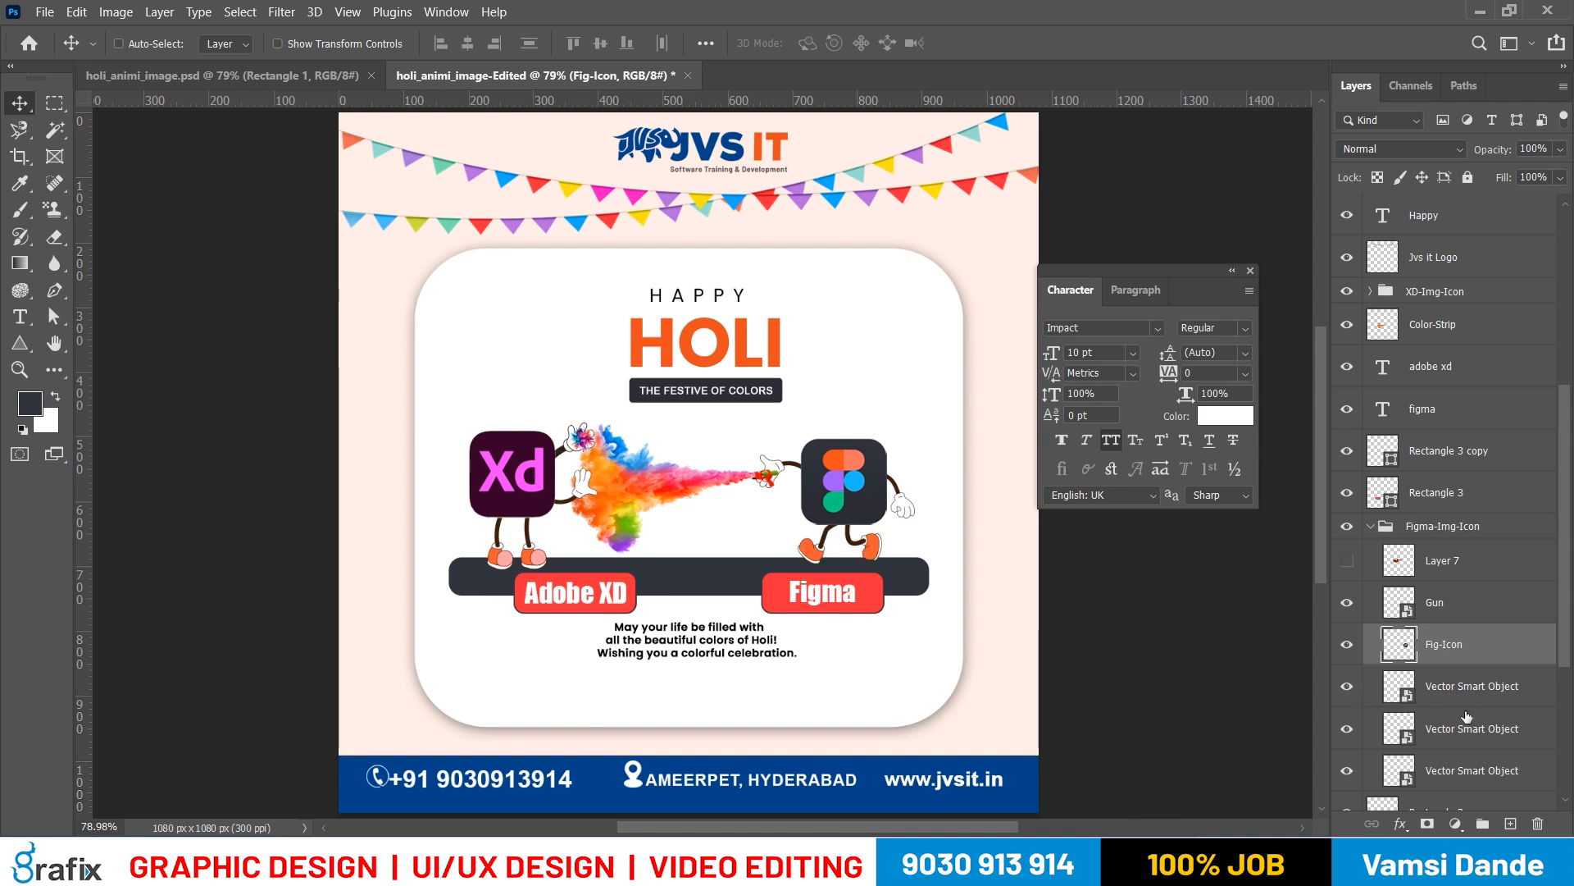
Rename the Vector Smart Object directly below Fig-Icon as Legs
click(1468, 686)
double_click(1468, 687)
text(Legs)
key(Return)
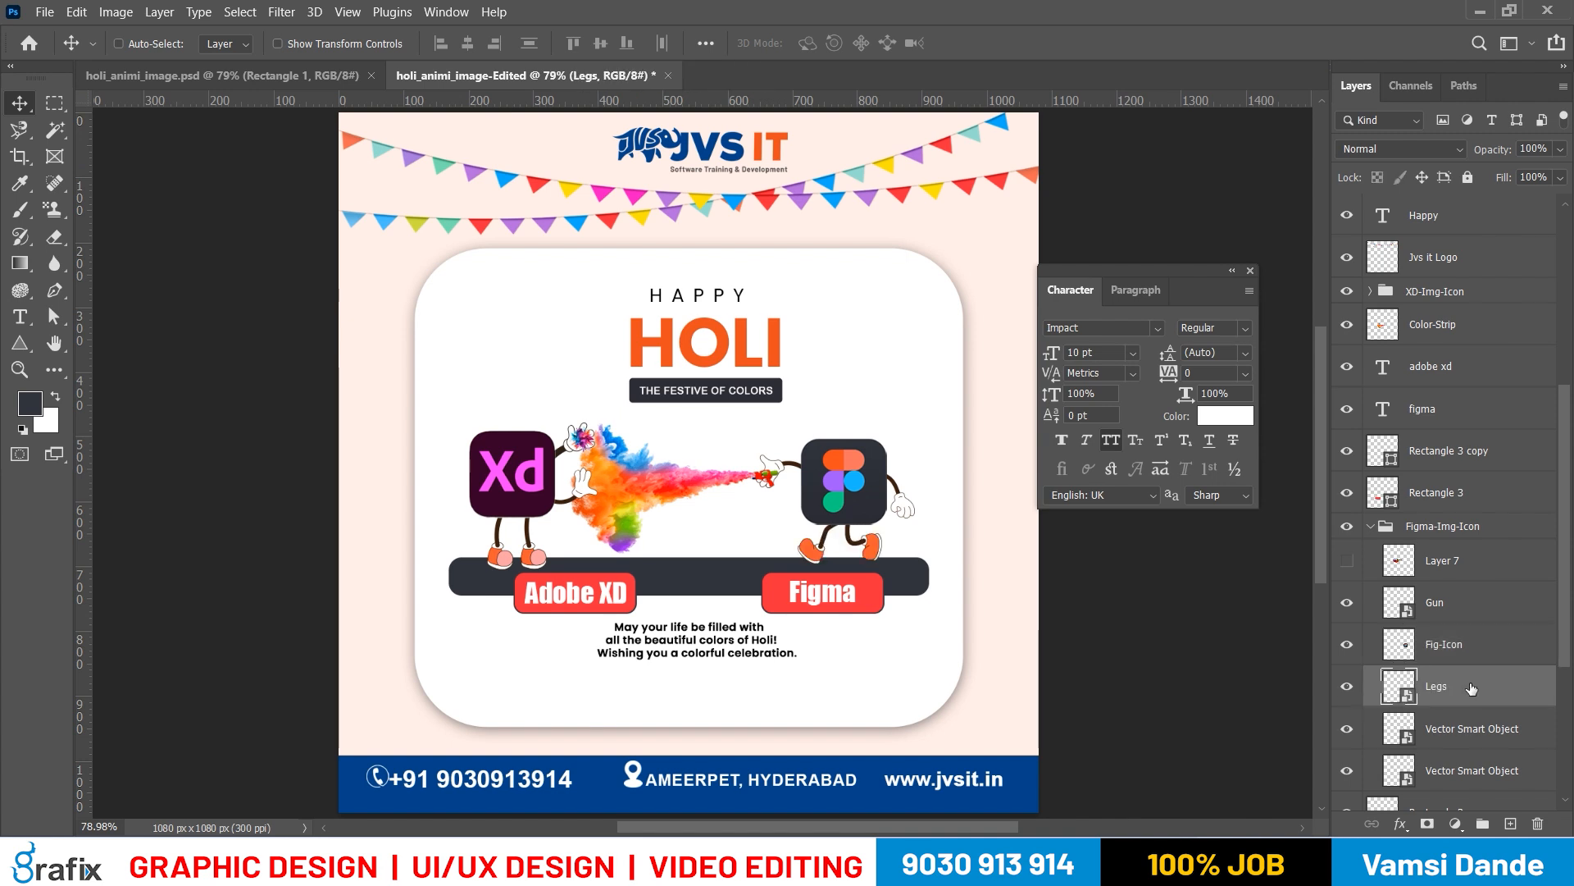
Rename the two remaining Vector Smart Objects in the Figma-Img-Icon group as H-1 and H-2
double_click(1459, 729)
text(H-)
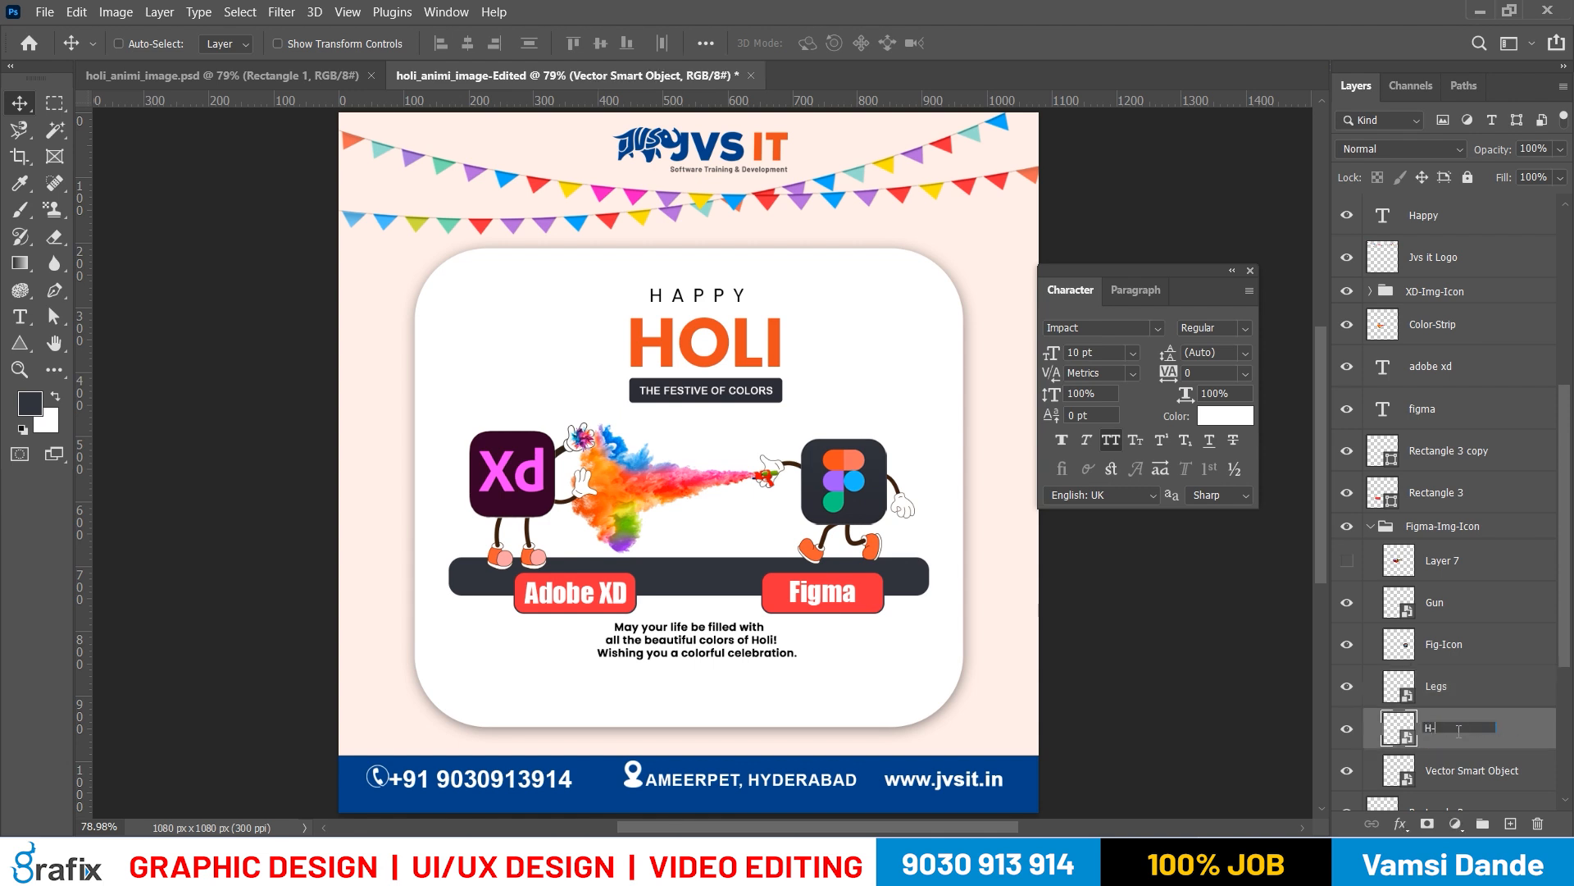
text(1)
key(Return)
double_click(1513, 767)
text(H)
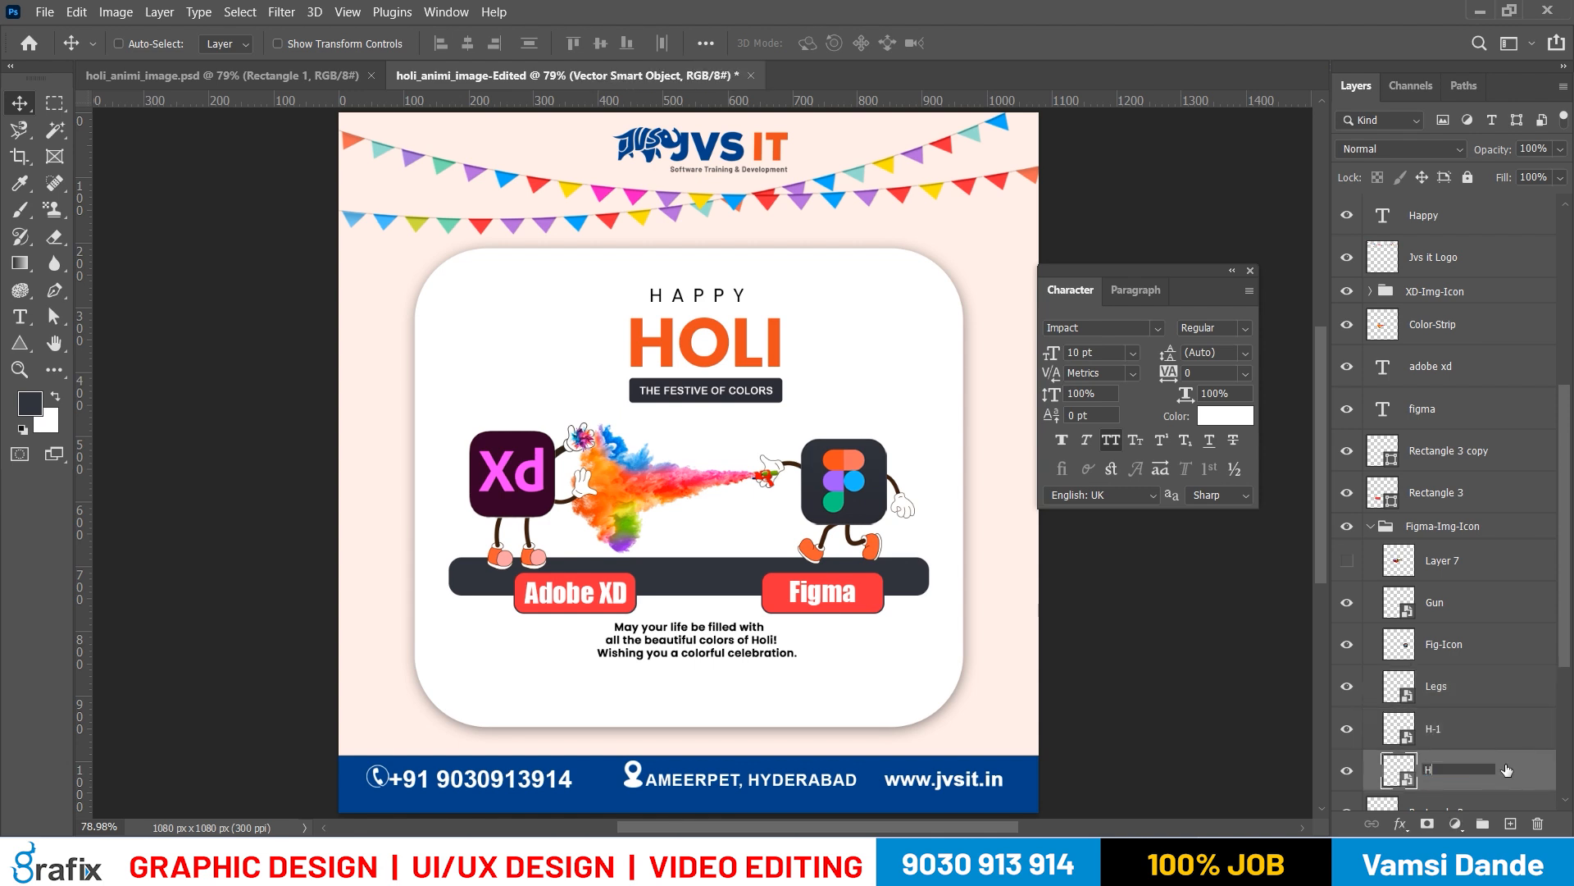
text(-2)
key(Return)
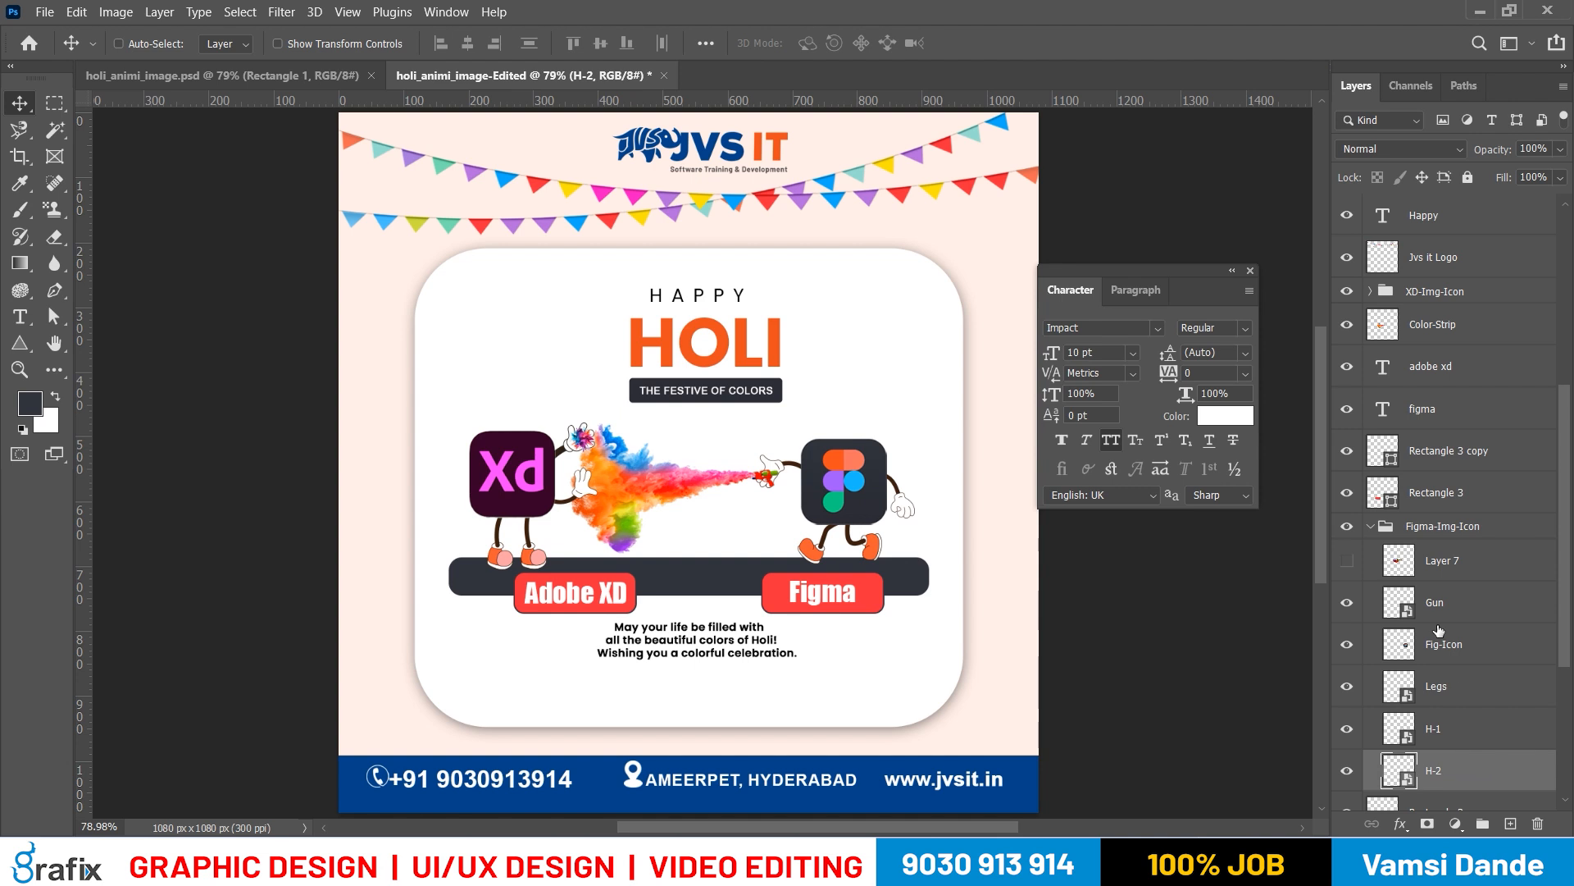
Check the hidden Layer 7 in the Figma-Img-Icon group by toggling its visibility, and collapse the group
click(1443, 526)
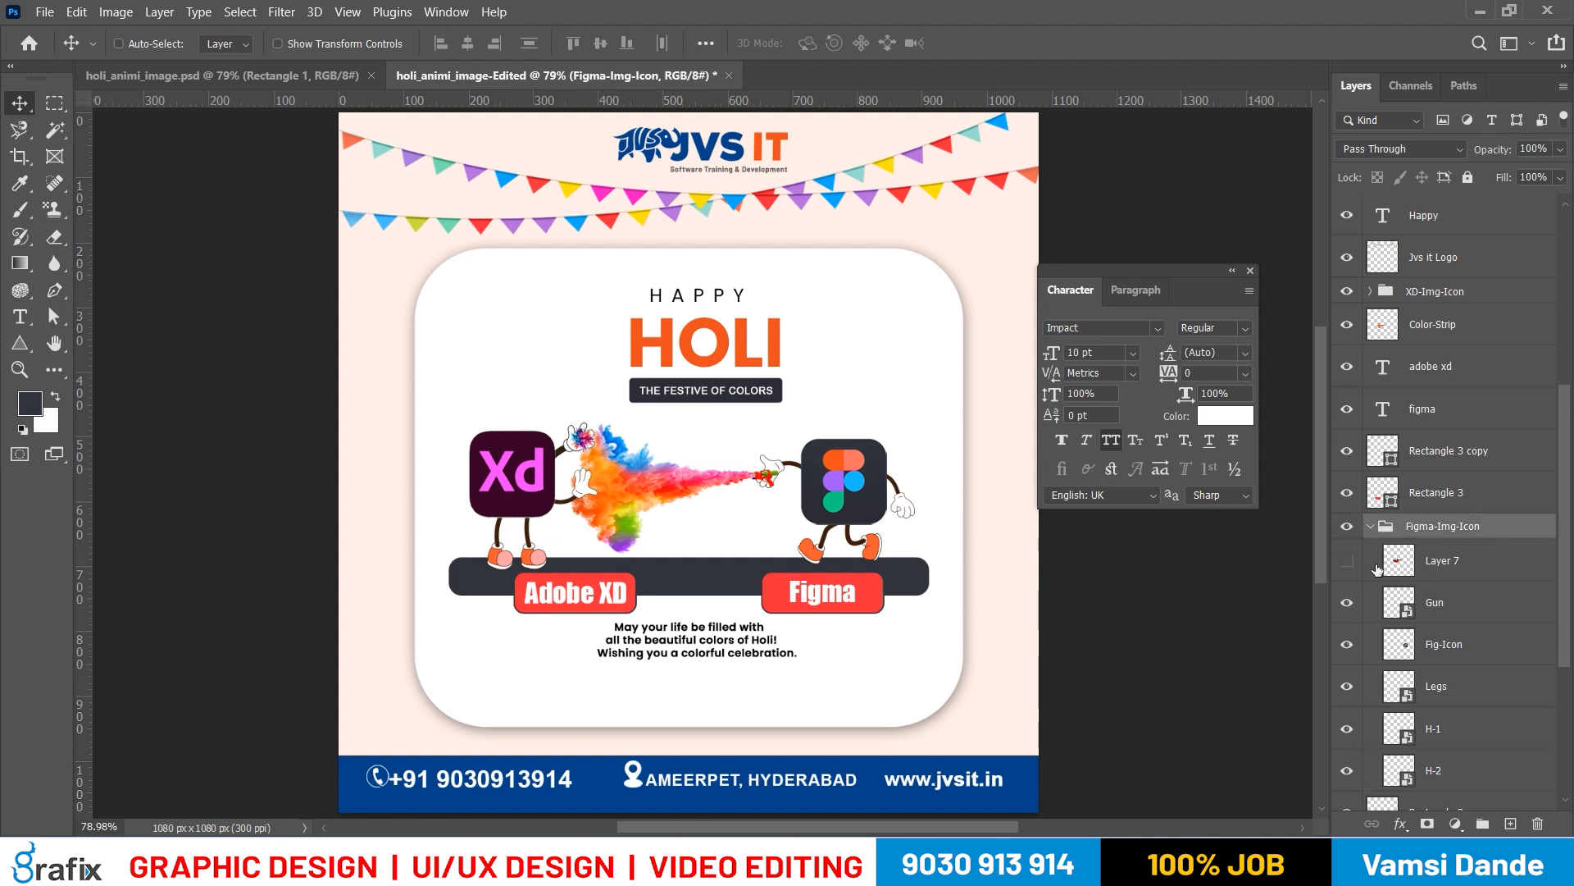
click(1347, 561)
click(1348, 561)
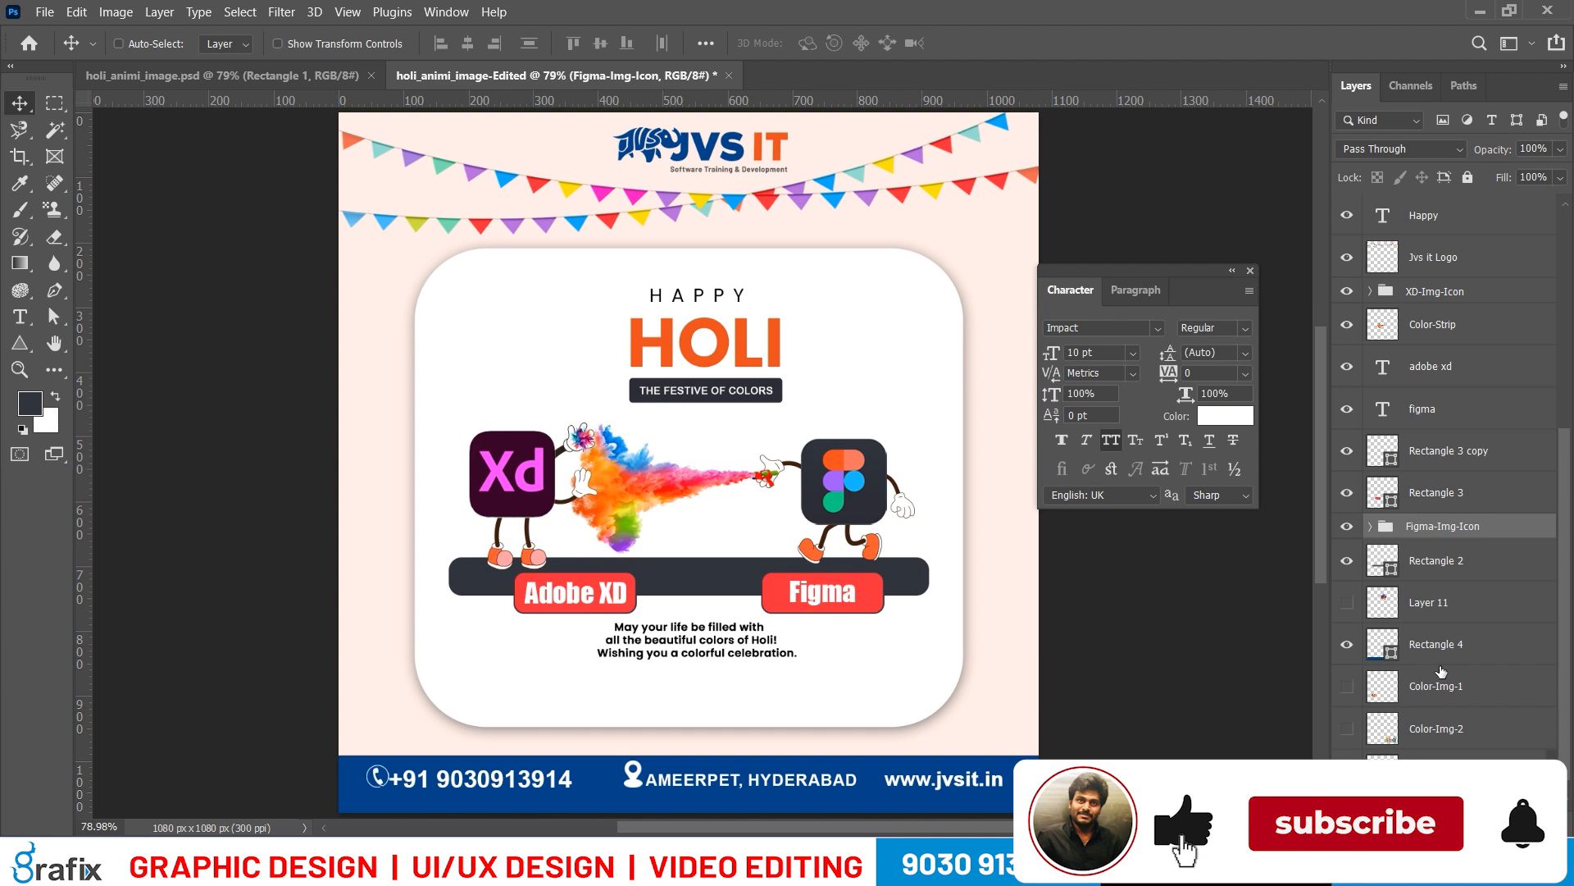
click(1371, 527)
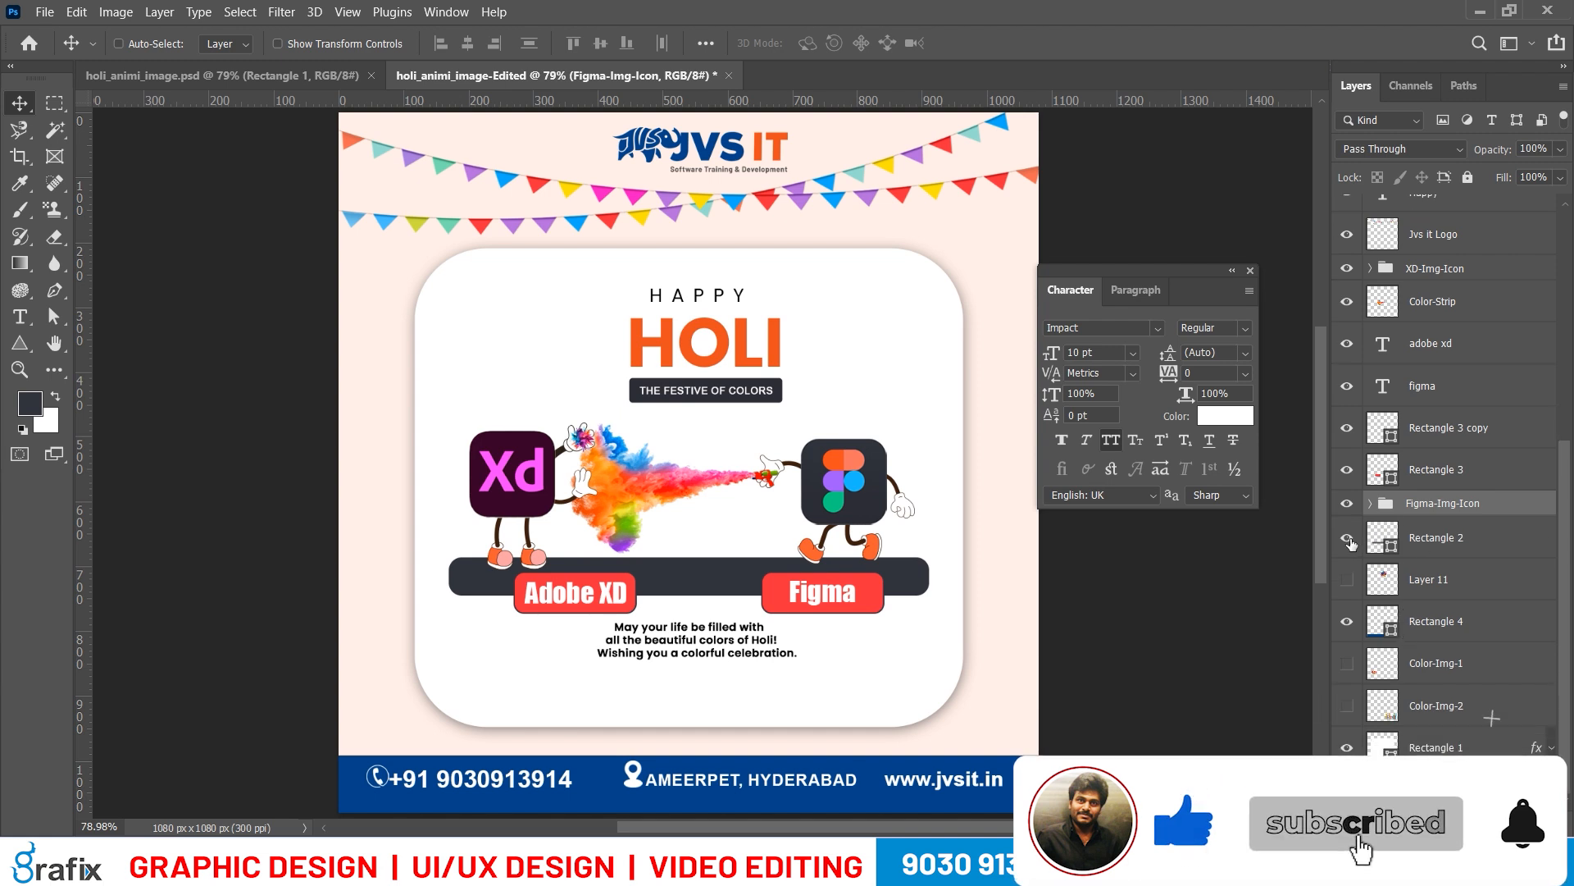
Rename the Rectangle 2 layer as Based Strip
double_click(1436, 537)
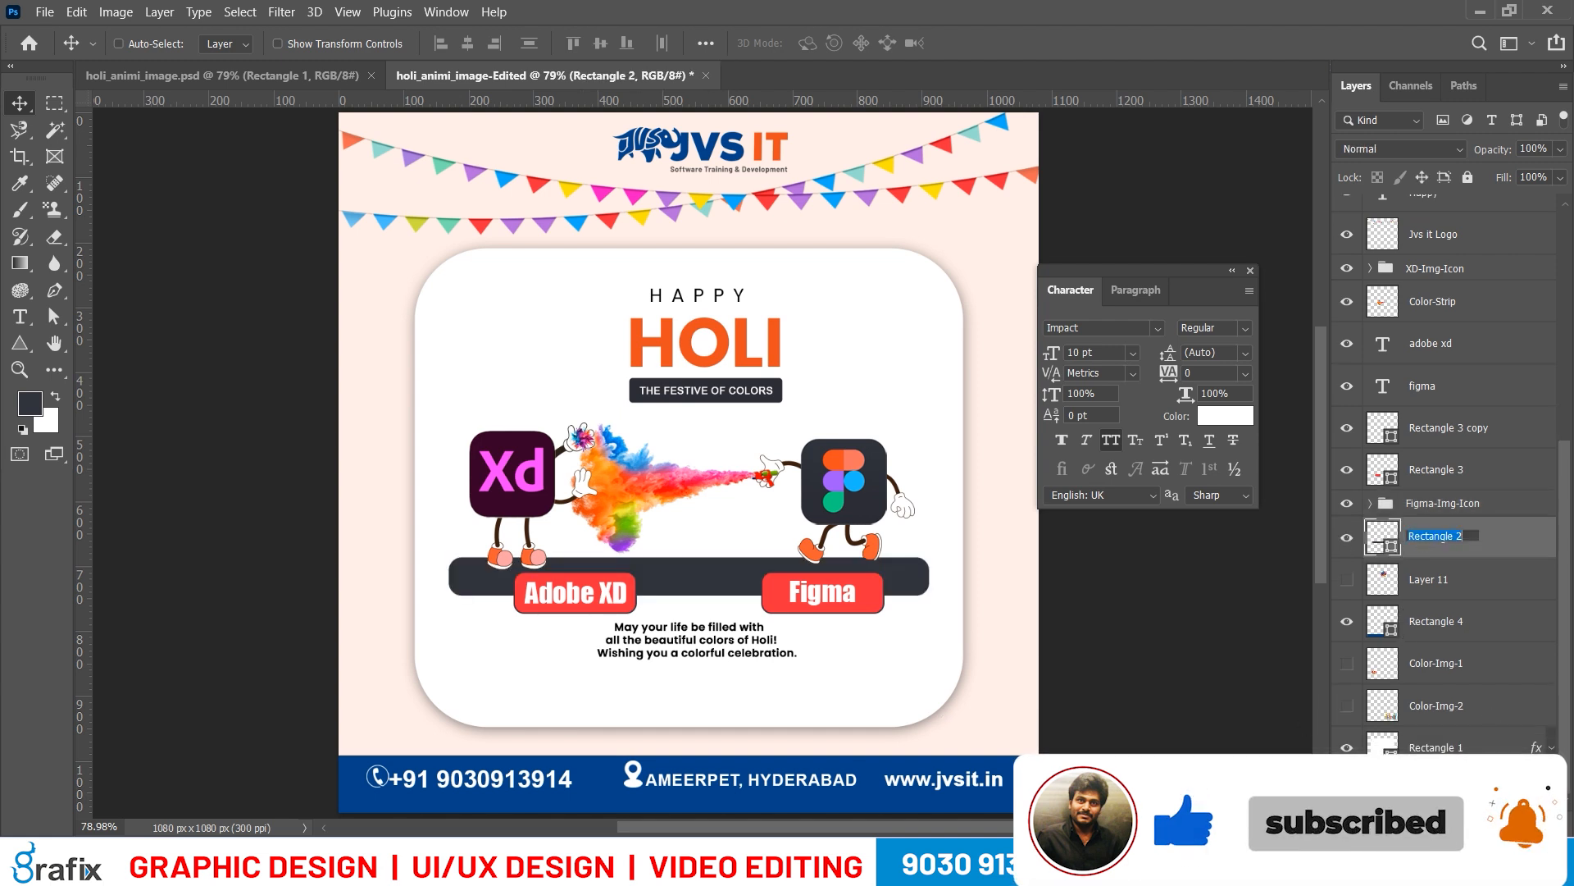
text(Based Strip)
key(Return)
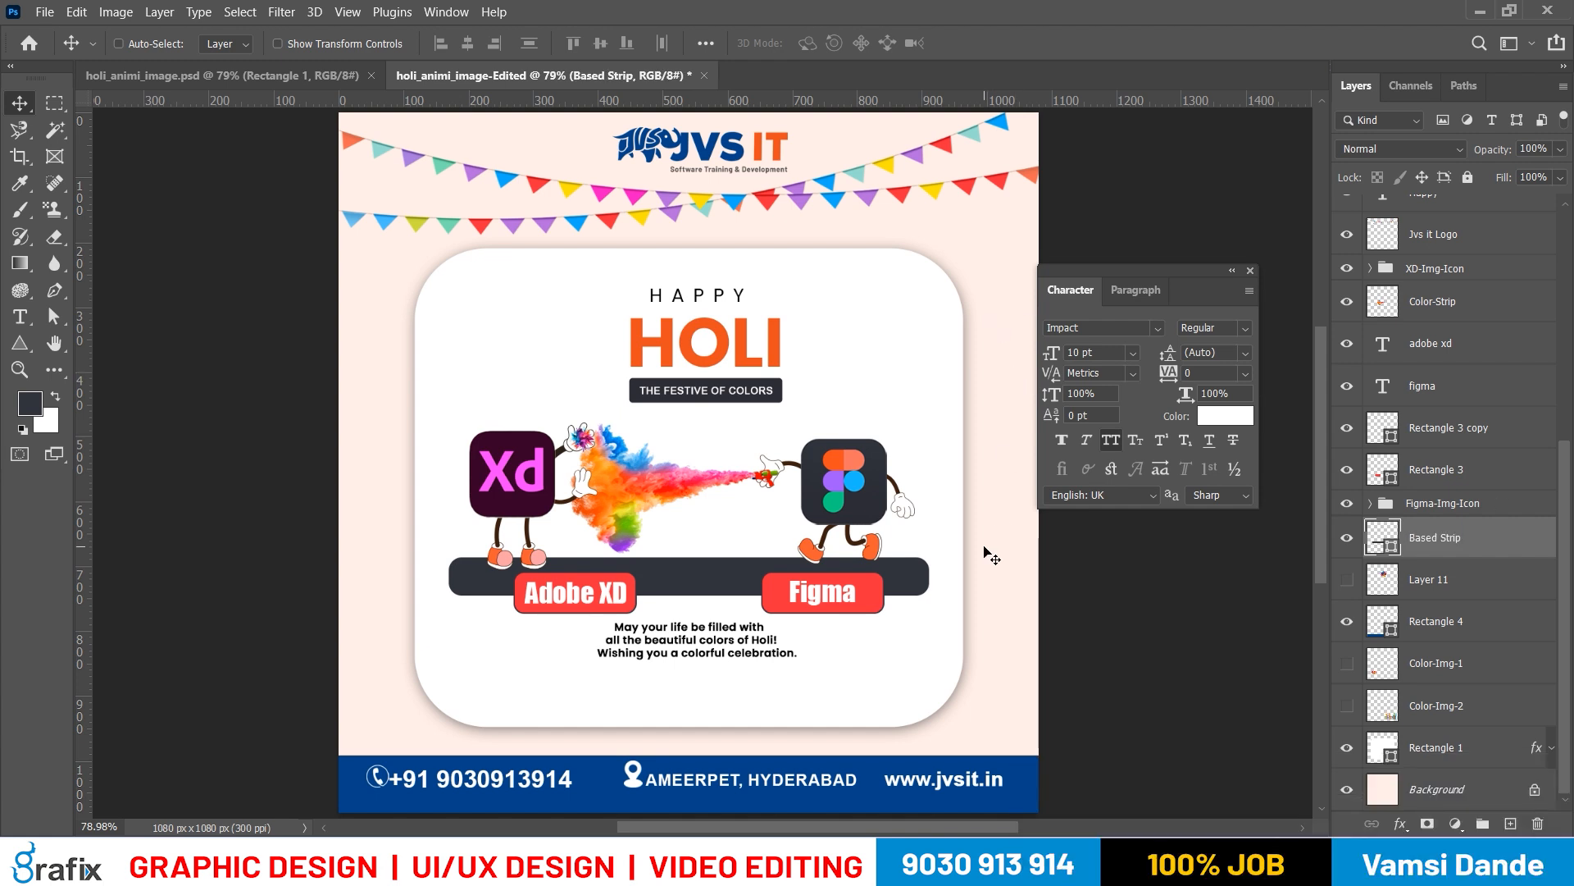
Make the hidden Layer 11 artwork visible, toggling it to check what it holds
click(1347, 579)
click(1346, 580)
click(1346, 579)
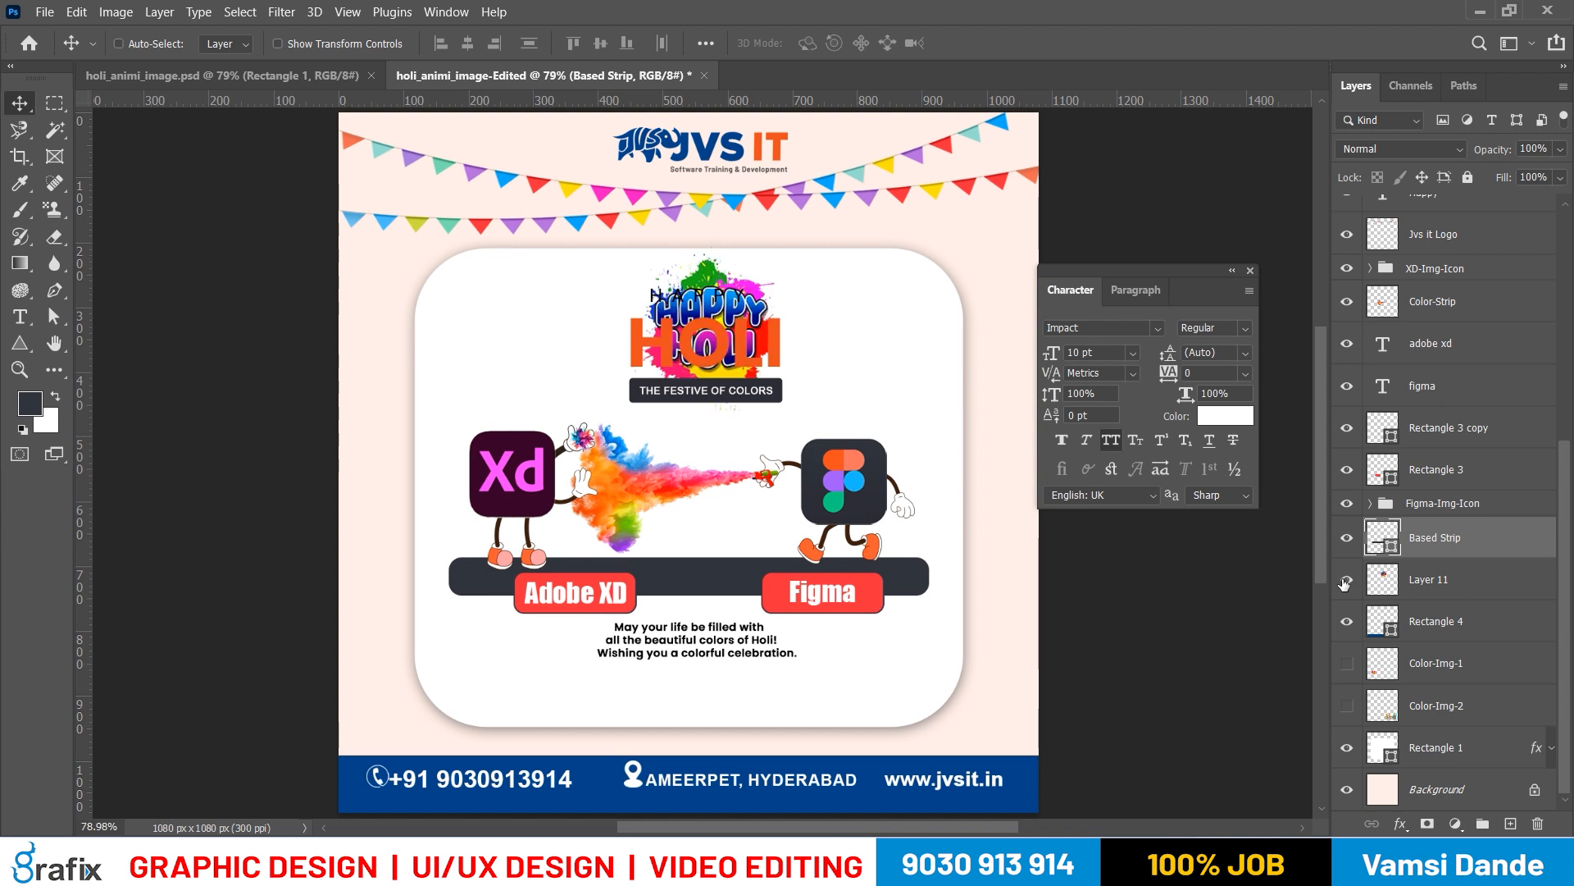
Try to move the Happy Holi splash artwork from behind the HOLI title to the card's right side, and undo the move
right_click(773, 334)
click(781, 343)
drag(777, 342, 931, 325)
key(ctrl+z)
right_click(703, 271)
click(738, 280)
drag(715, 285, 961, 305)
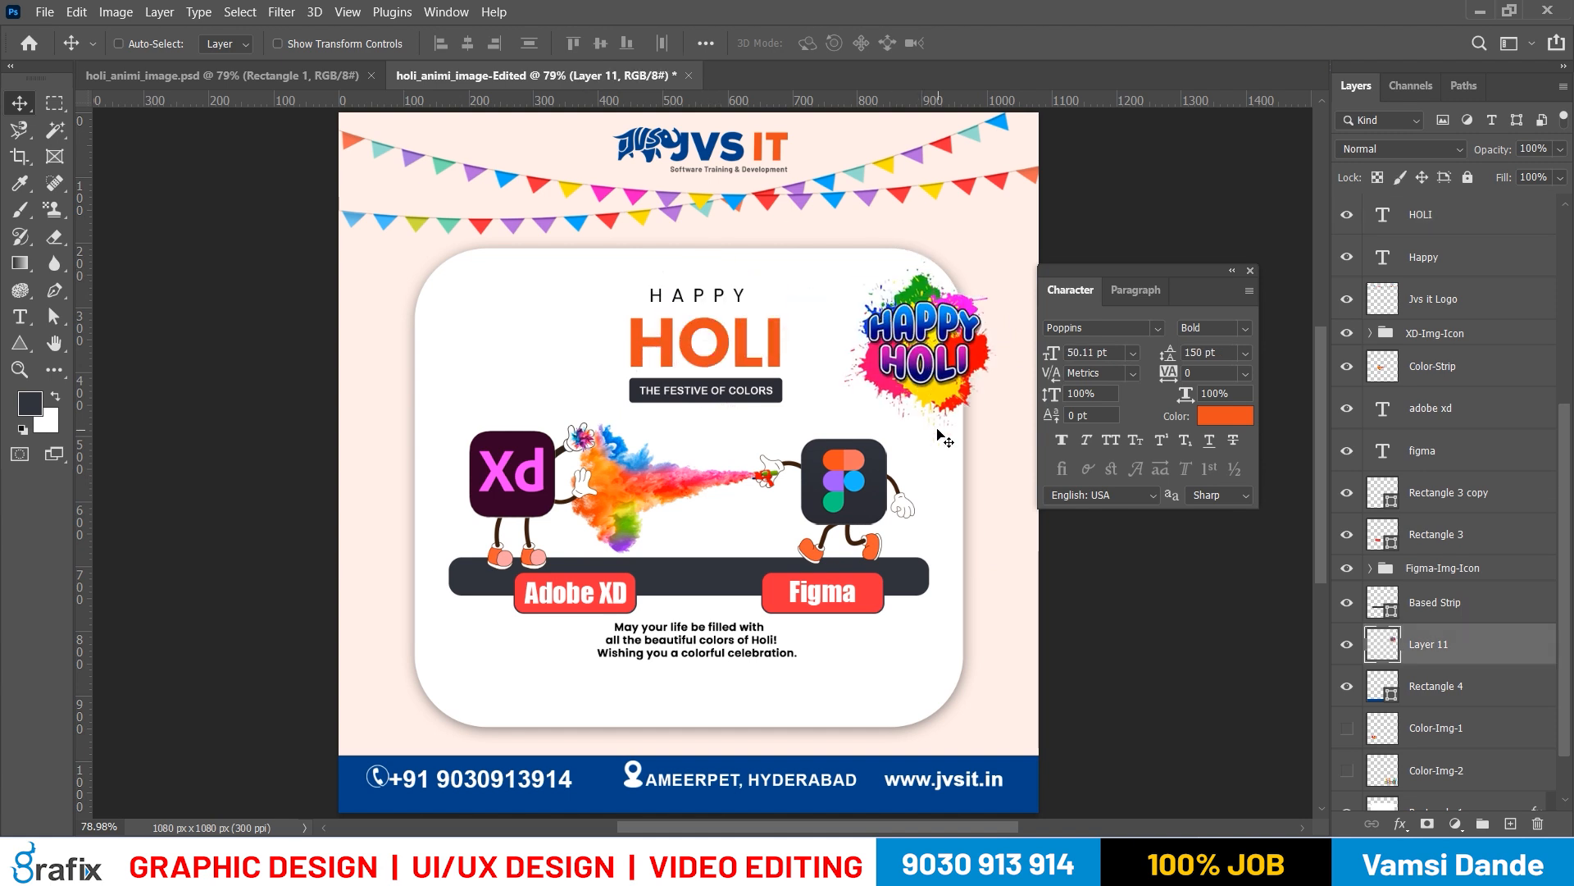
key(ctrl+z)
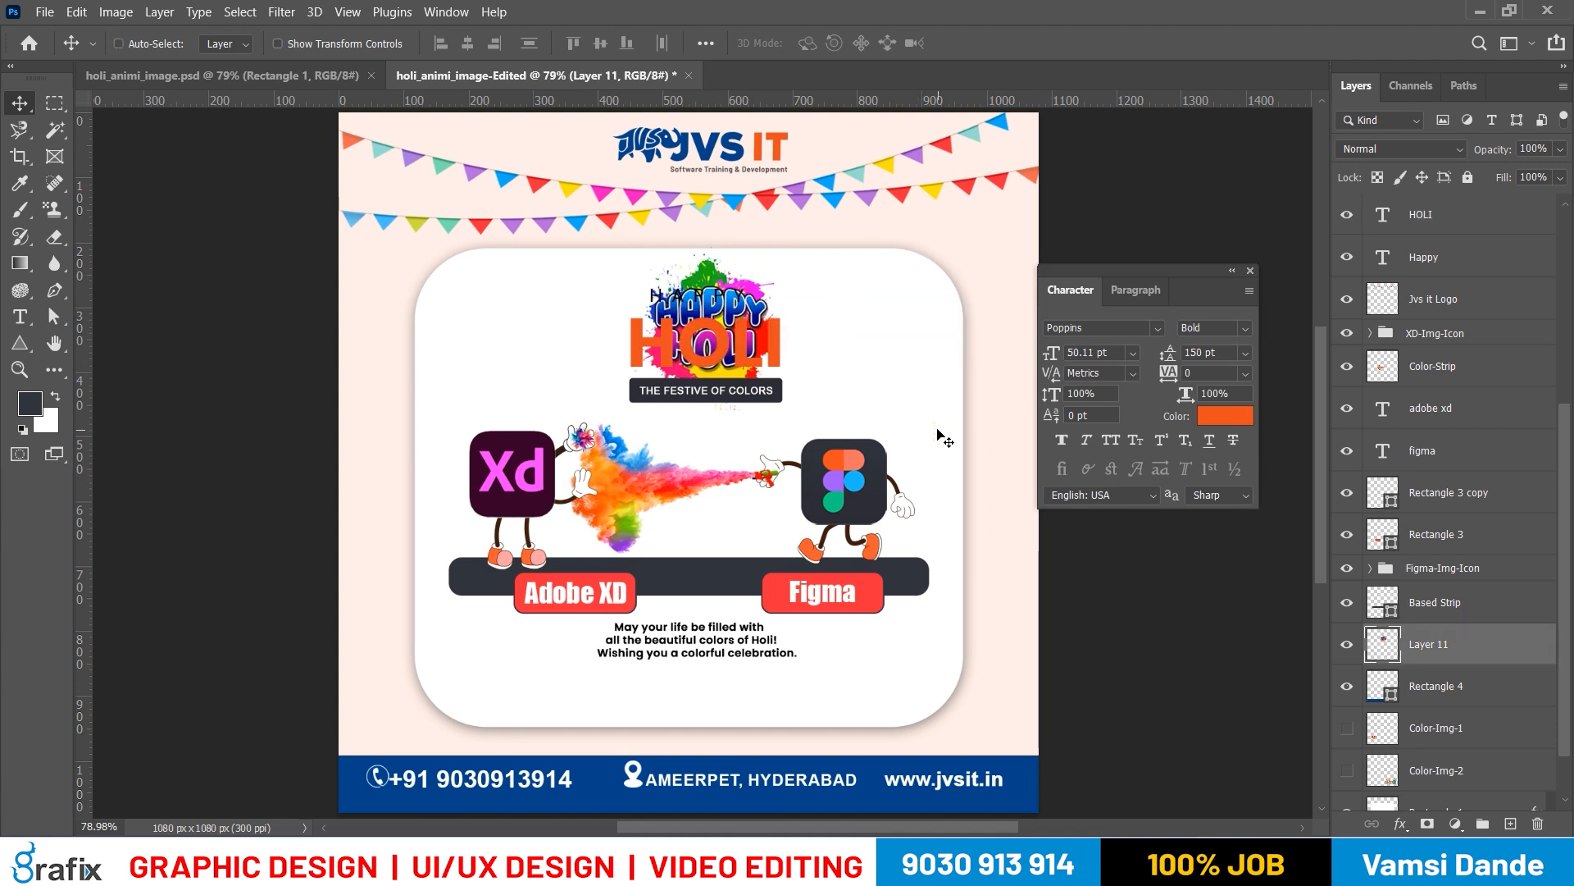
key(ctrl+z)
key(ctrl+shift+z)
Move the Layer 11 splash artwork to the card's upper-right corner and send it behind the Rectangle 1 card
right_click(704, 268)
click(729, 296)
right_click(711, 277)
click(742, 286)
drag(744, 286, 952, 256)
key(ctrl+bracketleft)
key(ctrl+bracketleft)
key(ctrl+bracketleft)
key(ctrl+bracketleft)
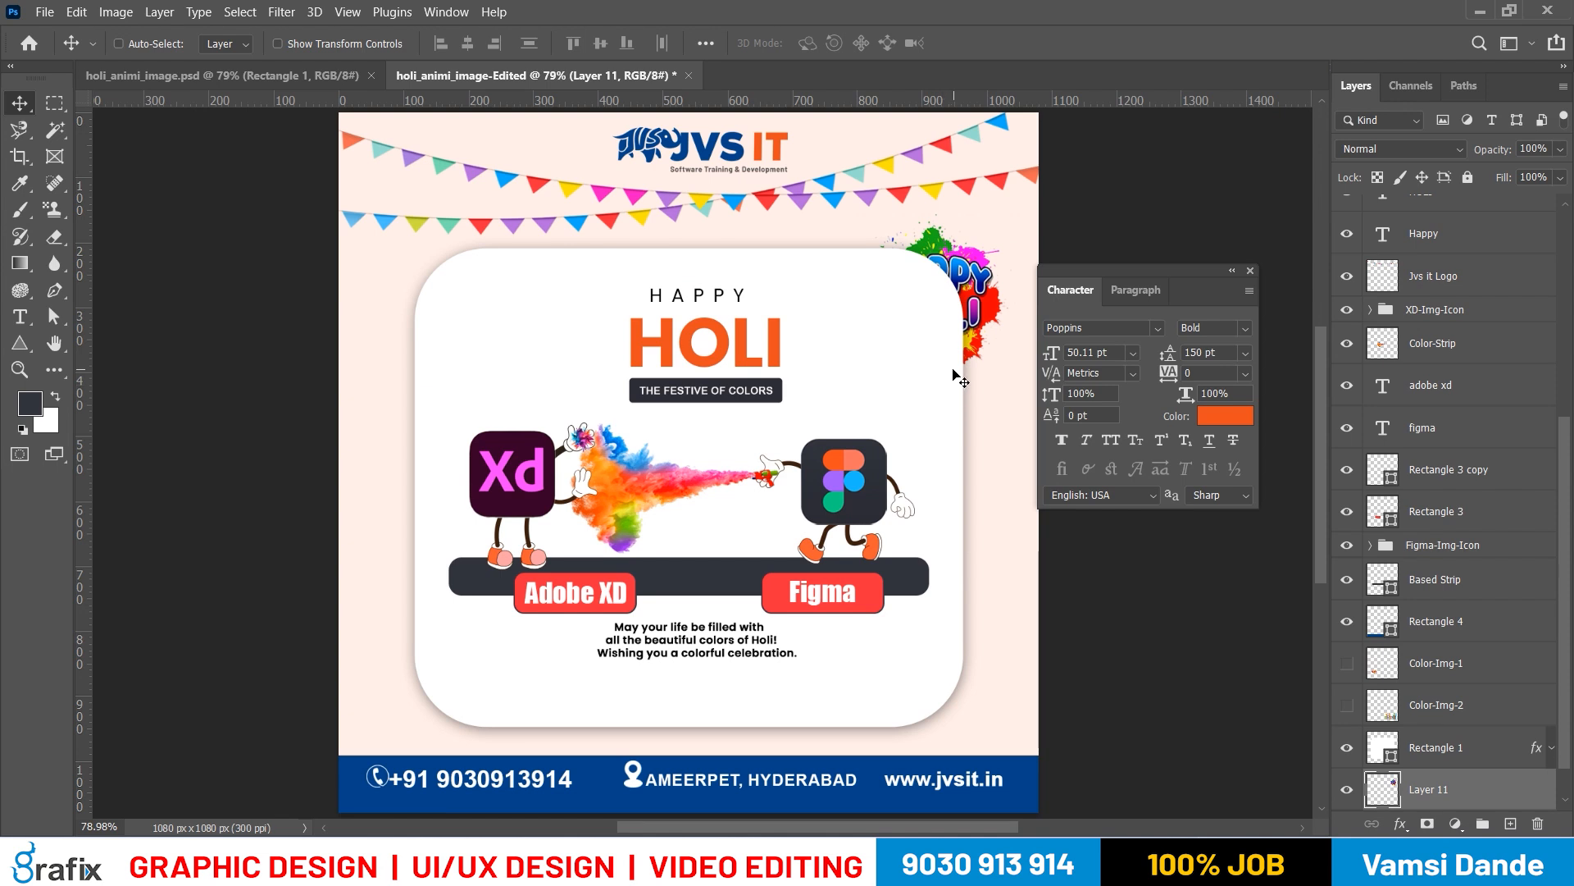
Switch to Google Chrome and search Google Images for holi splash png
key(alt+Tab)
key(alt+Tab)
key(alt+Tab)
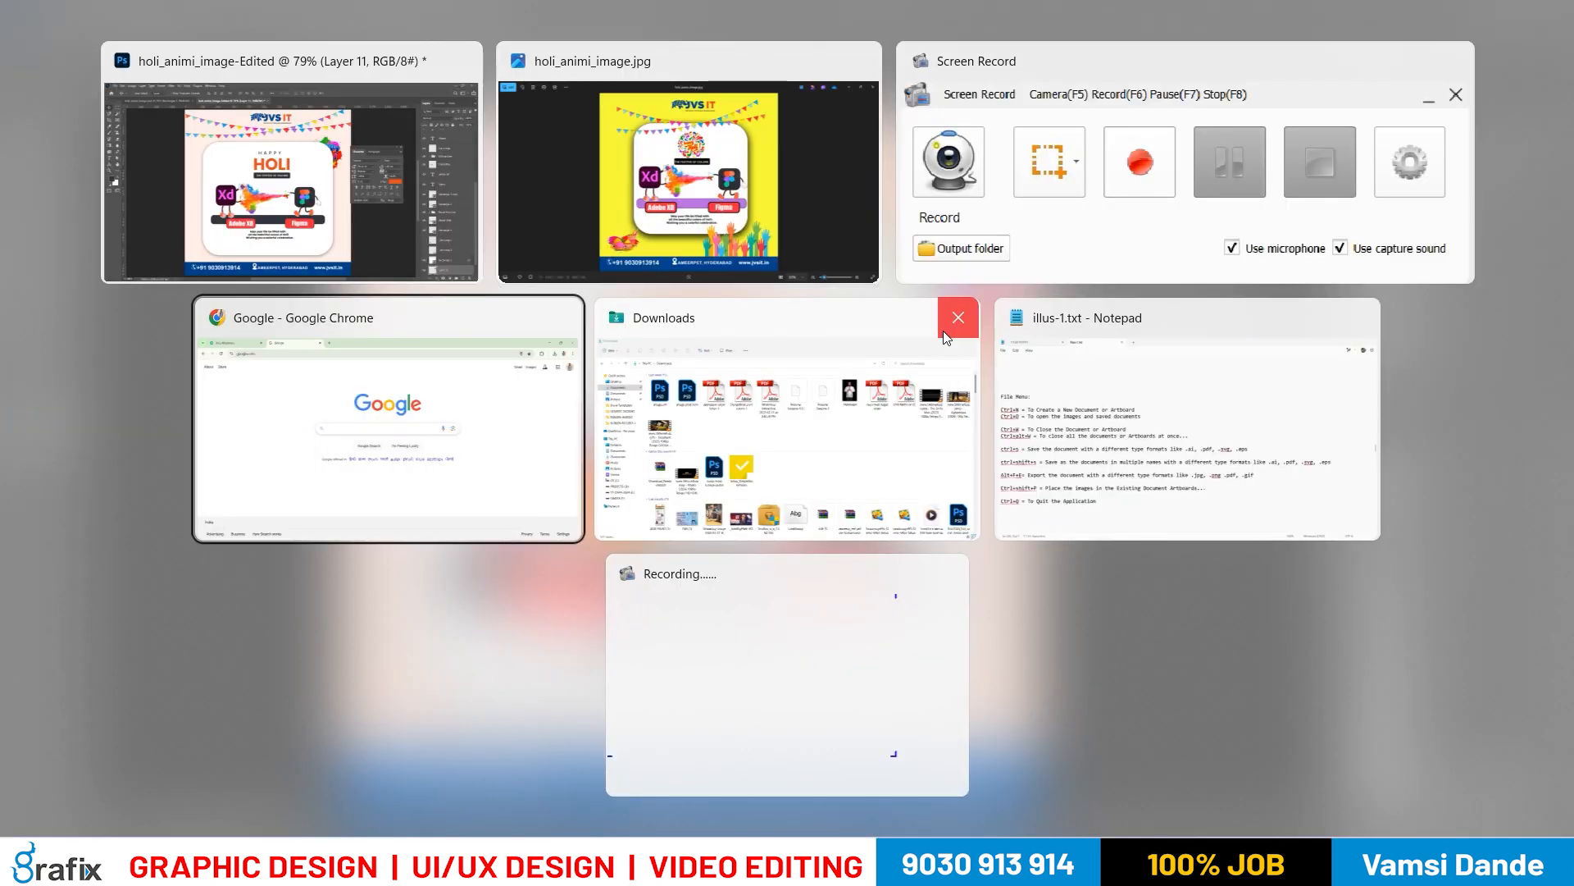
text(g)
key(BackSpace)
text(holi spla)
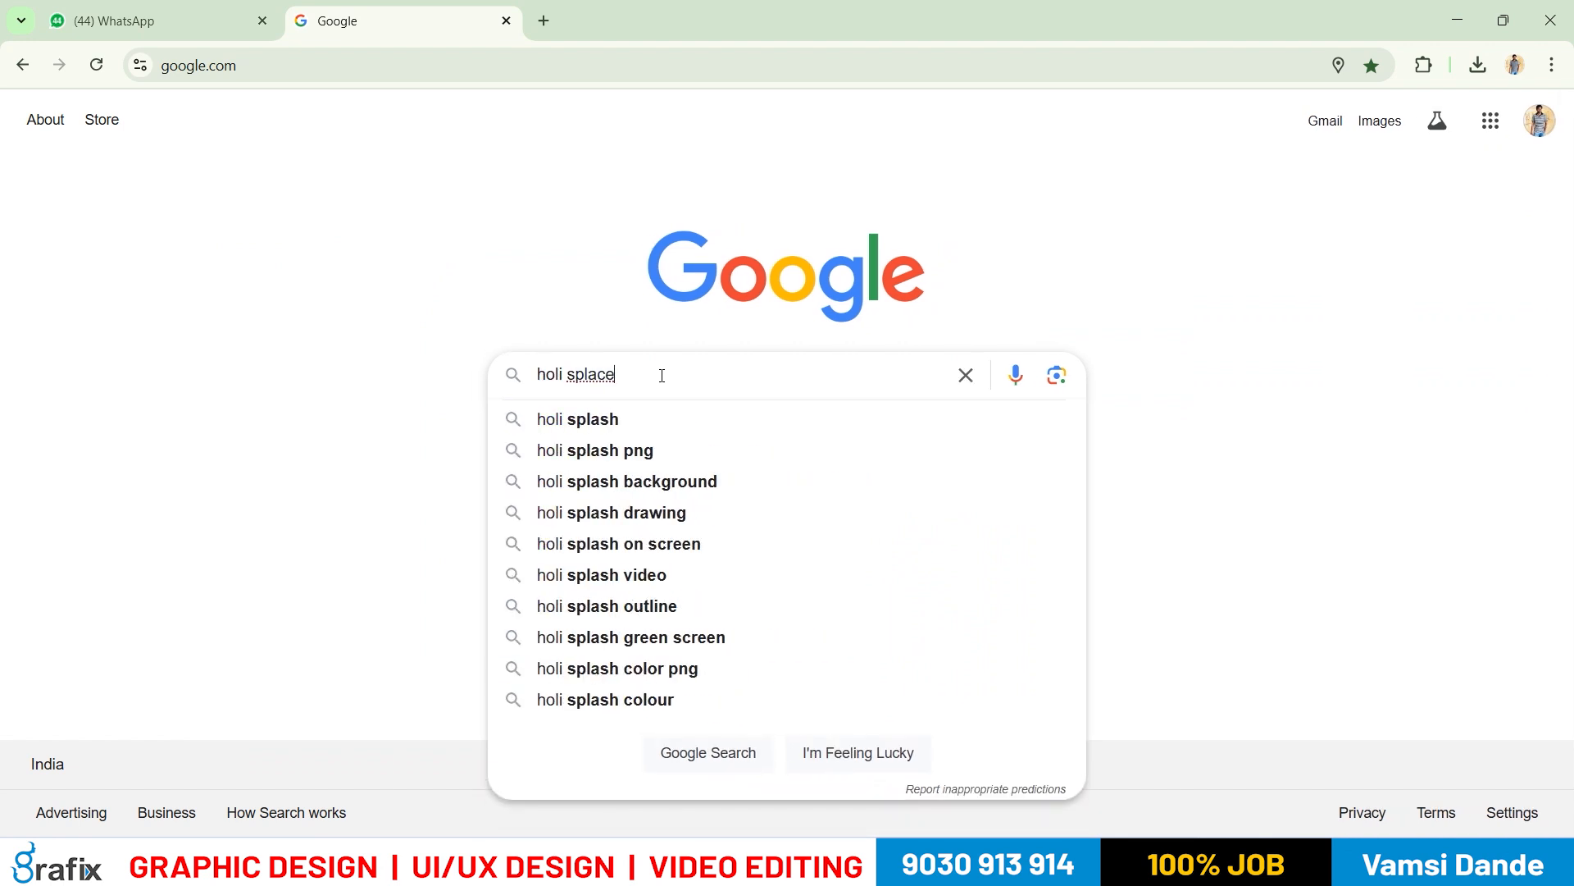
text(hes)
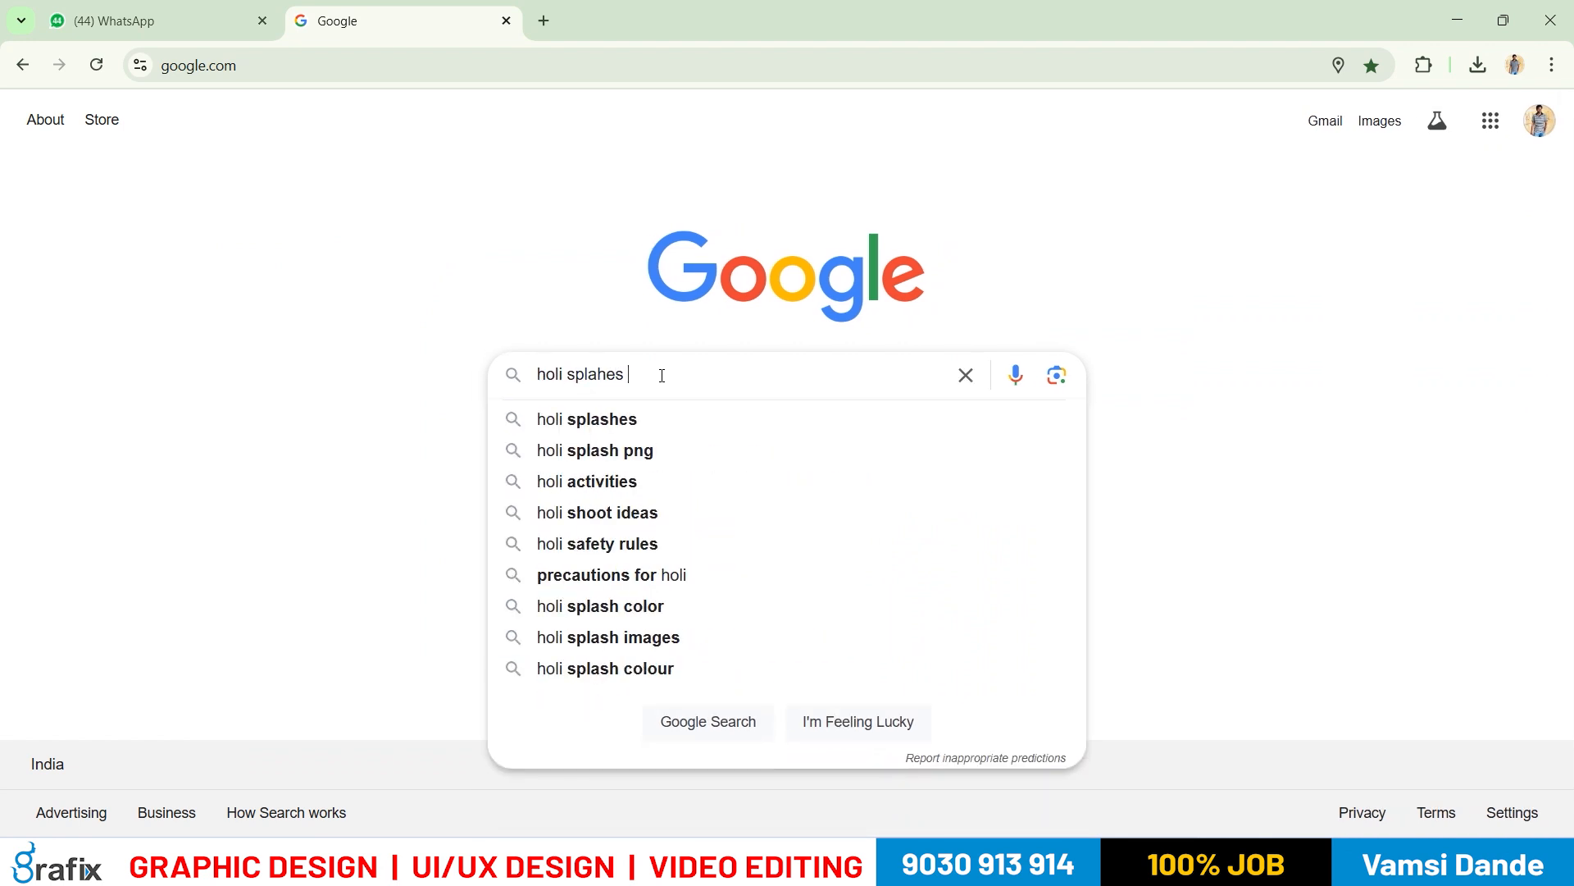
key(Down)
key(Return)
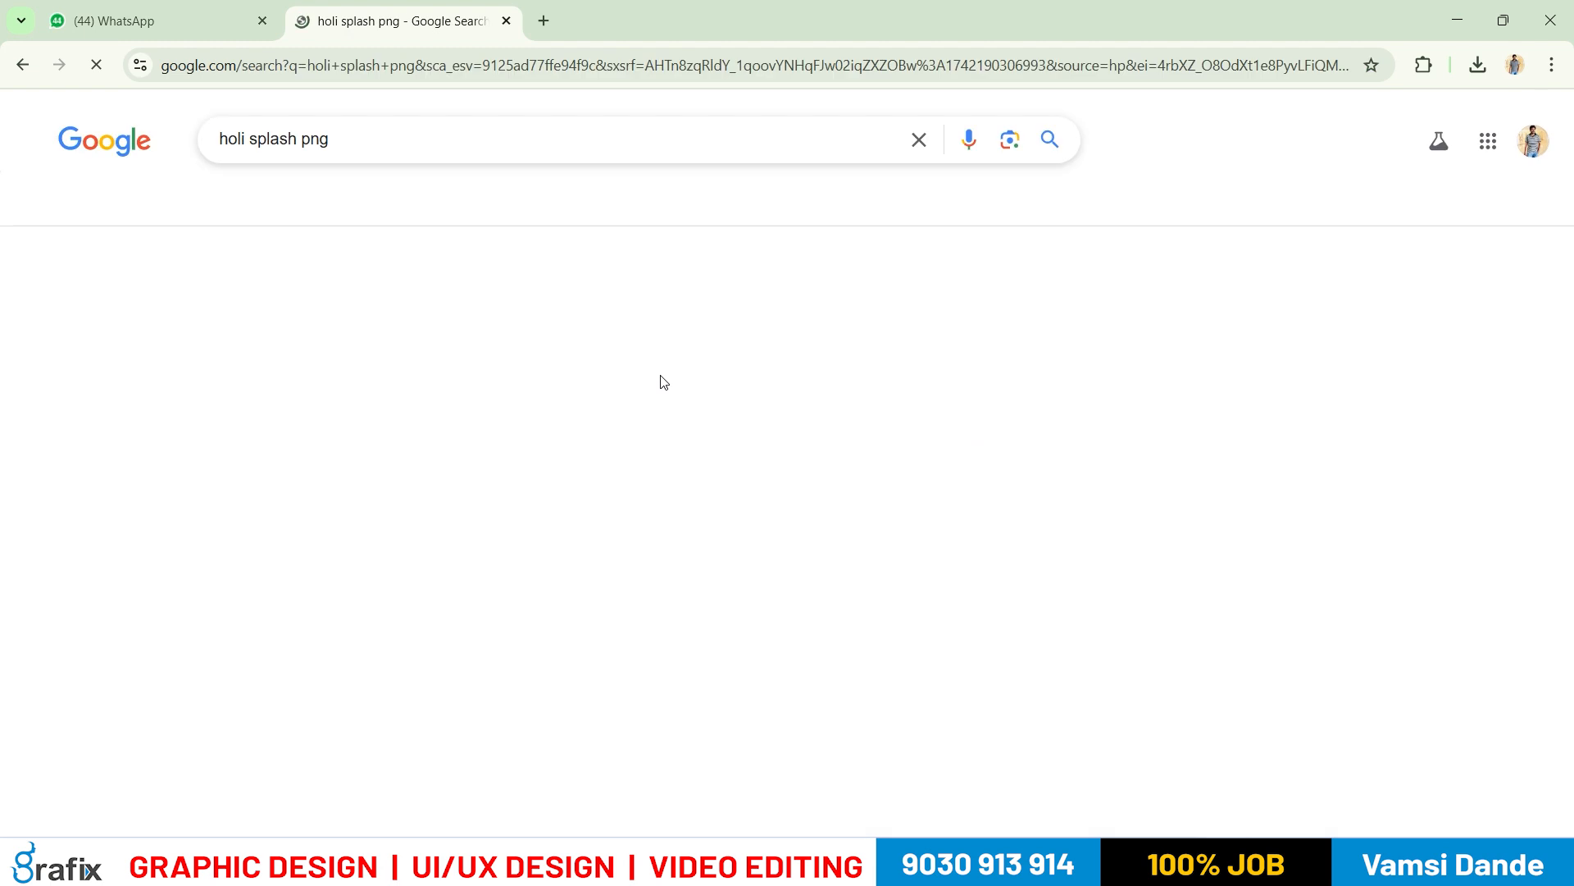
click(266, 219)
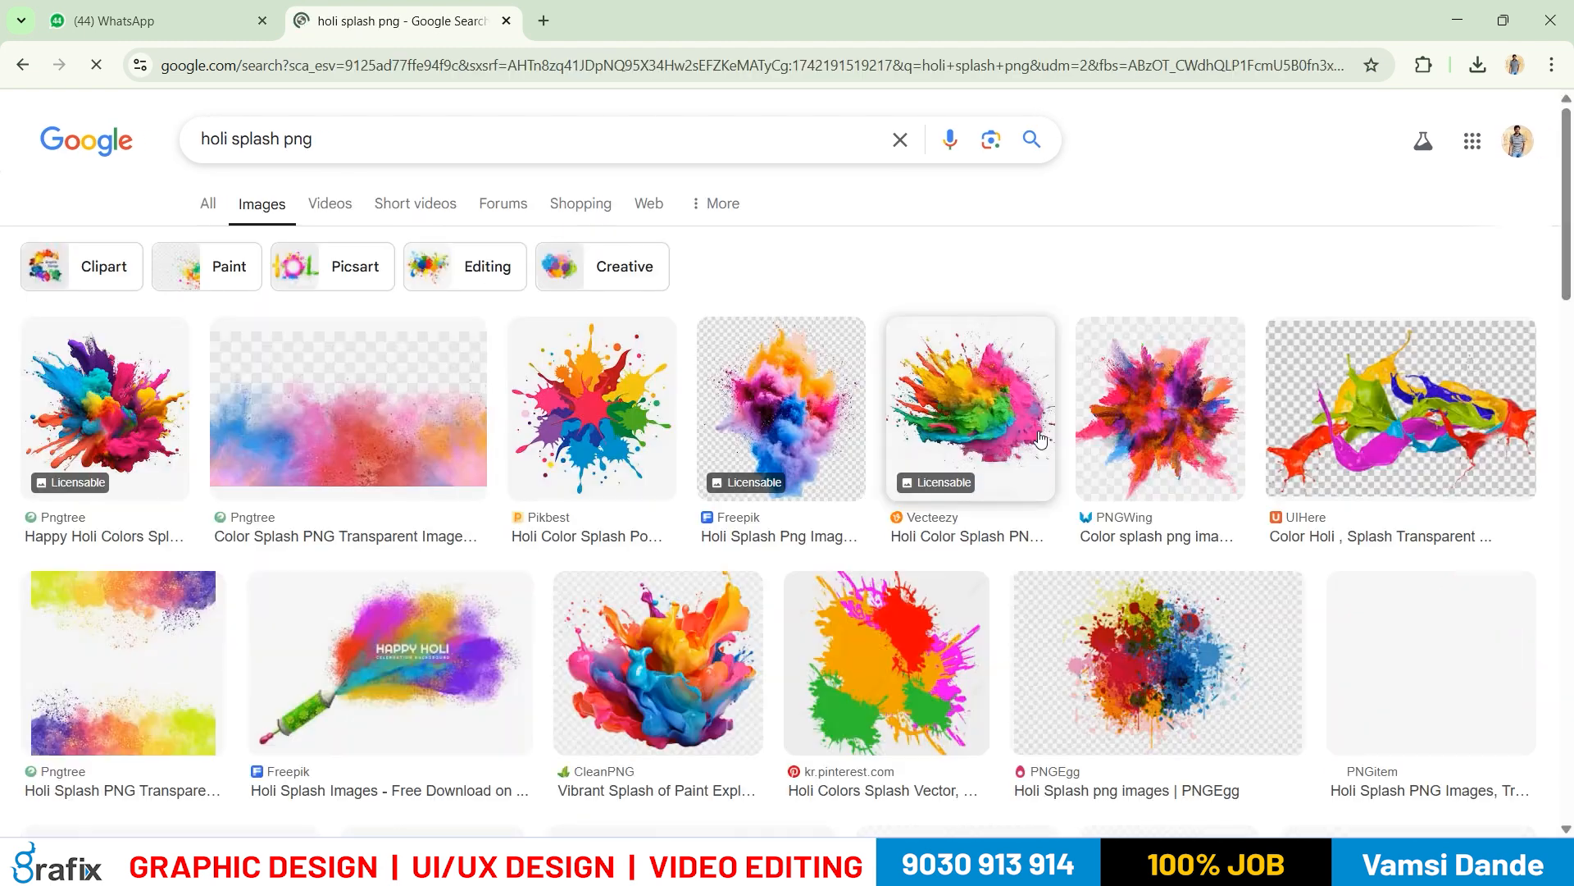
Open the Rose Png powder splash and the kr.pinterest.com Holi Colors Splash results in separate tabs, and view the latter
scroll(1038, 439, down, 3)
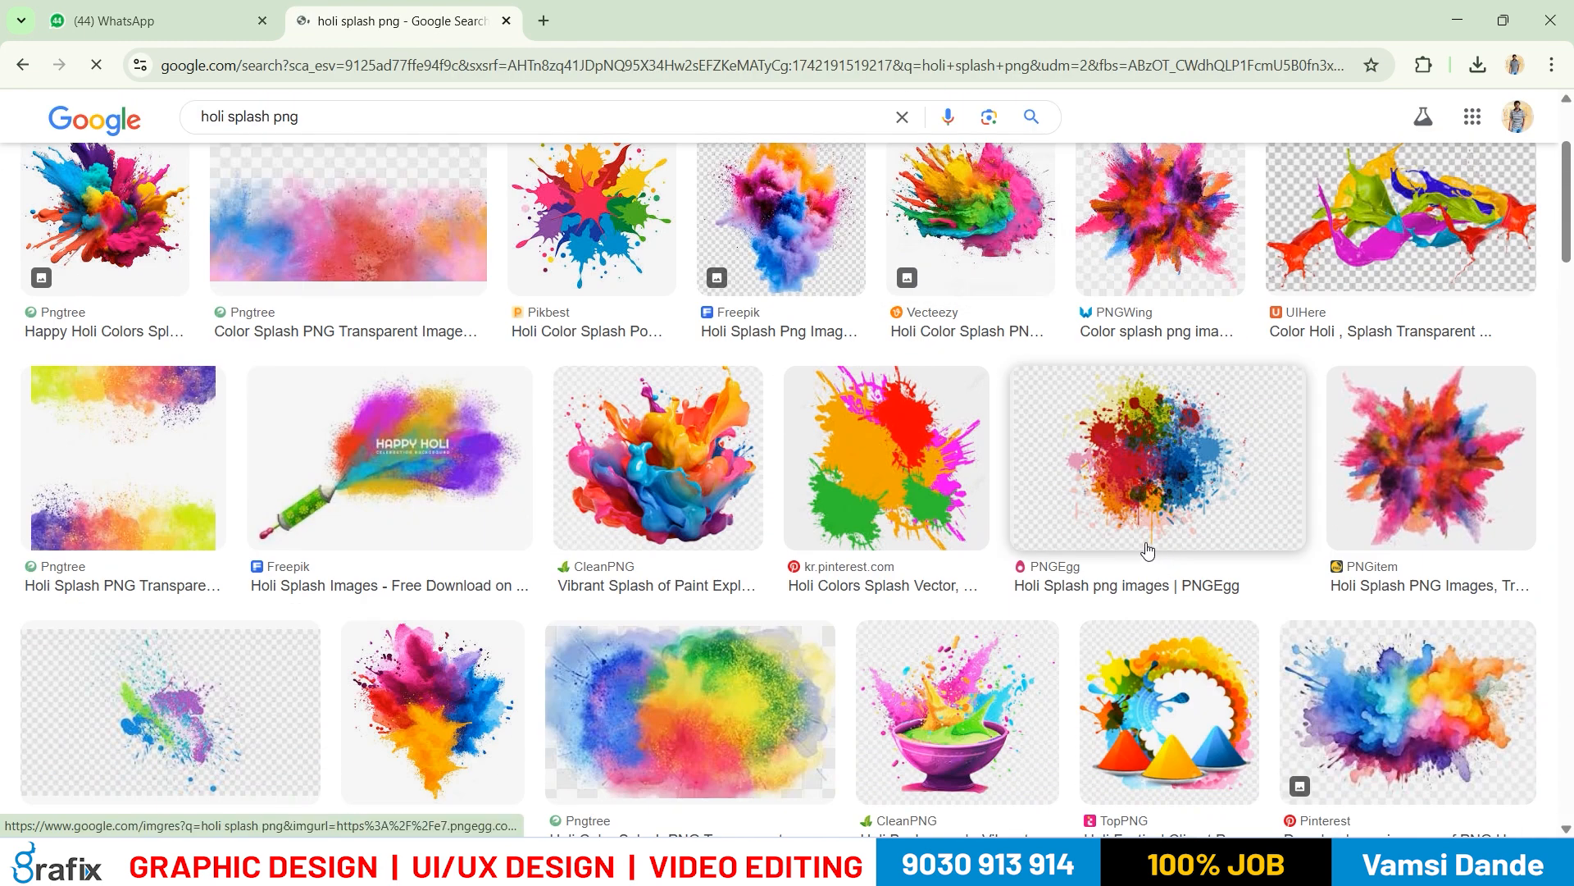
scroll(1366, 578, down, 4)
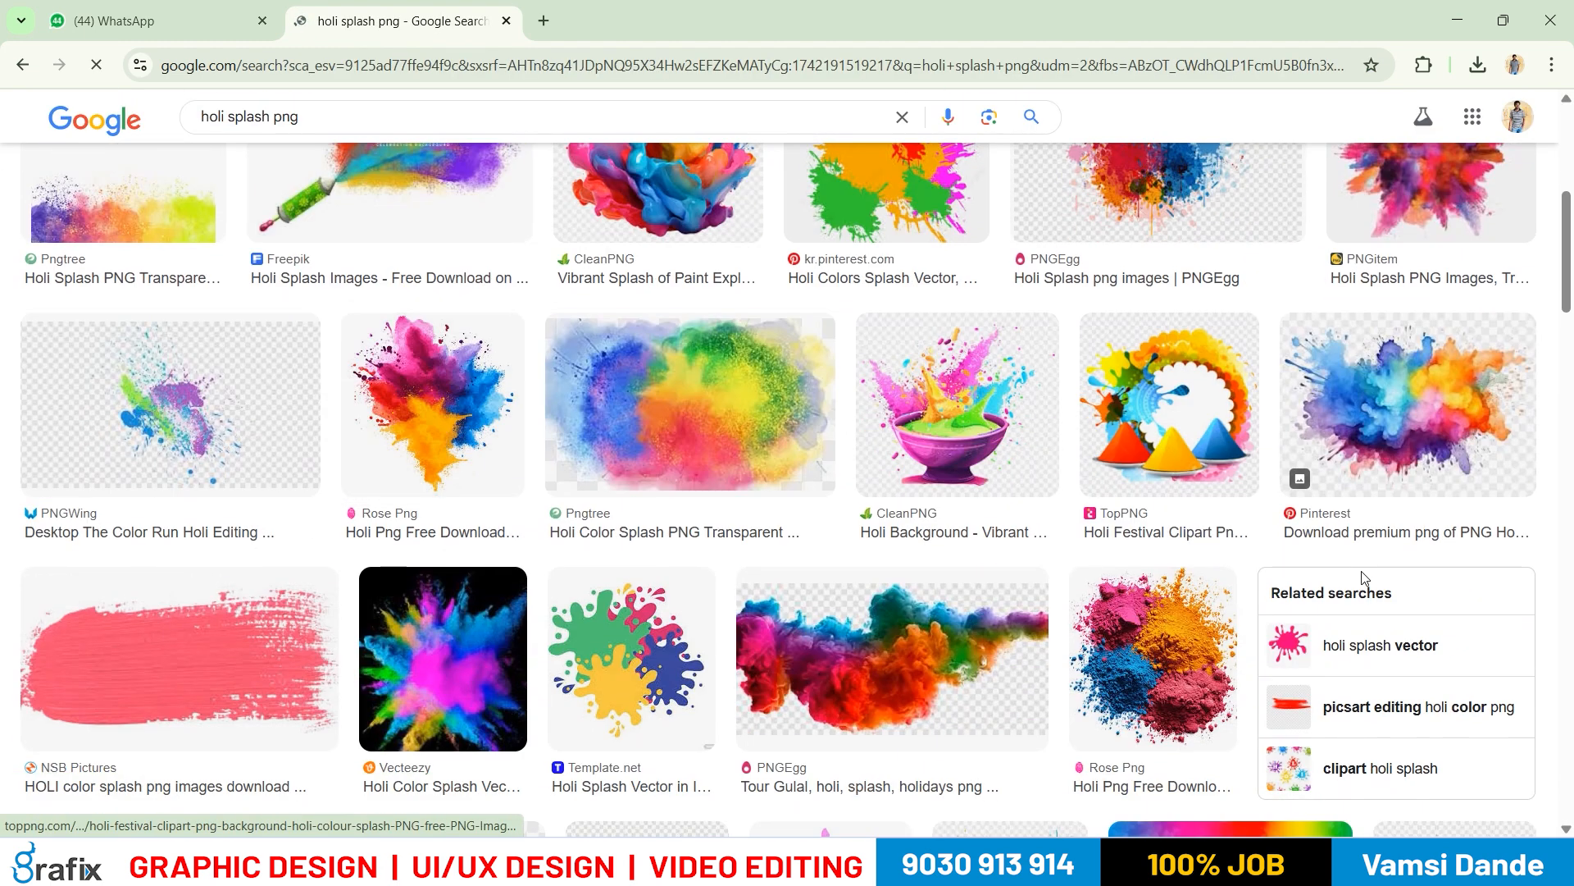
middle_click(463, 466)
scroll(738, 652, up, 7)
middle_click(893, 611)
click(912, 22)
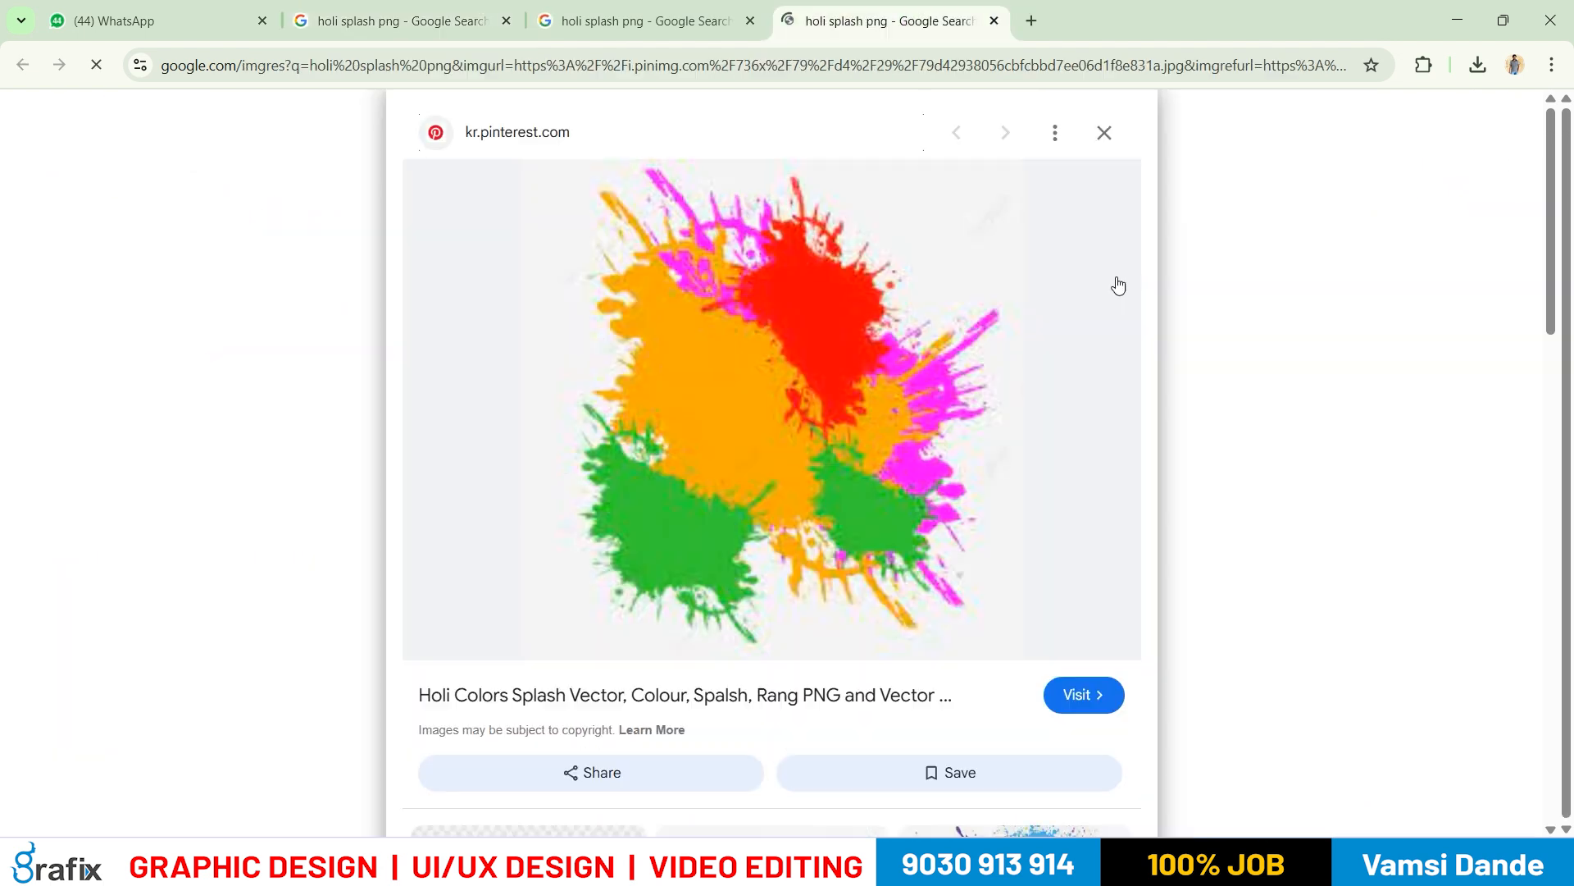
View the Holi Colors Splash image on its own in a new tab and close that tab
right_click(724, 344)
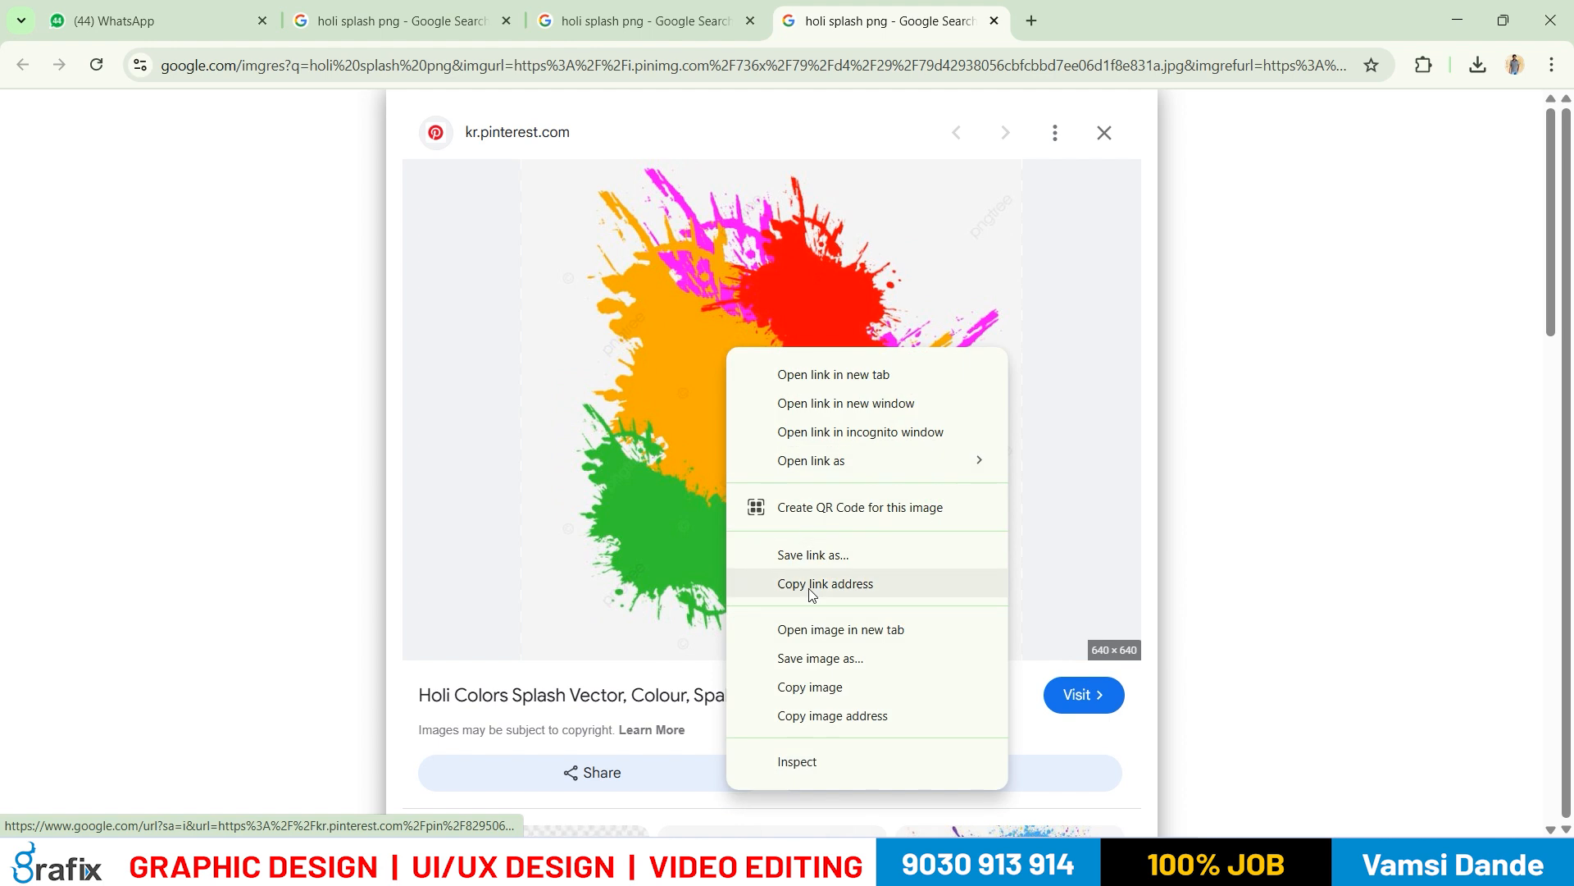
click(787, 628)
click(1089, 22)
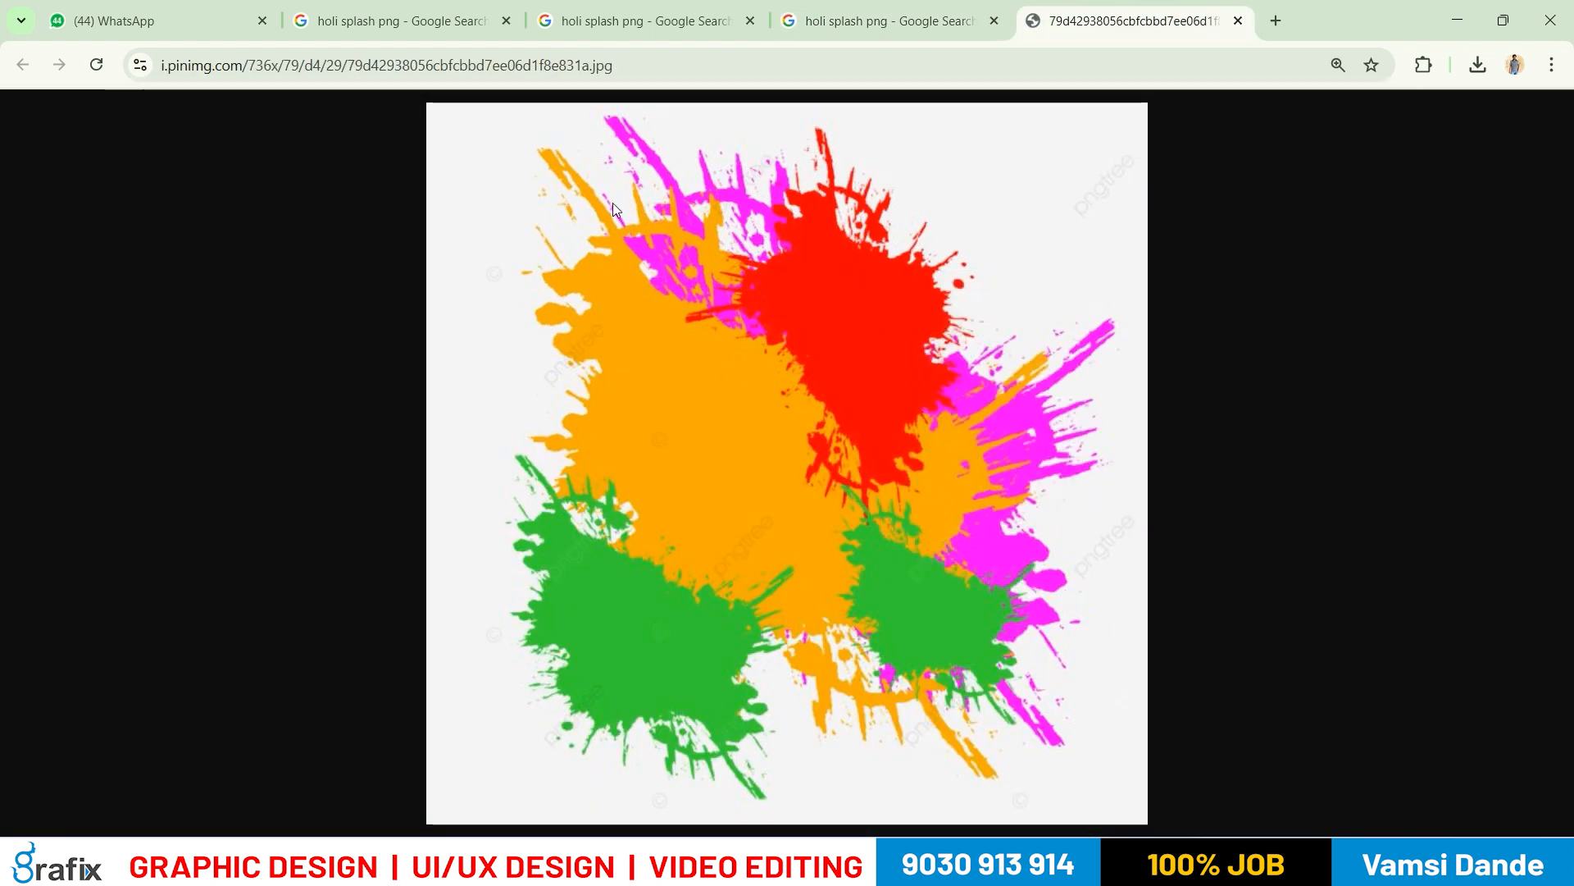
key(ctrl+w)
Visit the Pinterest page of the Holi Colors Splash image and open its linked source site
click(1100, 696)
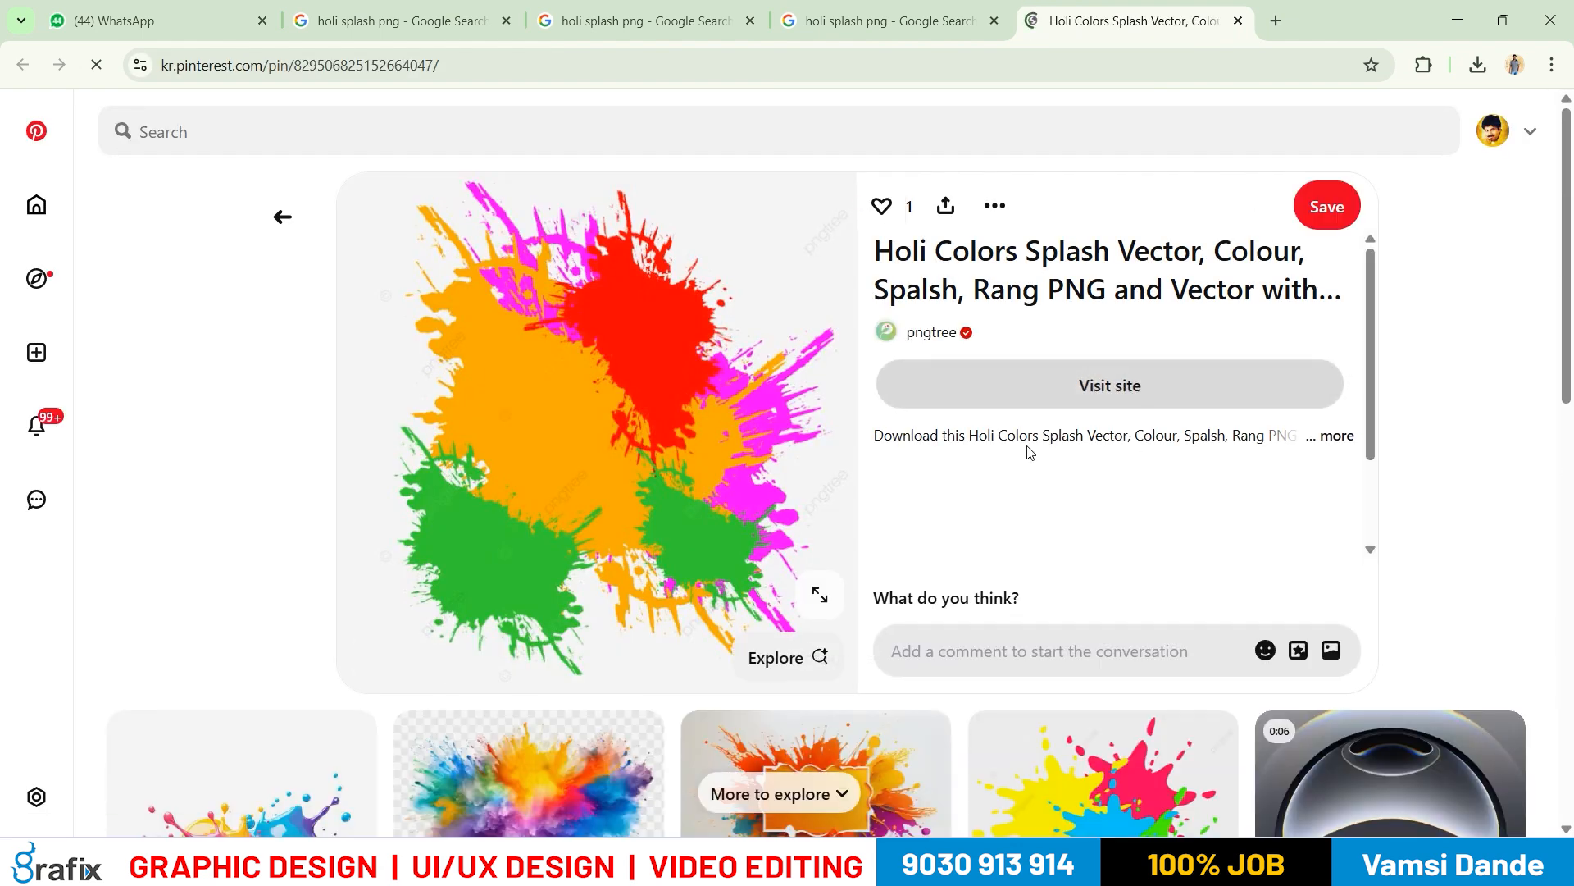
click(1008, 450)
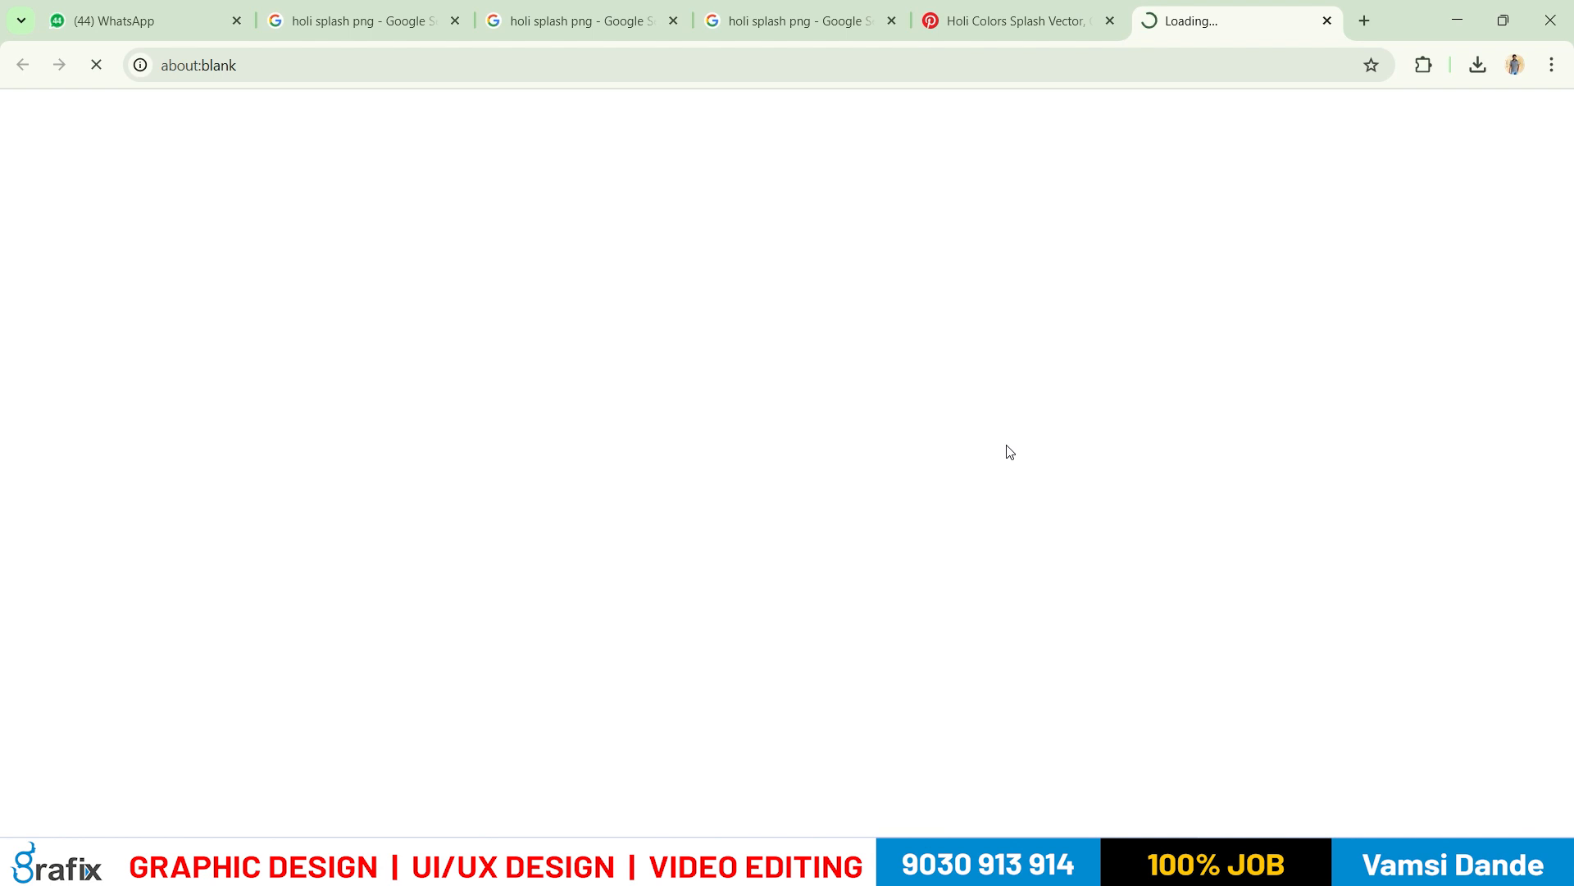
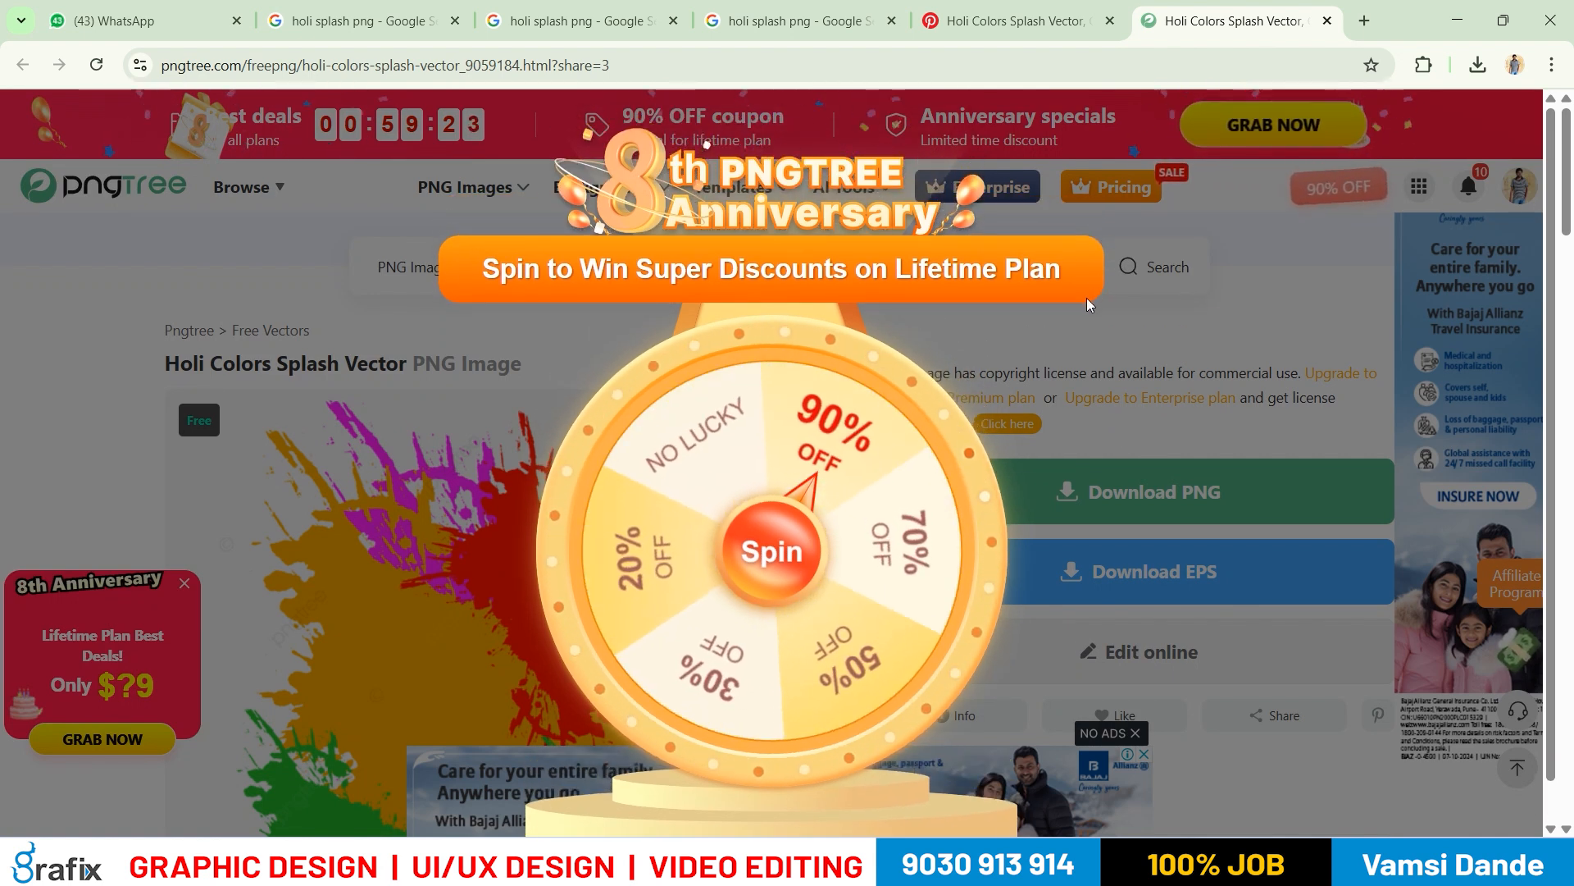
Dismiss the anniversary offers and download the Holi Colors Splash Vector PNG with the free plan's Relax Download
click(1020, 251)
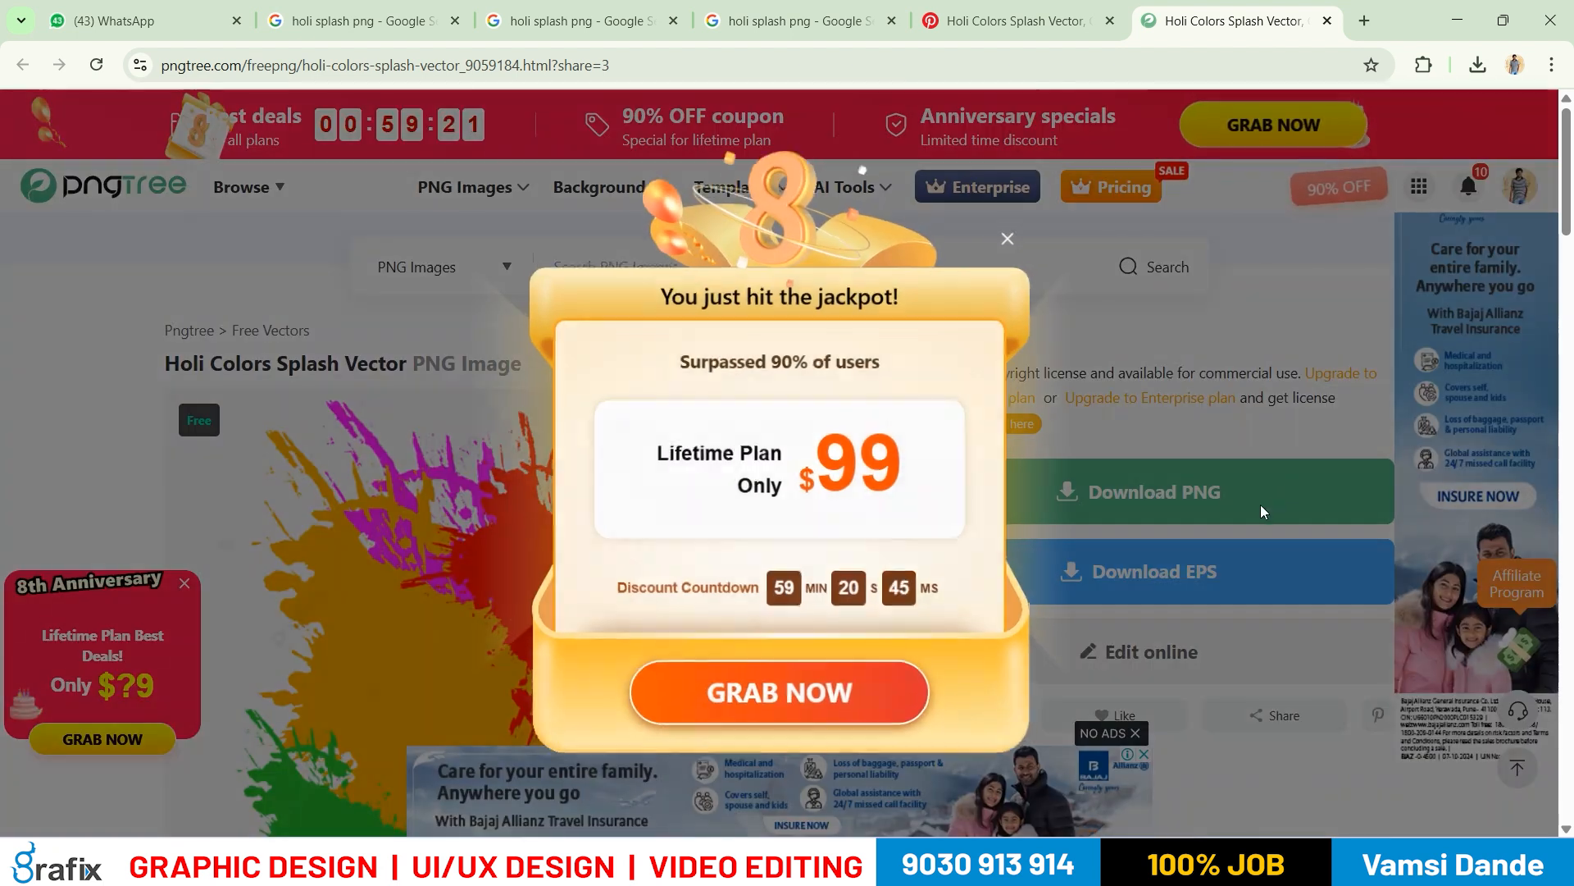
click(1013, 236)
click(1217, 492)
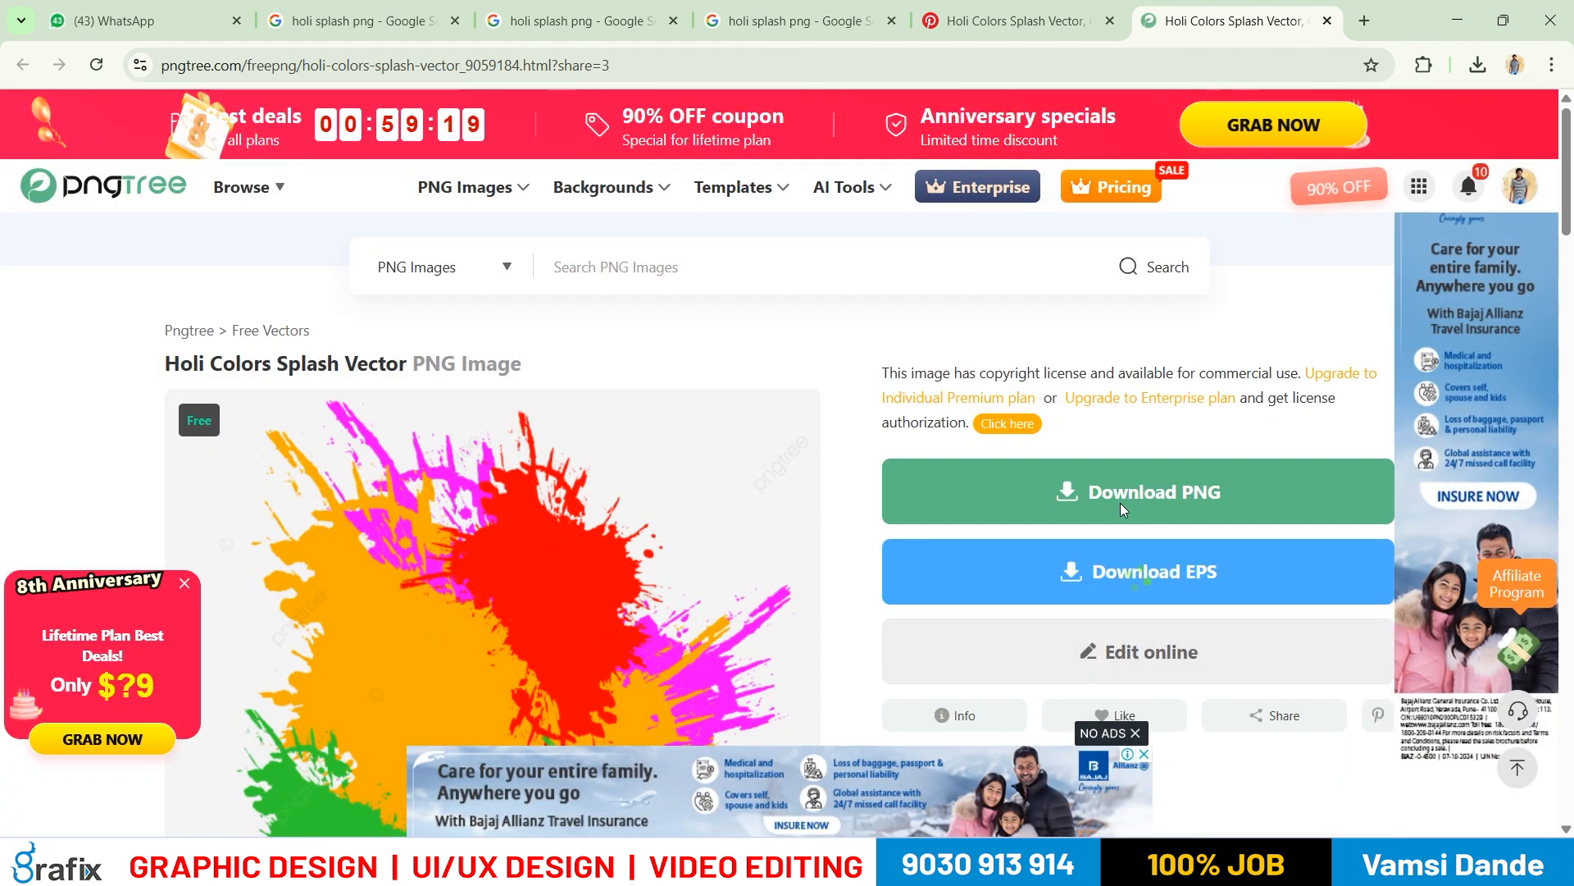
click(545, 451)
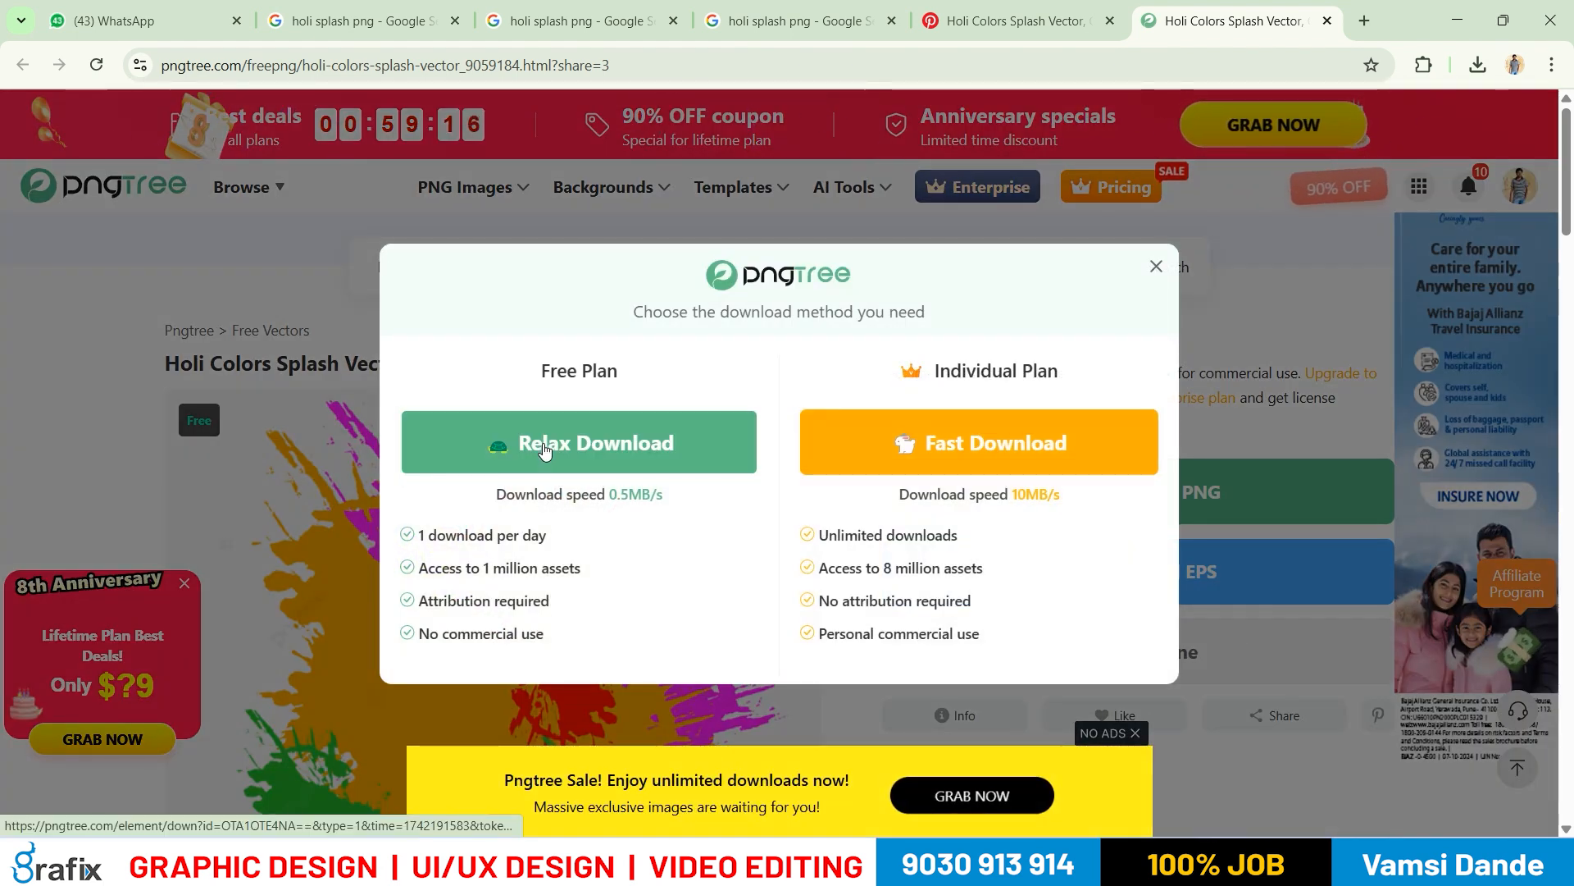
click(575, 461)
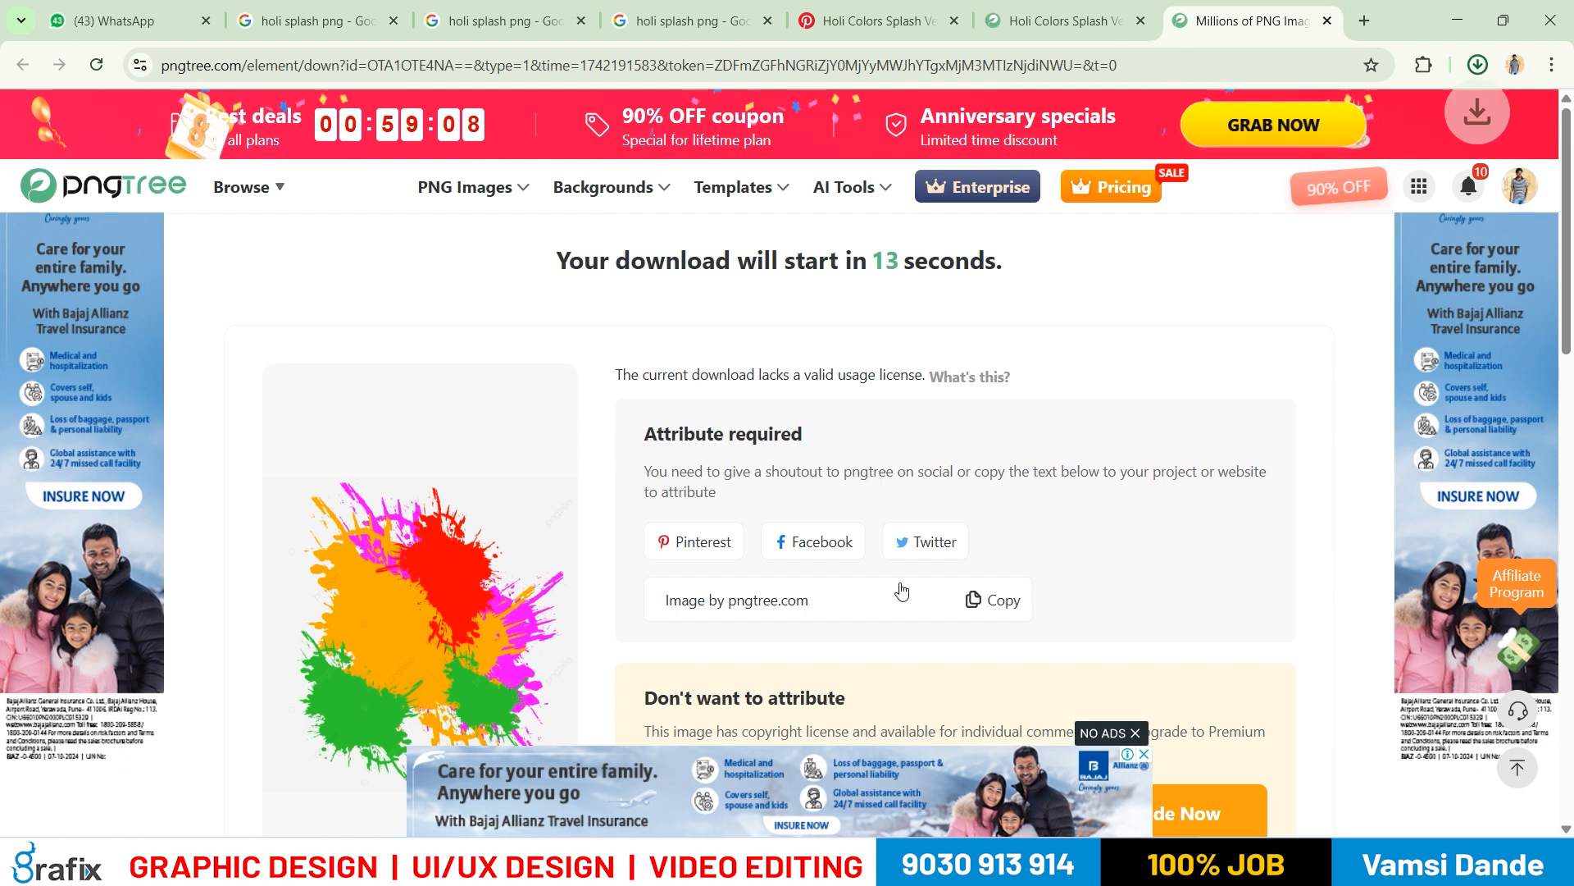
Open the downloaded Pngtree Holi colors splash PNG from the Downloads folder in Photoshop as its own document
click(1427, 115)
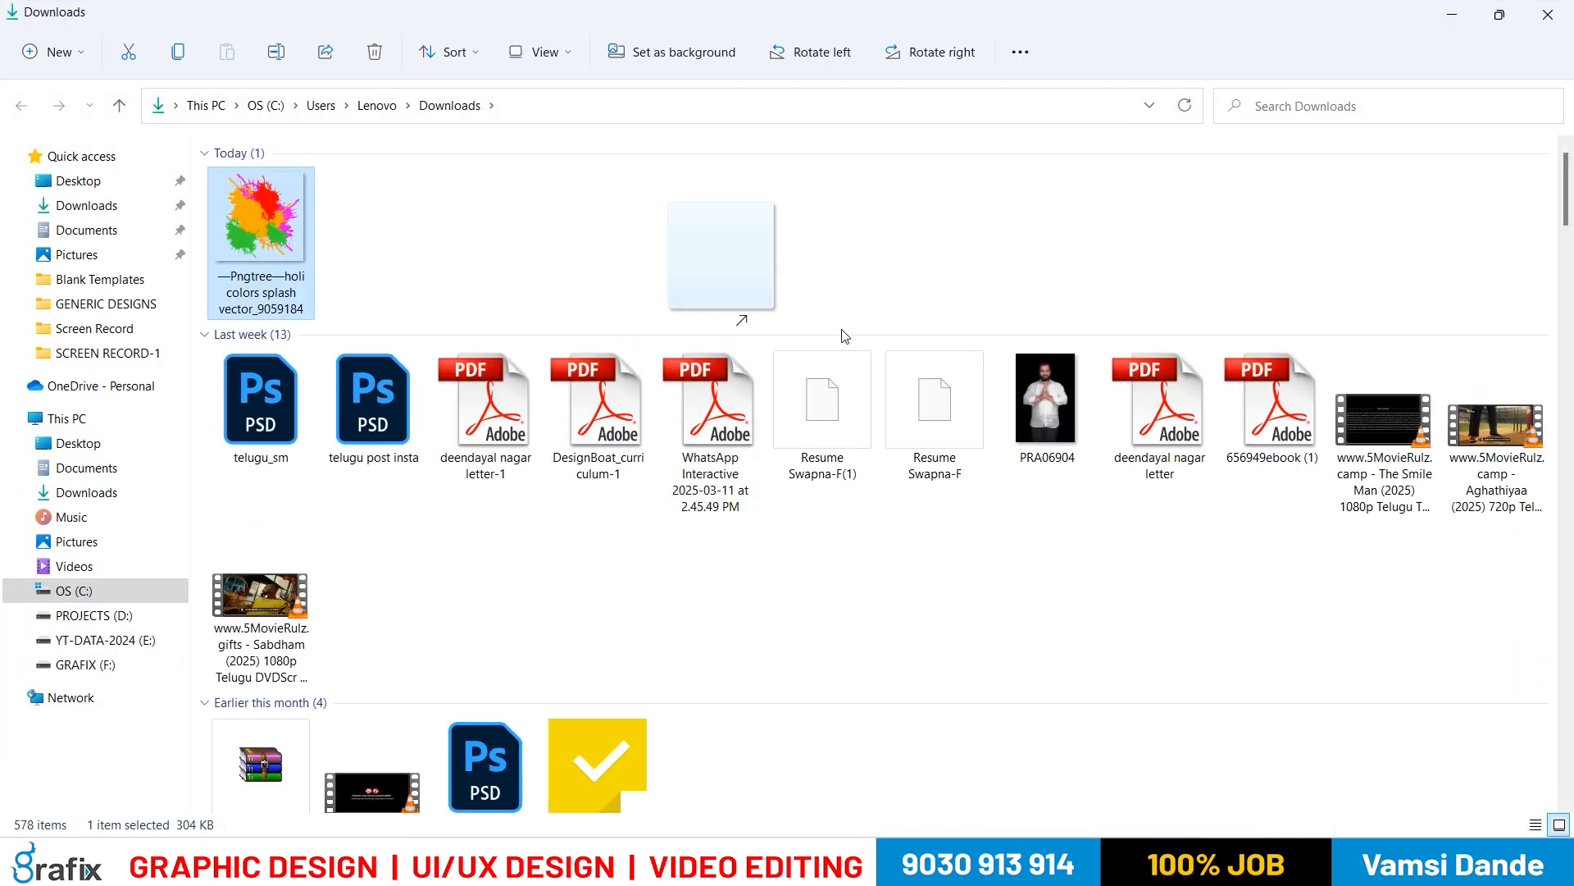
key(super+Tab)
key(alt+Tab)
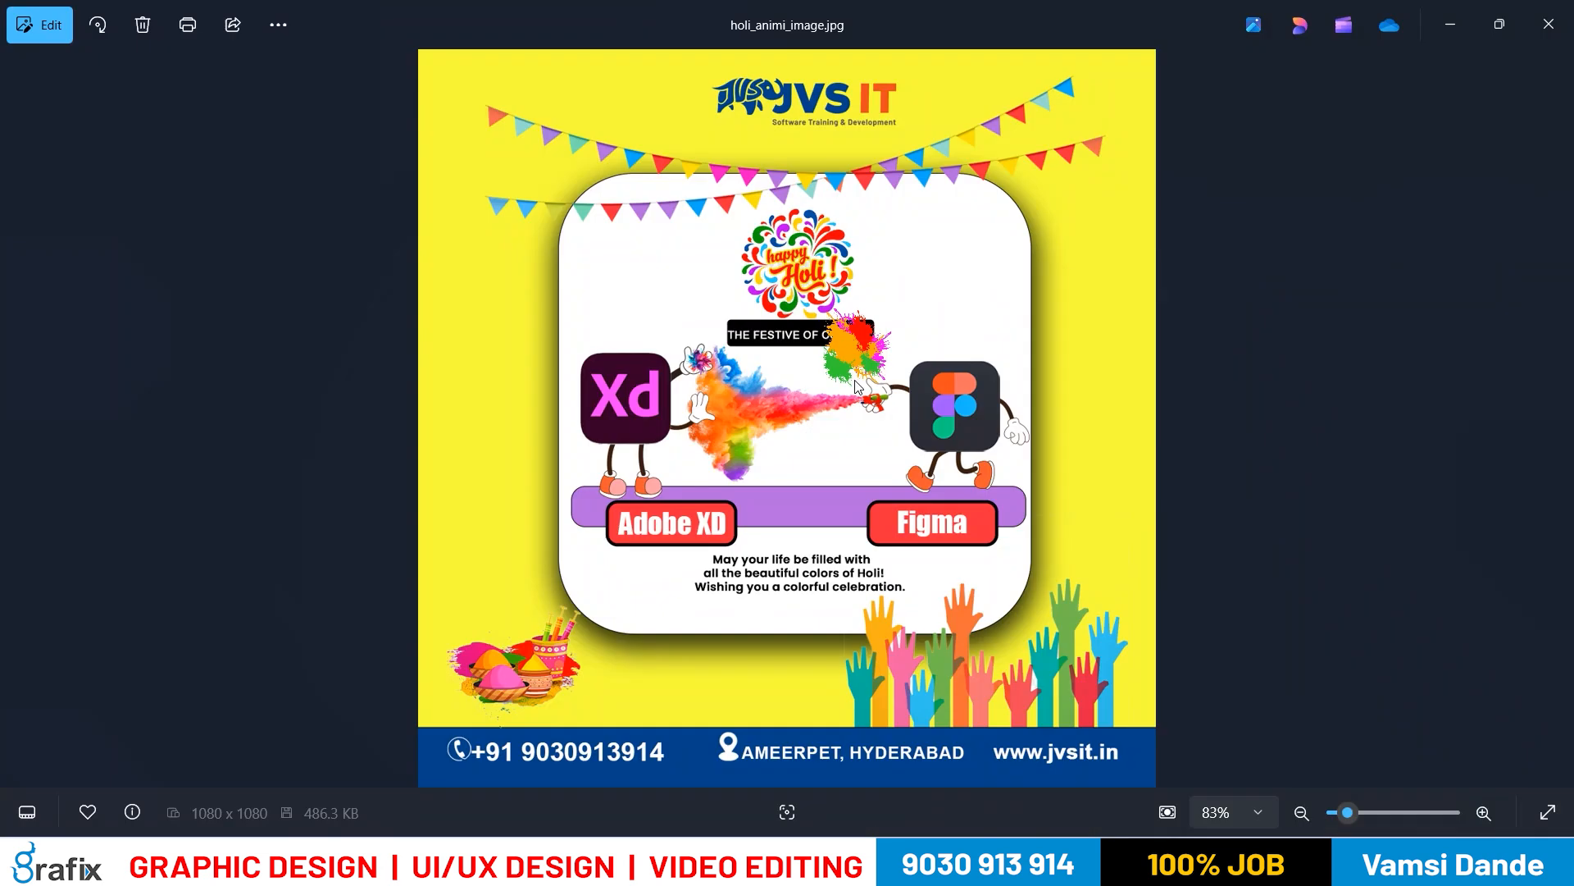
key(alt+Tab)
key(alt+Tab)
key(alt+Tab)
drag(857, 385, 976, 78)
View the splash image at 100% and copy it into the holi_animi_image-Edited poster, behind the white card
drag(744, 394, 675, 371)
key(ctrl+z)
ctrl+right_click(696, 364)
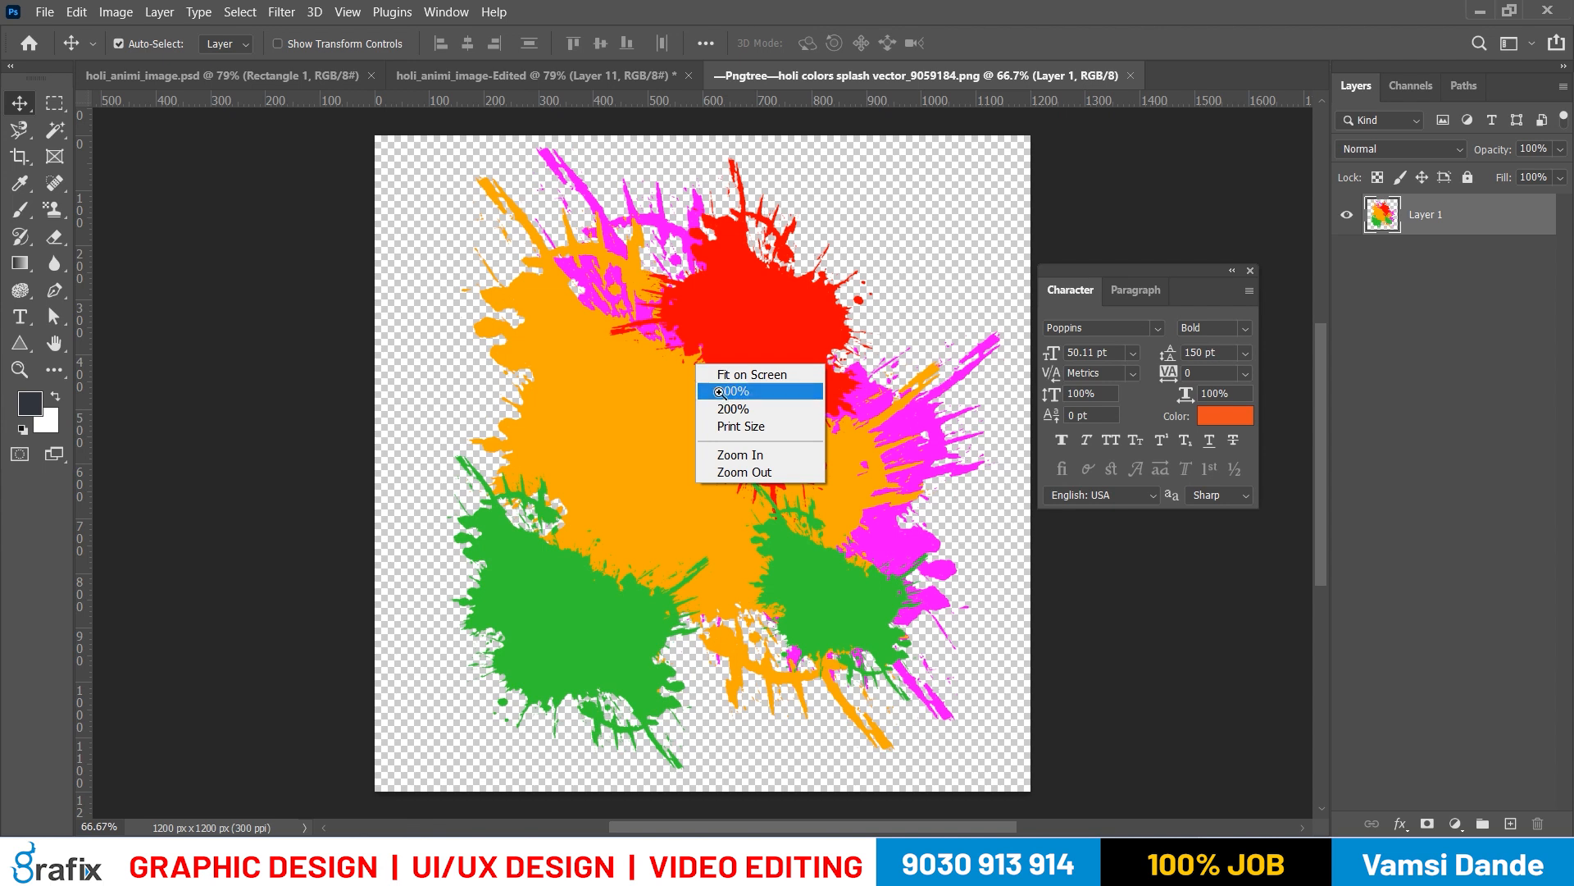
click(722, 391)
drag(766, 309, 966, 407)
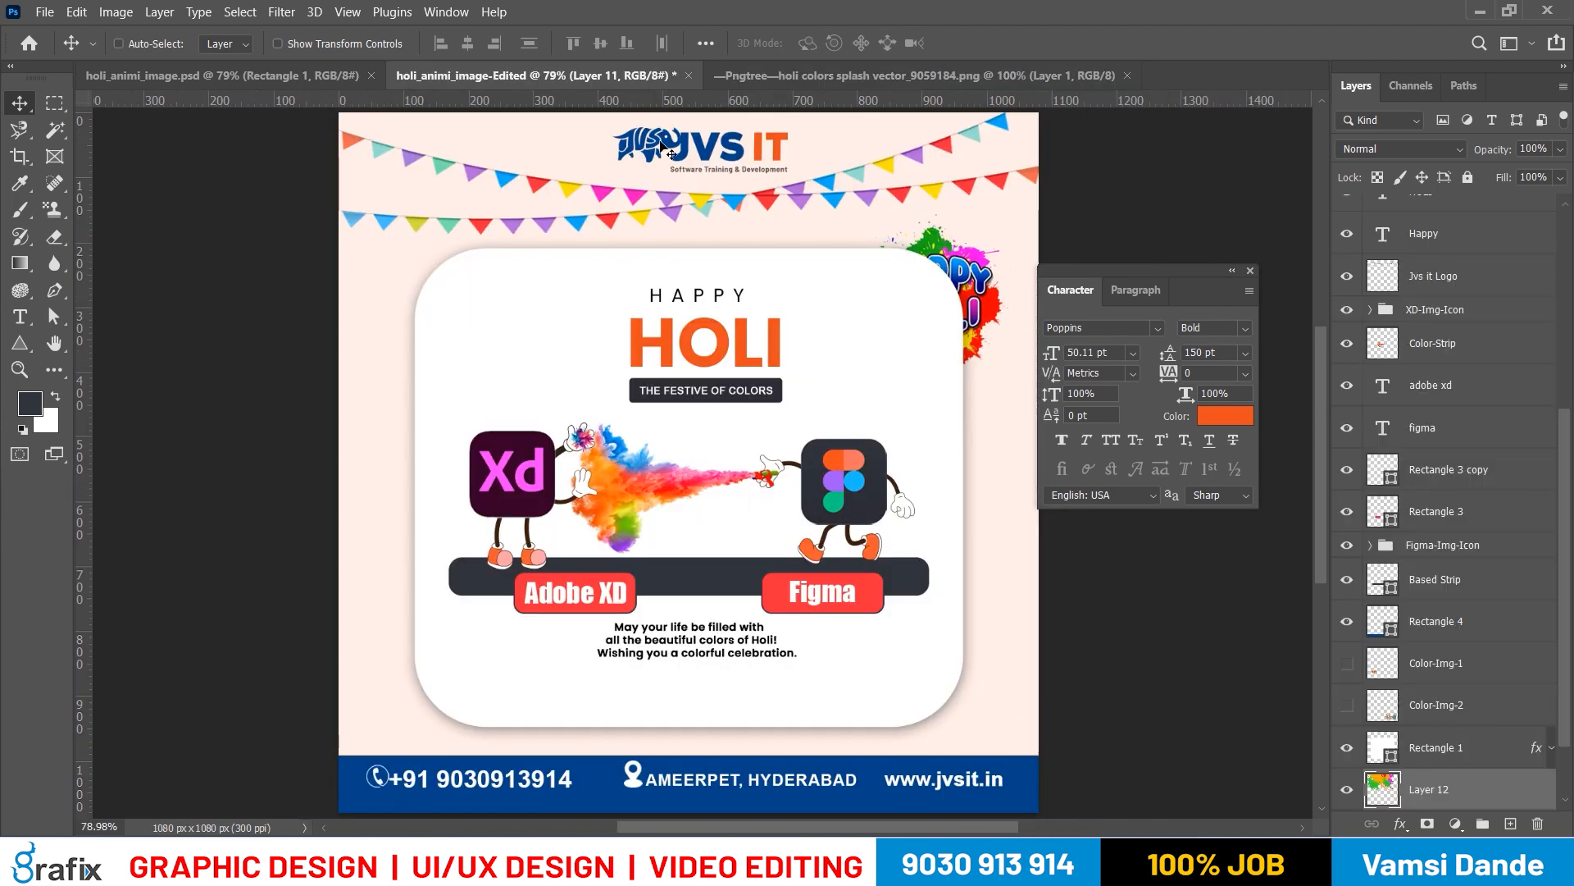
Delete the Happy Holi artwork on Layer 11 behind the white card's upper-right edge
right_click(984, 281)
click(1015, 291)
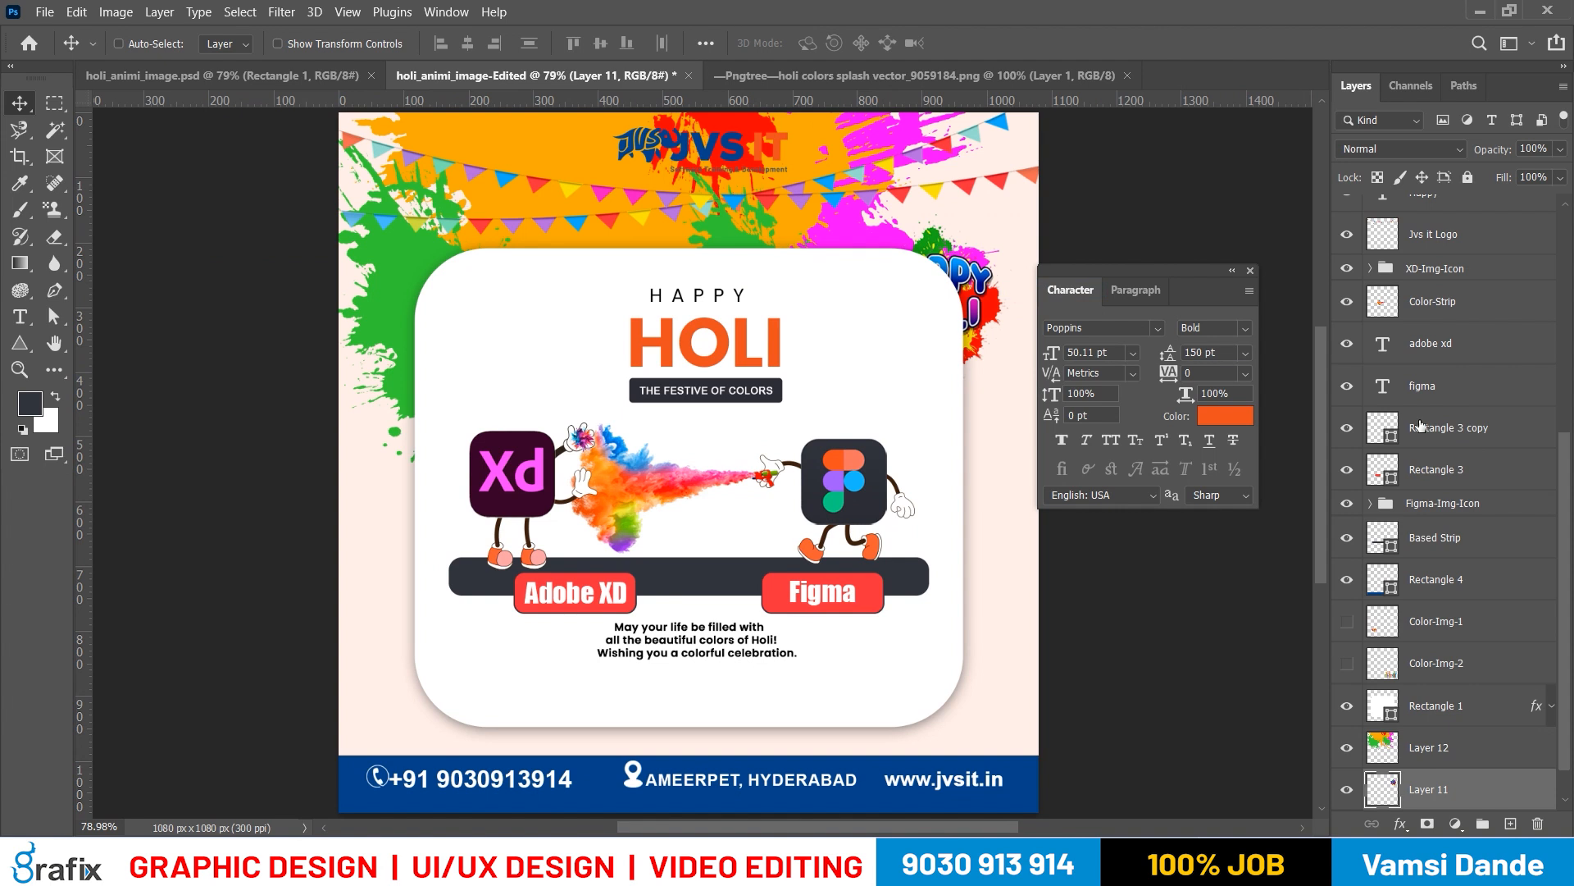
key(ctrl+z)
Convert the colour splash on Layer 12 to a Smart Object and rename the layer Color
right_click(865, 223)
click(887, 234)
key(ctrl+t)
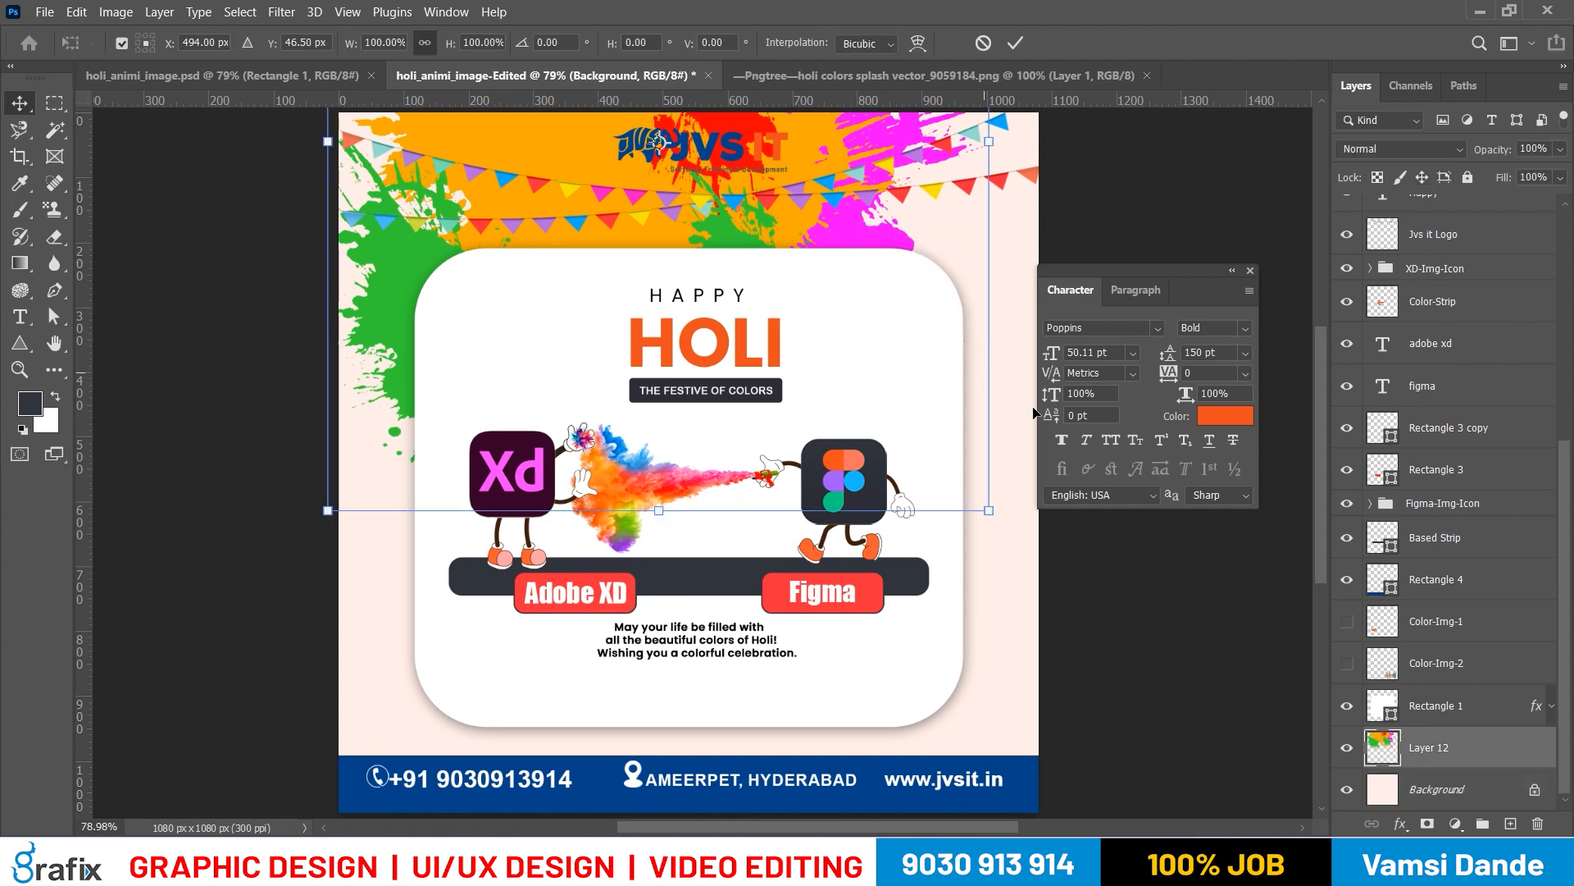
key(ctrl+minus)
key(ctrl+minus)
key(Return)
right_click(1530, 753)
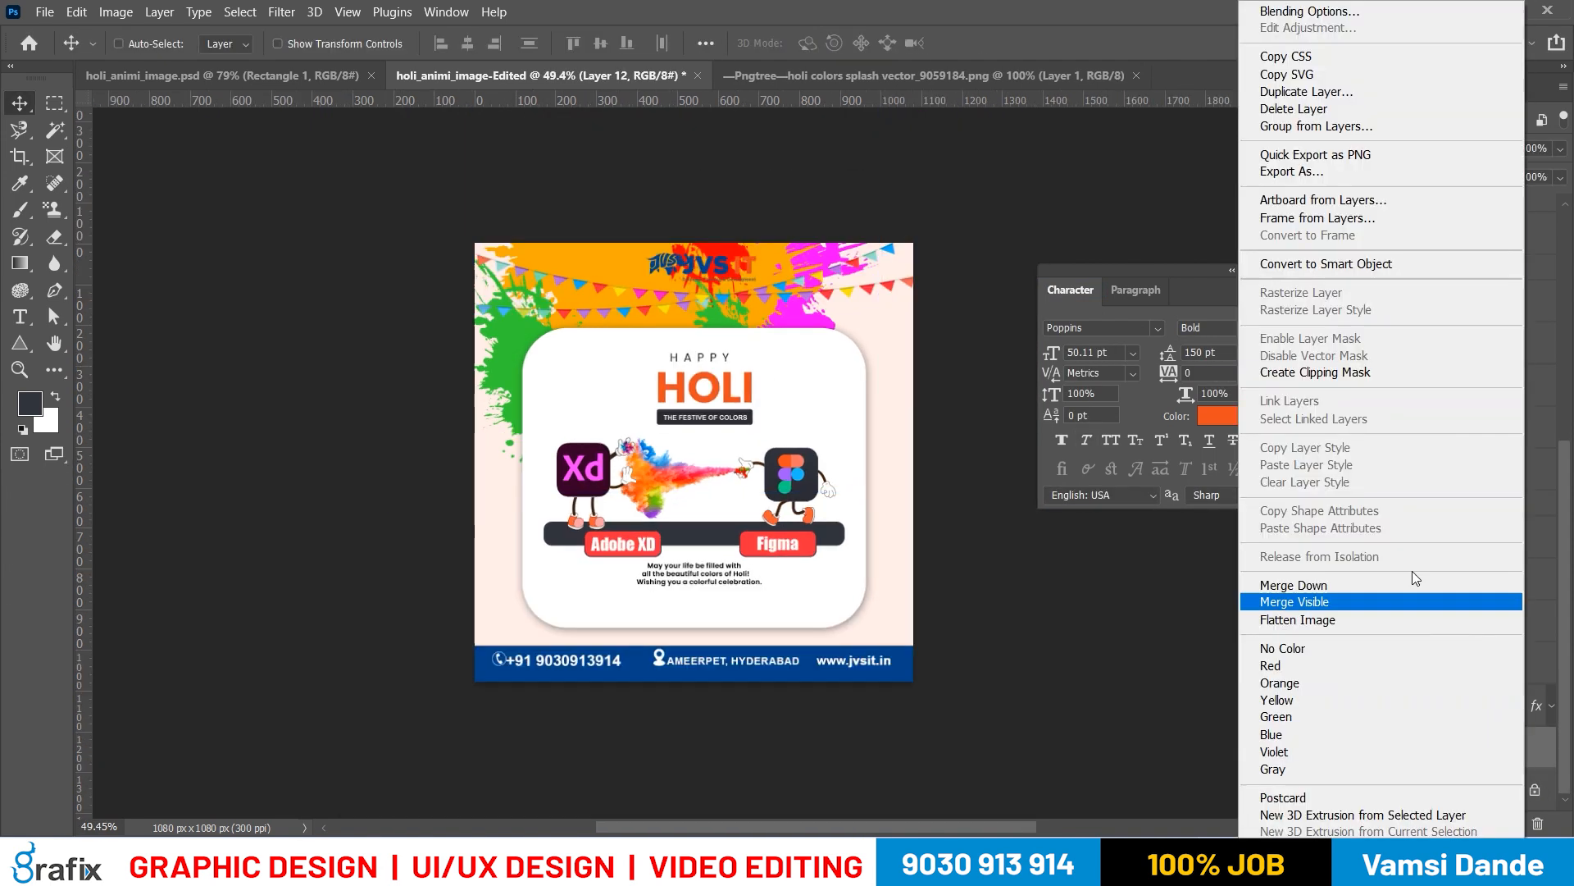
click(1373, 264)
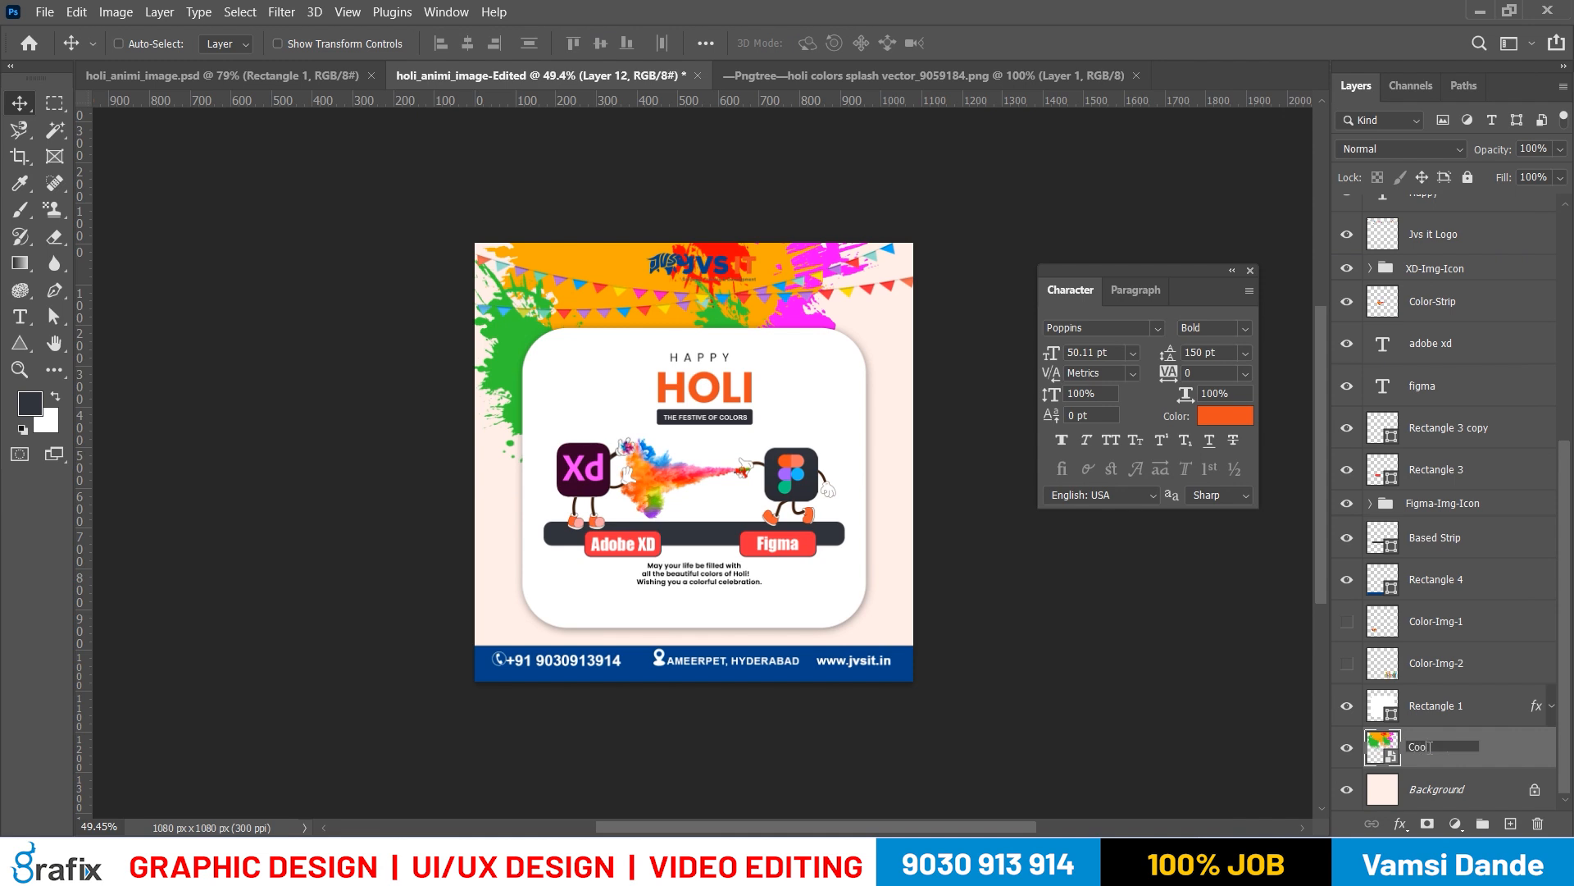
key(Return)
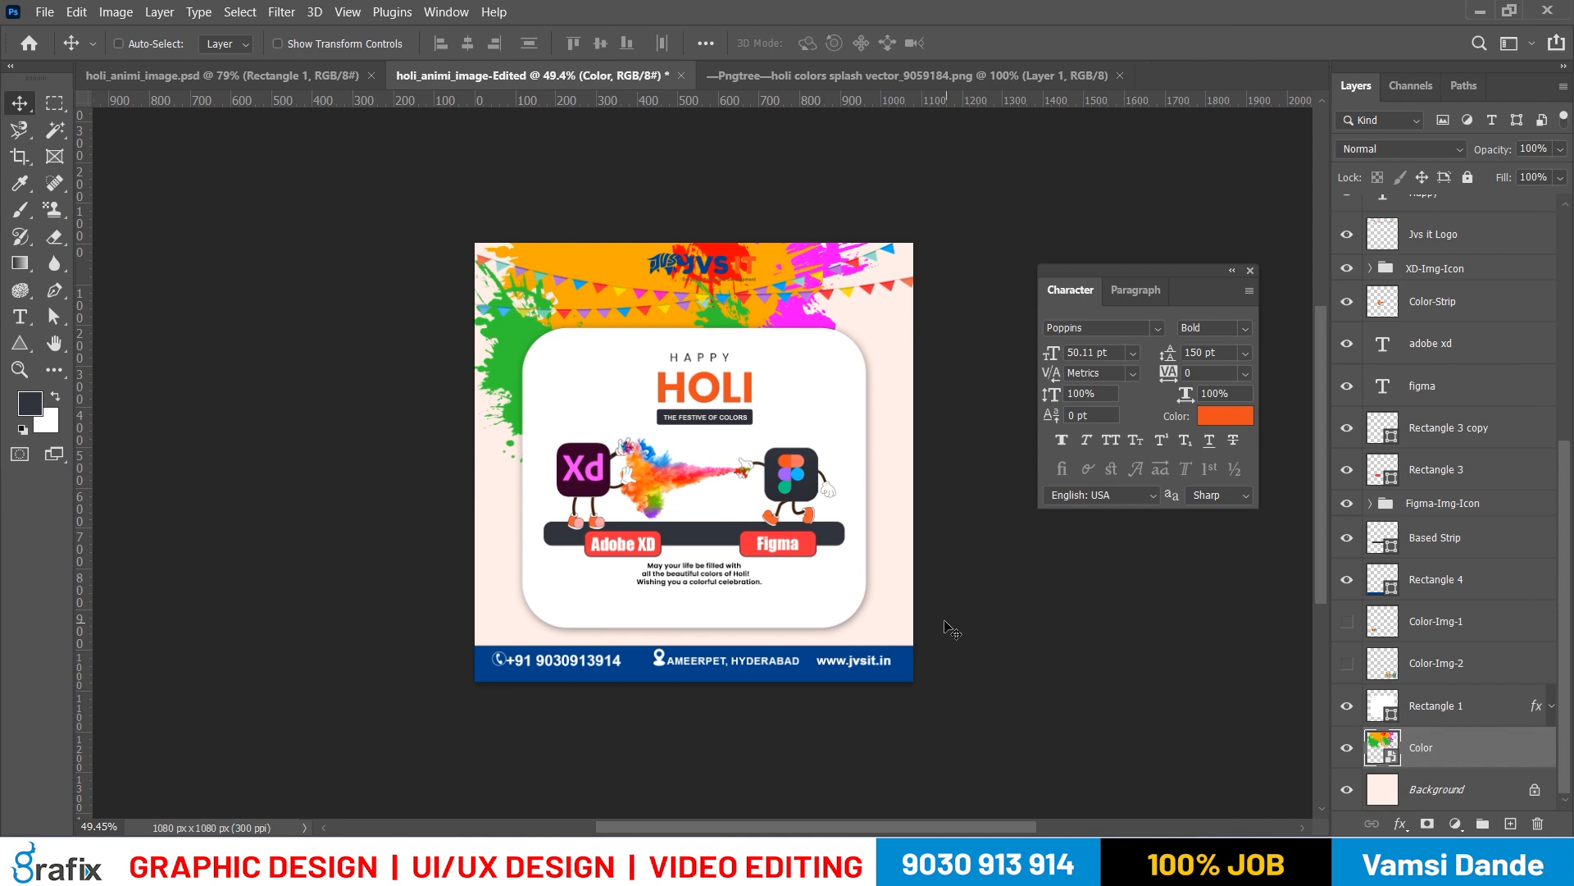
Scale down the Color splash and position it at the poster's lower-left corner, partly behind the white card
key(ctrl+t)
drag(885, 489, 632, 520)
key(Return)
key(ctrl+t)
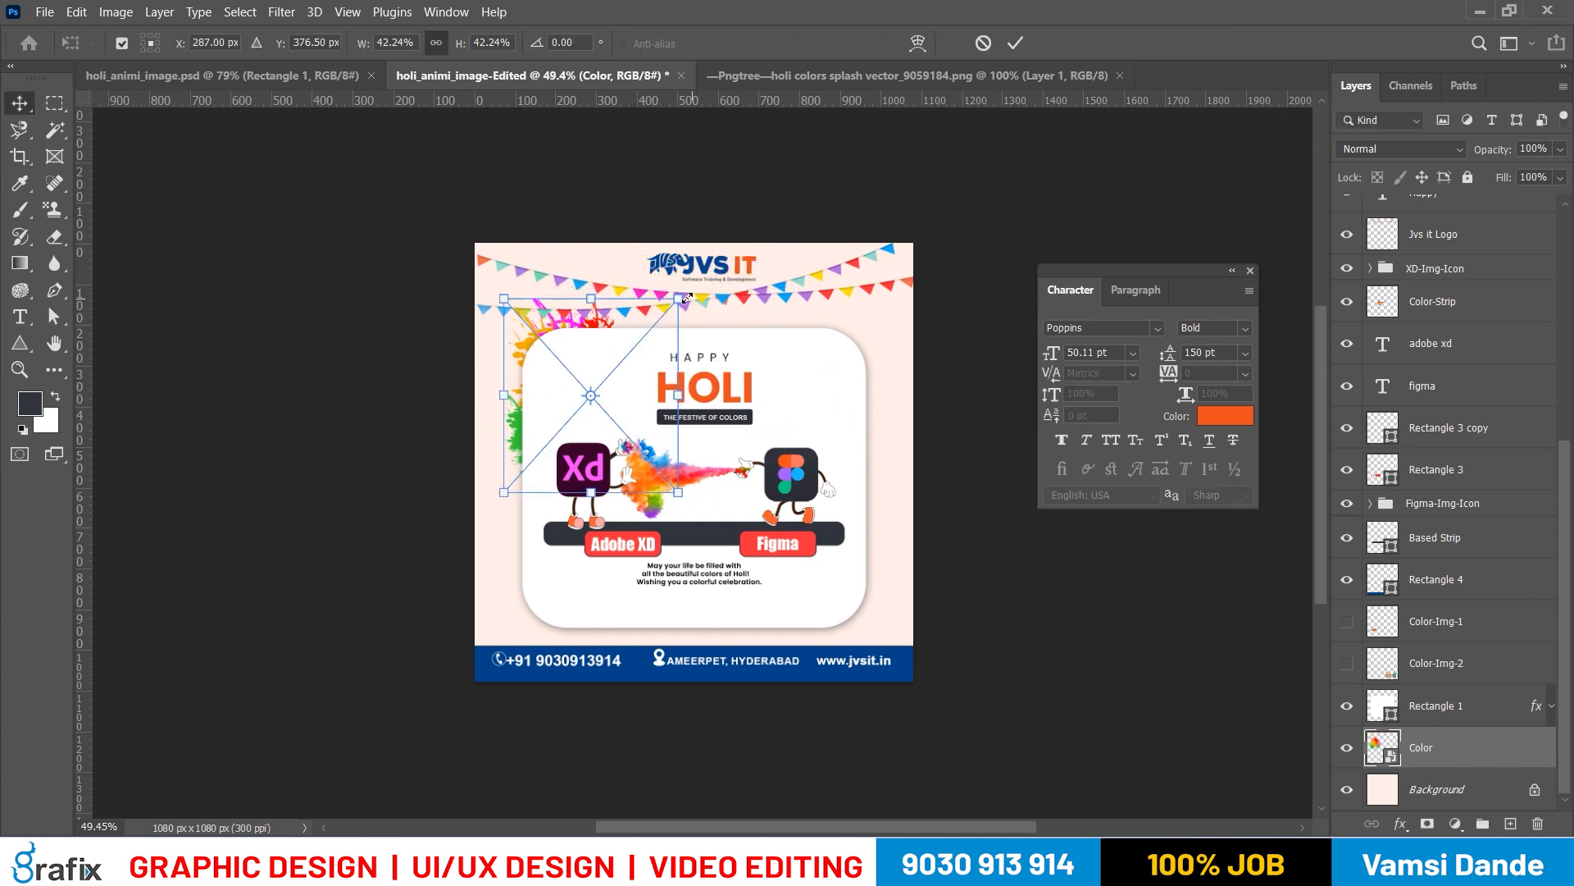
drag(630, 342, 631, 491)
drag(691, 428, 676, 444)
drag(649, 491, 628, 505)
key(Return)
Group the Happy, HOLI and festive-of-colors texts with their dark bar as Holi Title, and shift the group slightly upward
drag(577, 683, 627, 570)
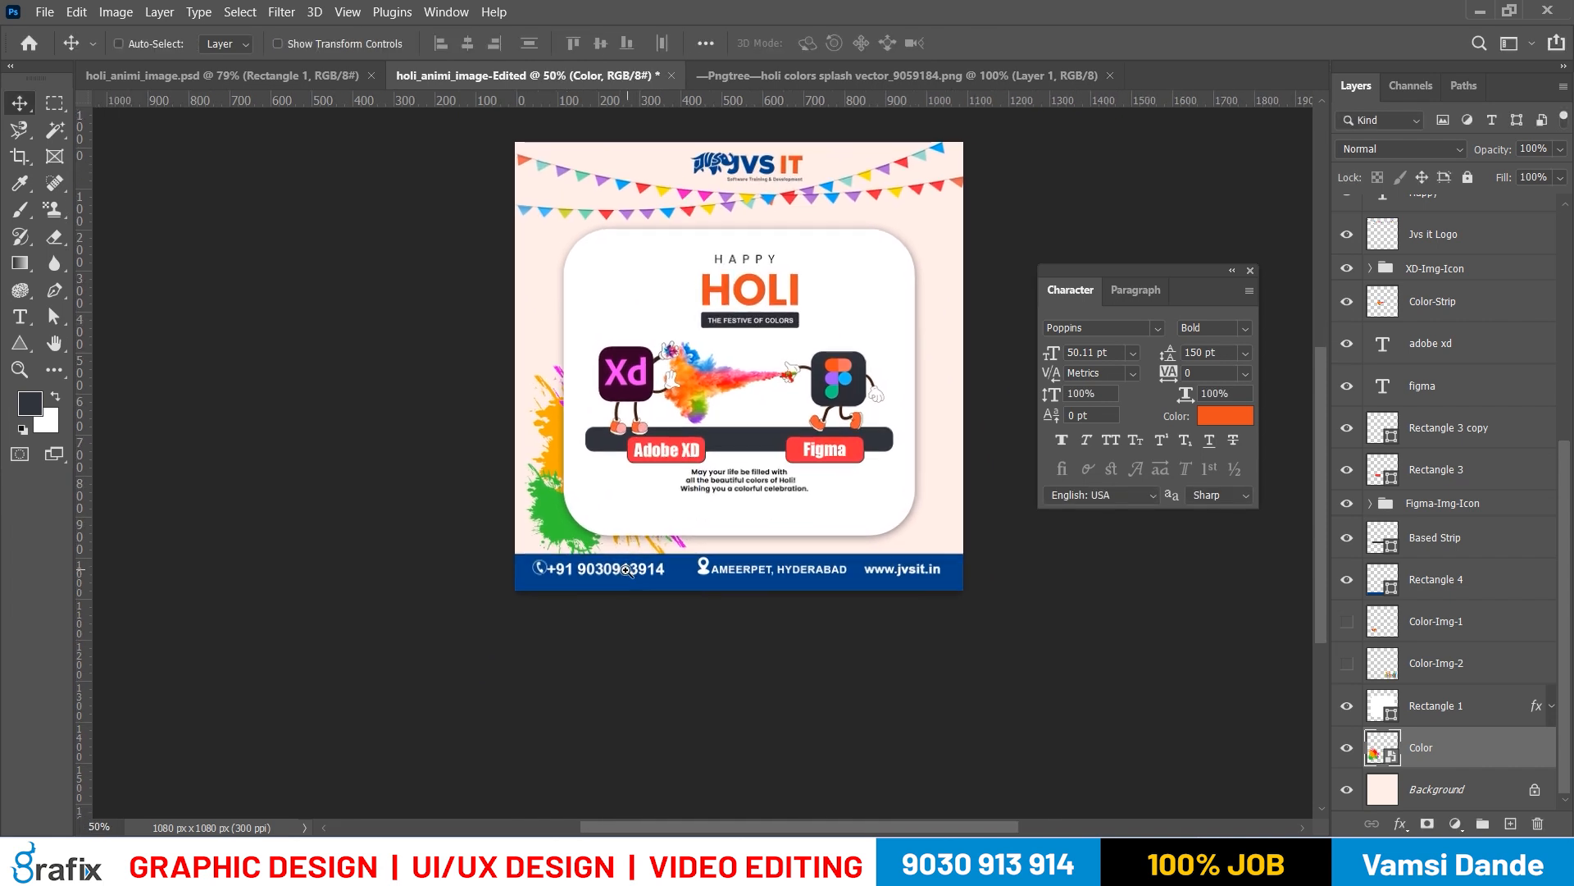
ctrl+click(626, 569)
drag(755, 481, 699, 573)
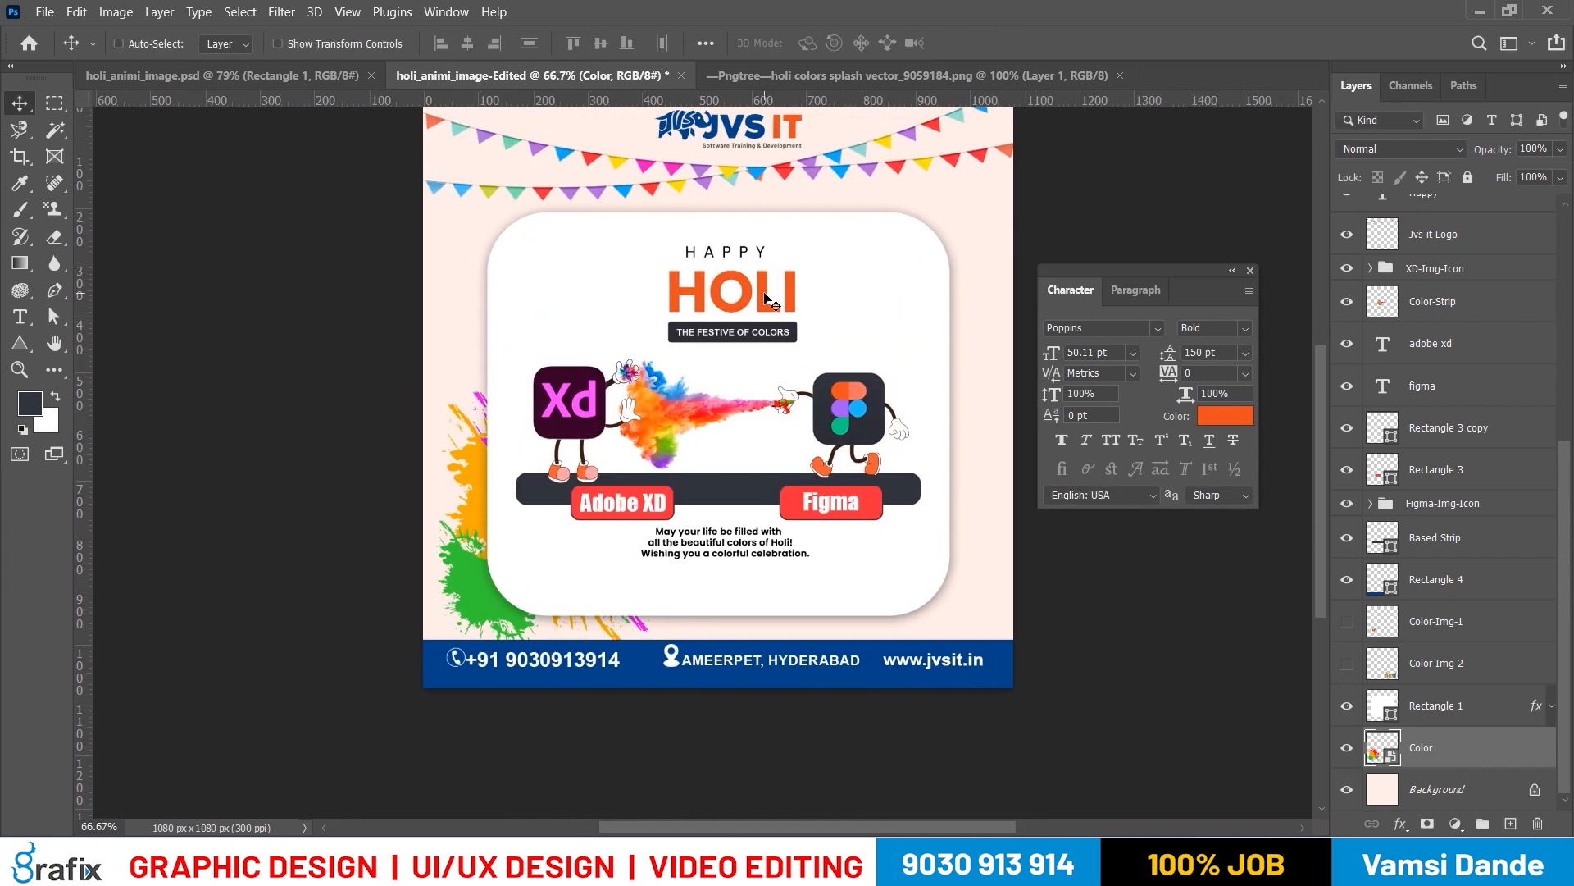
right_click(764, 293)
click(779, 305)
shift+right_click(748, 336)
shift+click(779, 345)
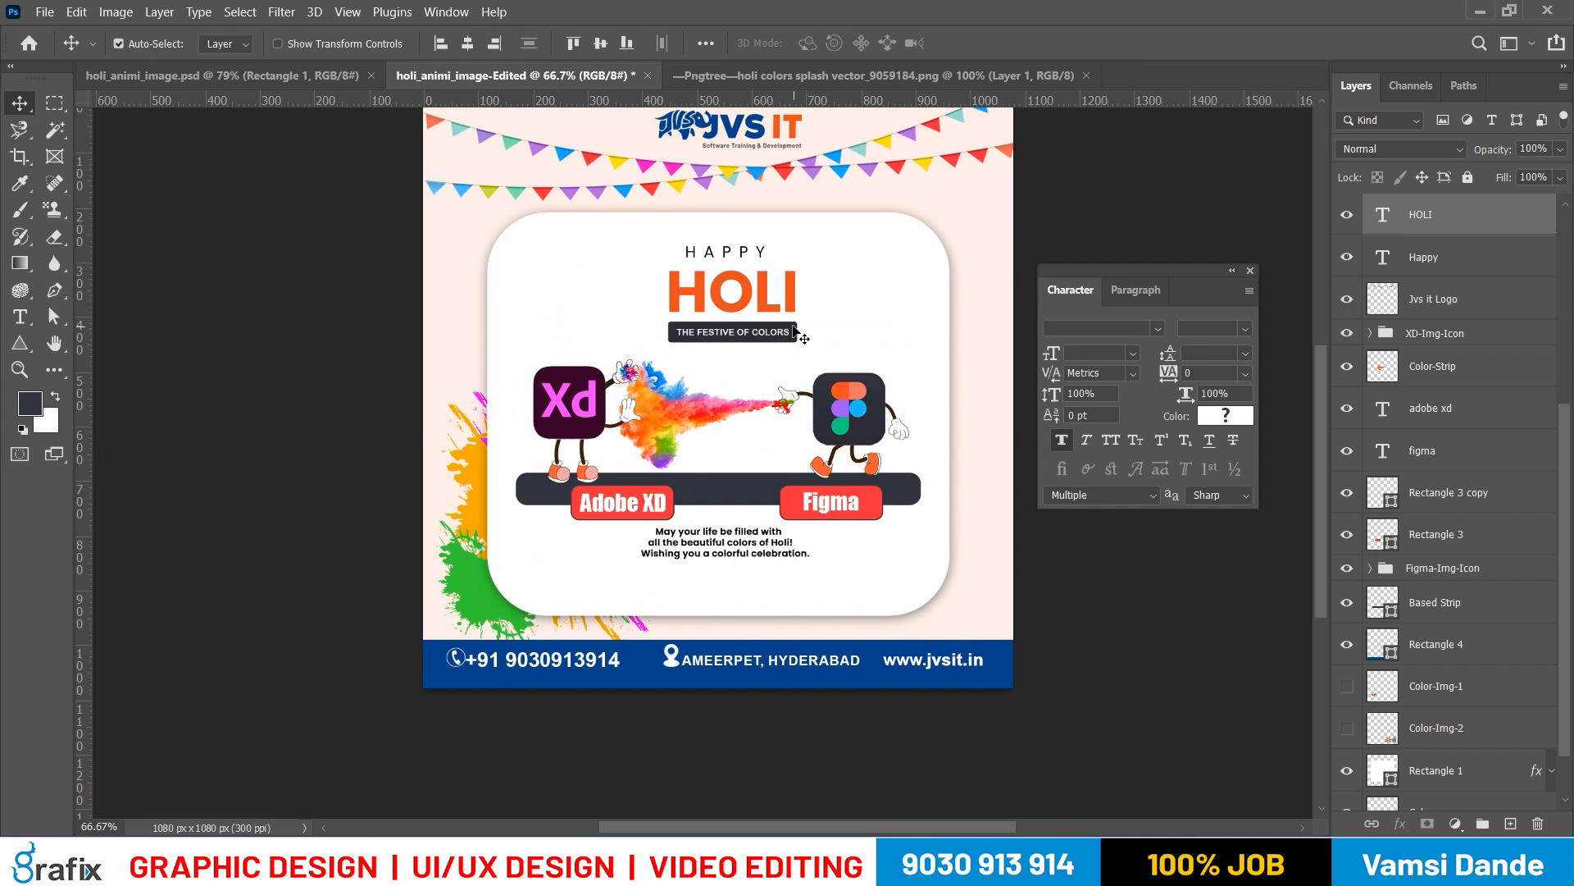
right_click(796, 332)
shift+click(808, 339)
shift+right_click(757, 252)
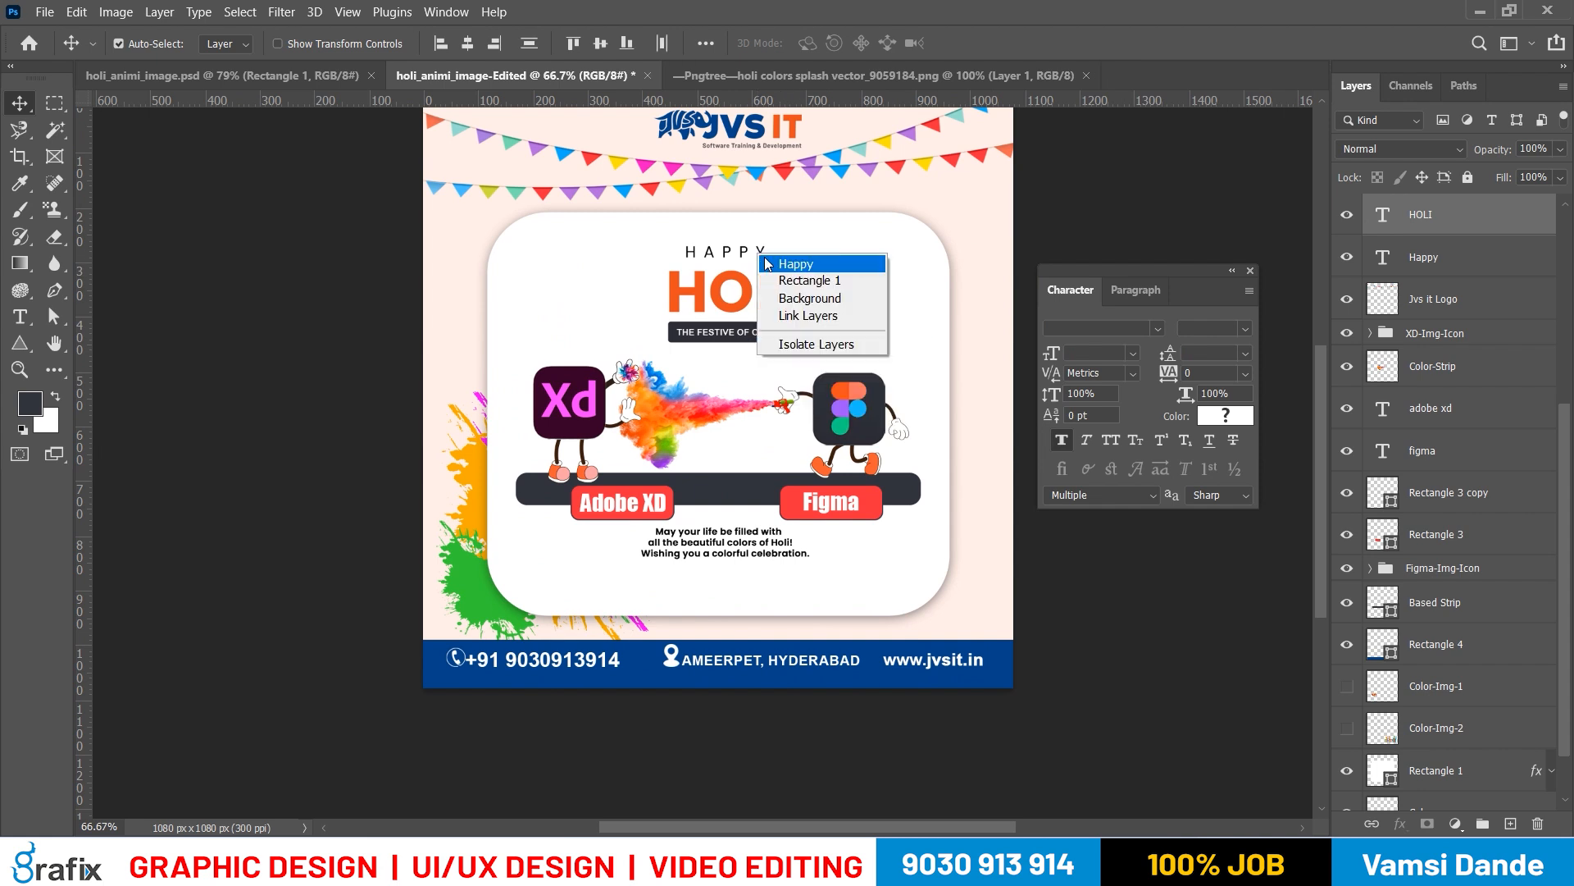
shift+click(783, 259)
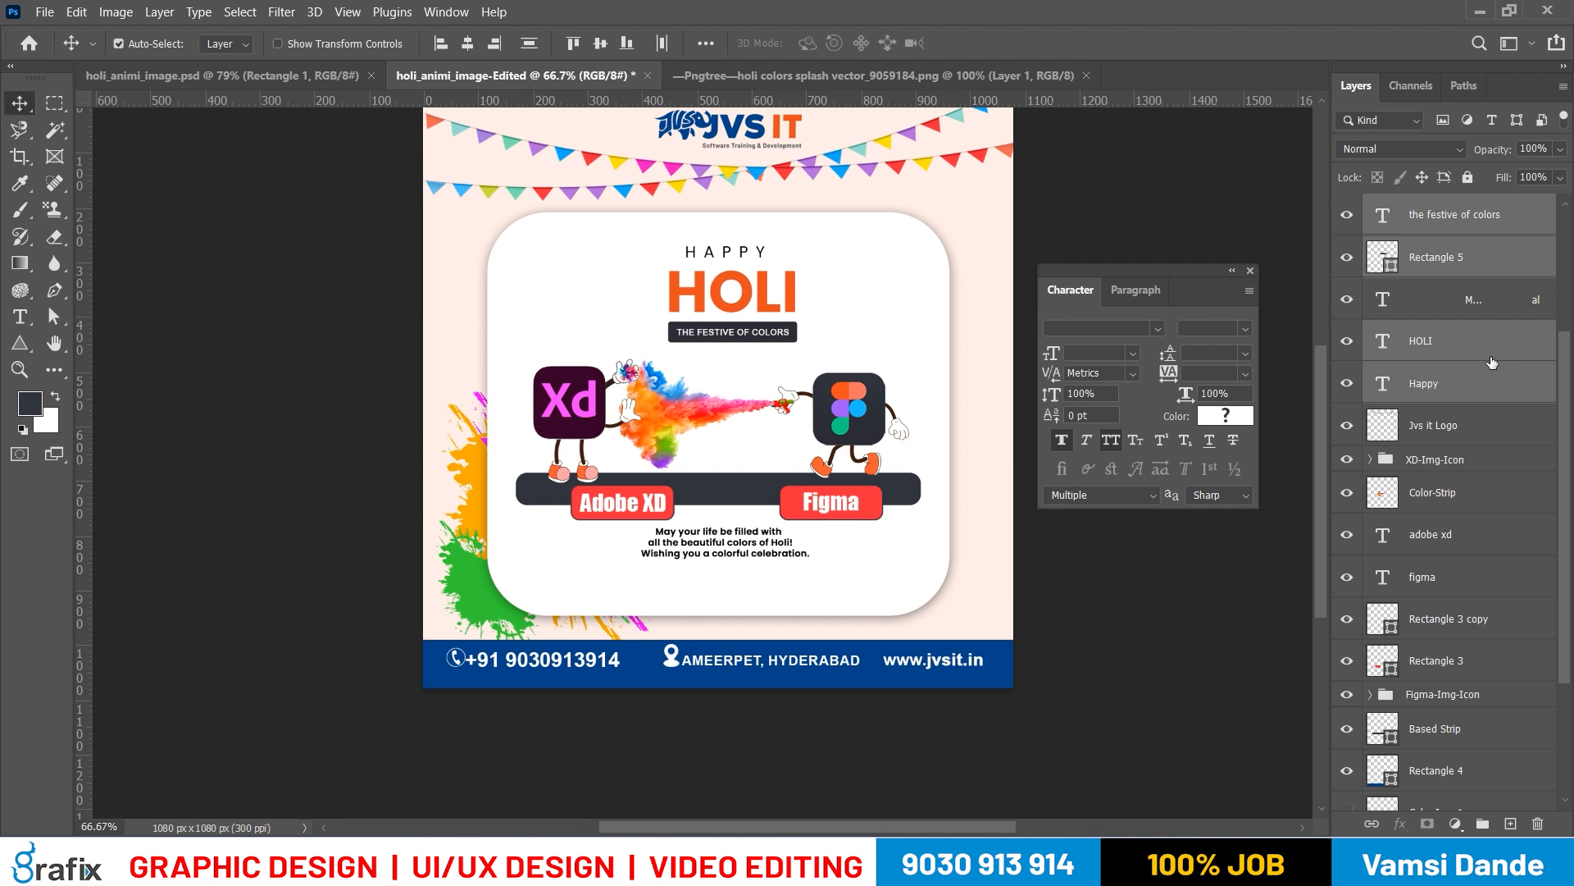
key(ctrl+g)
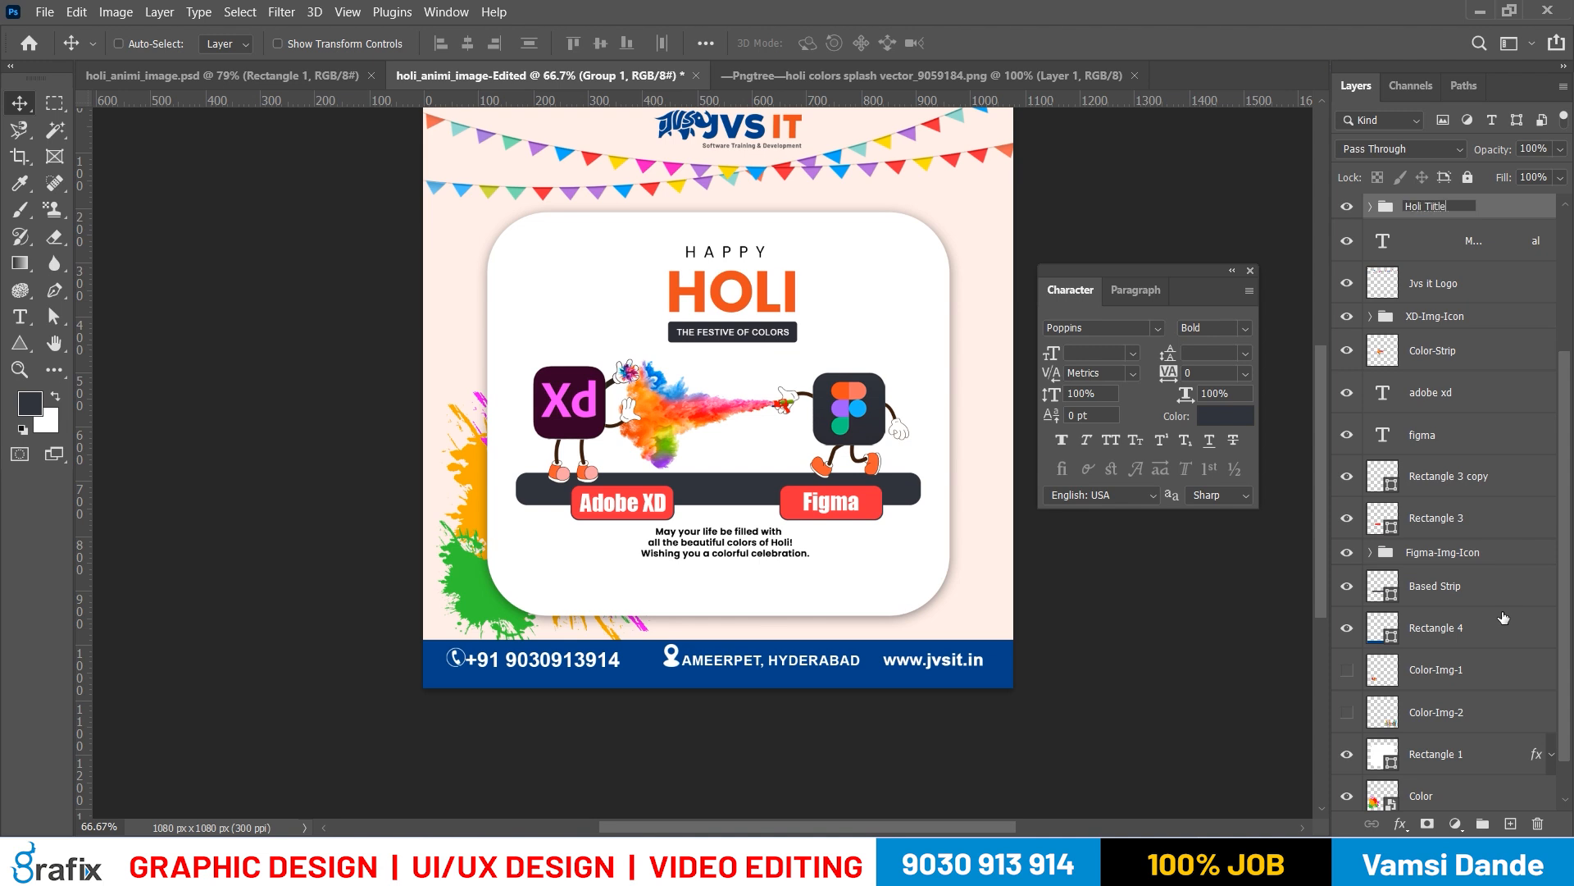
key(Return)
drag(755, 319, 755, 310)
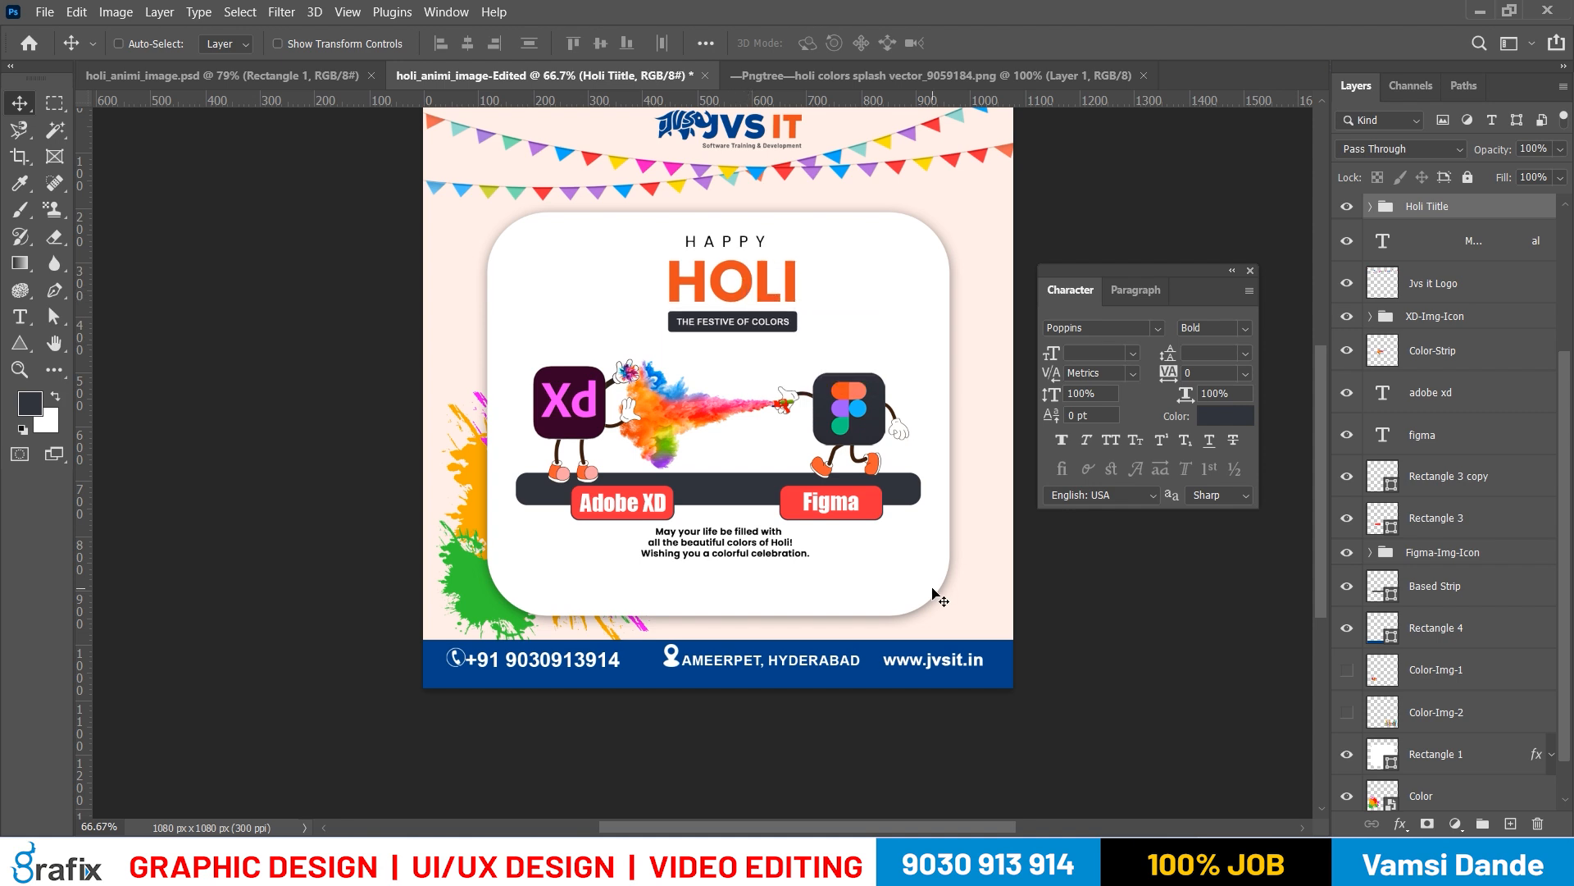
Select the Xd and Figma characters, colour burst, name labels and base strip together, and try moving them upward
click(128, 44)
drag(375, 380, 921, 500)
scroll(1500, 738, down, 8)
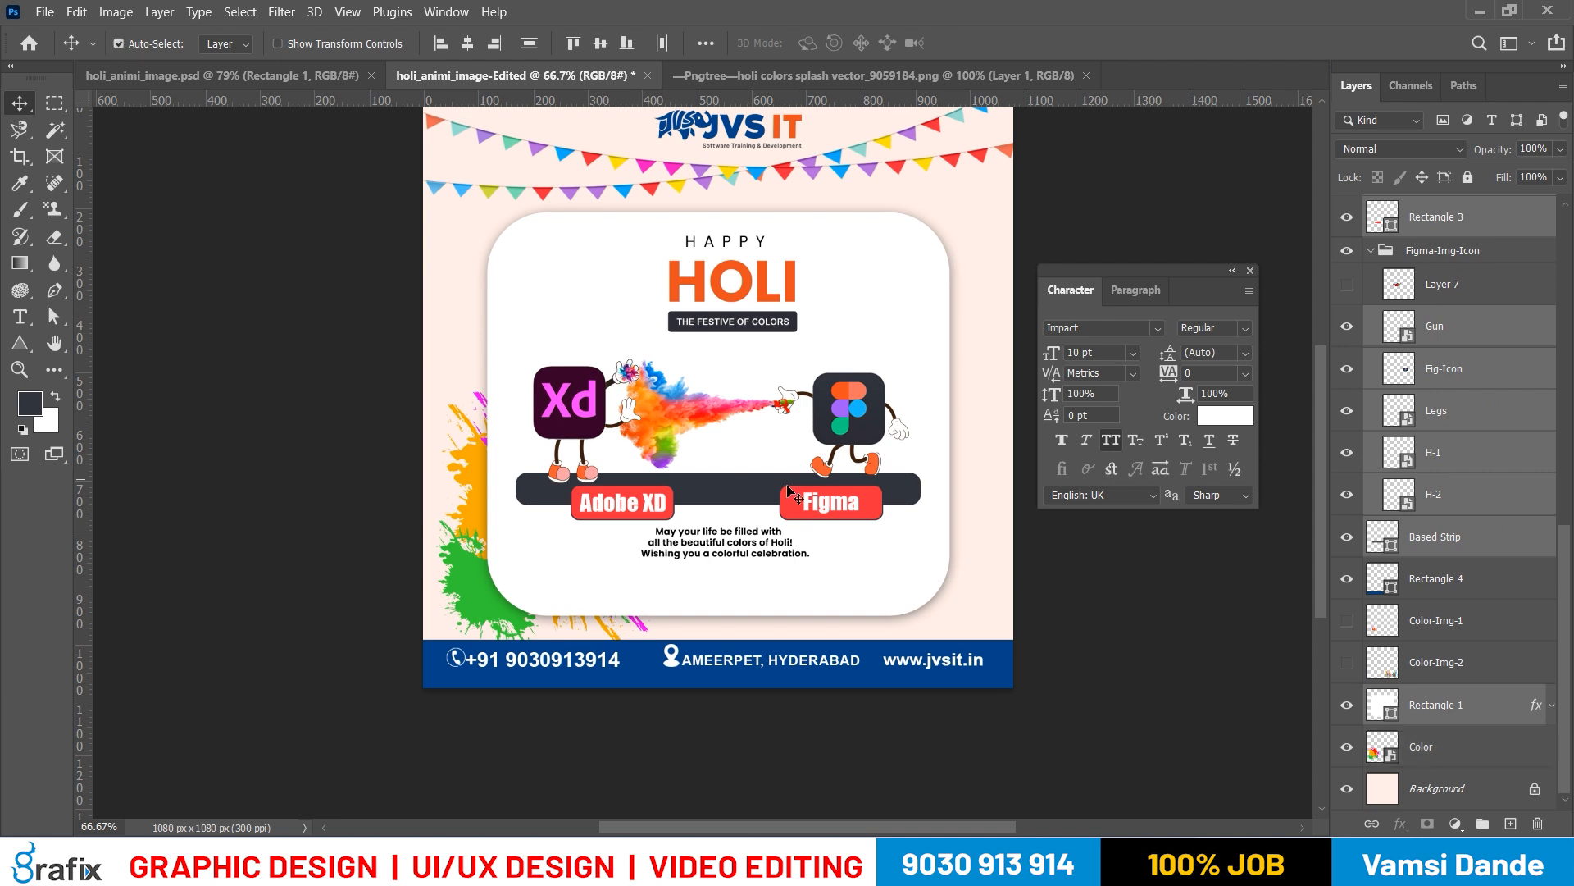
drag(672, 405, 671, 388)
key(ctrl+z)
scroll(1431, 705, down, 7)
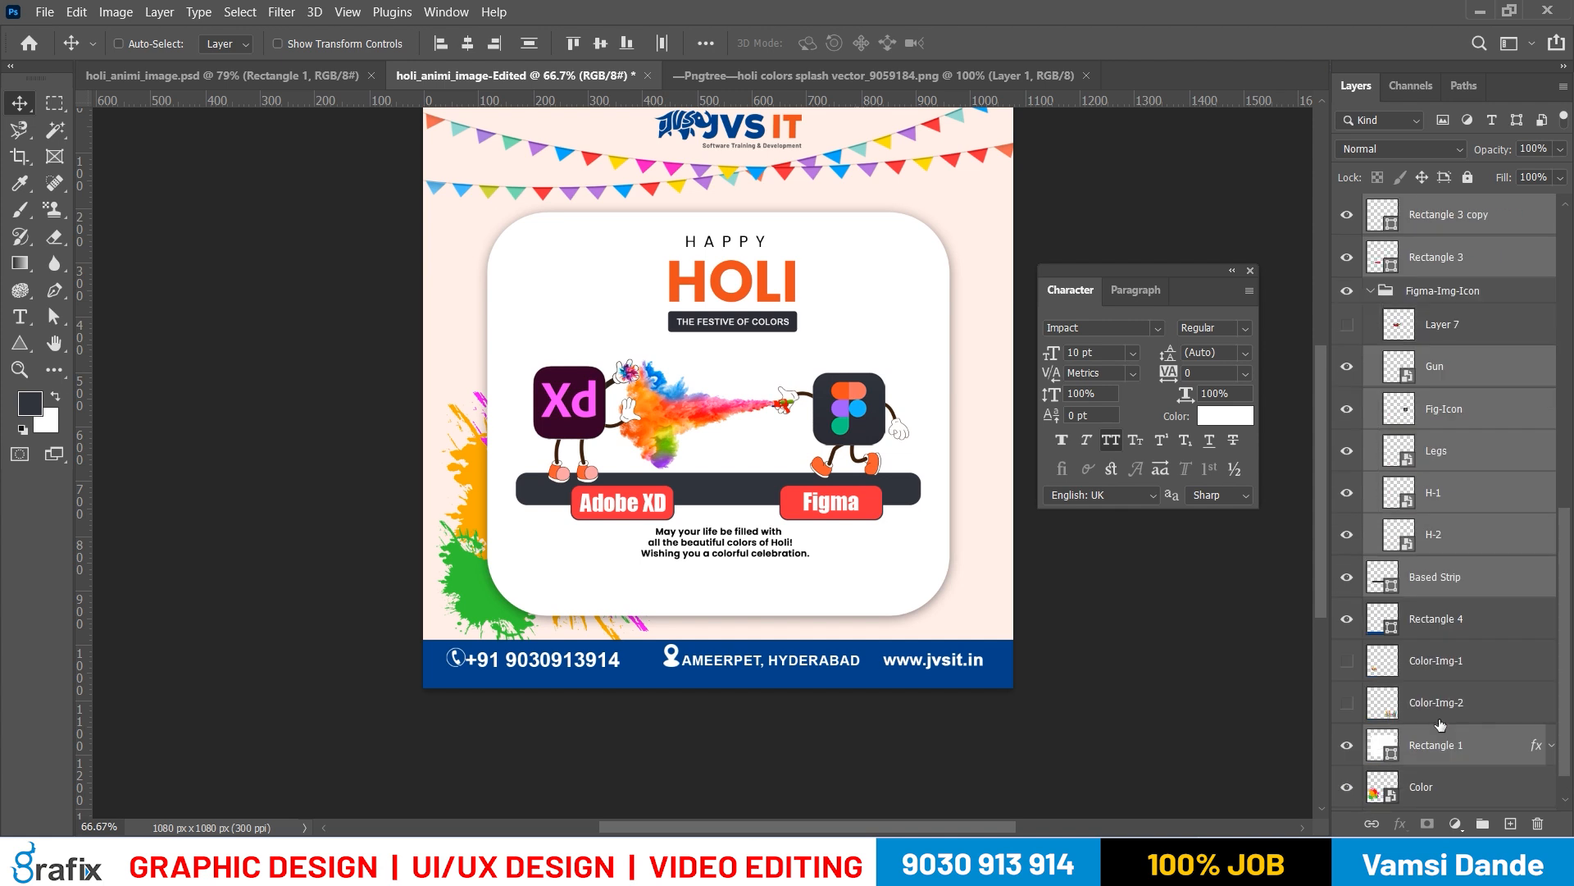
Exclude the white card, Rectangle 1, from the selection and nudge the characters, labels and base strip slightly upward
ctrl+click(1463, 720)
key(shift+Up)
key(shift+Up)
key(shift+Up)
key(shift+Up)
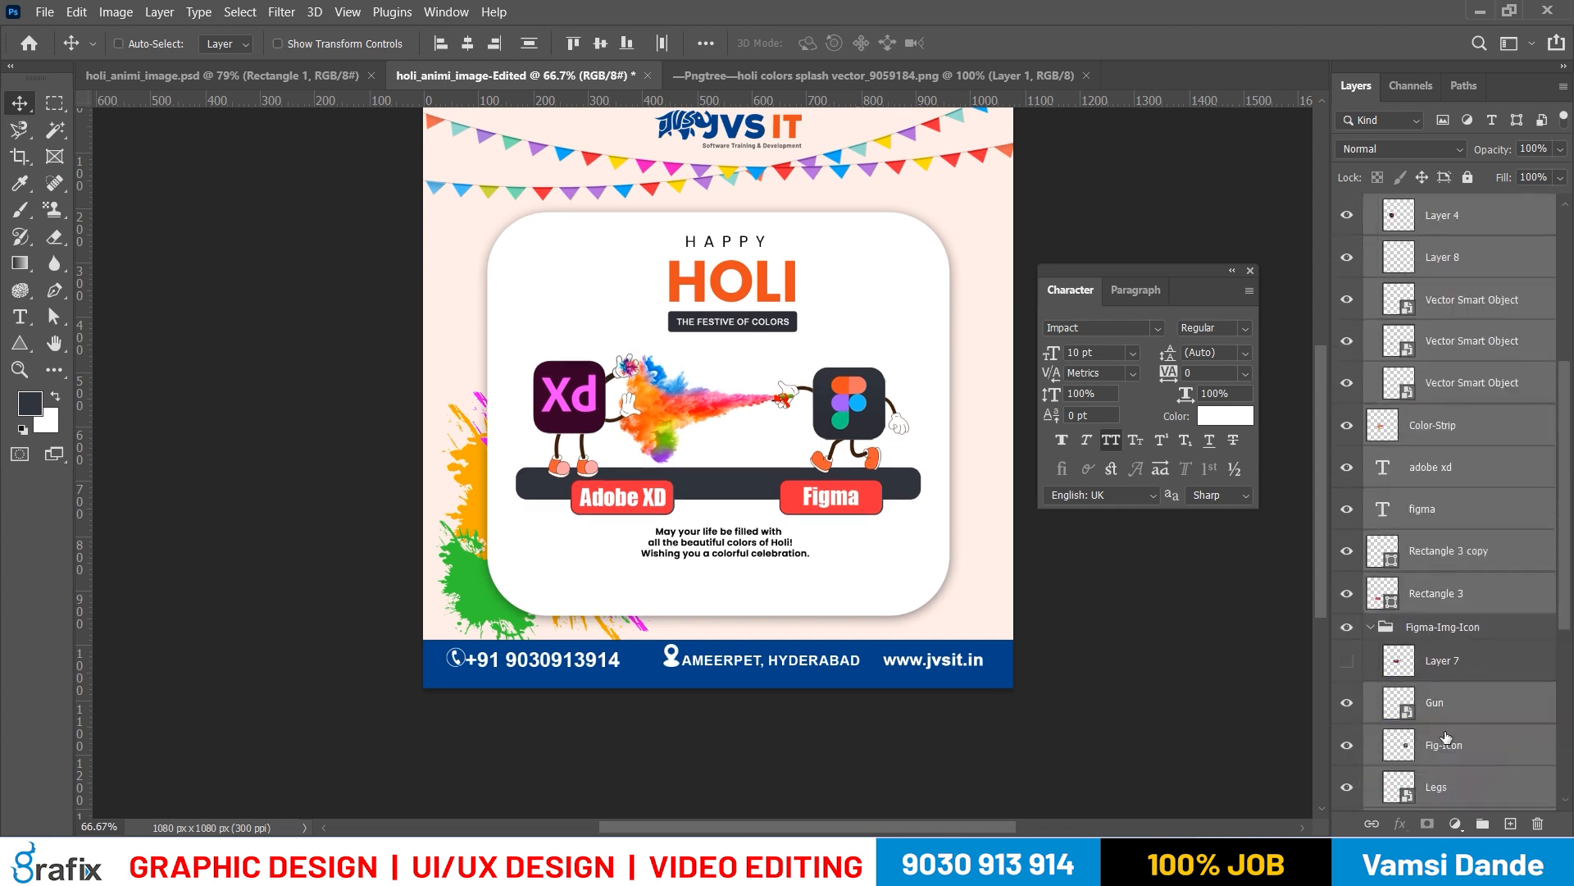
key(shift+Down)
key(shift+Down)
key(shift+Down)
ctrl+click(941, 573)
drag(862, 439, 916, 486)
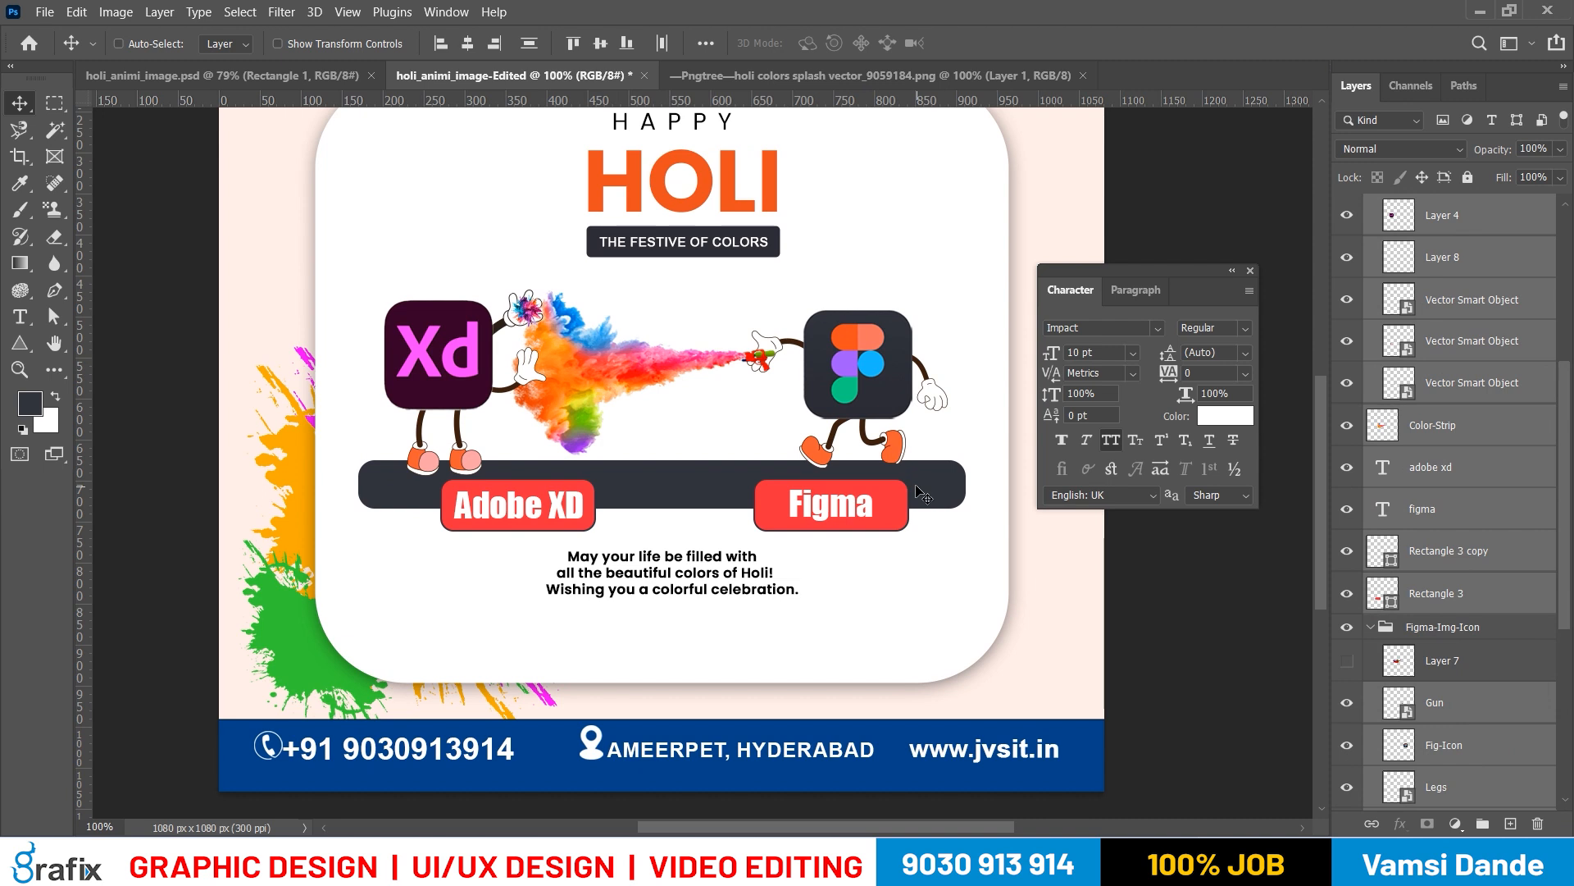
key(shift+Up)
Move the Adobe XD text and its red box together to the left along the base strip
drag(822, 535, 816, 490)
right_click(530, 450)
click(548, 462)
shift+right_click(582, 438)
shift+click(595, 450)
drag(551, 453, 521, 459)
Move the Figma text and its red box together slightly to the right along the base strip
right_click(858, 449)
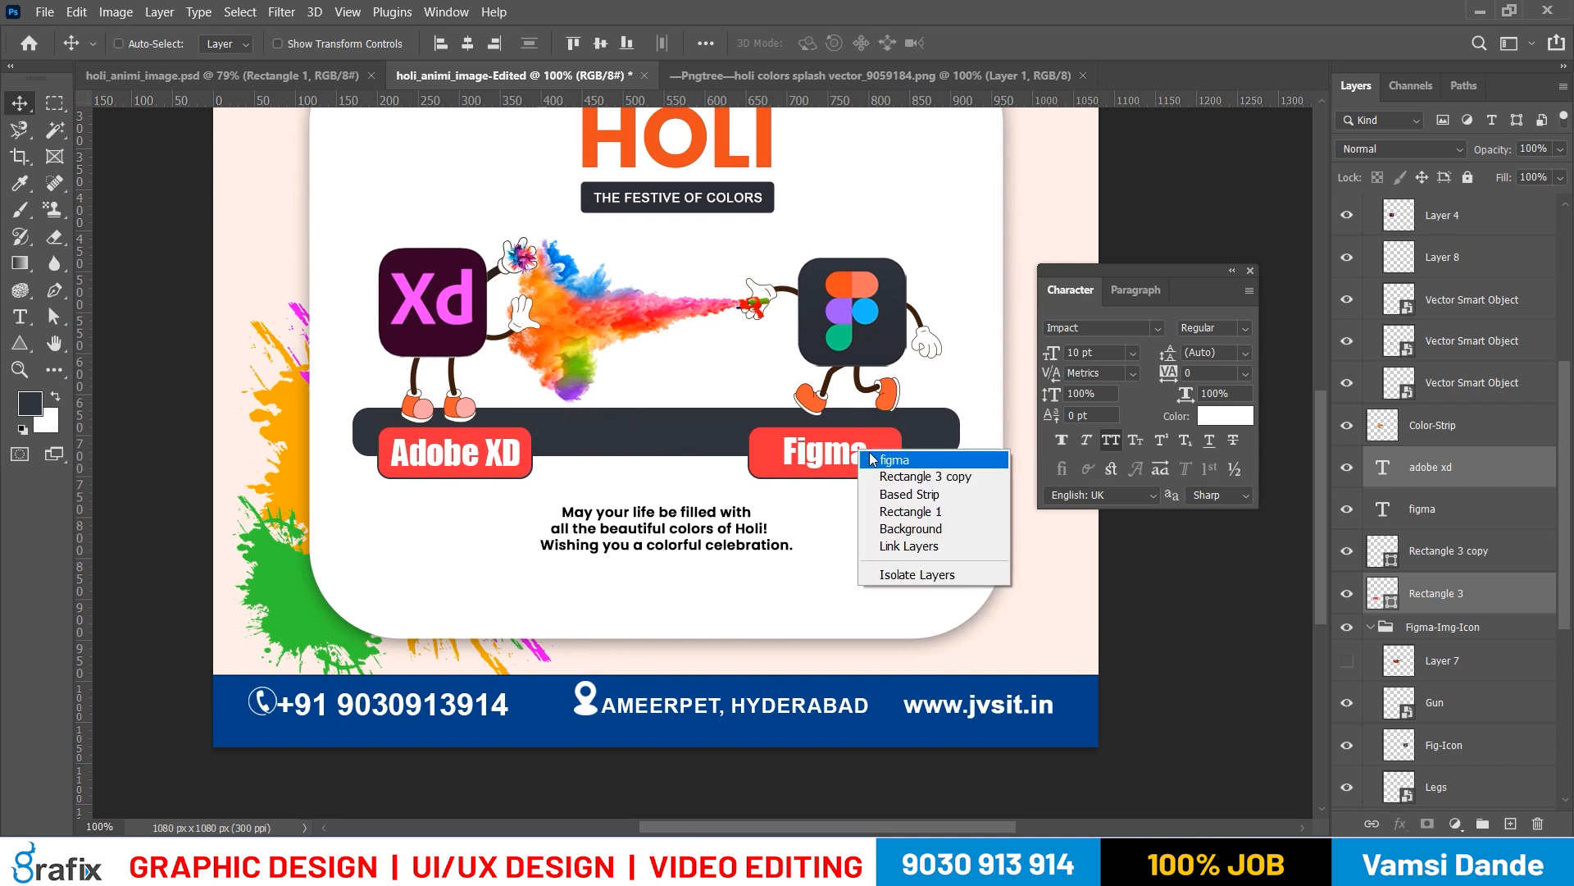
click(874, 457)
shift+right_click(880, 435)
shift+click(895, 457)
drag(885, 451, 909, 450)
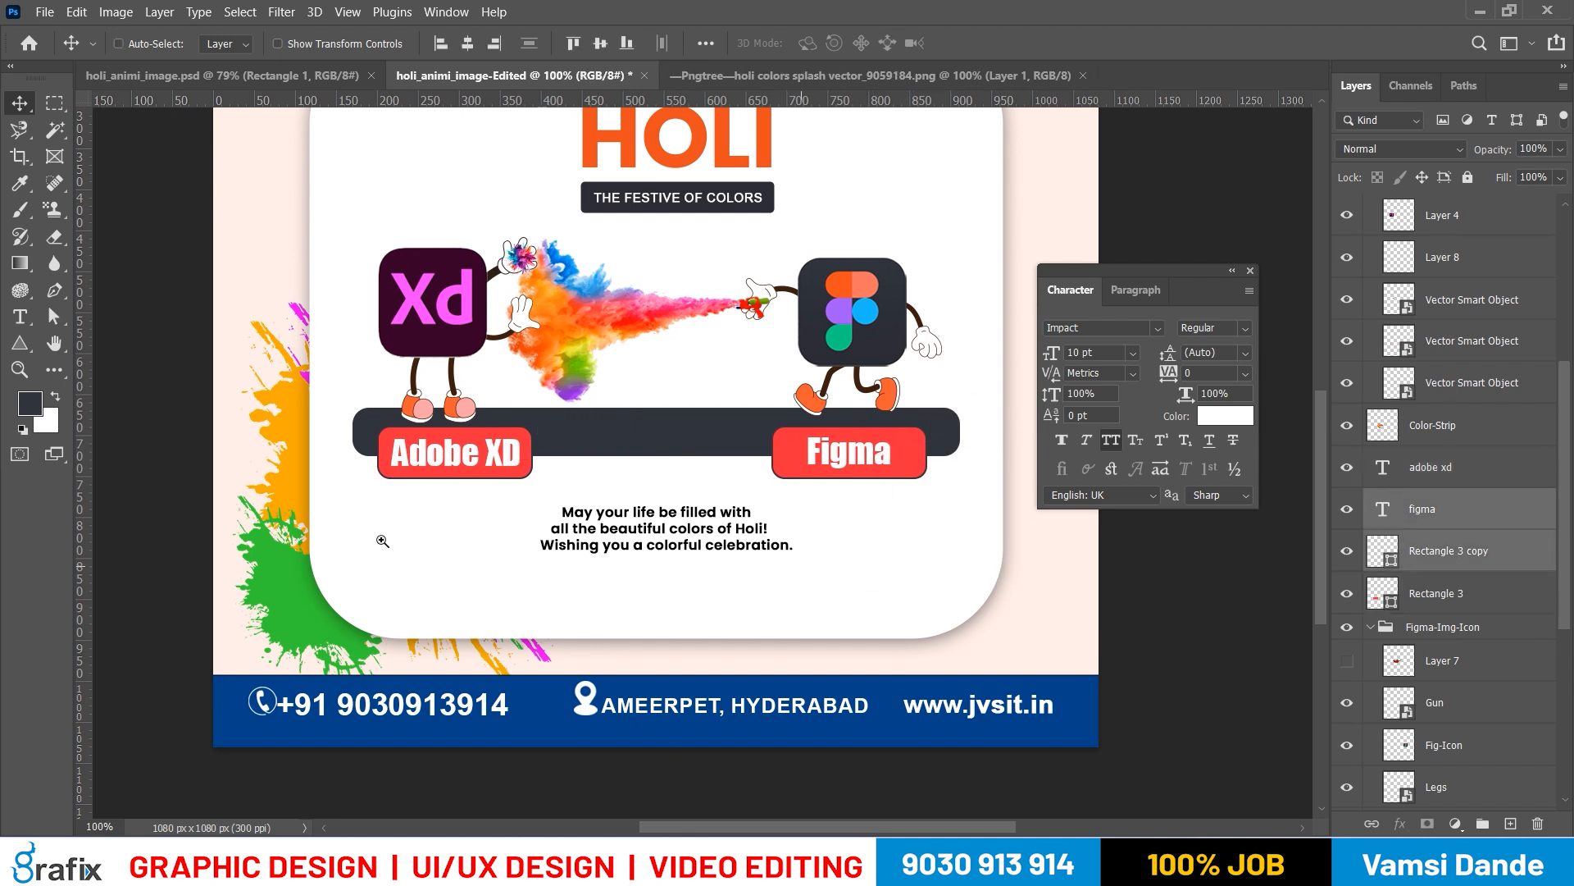
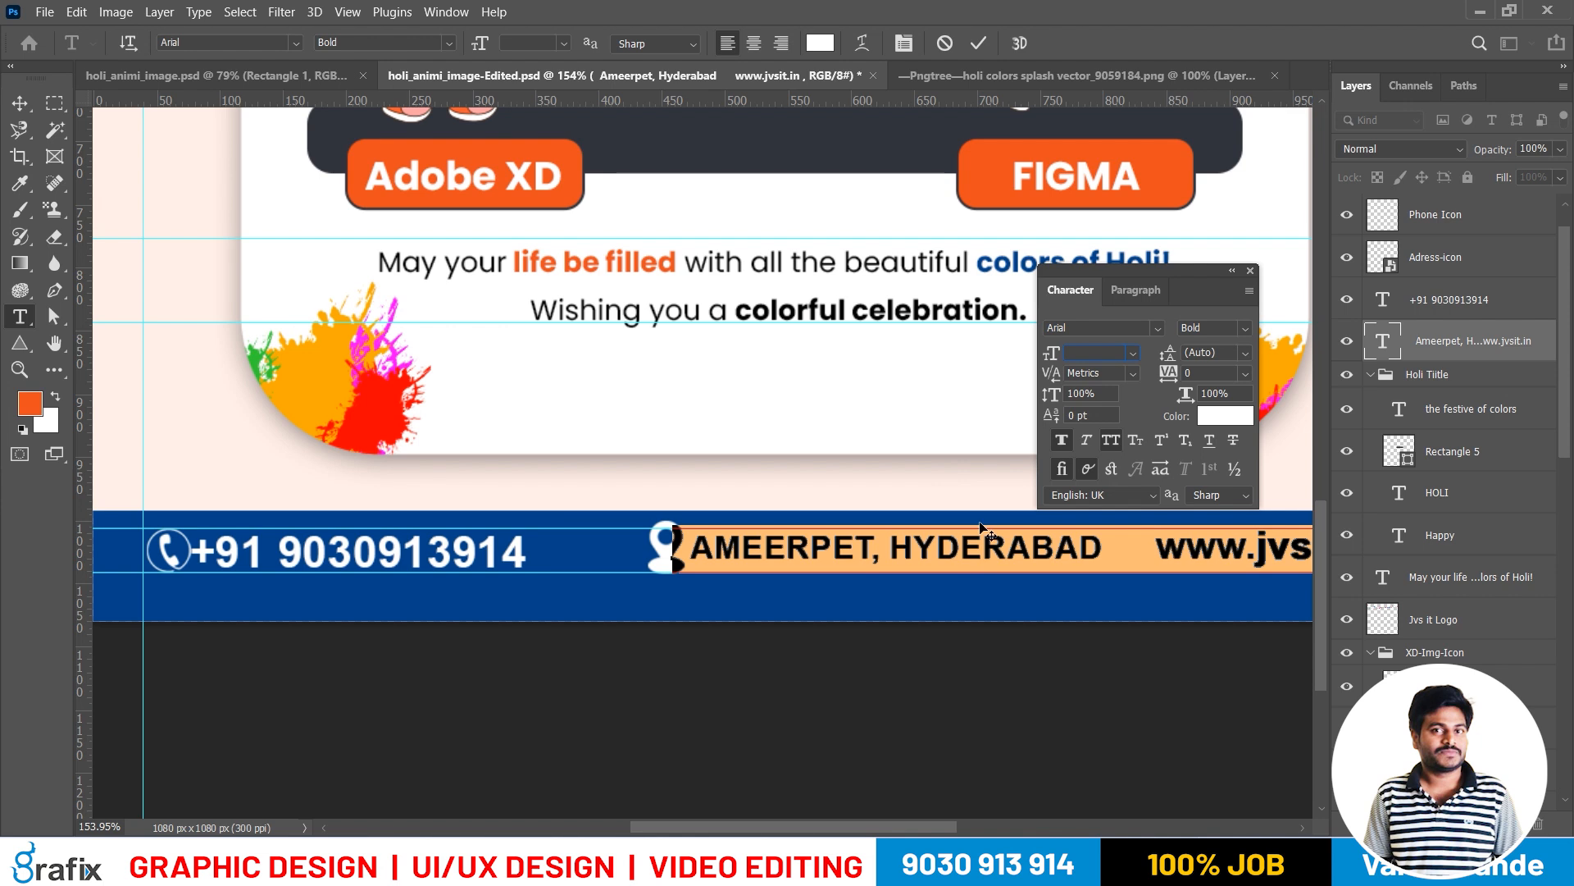
Remove the web address from the footer's address text and set the remaining text to 8 pt
drag(1104, 547, 1311, 574)
key(BackSpace)
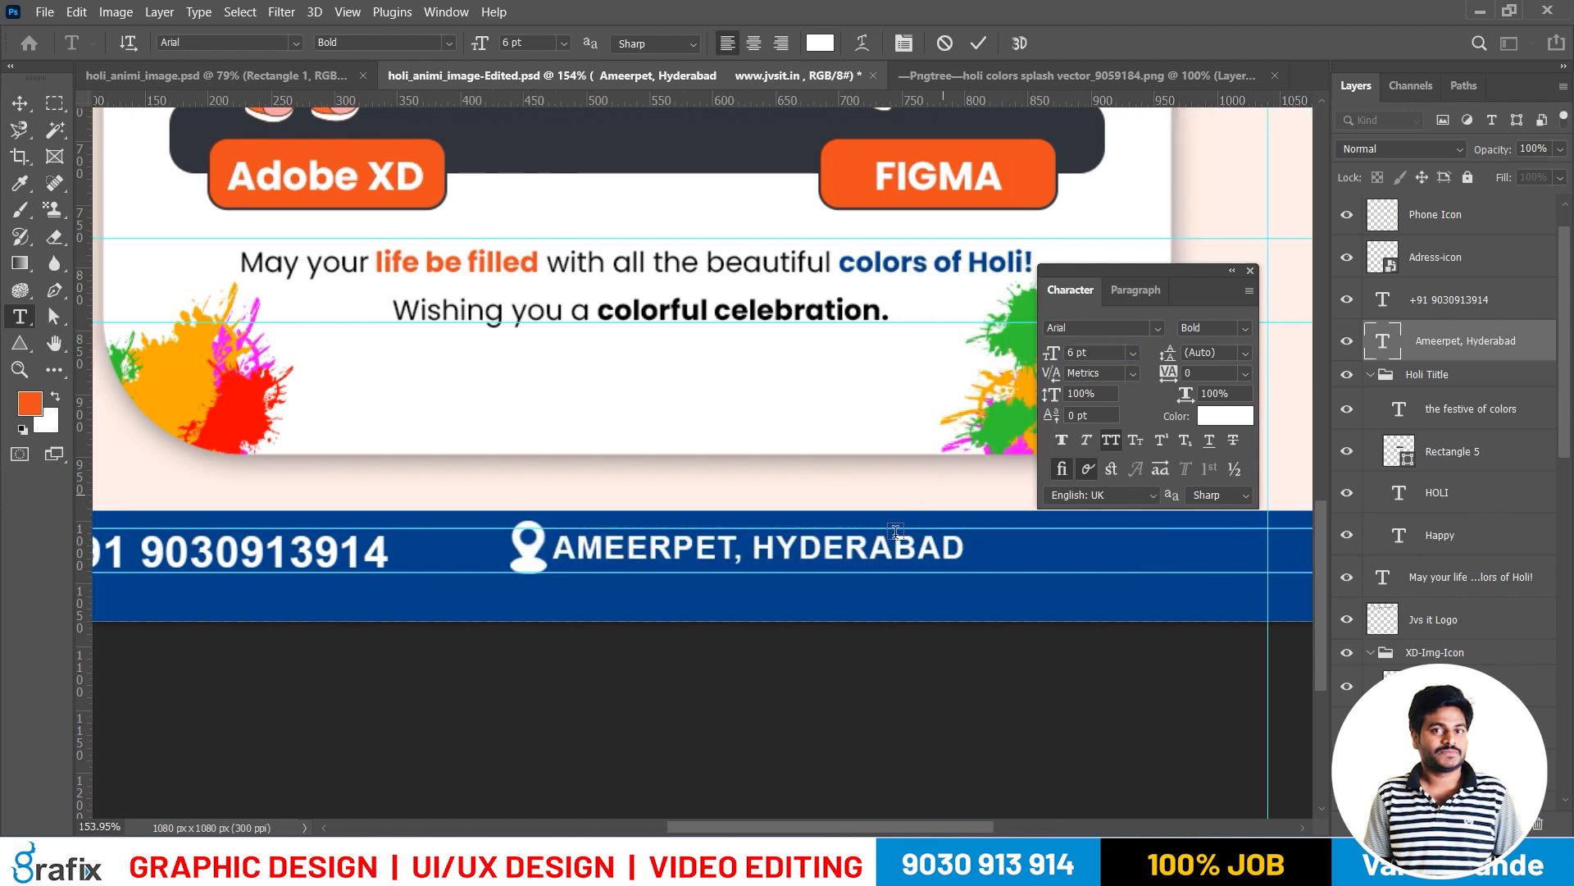
key(ctrl+a)
drag(1107, 354, 786, 401)
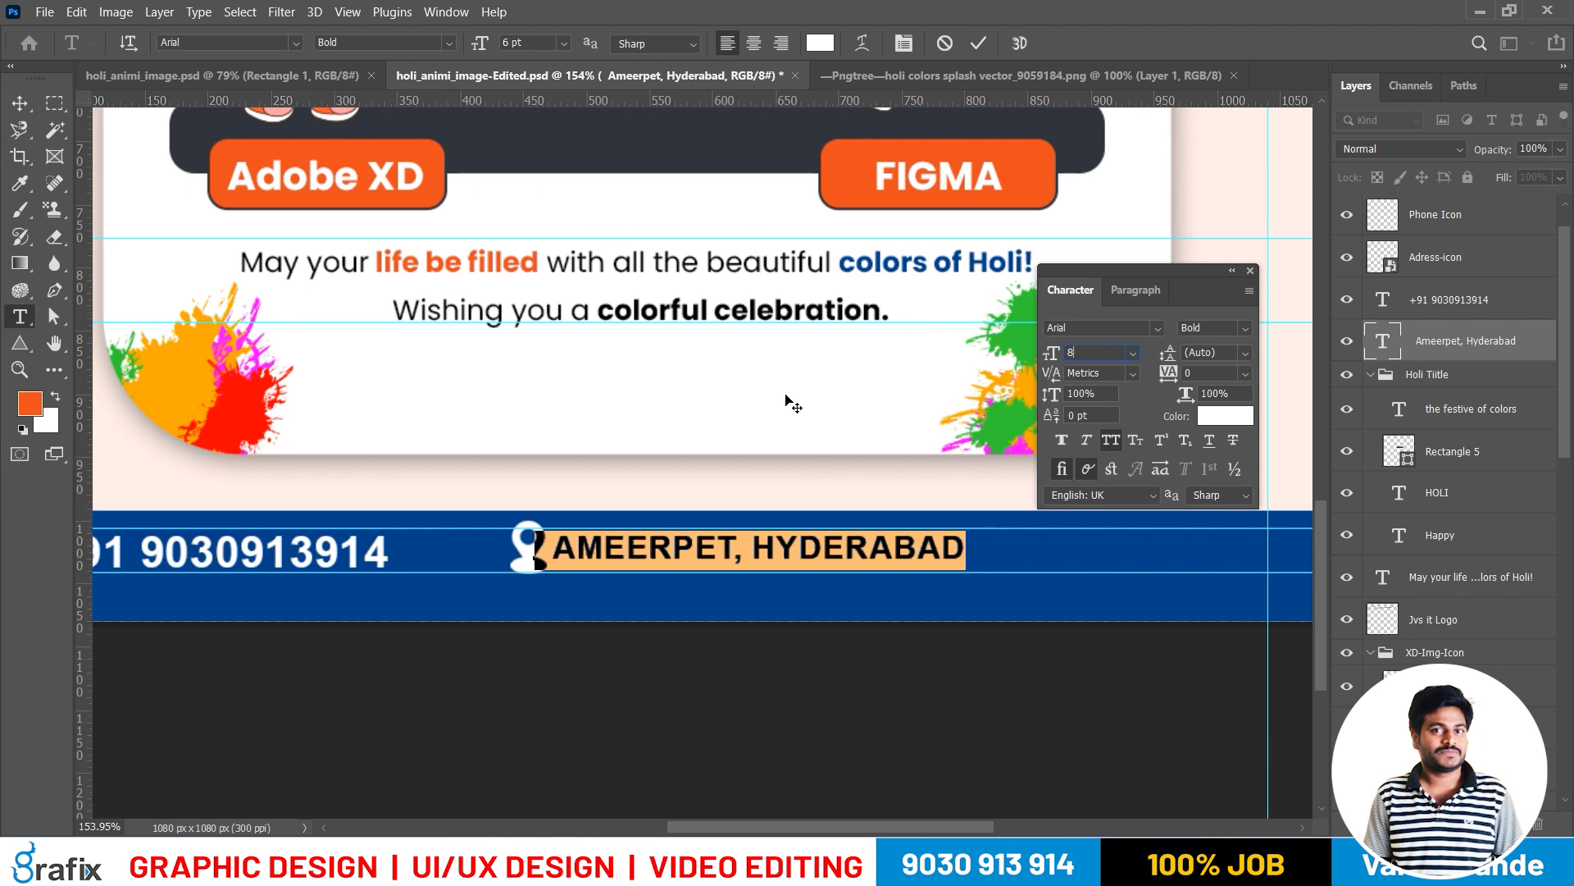
text(8)
key(Return)
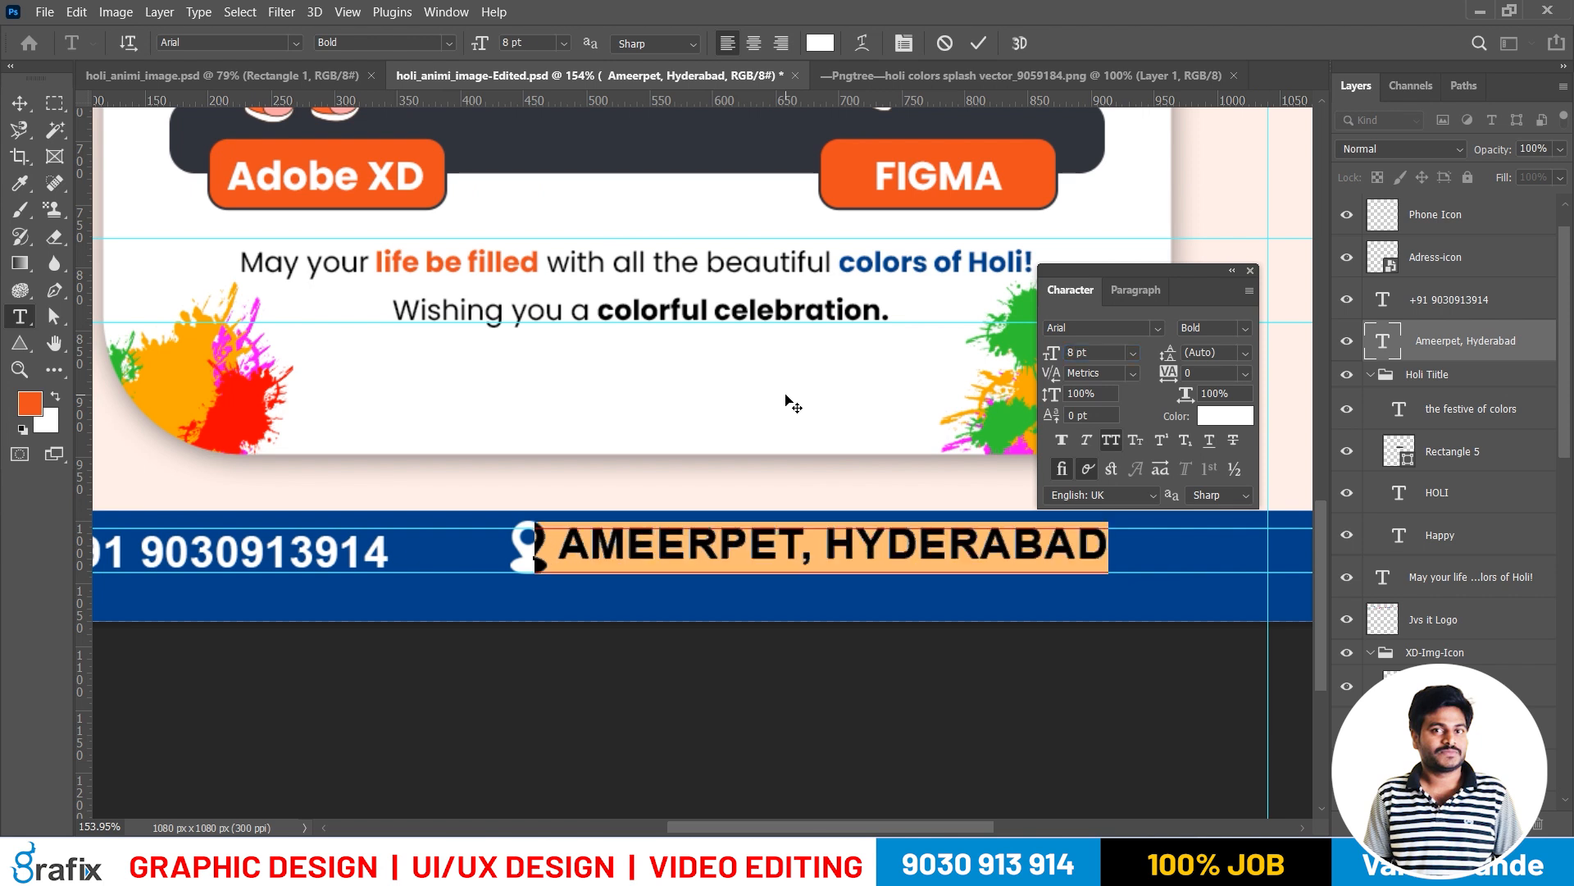
click(436, 529)
Change the footer phone number's font to Poppins SemiBold
click(315, 556)
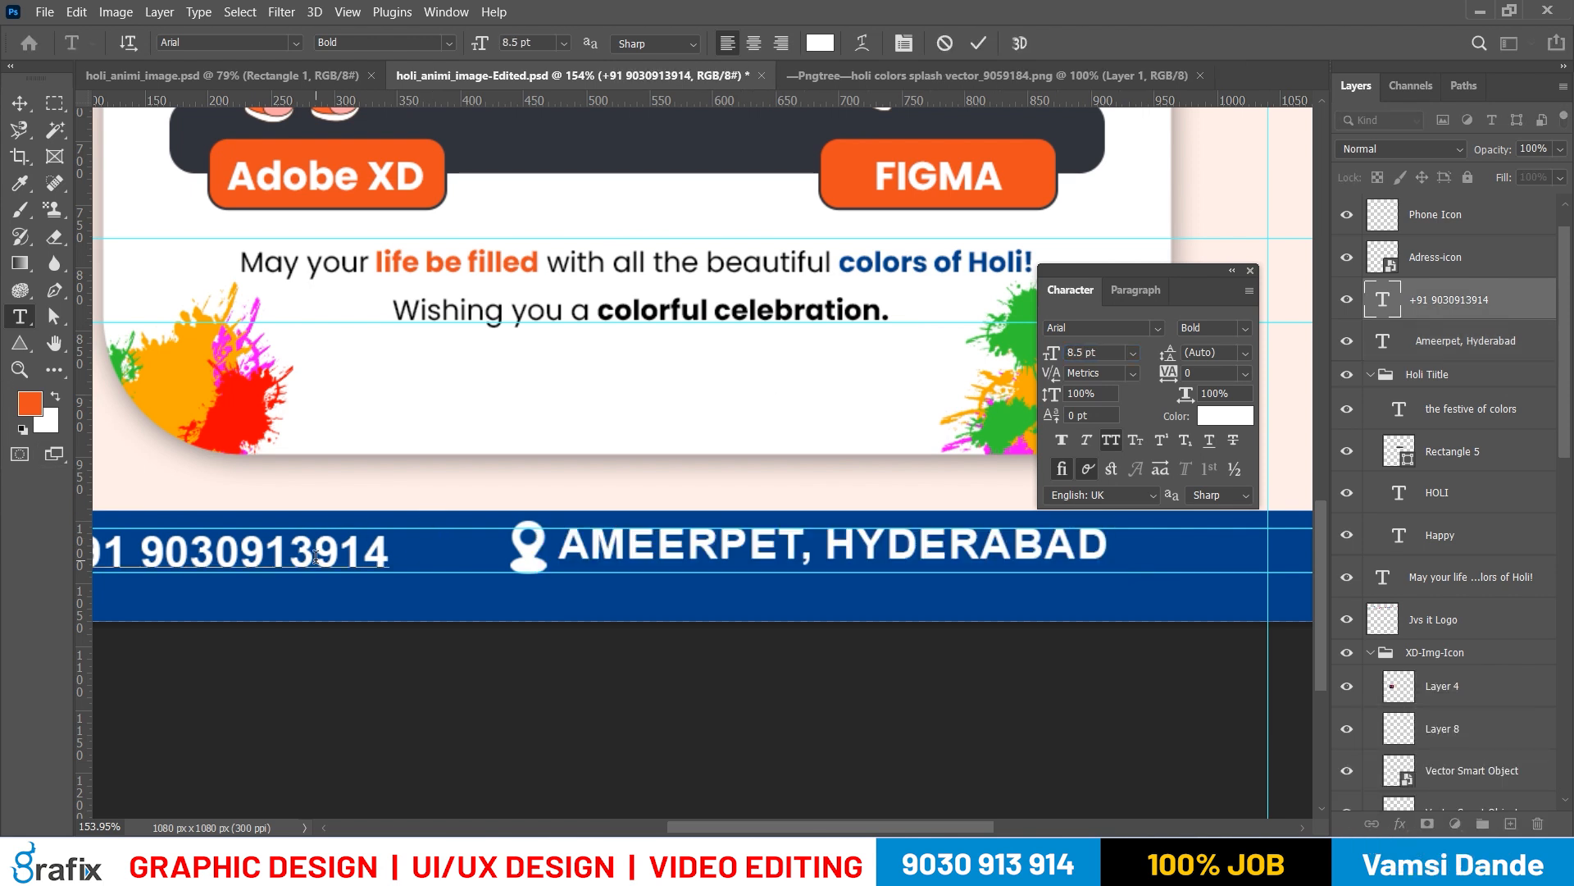
click(489, 359)
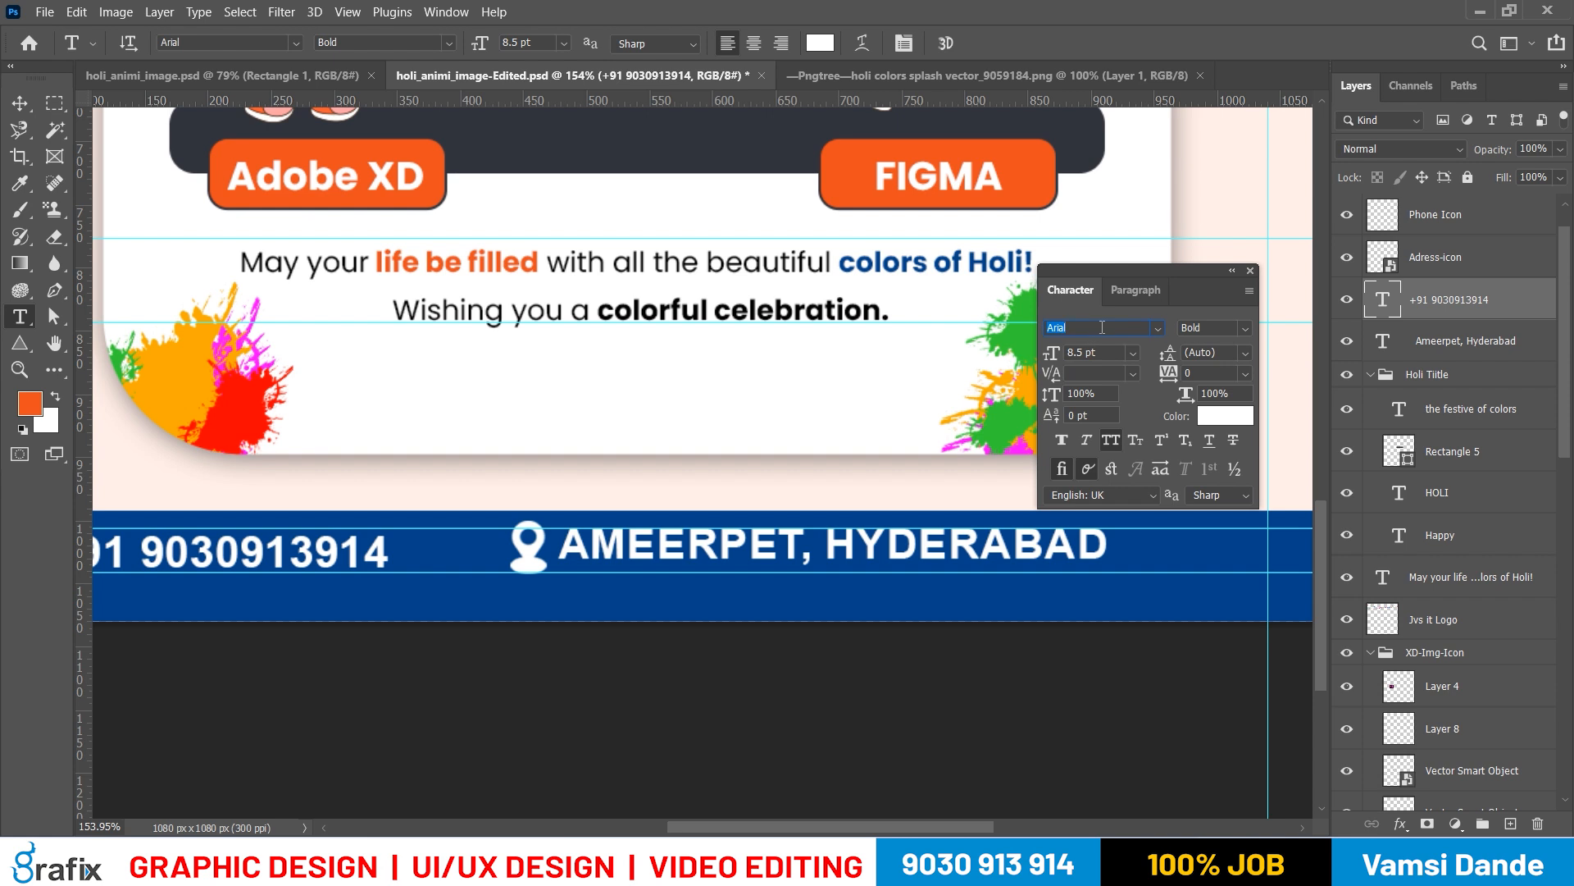
text(Poppins)
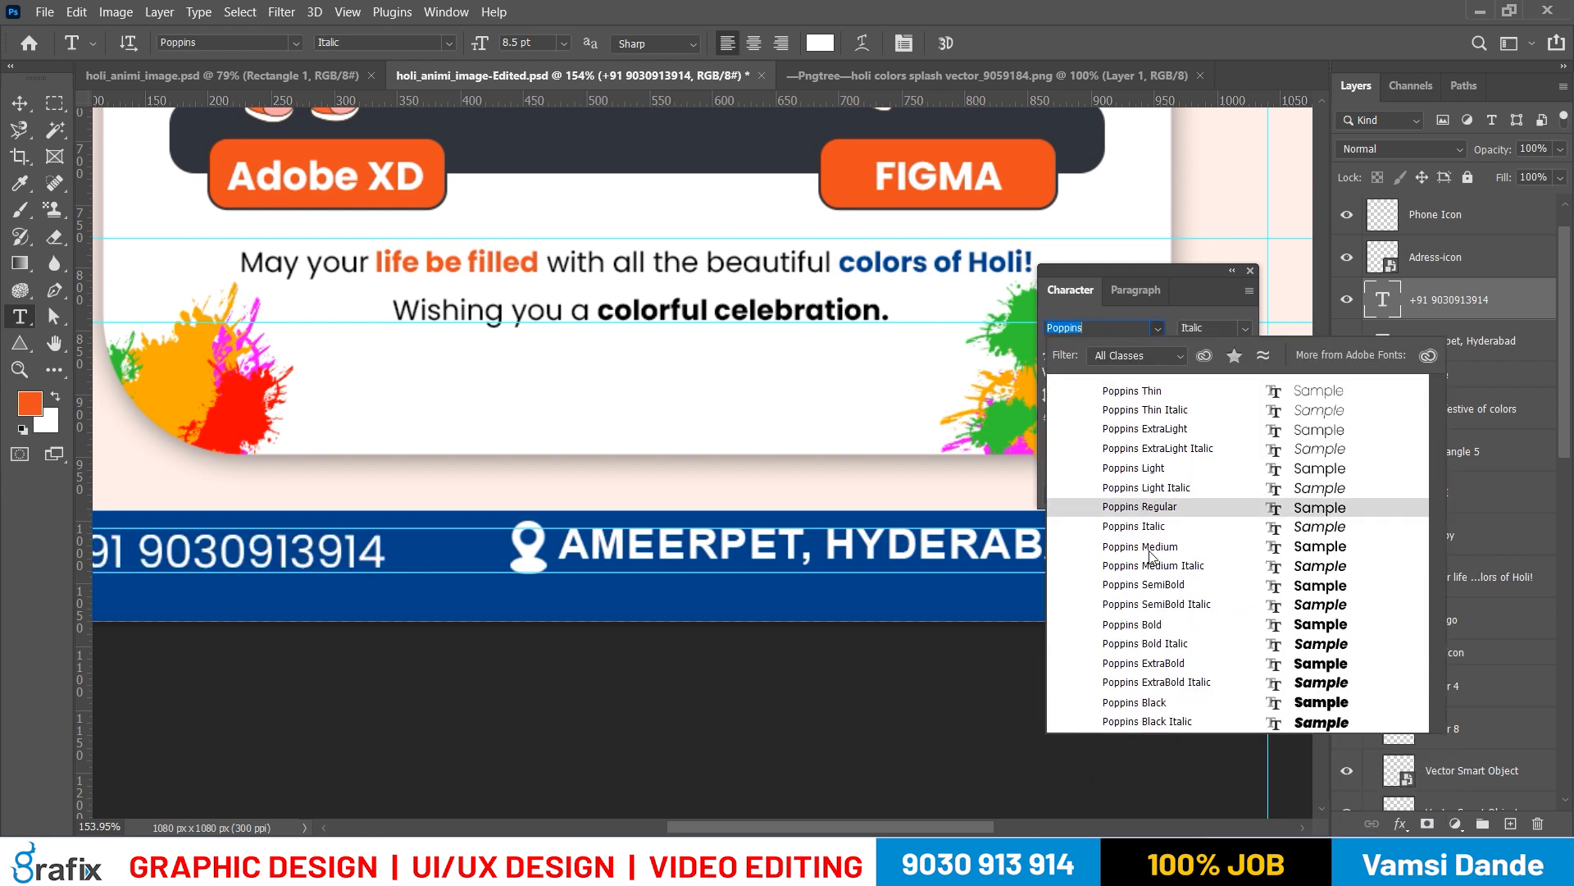
click(1155, 583)
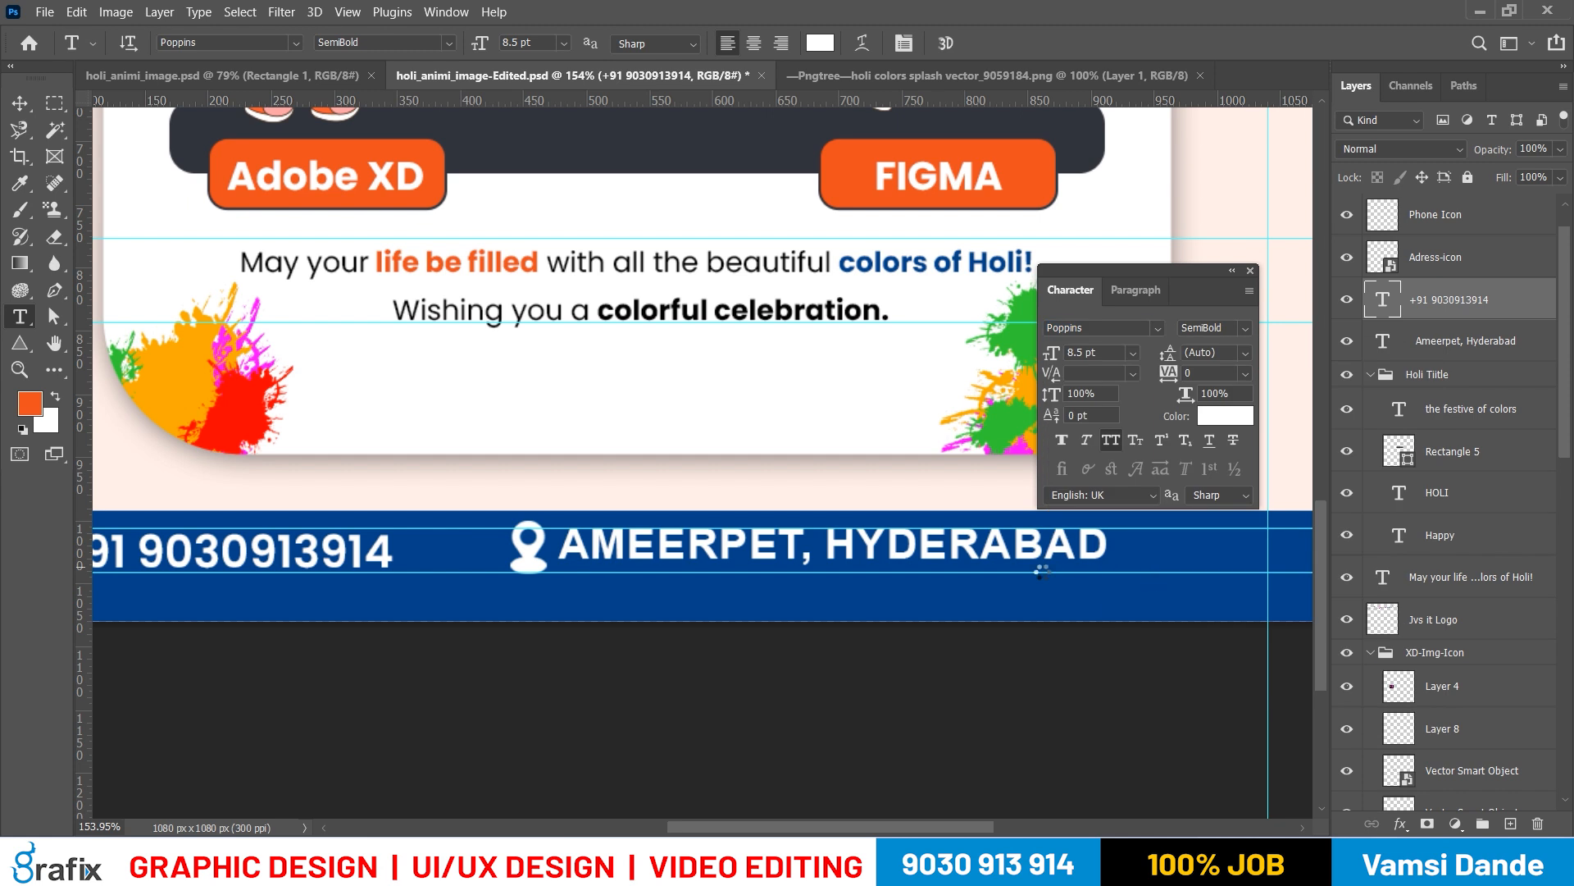
Delete the old Arial address text layer from the footer
key(v)
right_click(990, 555)
click(1014, 568)
key(Delete)
Duplicate the phone number text and place the copy beside the location icon in the footer
drag(740, 630, 788, 624)
scroll(788, 624, down, 2)
right_click(477, 563)
click(513, 573)
drag(566, 571, 874, 587)
Replace the duplicated text with the company's locality and city, in mixed case with All Caps turned off
key(t)
click(830, 566)
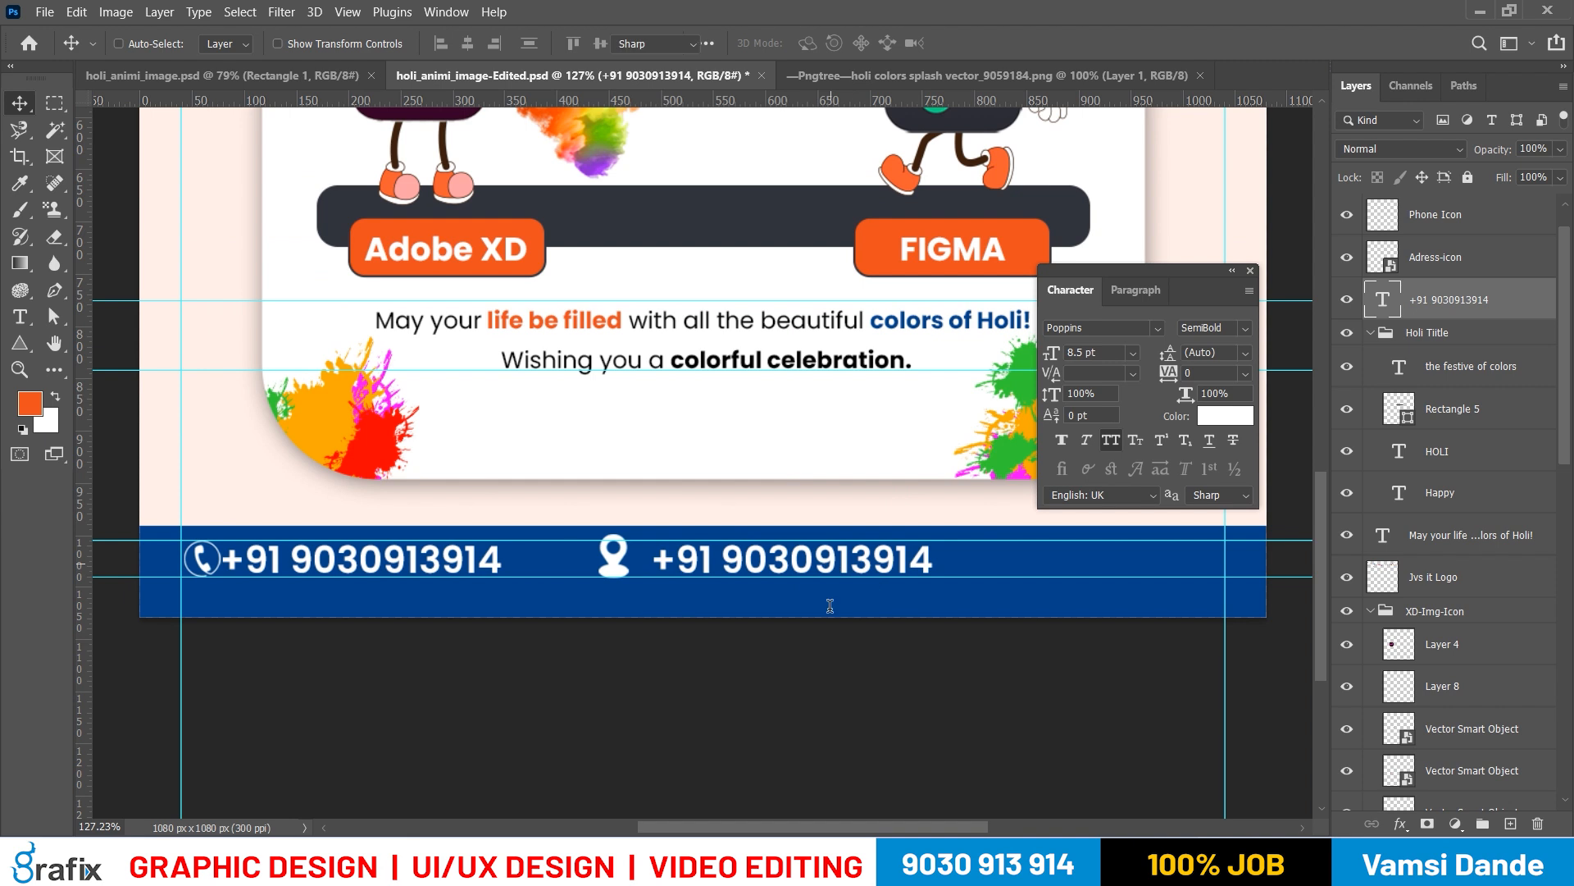
key(ctrl+a)
text(AMM)
key(BackSpace)
key(BackSpace)
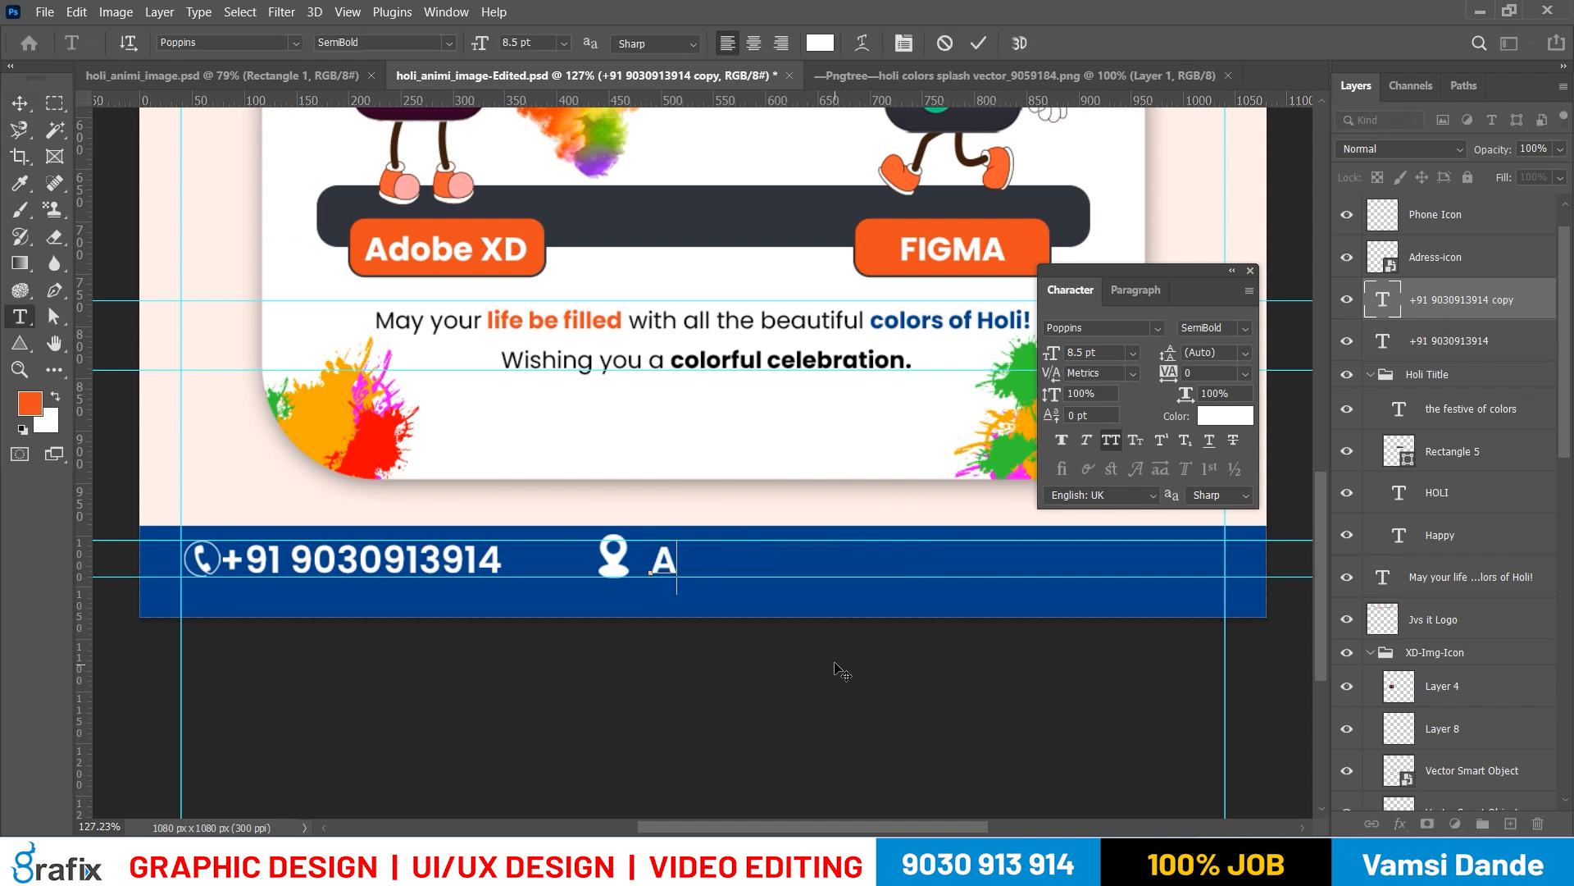
text(mee)
key(ctrl+a)
key(ctrl+shift+k)
key(Right)
text(rpe)
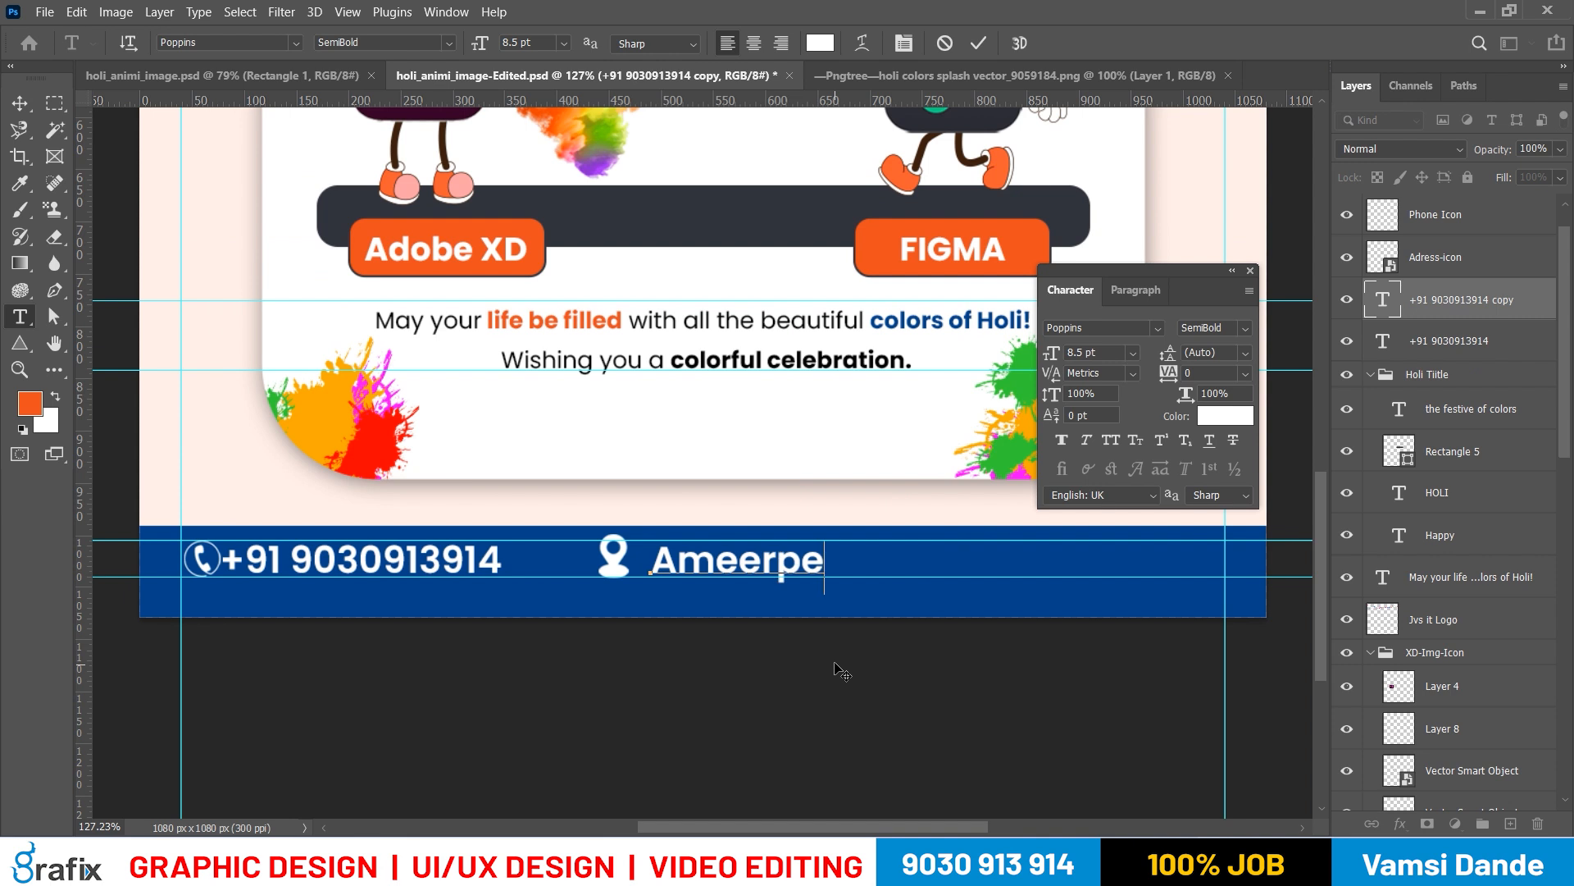
text(t, Hyd eraba)
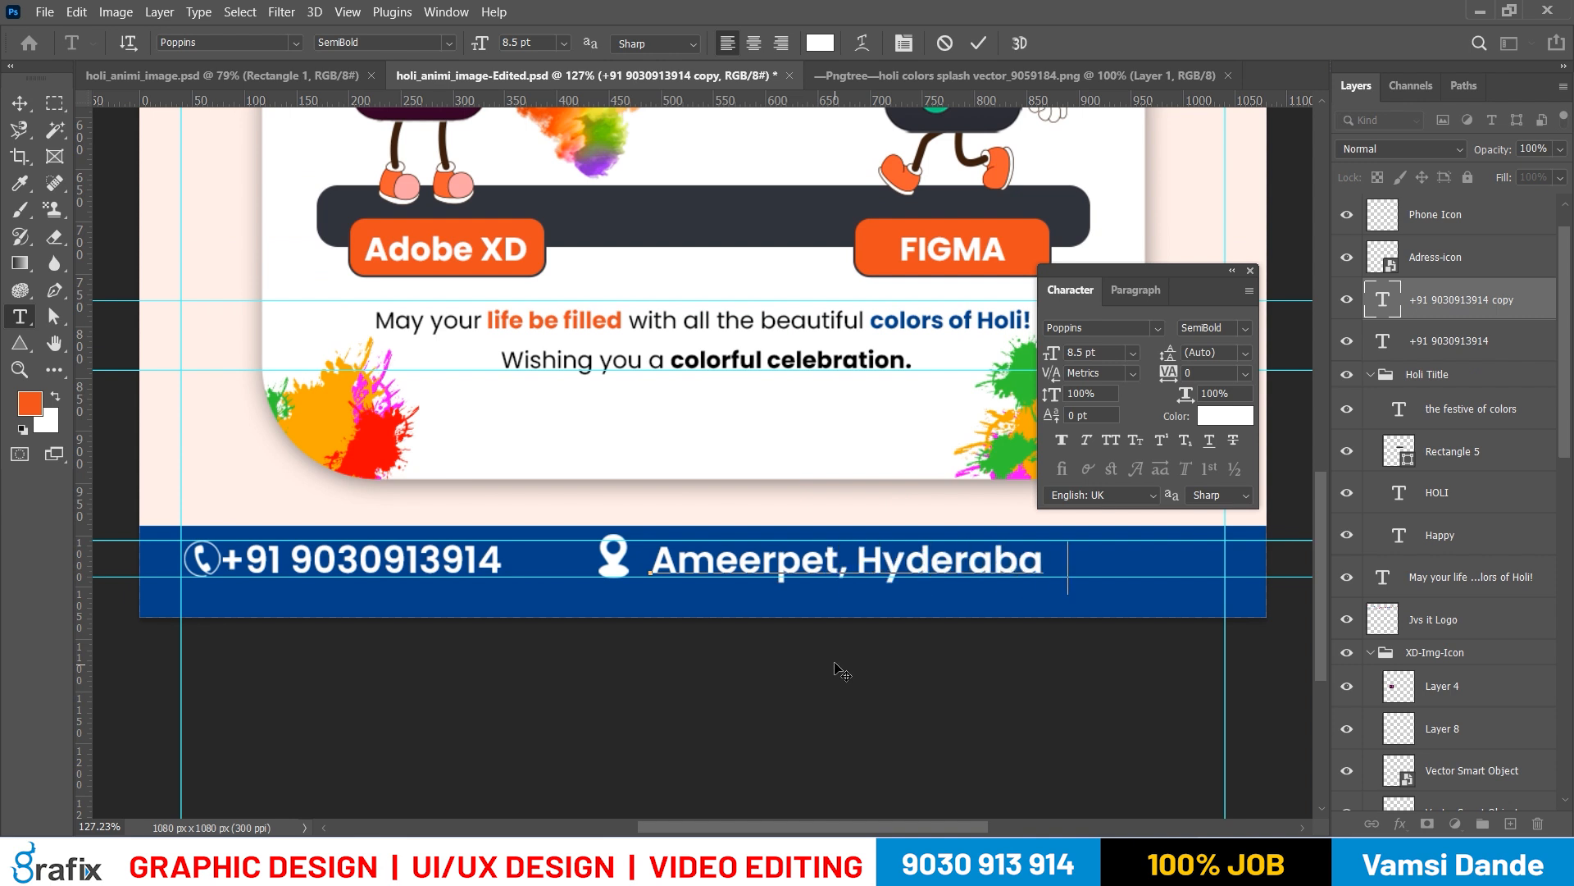
text(dv)
key(BackSpace)
key(ctrl+Return)
key(v)
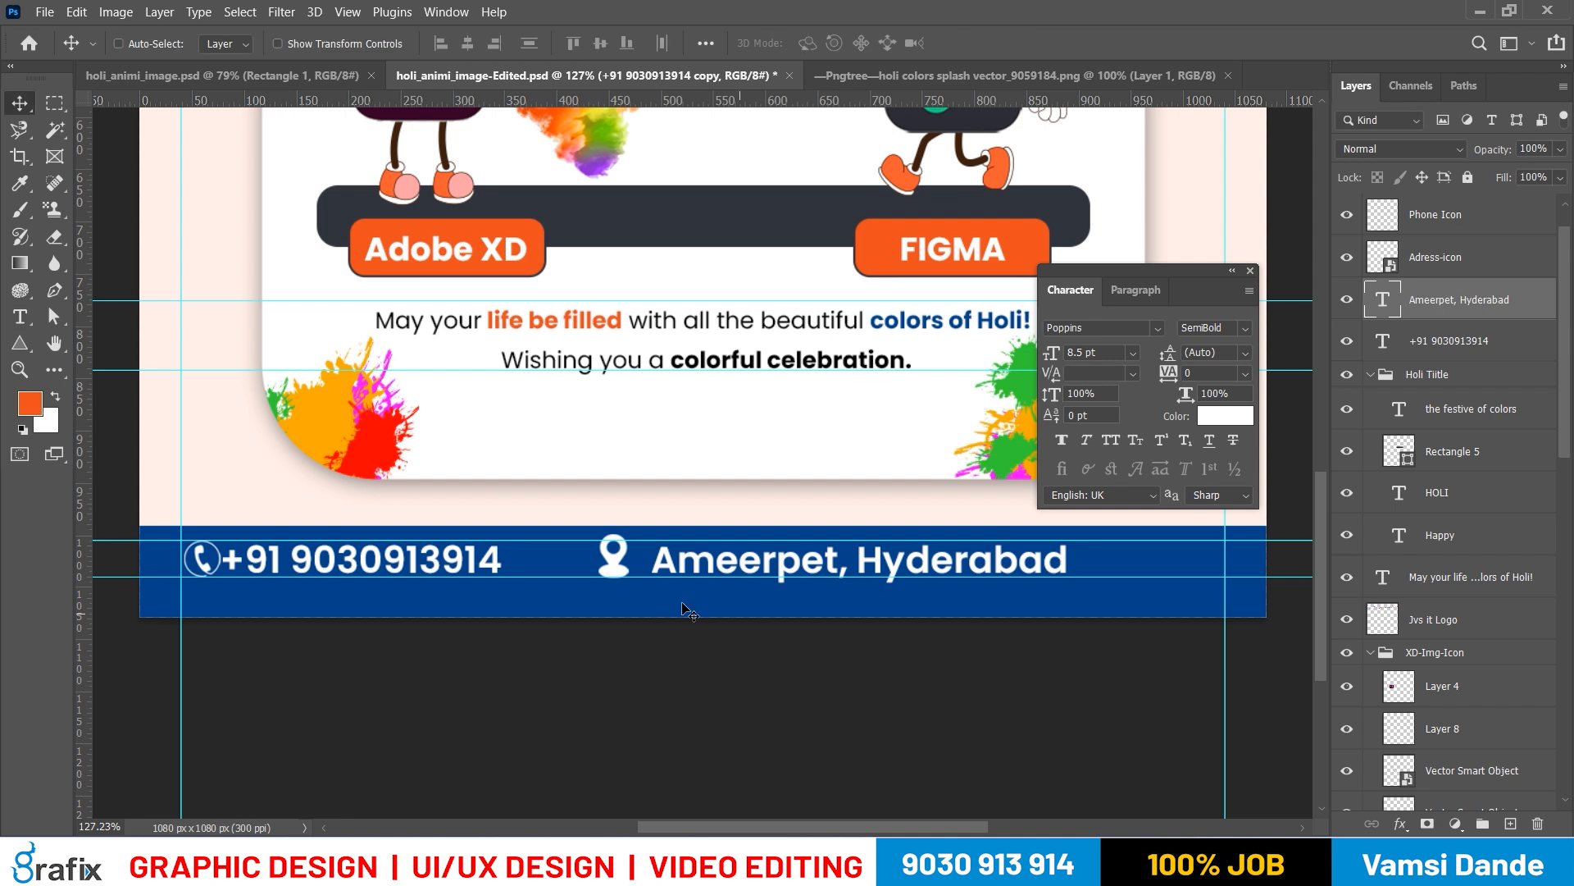
Move the location icon slightly to the left along the footer
right_click(621, 586)
click(621, 586)
drag(613, 584, 561, 584)
Try to place a duplicate of the address text at the right end of the footer
drag(990, 633, 841, 630)
right_click(767, 571)
click(773, 580)
drag(732, 566, 1111, 566)
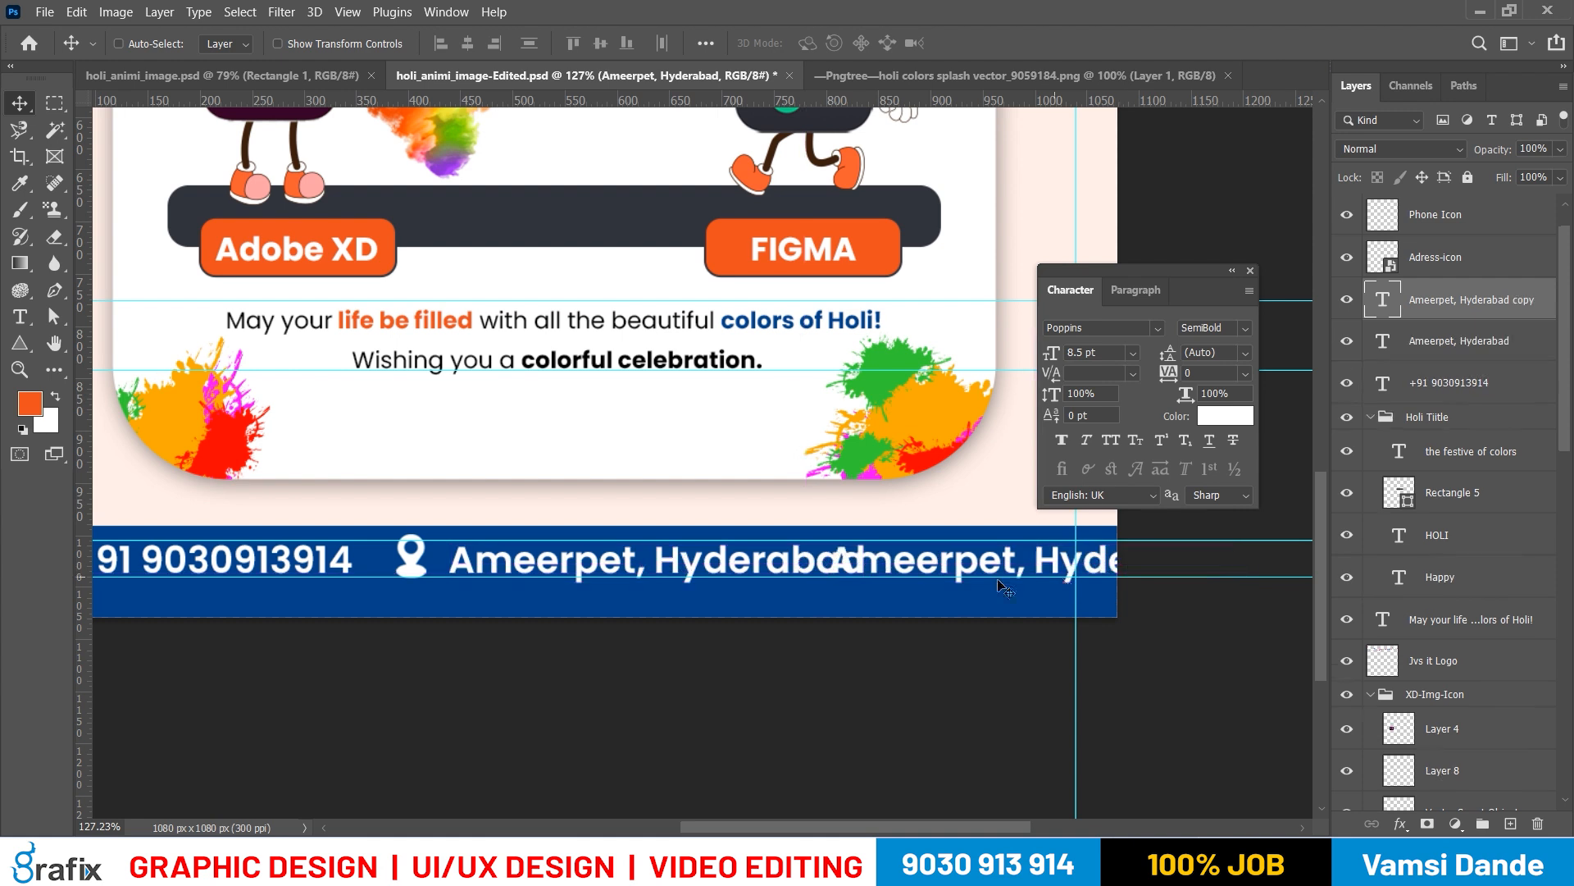
key(ctrl+z)
key(t)
click(865, 558)
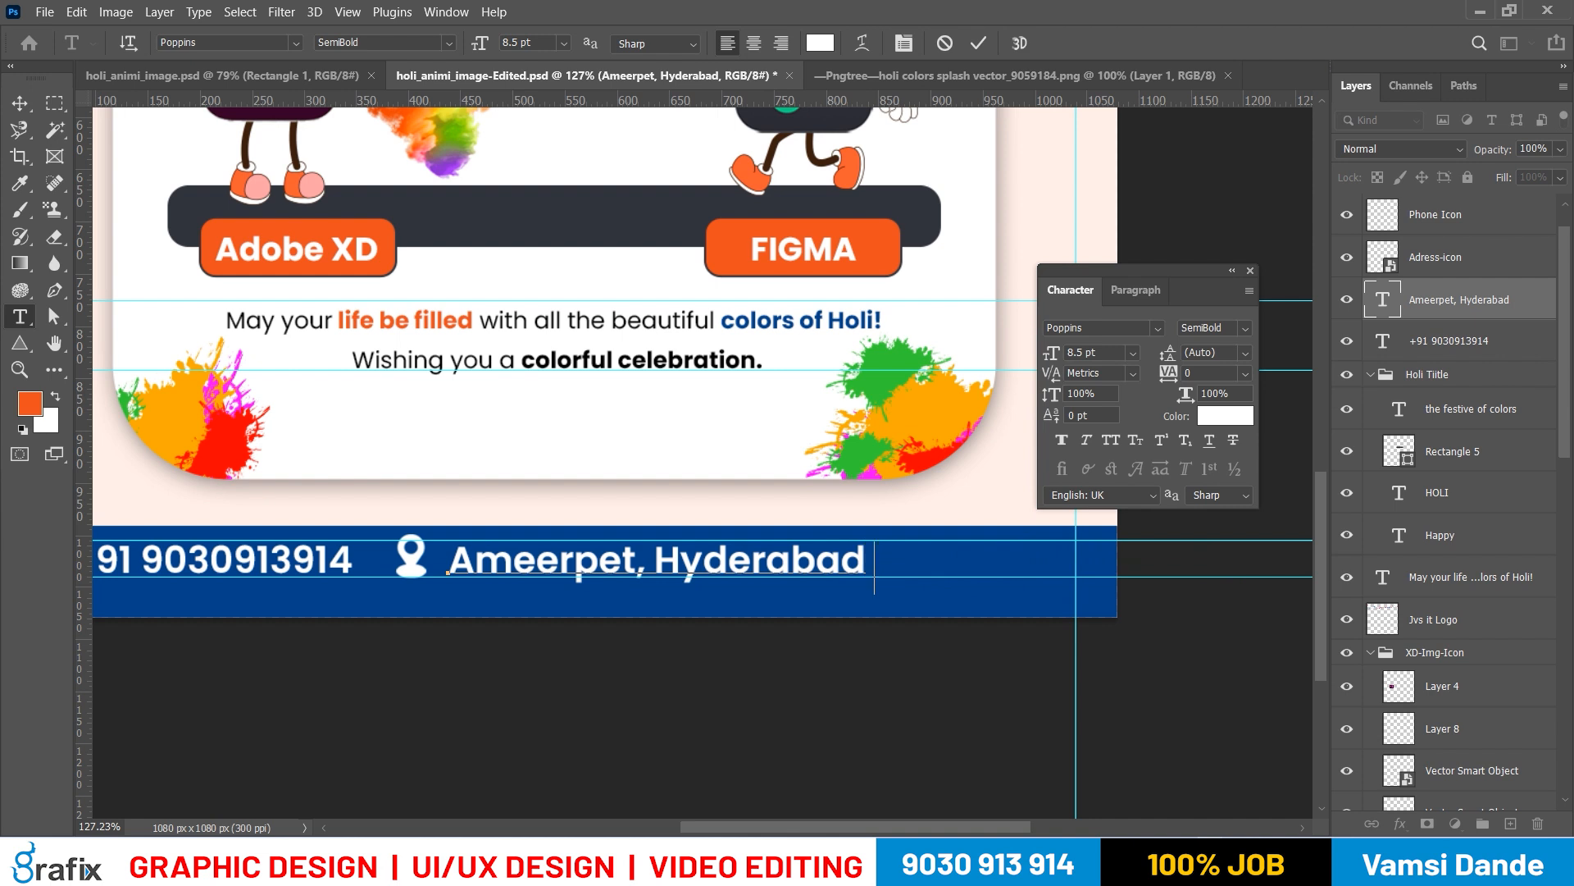
text(| www.jvsit.in)
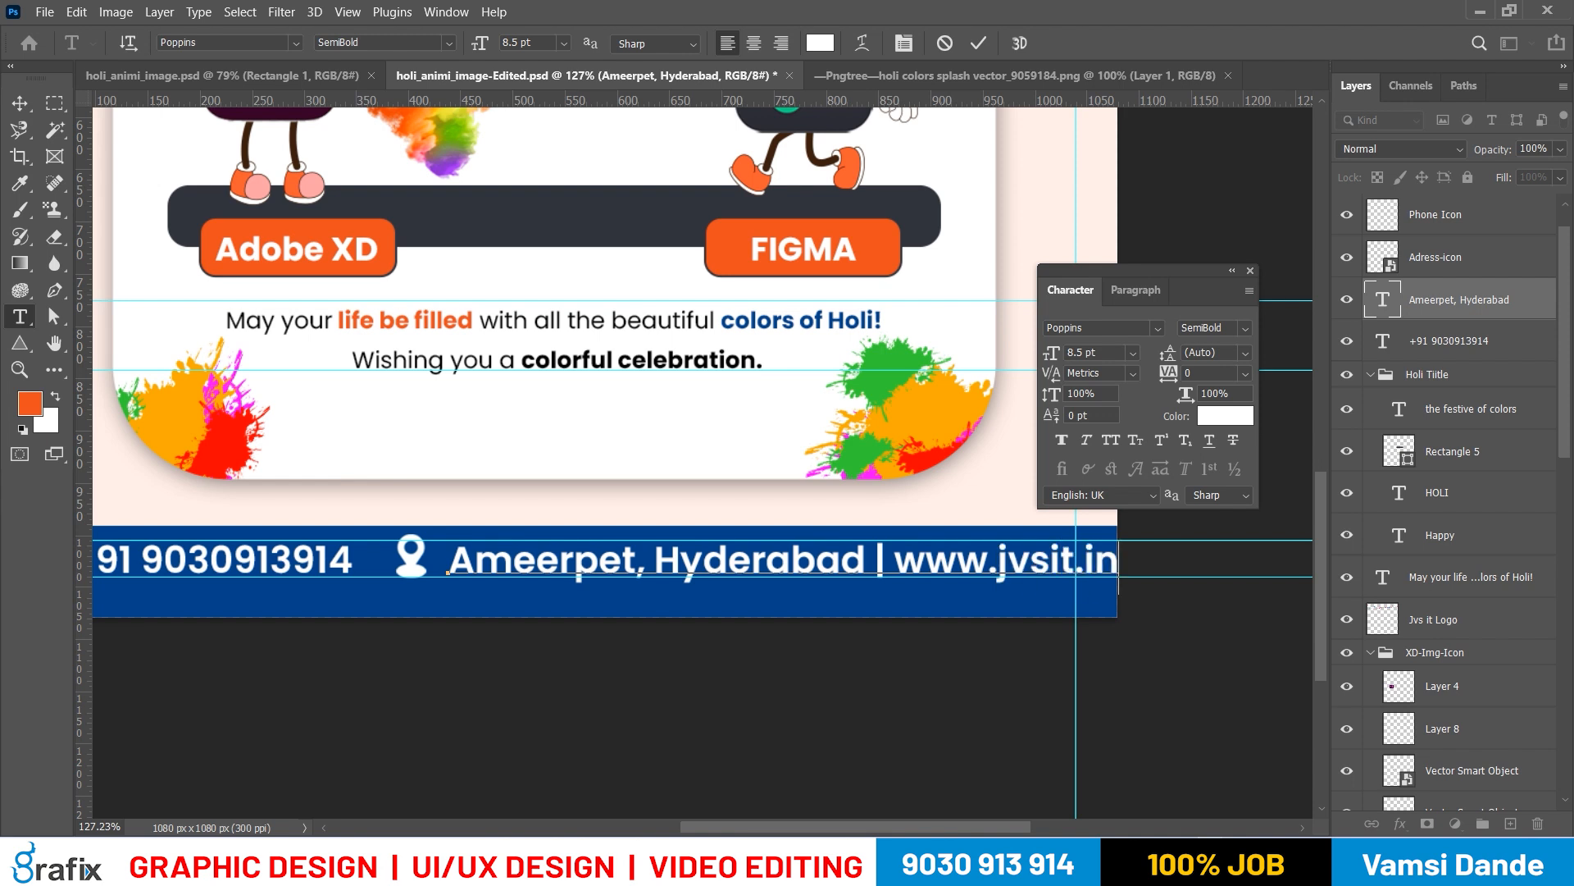
Set the whole address and website line to 8 pt
key(ctrl+a)
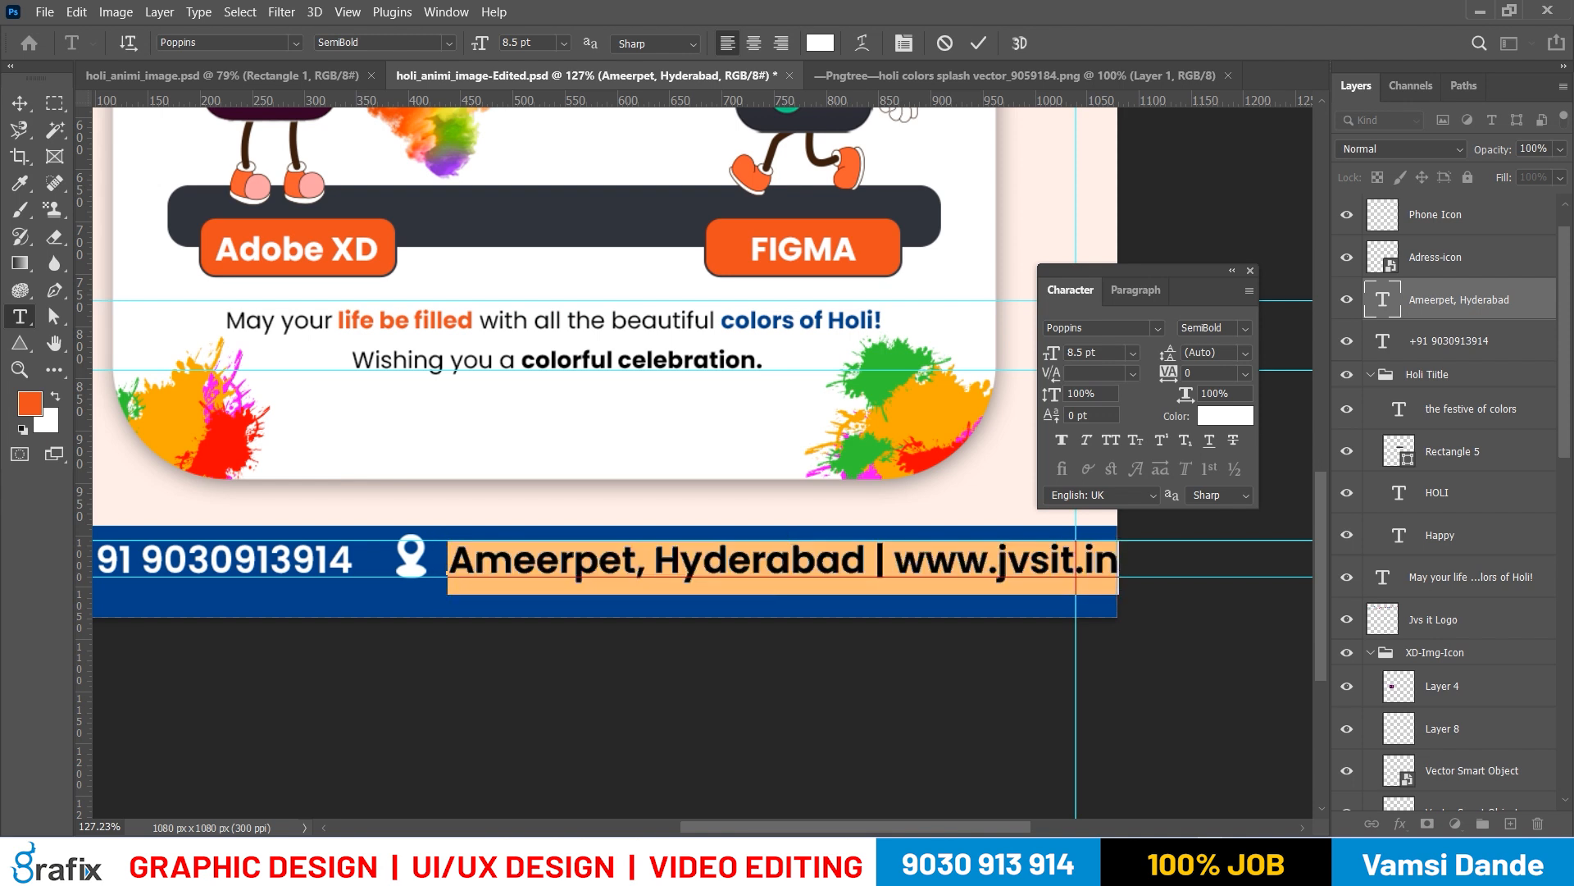
drag(1104, 354, 859, 359)
text(8)
key(Return)
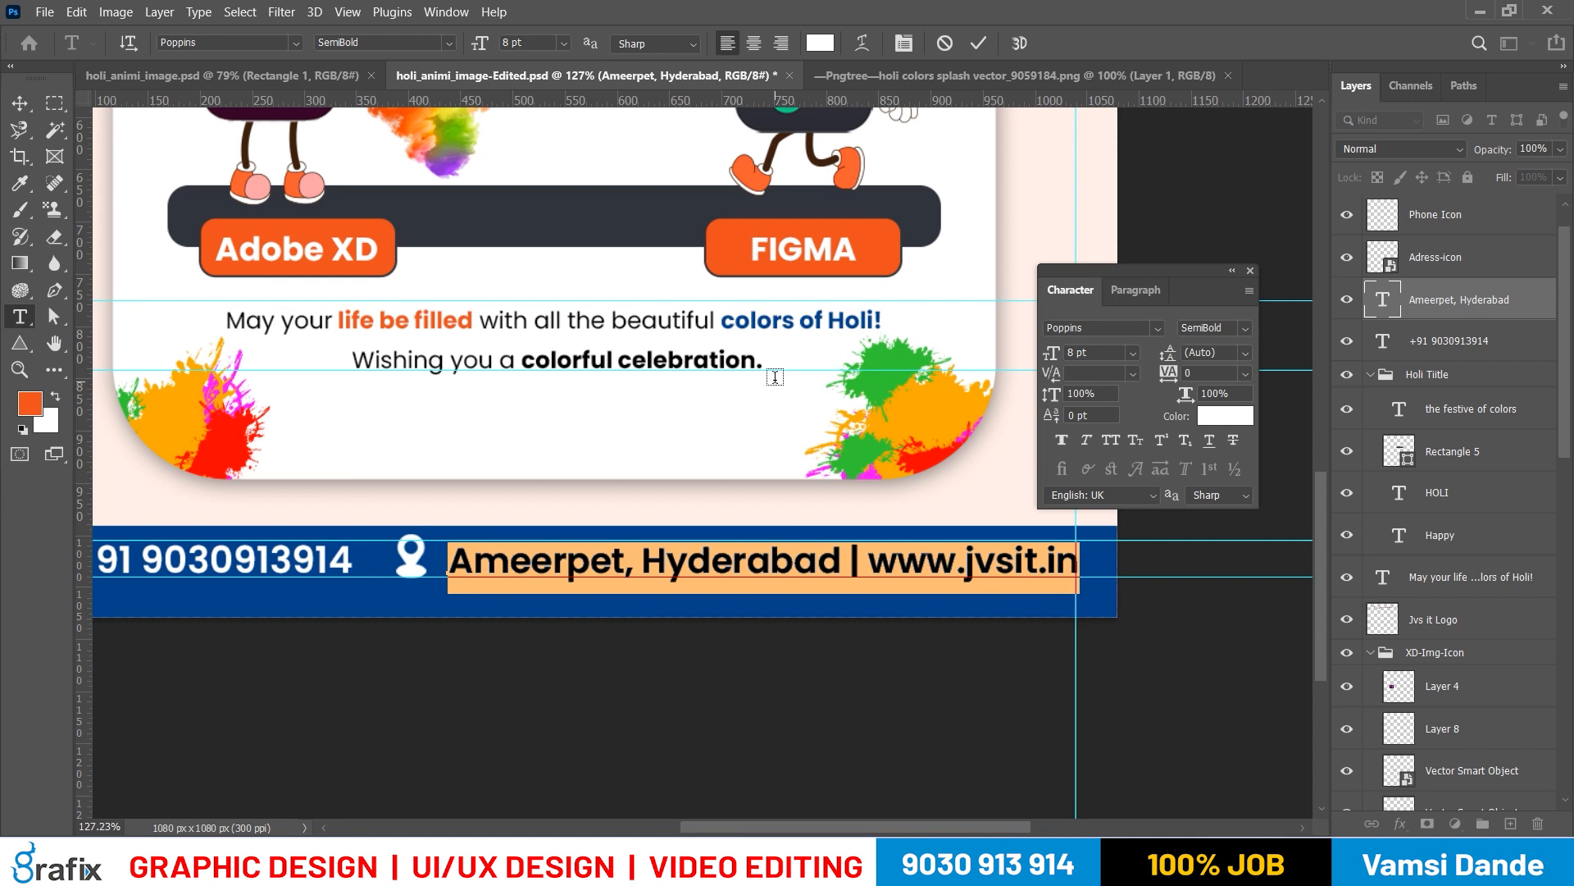
key(ctrl+Return)
key(v)
Set the footer phone number's size to 8 pt
drag(314, 491, 454, 492)
double_click(433, 562)
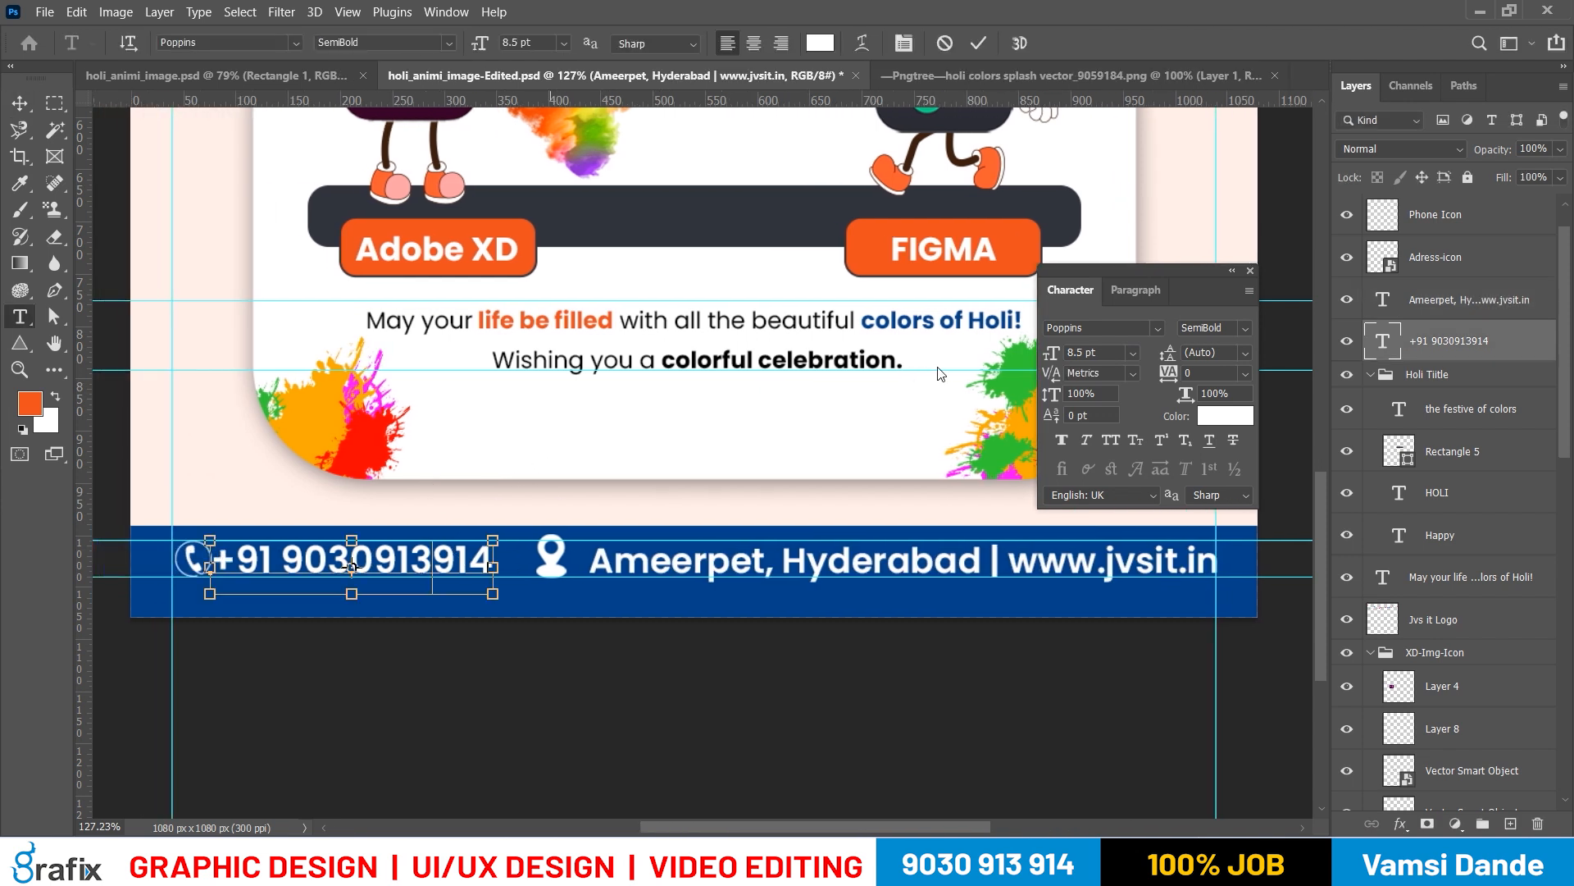
key(ctrl+a)
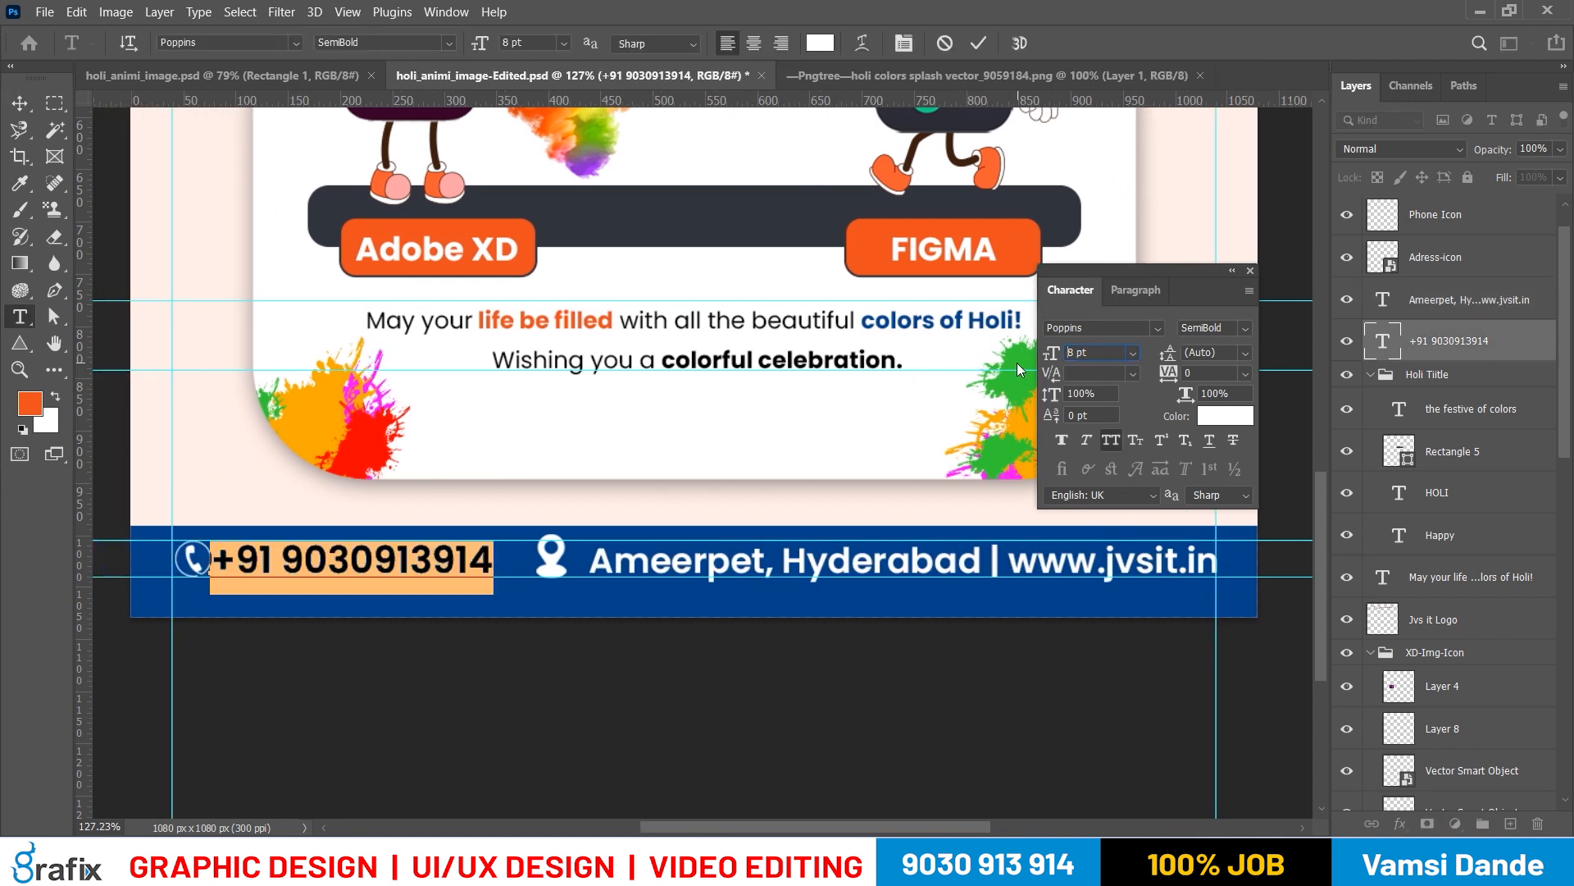
key(ctrl+Return)
Change the address and website line's font weight to Medium
click(730, 566)
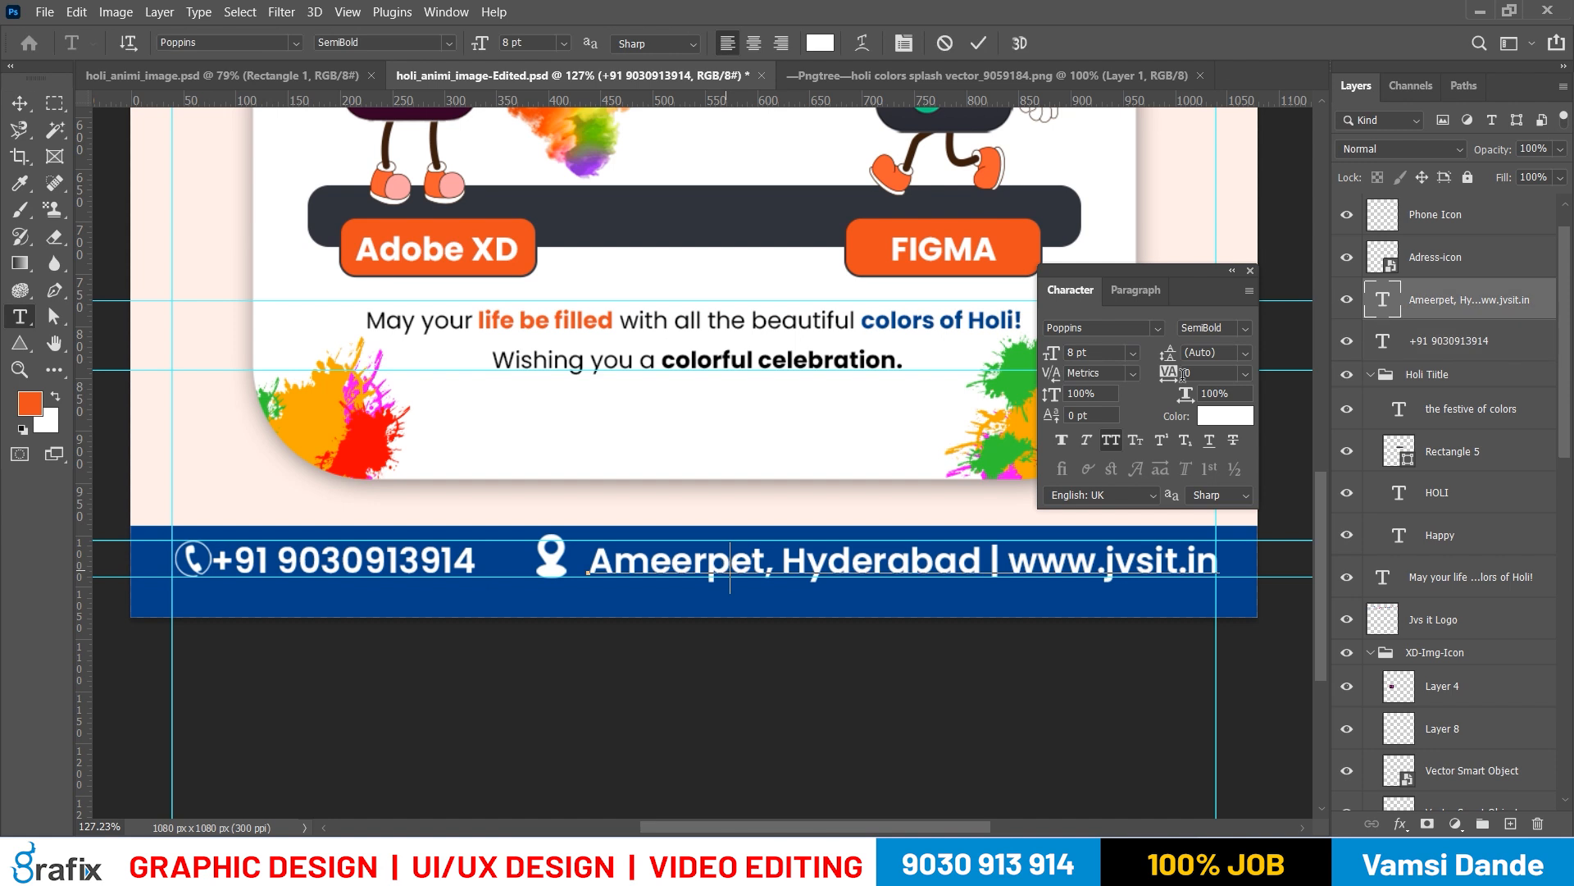
key(ctrl+a)
click(1222, 327)
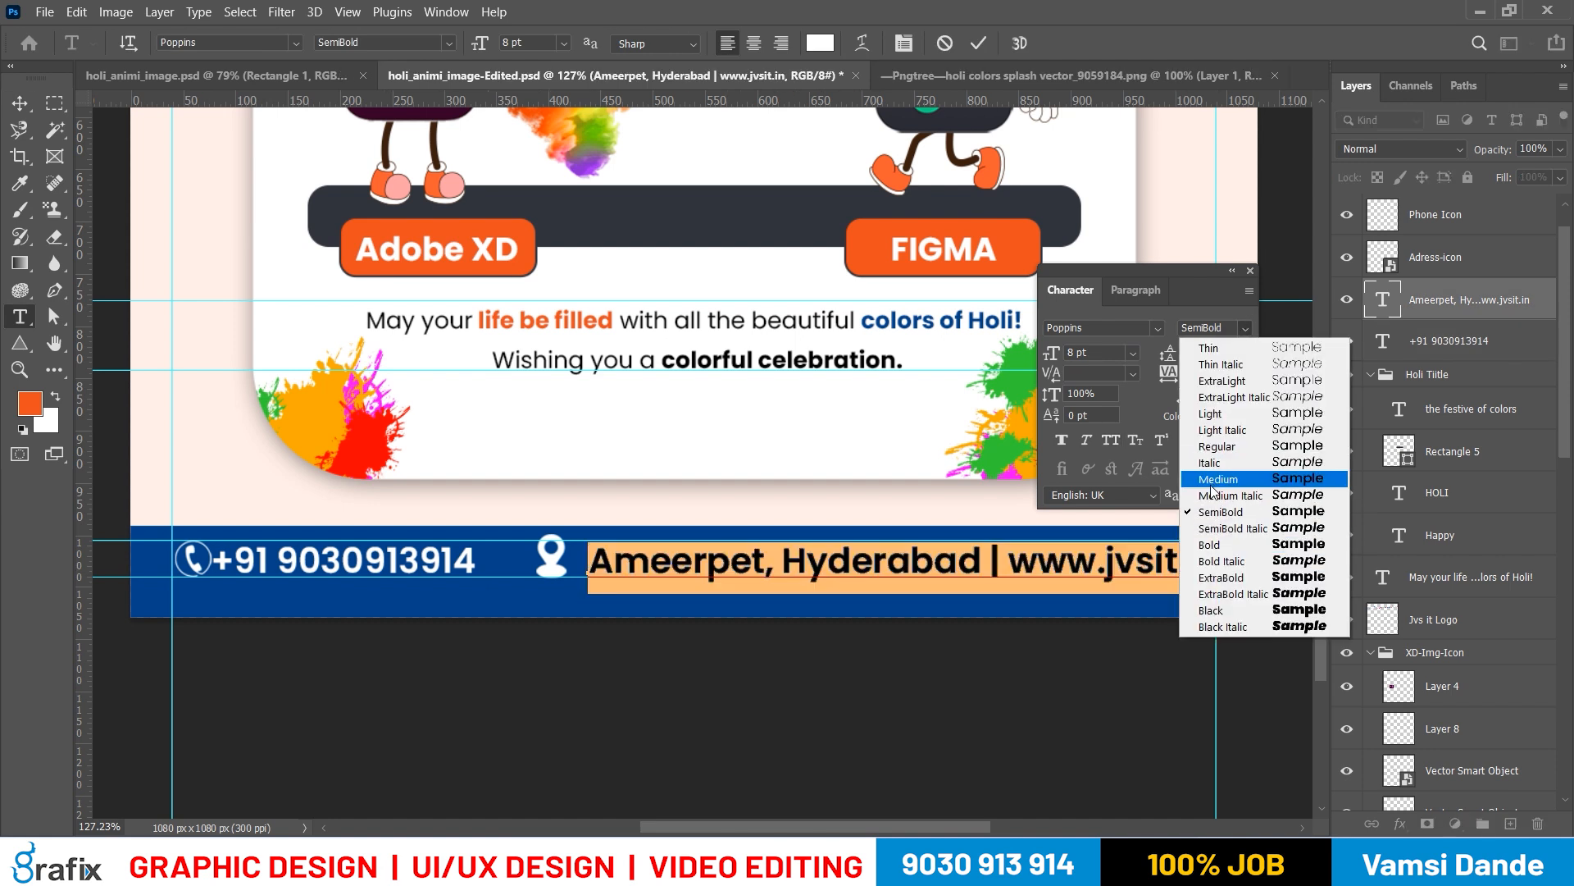
click(1212, 485)
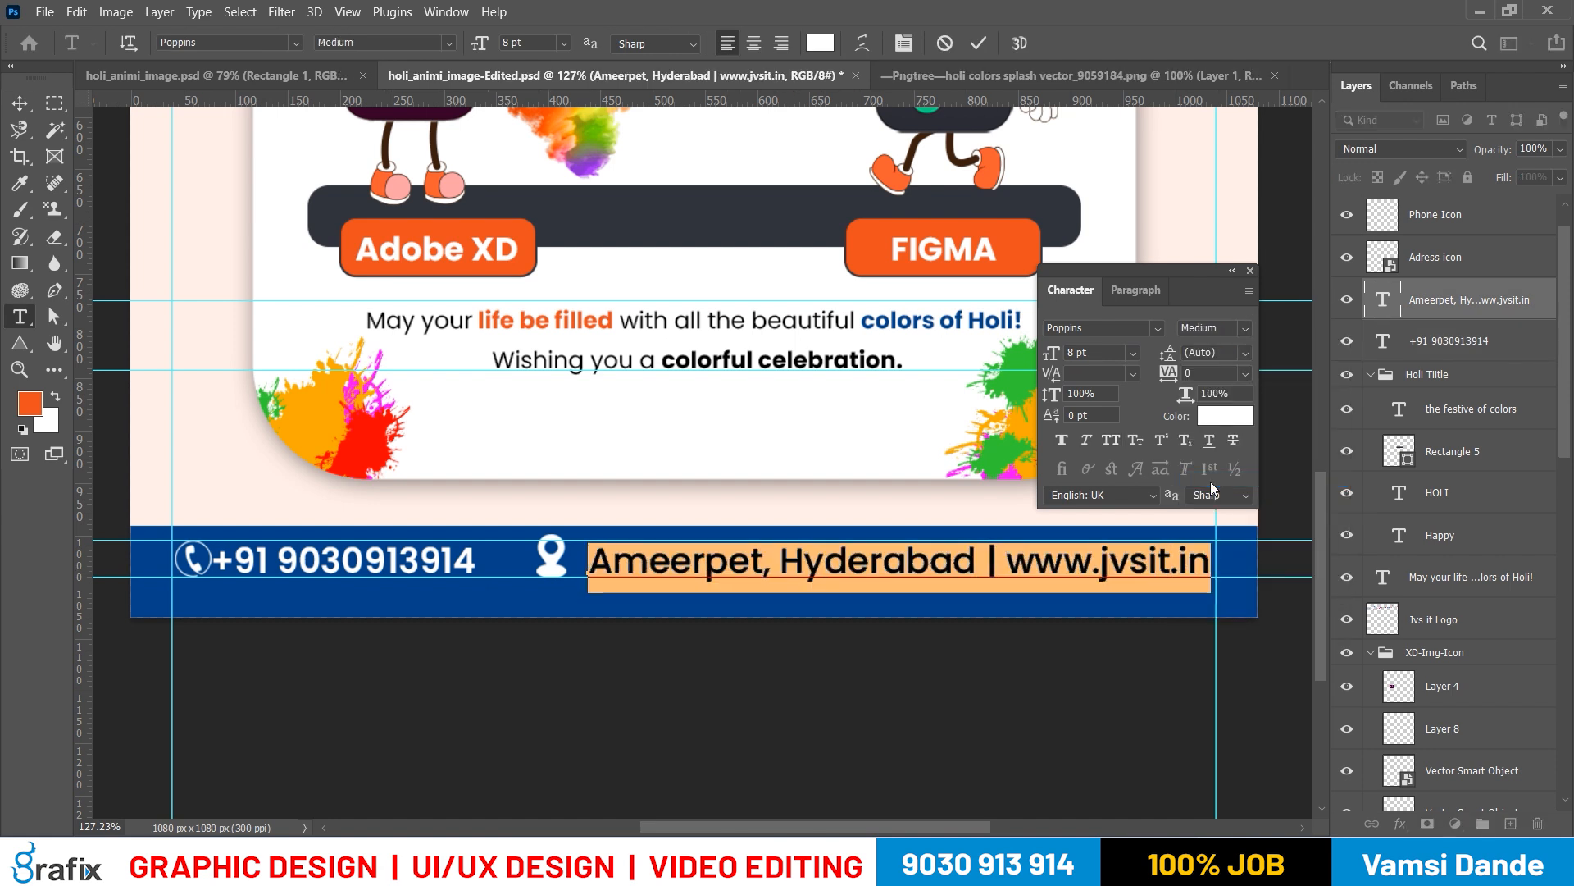
key(ctrl+Return)
Nudge the location icon and the address and website line one large step to the left
key(v)
right_click(572, 581)
click(573, 580)
key(shift+Left)
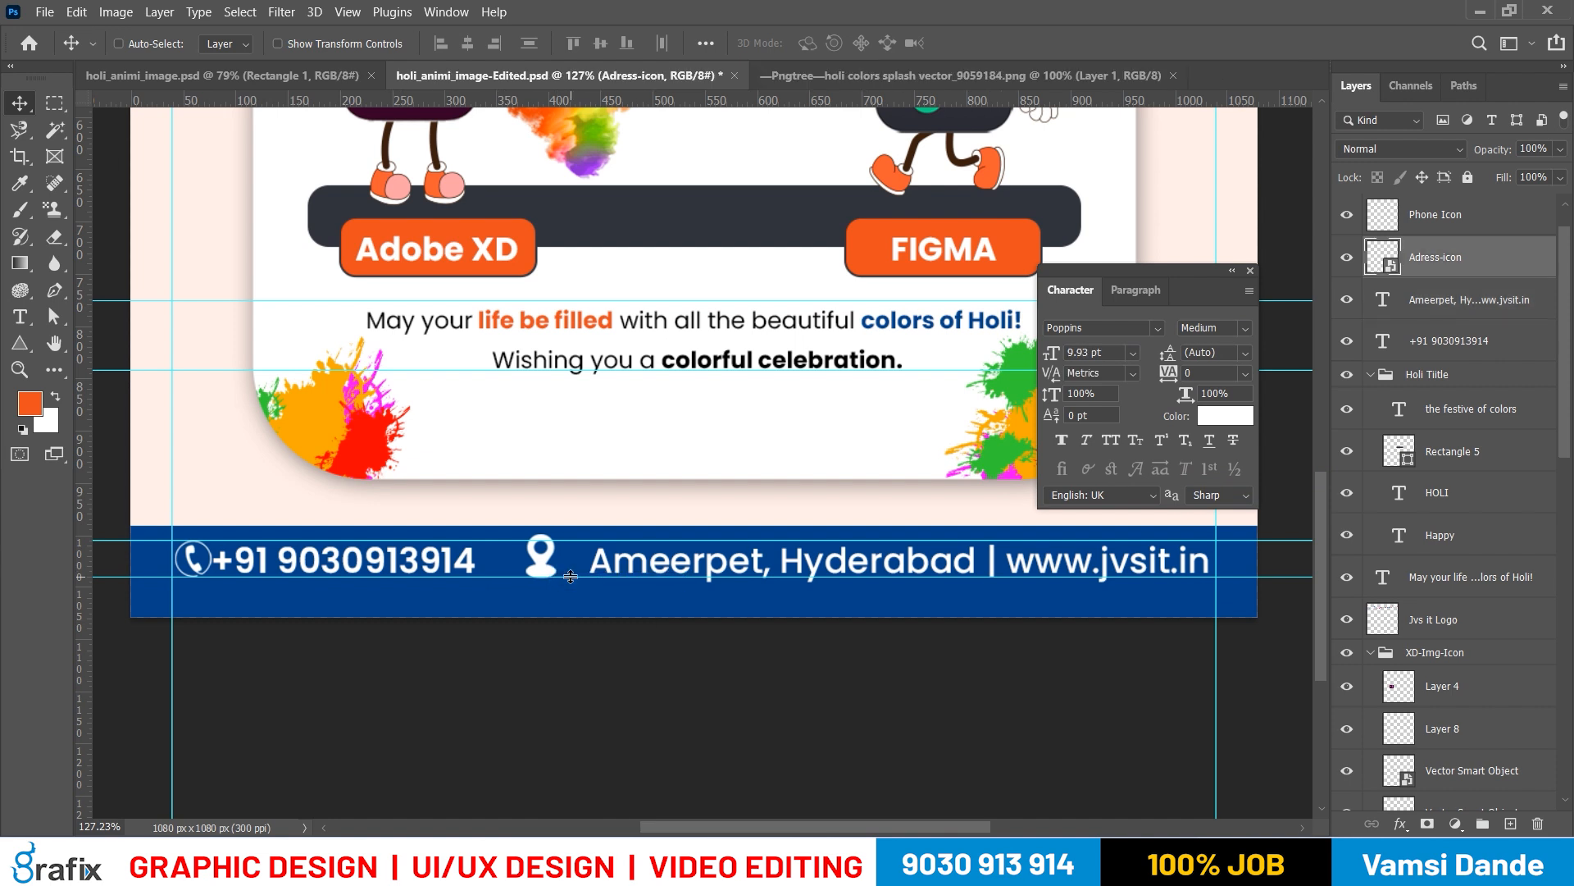
right_click(680, 566)
click(693, 579)
key(shift+Left)
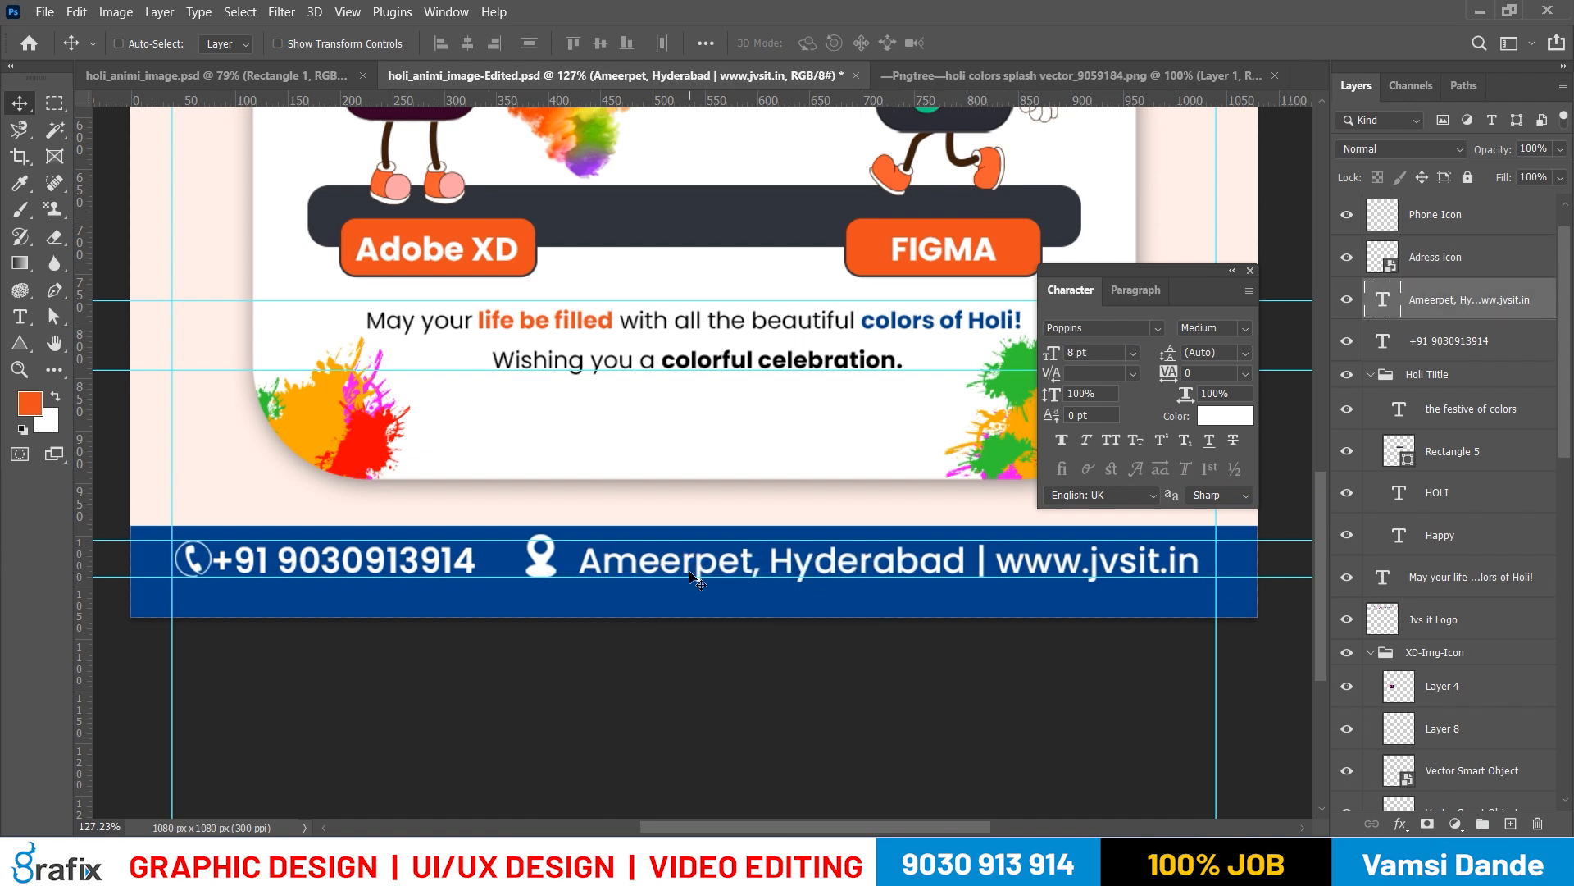
Change the footer phone number's font weight to Bold
right_click(371, 560)
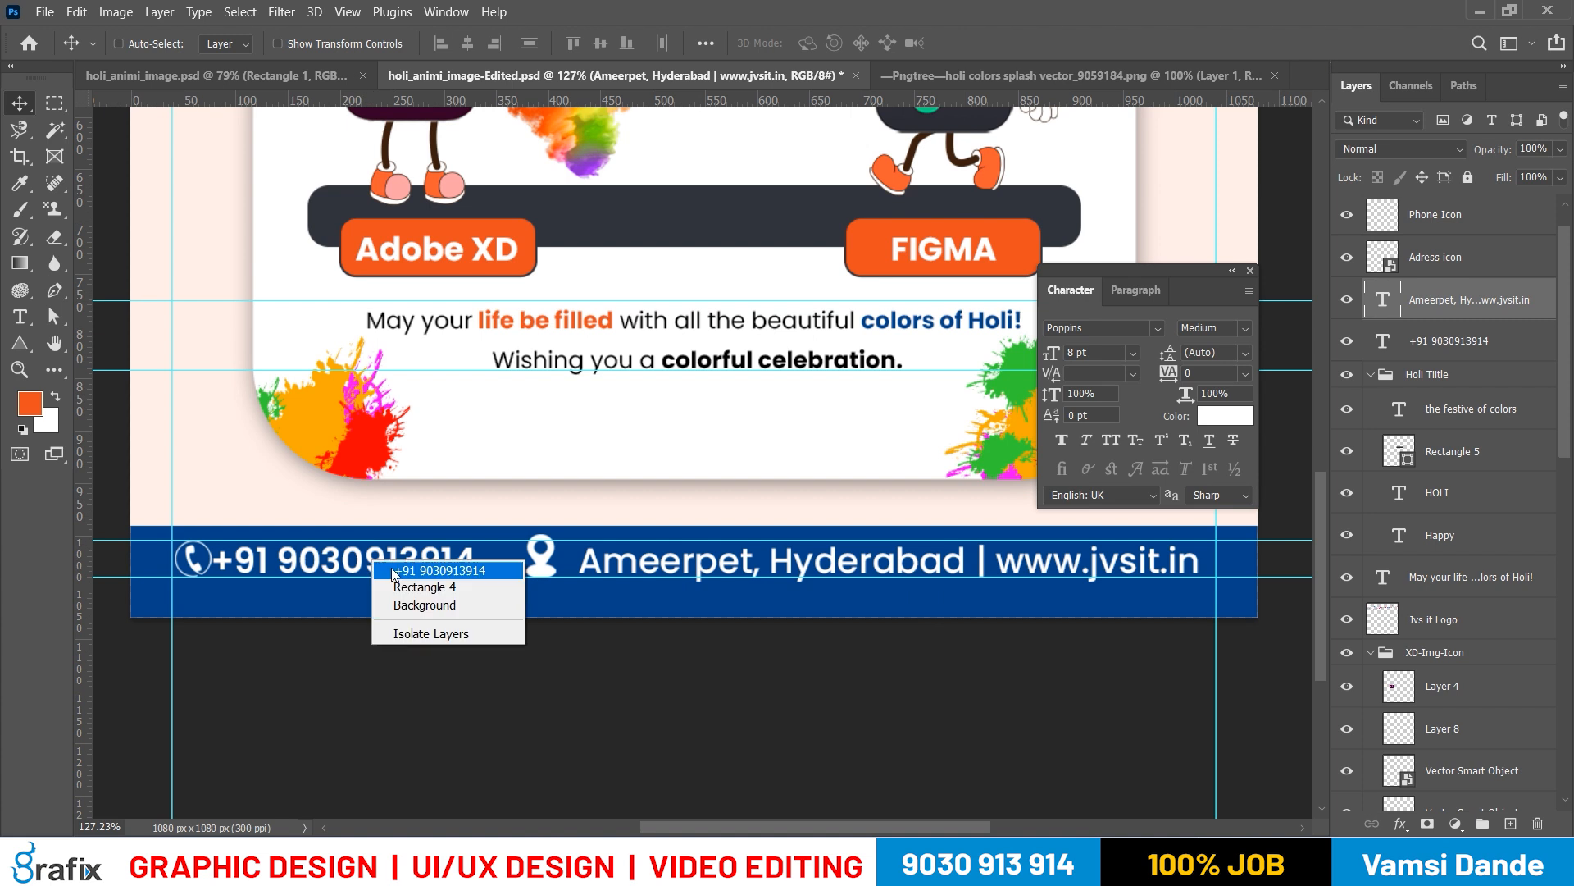
click(410, 574)
key(t)
key(Return)
click(1234, 328)
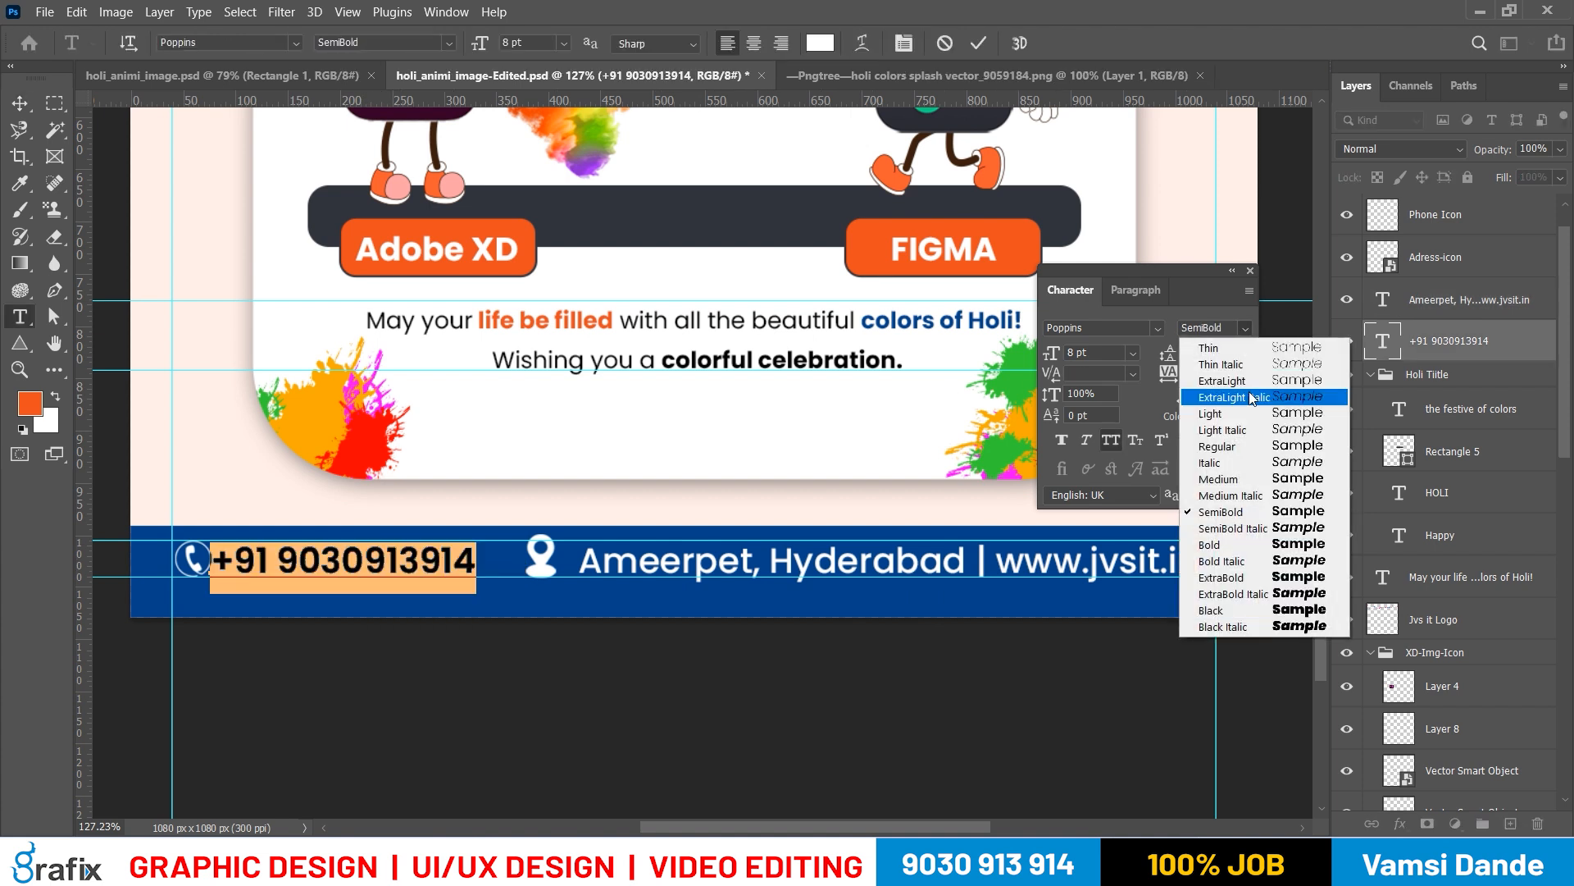
click(1226, 535)
key(ctrl+h)
key(ctrl+Return)
Nudge the phone number slightly to the right, away from the phone icon
key(v)
key(Right)
key(Right)
key(Right)
key(Right)
key(Right)
key(Right)
key(Right)
key(Right)
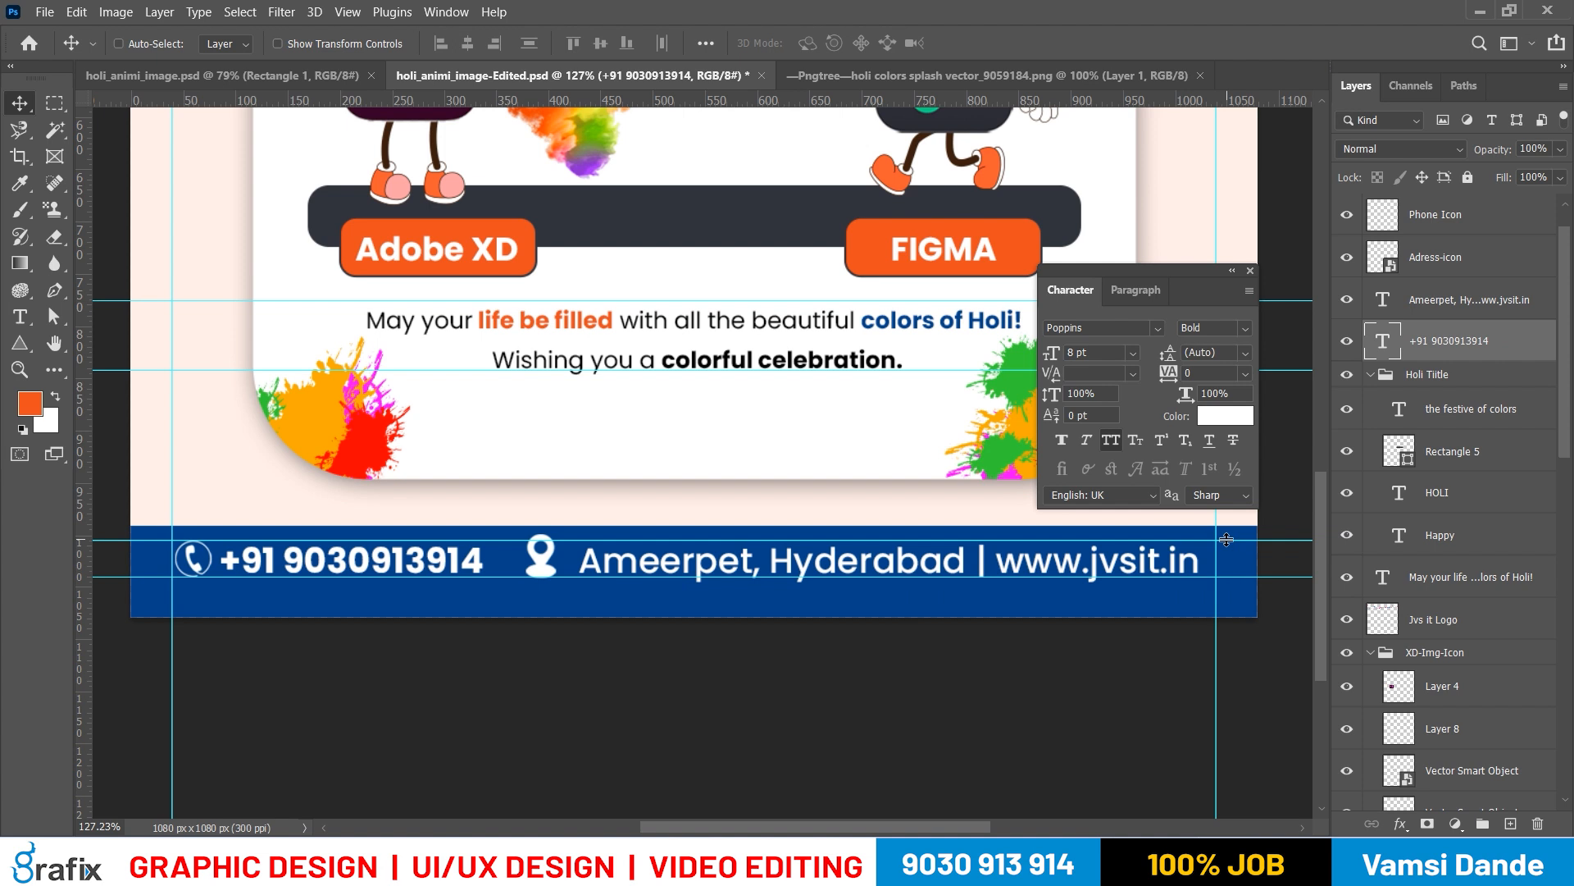
Nudge the location icon slightly to the right, closer to the address text
drag(1113, 559, 1046, 546)
right_click(478, 563)
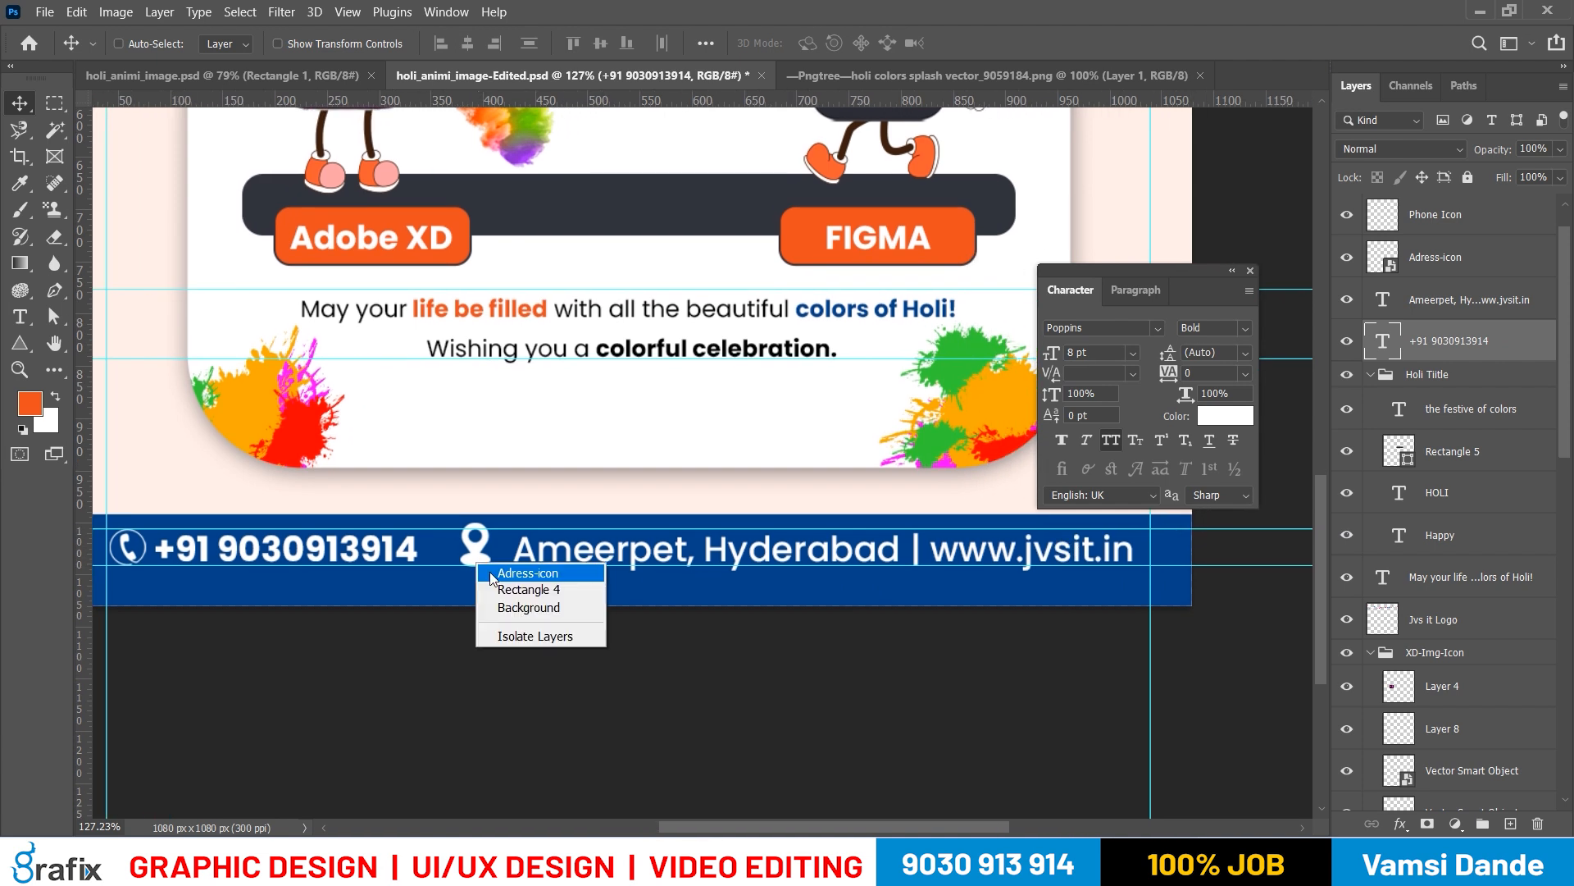
click(496, 574)
key(Right)
key(Right)
key(Right)
key(Right)
key(Right)
key(Right)
key(Right)
key(Right)
key(Right)
key(Right)
Review the whole poster's layout in full-screen view with the interface hidden, and return to the standard view
right_click(687, 485)
click(699, 497)
key(Tab)
key(f)
drag(935, 601, 865, 569)
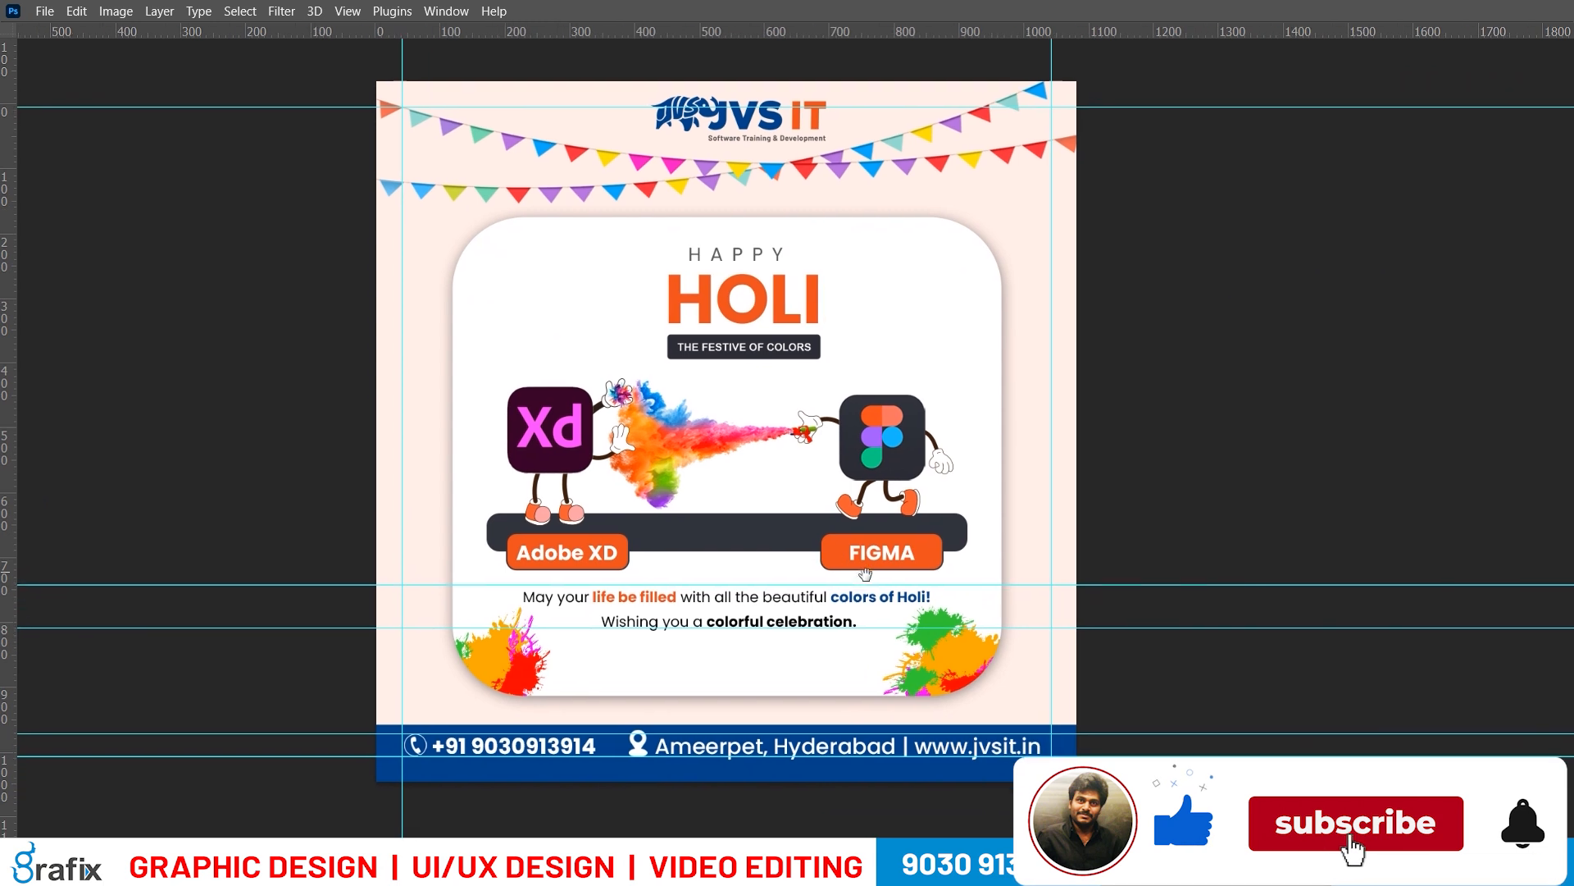
key(ctrl+0)
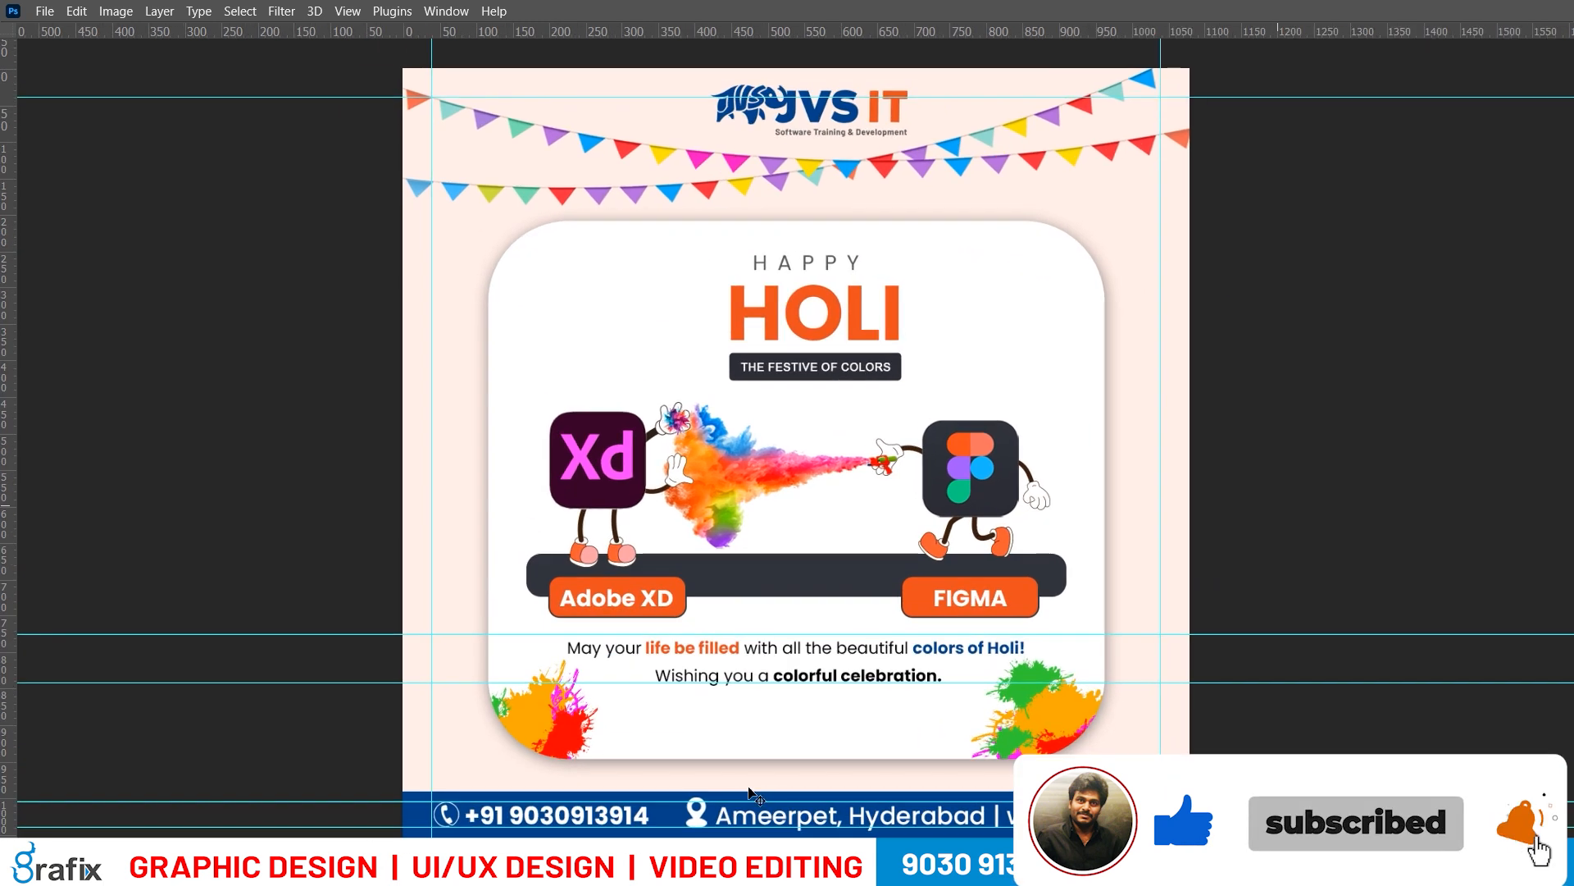
key(Tab)
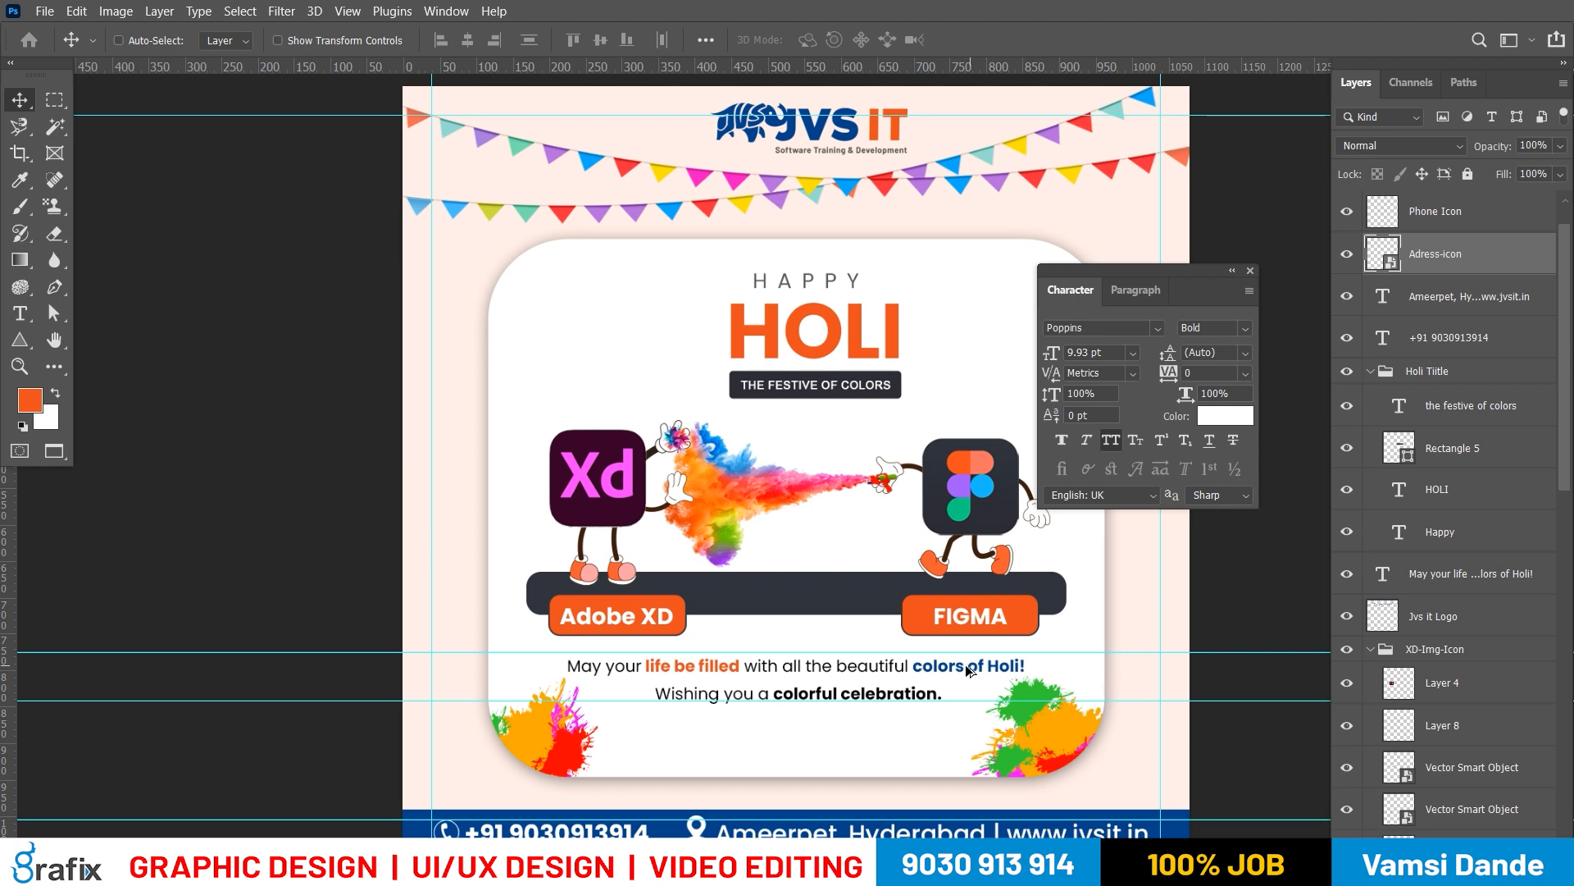
scroll(969, 670, down, 1)
drag(1017, 631, 953, 641)
key(f)
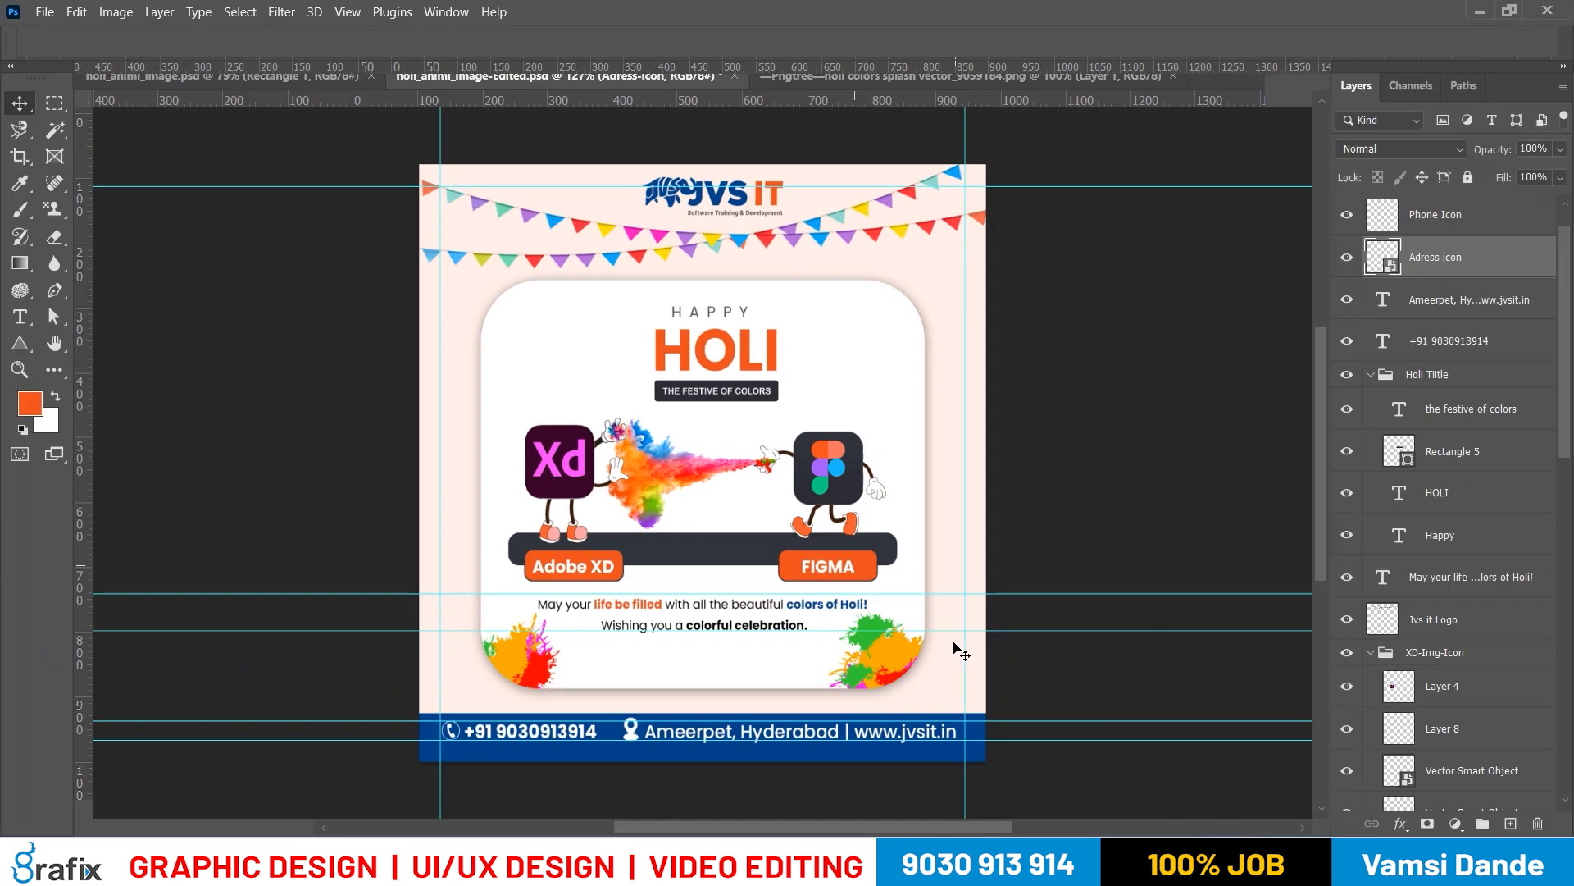
Save the edited poster file and check the design with the guides hidden before showing them again
key(ctrl+s)
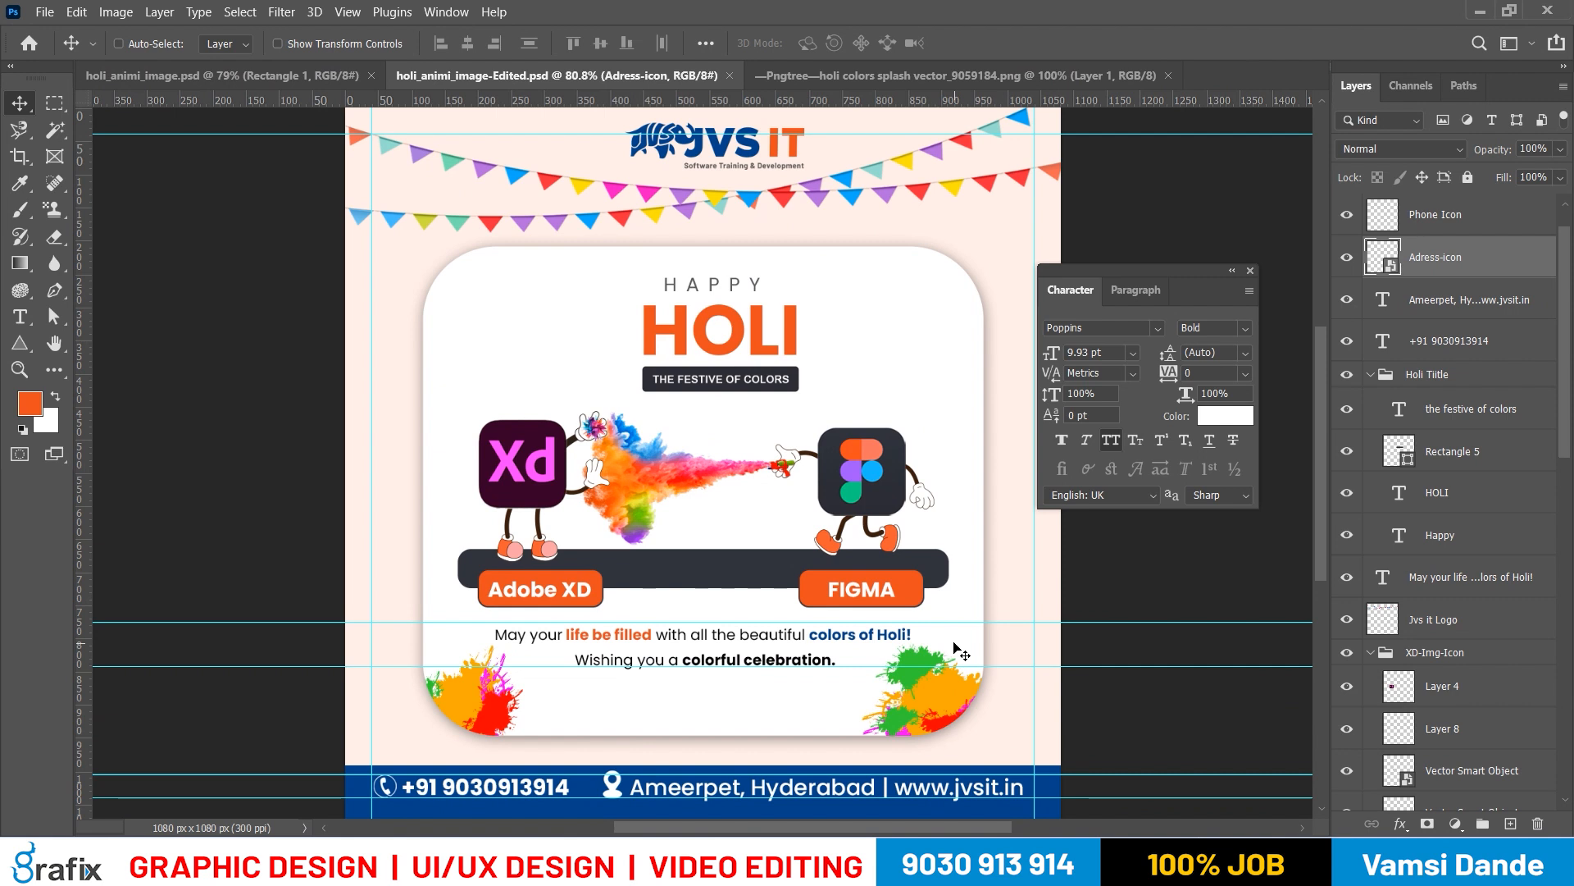
key(ctrl+semicolon)
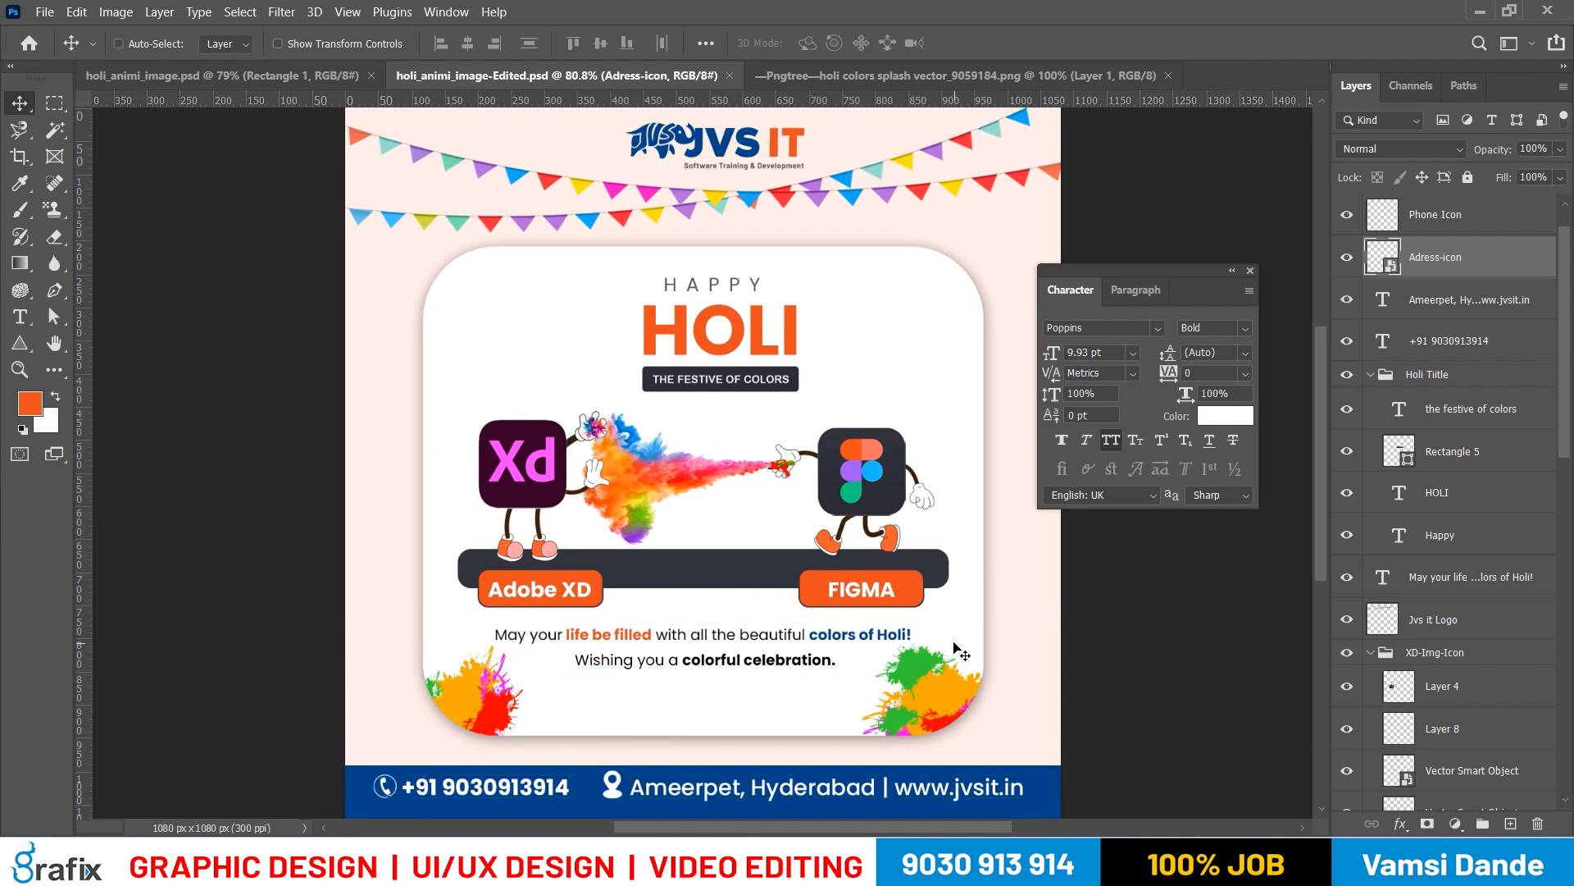
key(ctrl+semicolon)
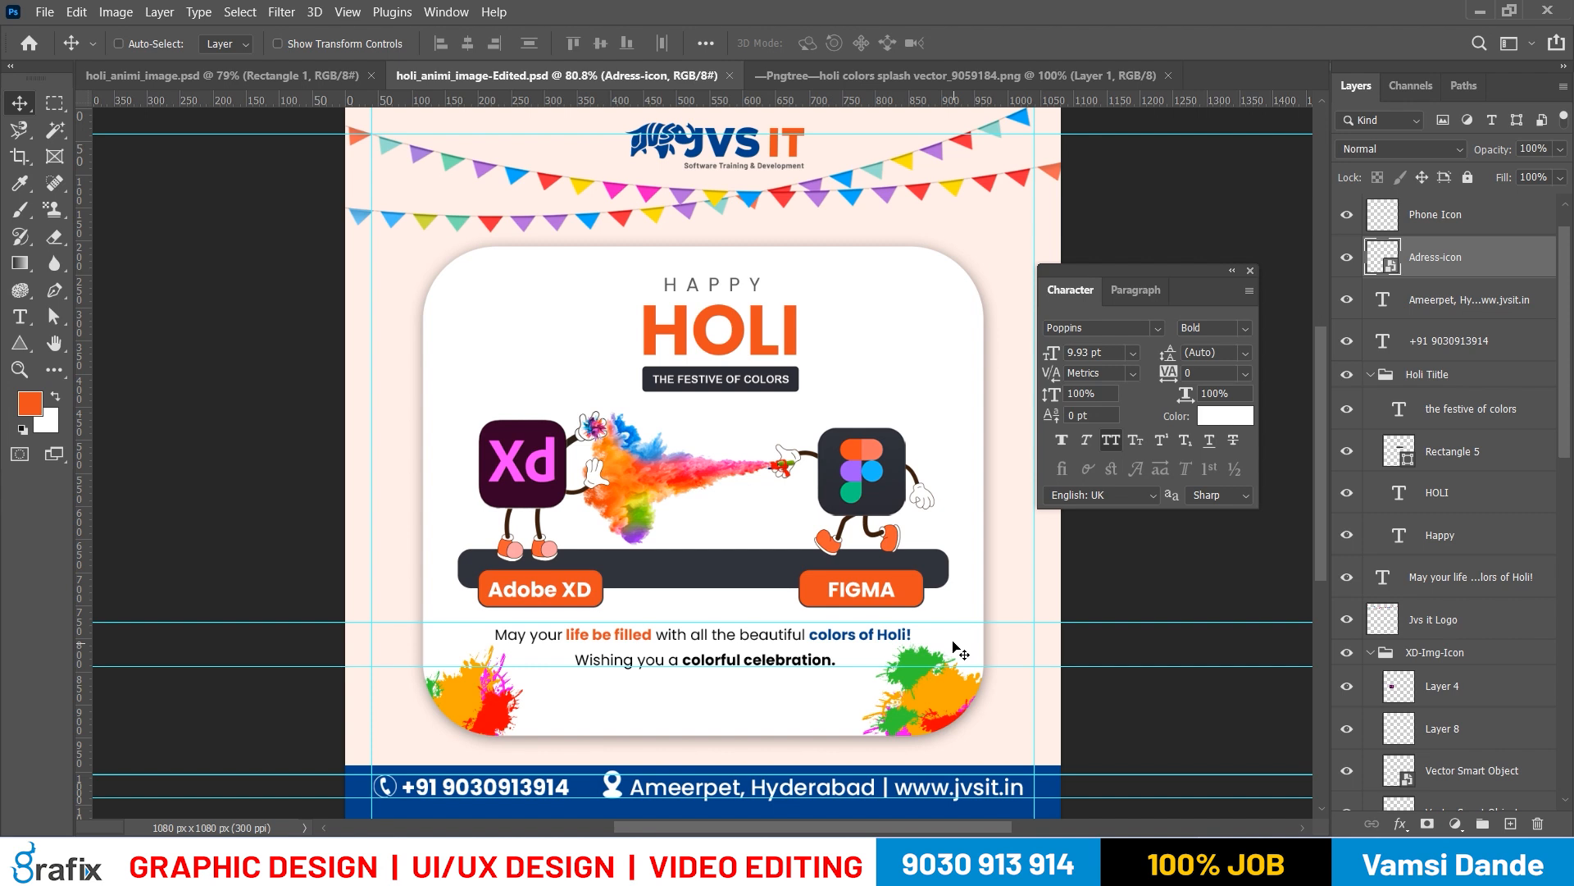
key(ctrl+semicolon)
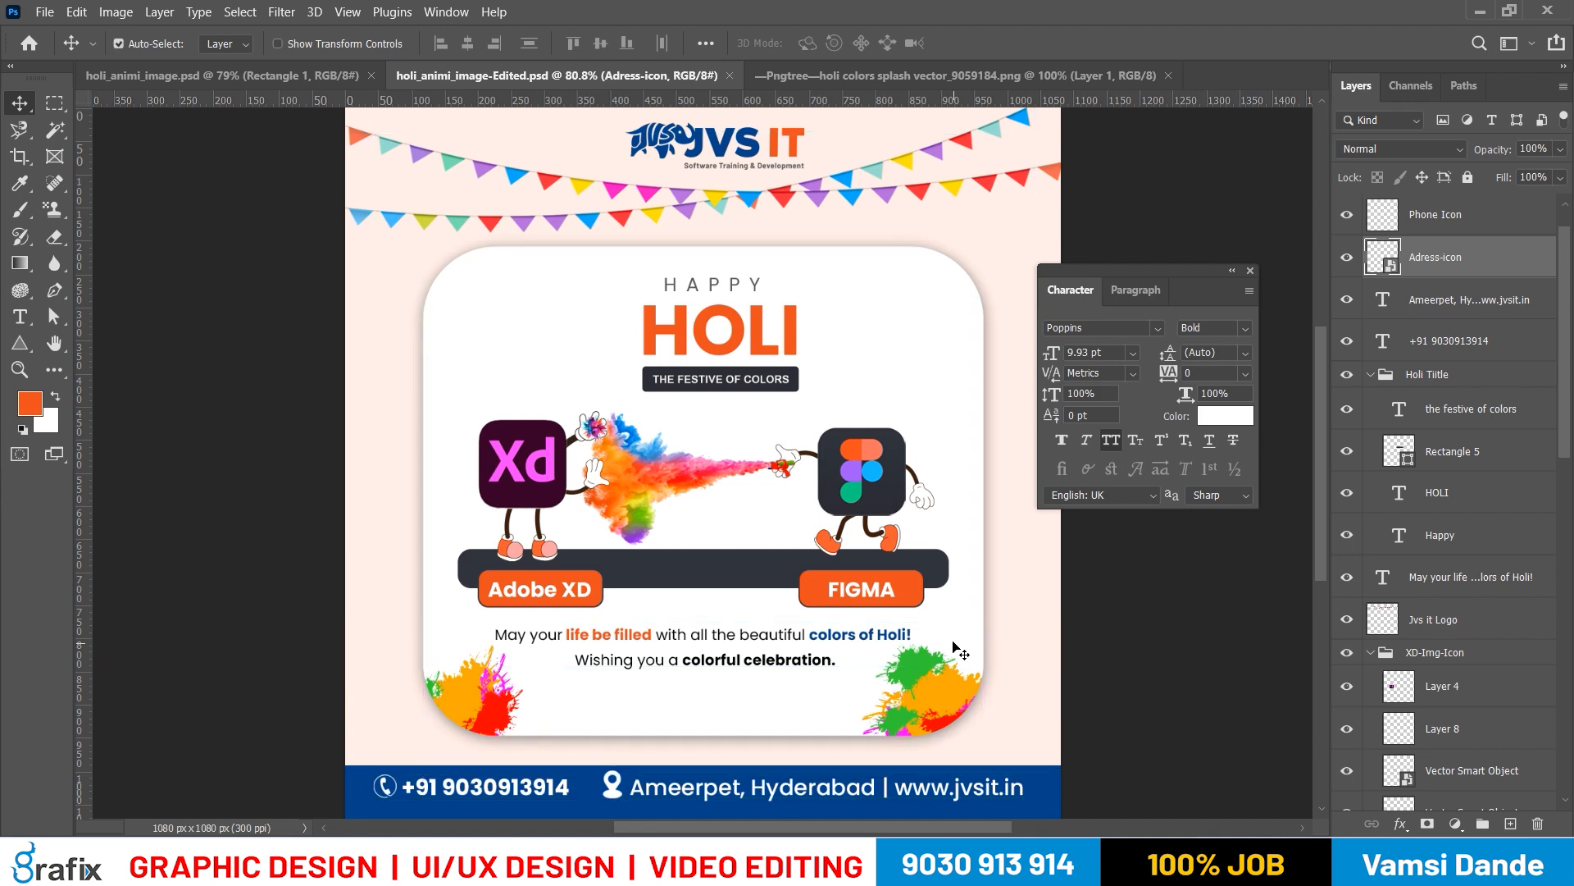
key(ctrl+semicolon)
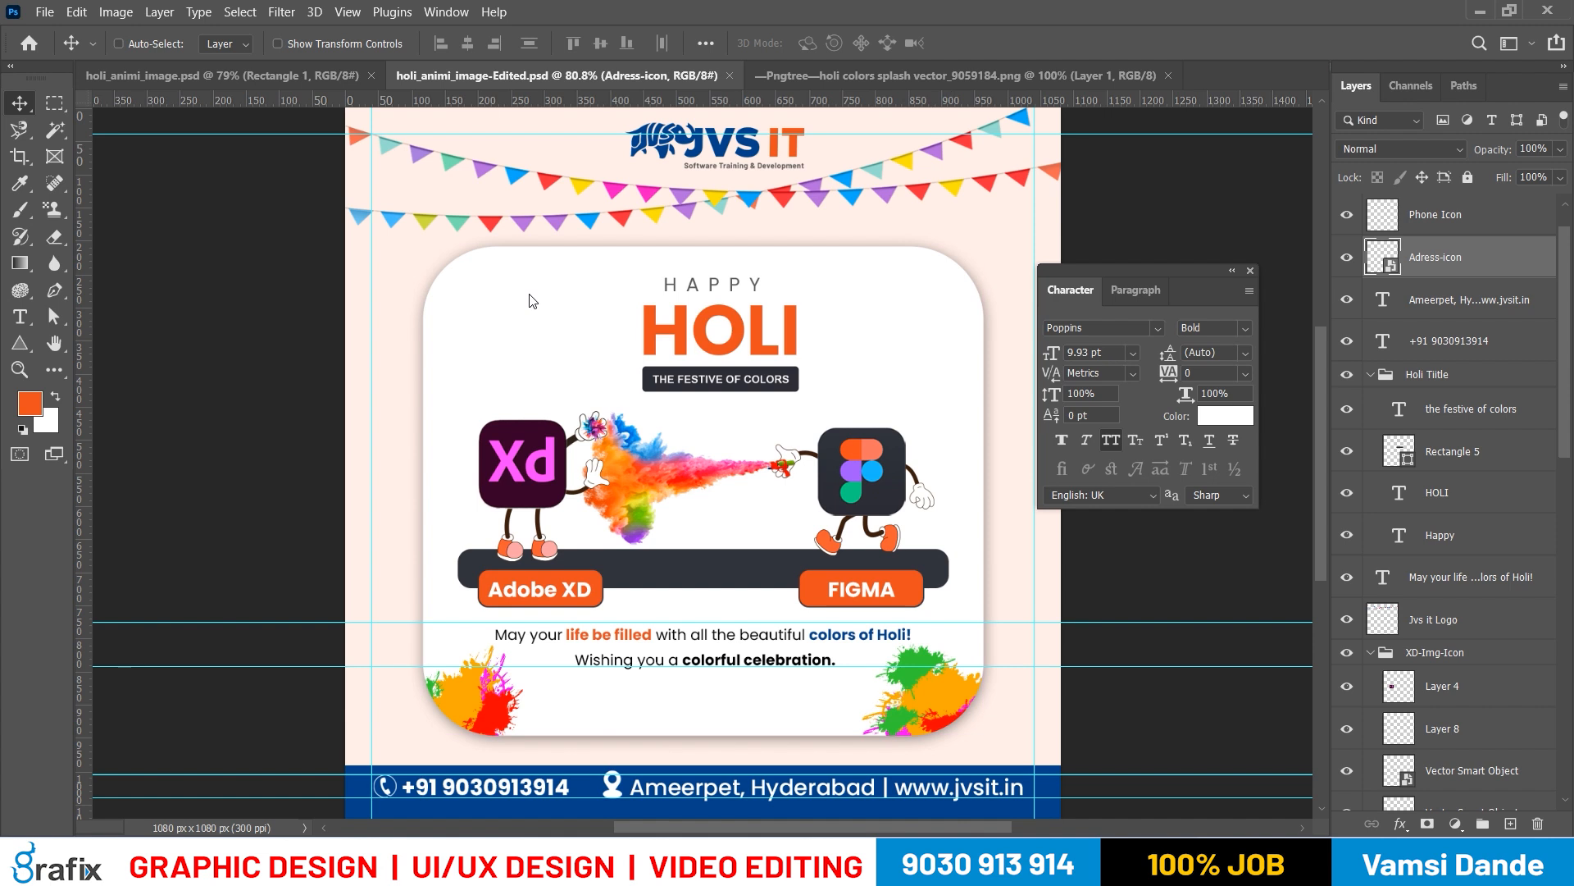
key(ctrl+alt+s)
key(Tab)
key(j)
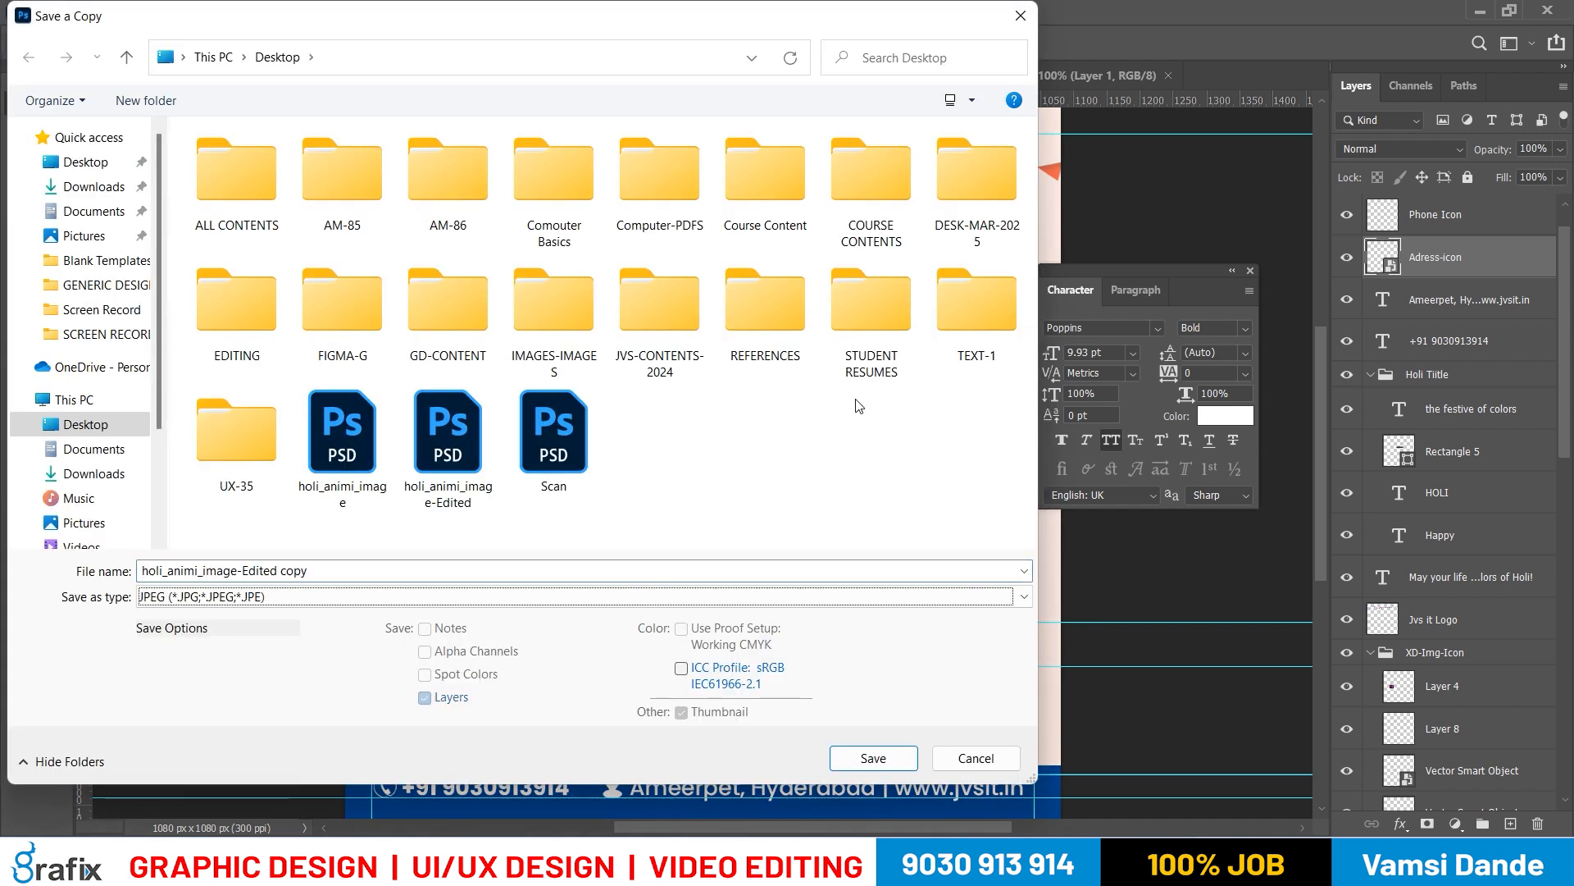
key(Return)
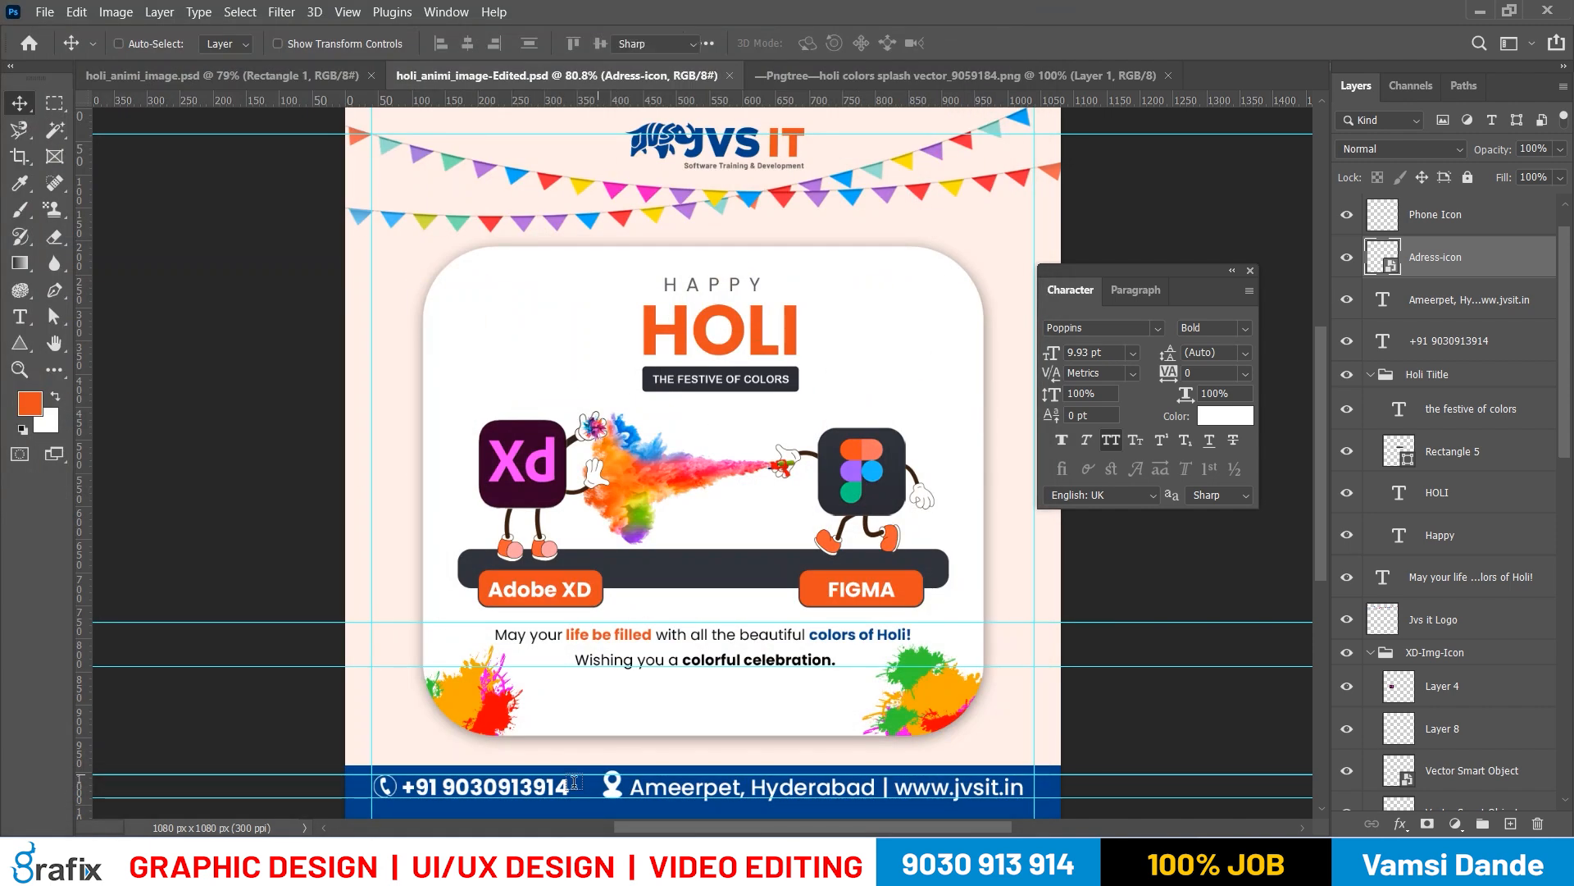
Set the font size of the footer's address and website text to 7.5 pt
key(t)
click(720, 791)
key(ctrl+a)
key(ctrl+t)
key(ctrl+t)
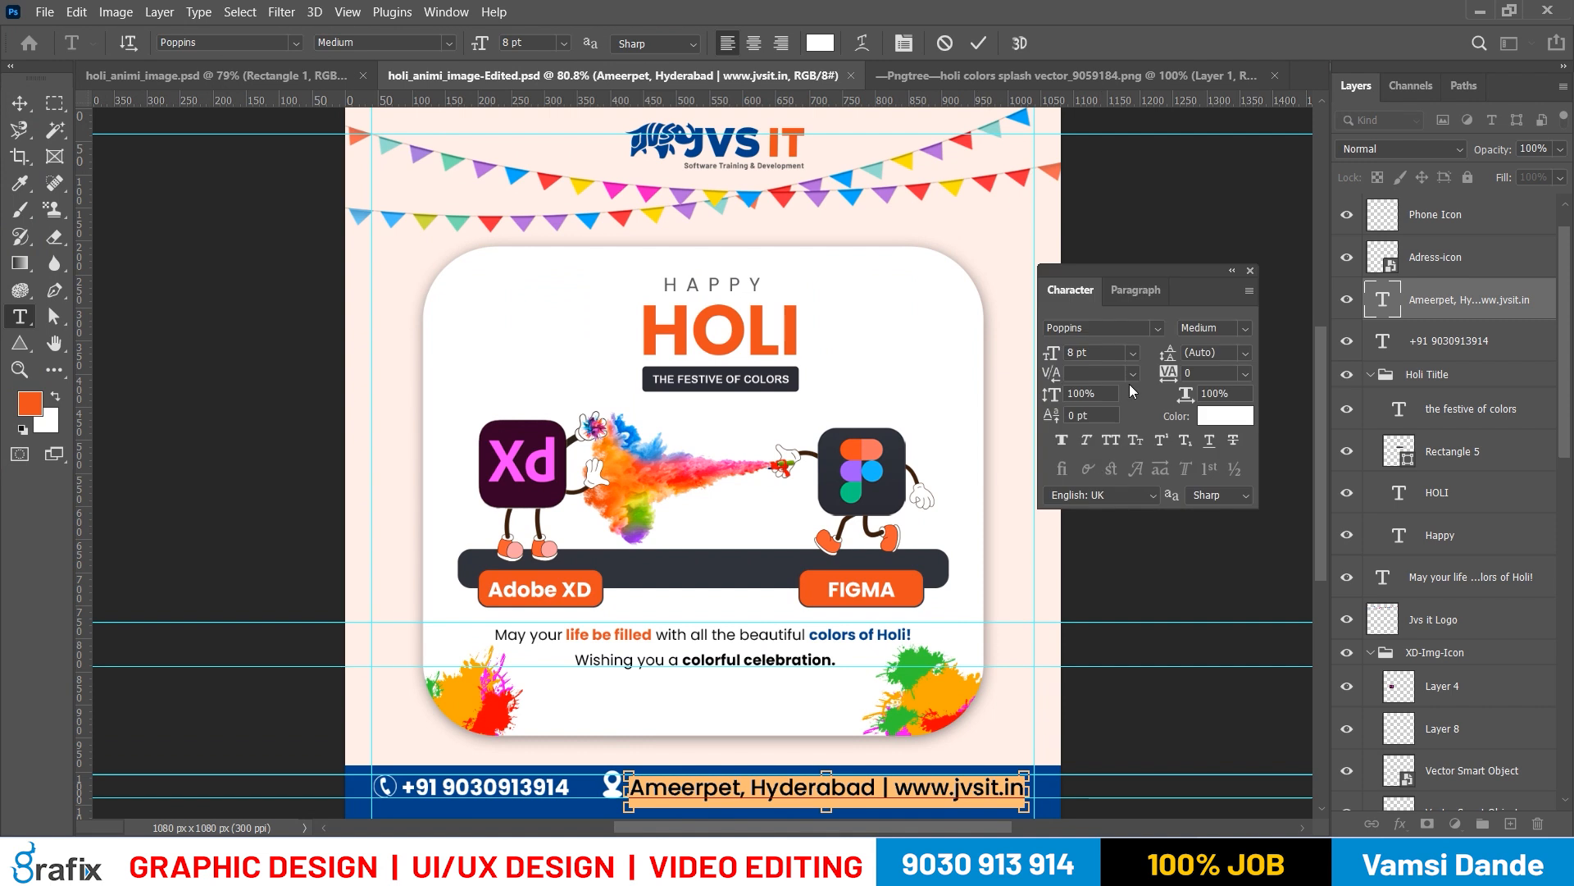
text(7.5)
key(Return)
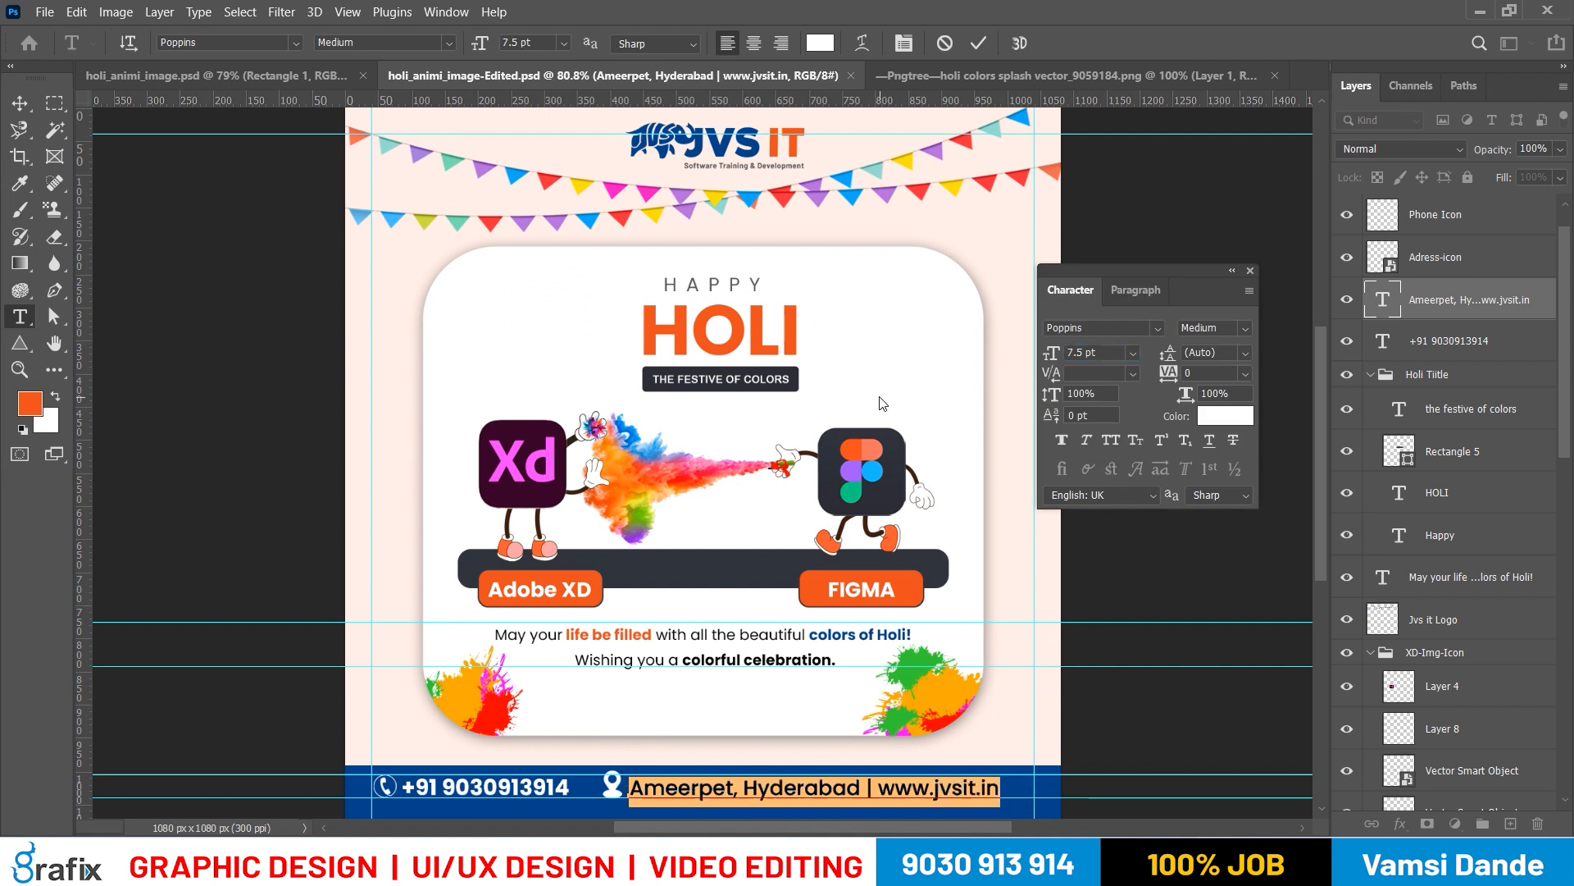
key(ctrl+Return)
key(v)
Set the font size of the footer's phone number to 7.5 pt to match the address text
key(t)
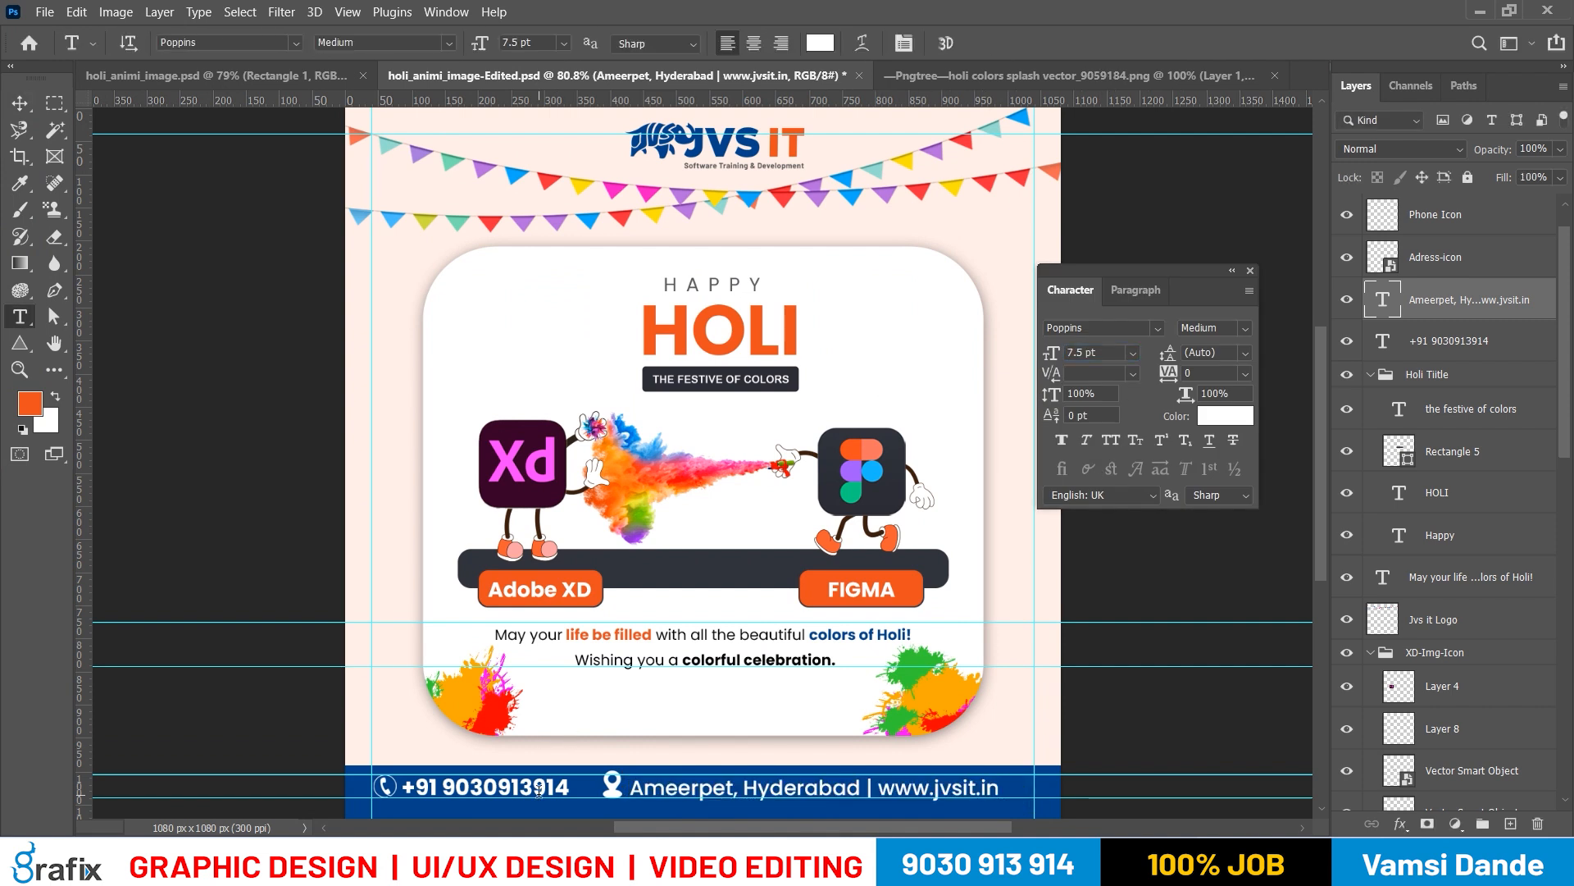
click(537, 787)
key(ctrl+a)
click(1052, 352)
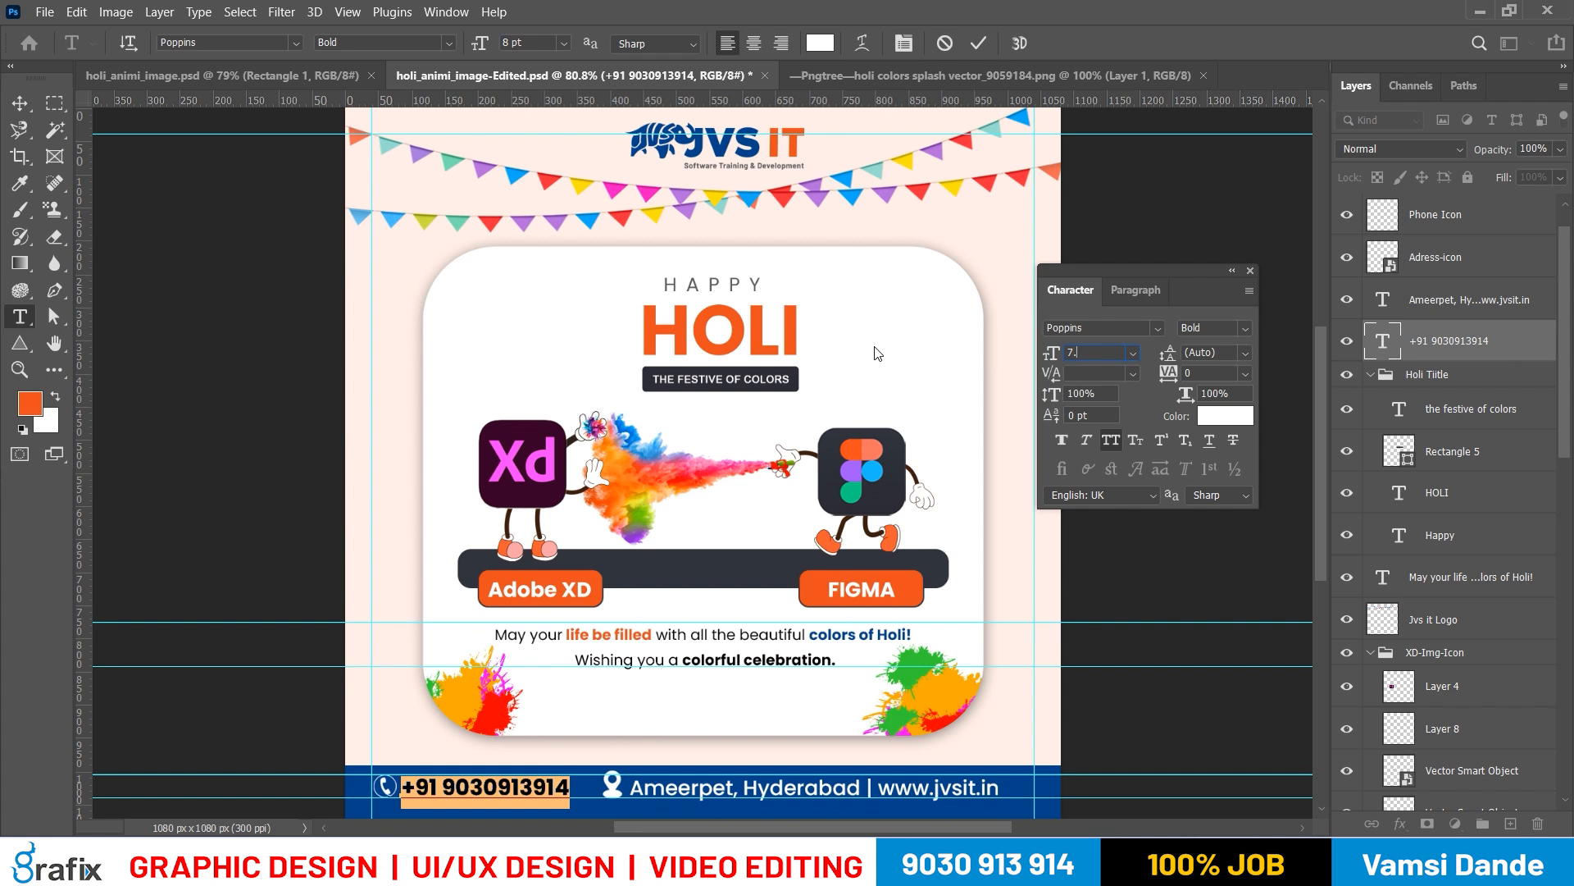
key(Return)
key(ctrl+Return)
key(v)
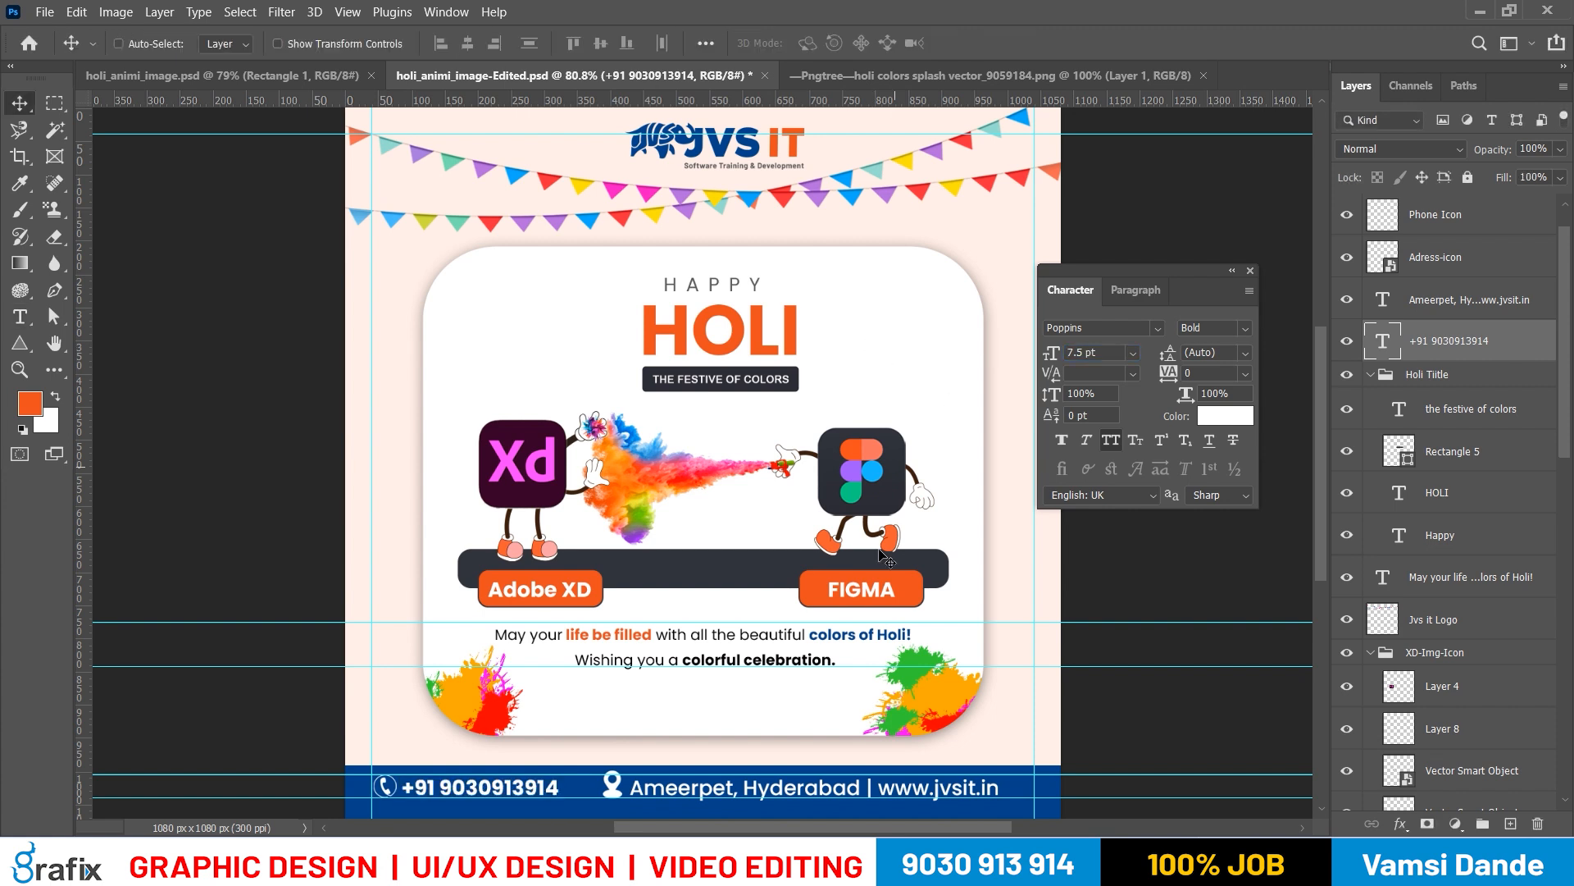
Group the phone icon with the phone number text and name the group Ph-Icon
scroll(700, 661, down, 1)
right_click(540, 754)
click(564, 678)
right_click(373, 756)
shift+click(384, 678)
mouse_move(464, 750)
mouse_down()
mouse_move(526, 752)
mouse_move(451, 752)
mouse_up()
key(ctrl+g)
double_click(1429, 210)
text(Ph-Icon)
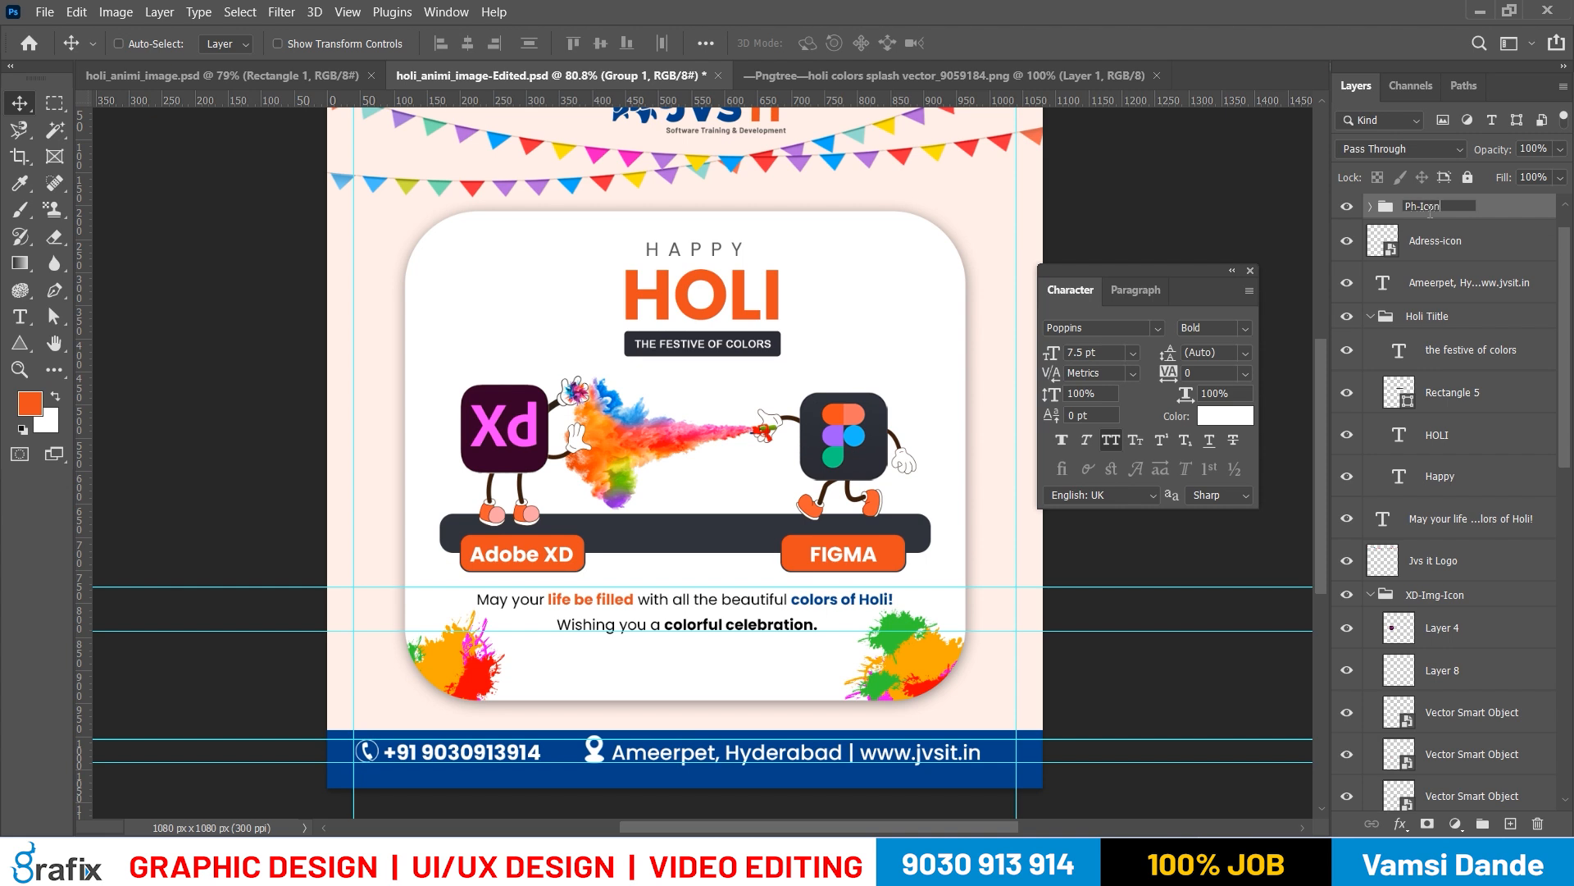
key(Return)
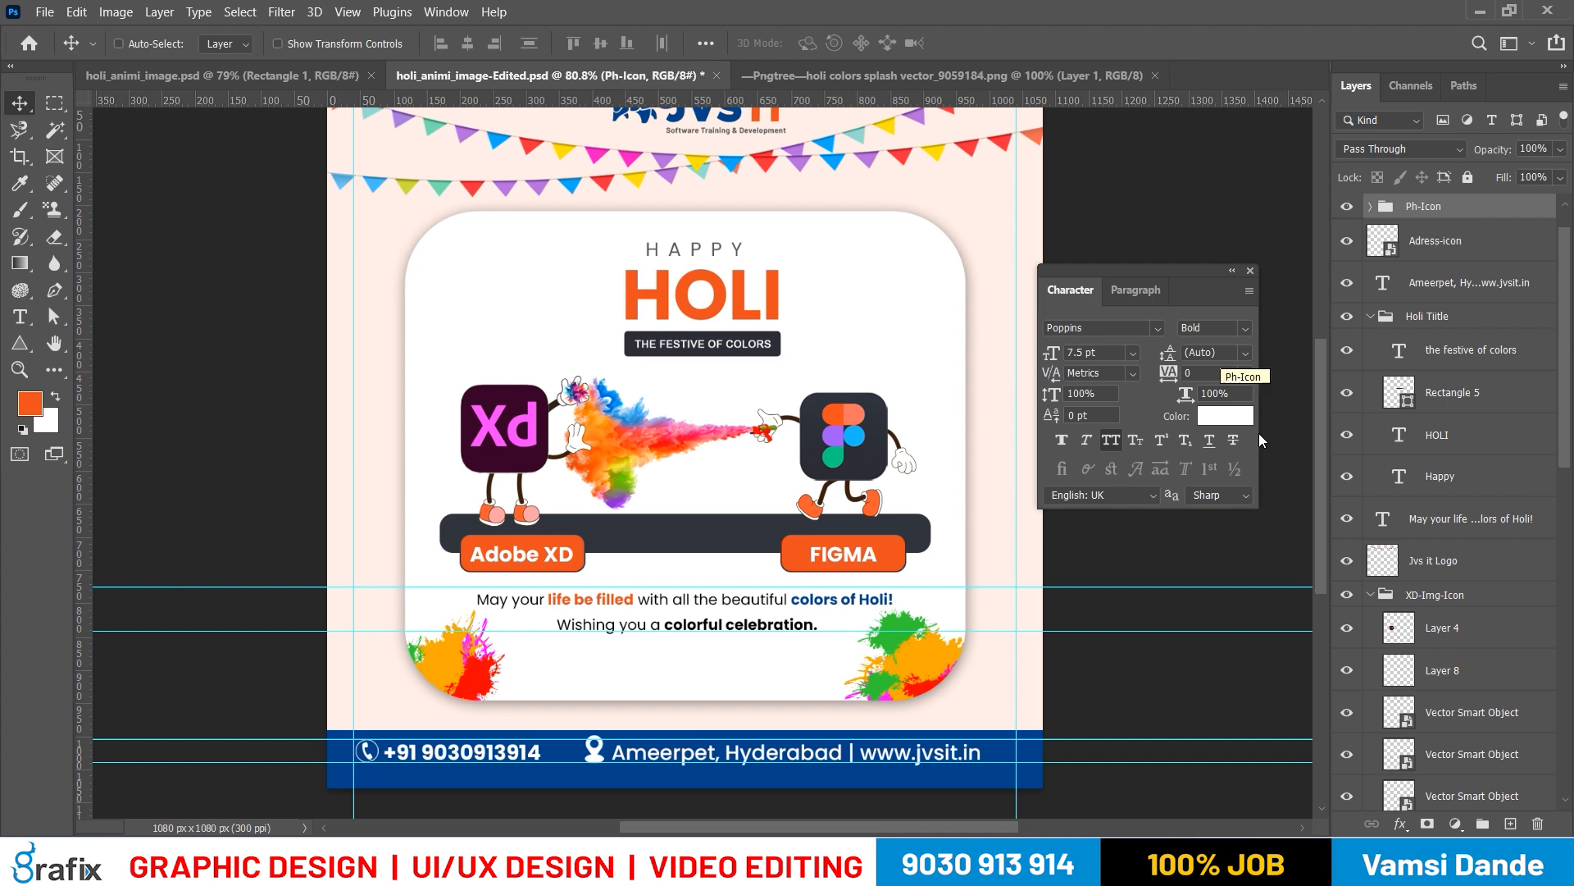
Group the location icon with the address and website text and name the group Adress-Icon
right_click(814, 760)
click(814, 762)
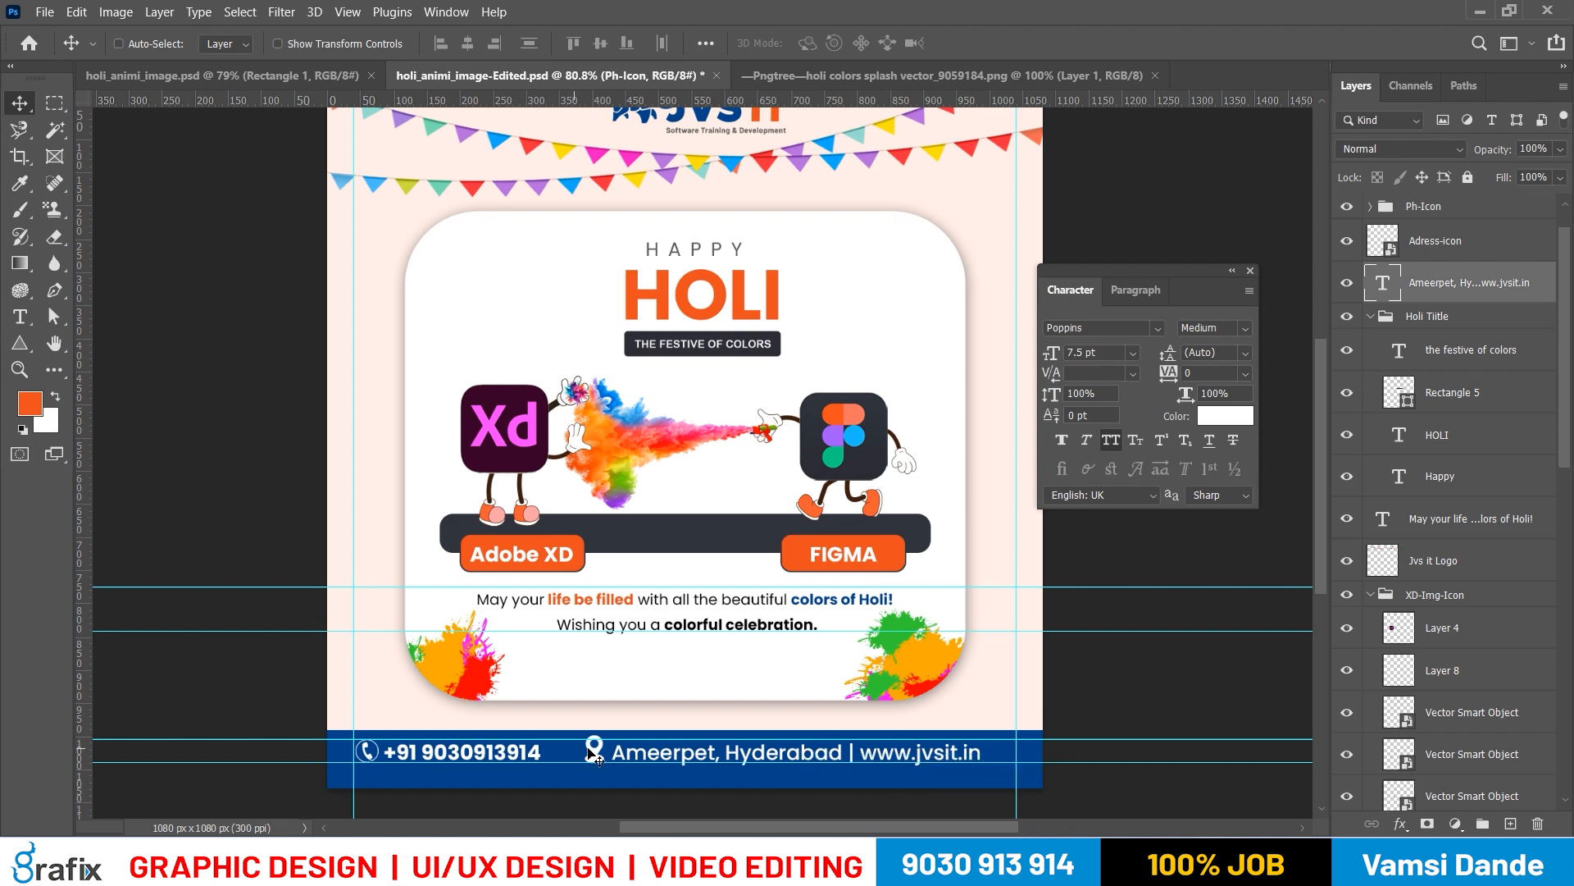
shift+right_click(588, 753)
click(608, 764)
scroll(1467, 318, up, 1)
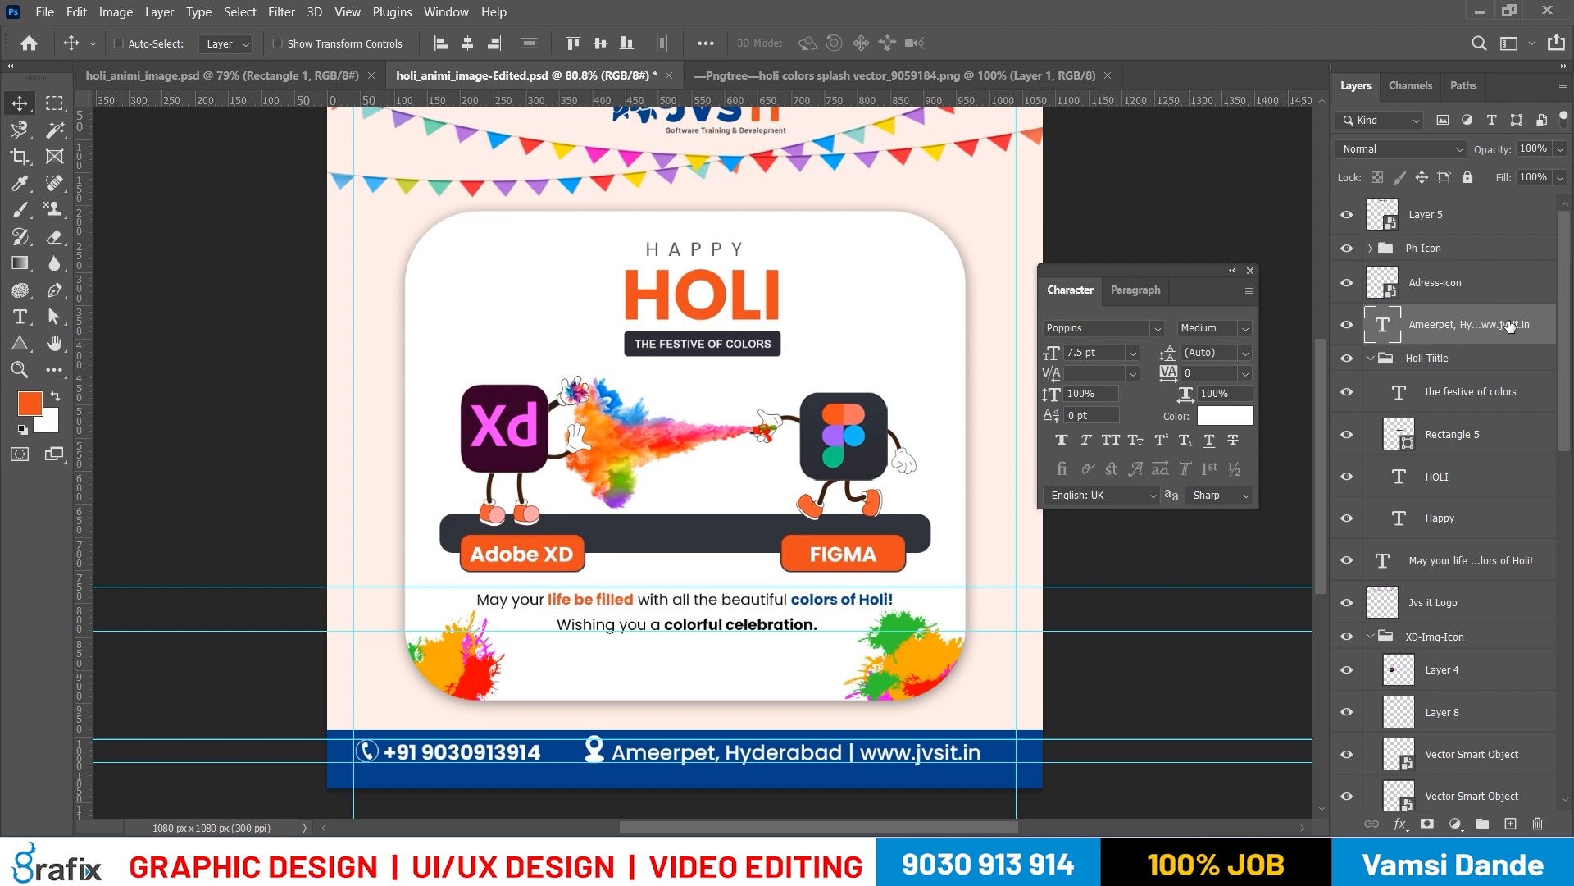
click(1497, 296)
key(ctrl+g)
double_click(1434, 273)
text(Adr)
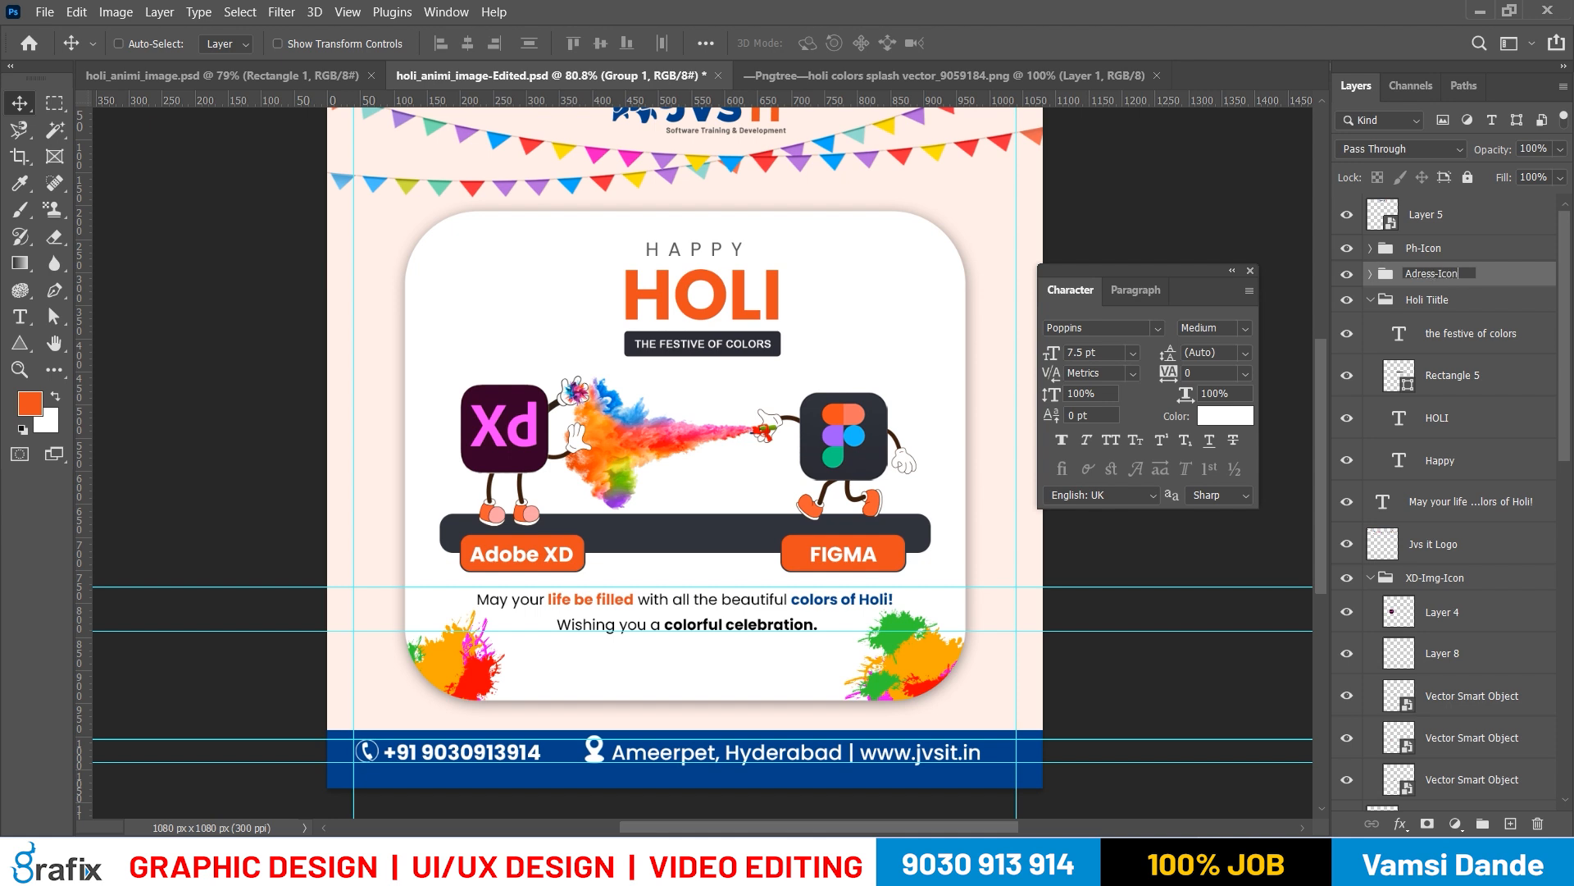
text(ess-Icon)
key(Return)
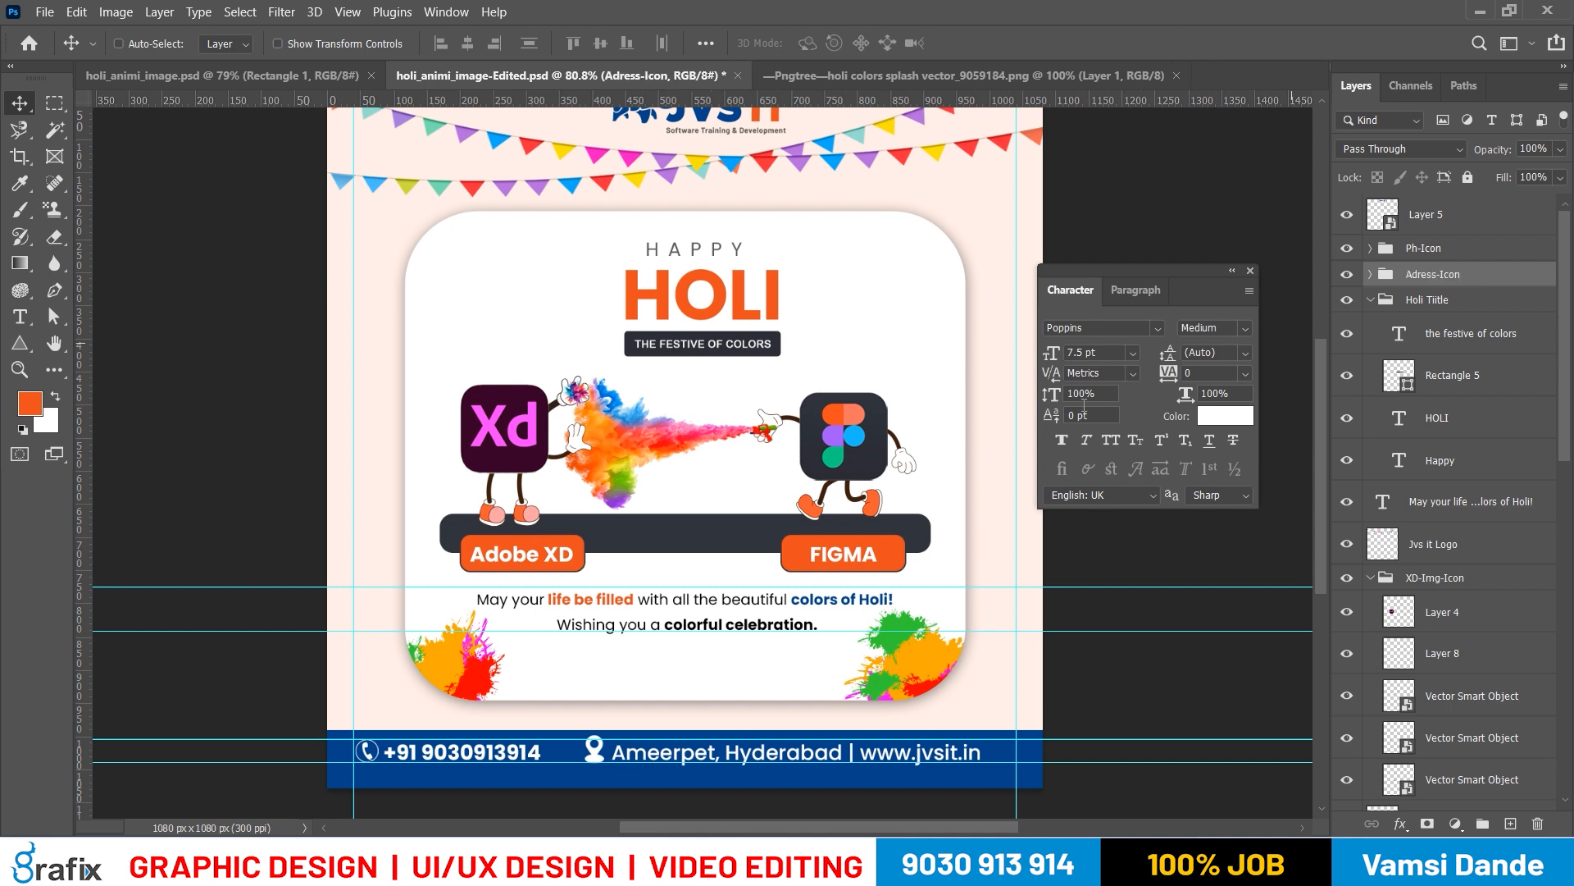
Combine the Ph-Icon and Adress-Icon groups into one group named Footer
ctrl+right_click(543, 765)
shift+click(573, 662)
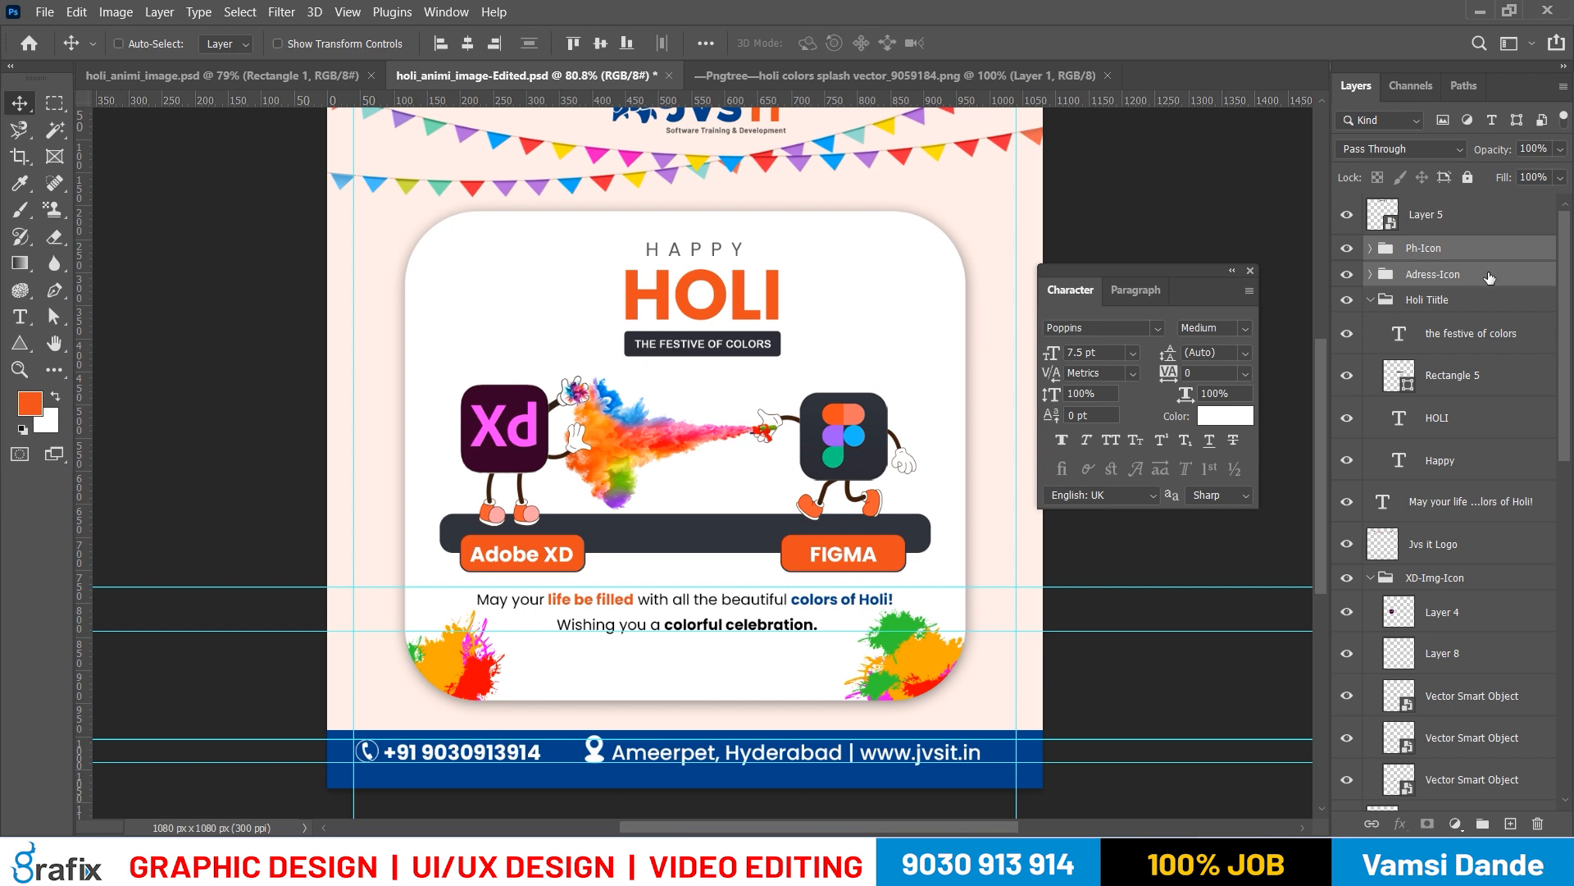
key(ctrl+g)
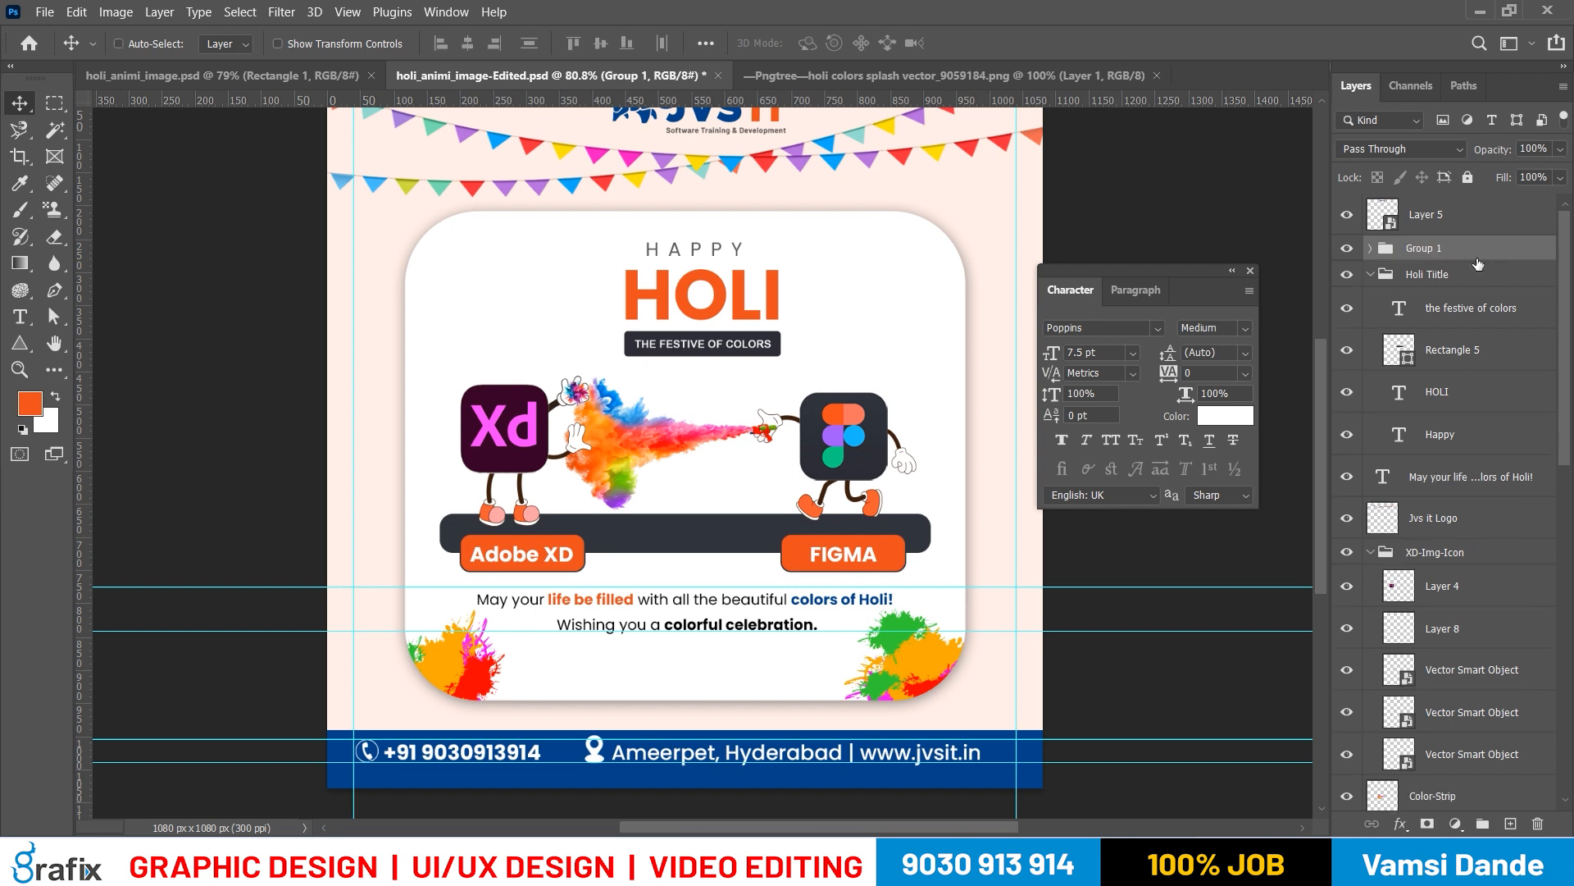
double_click(1426, 248)
text(Footer)
key(Return)
Centre the Footer group horizontally on the canvas and save the poster file
key(ctrl+a)
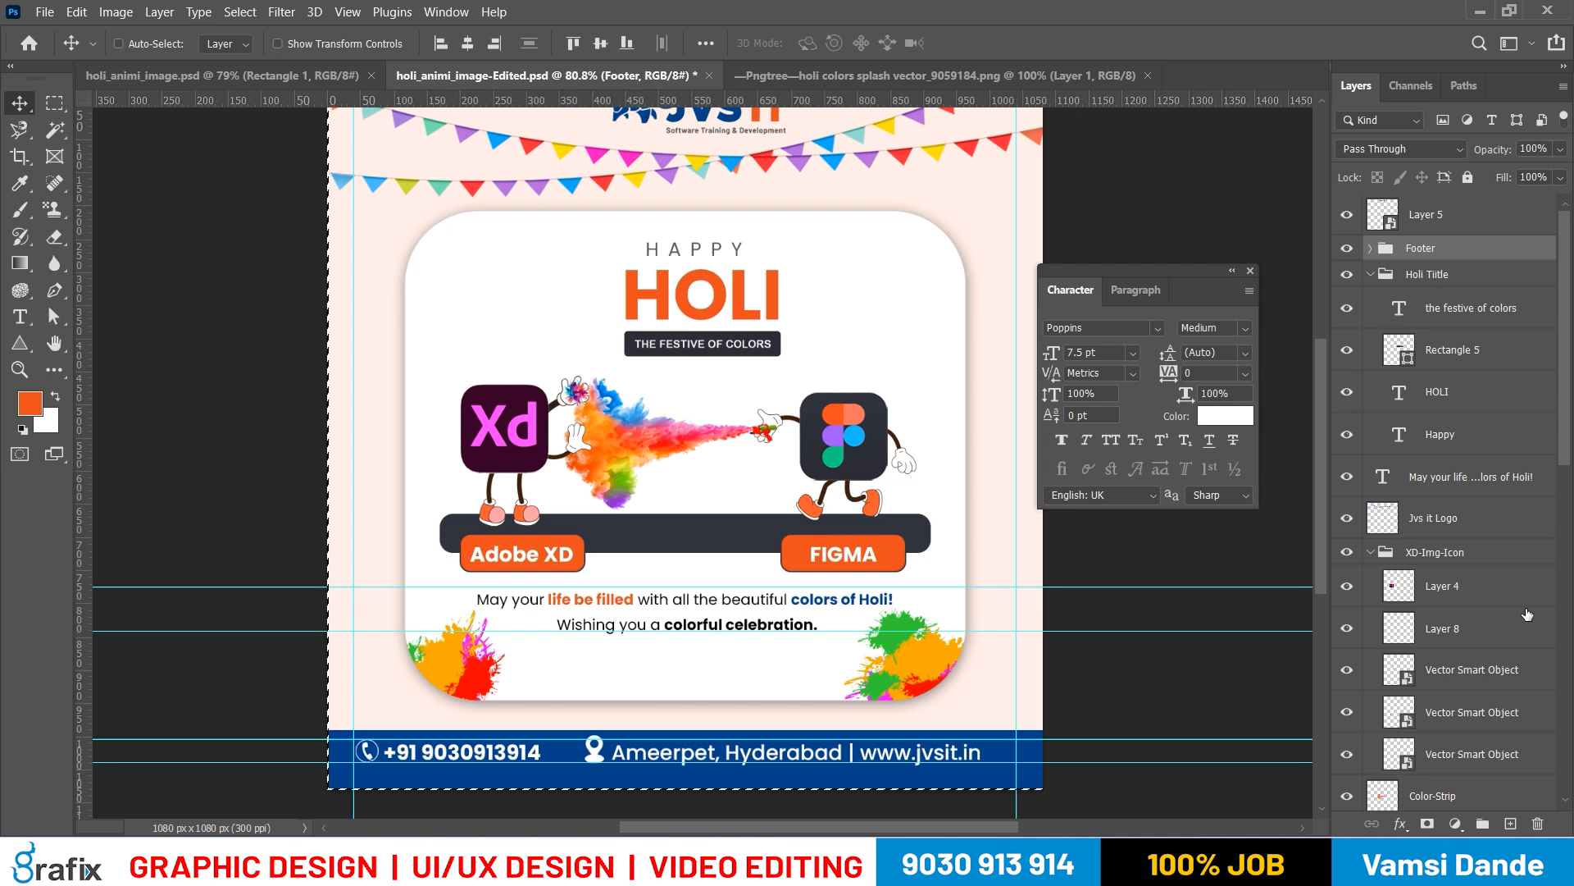
click(471, 42)
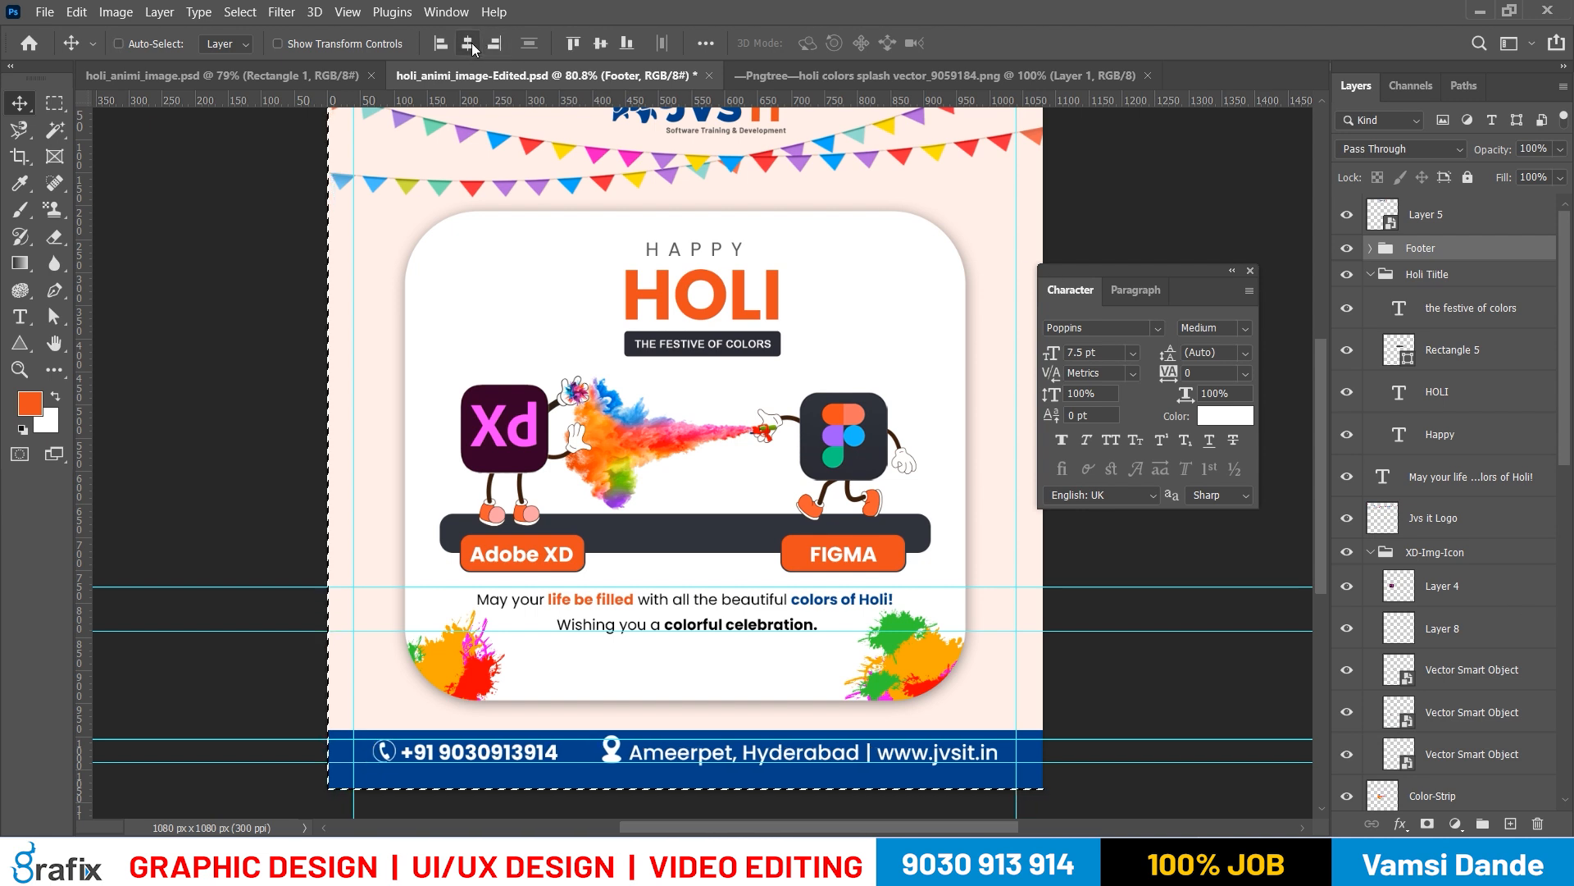
key(ctrl)
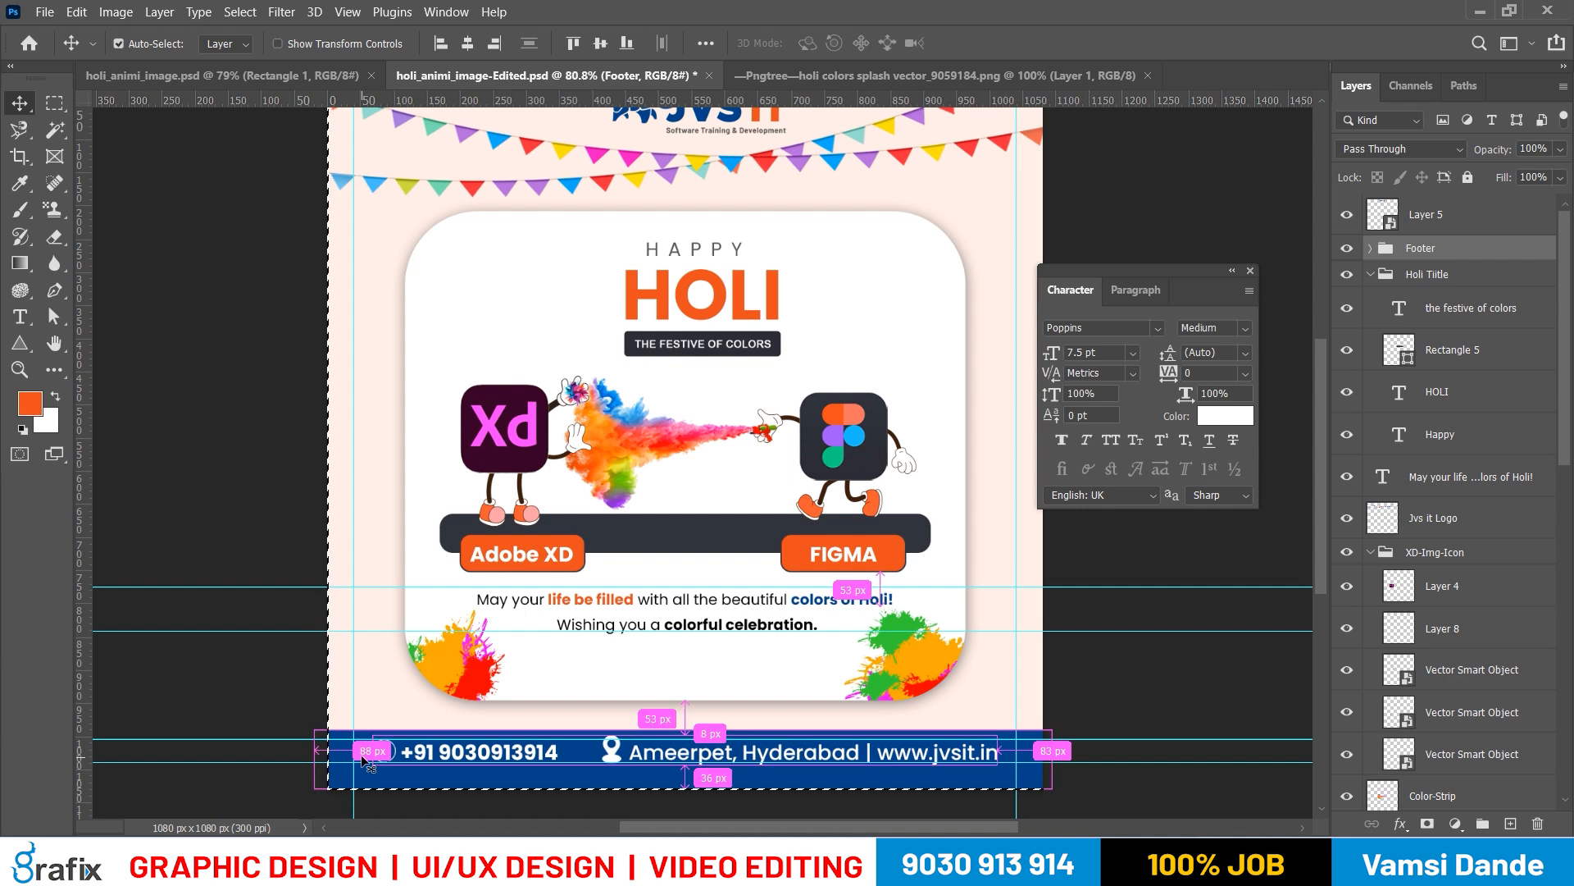
drag(363, 759, 355, 752)
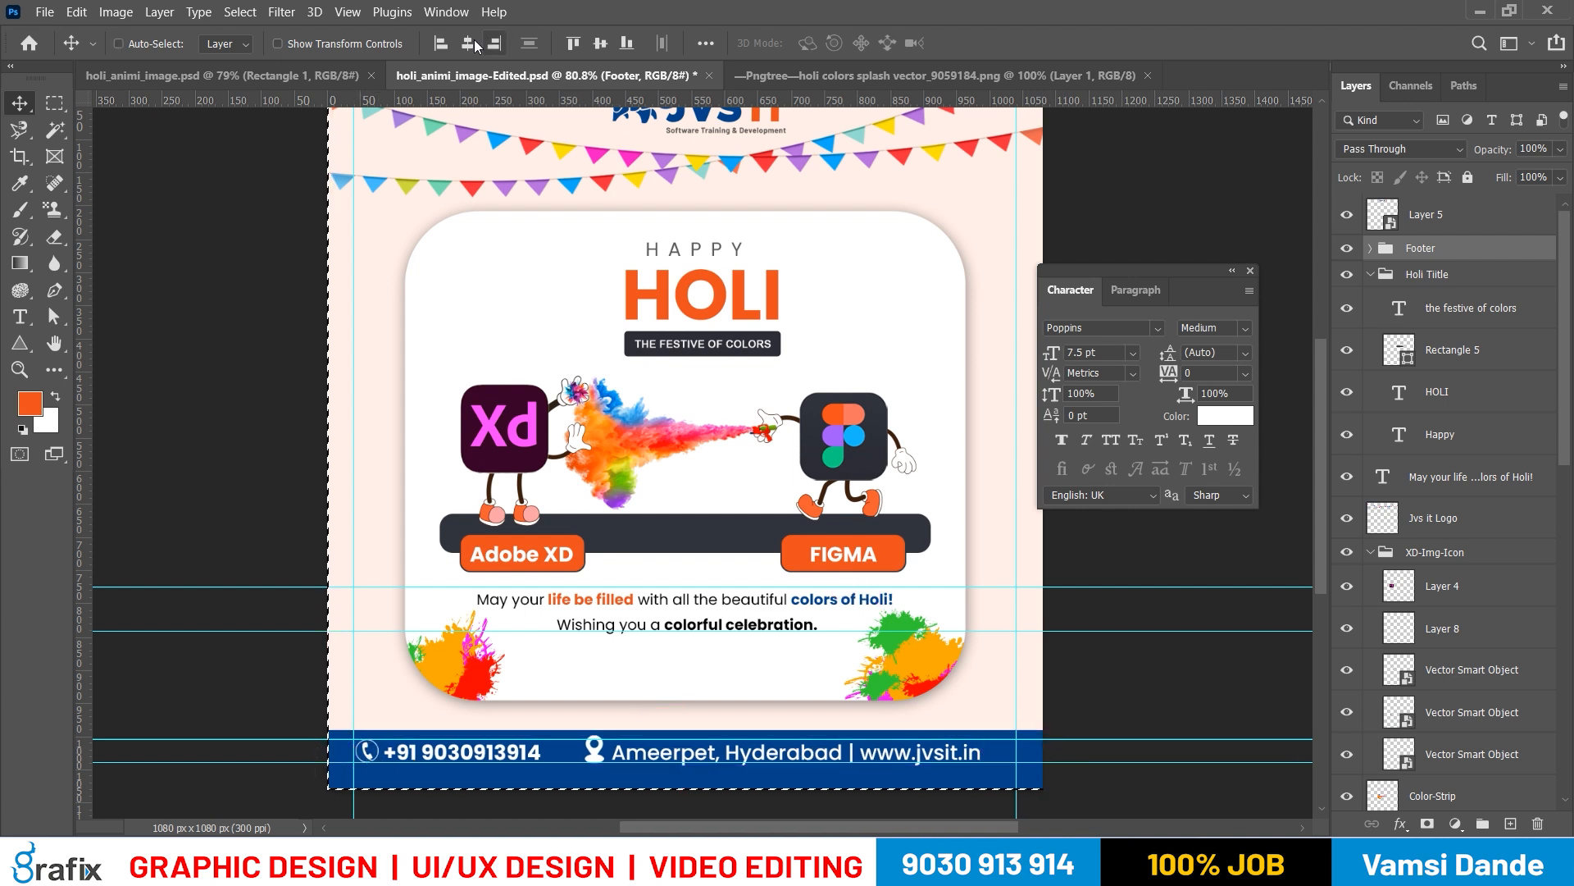
key(ctrl+z)
key(ctrl+s)
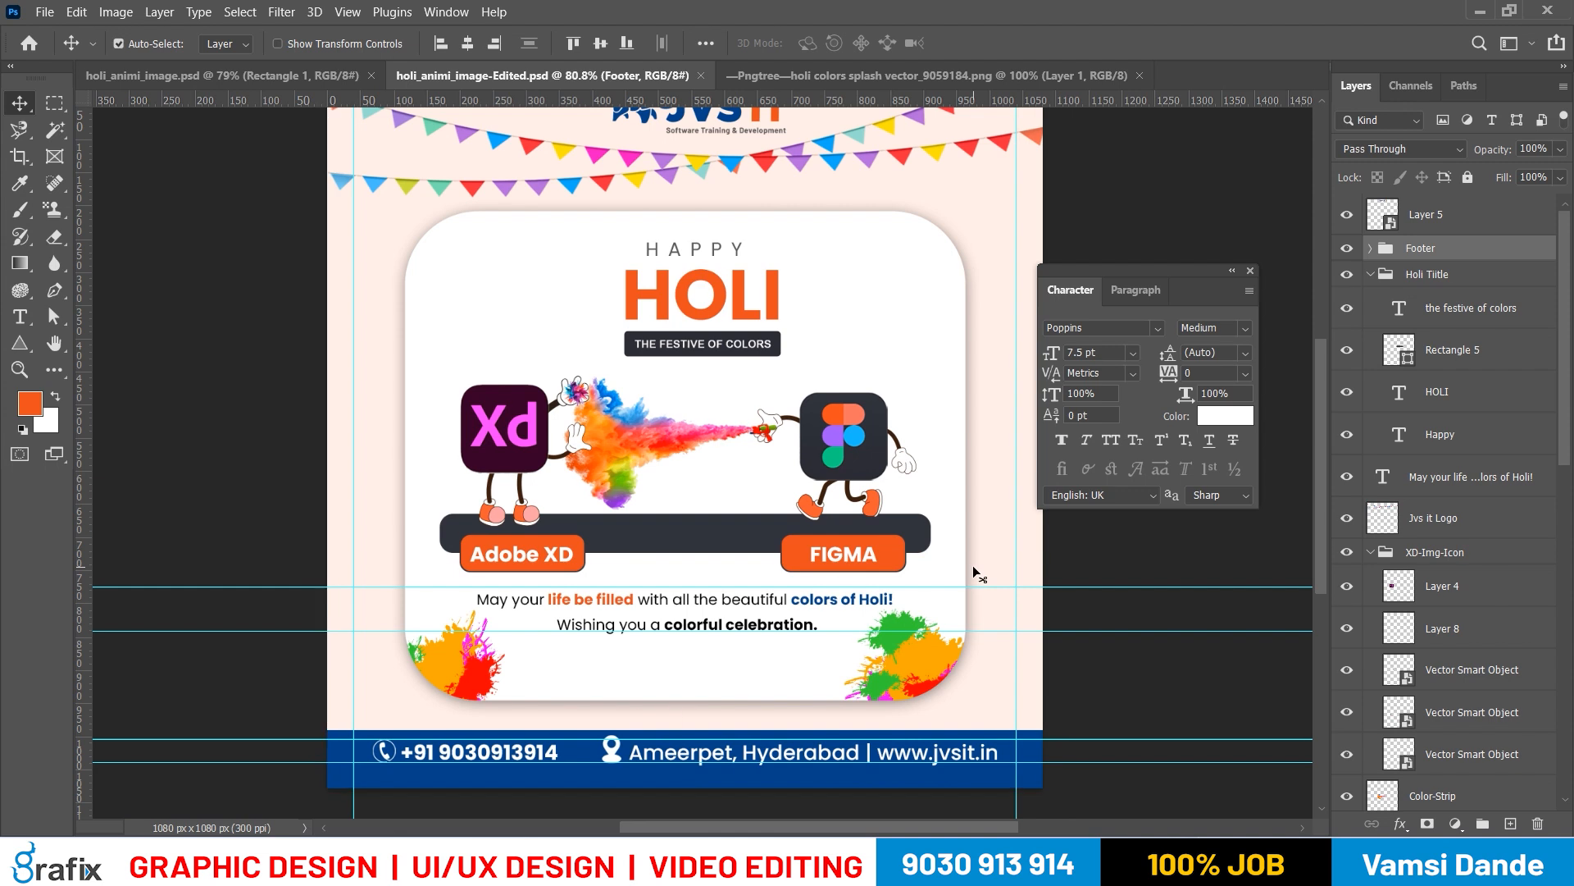
Hide the panels and nudge the Footer group slightly down inside the blue bar
key(Tab)
drag(918, 667, 890, 566)
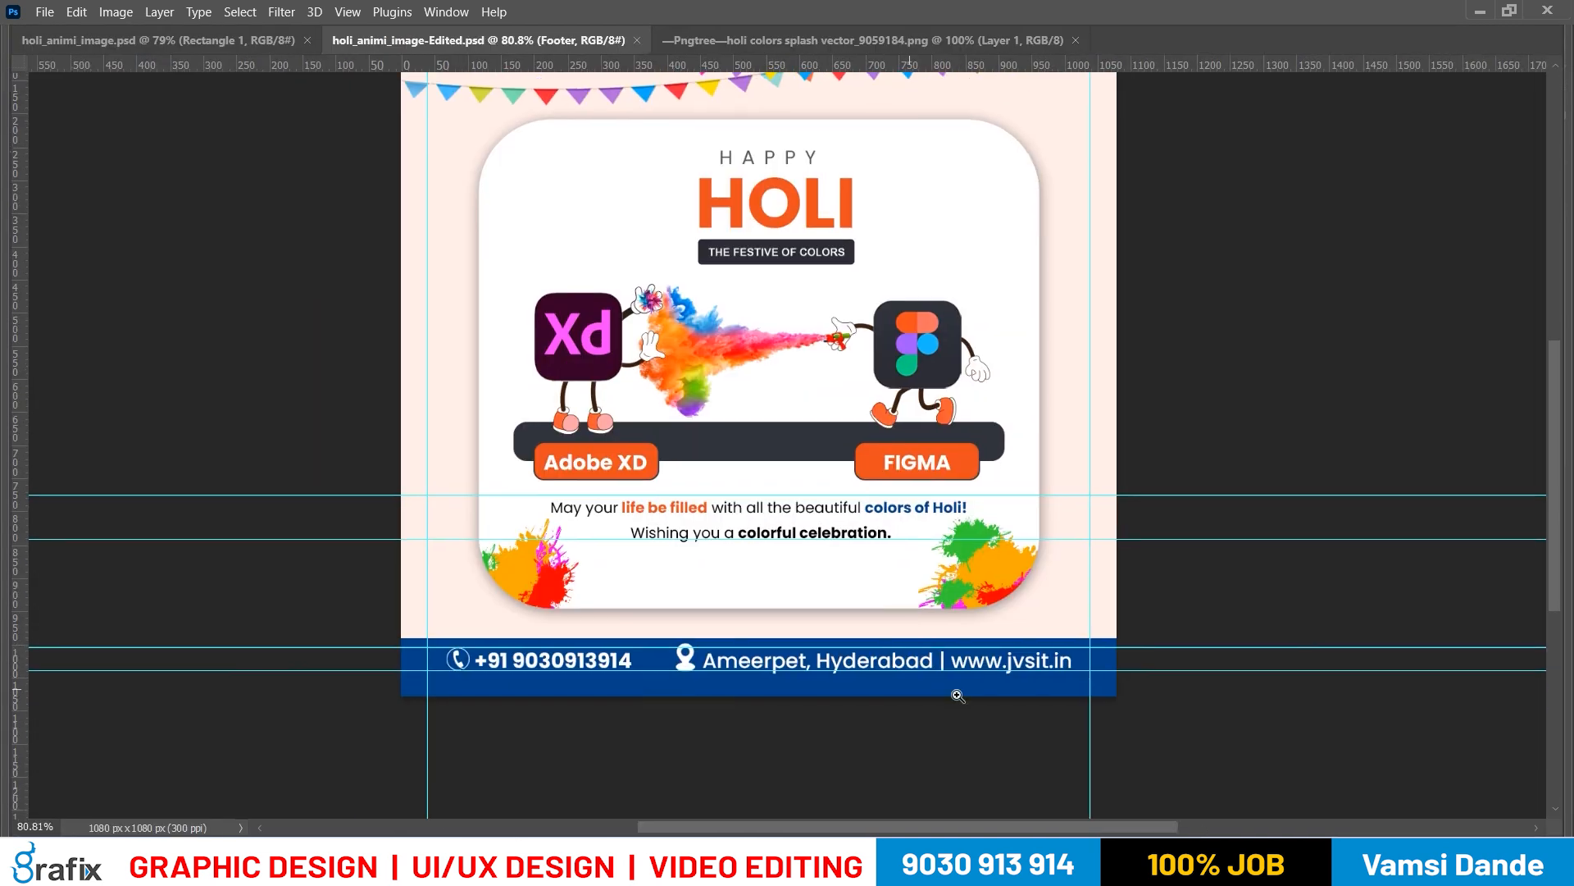
ctrl+click(956, 696)
drag(704, 676, 872, 650)
right_click(790, 635)
click(804, 643)
key(Down)
key(Down)
key(Down)
key(Down)
key(Down)
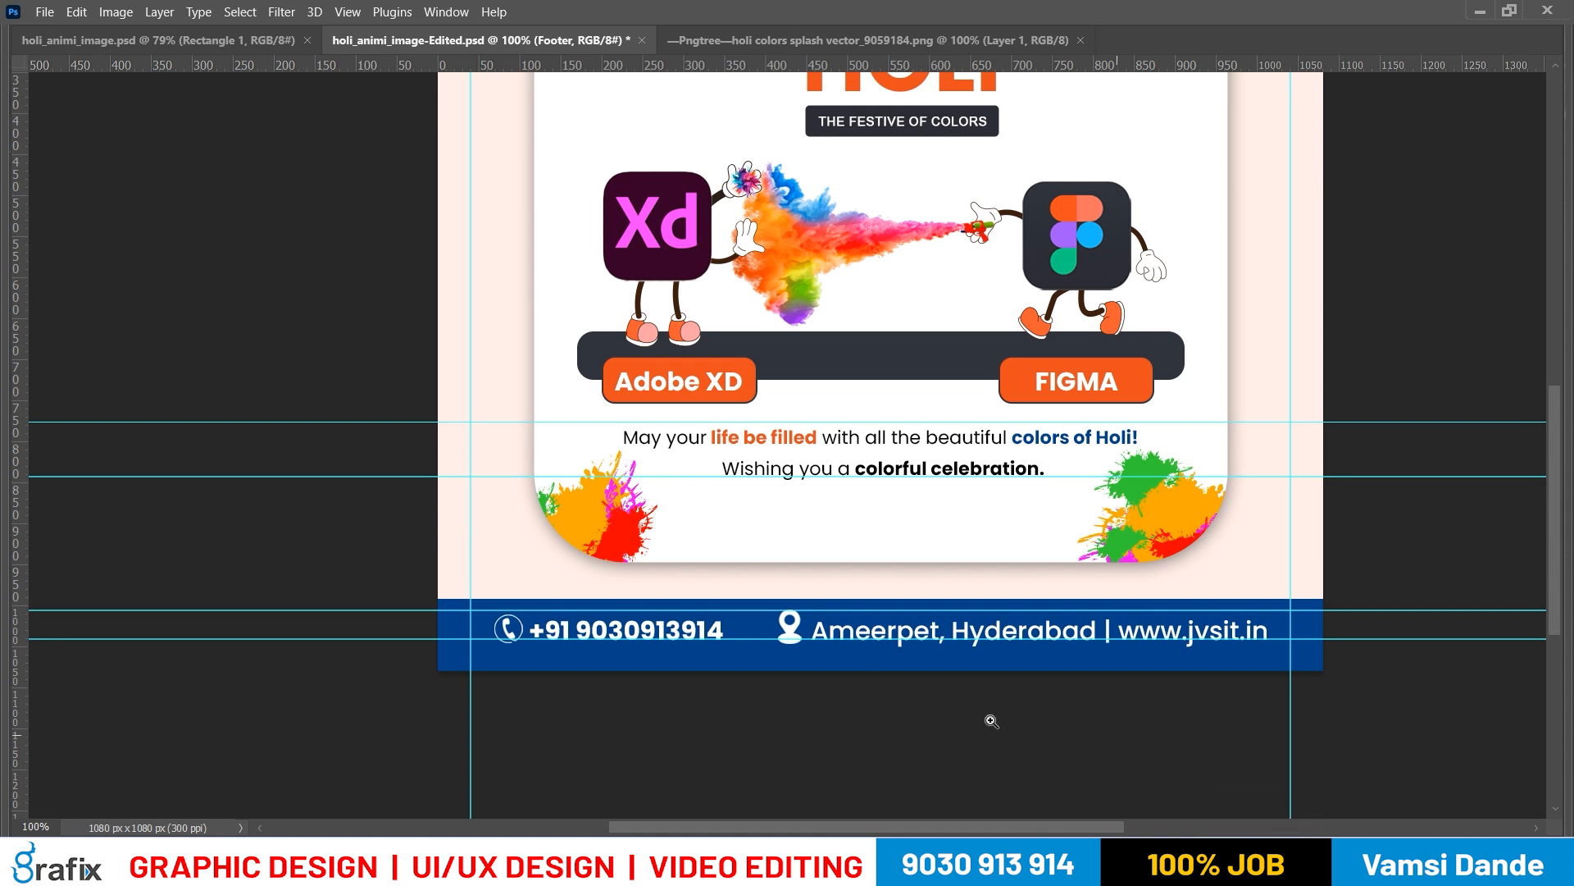
Lower the Footer group a little more to centre it vertically in the blue bar, and save the poster
drag(1036, 658, 1061, 600)
right_click(1068, 627)
click(1069, 622)
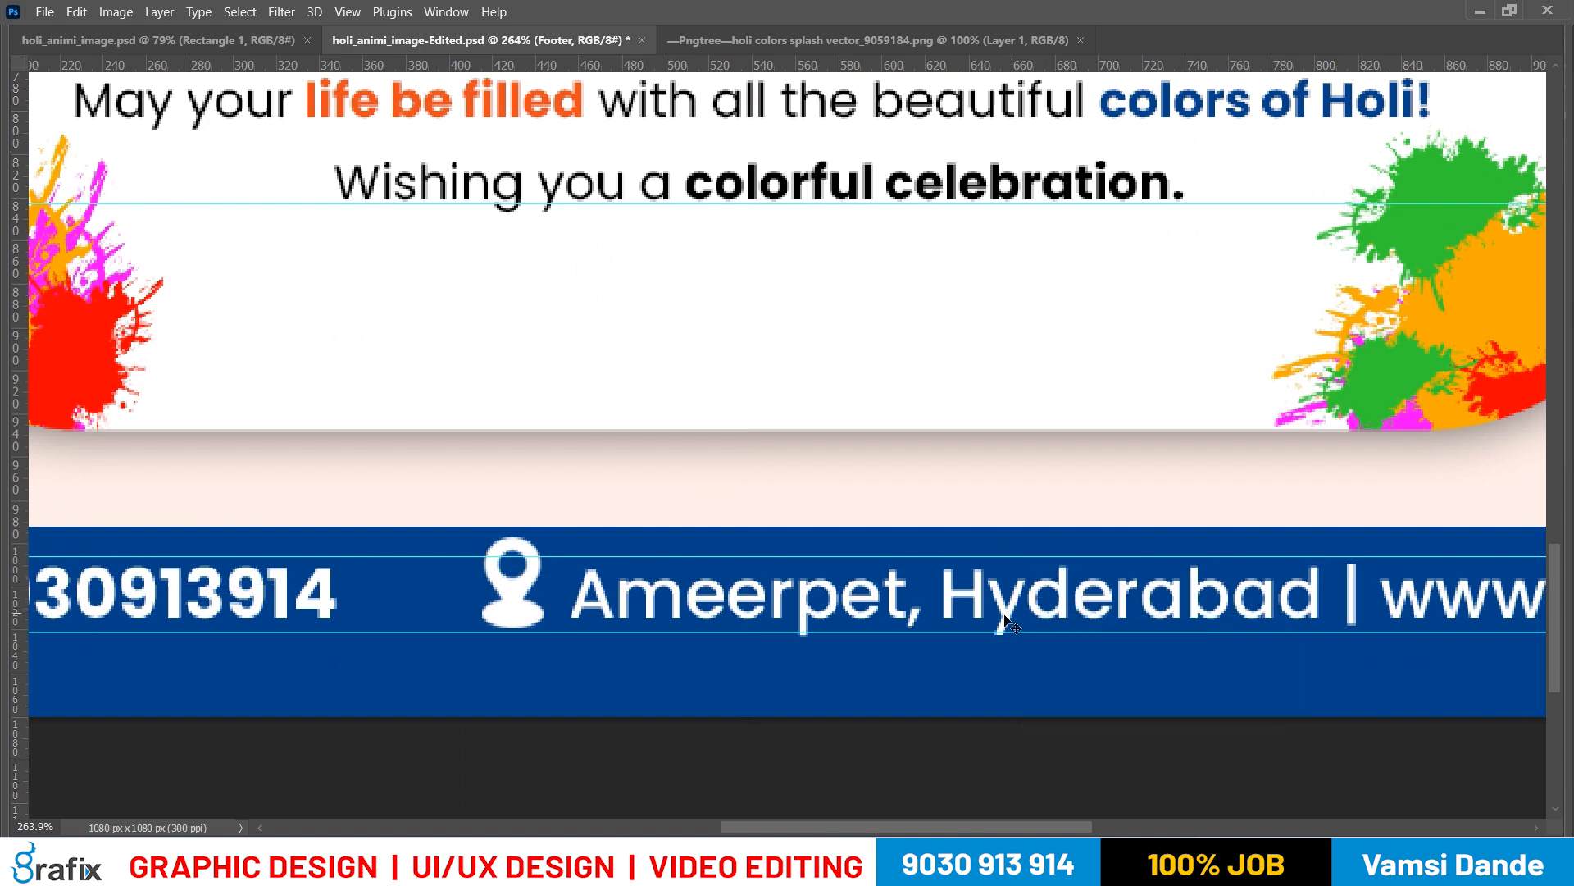
drag(999, 610, 999, 624)
mouse_move(1572, 738)
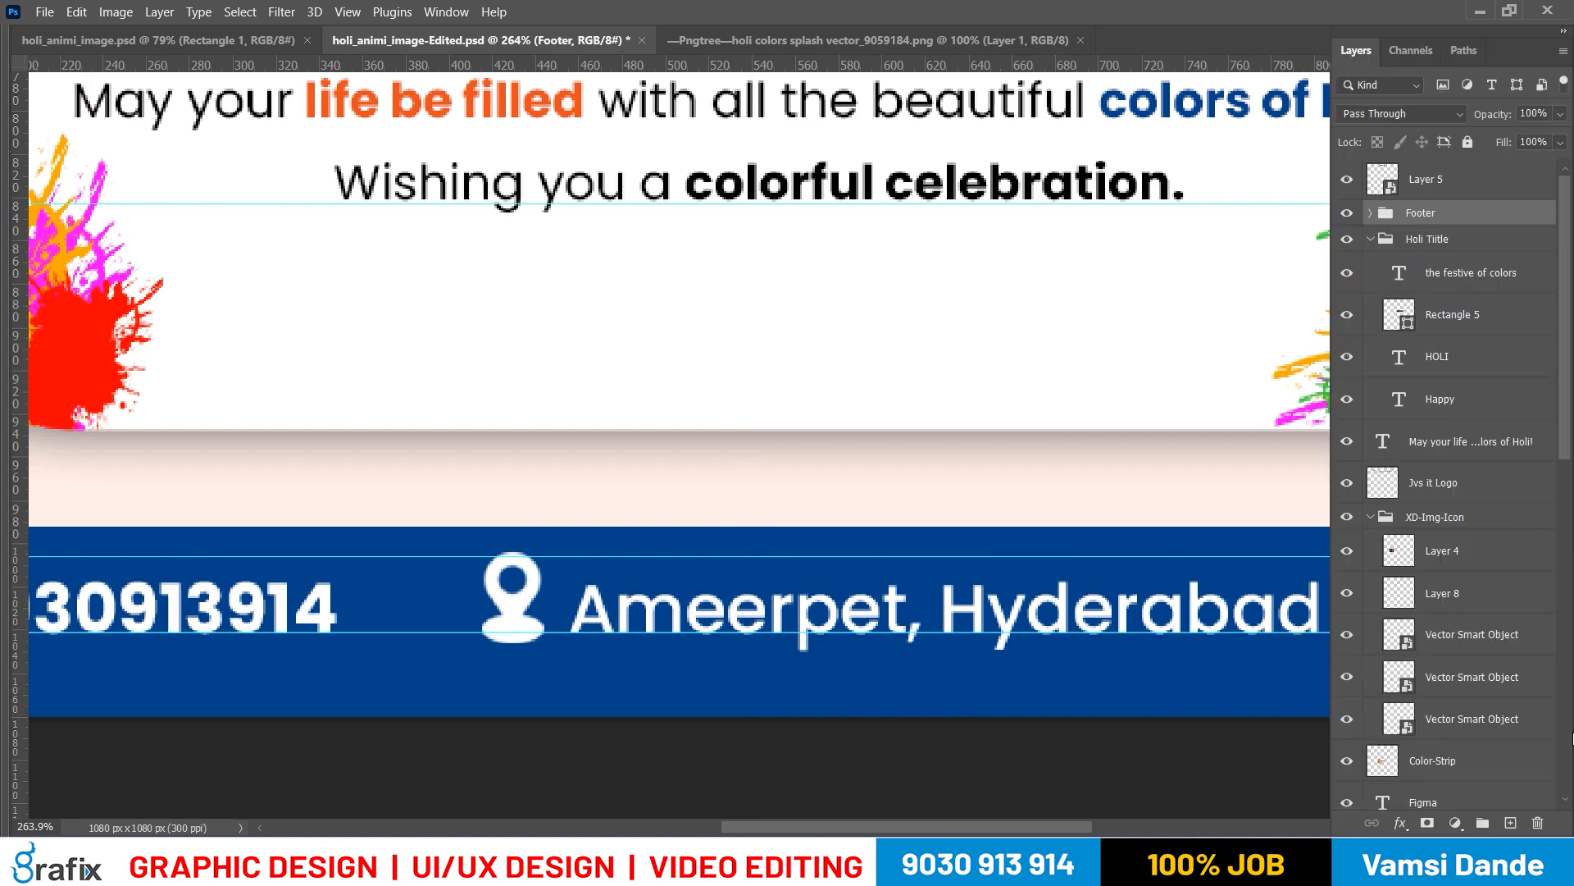
key(ctrl+0)
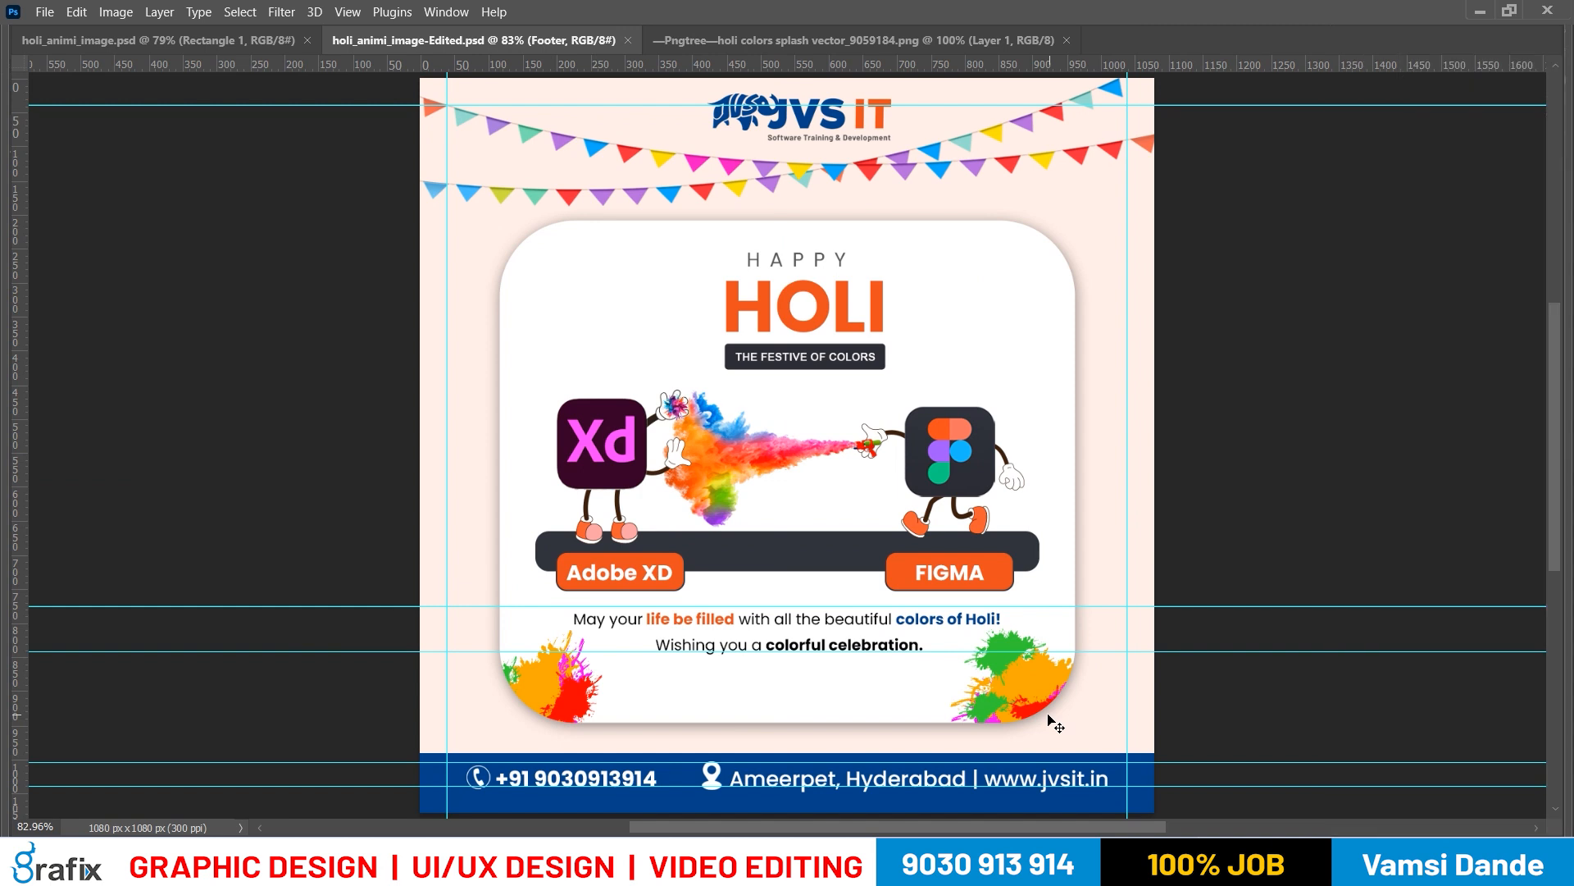
Save a JPEG copy of the poster to the Desktop as holi_animi_image-Edited
key(ctrl+alt+s)
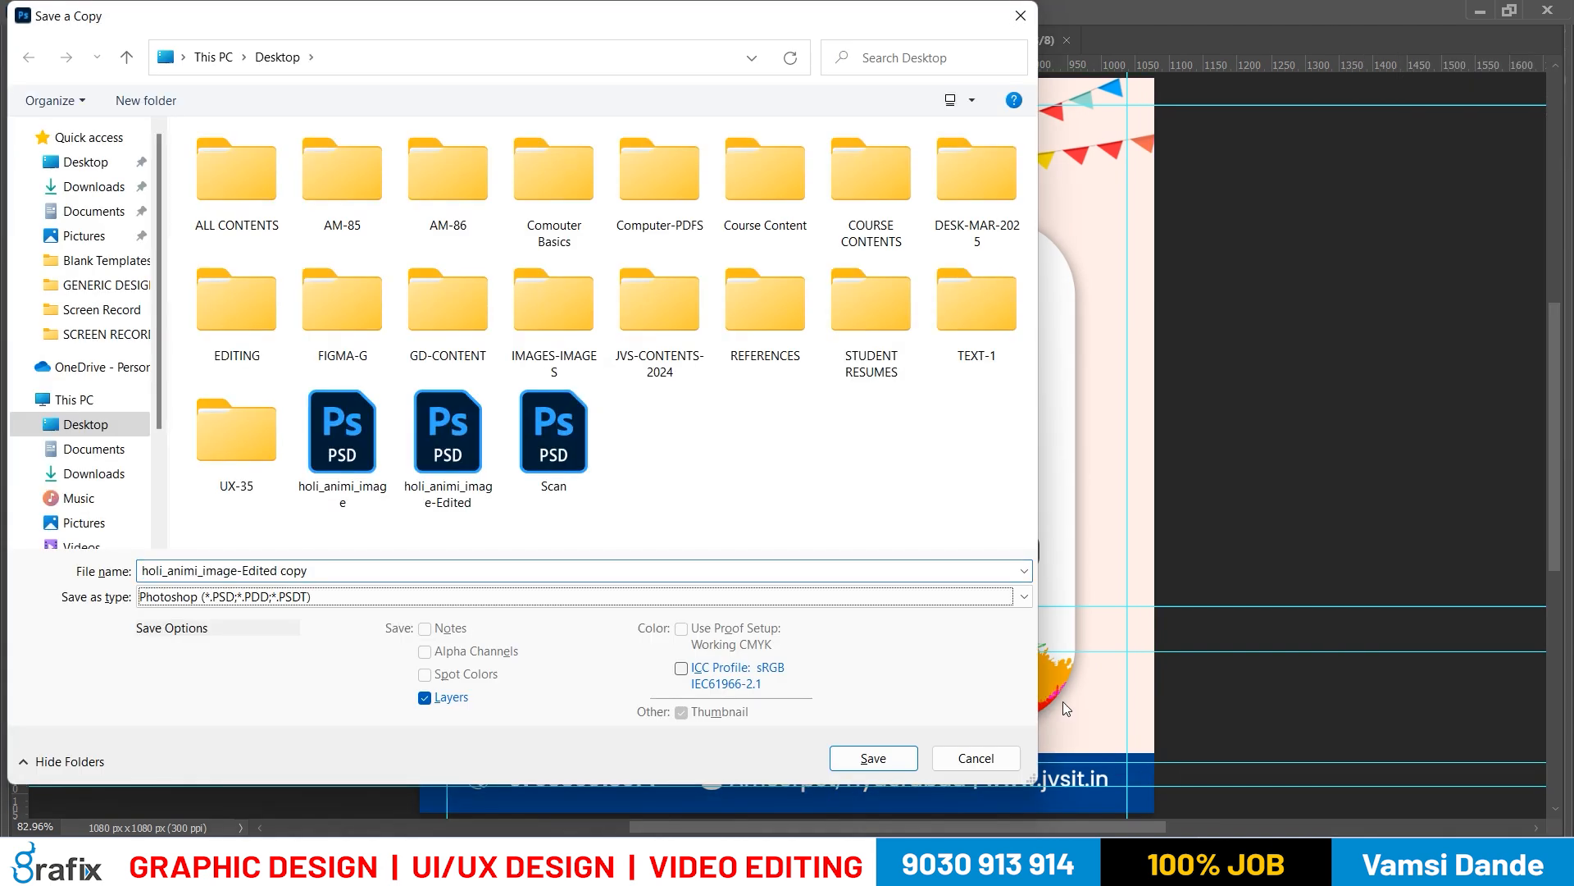
key(End)
key(BackSpace)
key(BackSpace)
key(BackSpace)
key(BackSpace)
key(BackSpace)
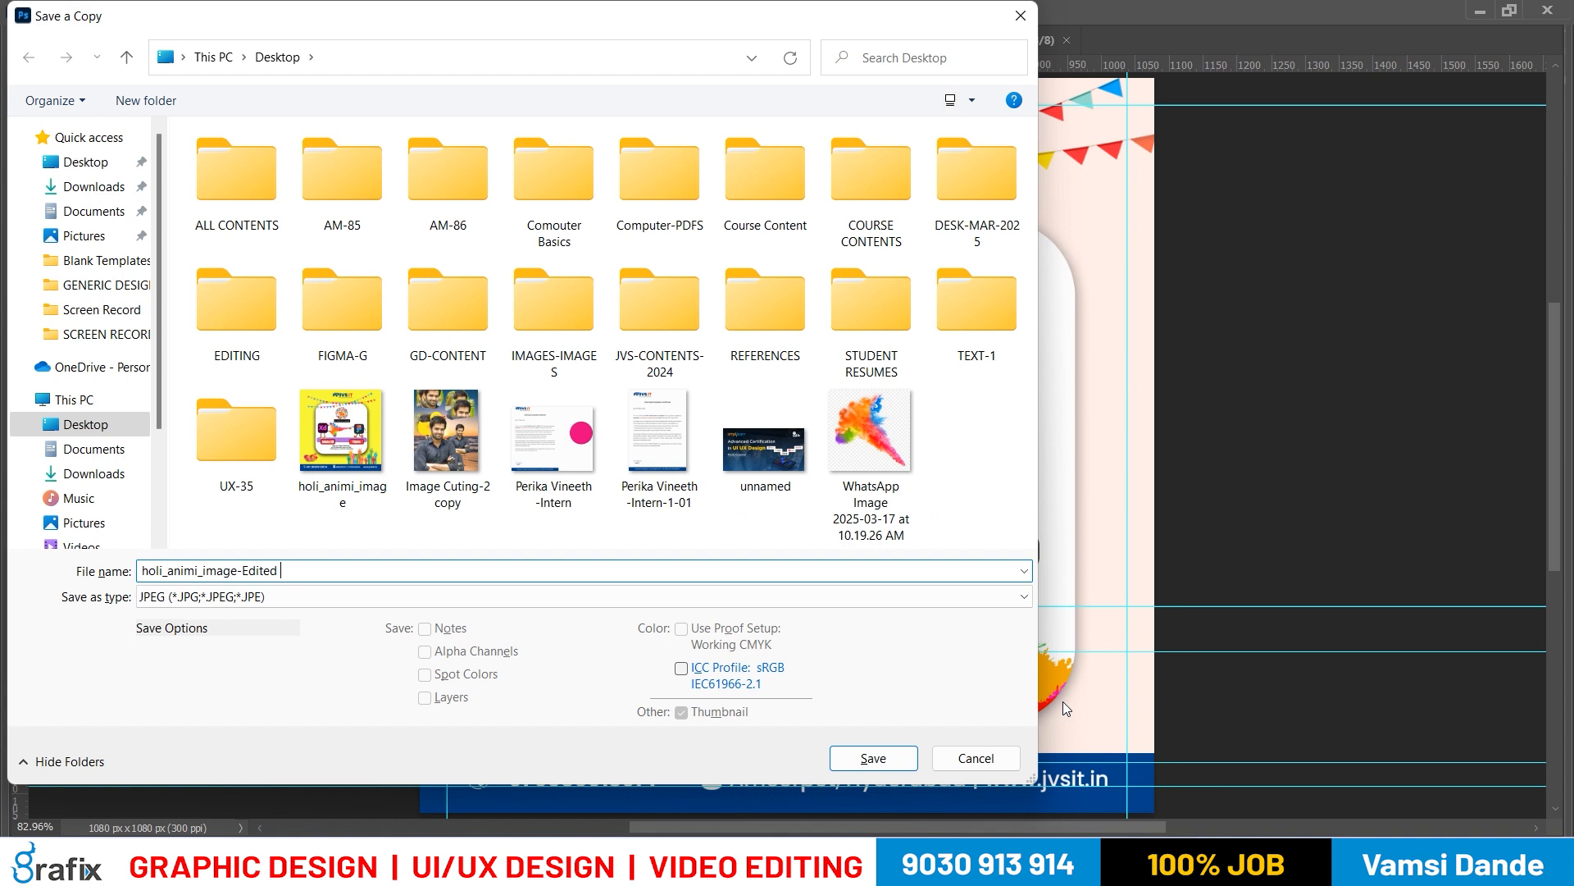
key(Return)
key(Return)
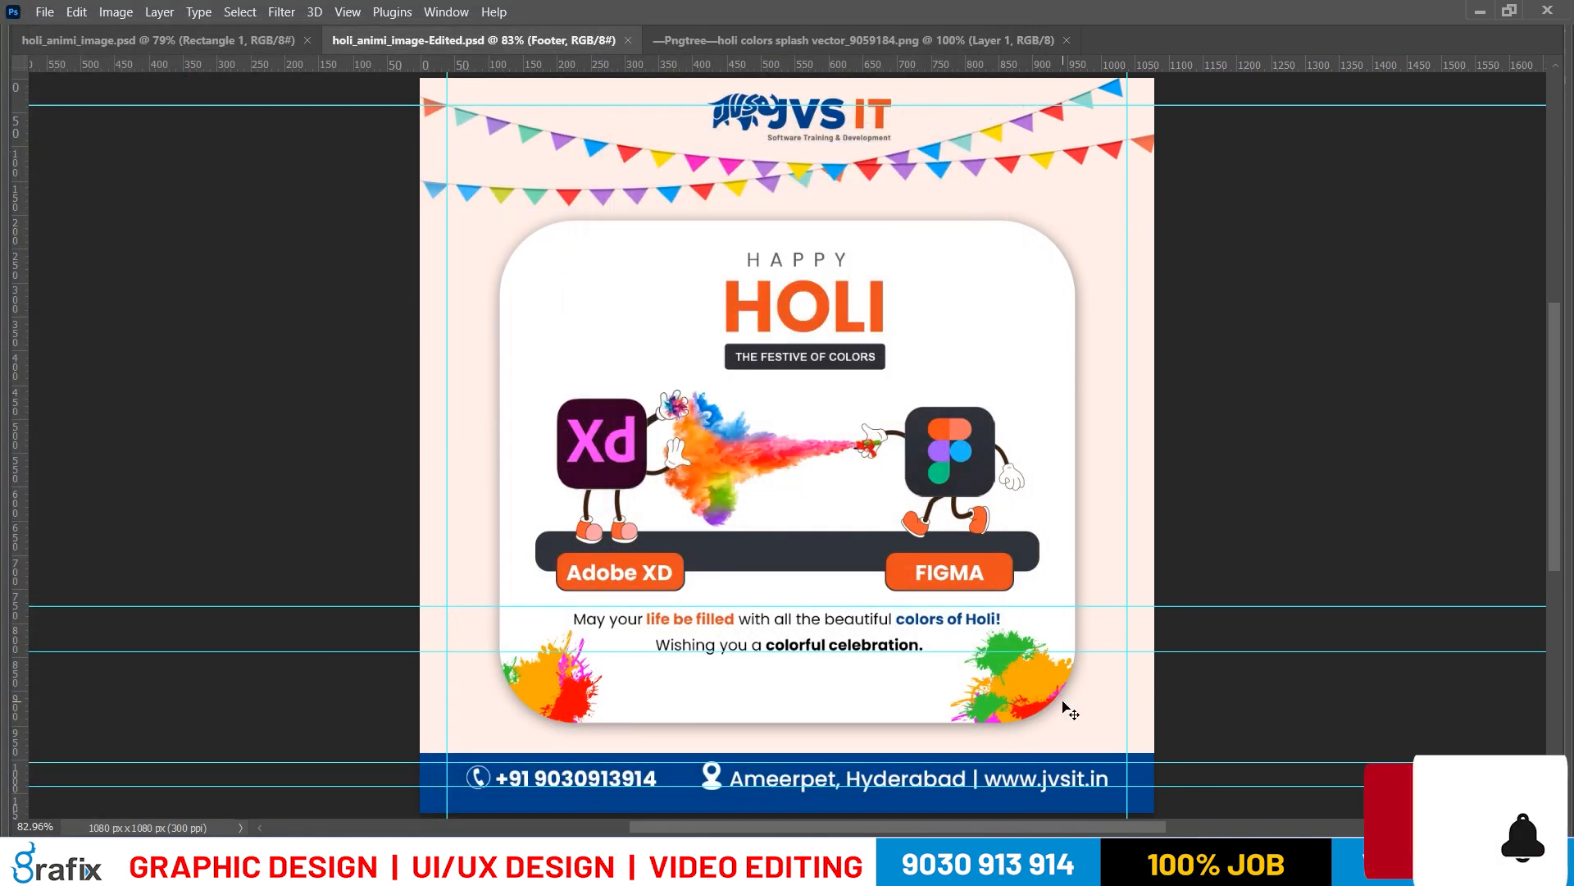
Close all three open documents and quit Photoshop
key(ctrl+w)
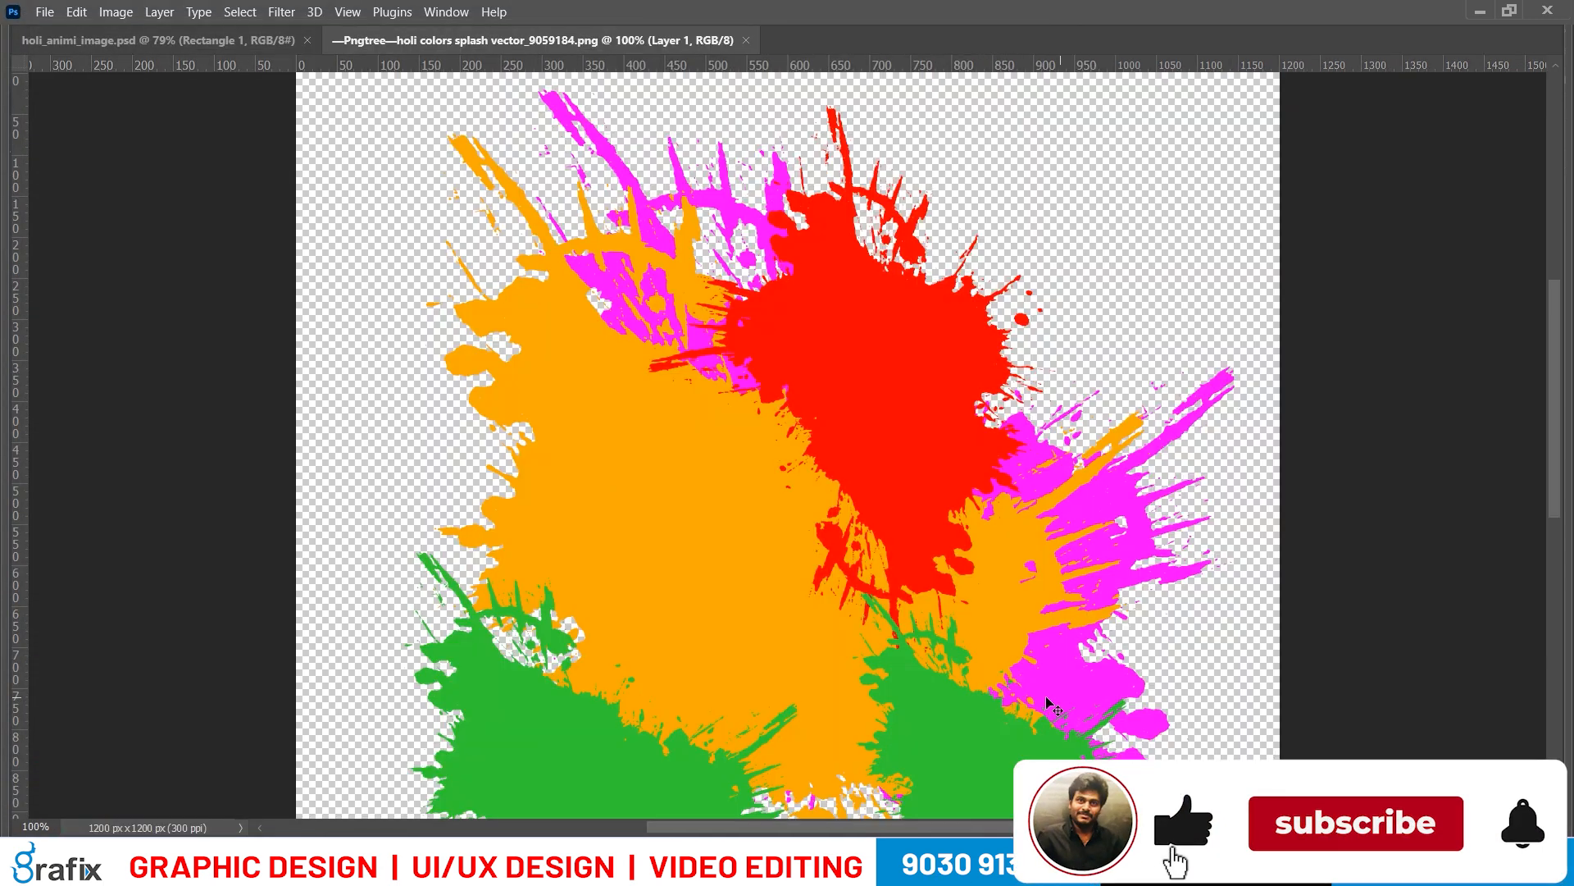
key(ctrl+w)
key(ctrl+w)
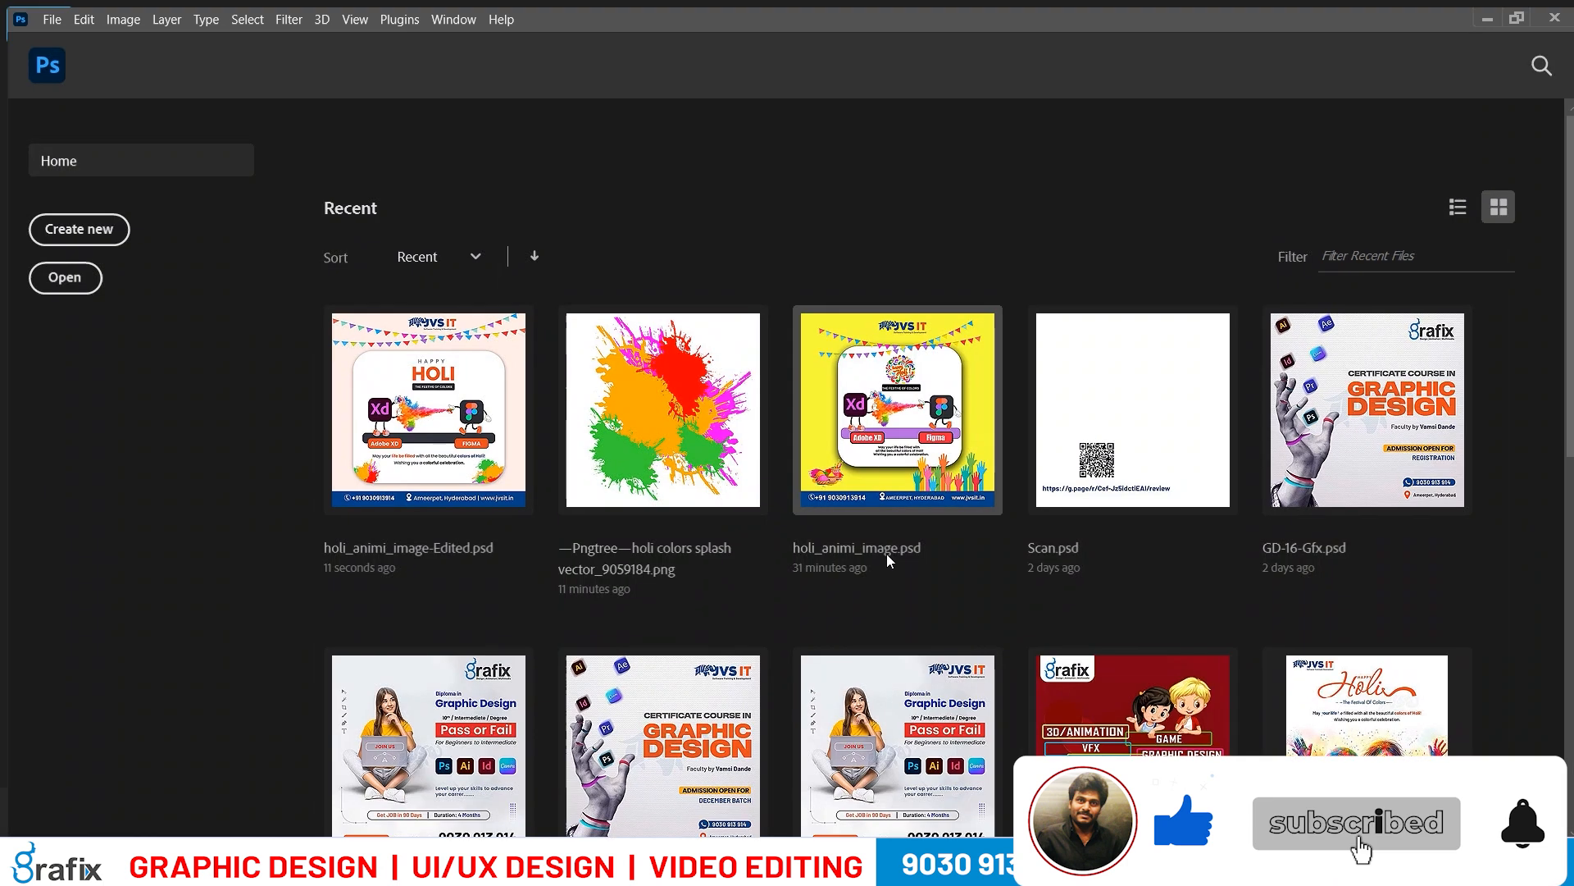
key(ctrl+q)
Place the exported holi_animi_image-Edited picture and the original holi_animi_image picture next to each other on the desktop
drag(193, 474, 660, 295)
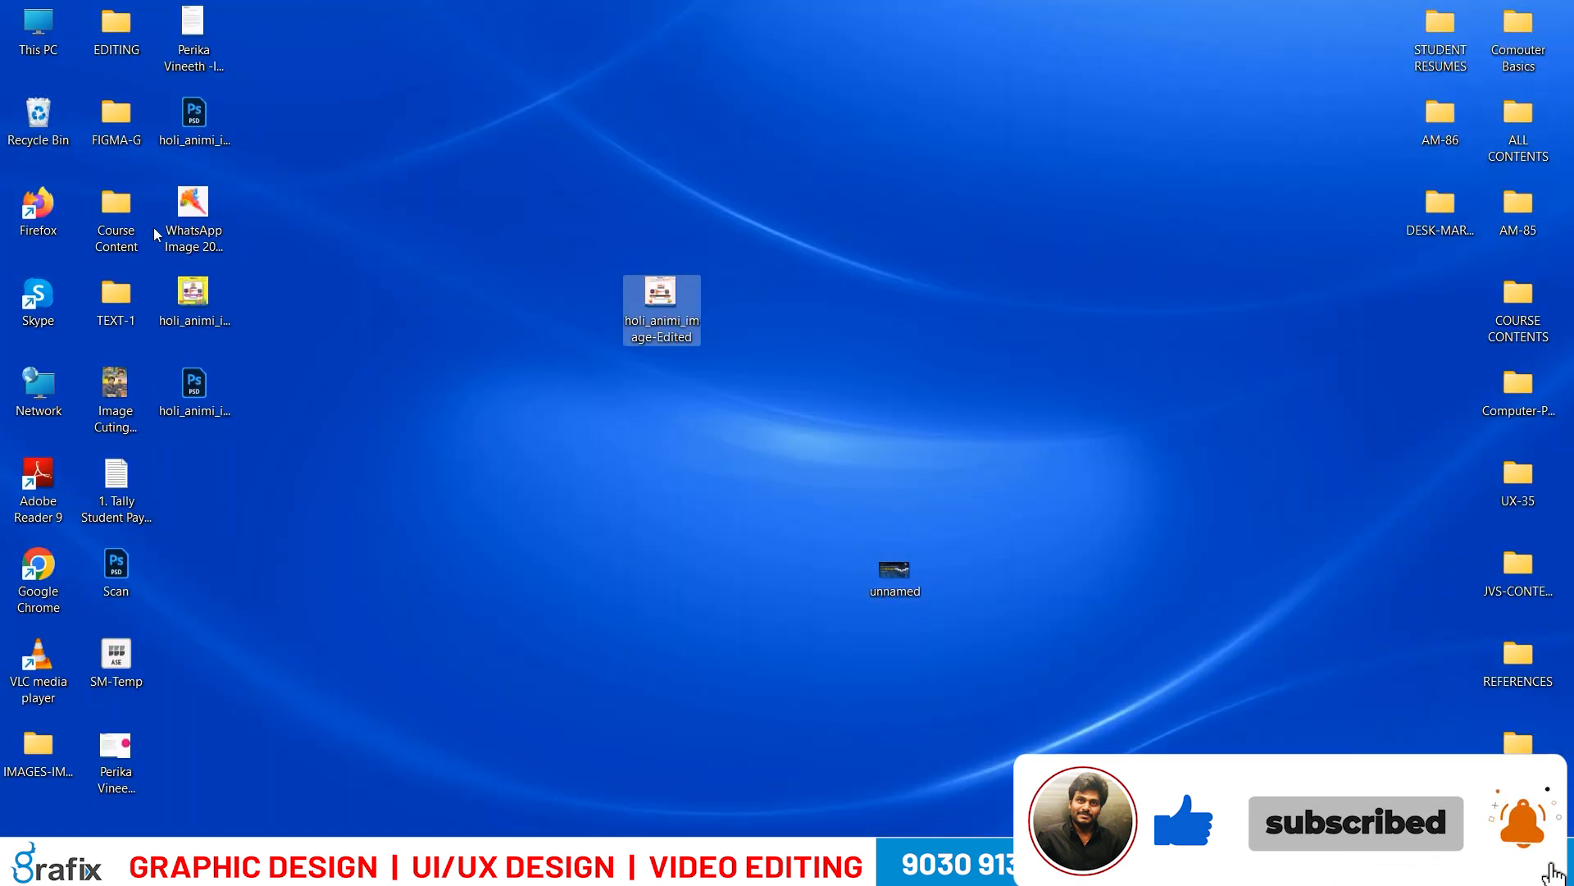
drag(193, 293, 570, 300)
click(555, 606)
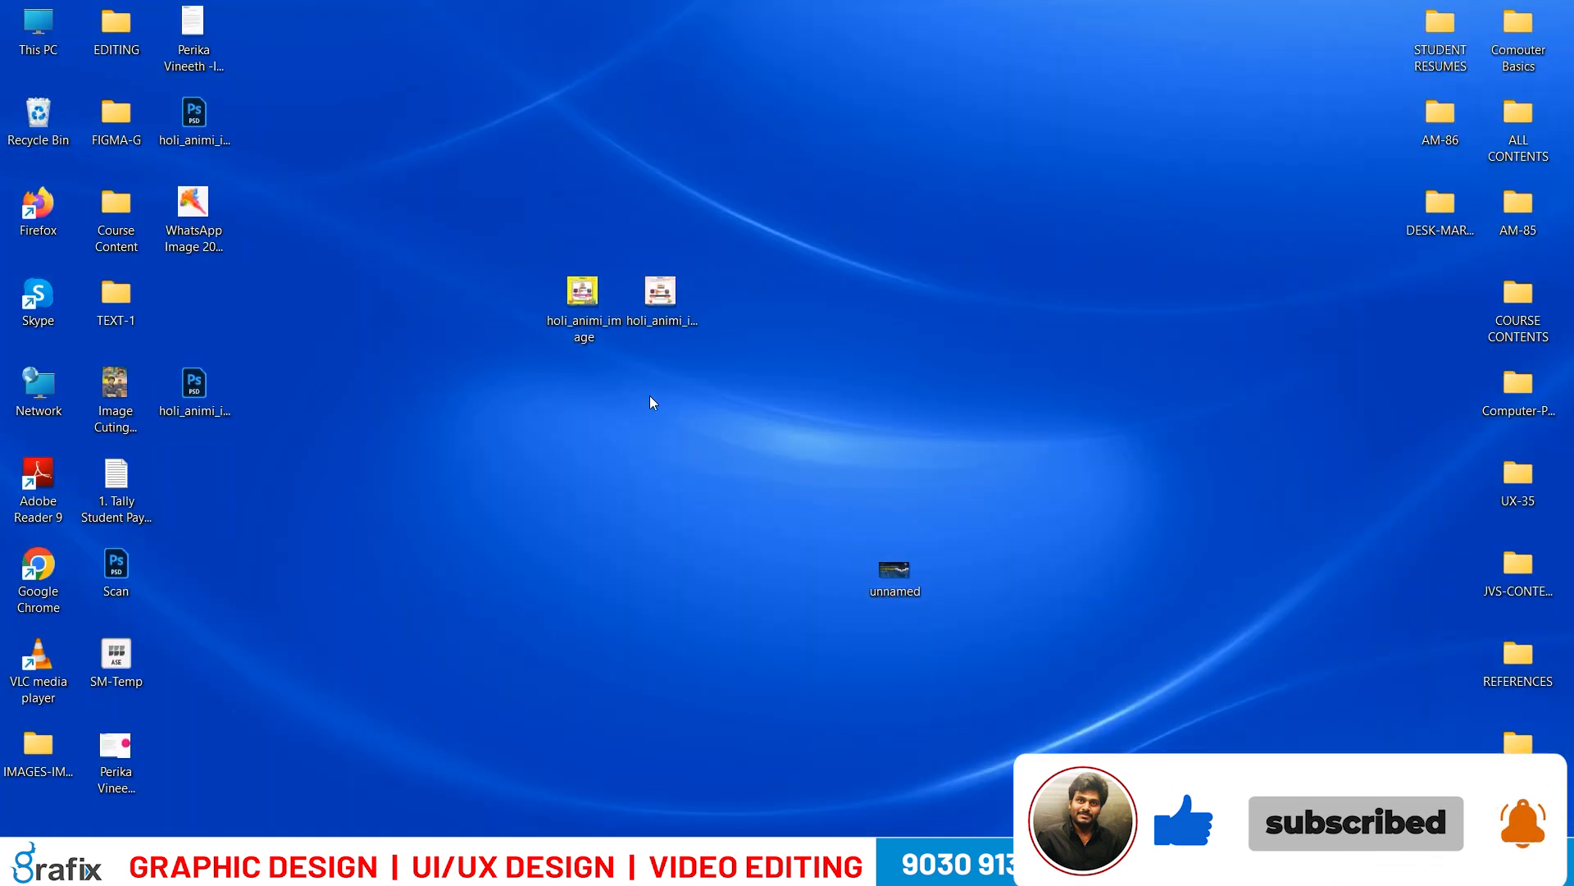
Open both poster pictures in the Photos viewer and compare them side by side, with the original first and the edited version second
click(658, 301)
drag(441, 193, 715, 369)
key(Return)
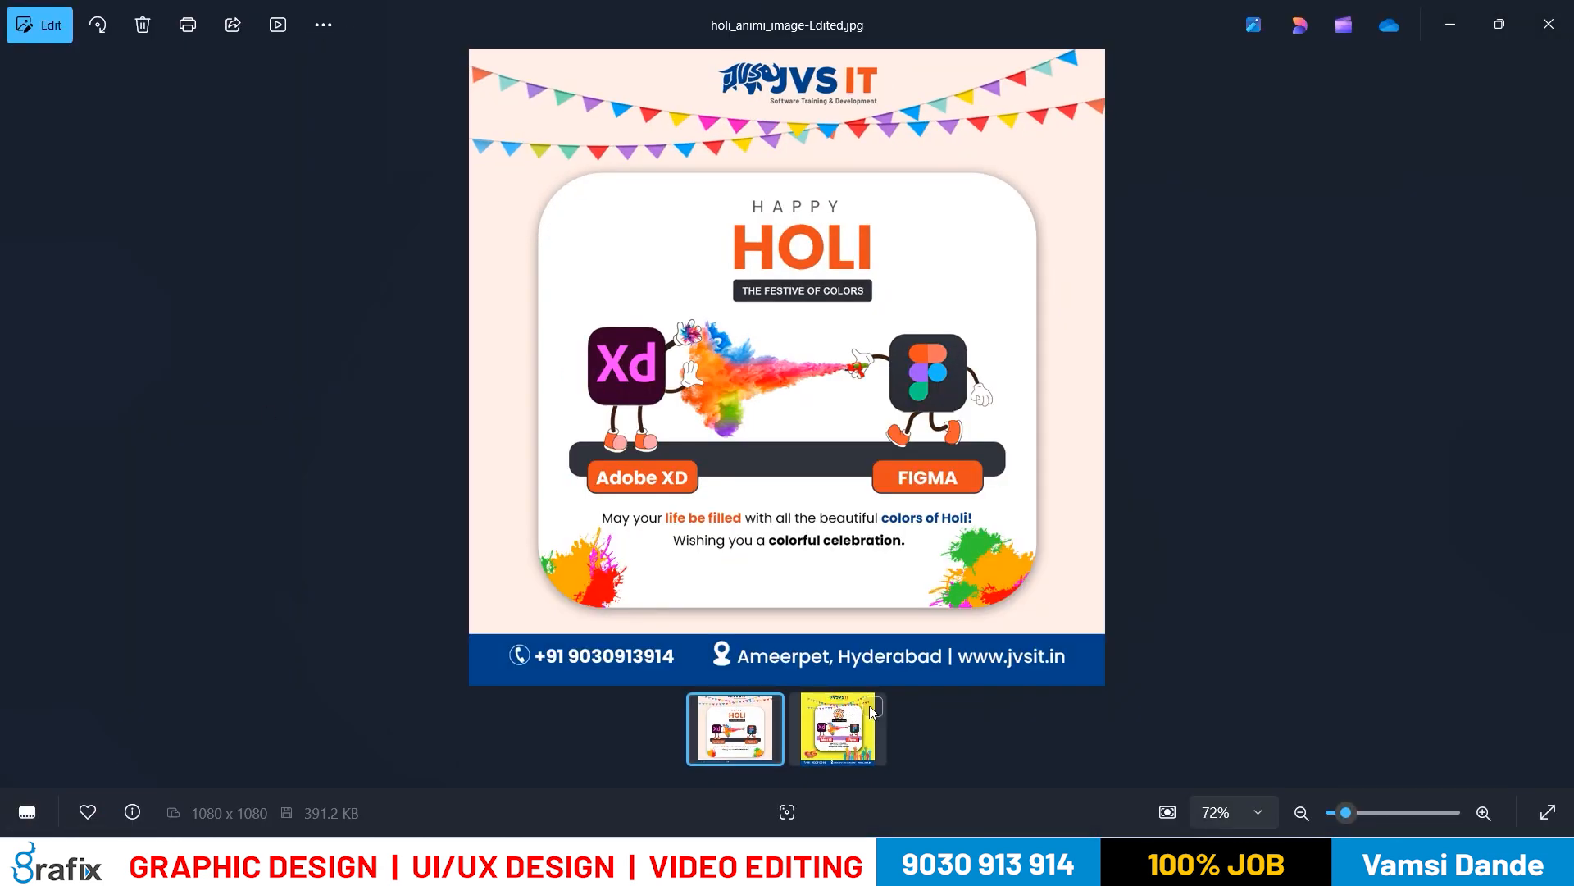
click(871, 709)
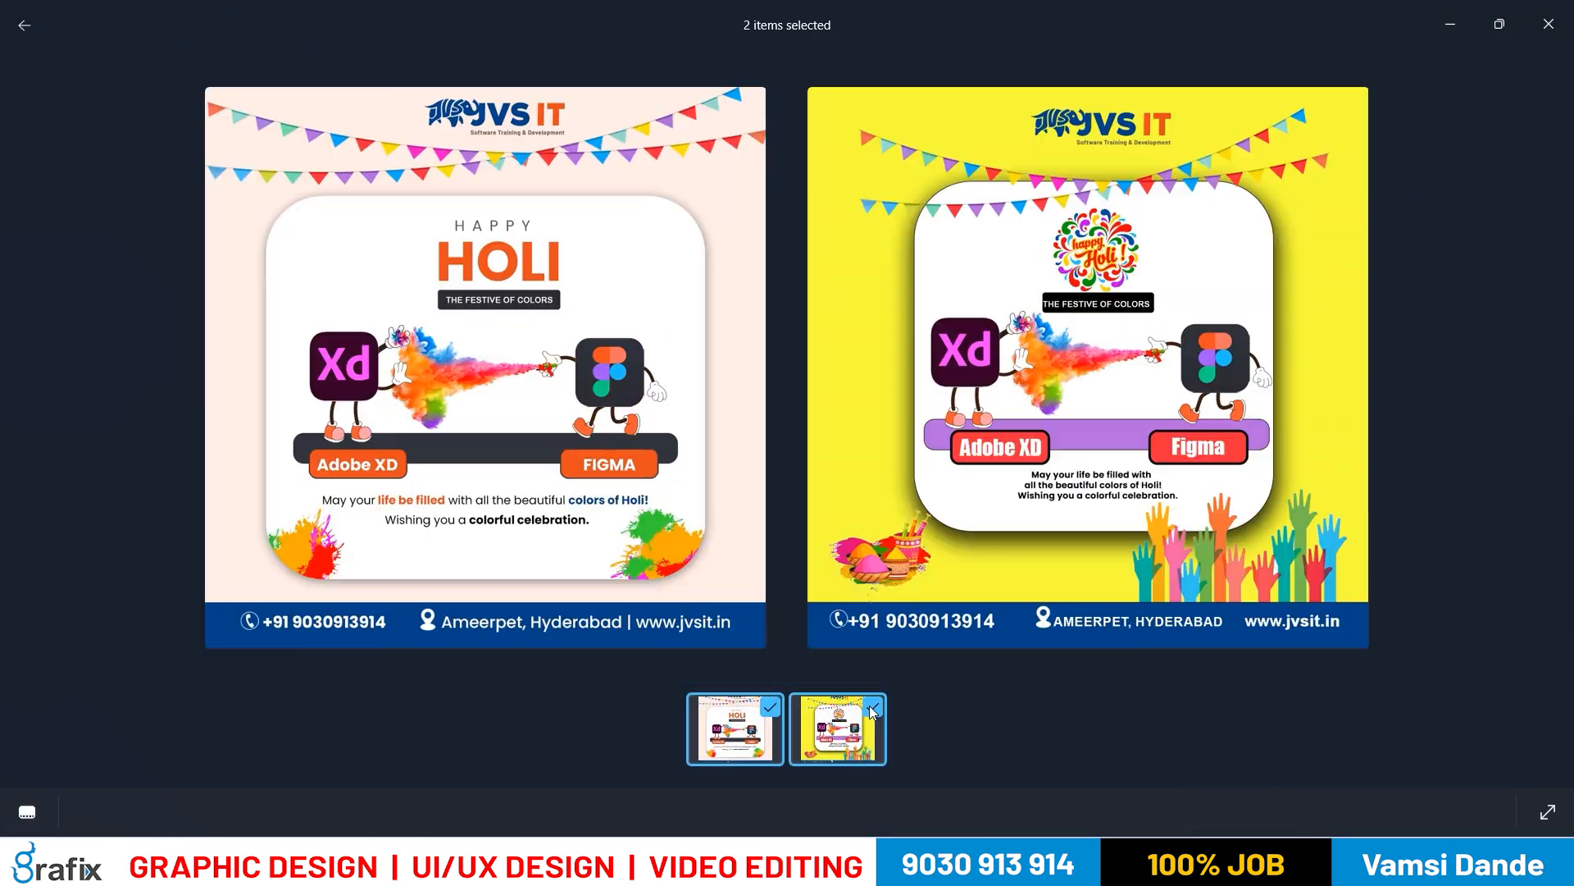
click(769, 708)
click(769, 707)
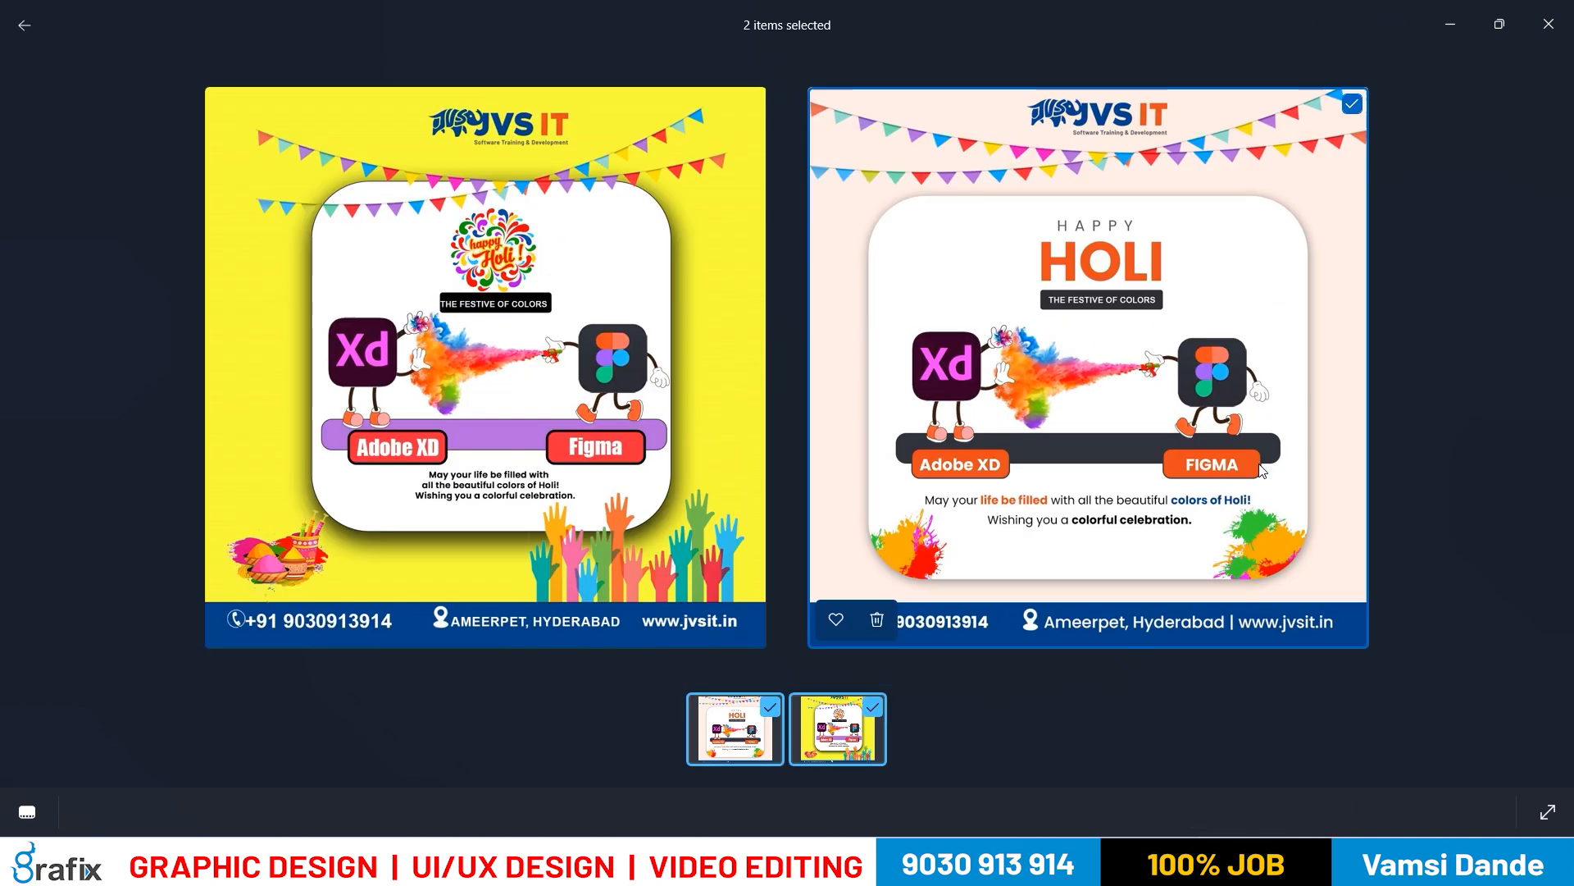